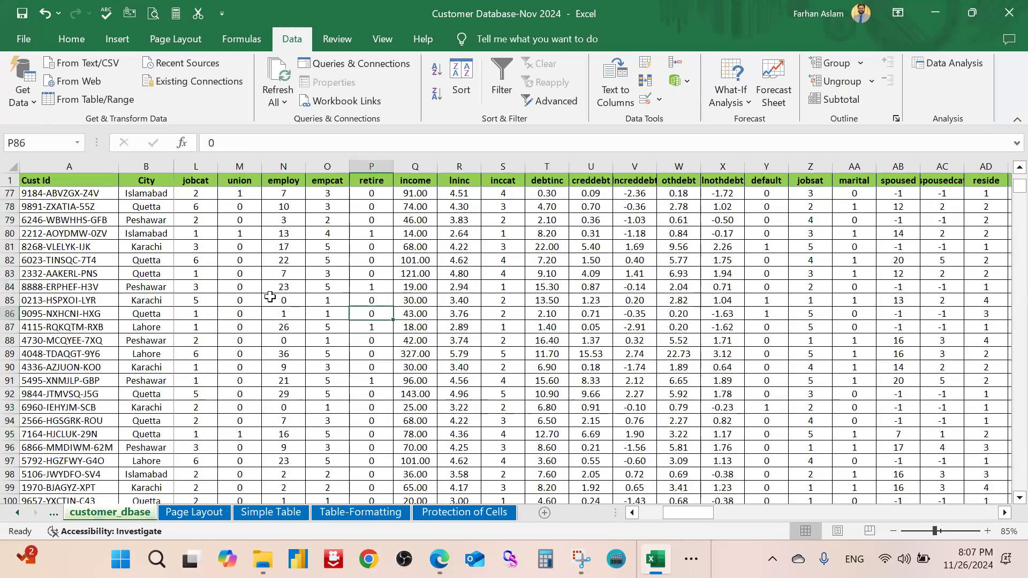
{"action": "scroll", "coordinate": [270, 297], "scroll_direction": "up", "scroll_amount": 20}
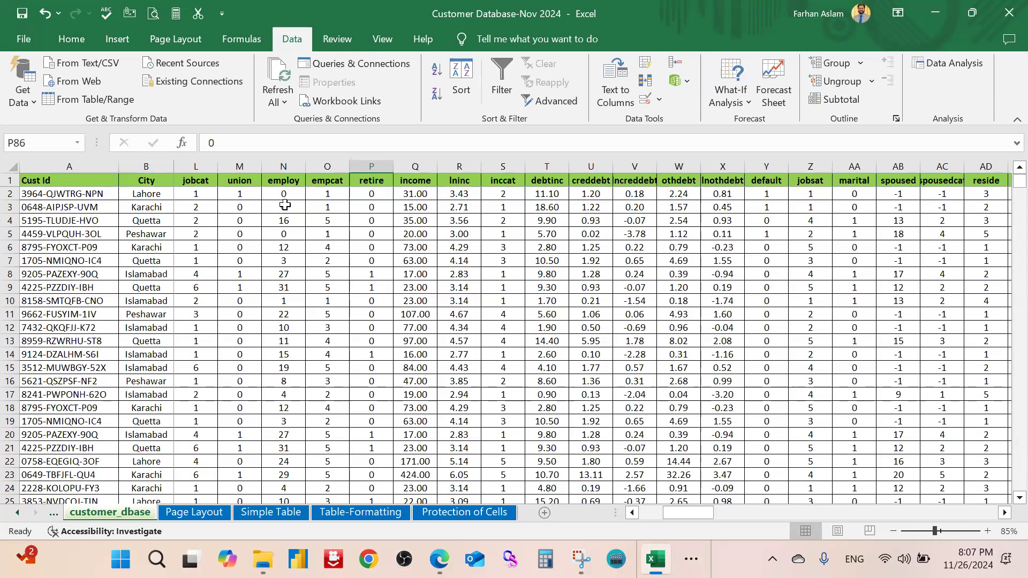
Browse the File > Info workbook protection choices without selecting one
{"action": "left_click", "coordinate": [31, 47]}
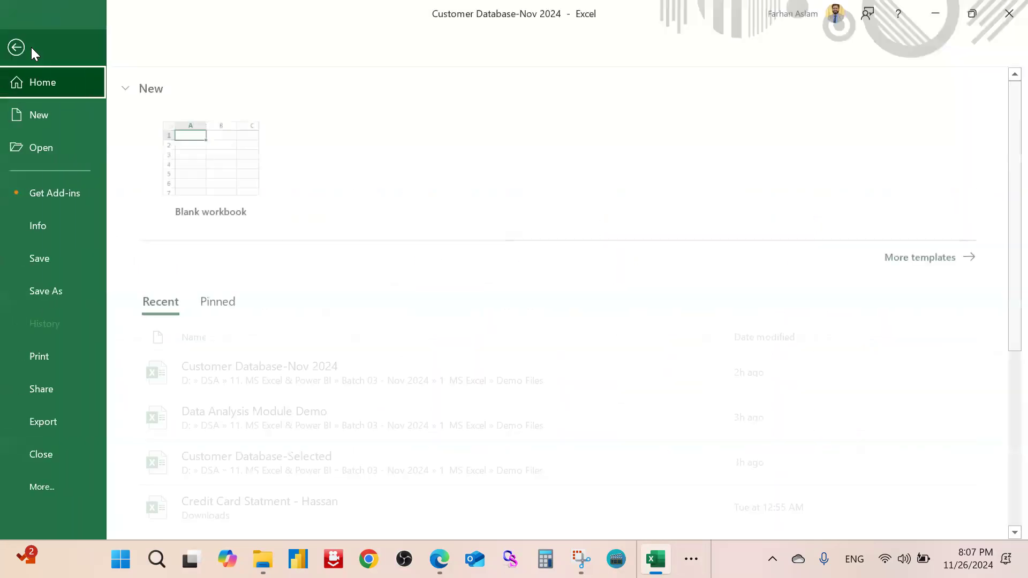
{"action": "left_click", "coordinate": [65, 222]}
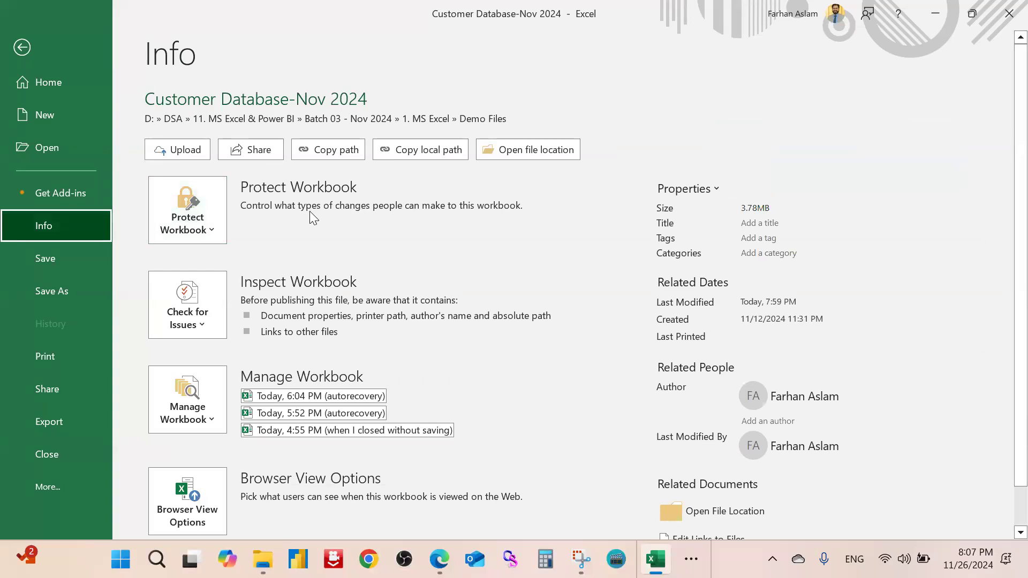
{"action": "left_click", "coordinate": [206, 223]}
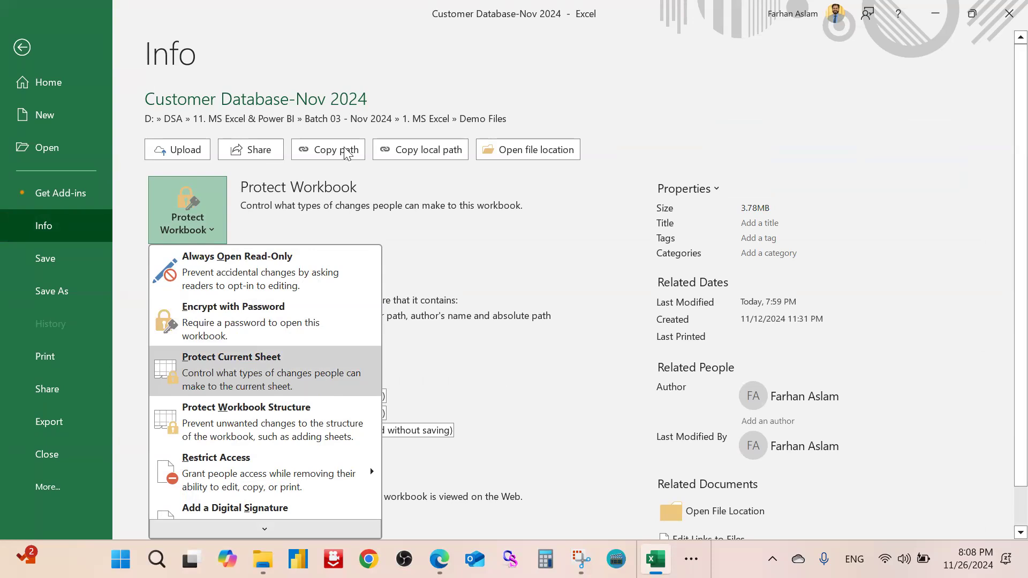
{"action": "left_click", "coordinate": [14, 55]}
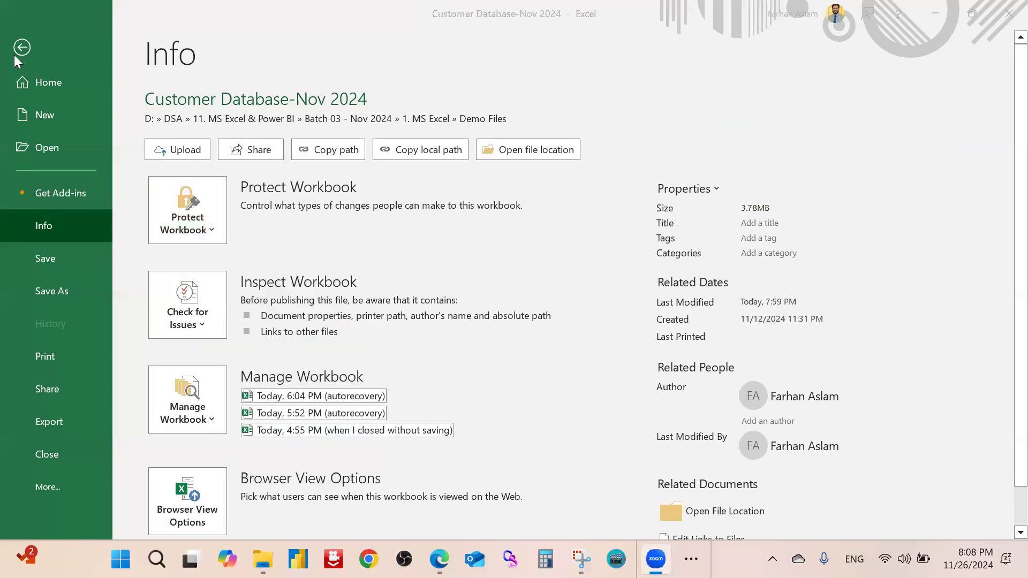
{"action": "left_click", "coordinate": [26, 53]}
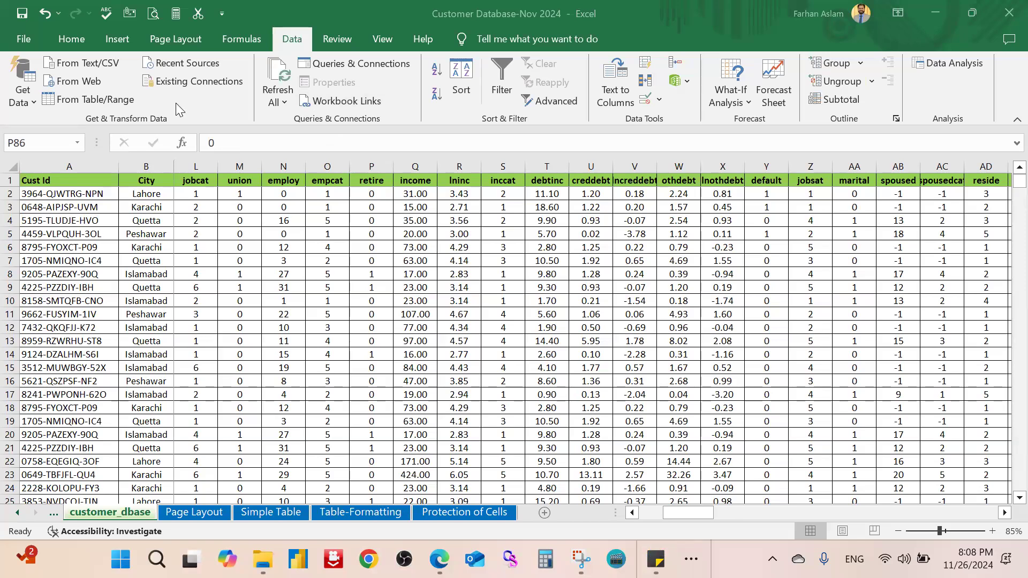
Look over the Review commands and the Home cell Format options, choosing nothing
{"action": "left_click", "coordinate": [338, 40]}
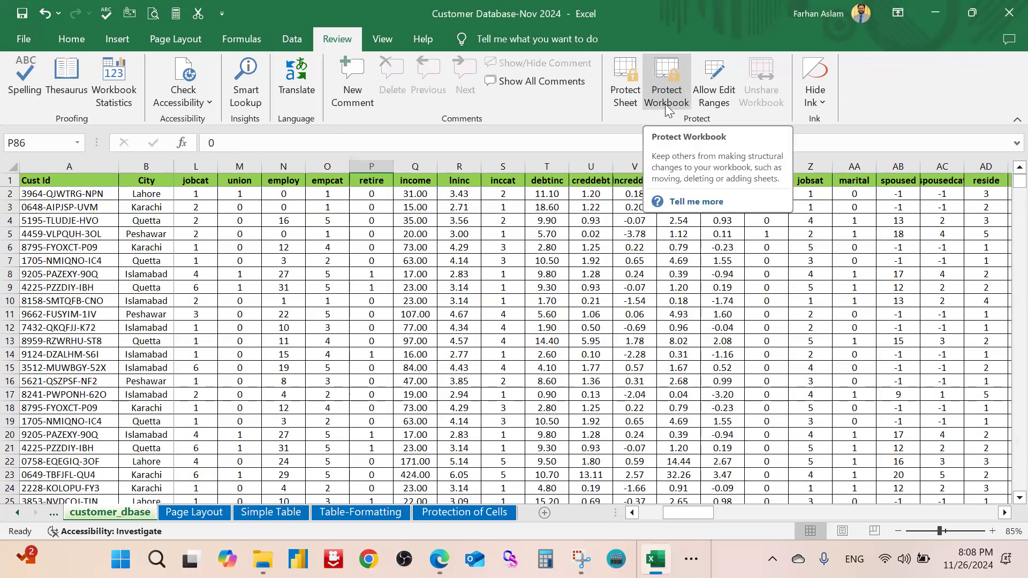
{"action": "left_click", "coordinate": [30, 45]}
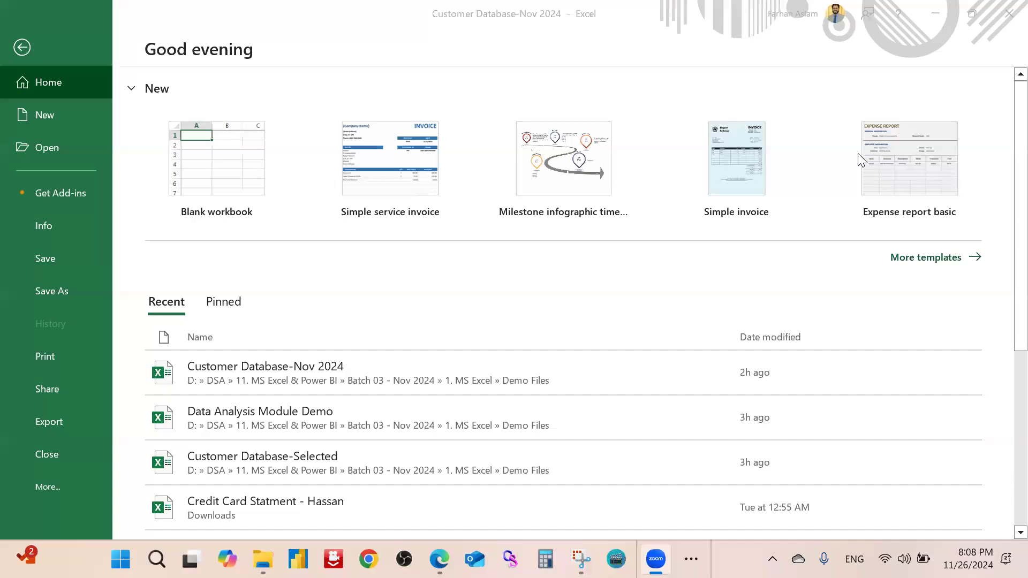
{"action": "left_click", "coordinate": [25, 50]}
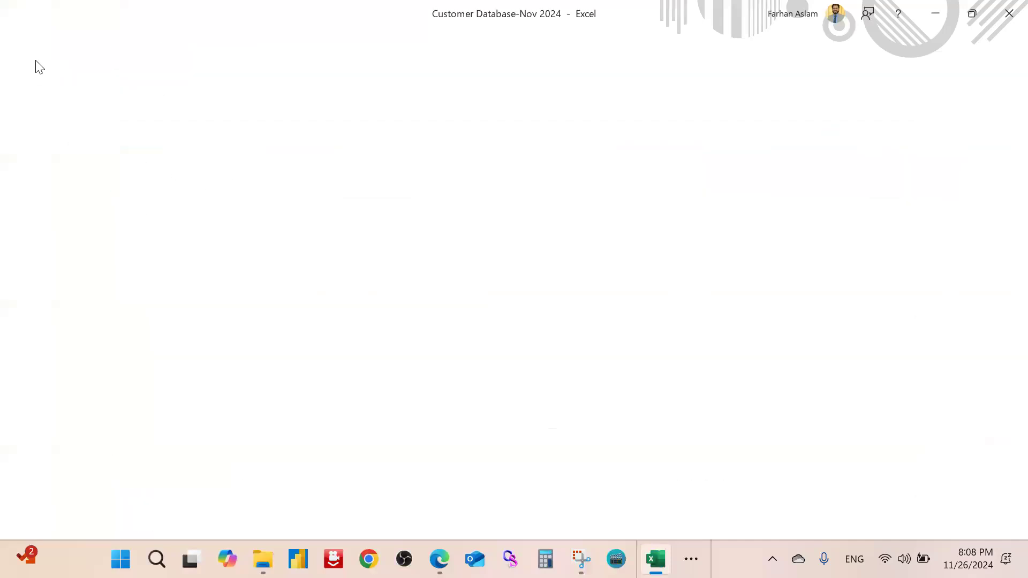
{"action": "left_click", "coordinate": [75, 40]}
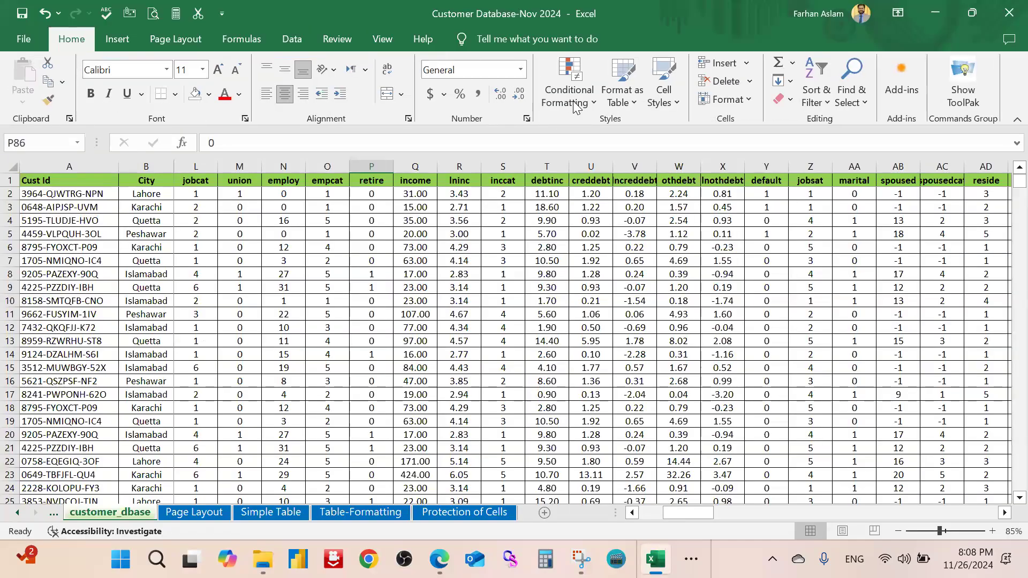
{"action": "left_click", "coordinate": [749, 103]}
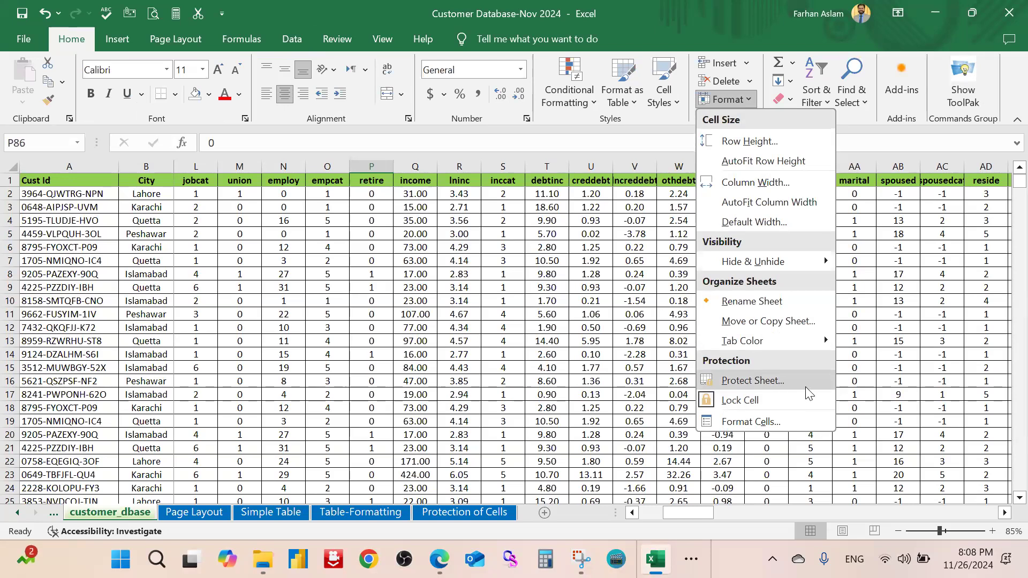
{"action": "left_click", "coordinate": [478, 314]}
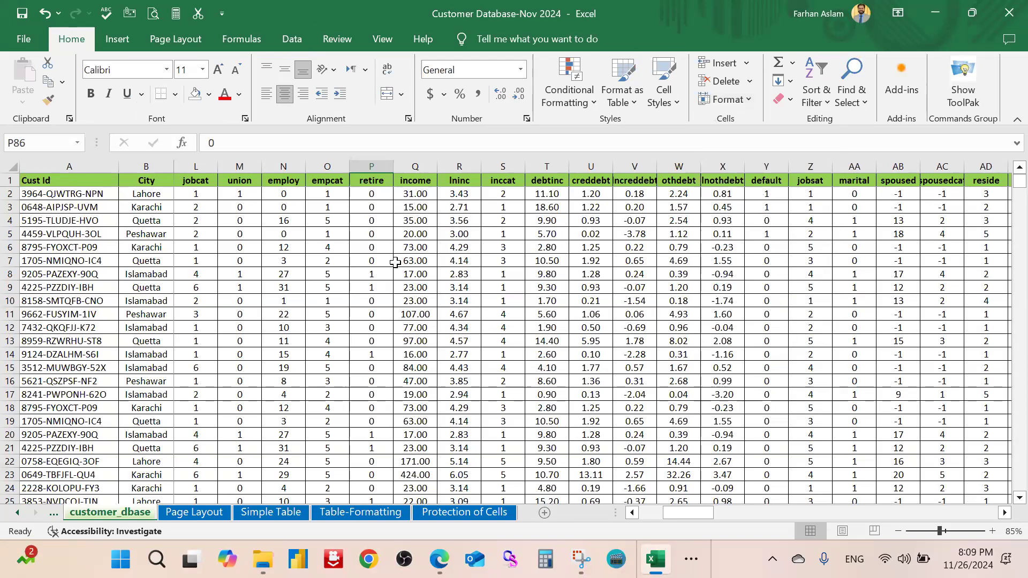
Fill cell R6, holding the lninc value 4.29, with yellow
{"action": "left_click", "coordinate": [360, 250]}
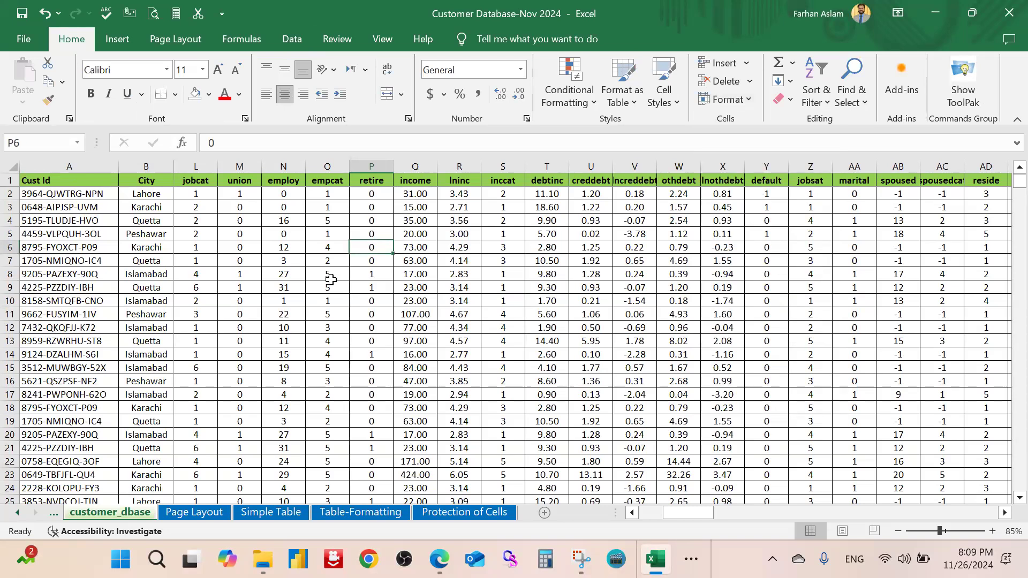
{"action": "left_click", "coordinate": [454, 248]}
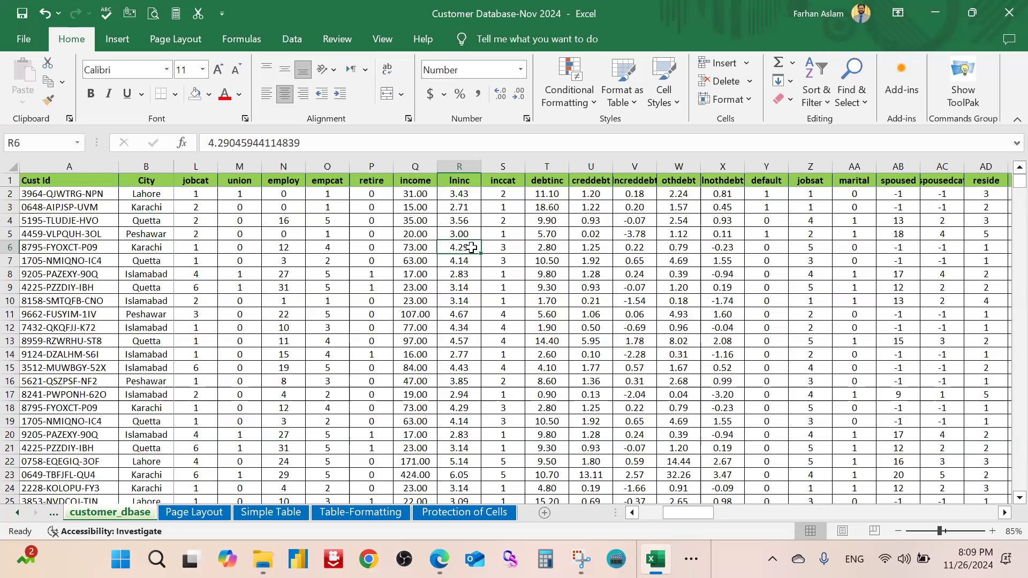
{"action": "right_click", "coordinate": [471, 247]}
{"action": "key", "text": "Escape"}
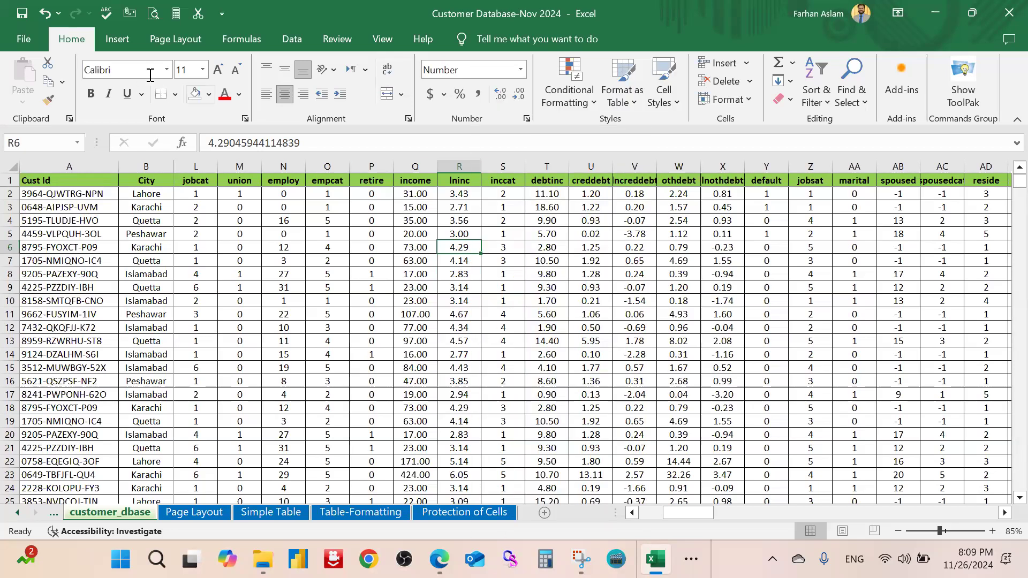
{"action": "left_click", "coordinate": [209, 95]}
{"action": "left_click", "coordinate": [236, 273]}
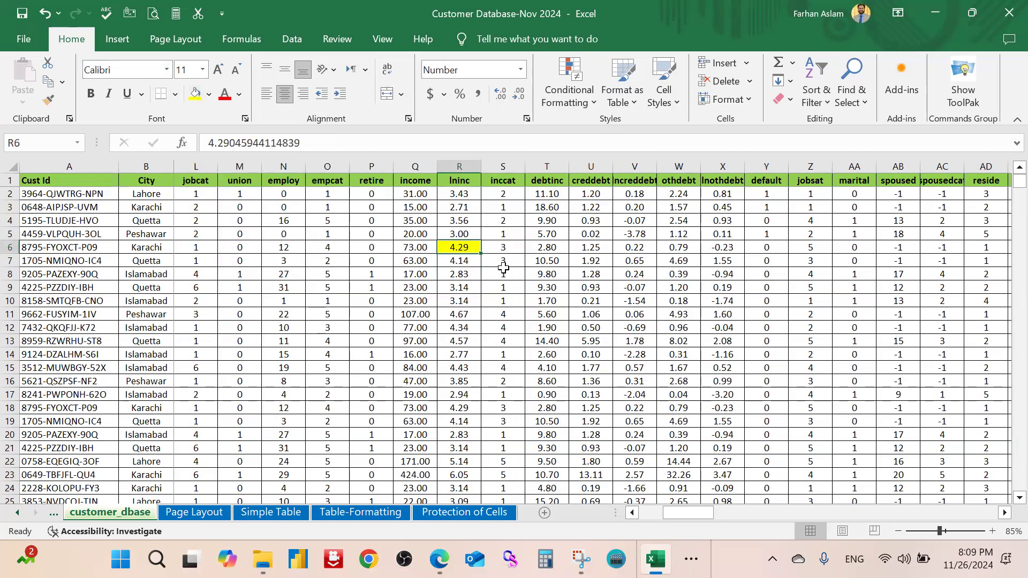
{"action": "left_click", "coordinate": [503, 274]}
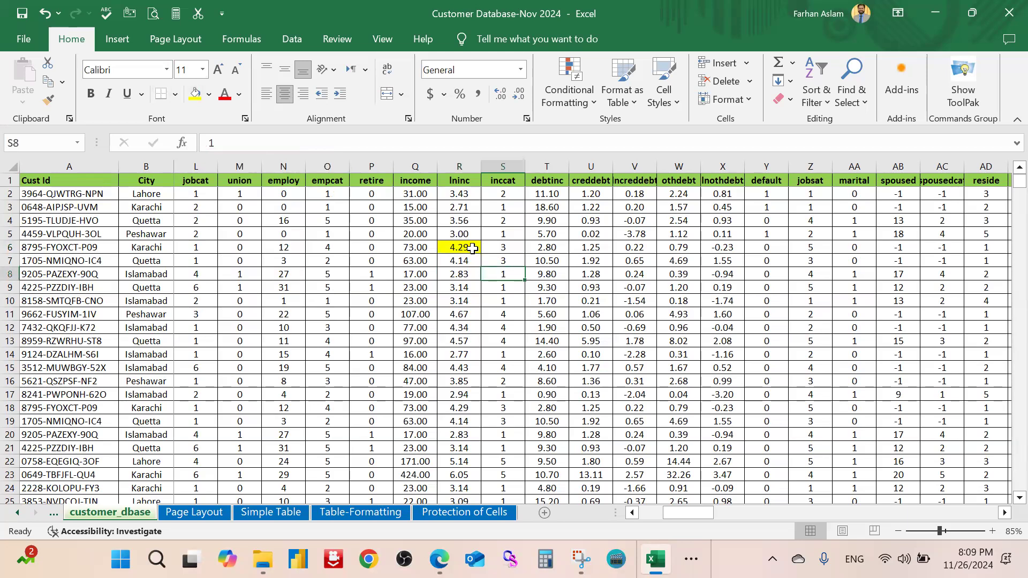
Check R6's Format Cells Protection settings, leaving Locked on and Hidden off
{"action": "left_click", "coordinate": [471, 248]}
{"action": "right_click", "coordinate": [471, 248]}
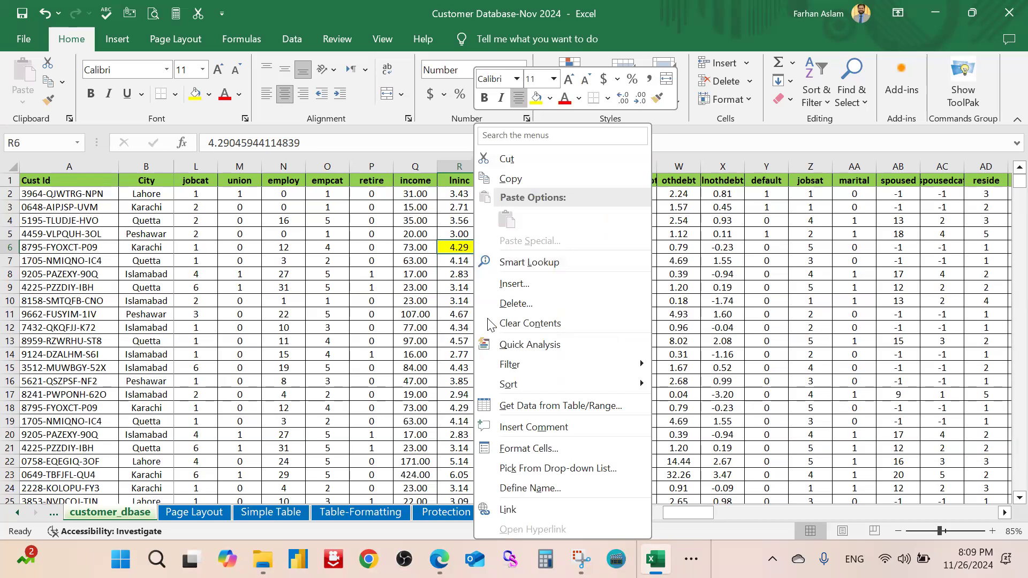
{"action": "left_click", "coordinate": [604, 455]}
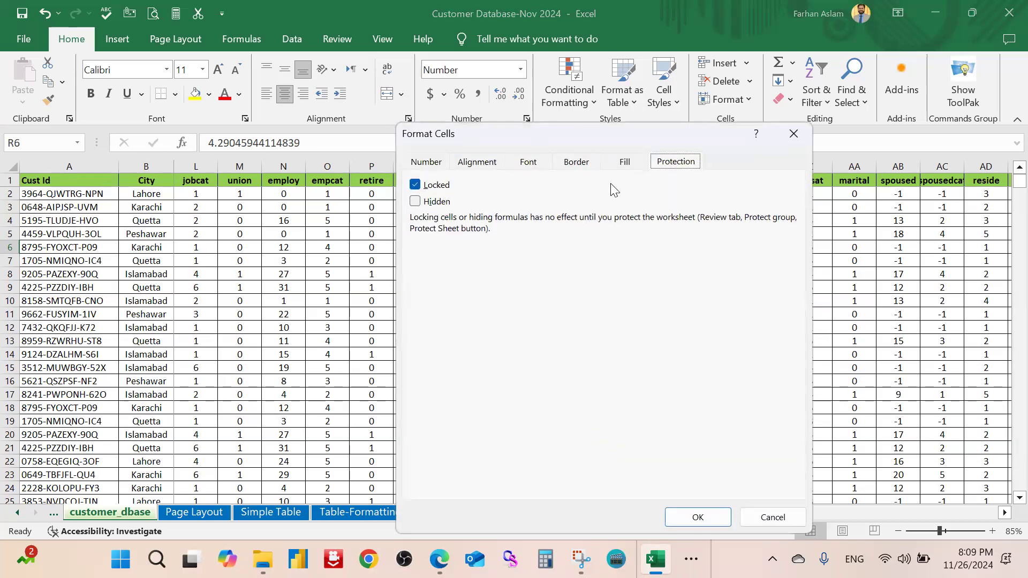
{"action": "left_click", "coordinate": [420, 165]}
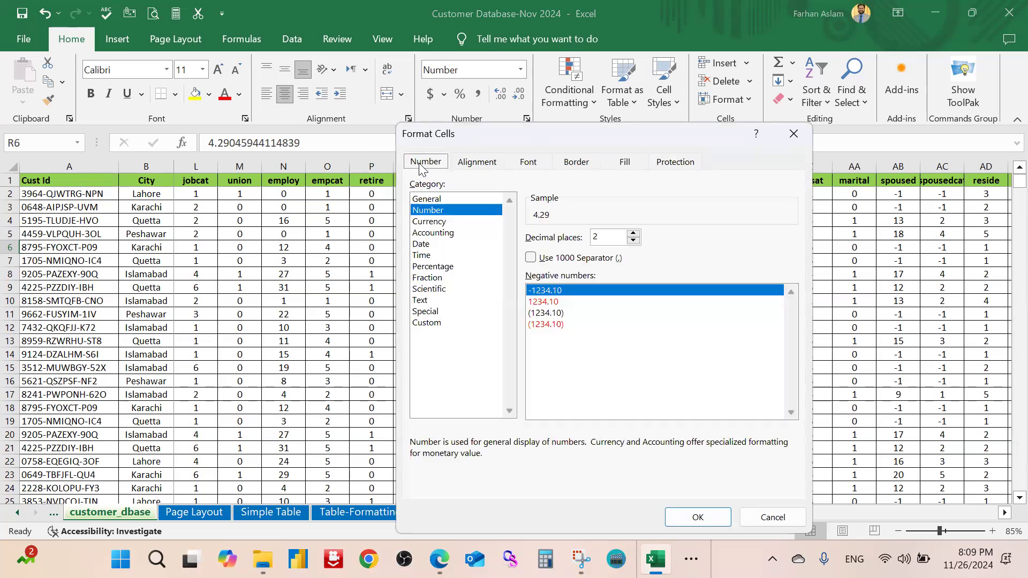
{"action": "left_click", "coordinate": [677, 164]}
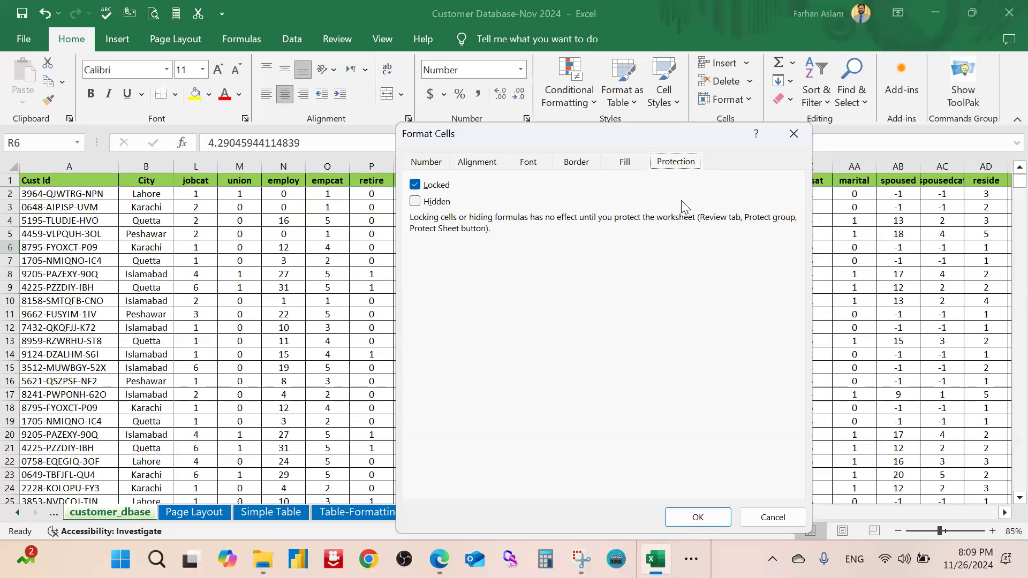
{"action": "left_click", "coordinate": [791, 137]}
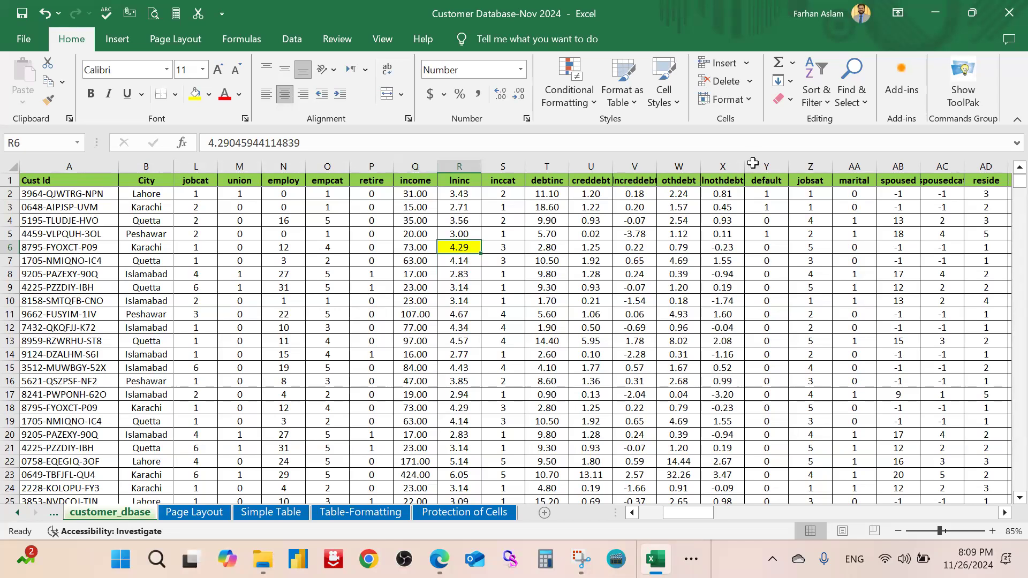
Protect the workbook structure from File > Info with a password, confirming it
{"action": "left_click", "coordinate": [337, 40]}
{"action": "left_click", "coordinate": [21, 38]}
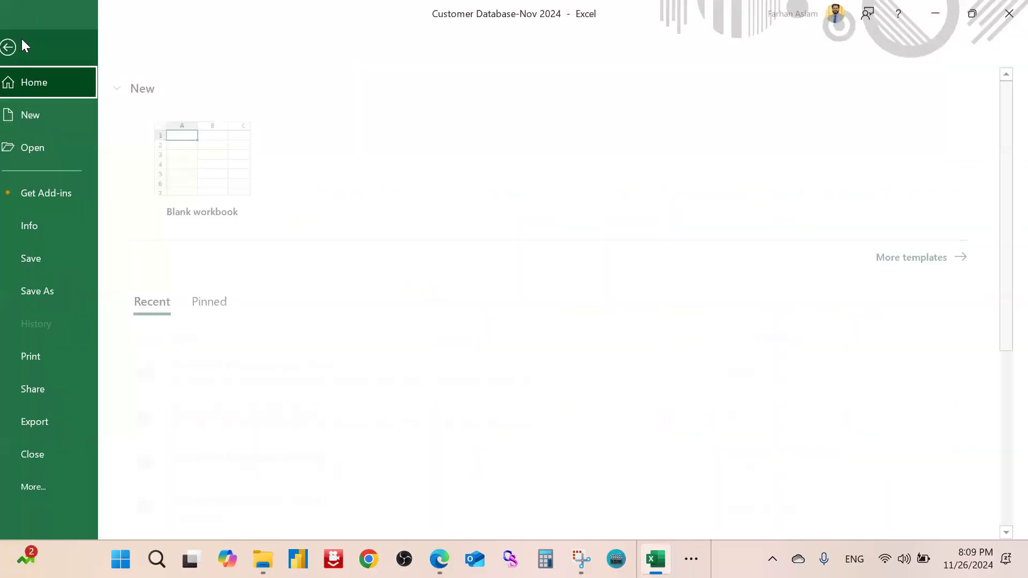
{"action": "left_click", "coordinate": [54, 224]}
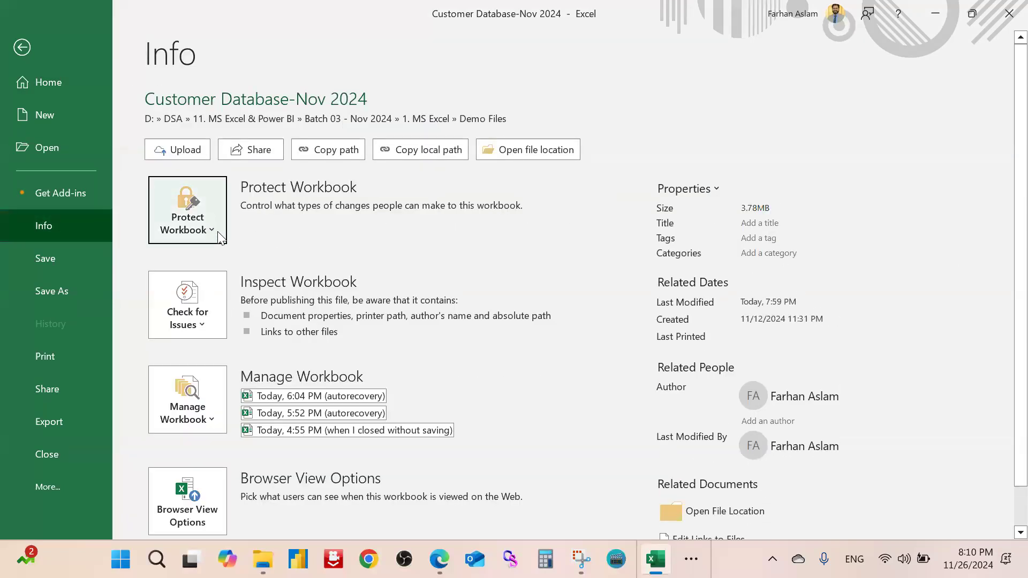
{"action": "left_click", "coordinate": [218, 231]}
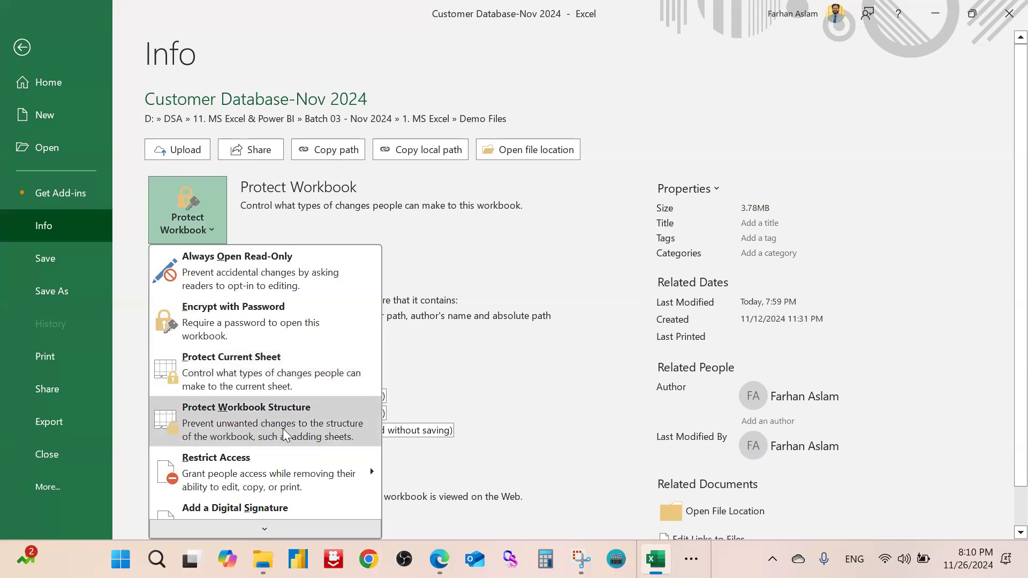
{"action": "key", "text": "Escape"}
{"action": "key", "text": "Escape"}
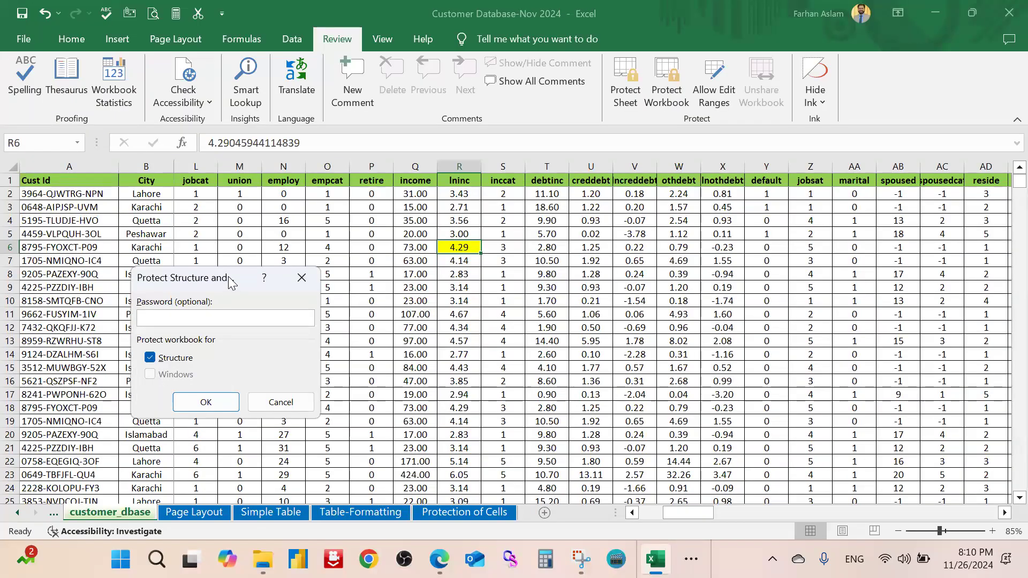
{"action": "left_click_drag", "start_coordinate": [230, 282], "coordinate": [420, 228]}
{"action": "type", "text": "123"}
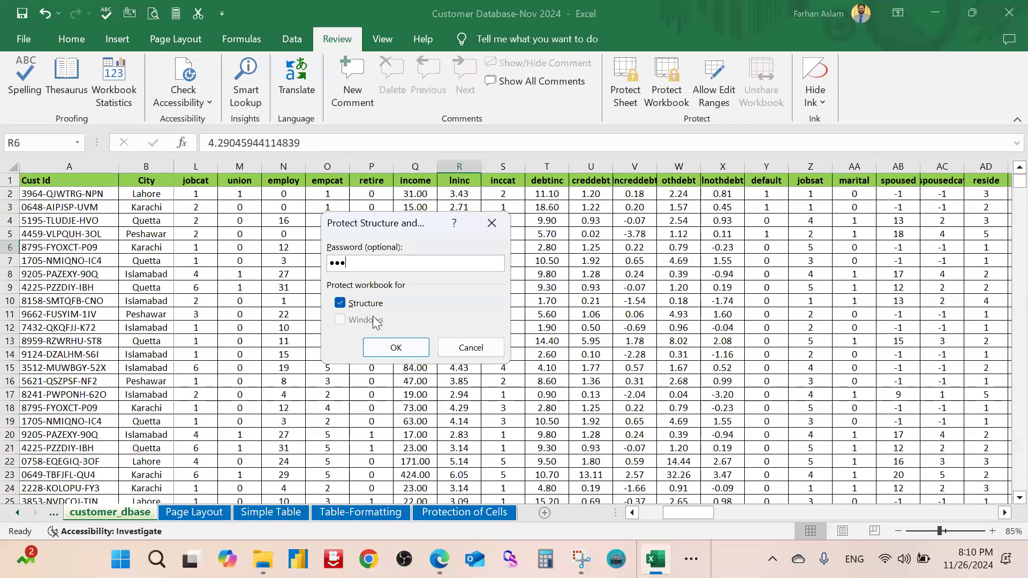
{"action": "left_click", "coordinate": [397, 349]}
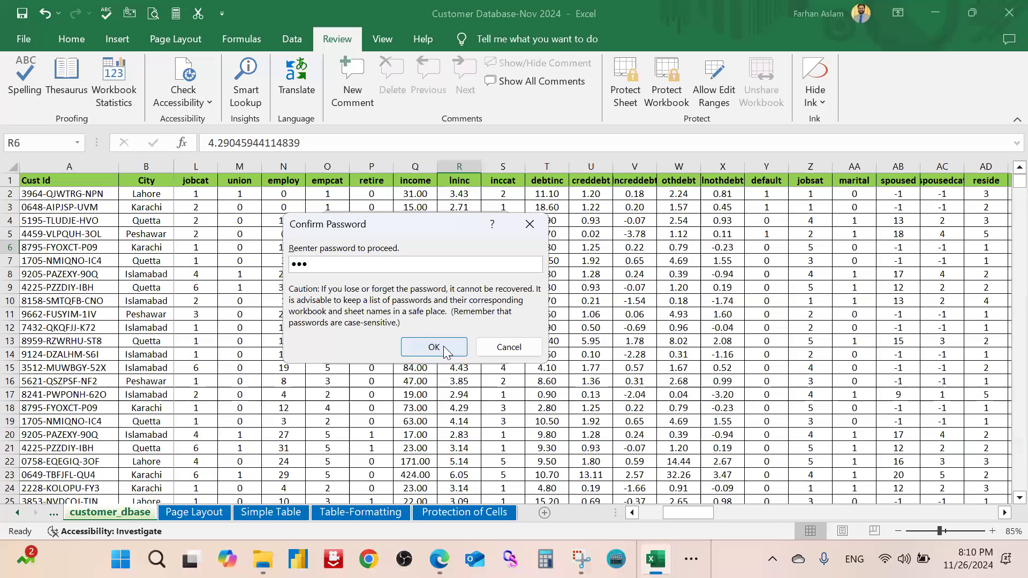
{"action": "left_click", "coordinate": [443, 346]}
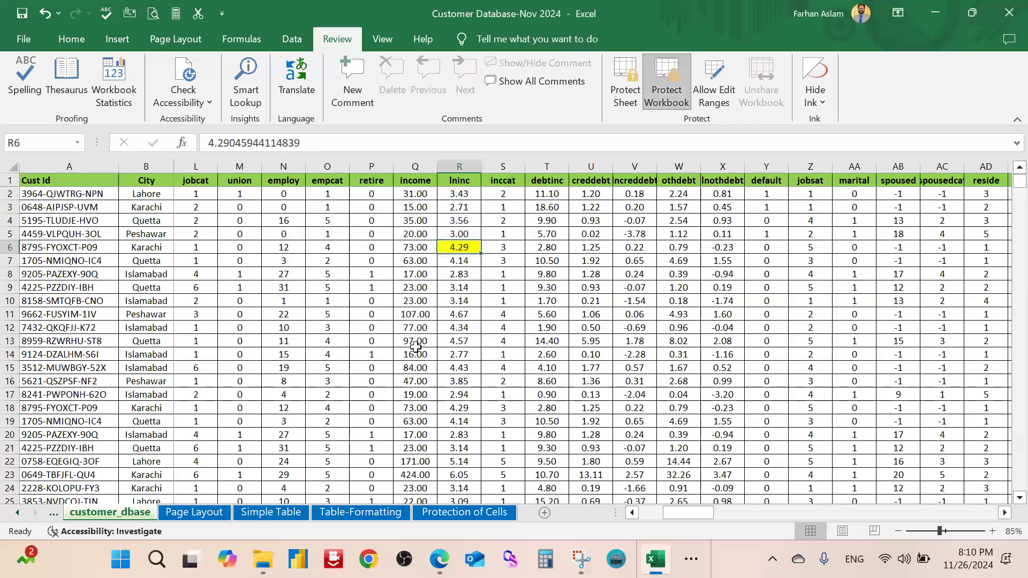
{"action": "left_click", "coordinate": [71, 38]}
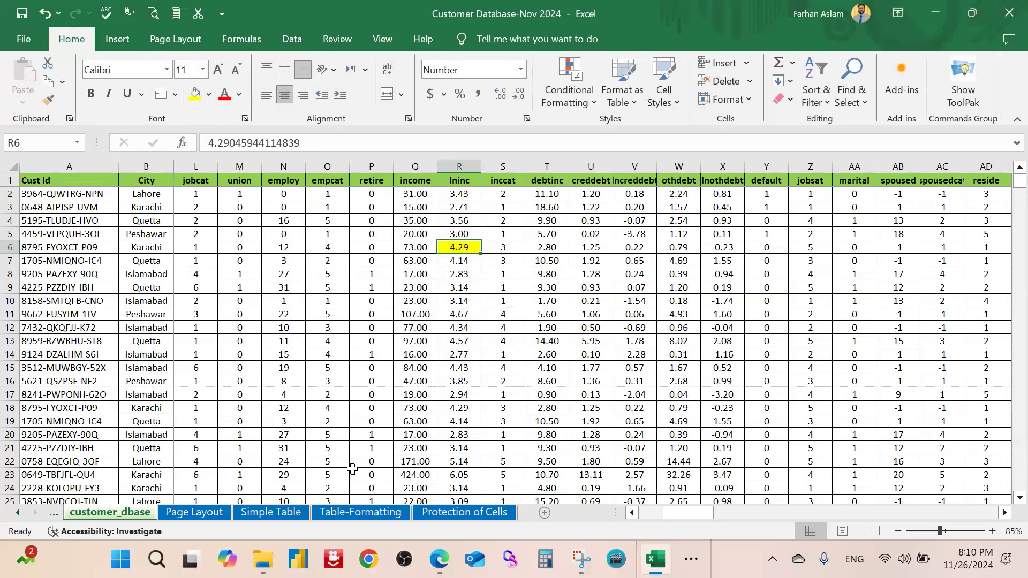
{"action": "right_click", "coordinate": [363, 514]}
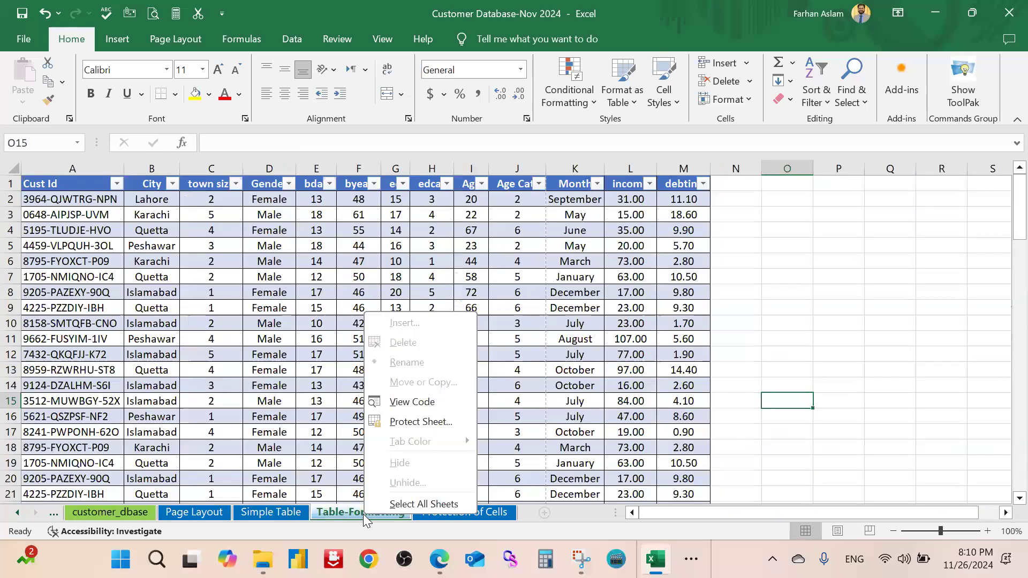
{"action": "key", "text": "Escape"}
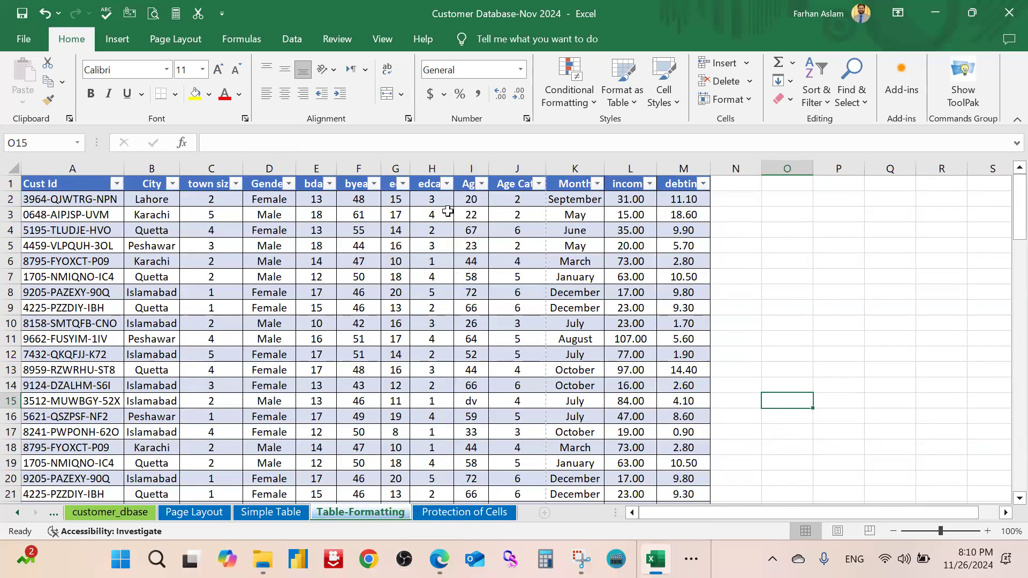
{"action": "left_click", "coordinate": [778, 268]}
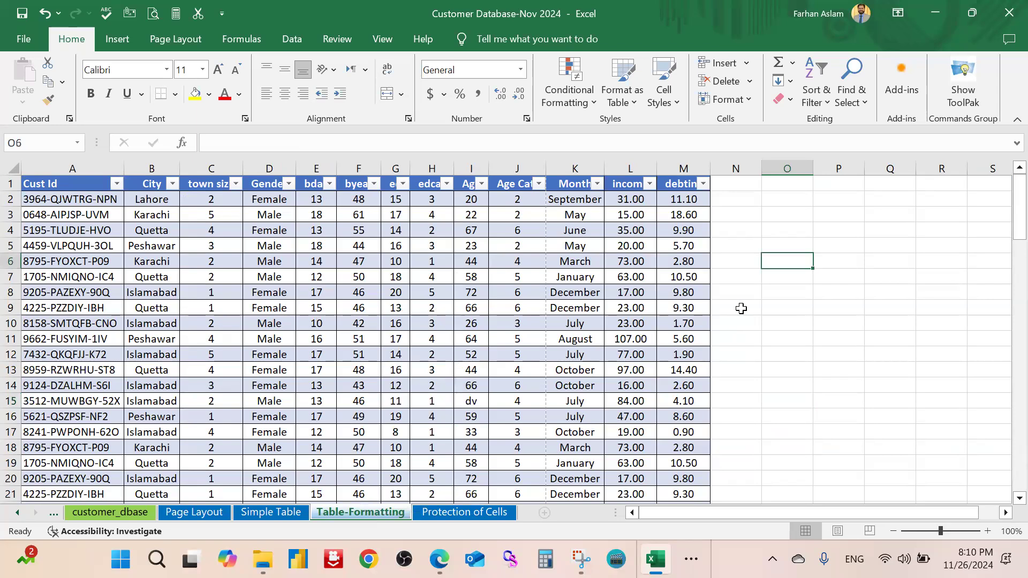
{"action": "type", "text": "ccd"}
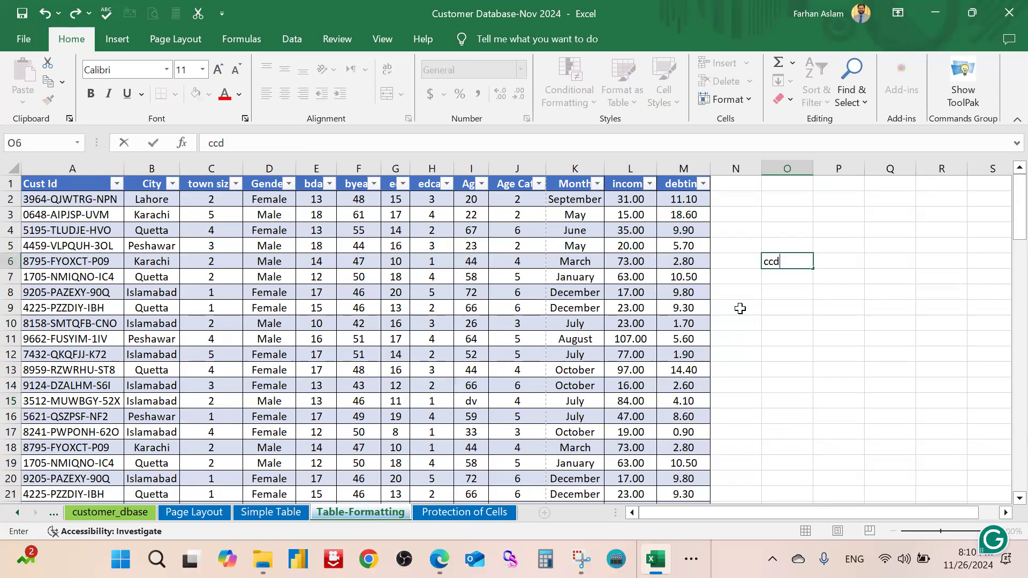
{"action": "key", "text": "Return"}
{"action": "left_click", "coordinate": [739, 310]}
{"action": "type", "text": "sd"}
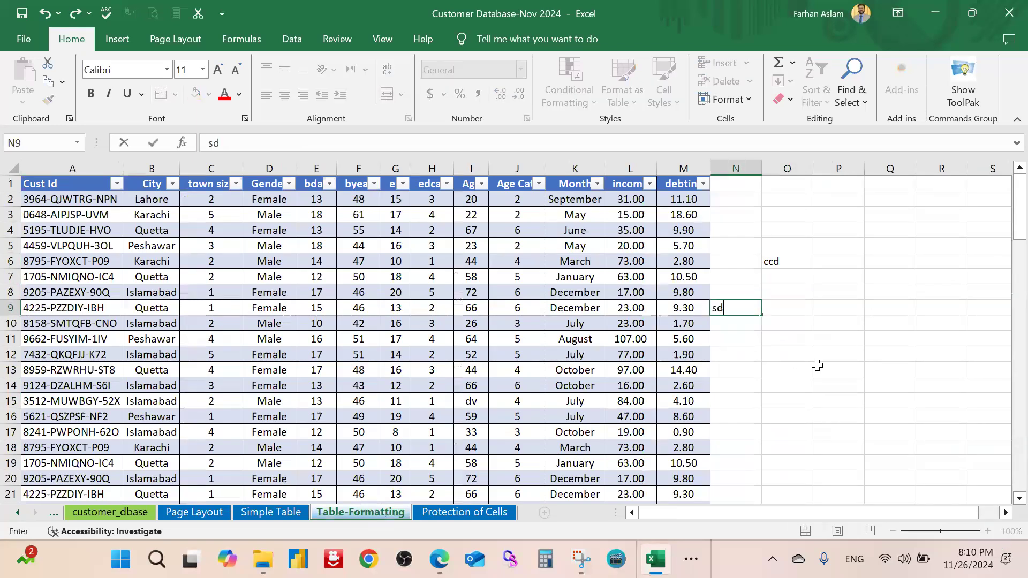
{"action": "type", "text": "f"}
{"action": "left_click", "coordinate": [817, 365]}
{"action": "left_click", "coordinate": [790, 303]}
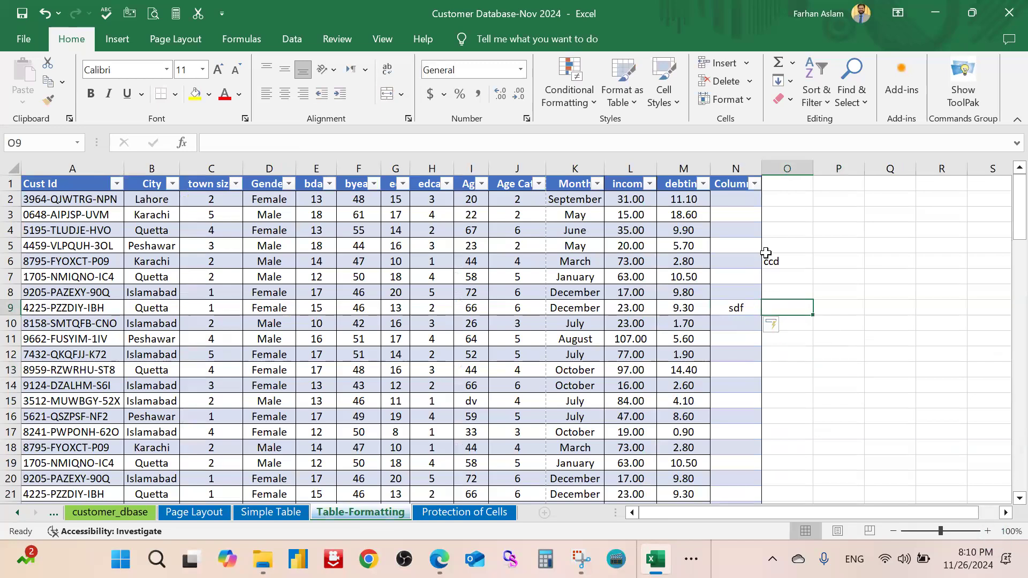
{"action": "left_click_drag", "start_coordinate": [735, 168], "coordinate": [787, 168]}
{"action": "right_click", "coordinate": [782, 169]}
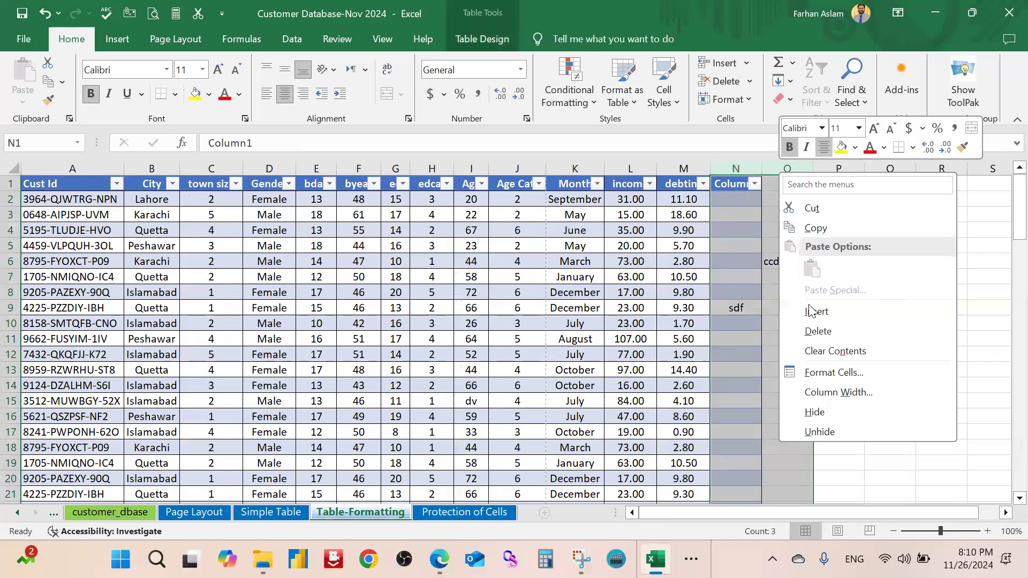
{"action": "left_click", "coordinate": [818, 330]}
{"action": "left_click", "coordinate": [839, 261]}
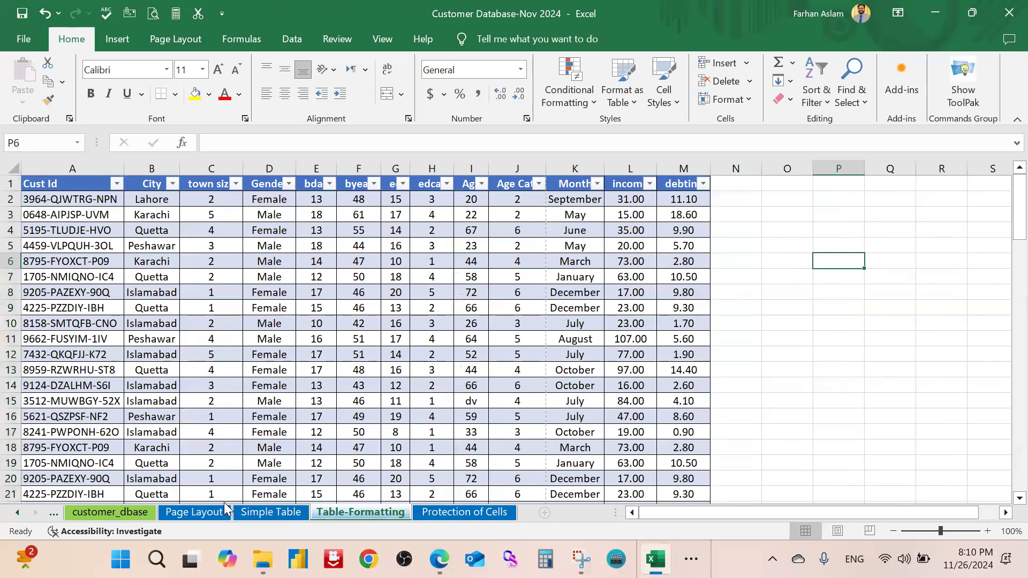
{"action": "left_click", "coordinate": [110, 512]}
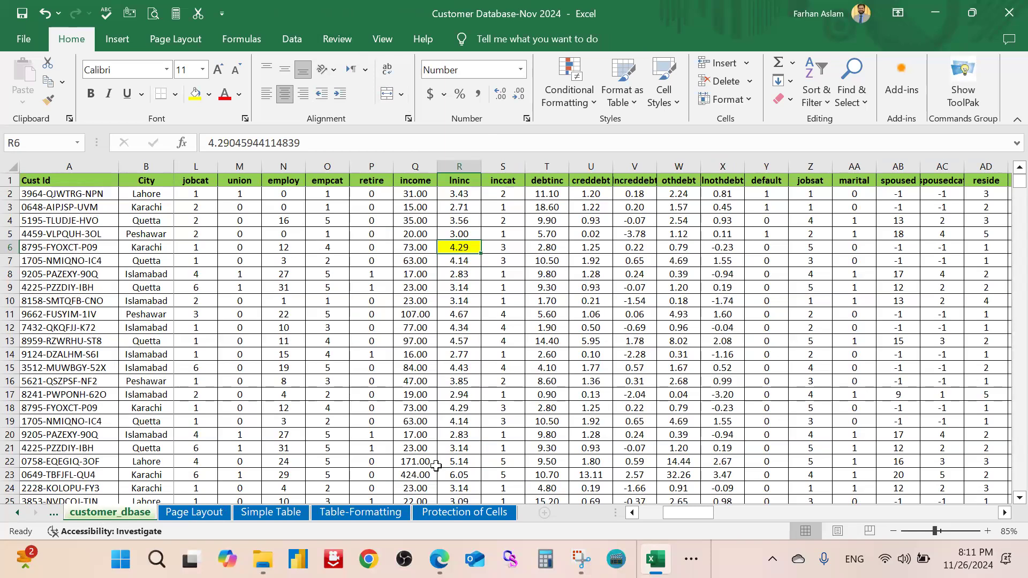
View the tab menus of the Page Layout and customer_dbase sheets without choosing anything
{"action": "right_click", "coordinate": [207, 513]}
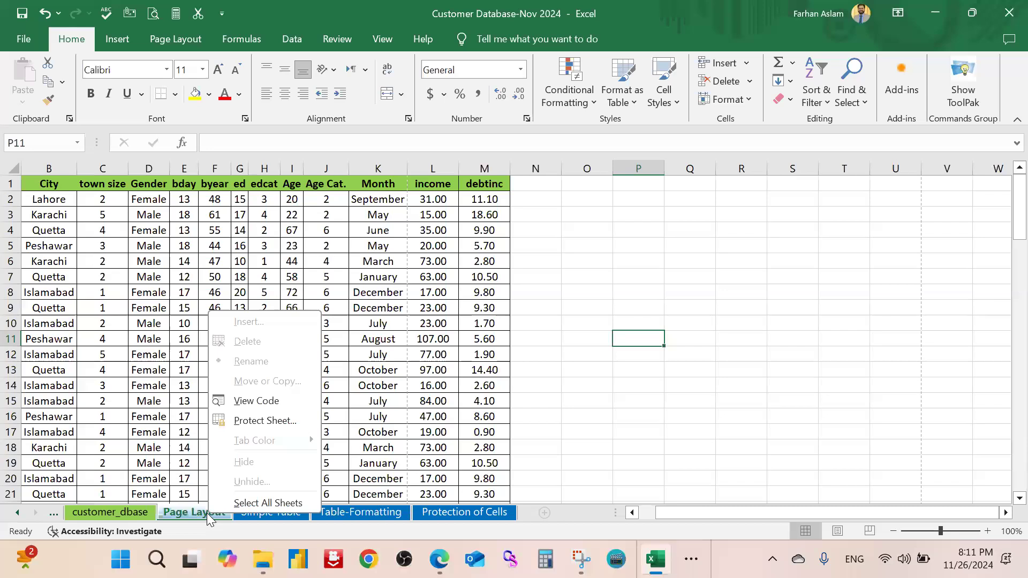
{"action": "left_click", "coordinate": [126, 512]}
{"action": "right_click", "coordinate": [124, 513]}
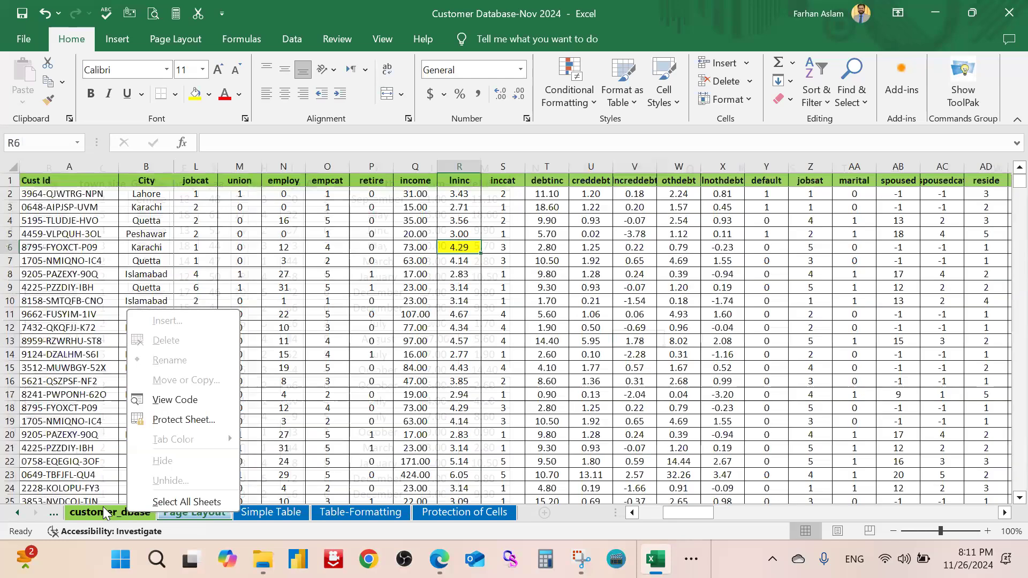
{"action": "left_click", "coordinate": [115, 509]}
{"action": "right_click", "coordinate": [115, 509]}
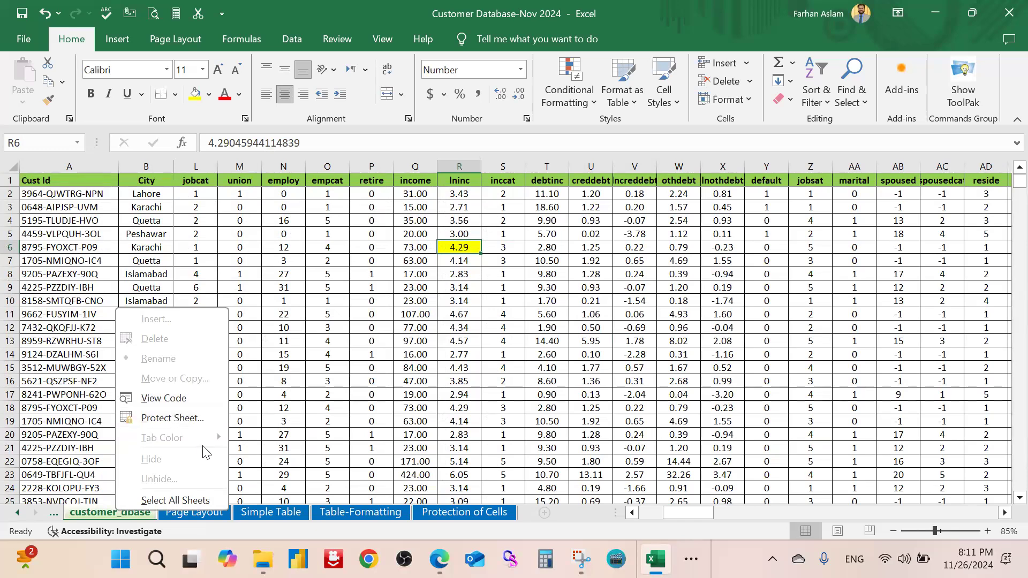
{"action": "left_click", "coordinate": [355, 414]}
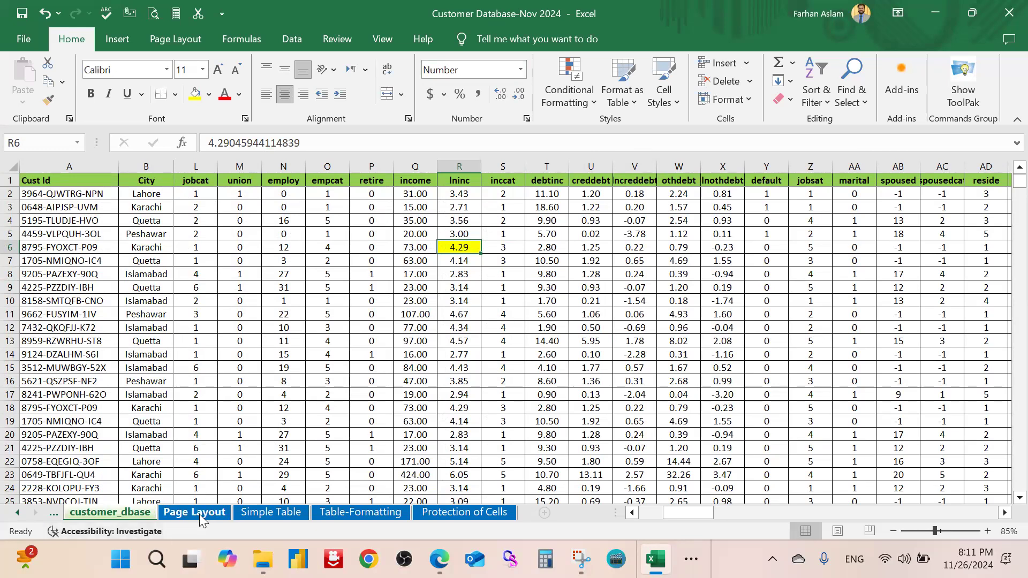
Move through the Page Layout and Protection of Cells sheets, ending on Table-Formatting
{"action": "left_click", "coordinate": [328, 274]}
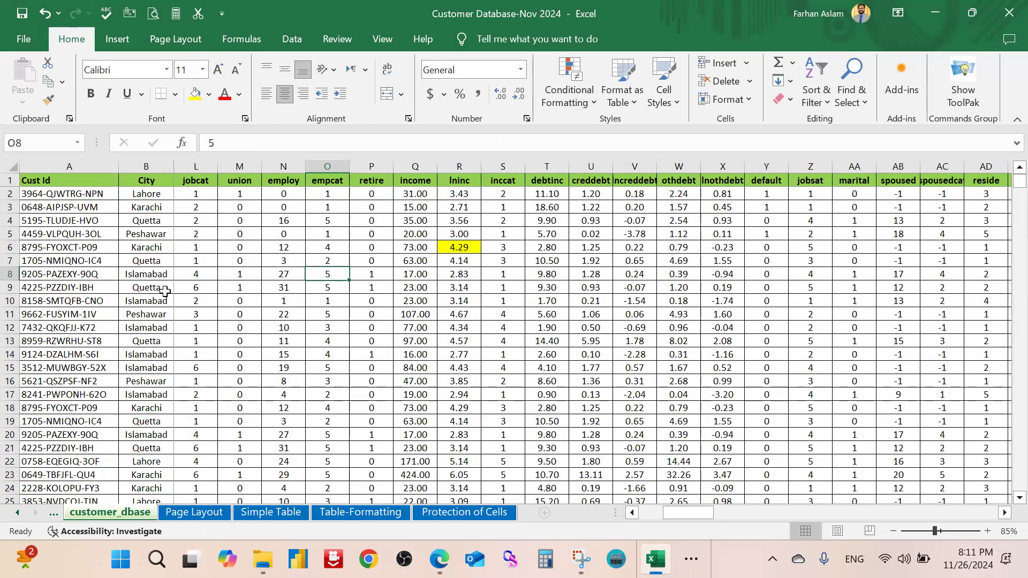
{"action": "left_click", "coordinate": [196, 515]}
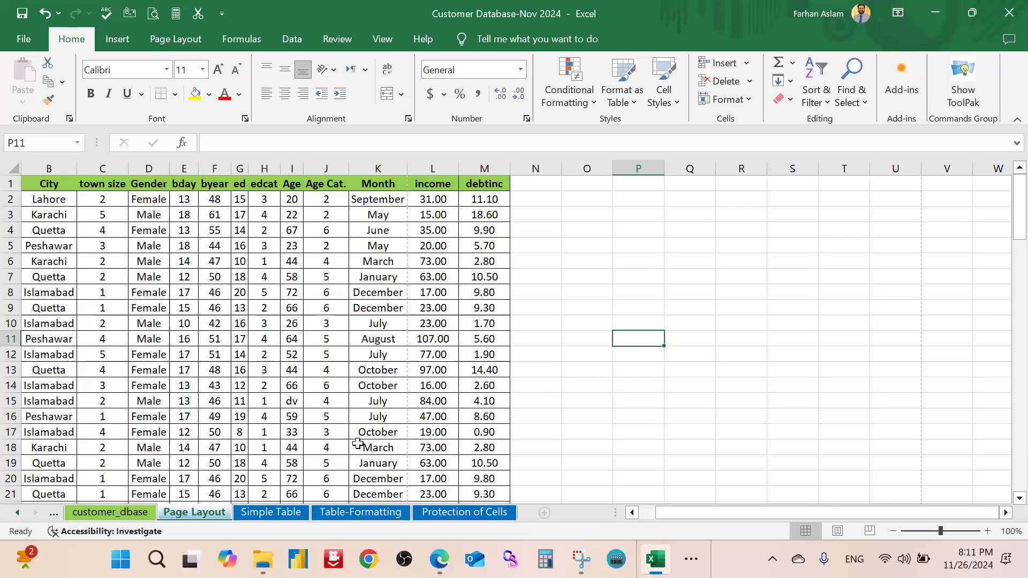
{"action": "left_click", "coordinate": [572, 308]}
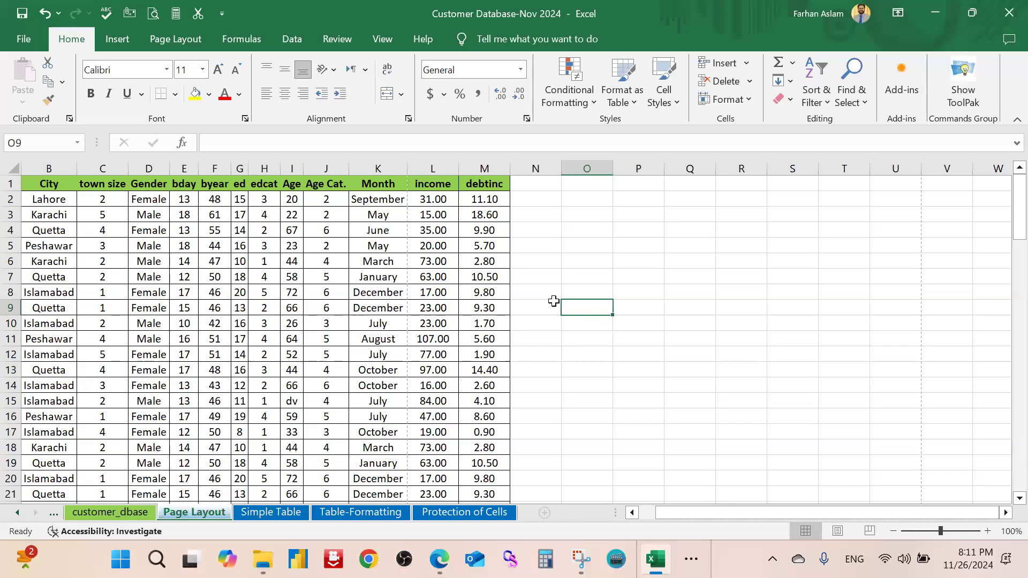
{"action": "left_click", "coordinate": [502, 517]}
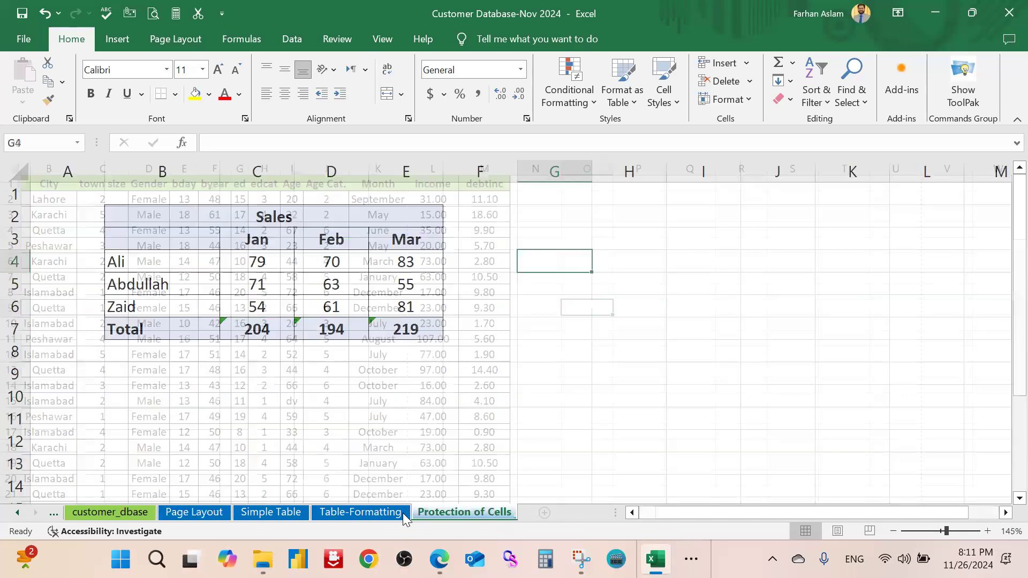
{"action": "left_click", "coordinate": [390, 514]}
On customer_dbase, unprotect the workbook structure via Review > Protect Workbook with its password
{"action": "left_click", "coordinate": [283, 514]}
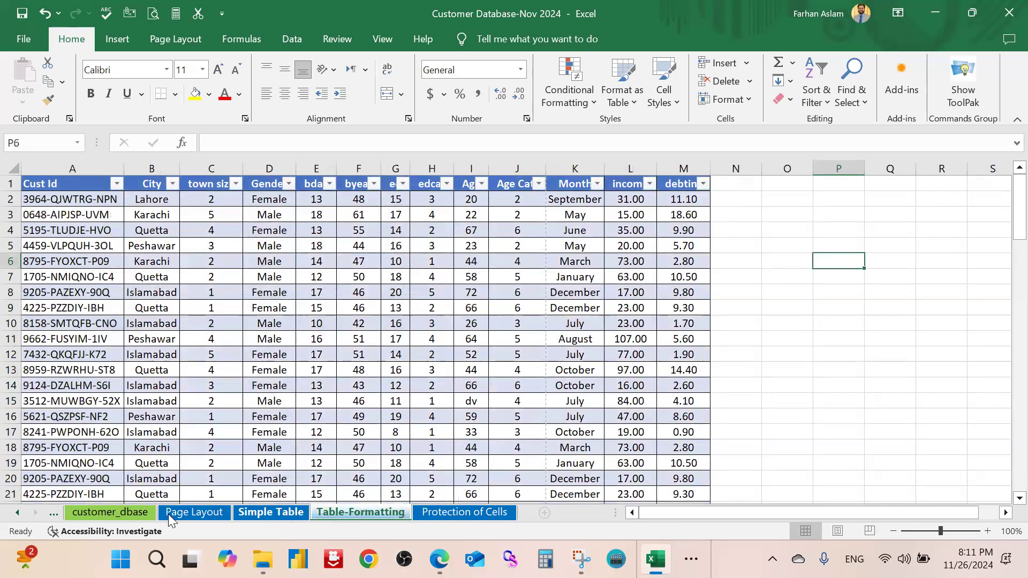
{"action": "left_click", "coordinate": [116, 514]}
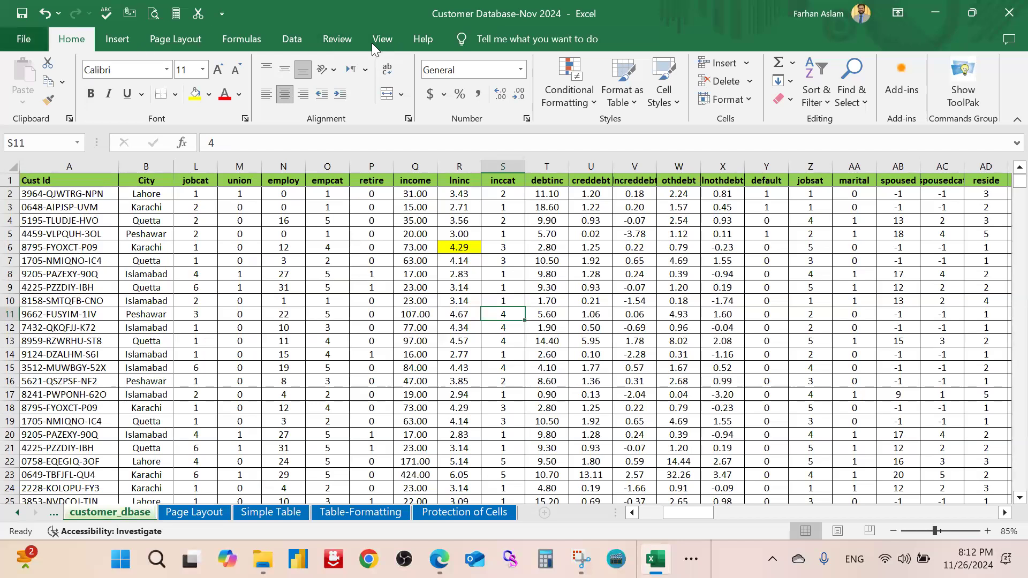
{"action": "left_click", "coordinate": [338, 47]}
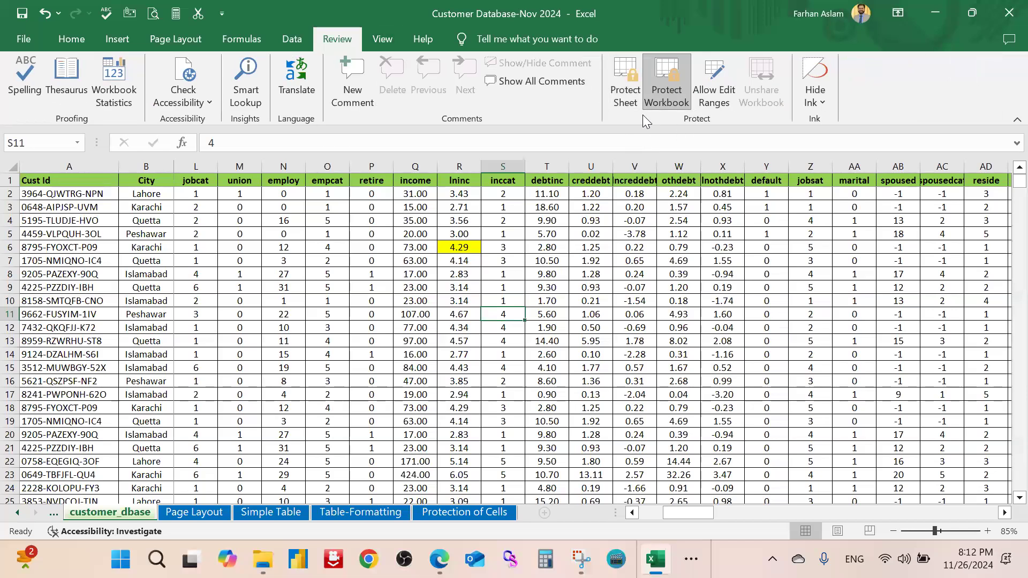
{"action": "left_click", "coordinate": [671, 94]}
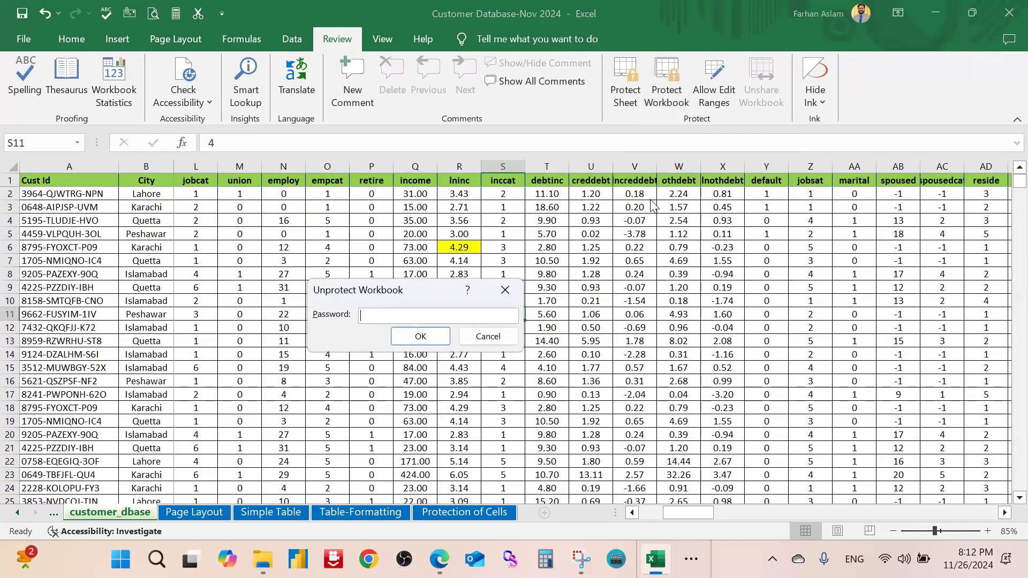
{"action": "type", "text": "123"}
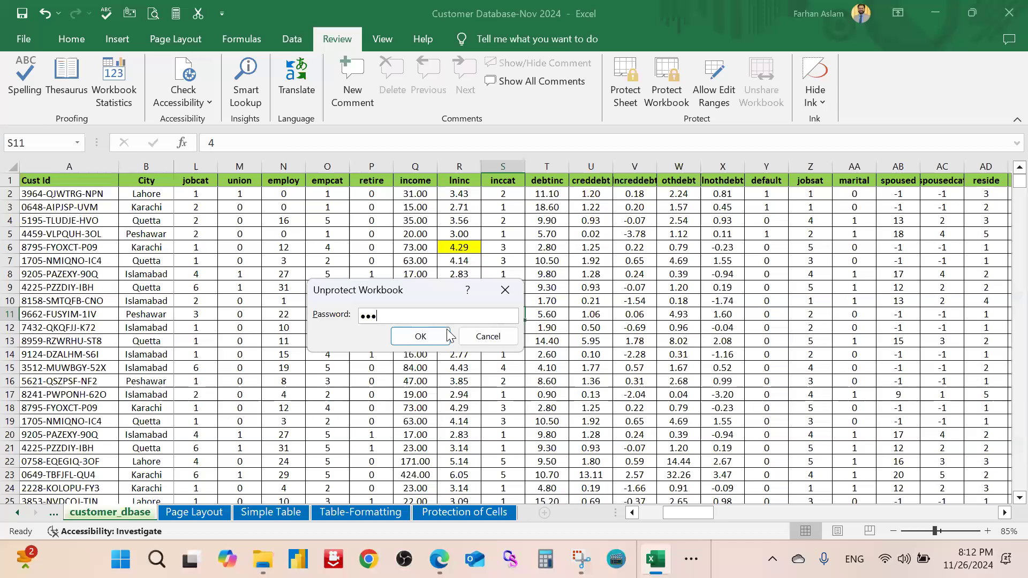
{"action": "left_click", "coordinate": [420, 337]}
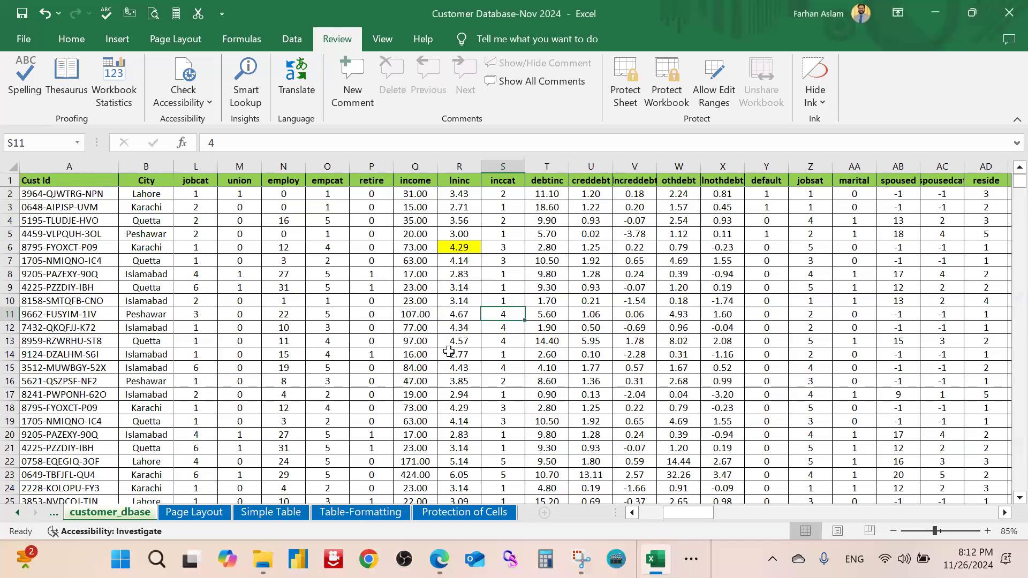
{"action": "left_click", "coordinate": [587, 434]}
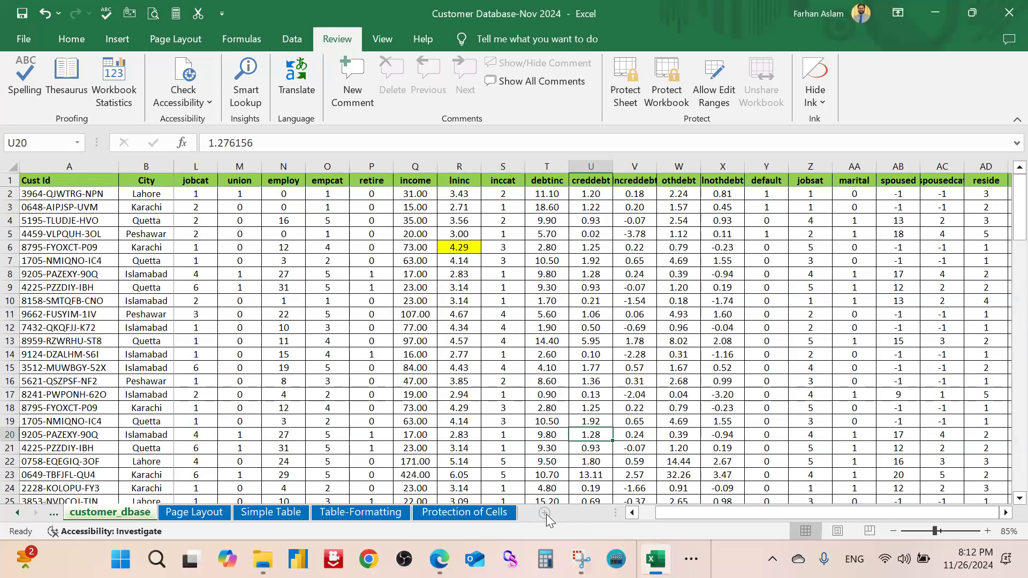
Add a new blank Sheet6, then delete it from its tab menu
{"action": "left_click", "coordinate": [545, 514]}
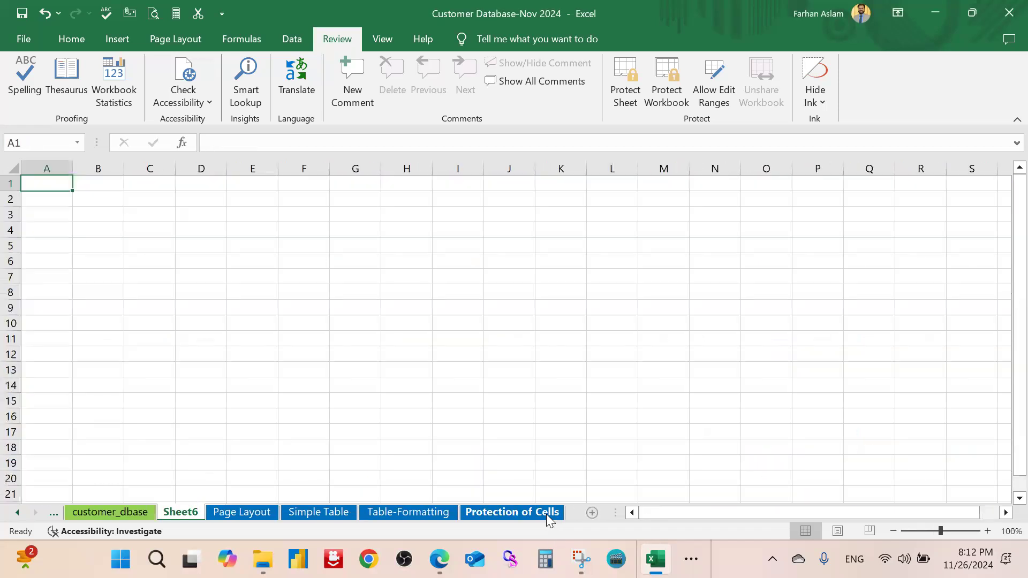
{"action": "right_click", "coordinate": [546, 514]}
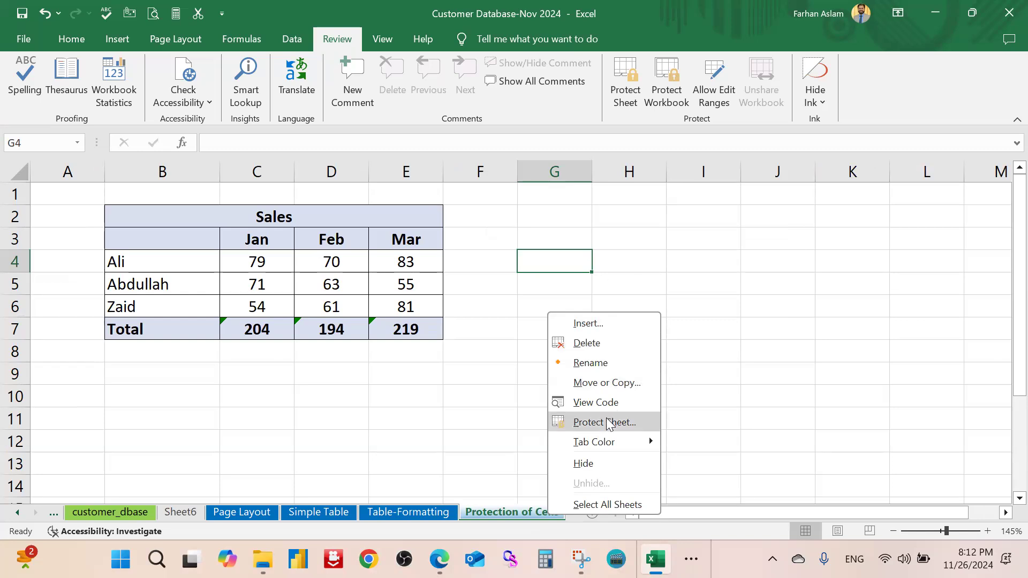
{"action": "left_click", "coordinate": [392, 440]}
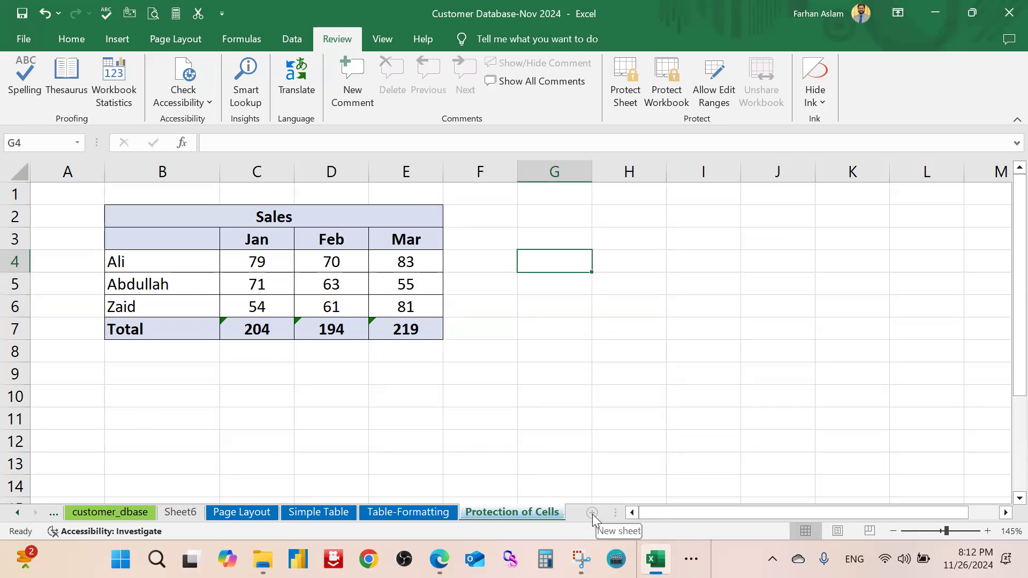
{"action": "left_click", "coordinate": [177, 513]}
{"action": "right_click", "coordinate": [176, 513]}
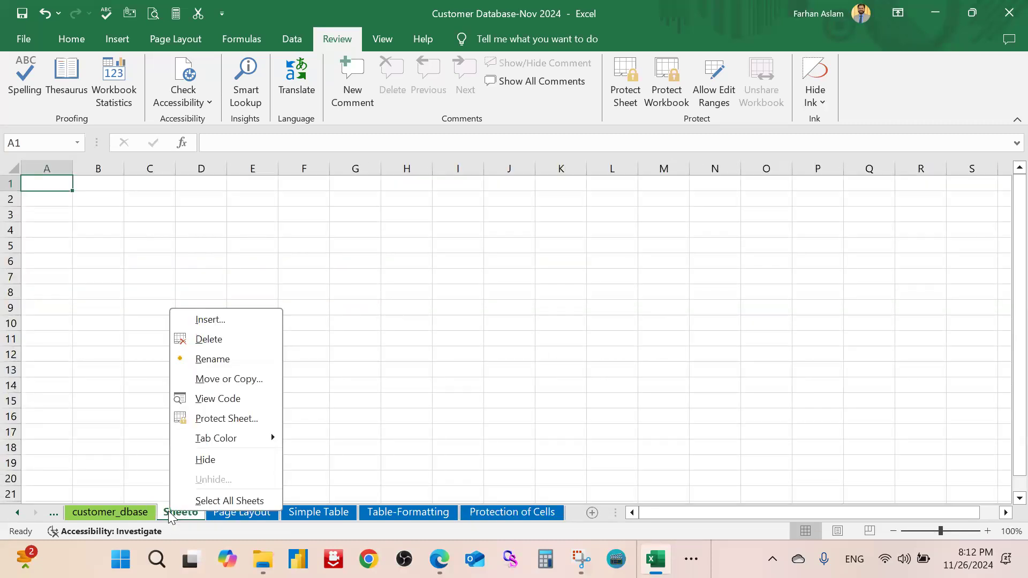
{"action": "left_click", "coordinate": [251, 339]}
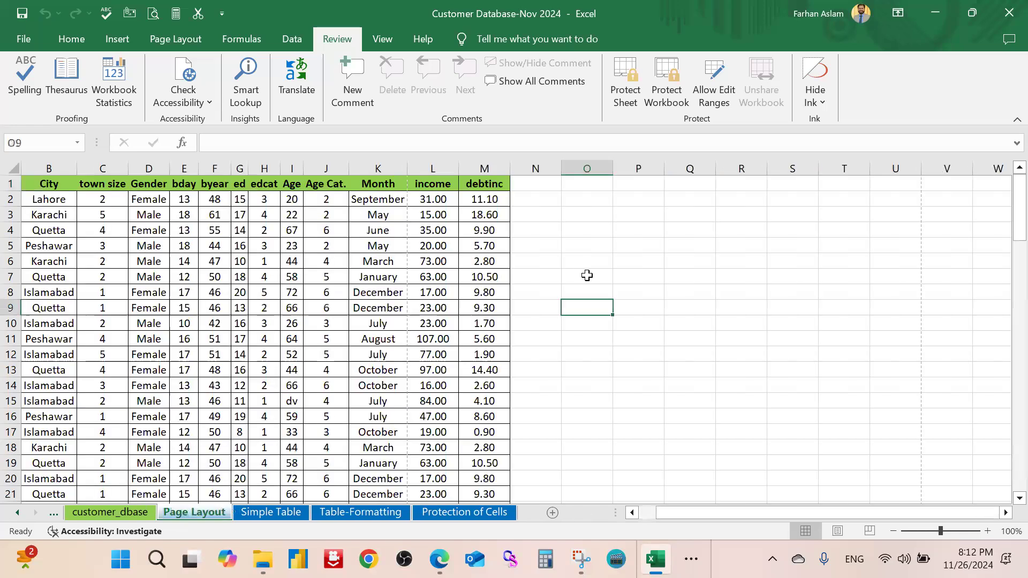
Click through empty cells to the right of the Page Layout data
{"action": "left_click", "coordinate": [685, 241]}
{"action": "left_click", "coordinate": [648, 304]}
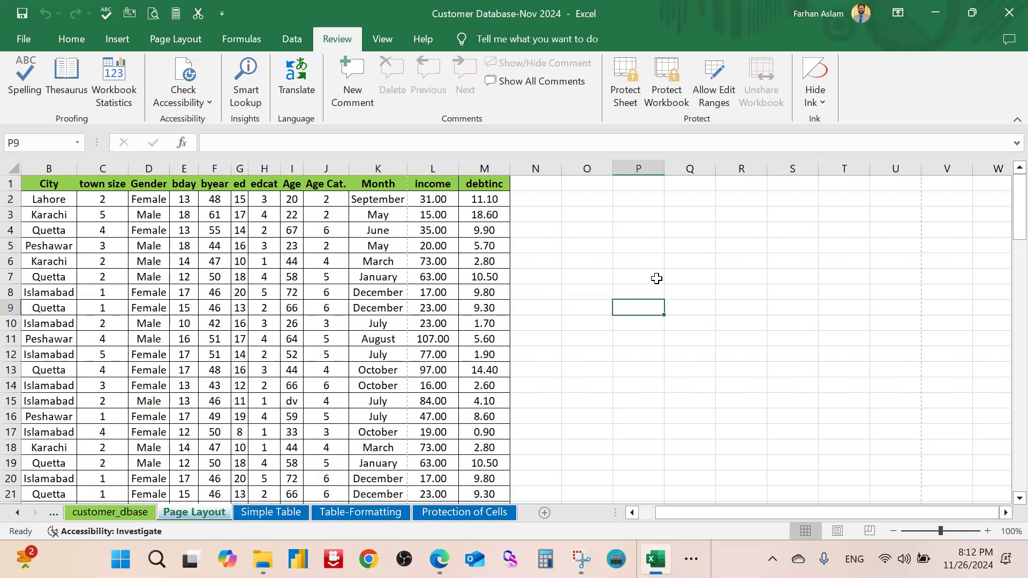
{"action": "left_click", "coordinate": [621, 319]}
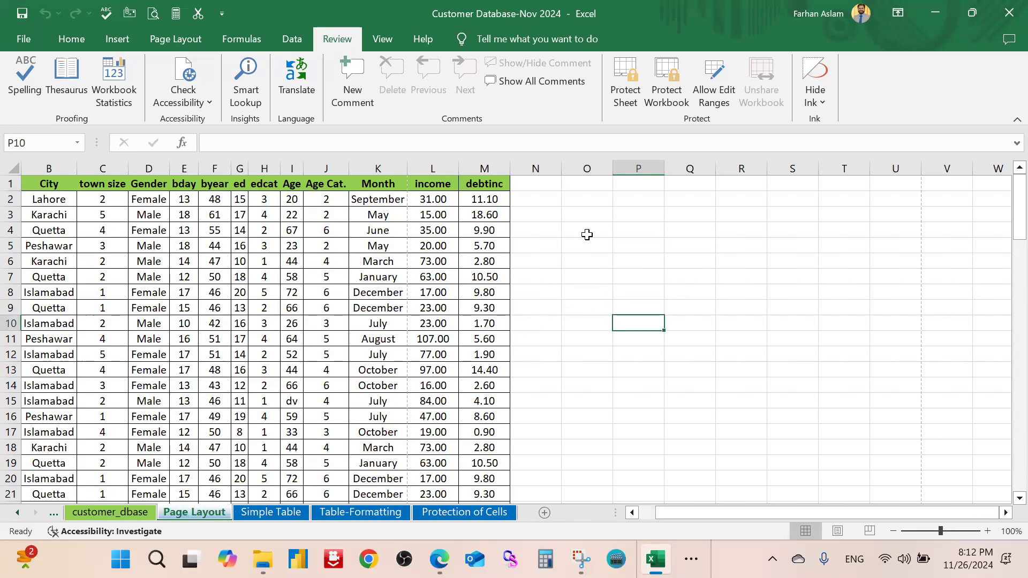
{"action": "left_click", "coordinate": [587, 234]}
{"action": "left_click", "coordinate": [619, 282]}
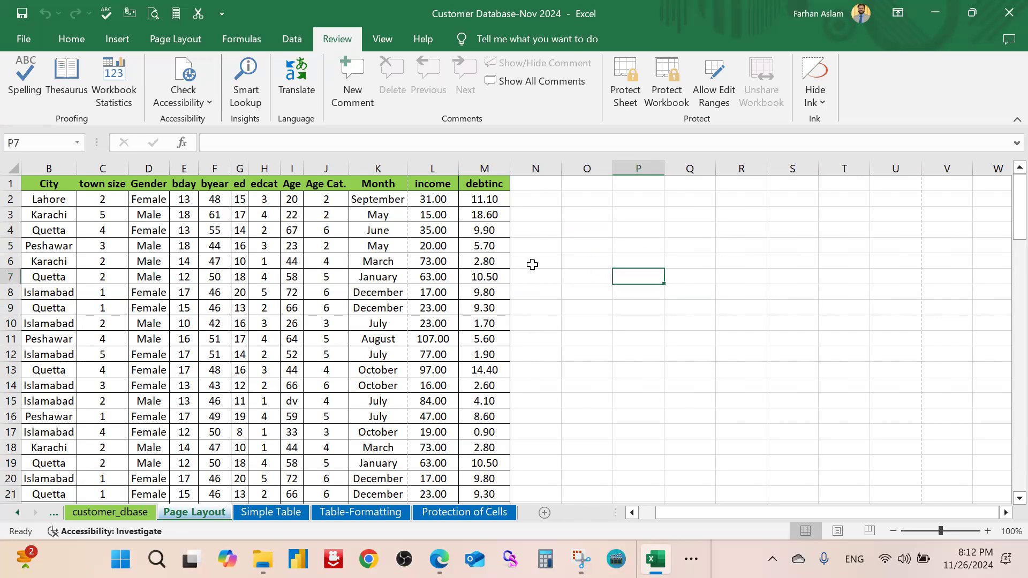
{"action": "left_click", "coordinate": [585, 212]}
{"action": "left_click", "coordinate": [88, 37]}
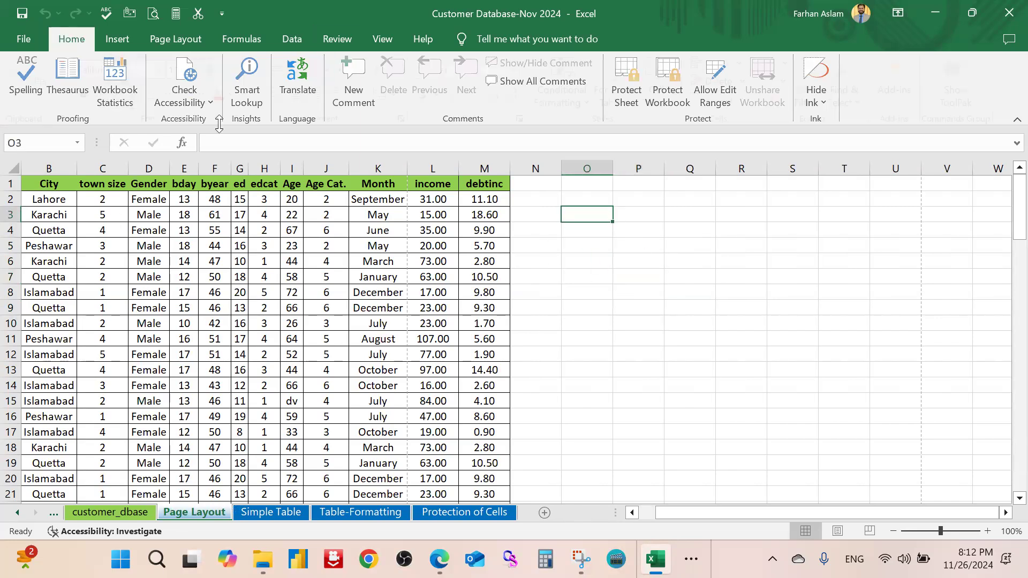
{"action": "left_click", "coordinate": [658, 296]}
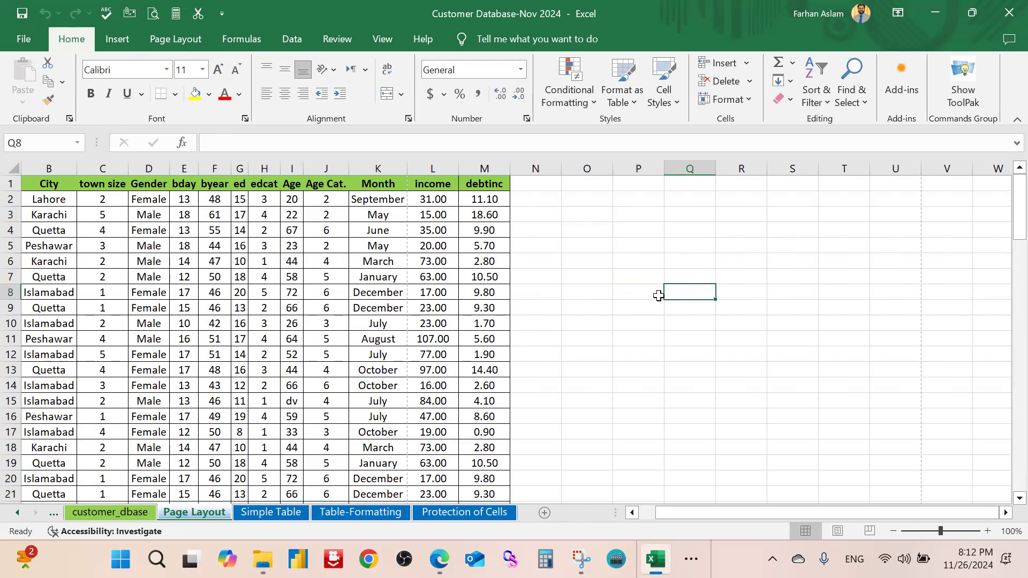
{"action": "left_click", "coordinate": [646, 231]}
{"action": "left_click_drag", "start_coordinate": [680, 515], "coordinate": [500, 513]}
Open the customer_dbase sheet, select P7 and bring up the Review commands
{"action": "left_click", "coordinate": [105, 514]}
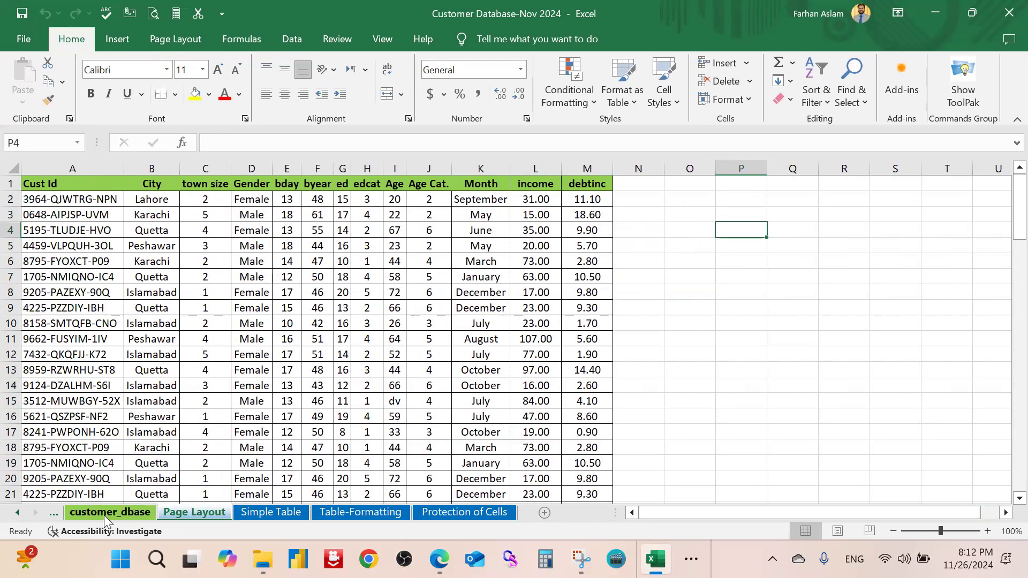
{"action": "left_click", "coordinate": [195, 303]}
{"action": "left_click", "coordinate": [376, 257]}
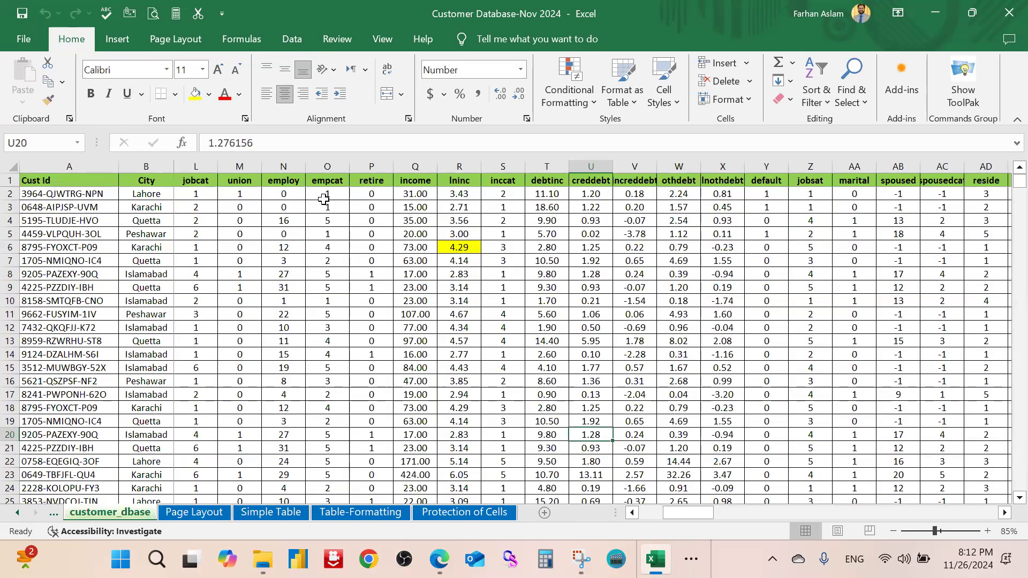
{"action": "left_click", "coordinate": [383, 40]}
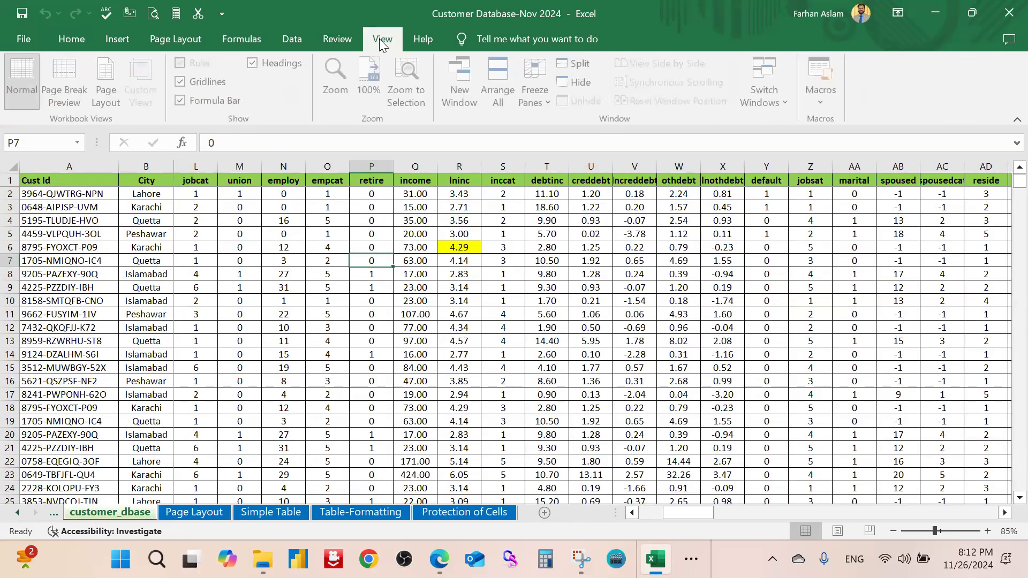
{"action": "left_click", "coordinate": [337, 41]}
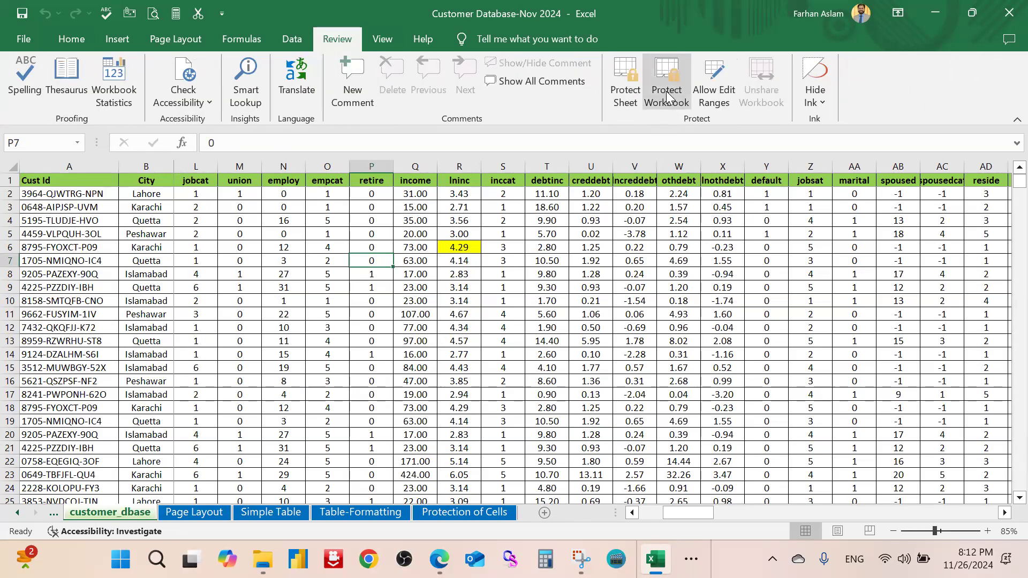
Protect customer_dbase with a confirmed password, allowing only selection of locked and unlocked cells
{"action": "left_click", "coordinate": [626, 99]}
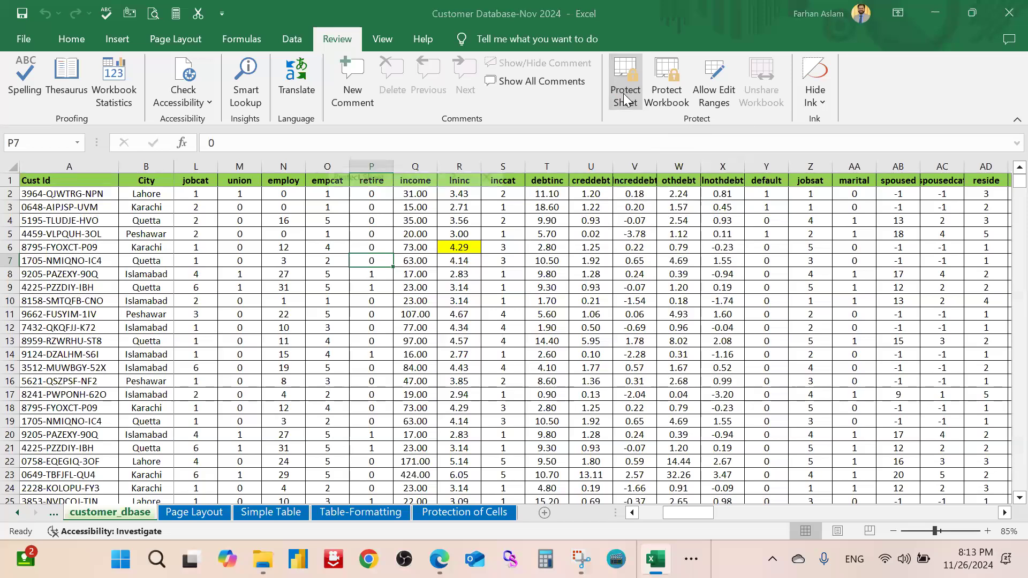
{"action": "left_click_drag", "start_coordinate": [411, 160], "coordinate": [658, 172]}
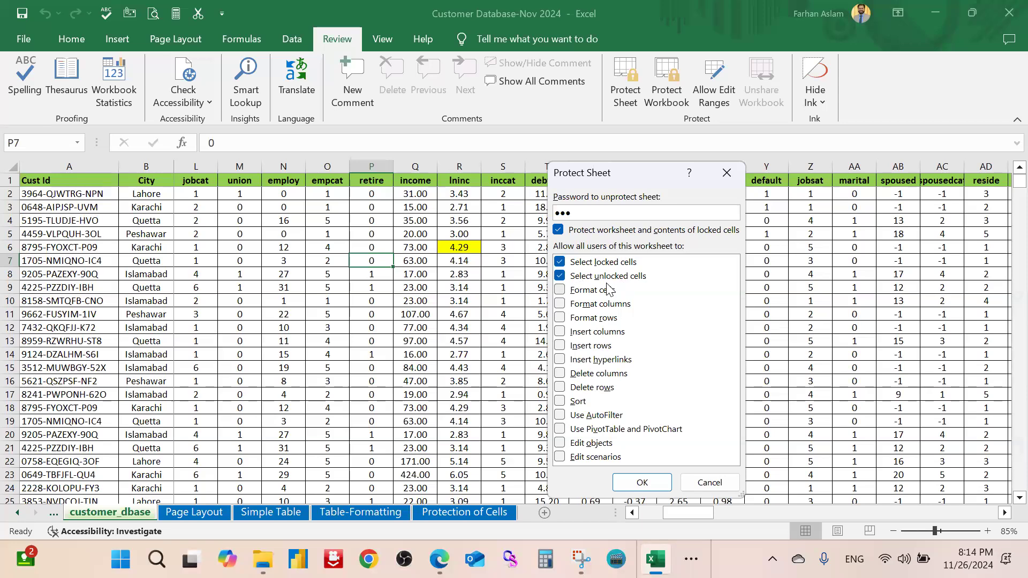
{"action": "left_click", "coordinate": [646, 486]}
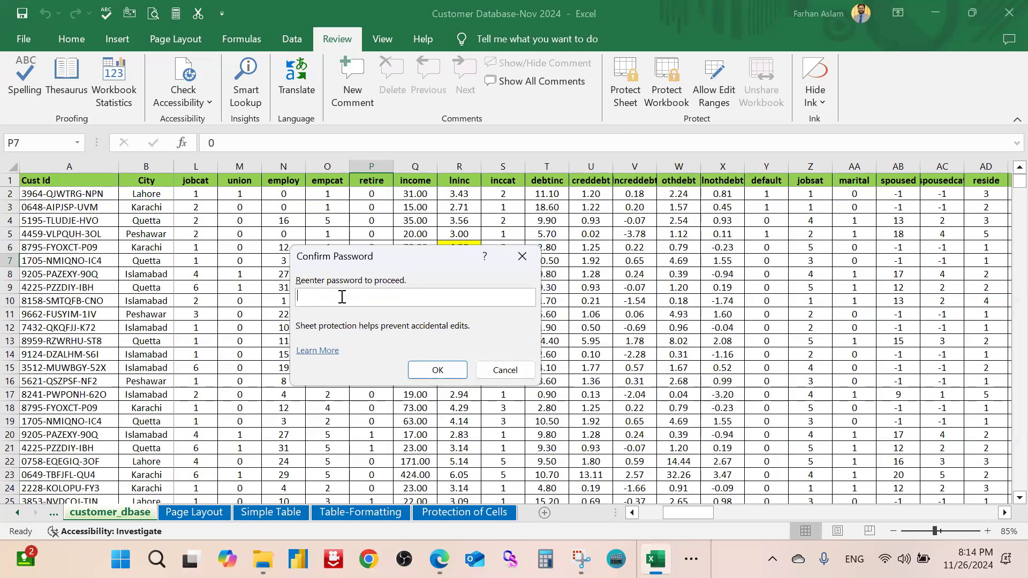
{"action": "type", "text": "123"}
{"action": "left_click", "coordinate": [436, 370]}
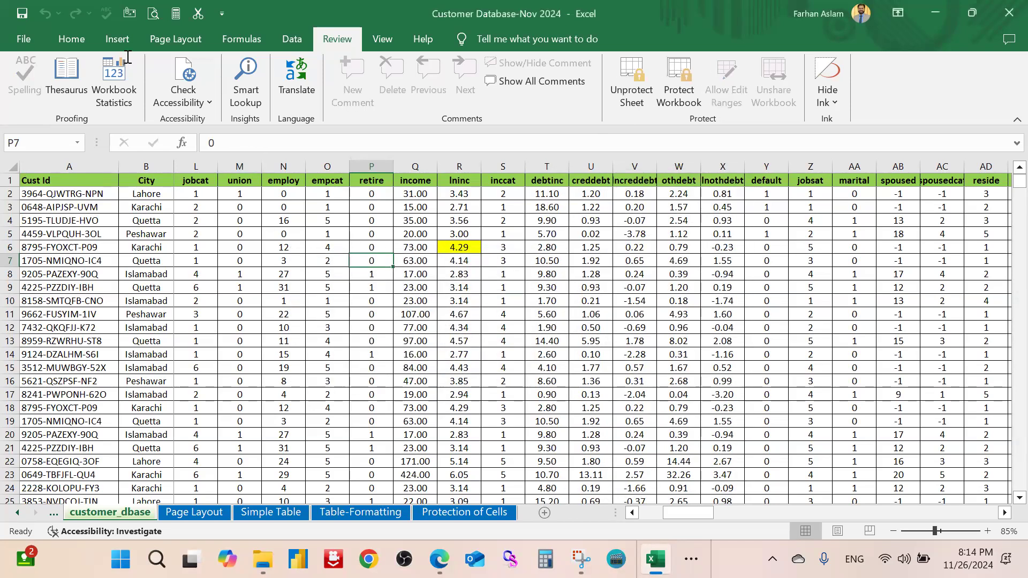
{"action": "left_click", "coordinate": [71, 39]}
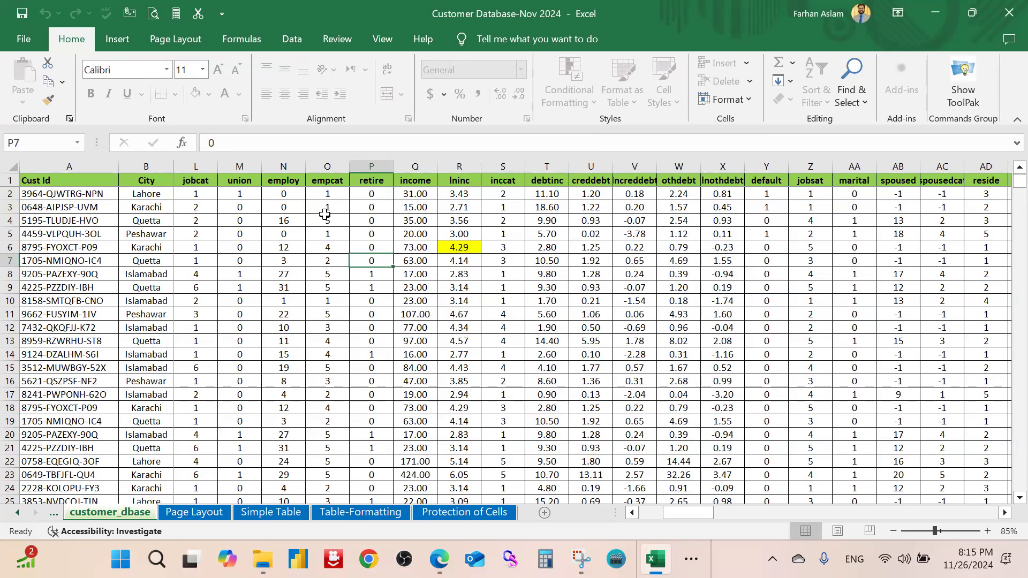
{"action": "left_click", "coordinate": [314, 235]}
{"action": "left_click", "coordinate": [315, 219]}
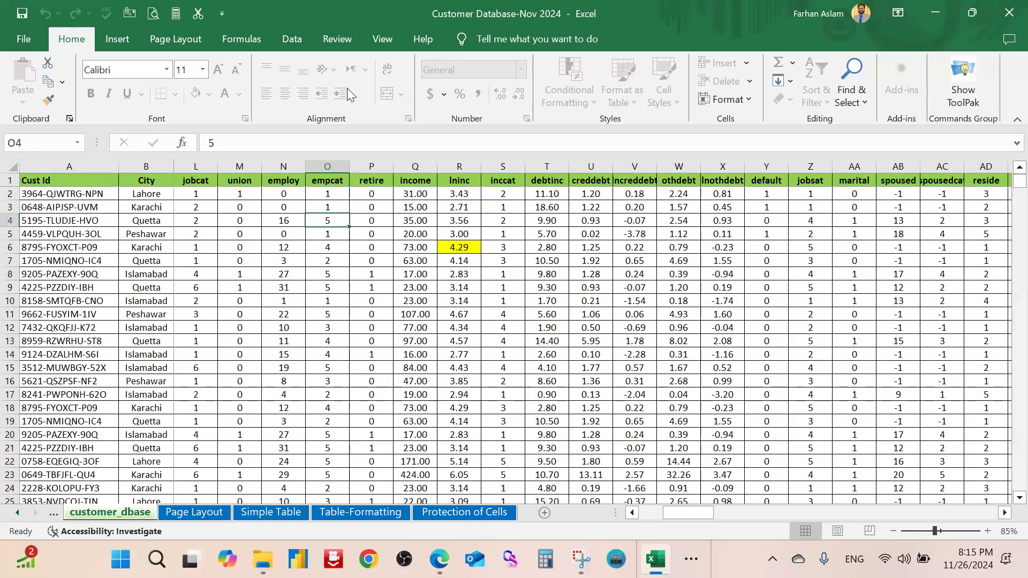
{"action": "left_click", "coordinate": [556, 231]}
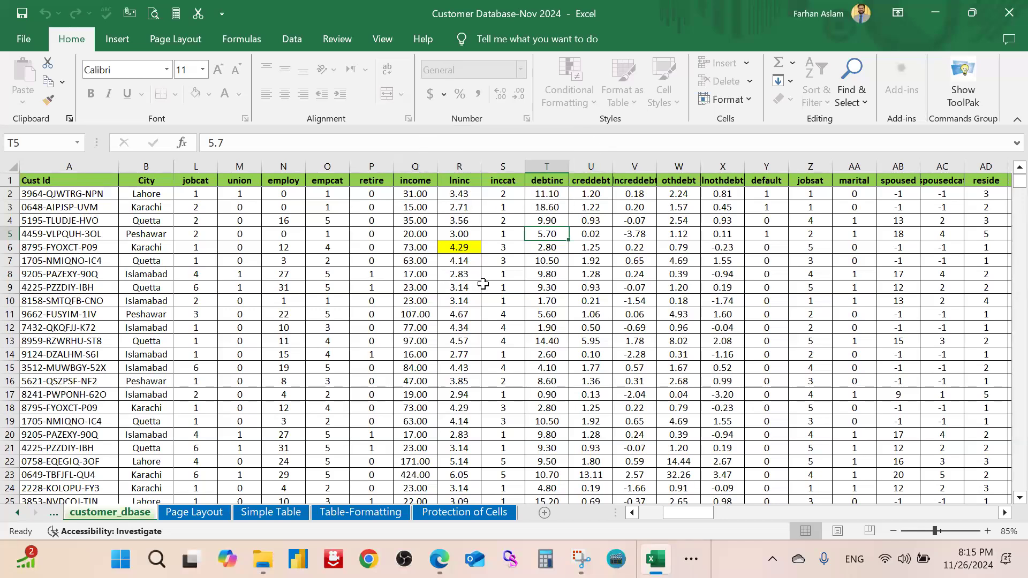
{"action": "left_click", "coordinate": [588, 285]}
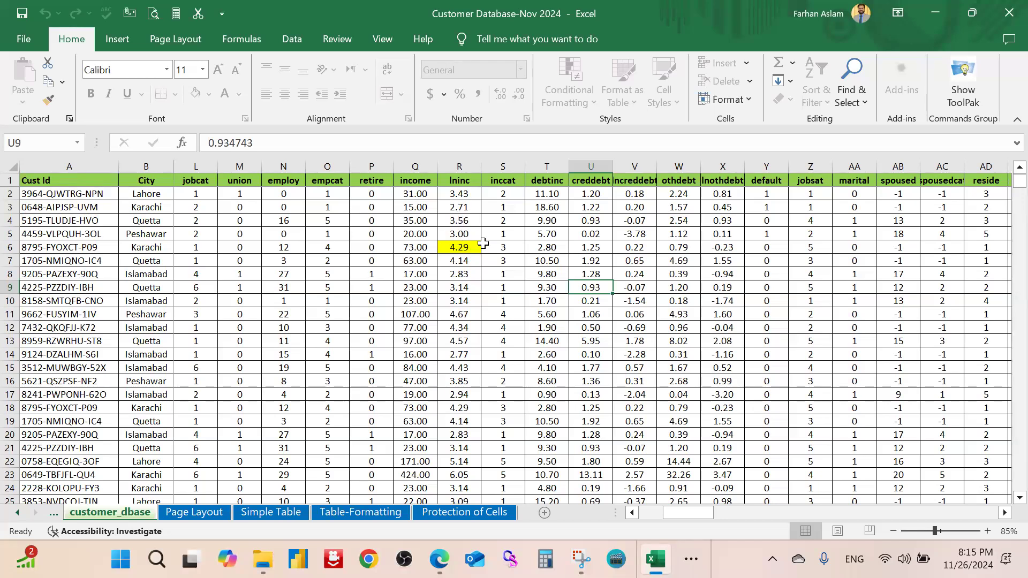
{"action": "scroll", "coordinate": [483, 243], "scroll_direction": "up", "scroll_amount": 3}
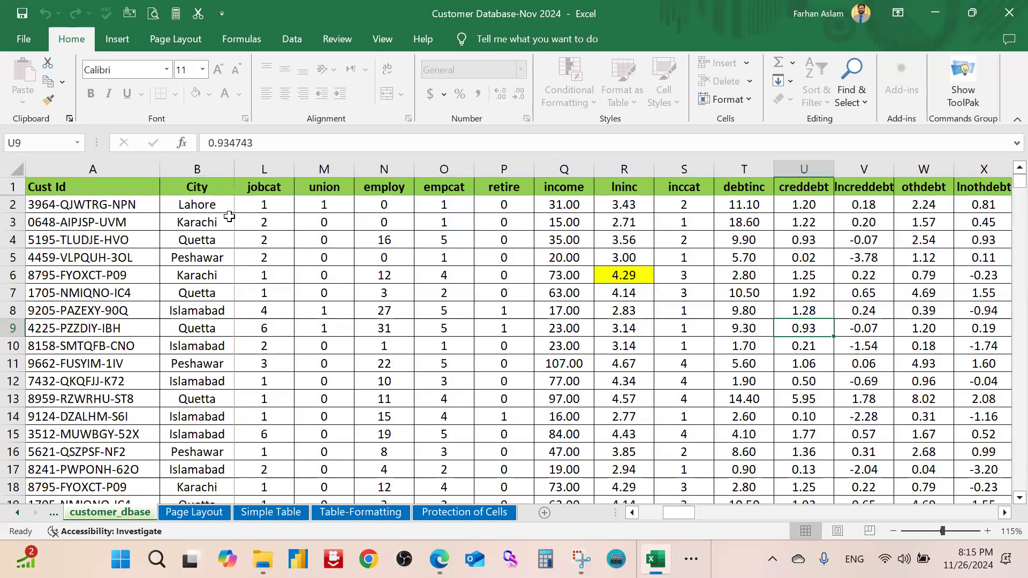
{"action": "scroll", "coordinate": [285, 247], "scroll_direction": "up", "scroll_amount": 2}
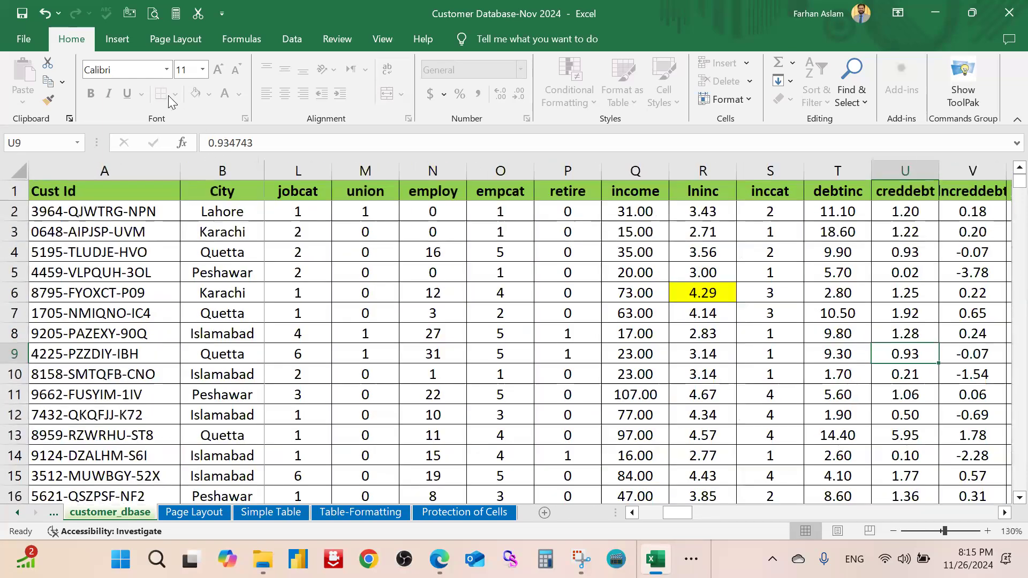
{"action": "left_click", "coordinate": [242, 213]}
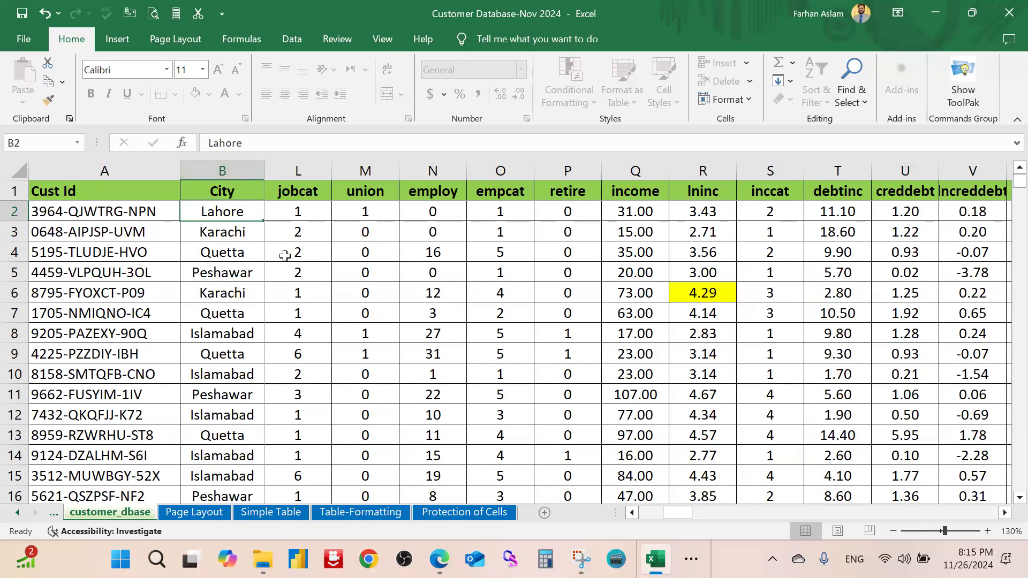
{"action": "key", "text": "Delete"}
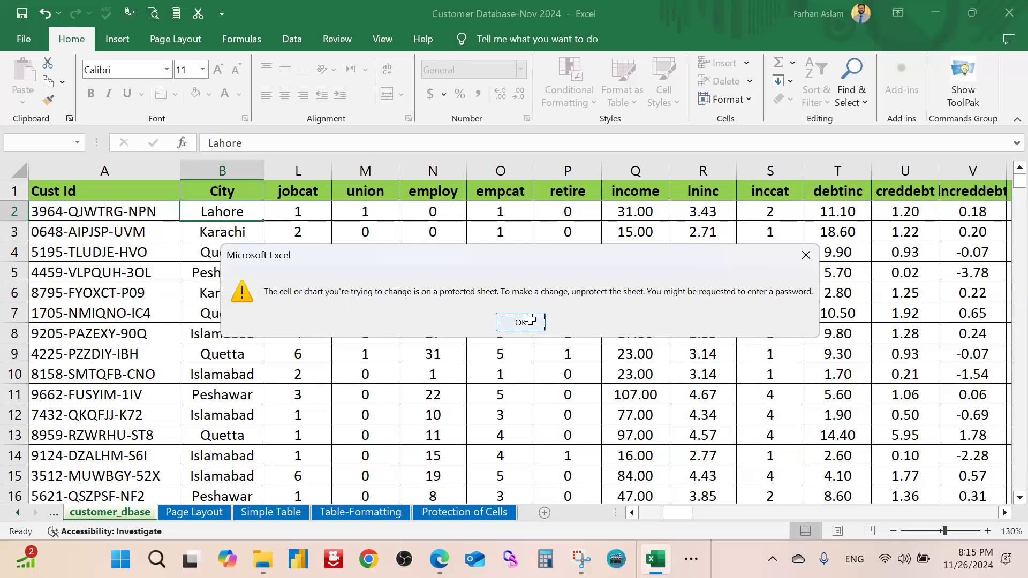
{"action": "left_click", "coordinate": [522, 322]}
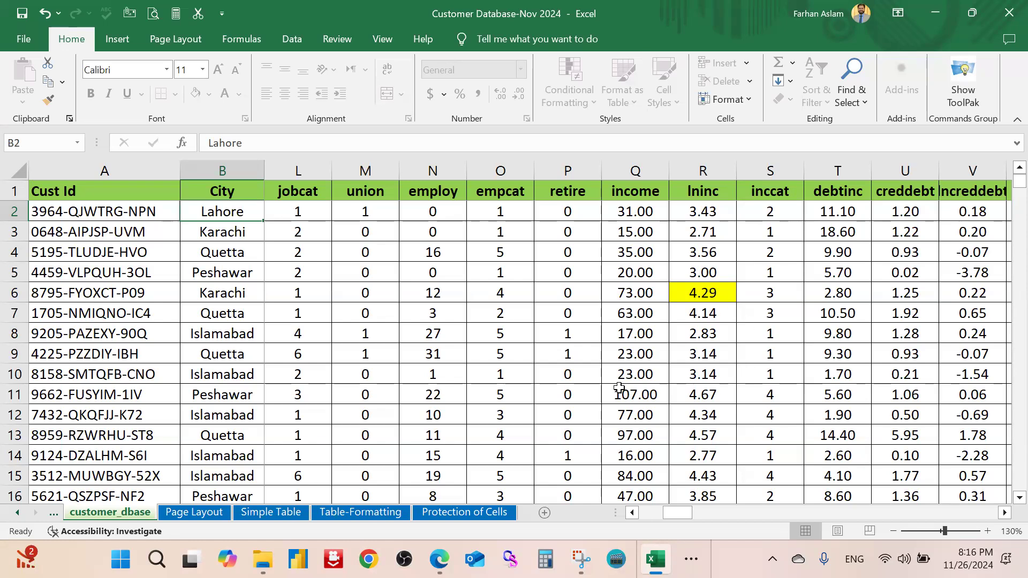
Unprotect the customer_dbase sheet by entering its password in Review > Unprotect Sheet
{"action": "left_click", "coordinate": [703, 309]}
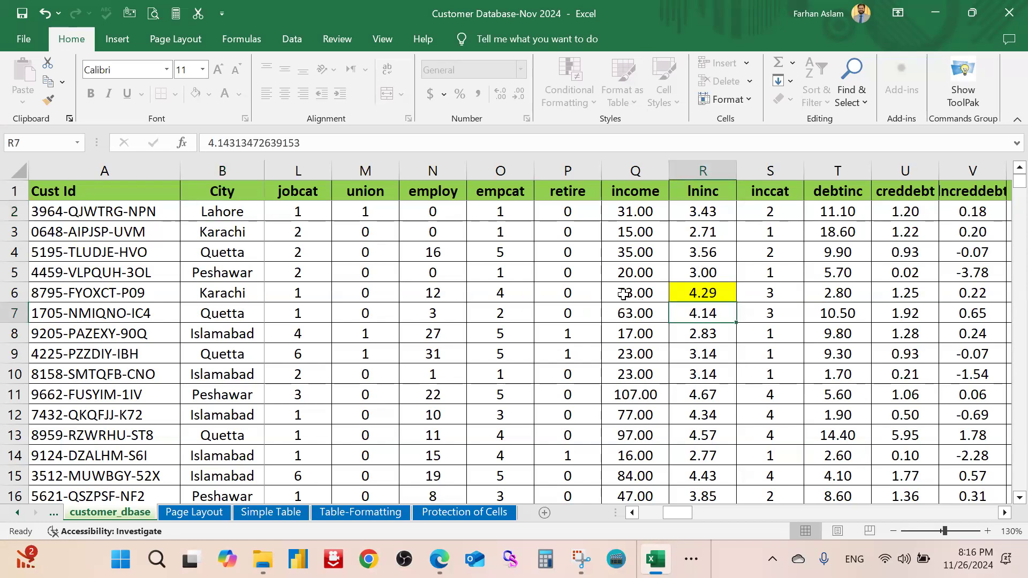
{"action": "left_click", "coordinate": [581, 276]}
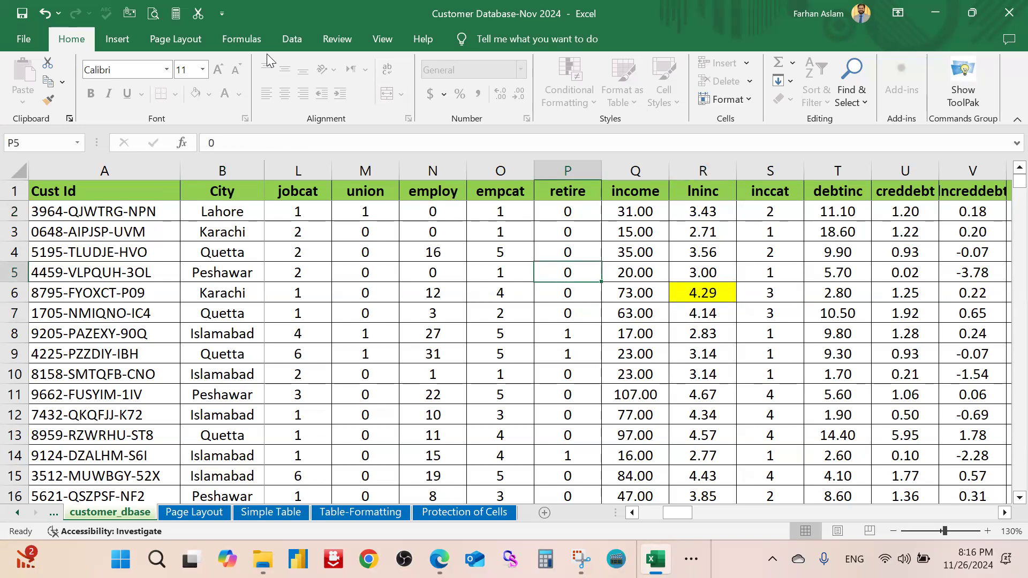
{"action": "left_click", "coordinate": [336, 40]}
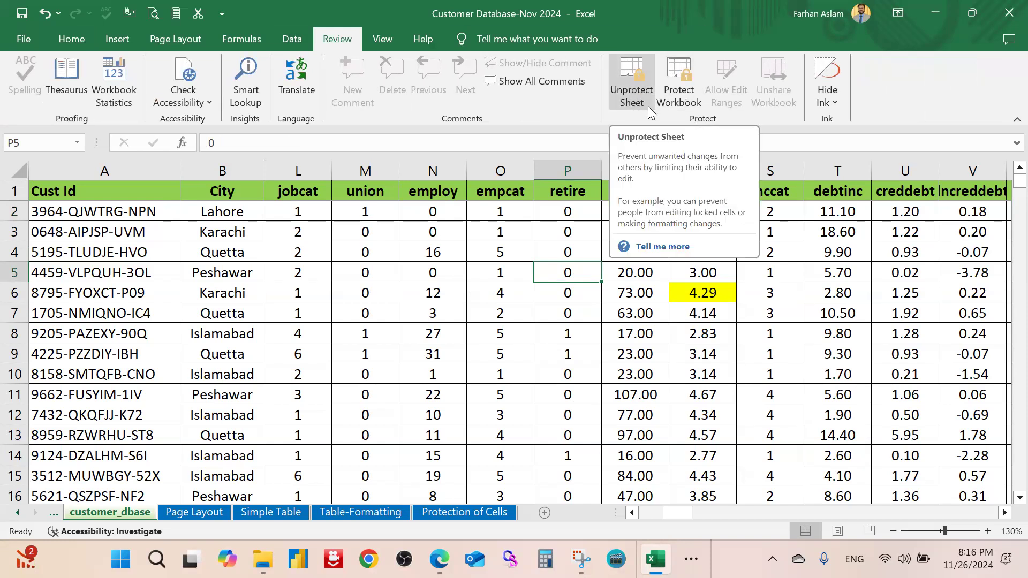
{"action": "left_click", "coordinate": [632, 80]}
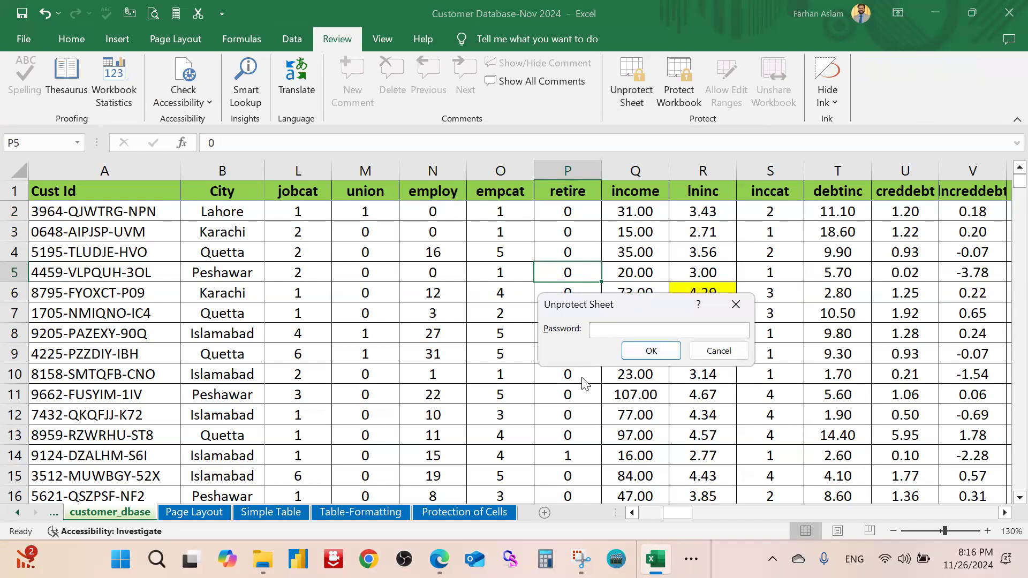
{"action": "type", "text": "123"}
{"action": "left_click", "coordinate": [654, 354]}
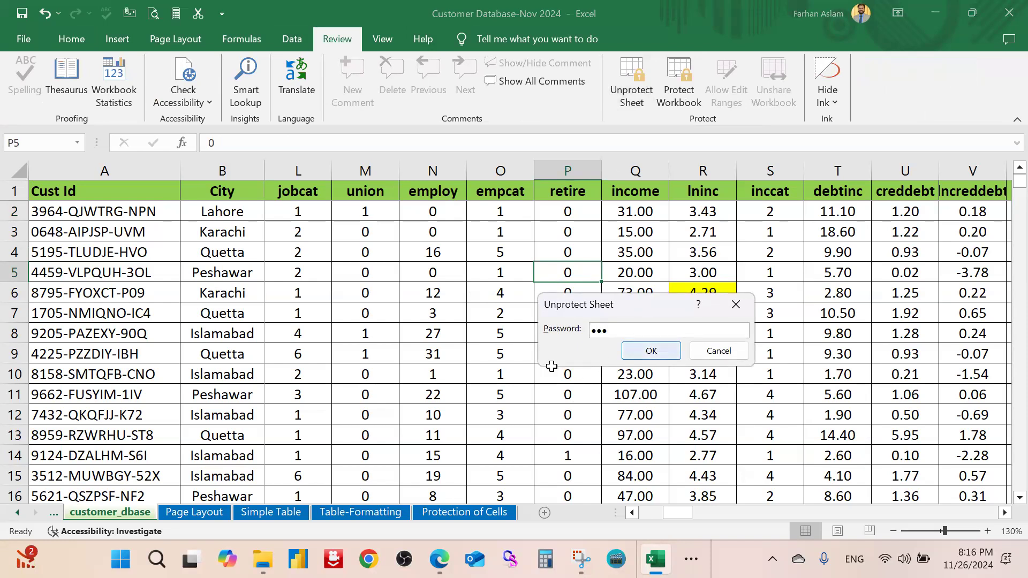
Select cells in the empcat column, then switch to the Protection of Cells sheet
{"action": "left_click", "coordinate": [478, 323]}
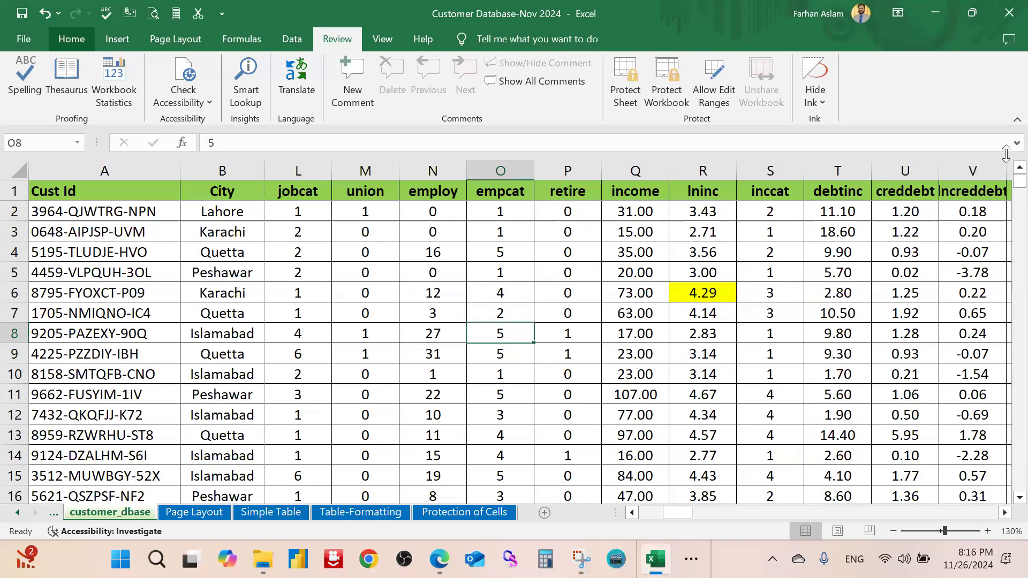
{"action": "left_click", "coordinate": [71, 39]}
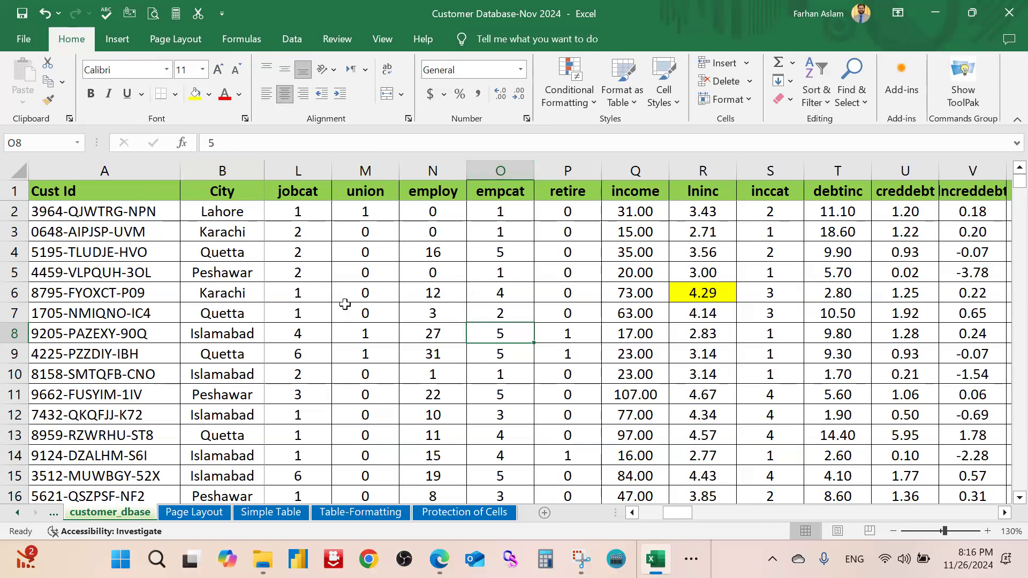
{"action": "left_click", "coordinate": [515, 374]}
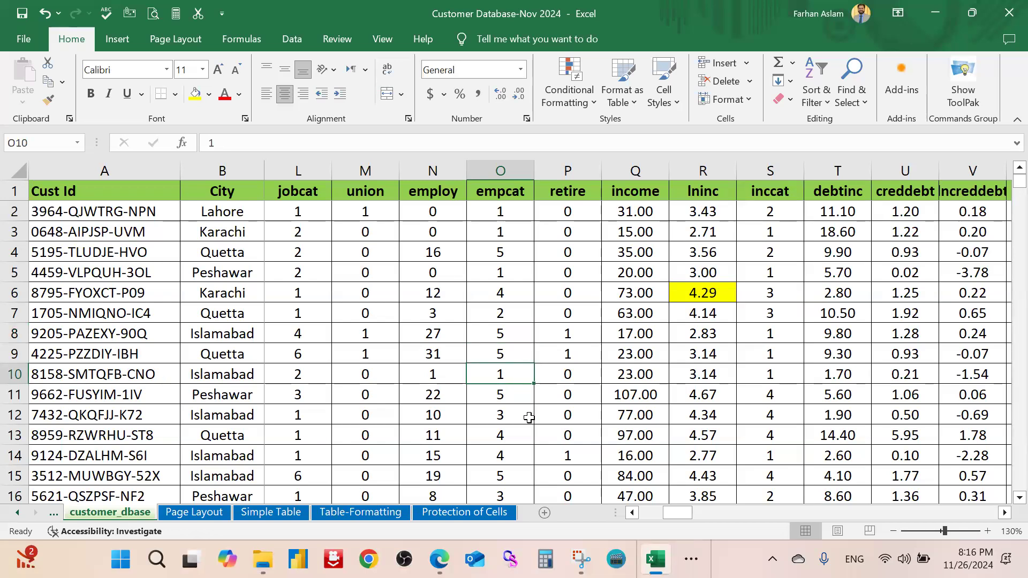
{"action": "left_click", "coordinate": [482, 515]}
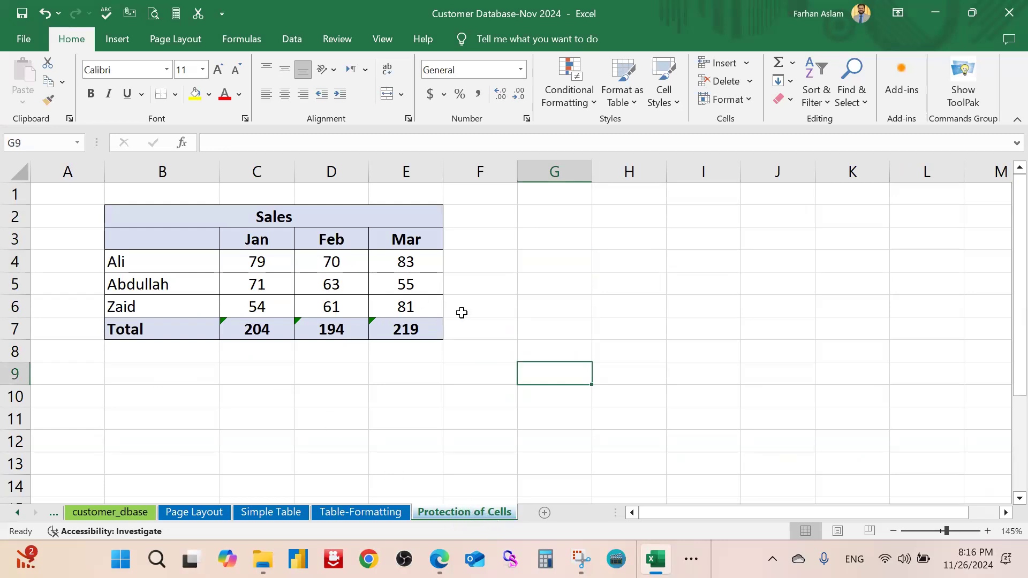
Fill the Total row values C7:E7 with light green
{"action": "scroll", "coordinate": [544, 306], "scroll_direction": "up", "scroll_amount": 1}
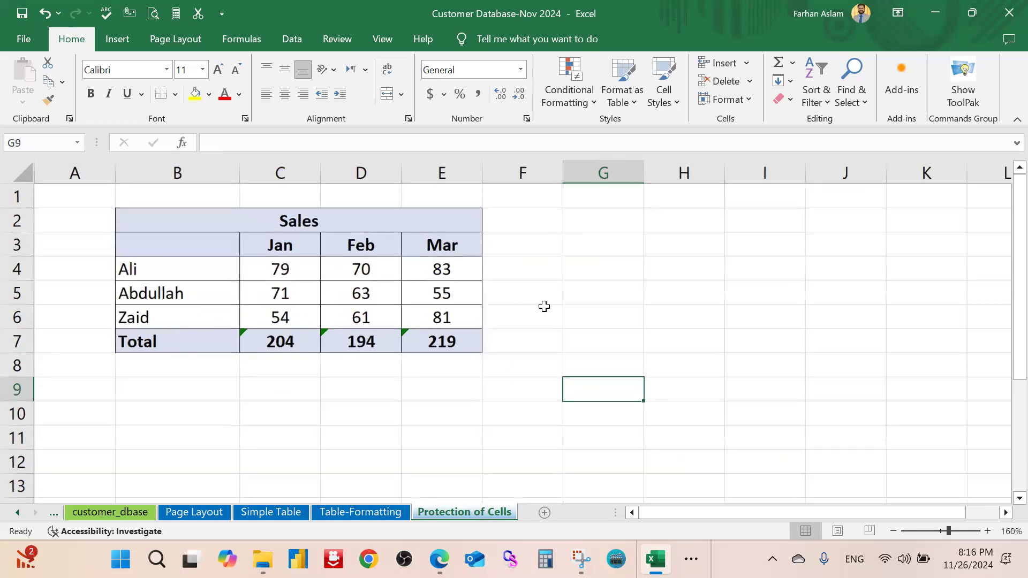
{"action": "left_click", "coordinate": [465, 397]}
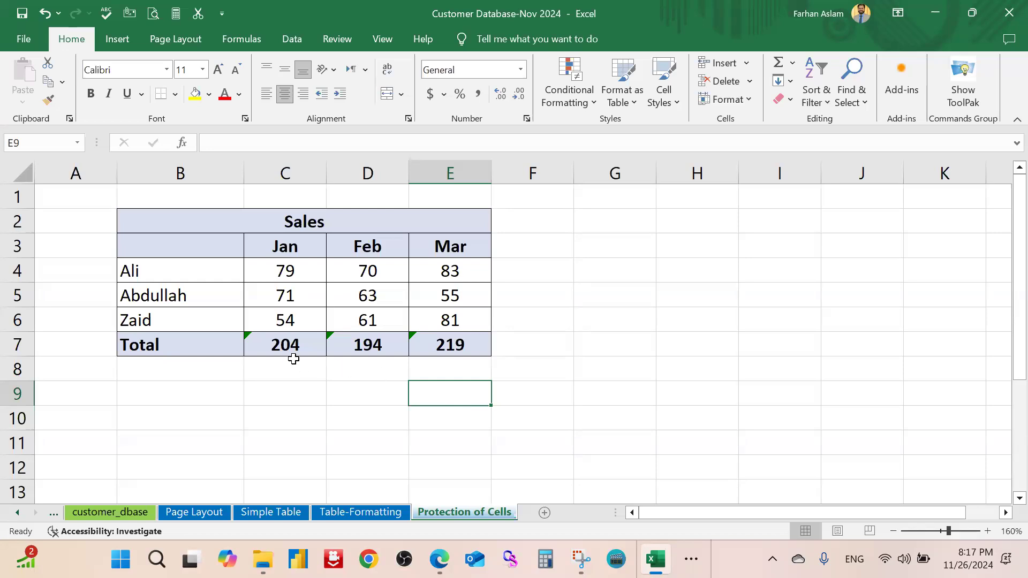
{"action": "left_click_drag", "start_coordinate": [299, 344], "coordinate": [455, 347]}
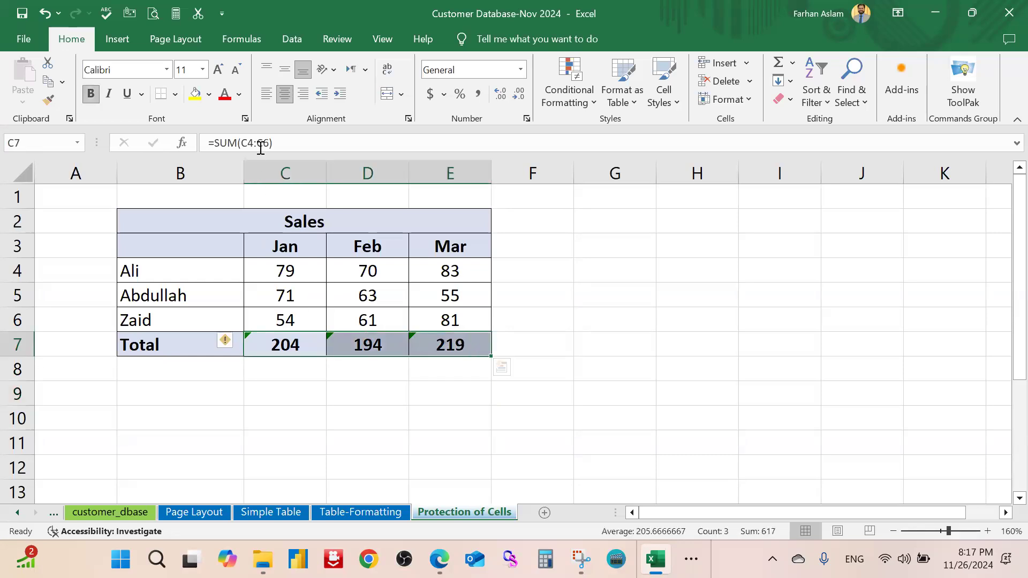
{"action": "left_click", "coordinate": [210, 95]}
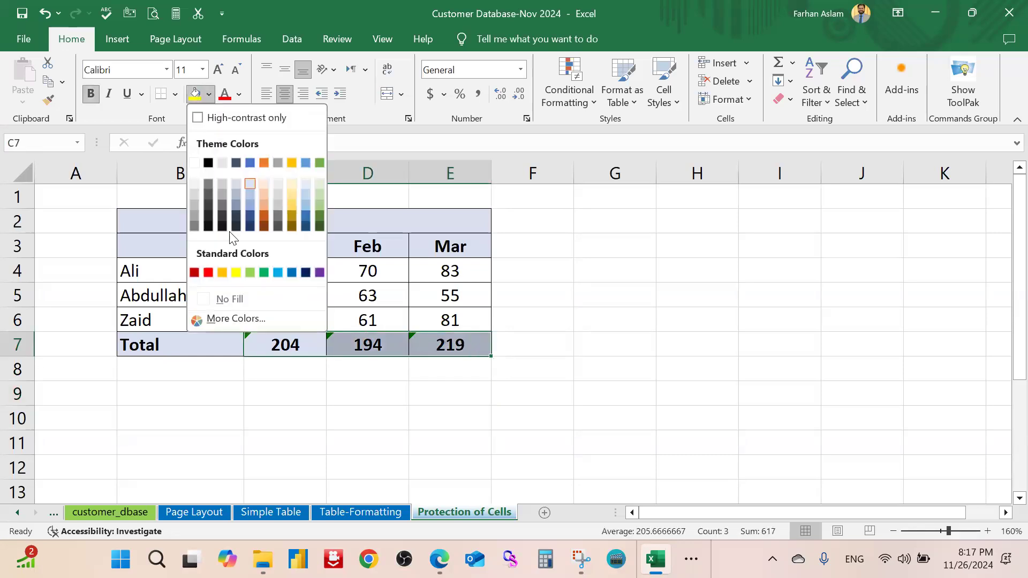
{"action": "left_click", "coordinate": [249, 271]}
{"action": "left_click", "coordinate": [615, 311]}
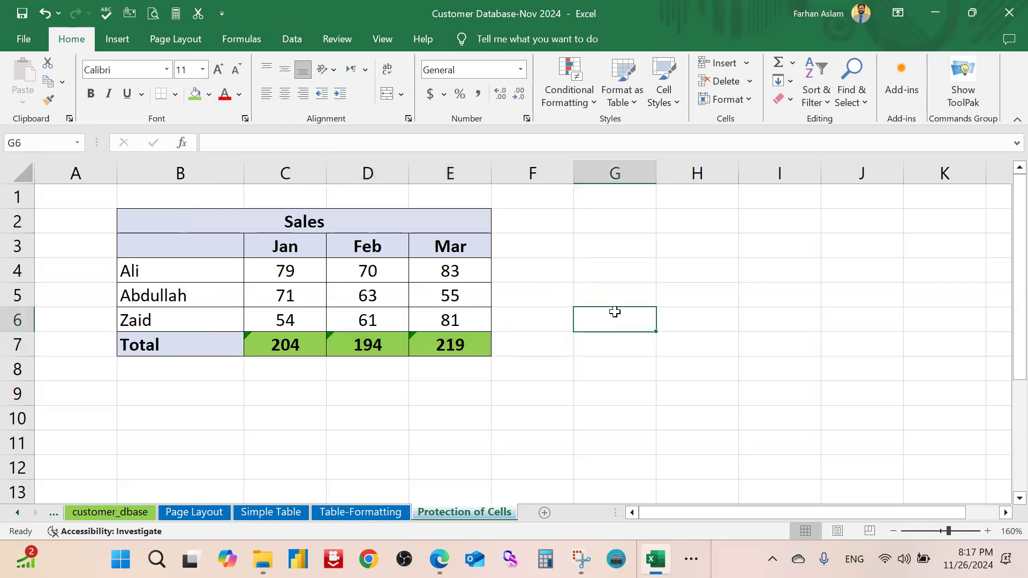
{"action": "left_click", "coordinate": [278, 344]}
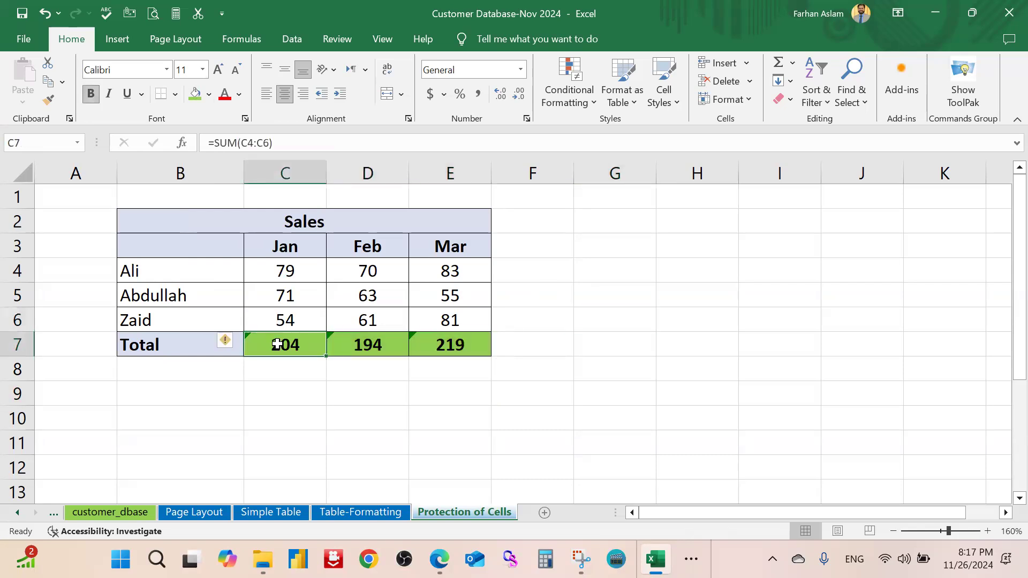
Fill the Jan, Feb and Mar headers C3:E3 green and check C7's =SUM(C4:C6) formula
{"action": "left_click_drag", "start_coordinate": [299, 246], "coordinate": [452, 245]}
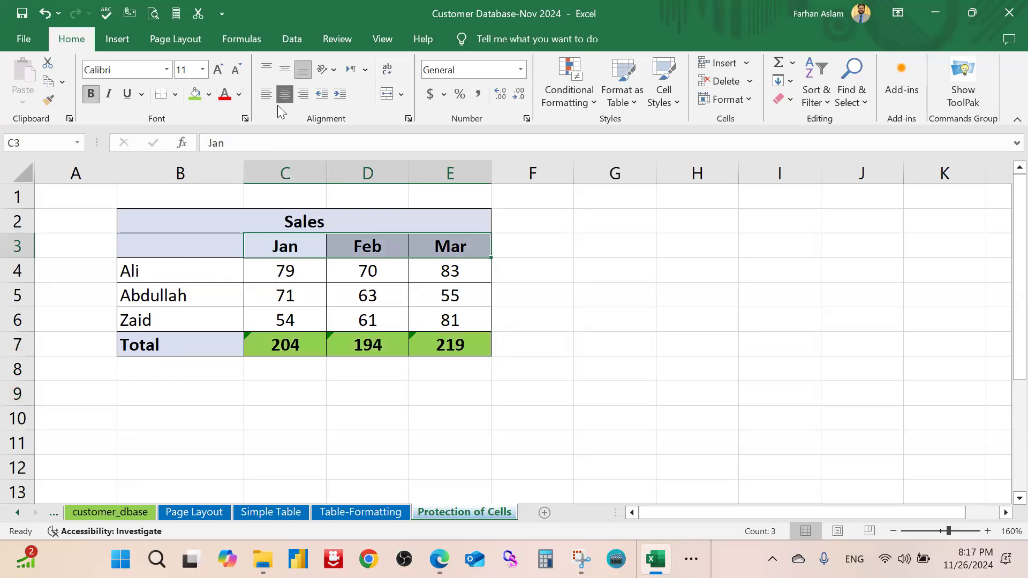
{"action": "left_click", "coordinate": [194, 98]}
{"action": "left_click", "coordinate": [601, 290]}
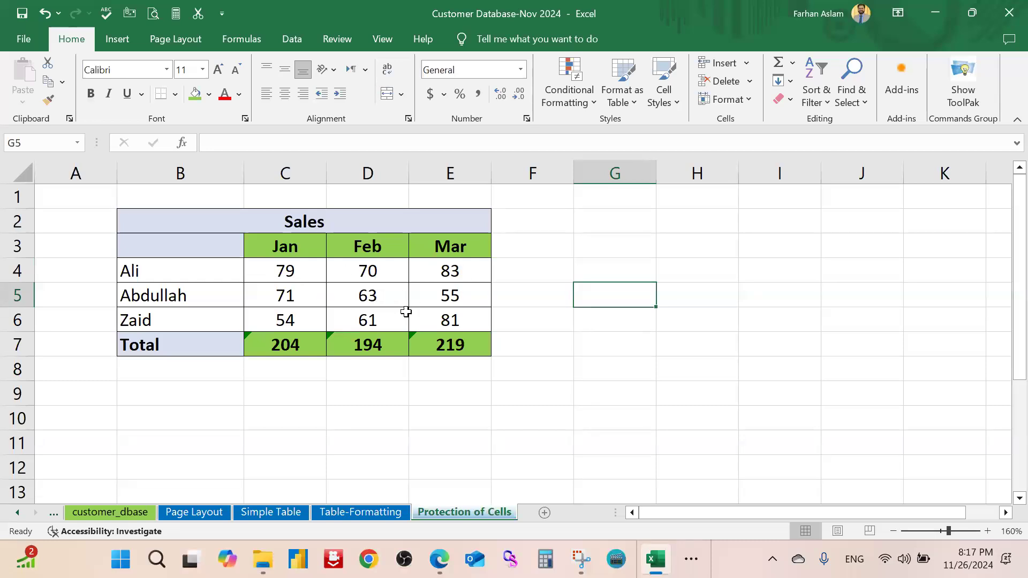
{"action": "left_click", "coordinate": [295, 245]}
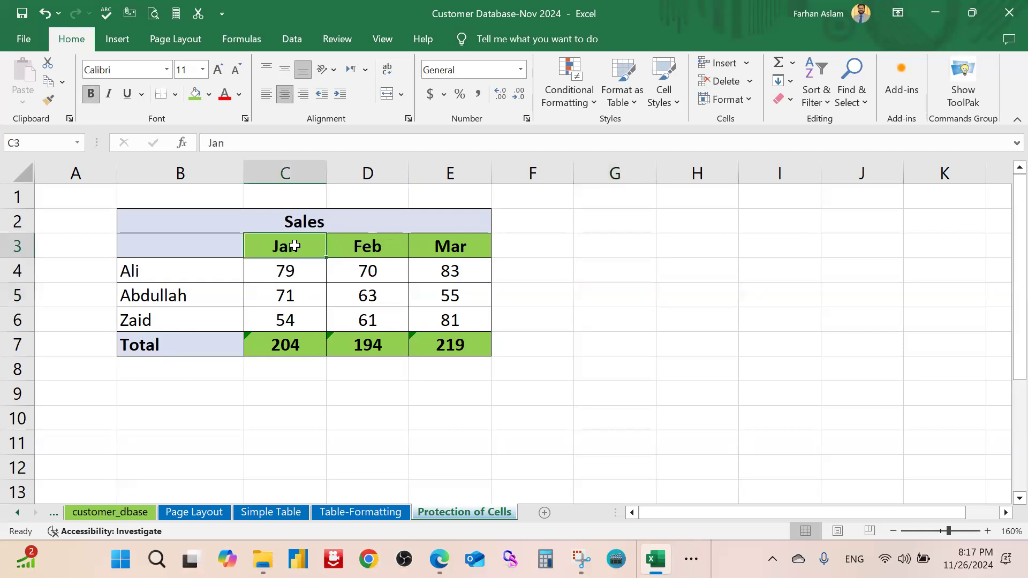
{"action": "left_click", "coordinate": [271, 343]}
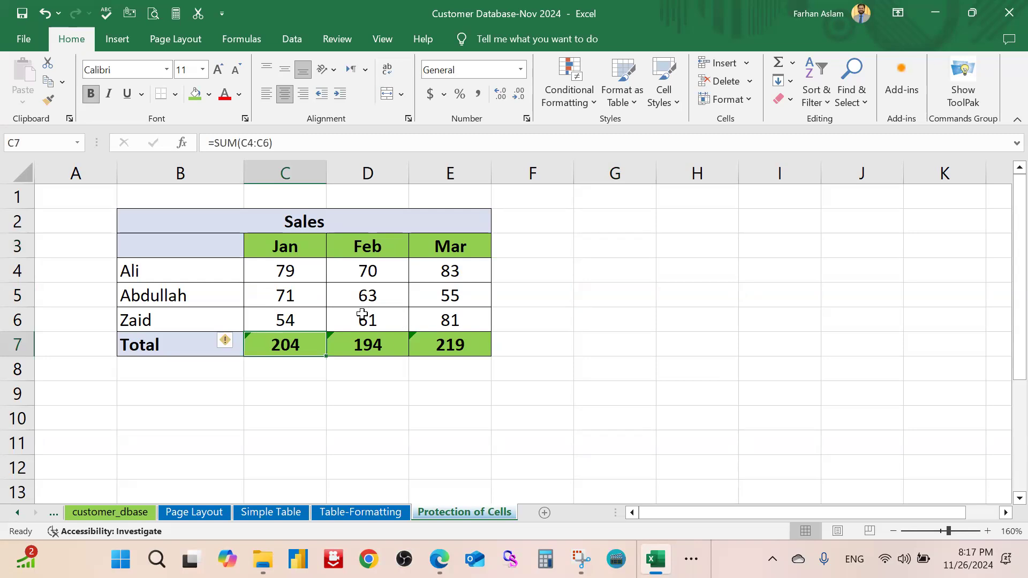
{"action": "left_click", "coordinate": [631, 315]}
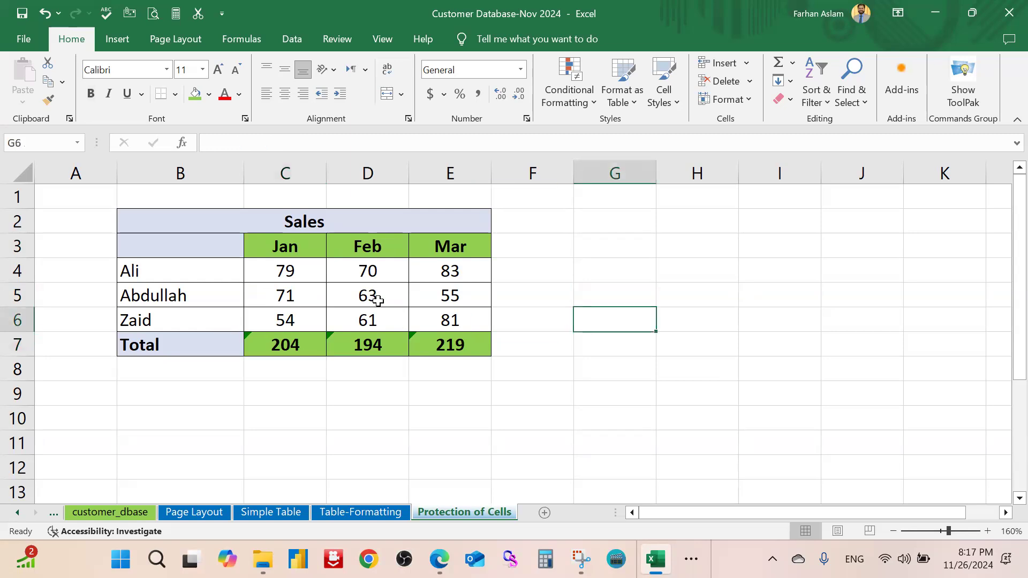
{"action": "left_click", "coordinate": [512, 418]}
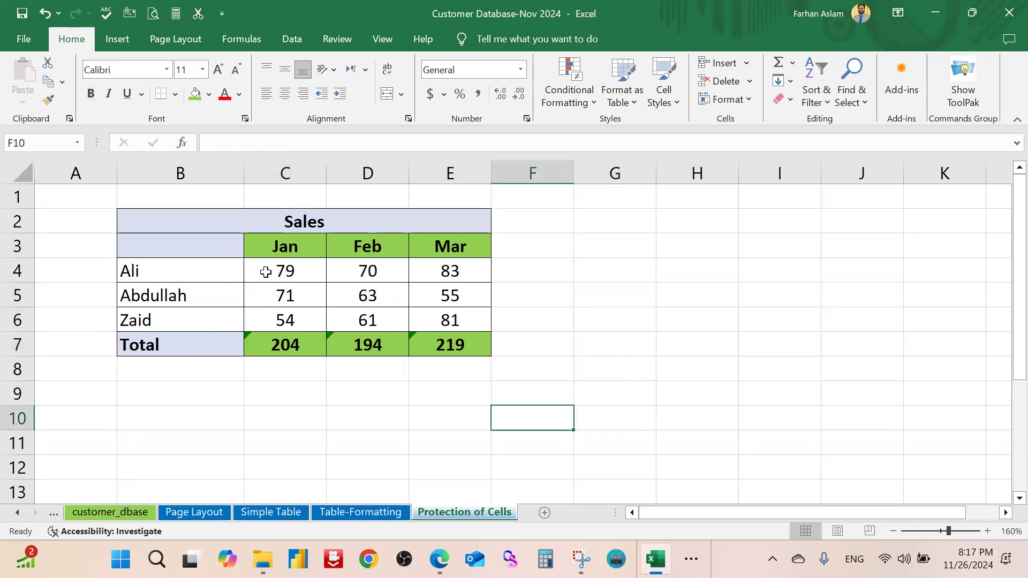
{"action": "left_click", "coordinate": [560, 268]}
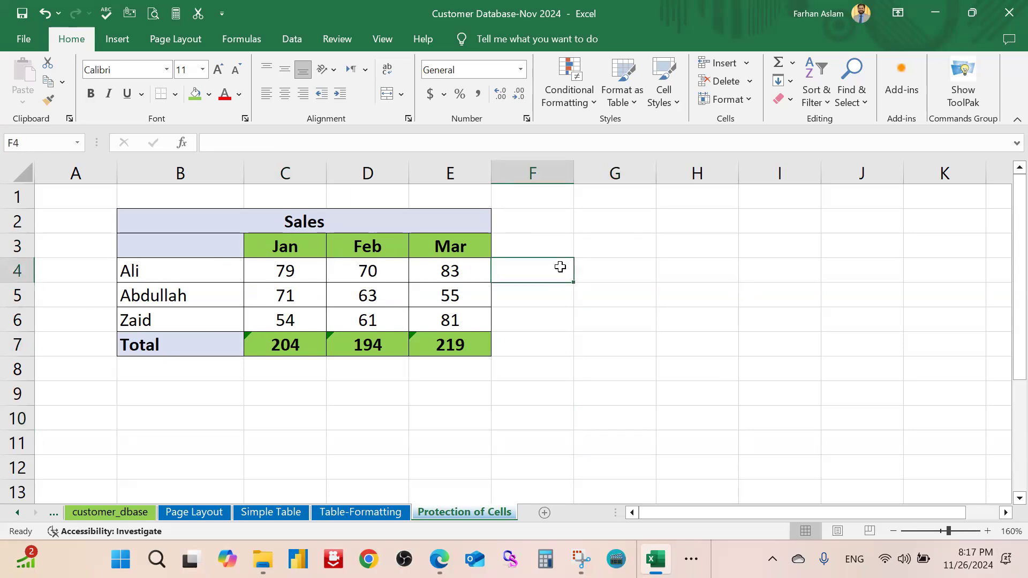
{"action": "left_click", "coordinate": [24, 177]}
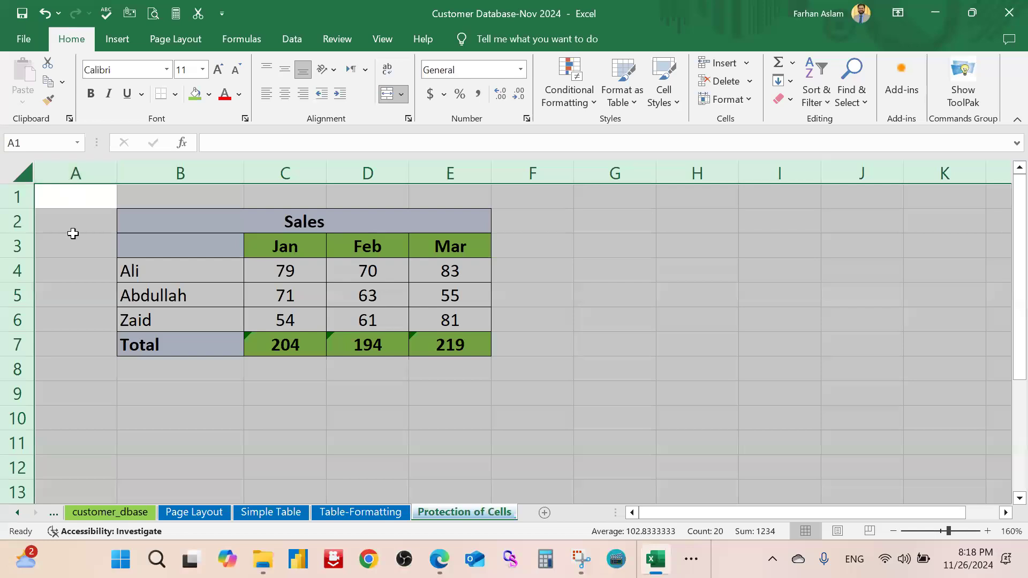
{"action": "right_click", "coordinate": [265, 279]}
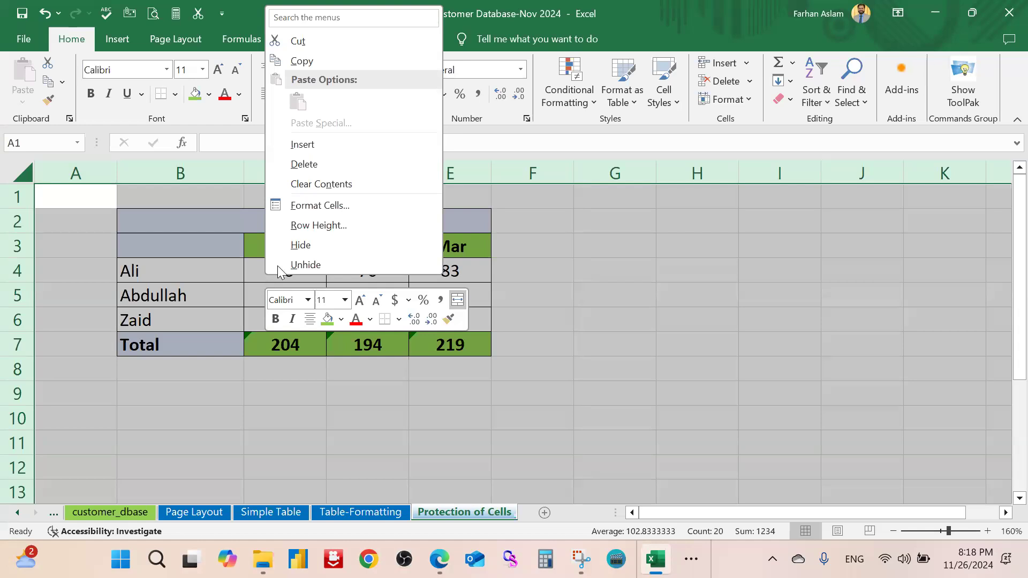
{"action": "left_click", "coordinate": [348, 205]}
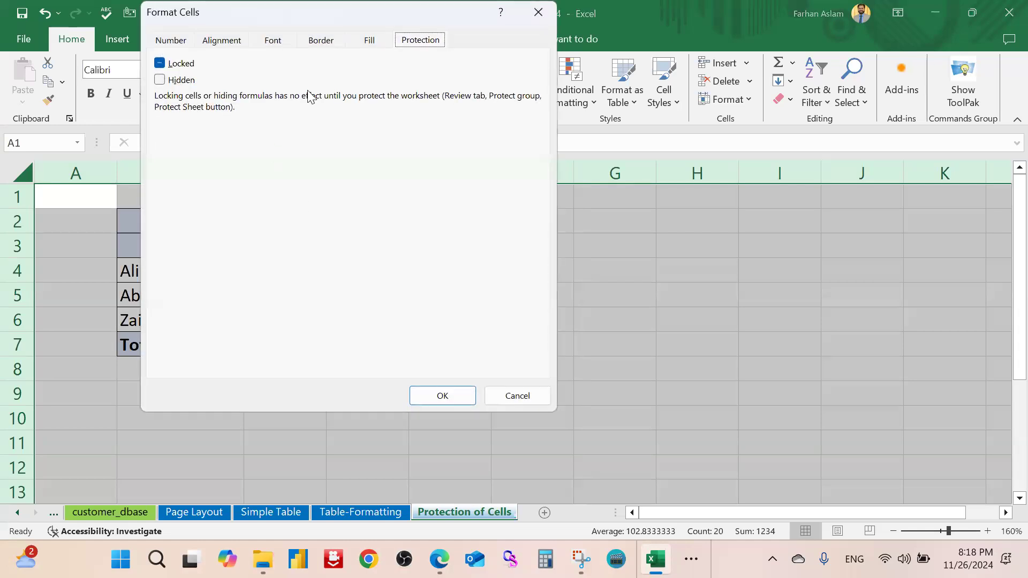
{"action": "left_click", "coordinate": [538, 12]}
{"action": "left_click", "coordinate": [577, 277]}
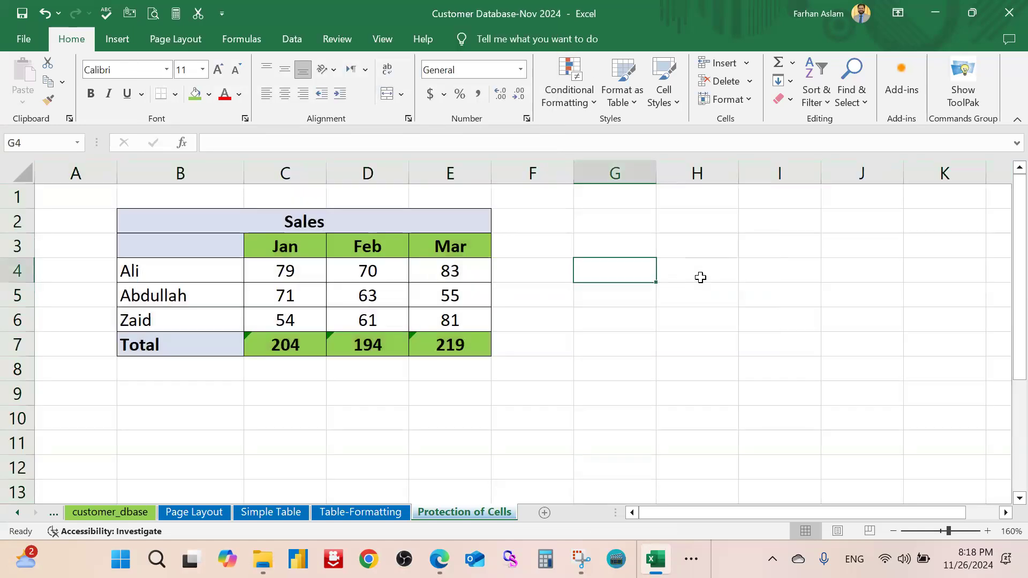
{"action": "type", "text": "Cntr"}
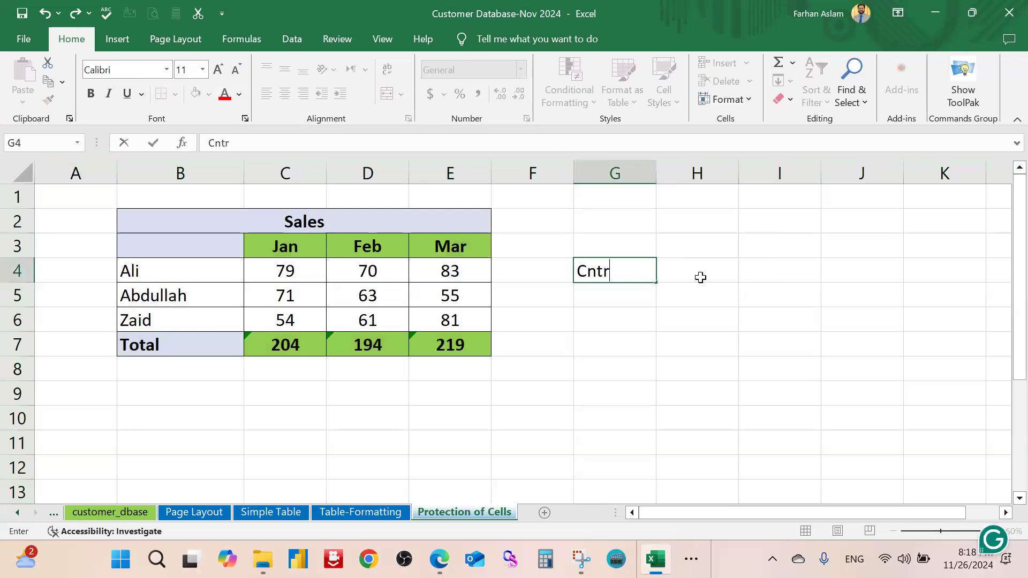
{"action": "type", "text": "+1"}
{"action": "key", "text": "BackSpace"}
{"action": "key", "text": "BackSpace"}
{"action": "key", "text": "BackSpace"}
{"action": "key", "text": "BackSpace"}
{"action": "key", "text": "BackSpace"}
{"action": "left_click", "coordinate": [673, 378]}
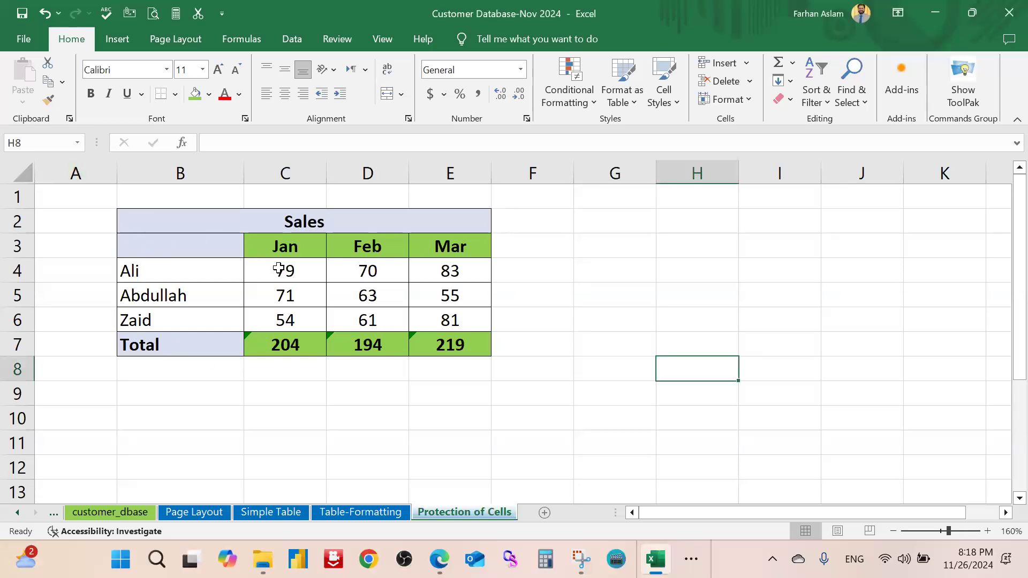
{"action": "left_click_drag", "start_coordinate": [296, 269], "coordinate": [450, 320]}
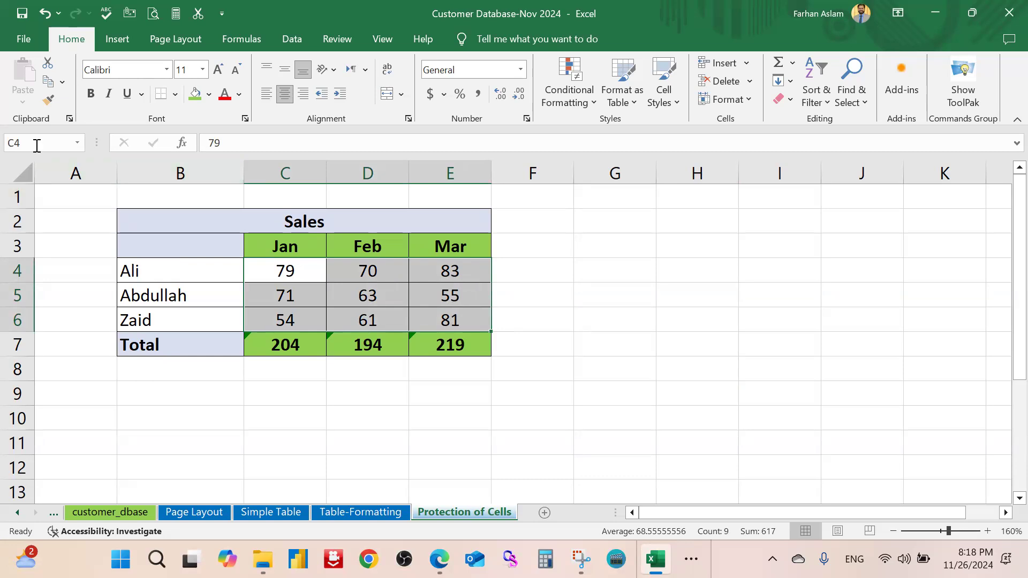
{"action": "left_click", "coordinate": [22, 182]}
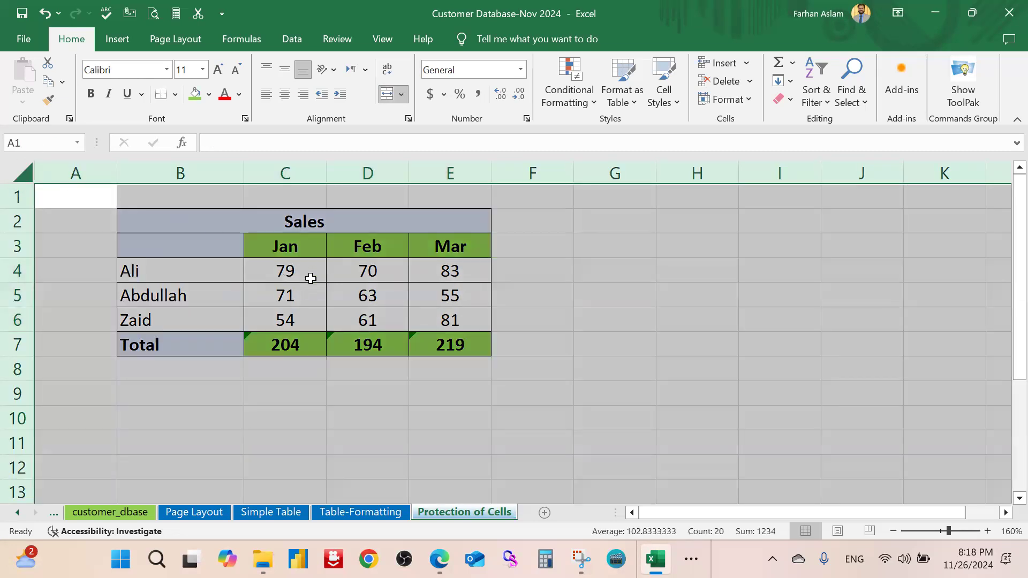
{"action": "right_click", "coordinate": [313, 279]}
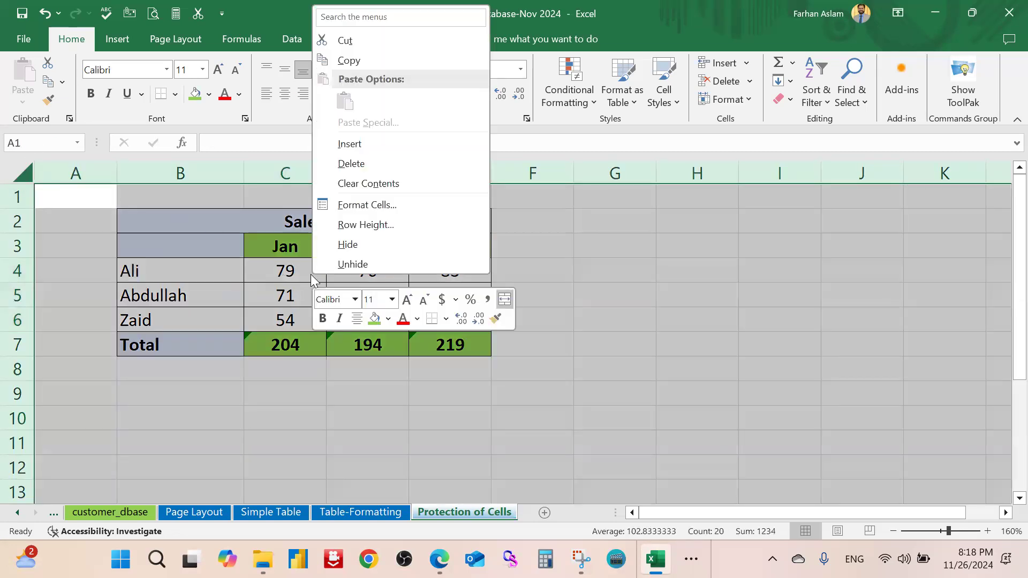
{"action": "left_click", "coordinate": [376, 205]}
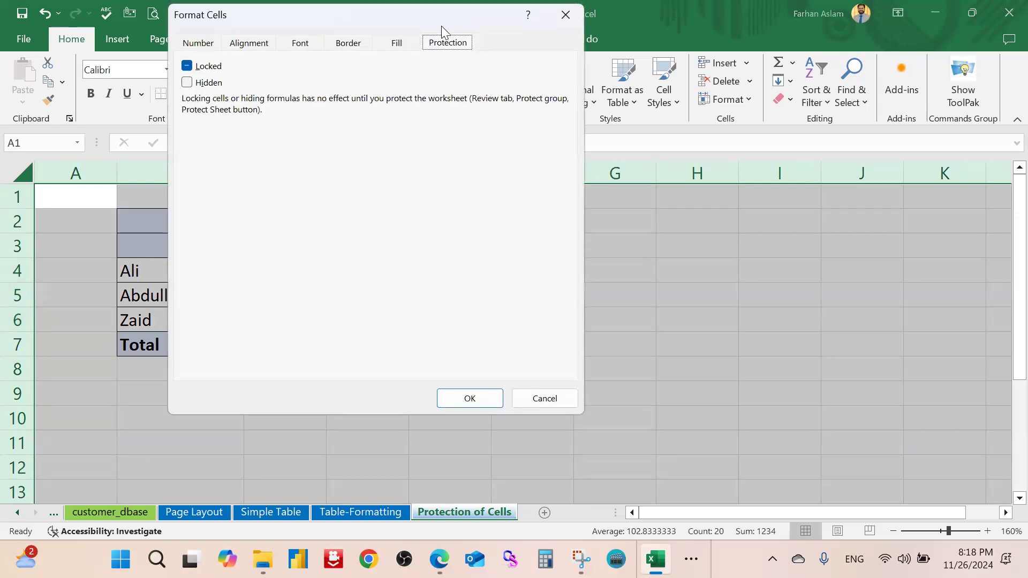
{"action": "left_click_drag", "start_coordinate": [441, 26], "coordinate": [798, 99]}
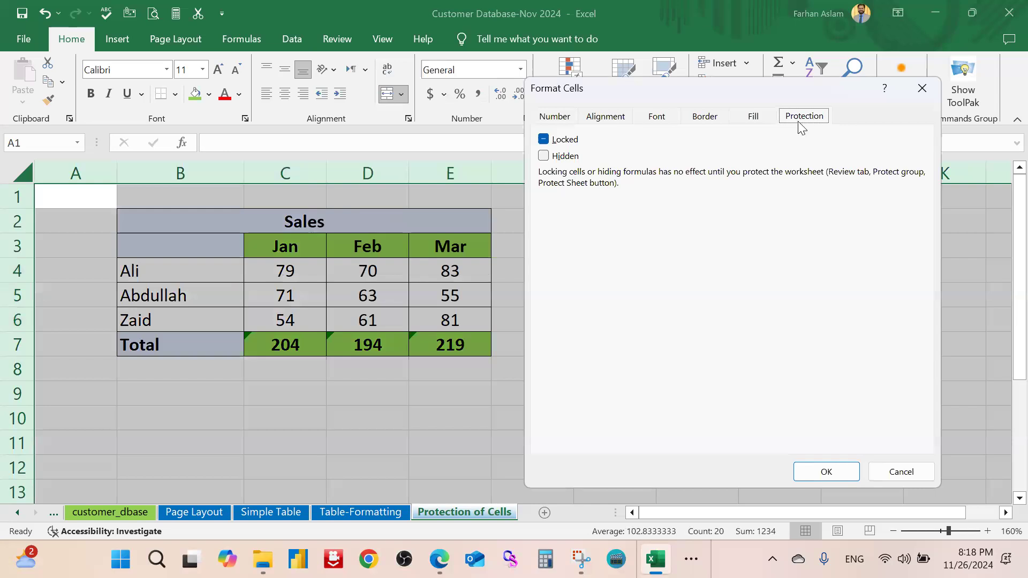
{"action": "left_click", "coordinate": [557, 118]}
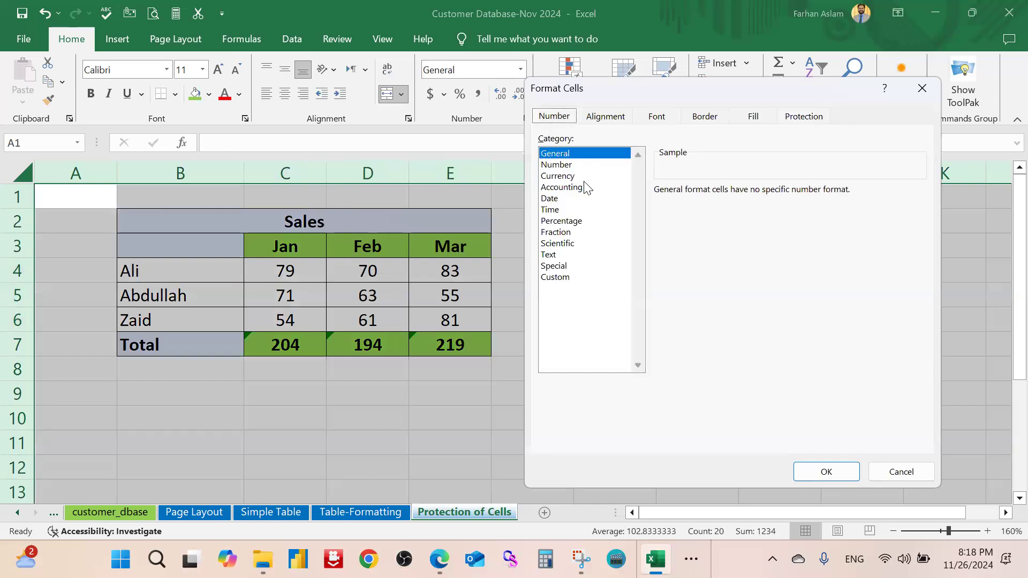
{"action": "left_click", "coordinate": [818, 118]}
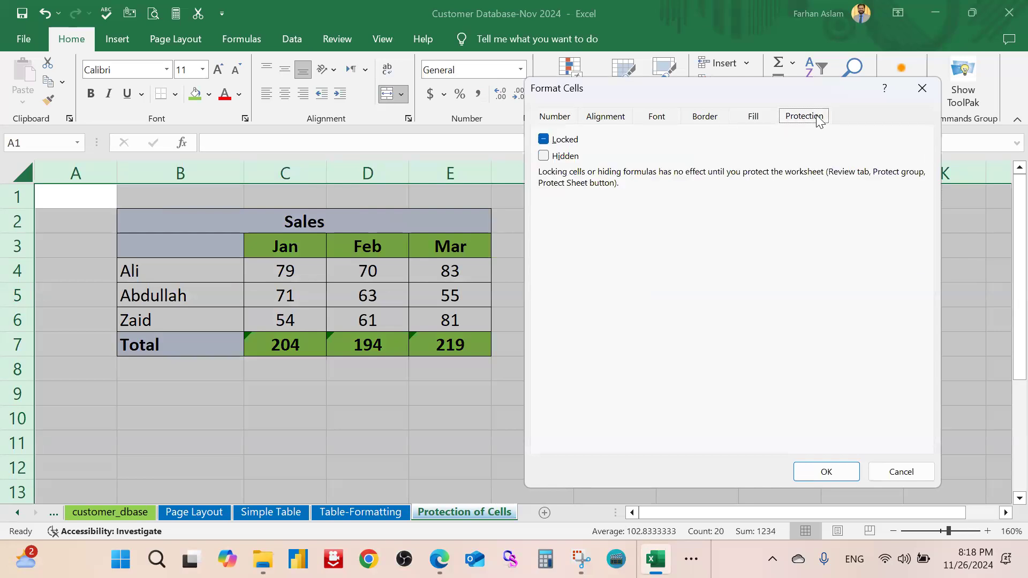
{"action": "left_click", "coordinate": [544, 140]}
{"action": "left_click", "coordinate": [795, 475]}
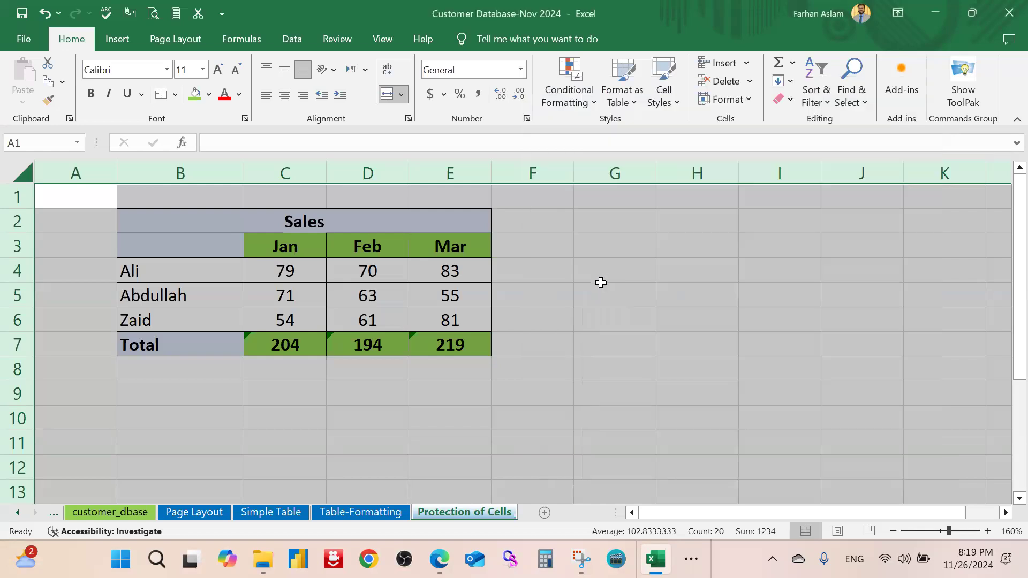
{"action": "left_click", "coordinate": [611, 274]}
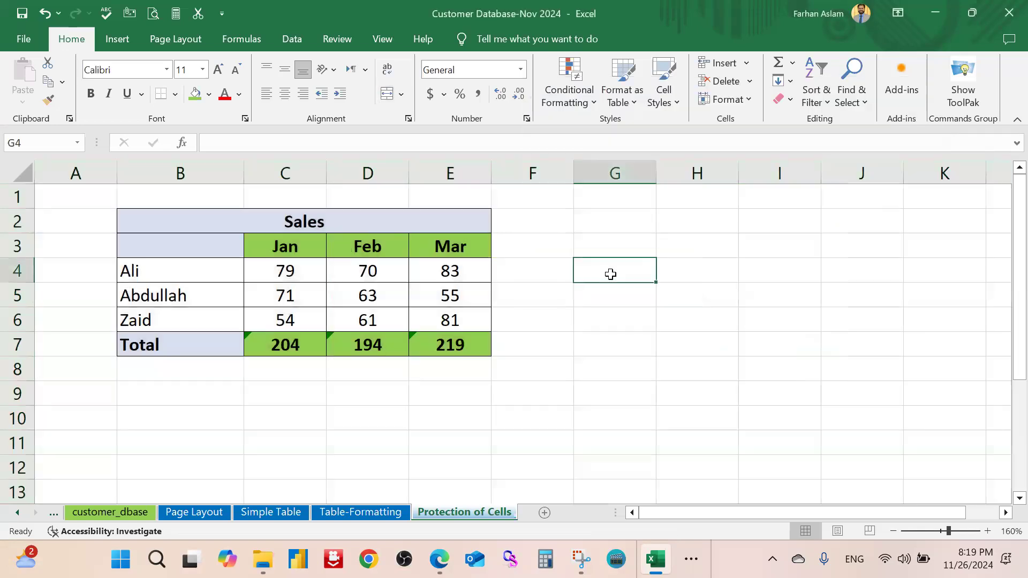
{"action": "left_click", "coordinate": [553, 239]}
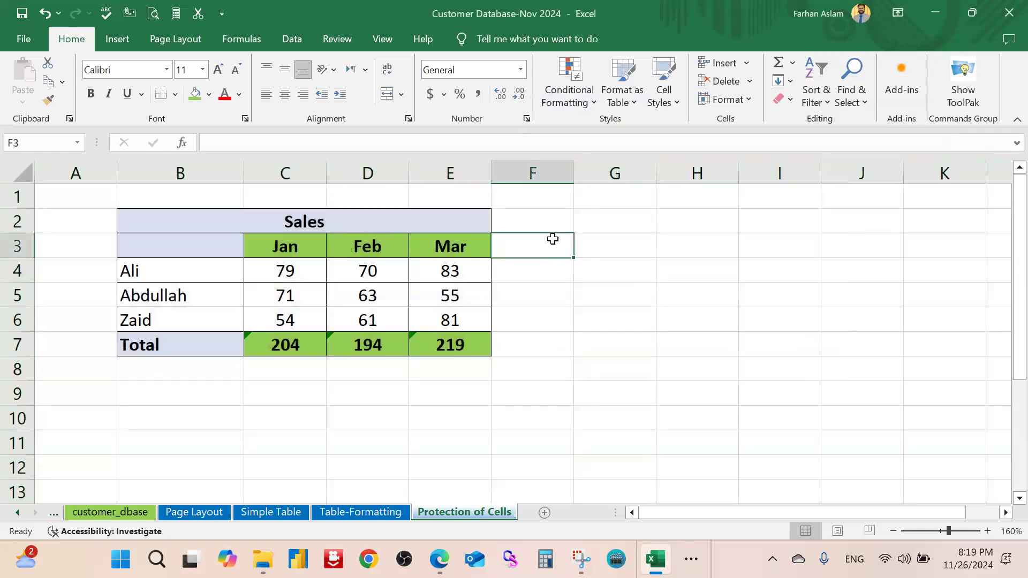
{"action": "left_click", "coordinate": [558, 292]}
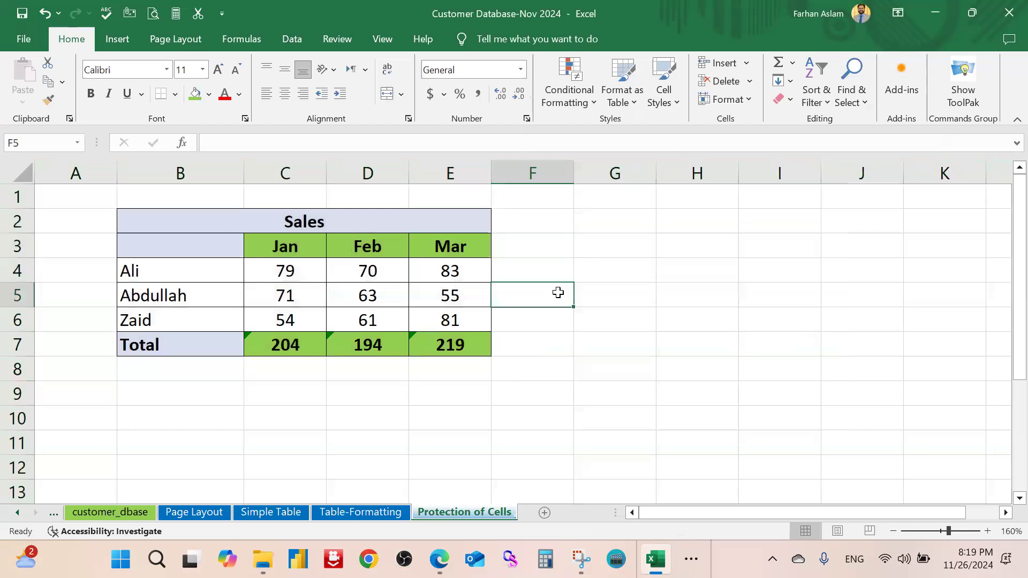
{"action": "left_click", "coordinate": [604, 244]}
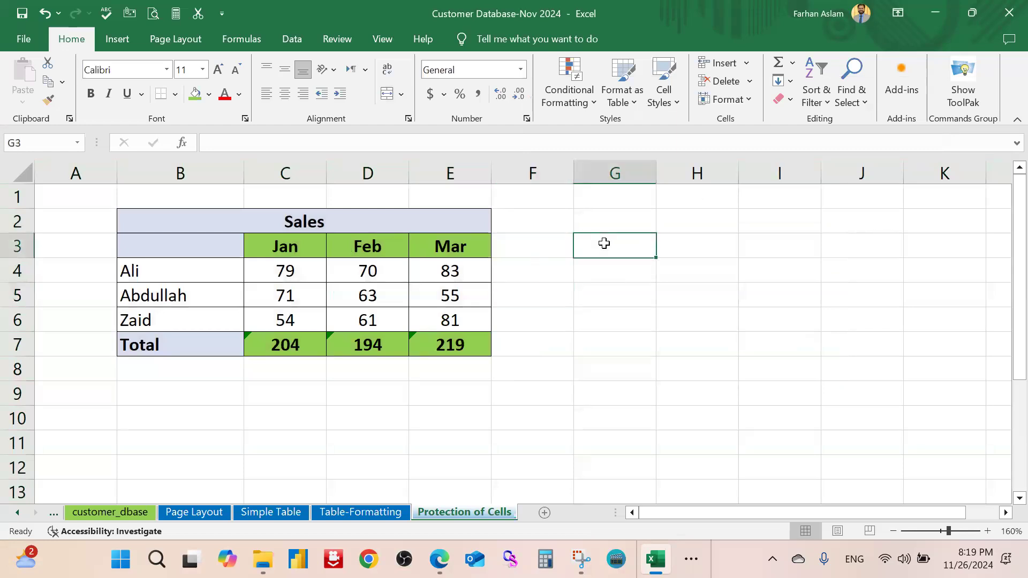
{"action": "left_click", "coordinate": [581, 352]}
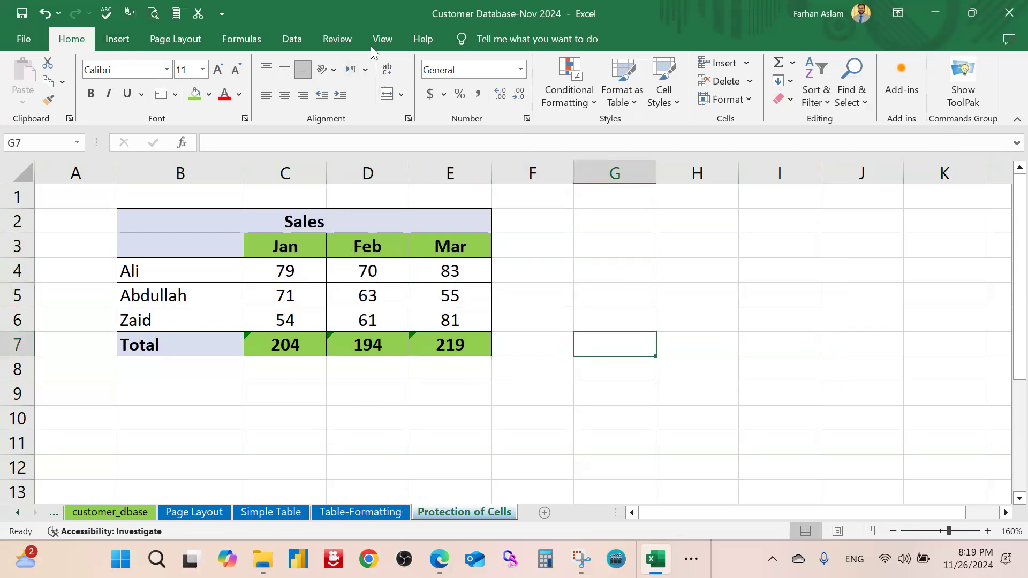
Protect the Protection of Cells sheet with a confirmed password via Review > Protect Sheet
{"action": "left_click", "coordinate": [337, 39]}
{"action": "left_click", "coordinate": [625, 94]}
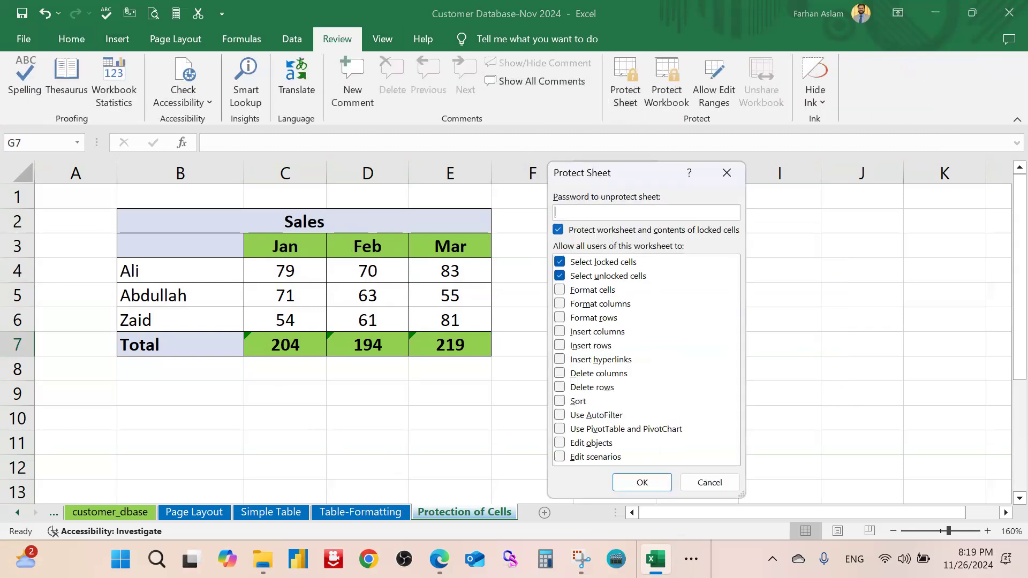
{"action": "left_click", "coordinate": [643, 482]}
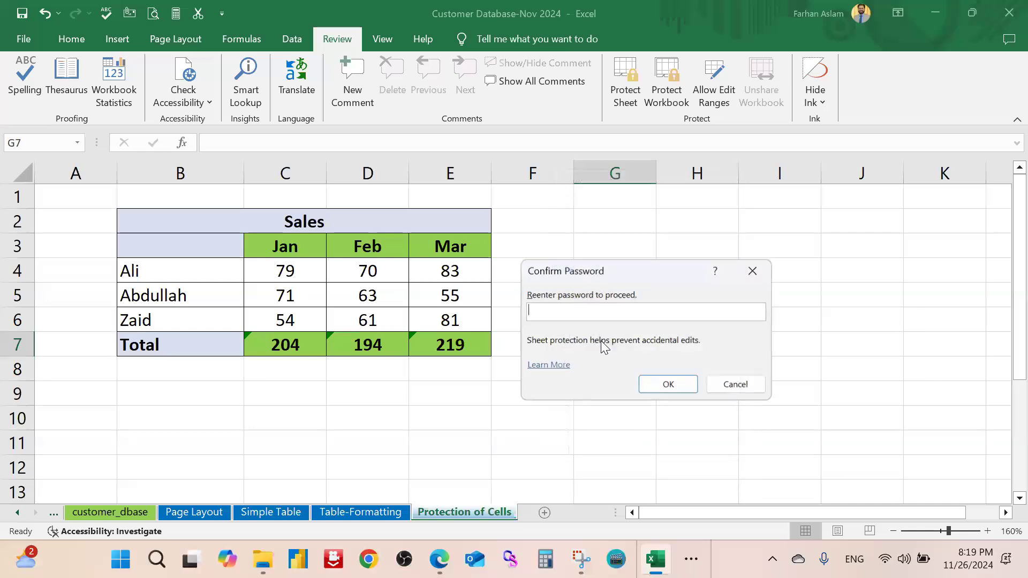
{"action": "type", "text": "123"}
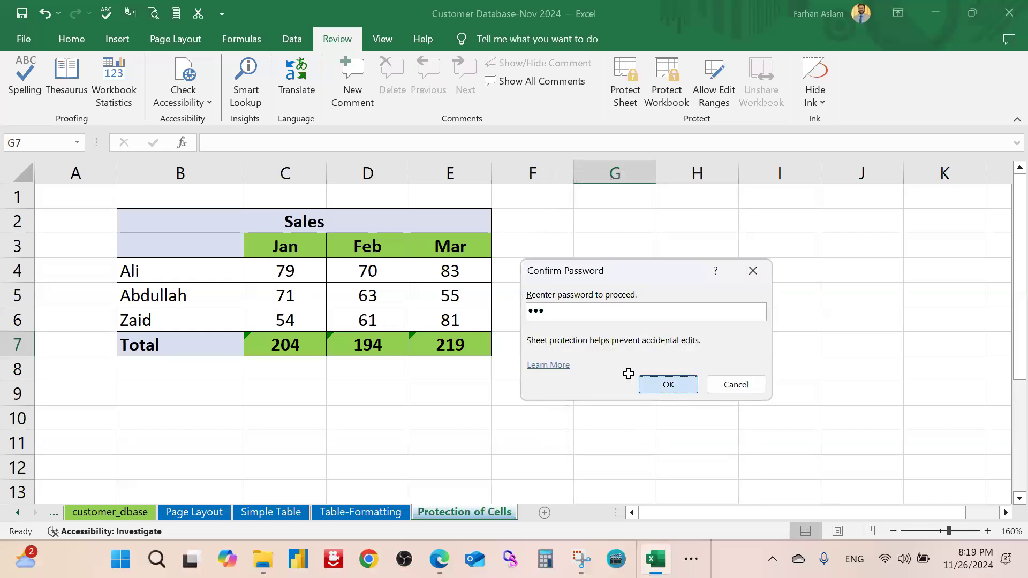
{"action": "left_click", "coordinate": [664, 384]}
Try editing cell F9 to test the sheet protection, making no changes
{"action": "left_click", "coordinate": [624, 388]}
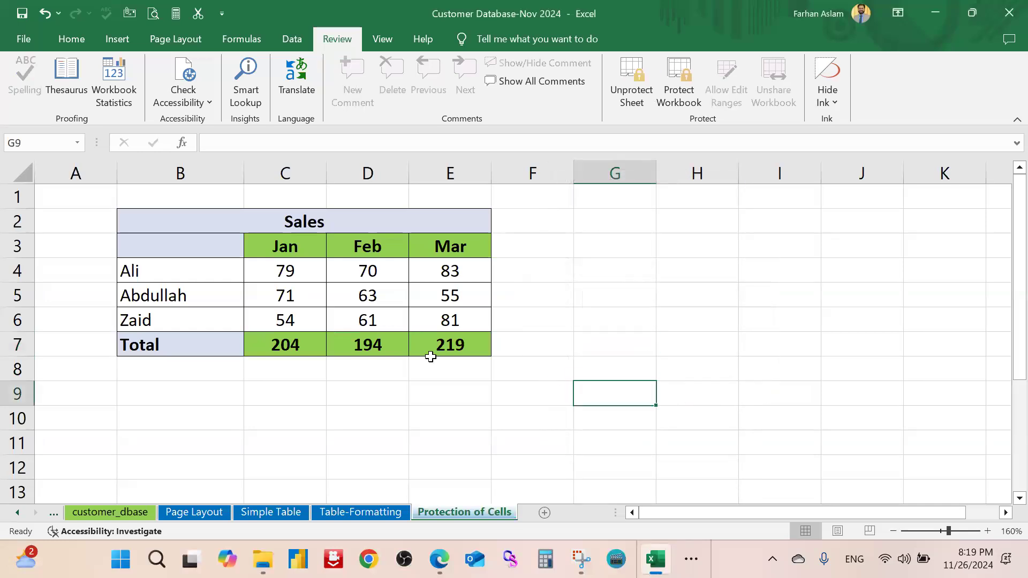
{"action": "double_click", "coordinate": [518, 385]}
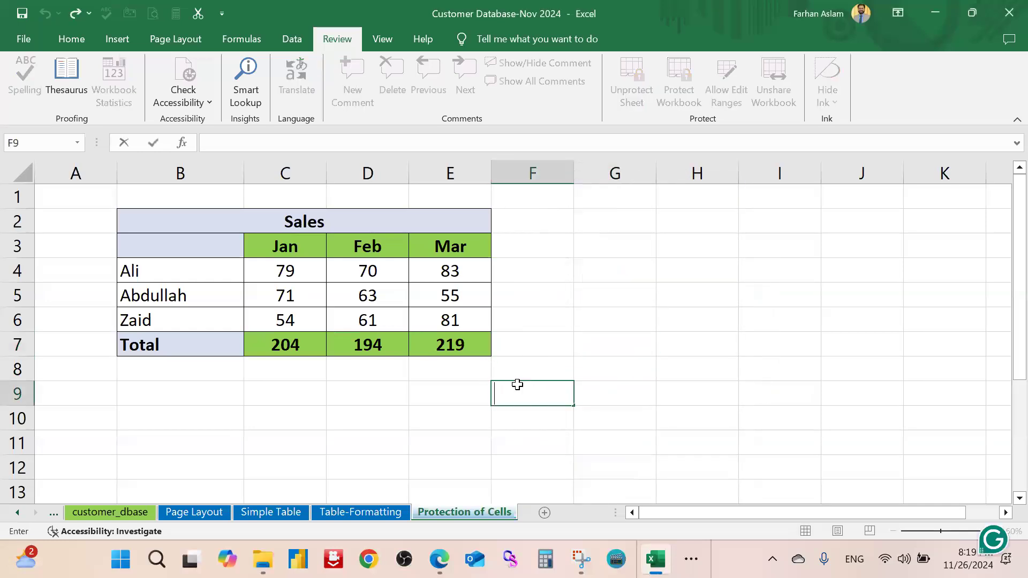
{"action": "left_click", "coordinate": [501, 373]}
{"action": "left_click", "coordinate": [431, 410]}
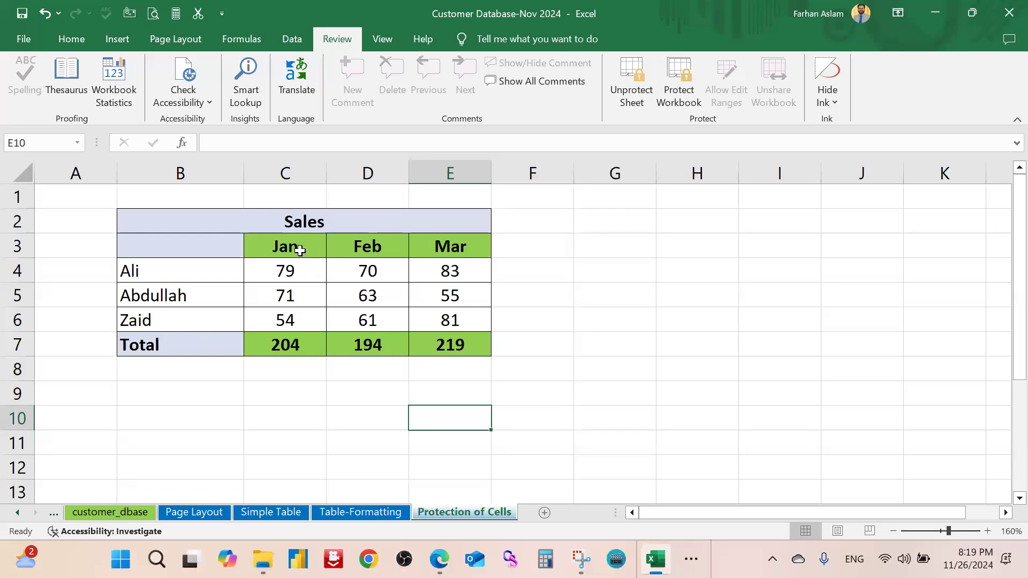
Check the greyed-out right-click options for the month headers and the whole protected sheet
{"action": "left_click_drag", "start_coordinate": [296, 247], "coordinate": [439, 248]}
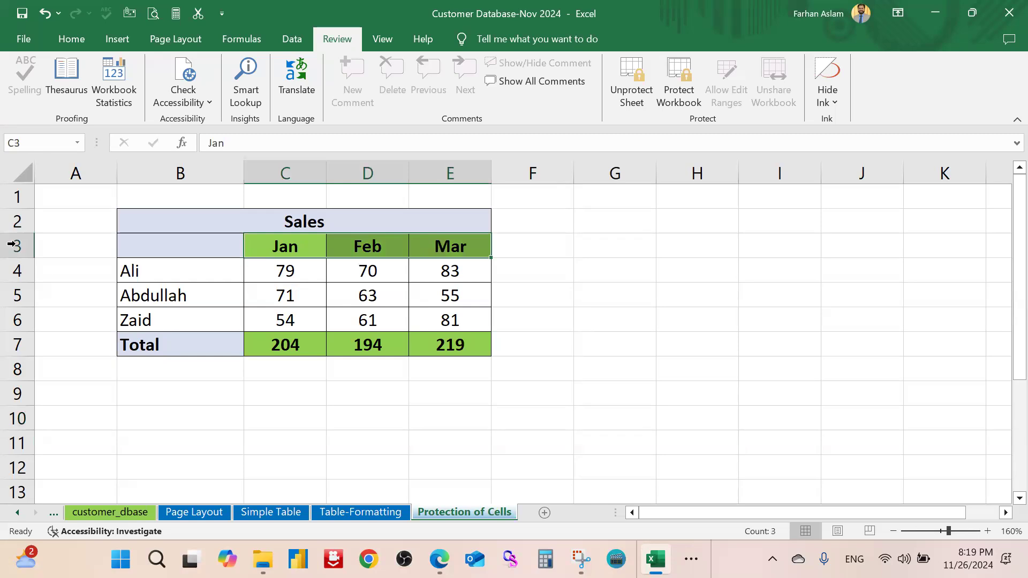
{"action": "right_click", "coordinate": [280, 249]}
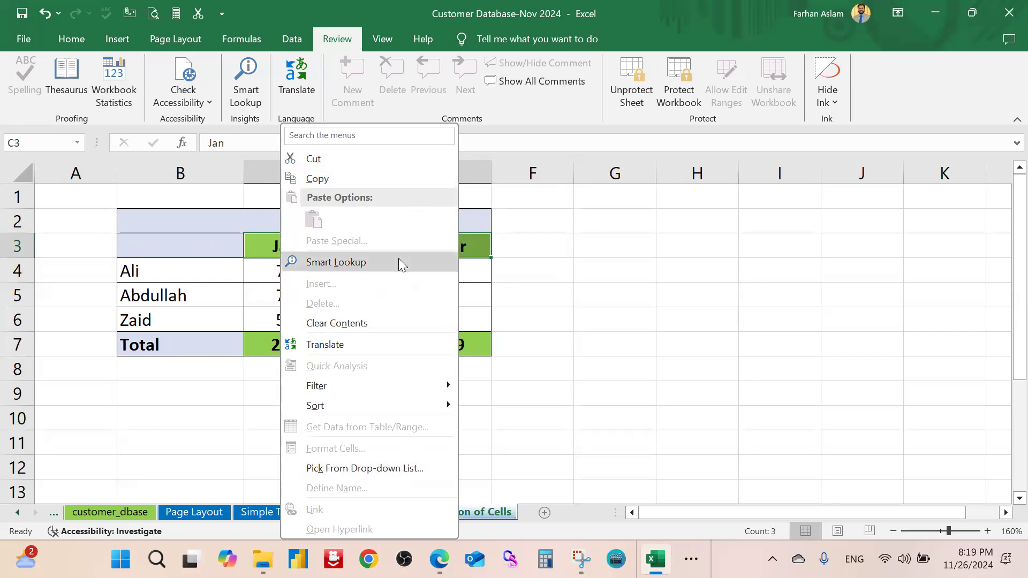
{"action": "left_click", "coordinate": [603, 273]}
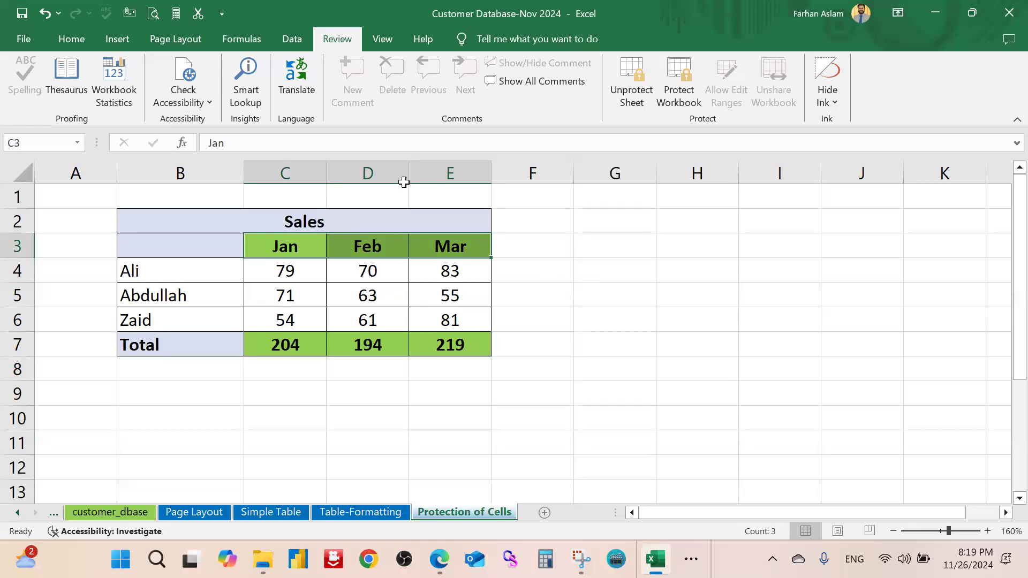
{"action": "left_click", "coordinate": [85, 46]}
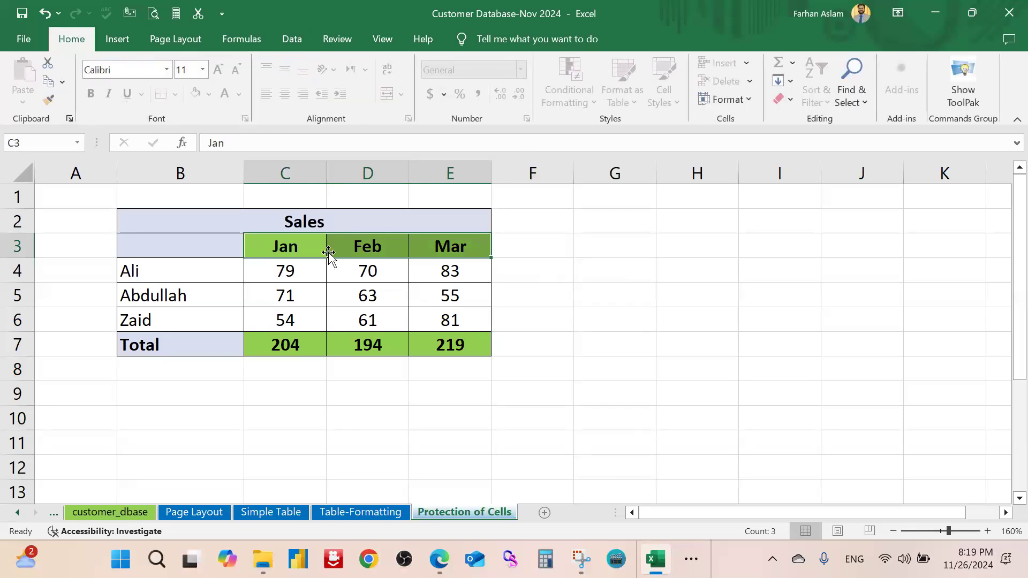
{"action": "left_click", "coordinate": [605, 298]}
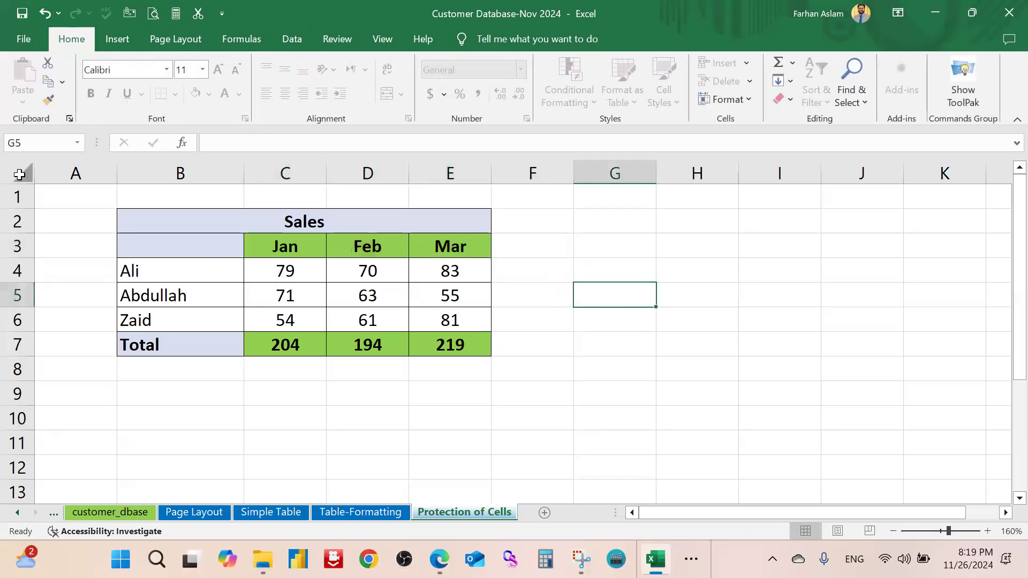
{"action": "left_click", "coordinate": [23, 172]}
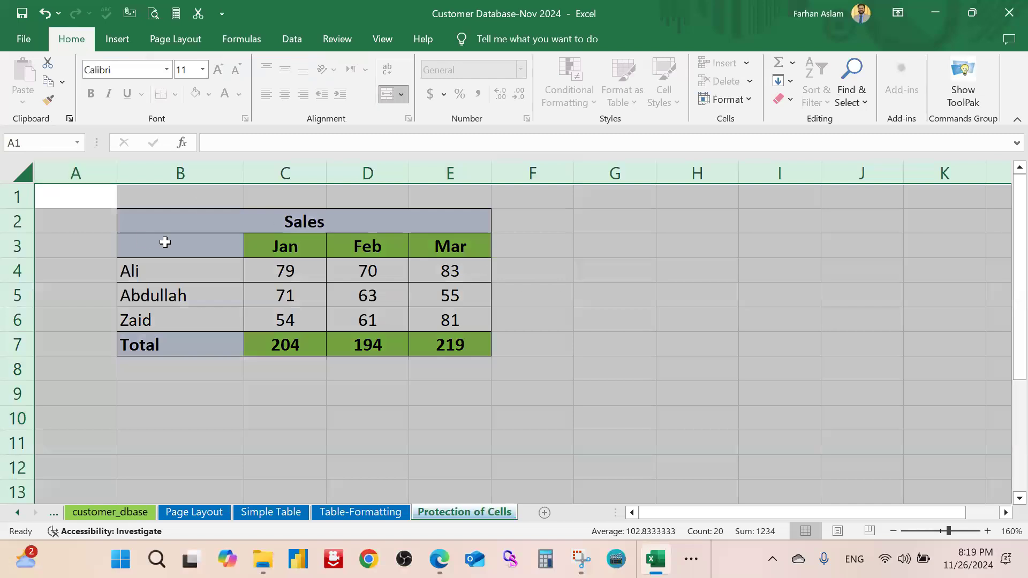
{"action": "right_click", "coordinate": [344, 241]}
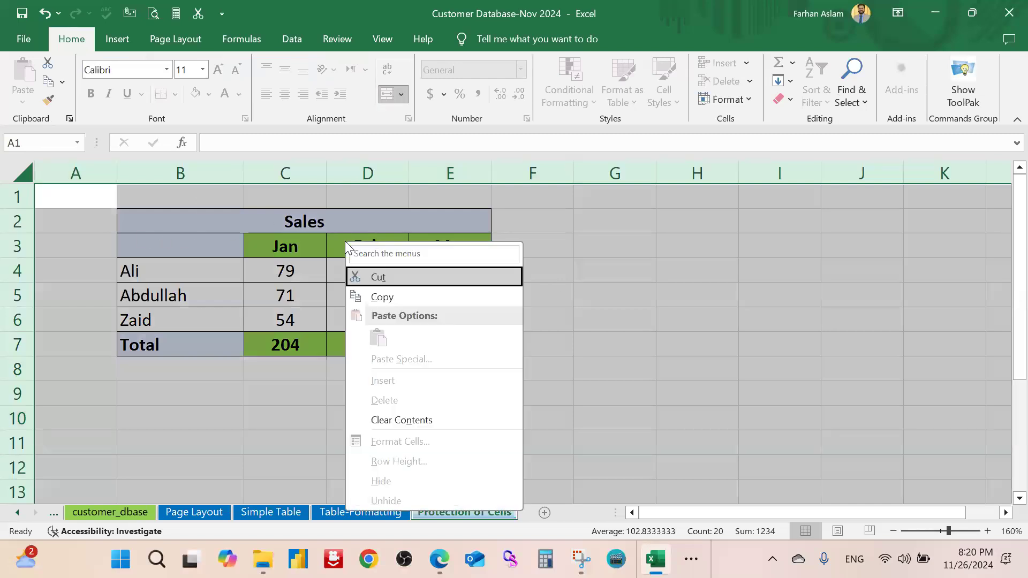
{"action": "left_click", "coordinate": [573, 284]}
{"action": "left_click", "coordinate": [613, 264]}
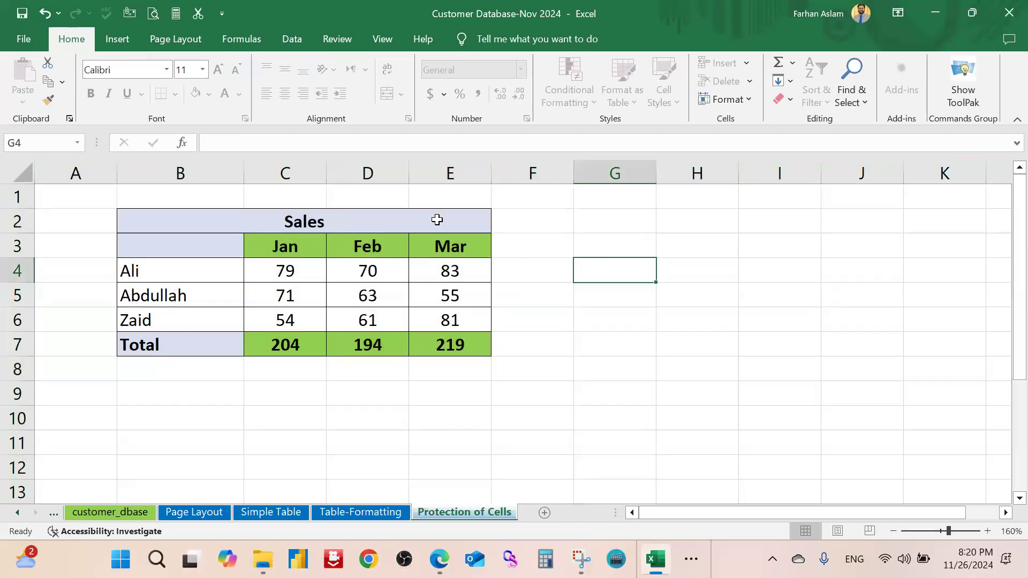
{"action": "left_click", "coordinate": [580, 224]}
Unprotect the sheet by entering its password
{"action": "left_click", "coordinate": [380, 39]}
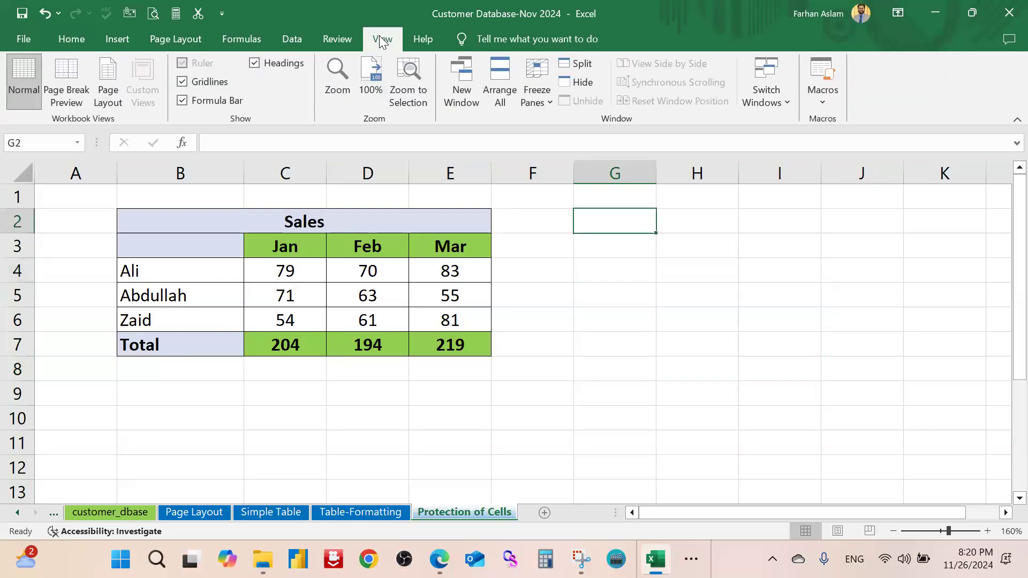
{"action": "left_click", "coordinate": [340, 41]}
{"action": "left_click", "coordinate": [633, 102]}
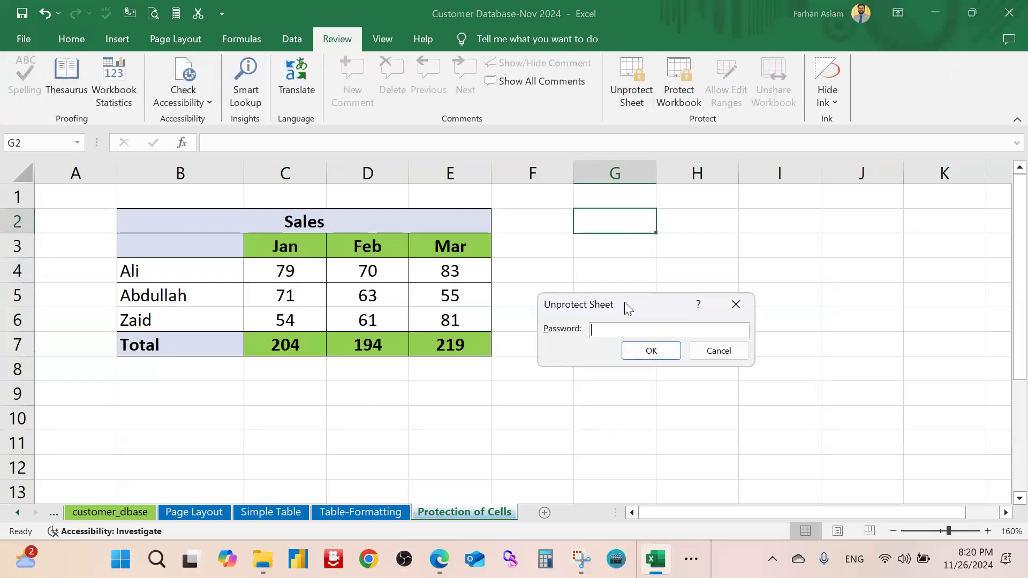
{"action": "type", "text": "123"}
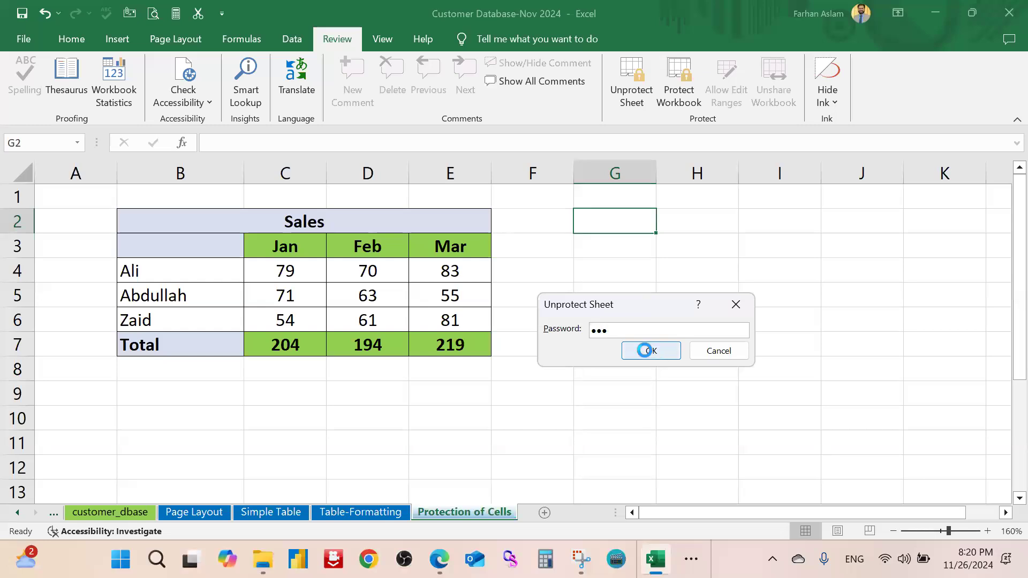
{"action": "left_click", "coordinate": [650, 349]}
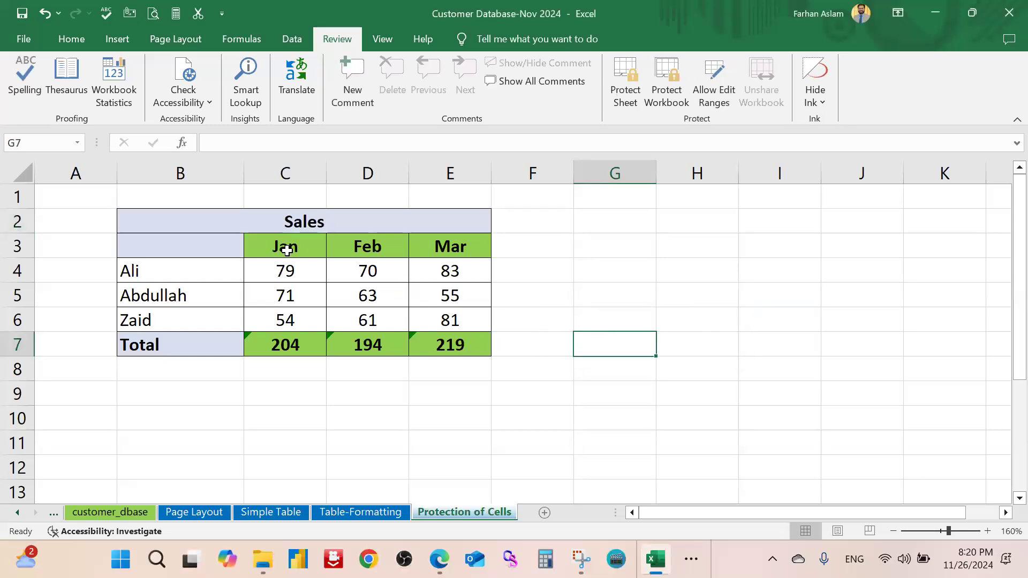
Set the Jan, Feb and Mar header cells C3:E3 to Locked
{"action": "left_click_drag", "start_coordinate": [284, 246], "coordinate": [439, 247]}
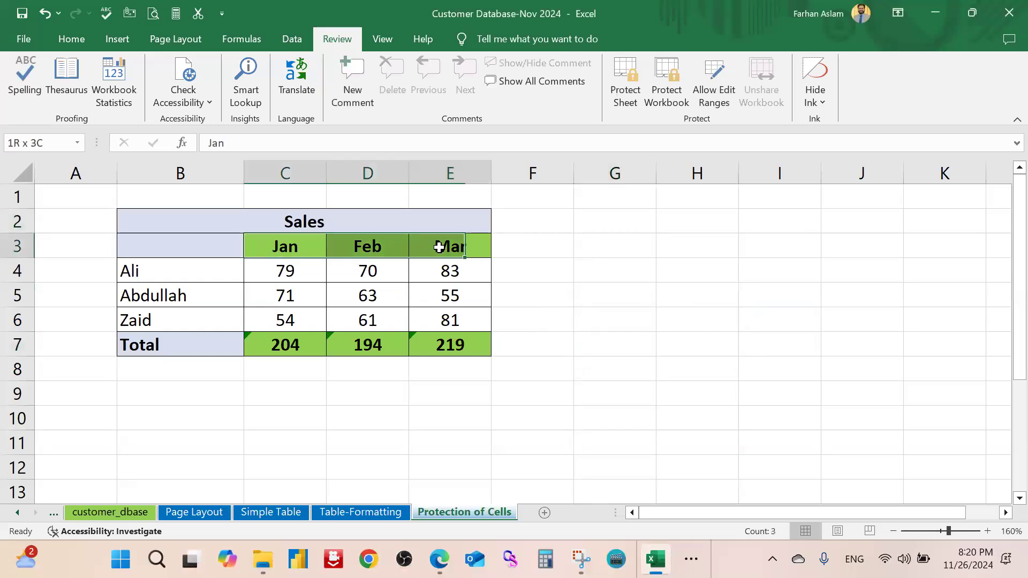
{"action": "right_click", "coordinate": [388, 252]}
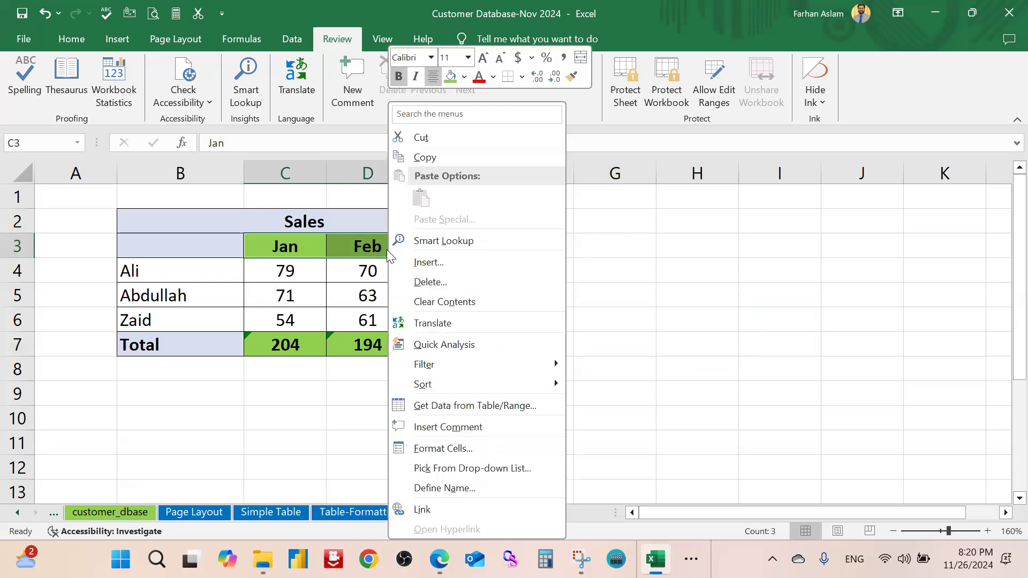
{"action": "left_click", "coordinate": [471, 448]}
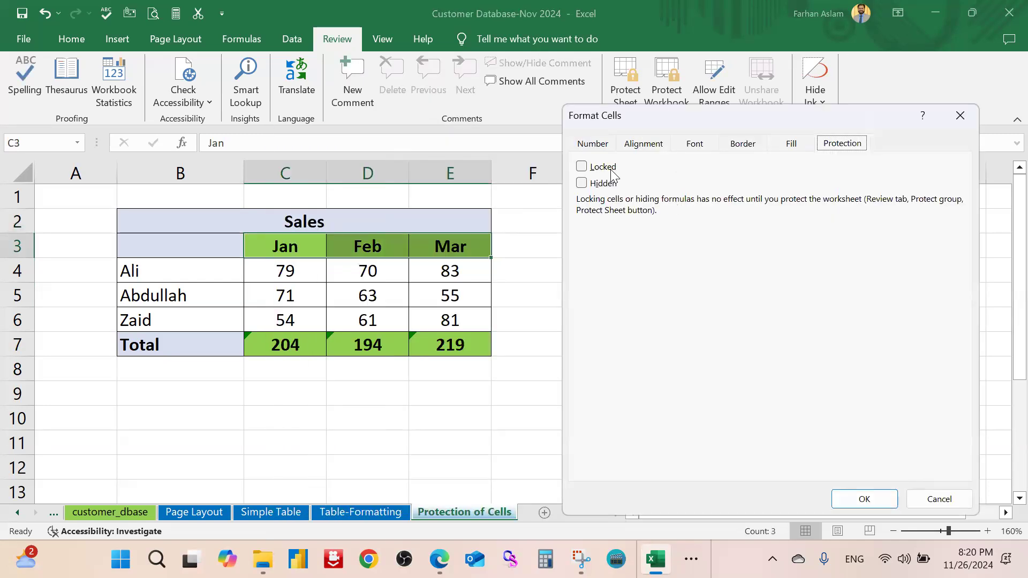
{"action": "left_click", "coordinate": [612, 172]}
{"action": "left_click_drag", "start_coordinate": [742, 115], "coordinate": [742, 102]}
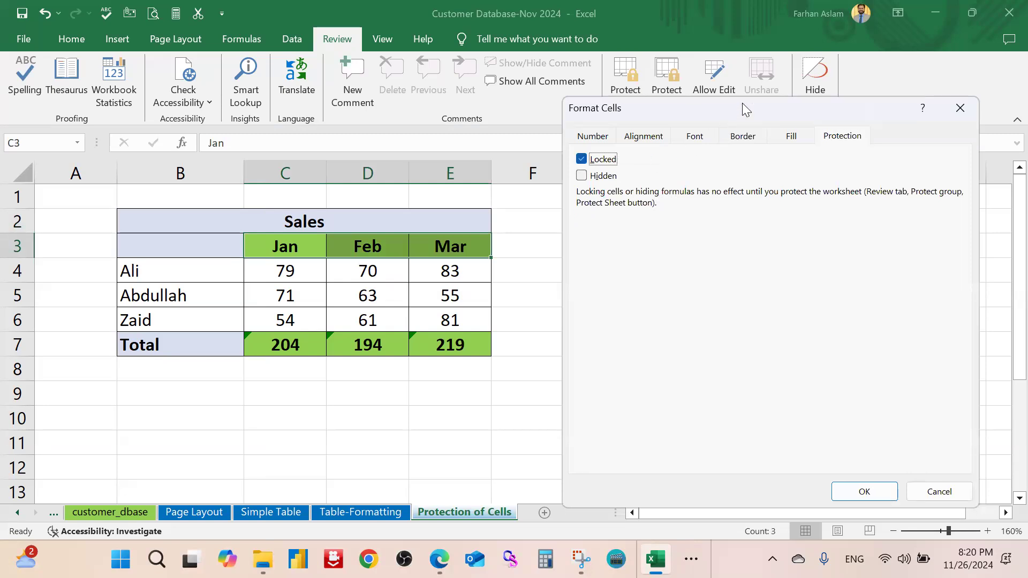
{"action": "left_click_drag", "start_coordinate": [742, 103], "coordinate": [654, 70]}
{"action": "left_click", "coordinate": [773, 454]}
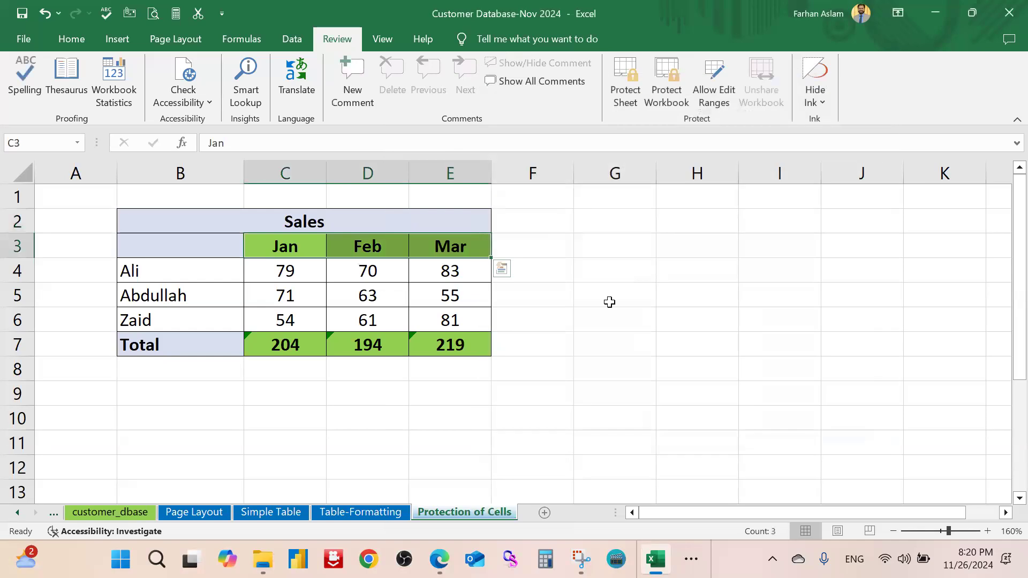
Set the row 7 totals C7:E7 to Locked
{"action": "left_click", "coordinate": [609, 298]}
{"action": "left_click_drag", "start_coordinate": [314, 342], "coordinate": [454, 343]}
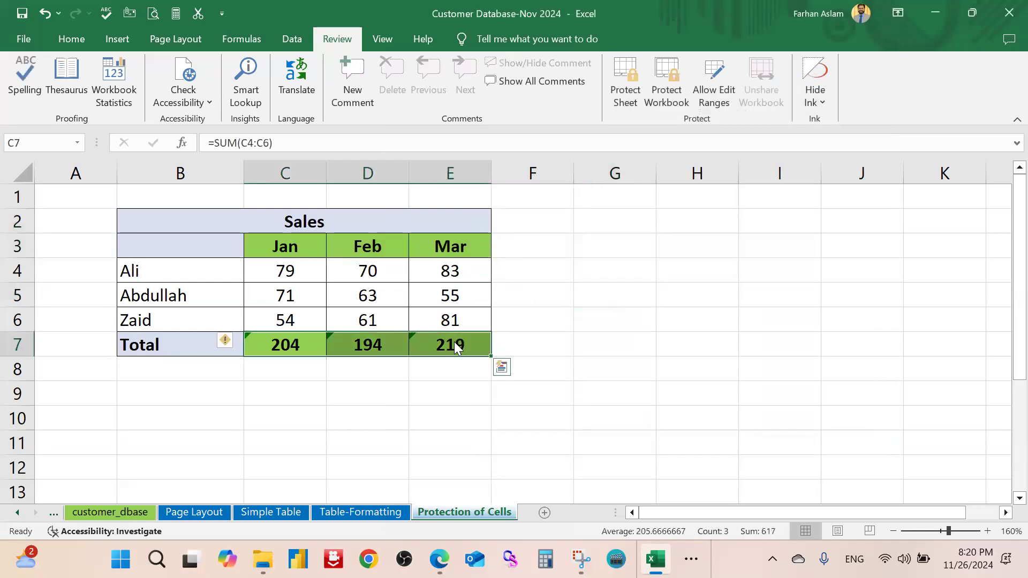
{"action": "right_click", "coordinate": [455, 344]}
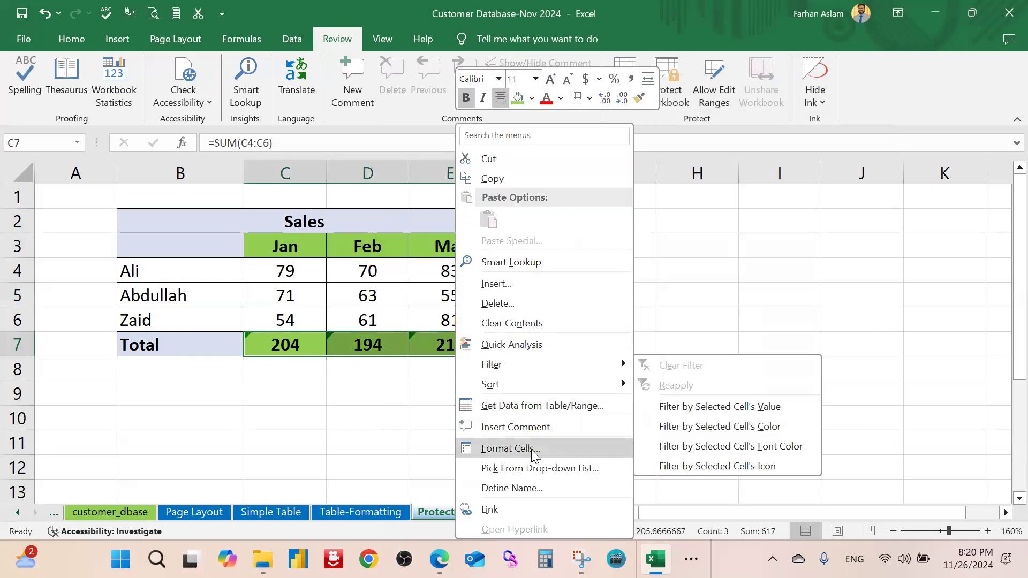
{"action": "left_click", "coordinate": [511, 448]}
{"action": "left_click", "coordinate": [343, 185]}
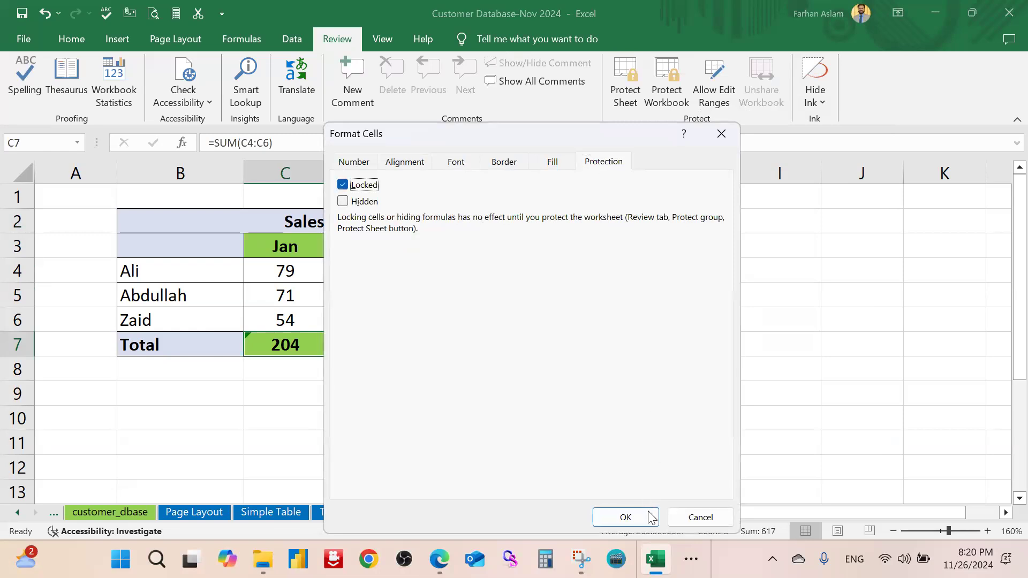
{"action": "left_click", "coordinate": [646, 519]}
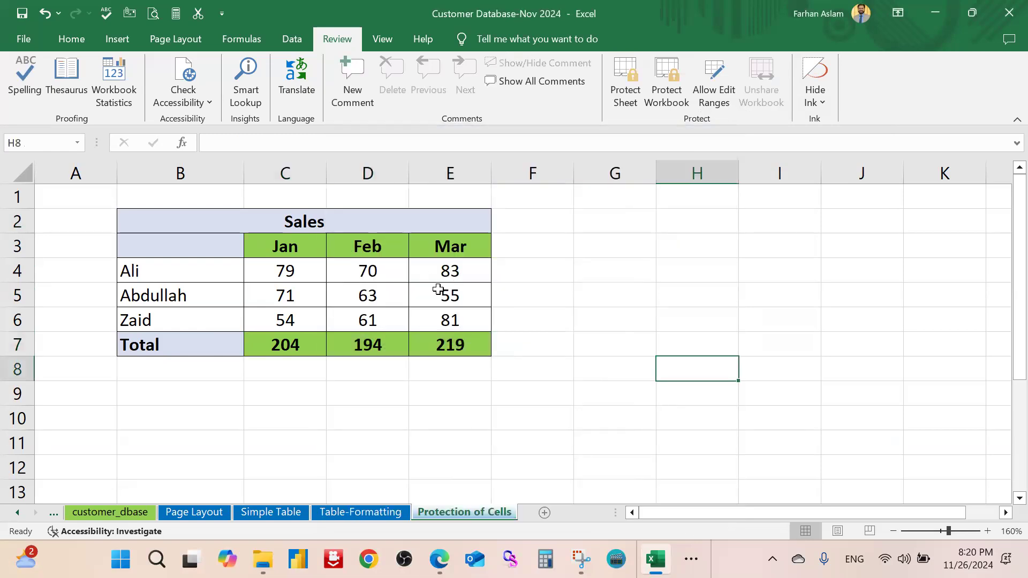
Protect the sheet with a password, entering it twice
{"action": "left_click", "coordinate": [625, 86]}
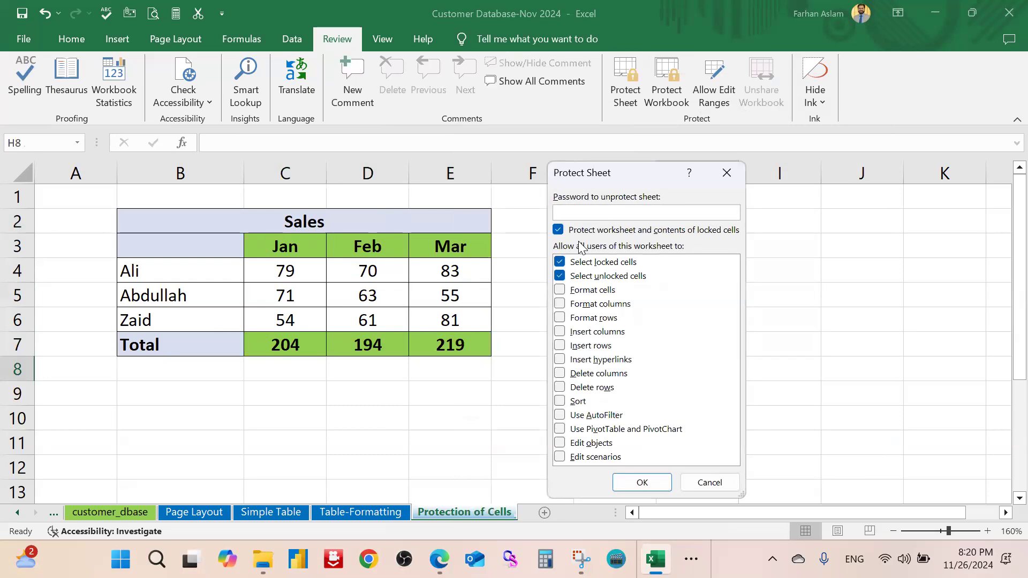
{"action": "type", "text": "123"}
{"action": "left_click", "coordinate": [654, 485]}
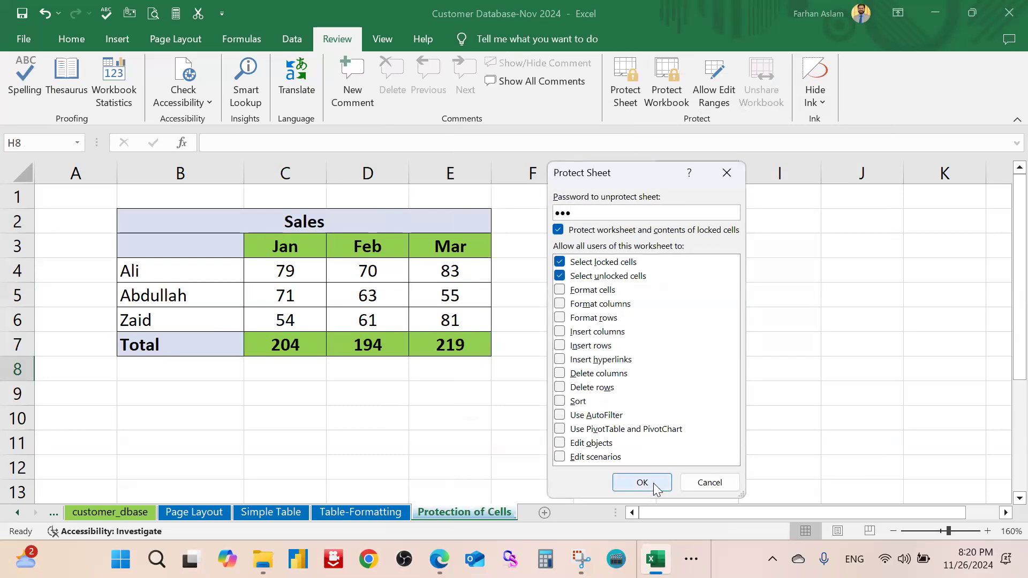
{"action": "type", "text": "123"}
{"action": "left_click", "coordinate": [664, 385]}
Try editing the Mar total in E7 and dismiss the protected-sheet warning
{"action": "left_click", "coordinate": [616, 390]}
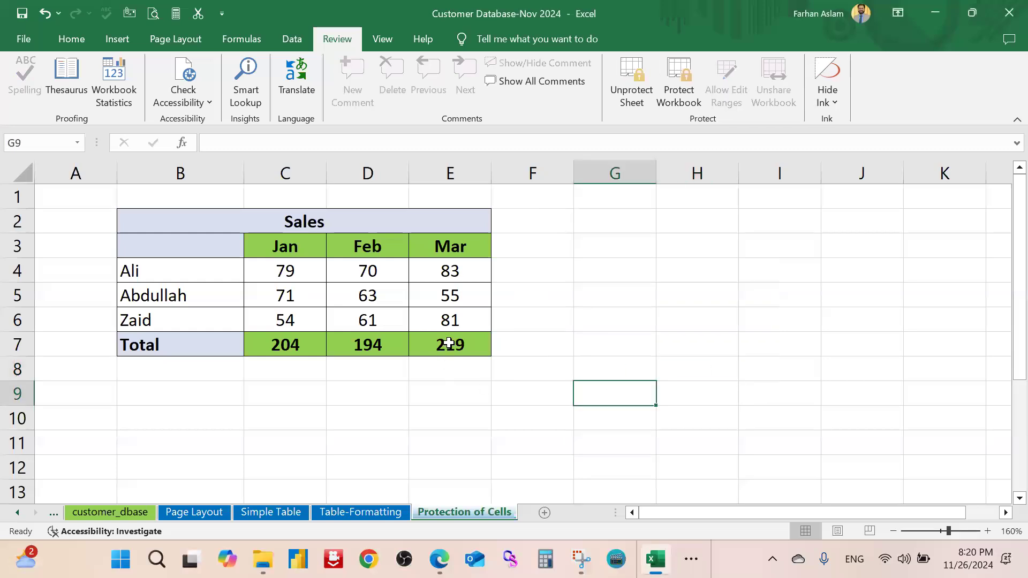
{"action": "double_click", "coordinate": [450, 344]}
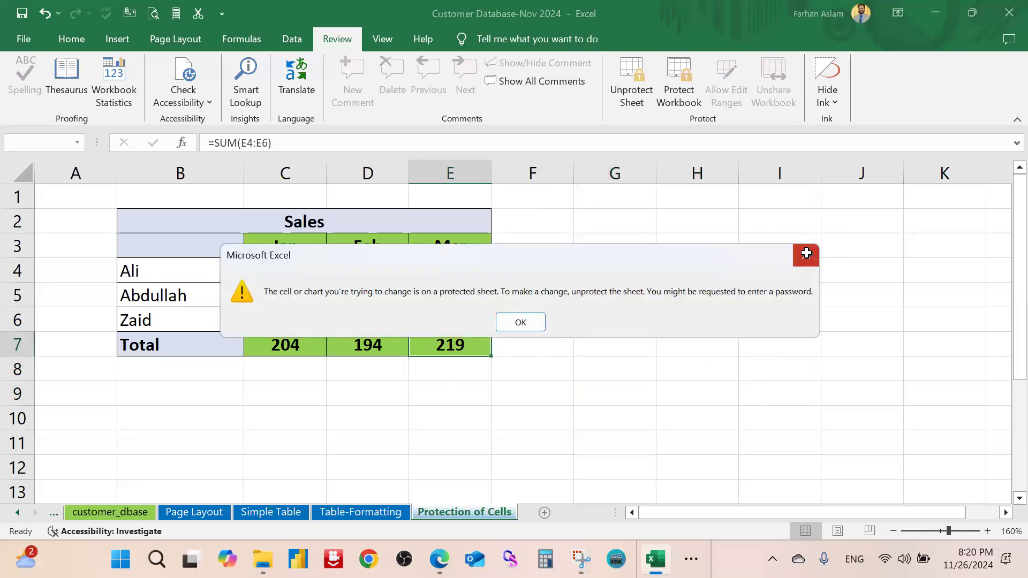
{"action": "left_click", "coordinate": [807, 255]}
Select the sales figures C4:E6 and click through empty cells in column G
{"action": "left_click", "coordinate": [625, 287]}
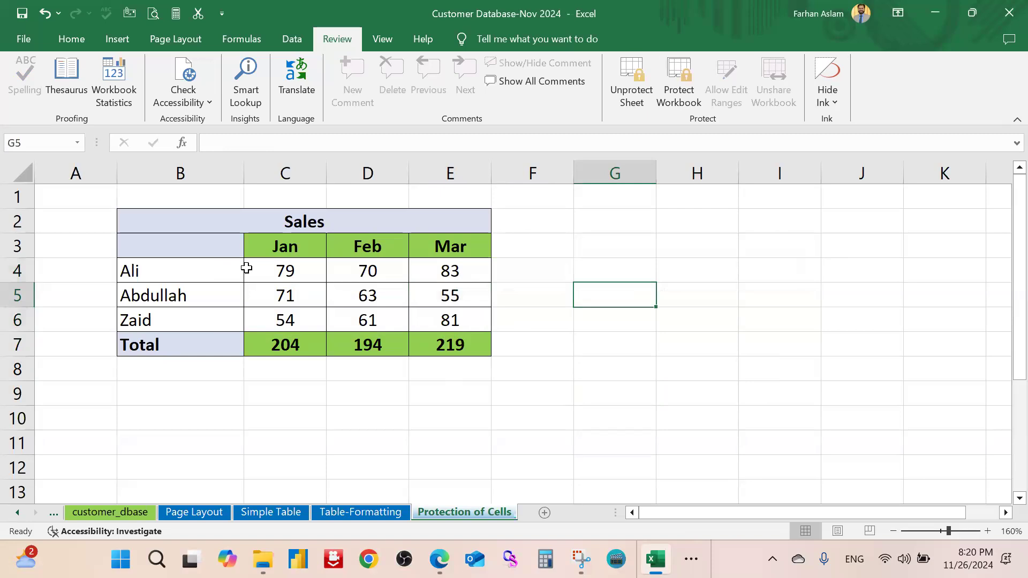
{"action": "left_click_drag", "start_coordinate": [275, 269], "coordinate": [462, 320]}
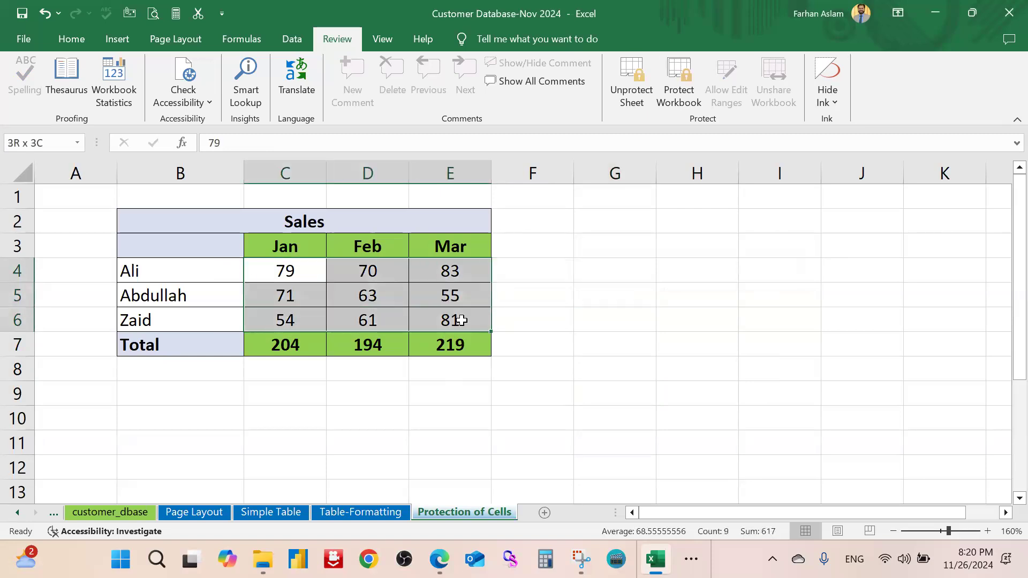
{"action": "left_click", "coordinate": [412, 294]}
{"action": "left_click_drag", "start_coordinate": [276, 269], "coordinate": [439, 321]}
{"action": "left_click", "coordinate": [585, 284]}
{"action": "left_click", "coordinate": [640, 265]}
{"action": "double_click", "coordinate": [639, 265]}
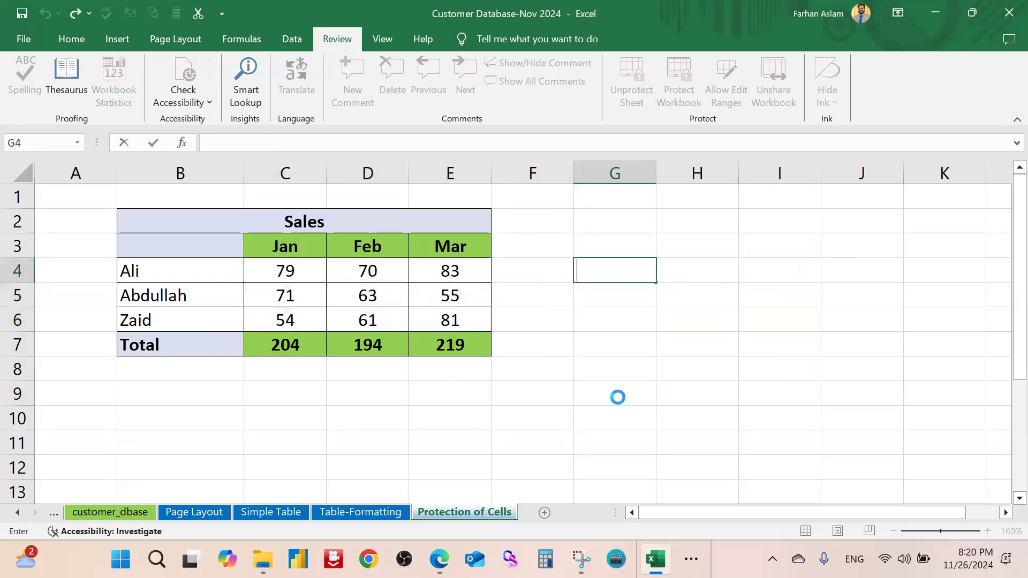
{"action": "left_click", "coordinate": [618, 395]}
{"action": "left_click", "coordinate": [619, 198]}
Enter test values BDD in G7 and 99 in C10
{"action": "left_click", "coordinate": [629, 334]}
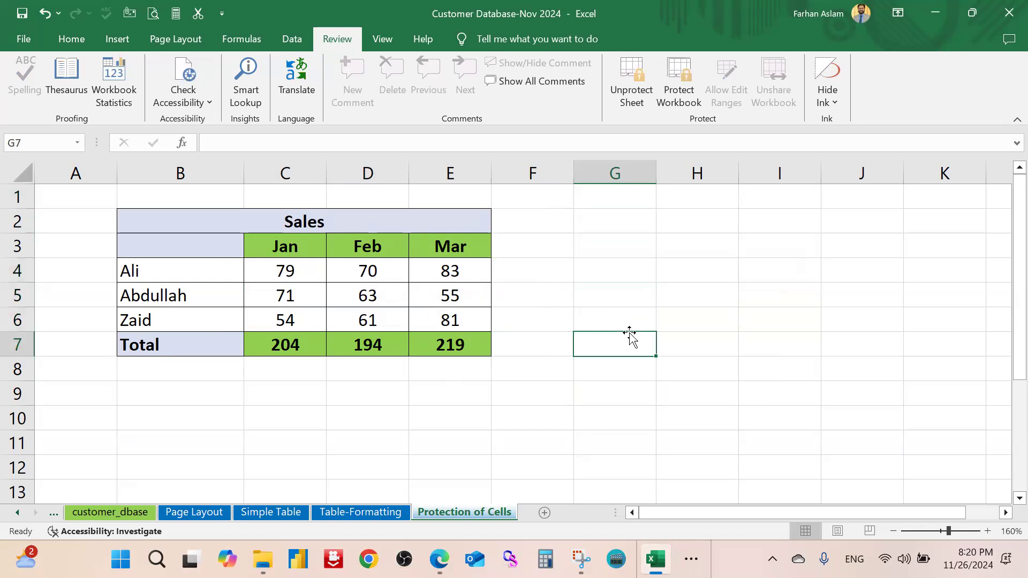
{"action": "type", "text": "BDD"}
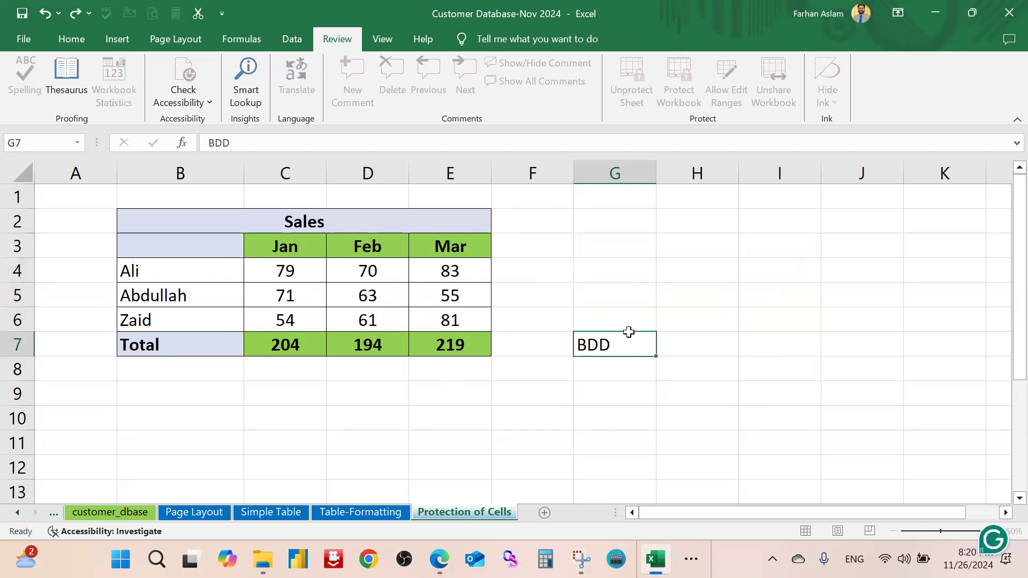
{"action": "key", "text": "Return"}
{"action": "left_click", "coordinate": [238, 418]}
{"action": "left_click", "coordinate": [293, 424]}
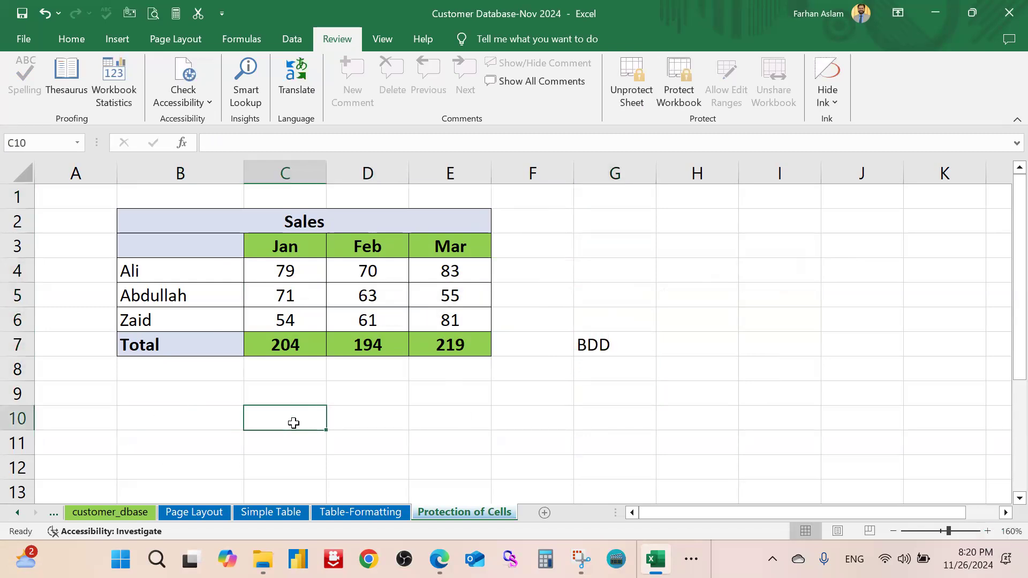
{"action": "type", "text": "99"}
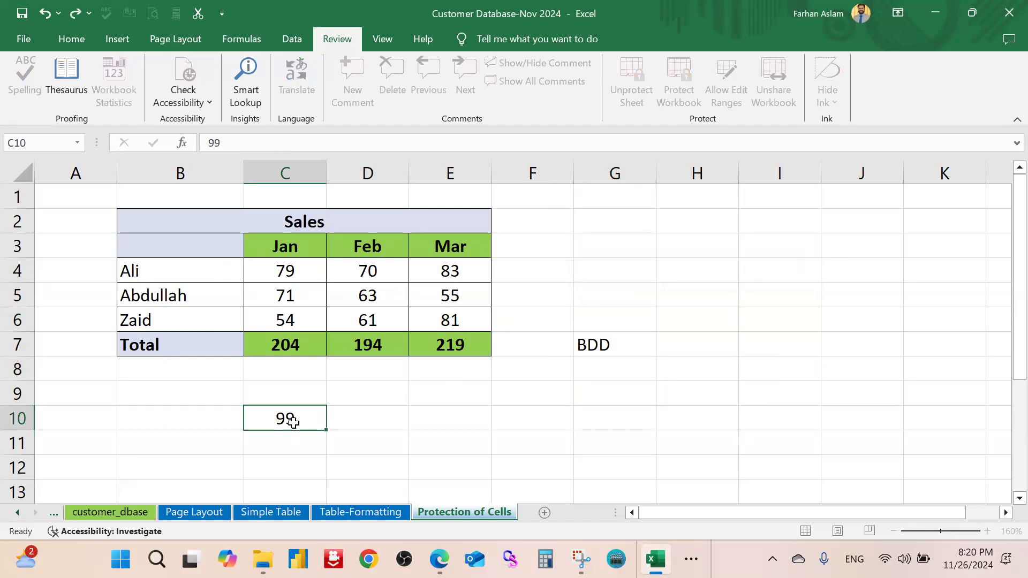
{"action": "key", "text": "Return"}
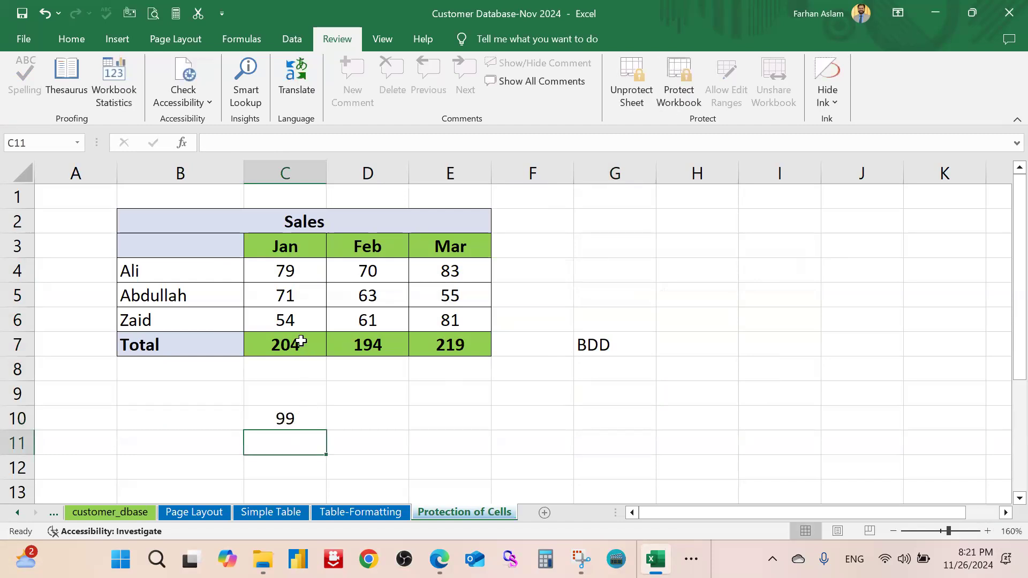
Try editing the Jan header and the C7 formula, dismissing each protected-sheet warning
{"action": "double_click", "coordinate": [284, 249]}
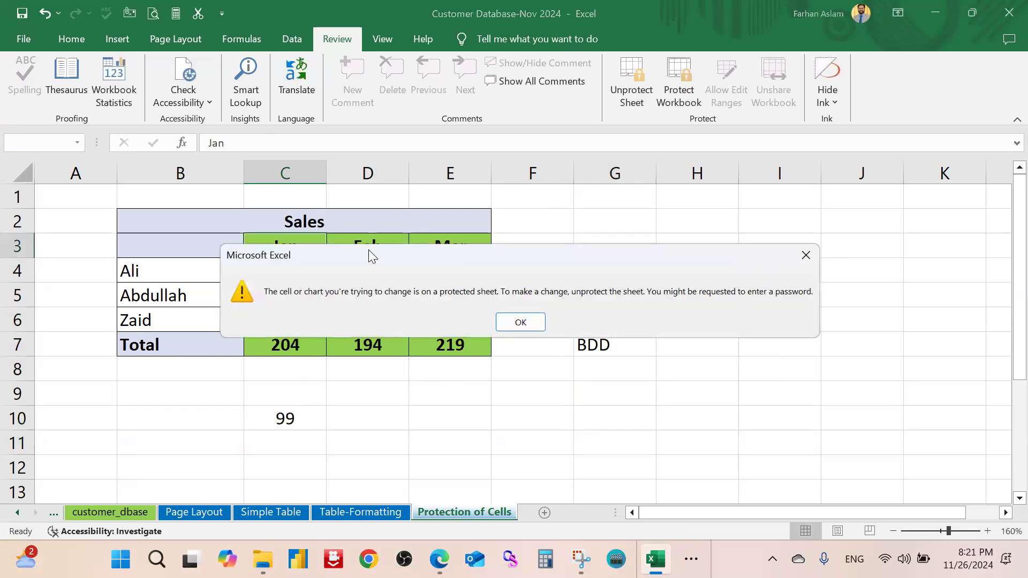
{"action": "left_click", "coordinate": [520, 322]}
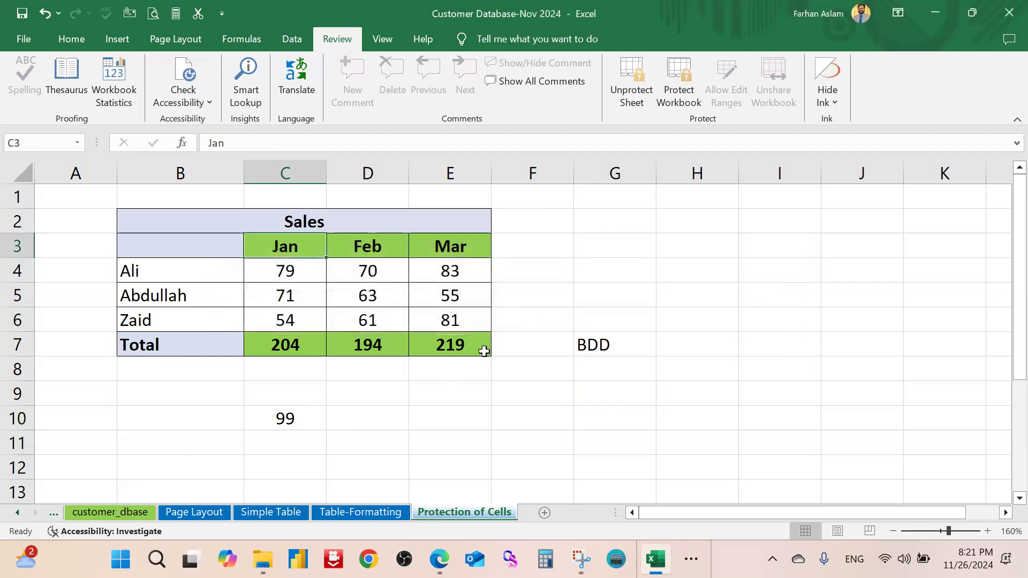
{"action": "left_click", "coordinate": [298, 346]}
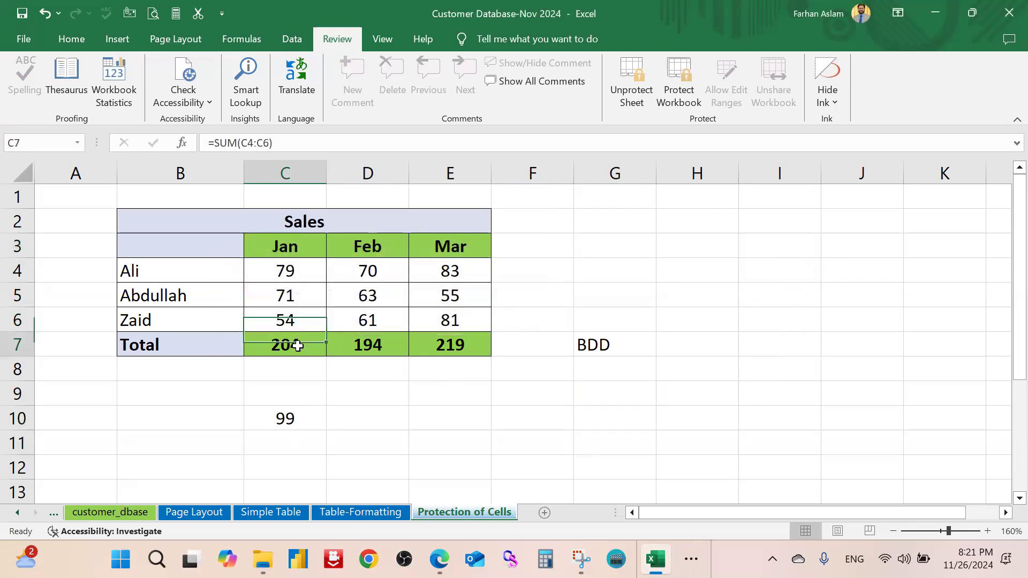
{"action": "left_click", "coordinate": [286, 144]}
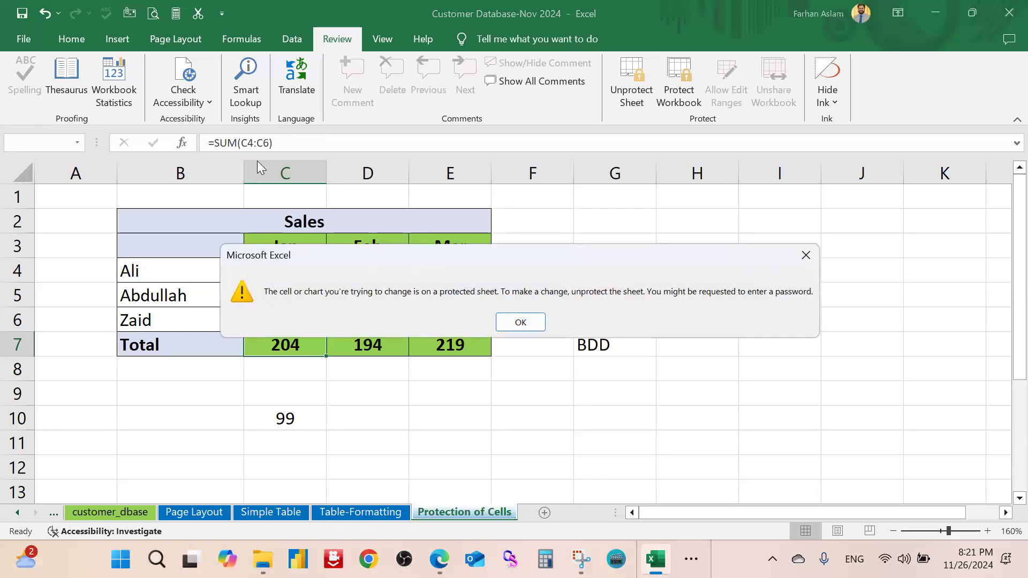
{"action": "left_click", "coordinate": [520, 322]}
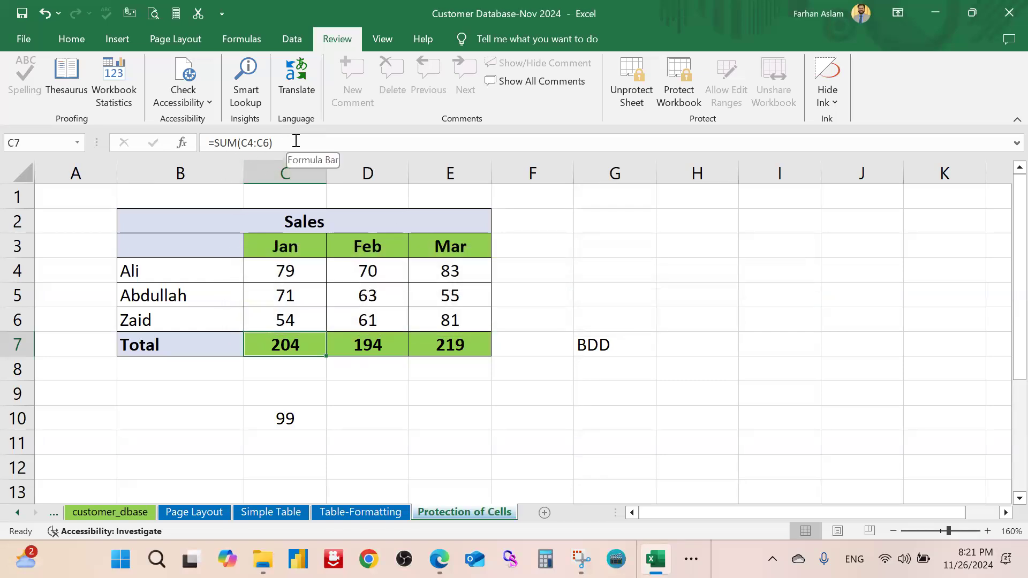
{"action": "left_click", "coordinate": [80, 39]}
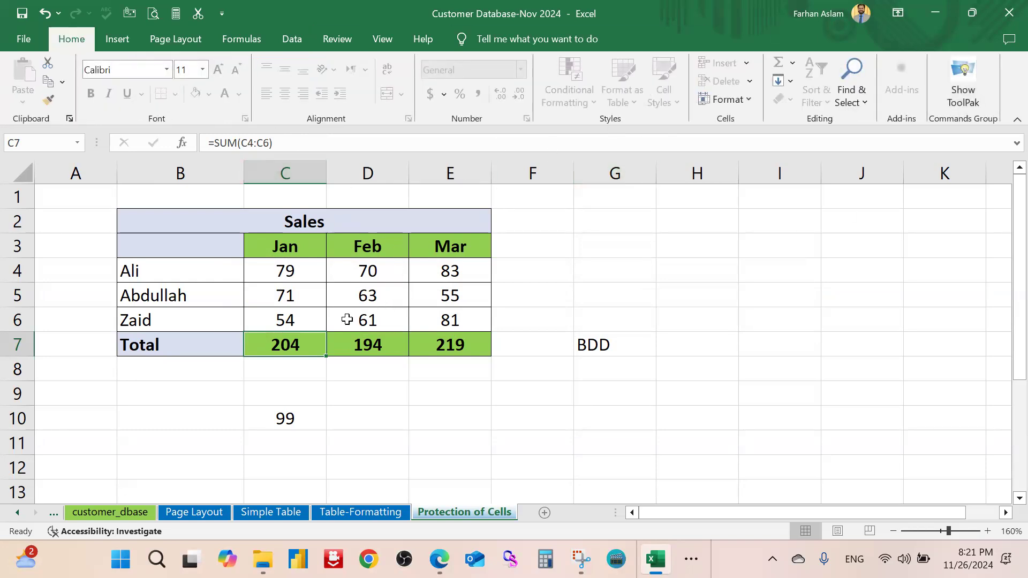
{"action": "double_click", "coordinate": [298, 349]}
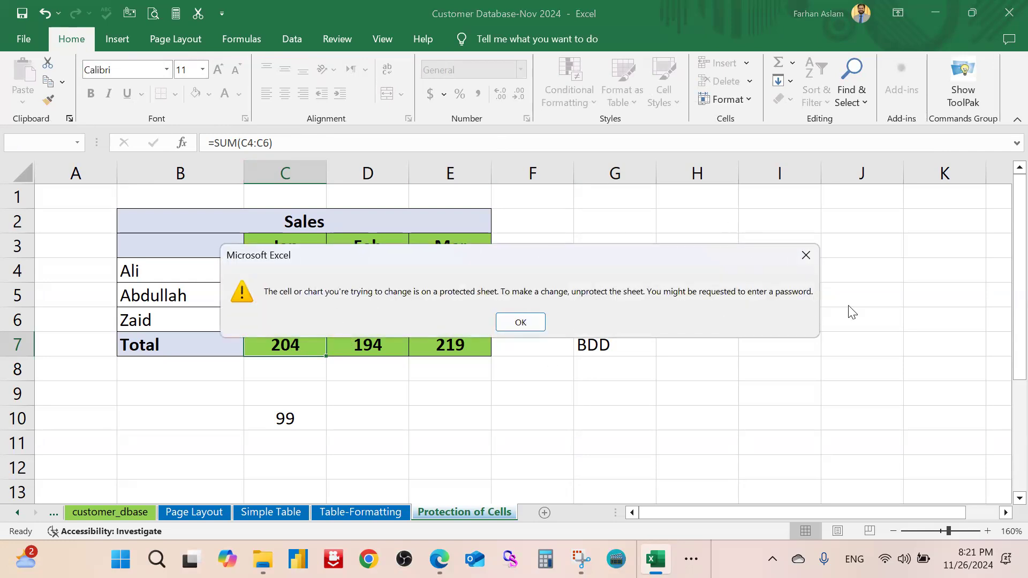
{"action": "left_click", "coordinate": [809, 259]}
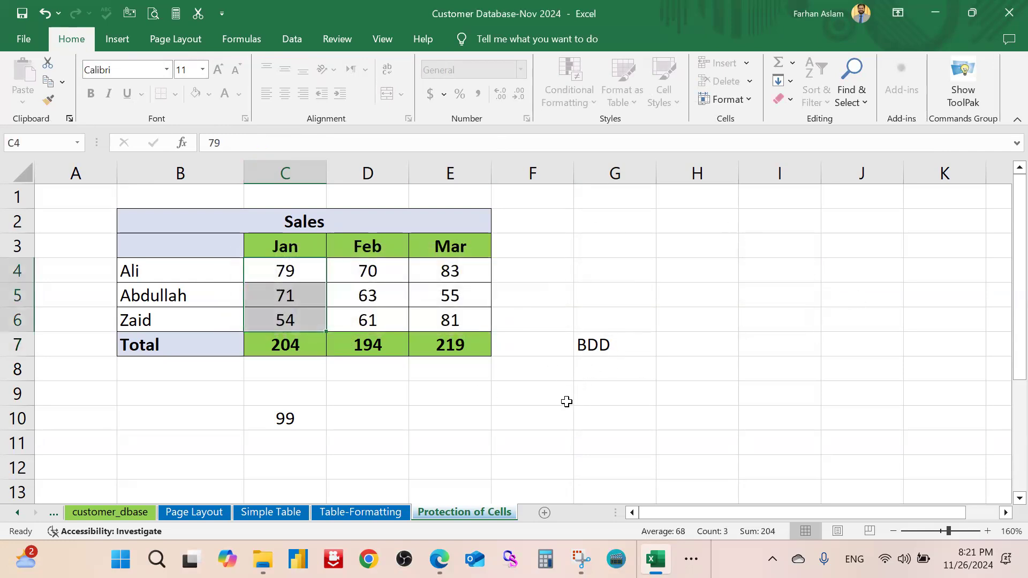
{"action": "left_click", "coordinate": [565, 401]}
{"action": "left_click_drag", "start_coordinate": [301, 277], "coordinate": [447, 320]}
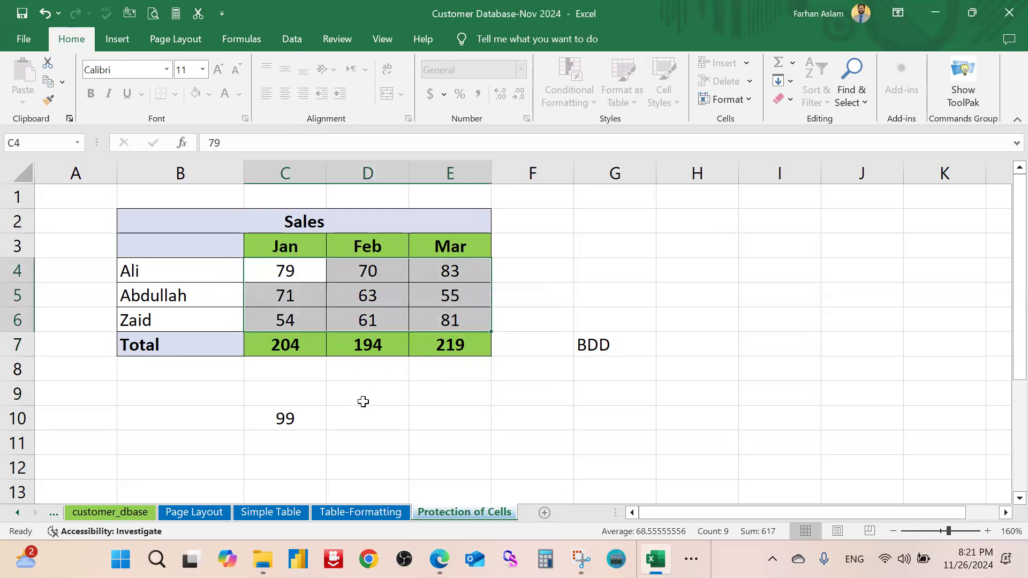
{"action": "left_click", "coordinate": [363, 402]}
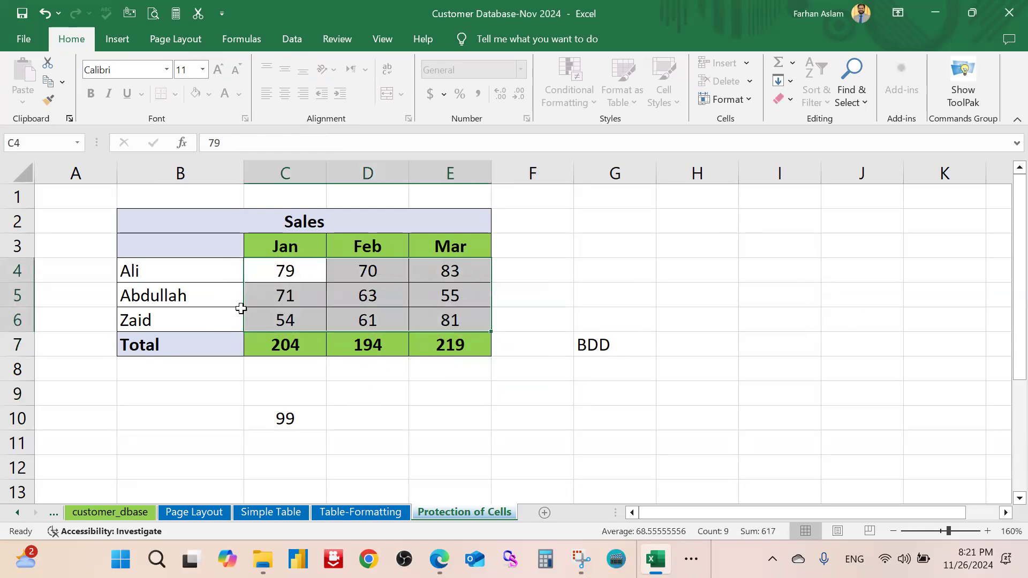
{"action": "left_click", "coordinate": [283, 270]}
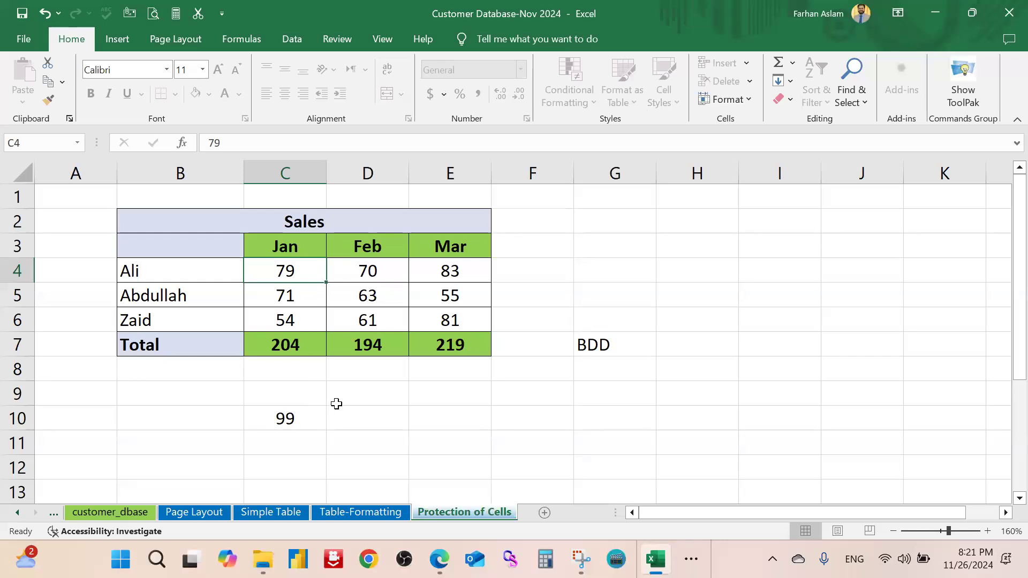
{"action": "type", "text": "279"}
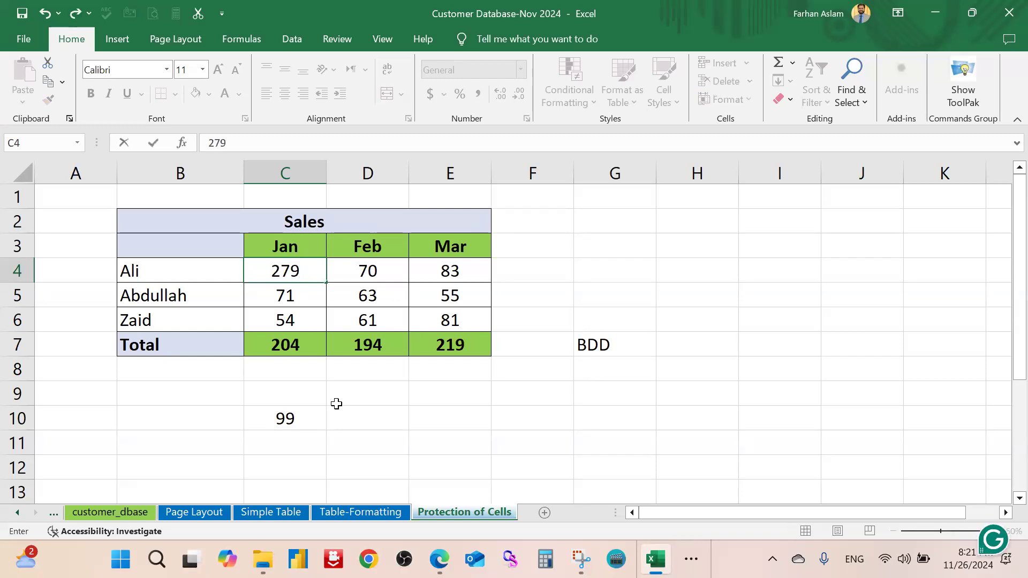
{"action": "key", "text": "Return"}
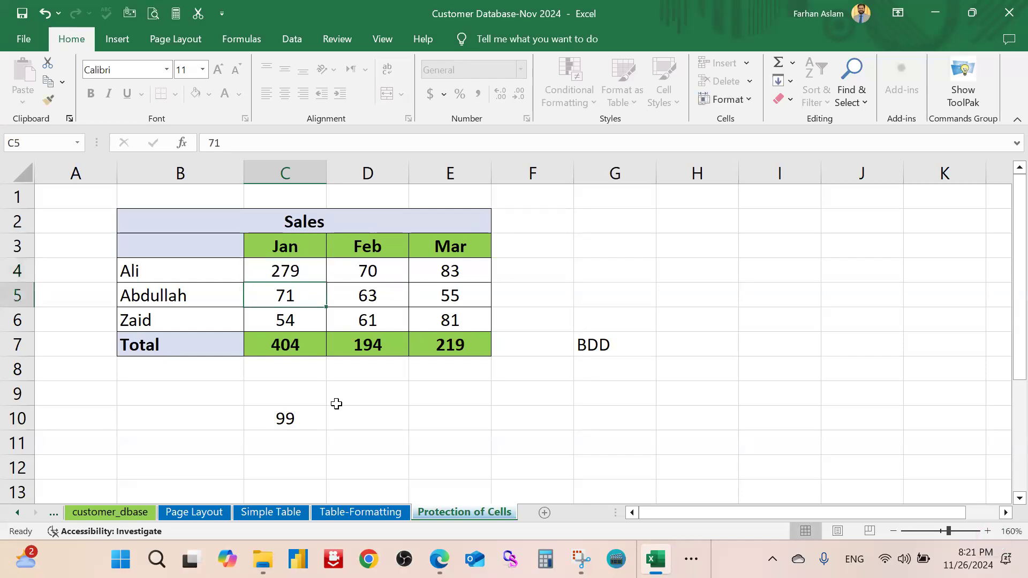
{"action": "left_click_drag", "start_coordinate": [302, 266], "coordinate": [466, 316]}
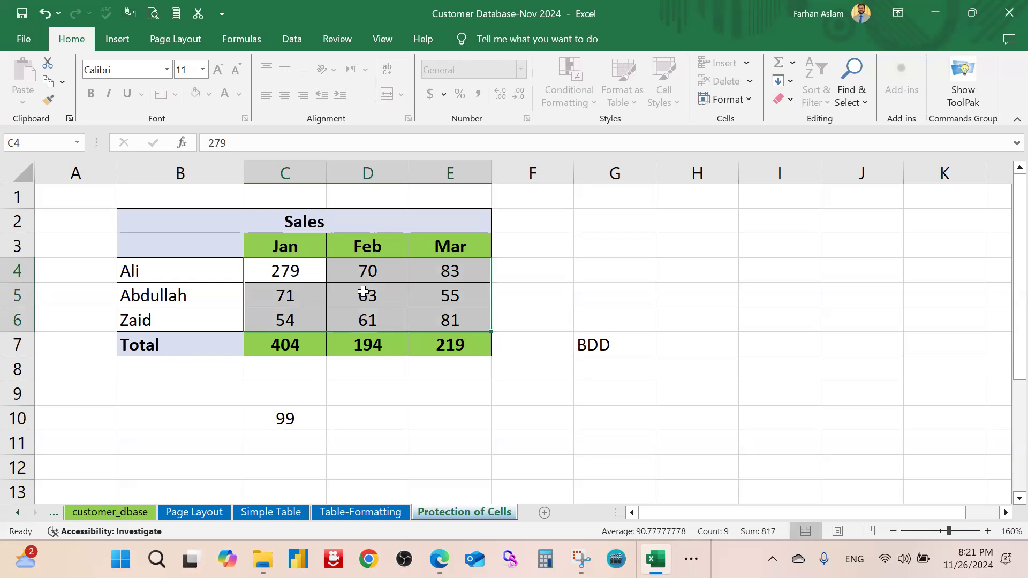
{"action": "left_click", "coordinate": [287, 347]}
{"action": "double_click", "coordinate": [287, 347]}
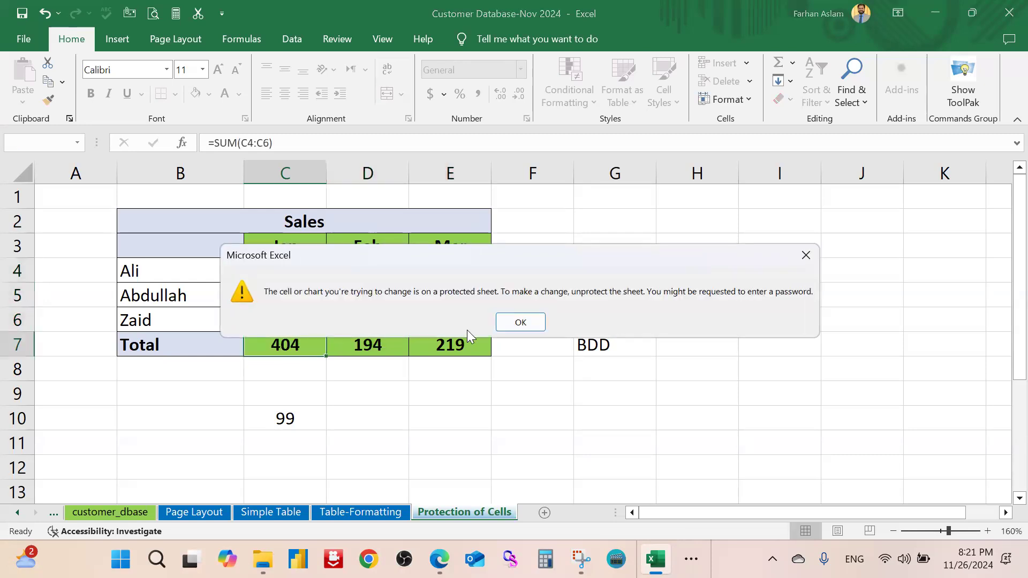
{"action": "left_click", "coordinate": [521, 323]}
{"action": "left_click", "coordinate": [387, 294]}
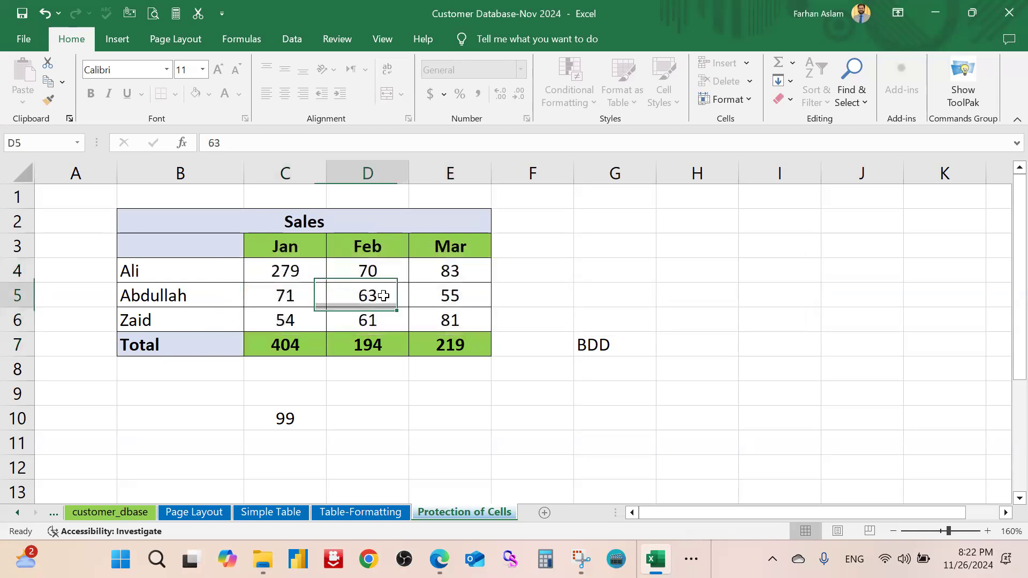
{"action": "double_click", "coordinate": [378, 350]}
{"action": "left_click", "coordinate": [521, 323]}
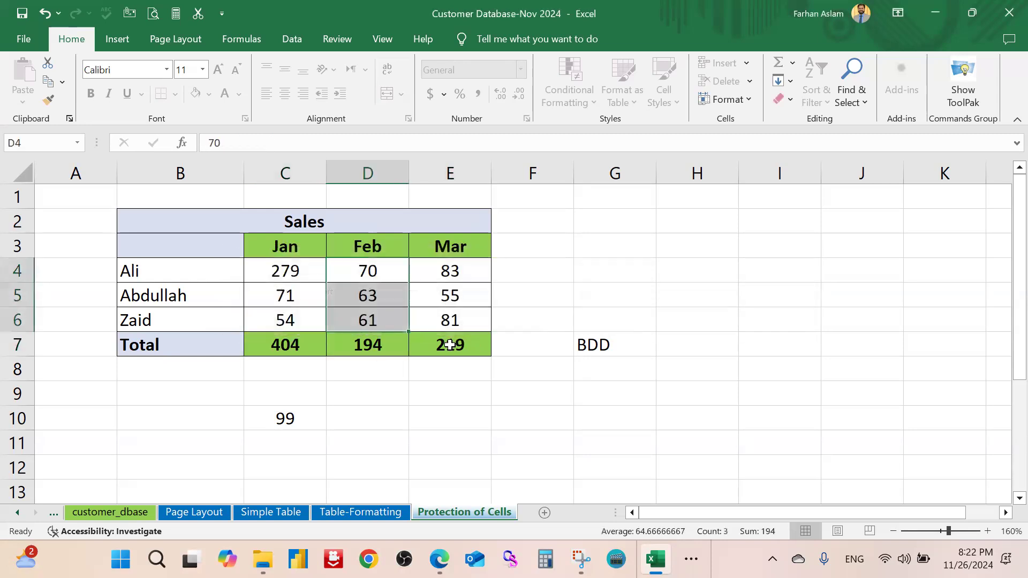
{"action": "left_click", "coordinate": [449, 344]}
{"action": "double_click", "coordinate": [450, 344]}
{"action": "left_click", "coordinate": [521, 321]}
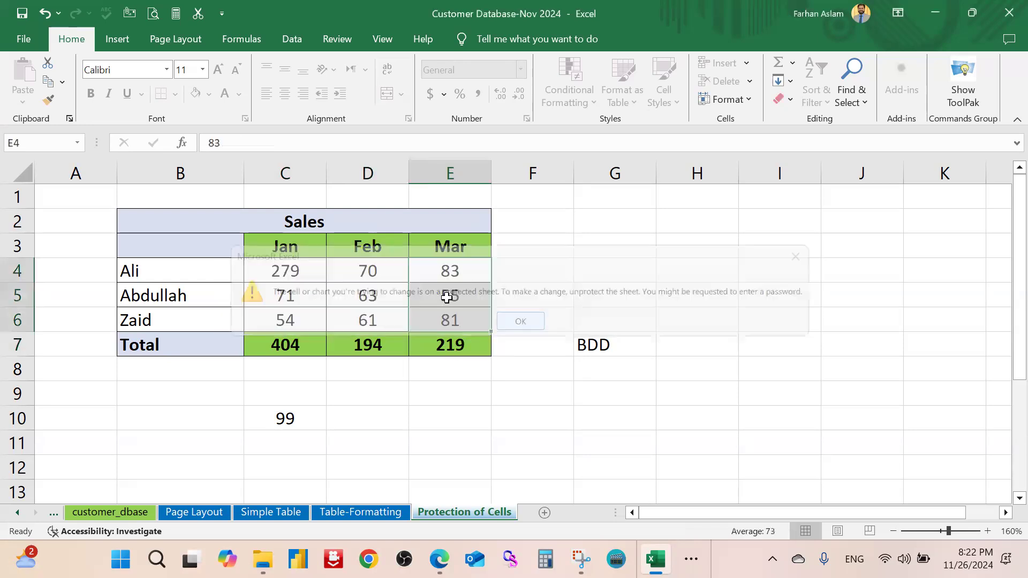
{"action": "double_click", "coordinate": [446, 245]}
{"action": "left_click", "coordinate": [521, 321]}
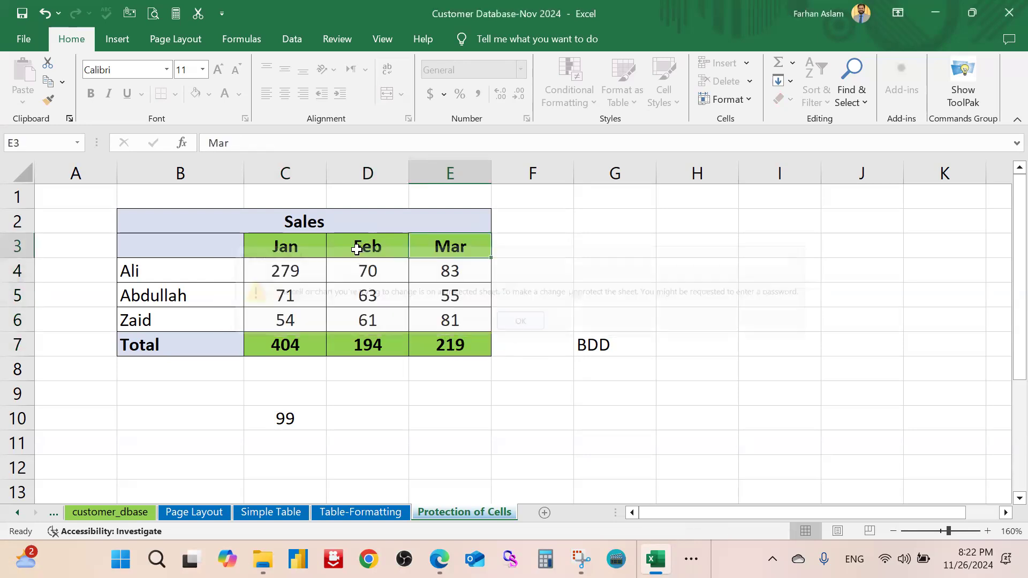
{"action": "double_click", "coordinate": [357, 249]}
{"action": "left_click", "coordinate": [521, 321]}
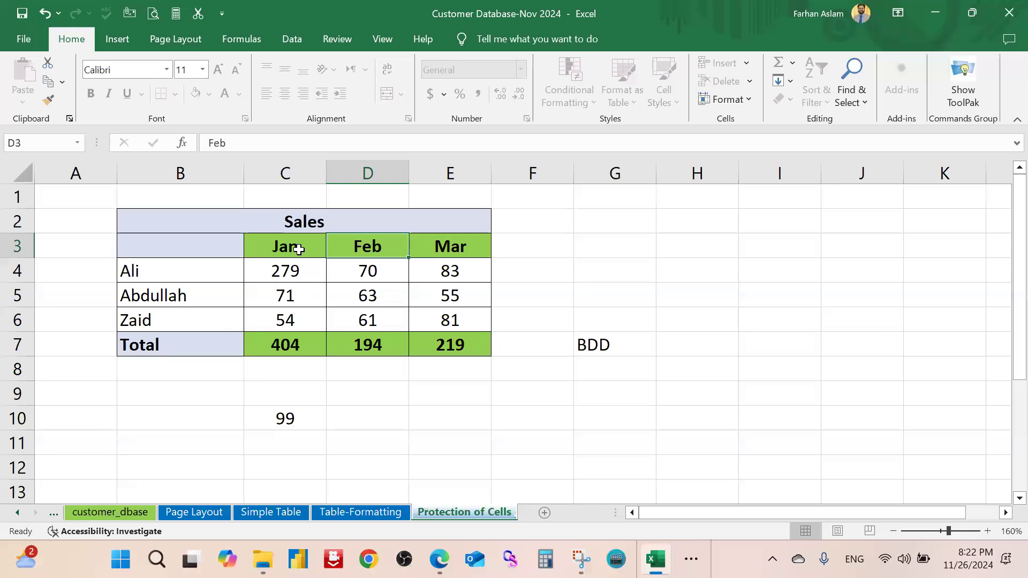
{"action": "double_click", "coordinate": [298, 249]}
{"action": "left_click", "coordinate": [521, 321]}
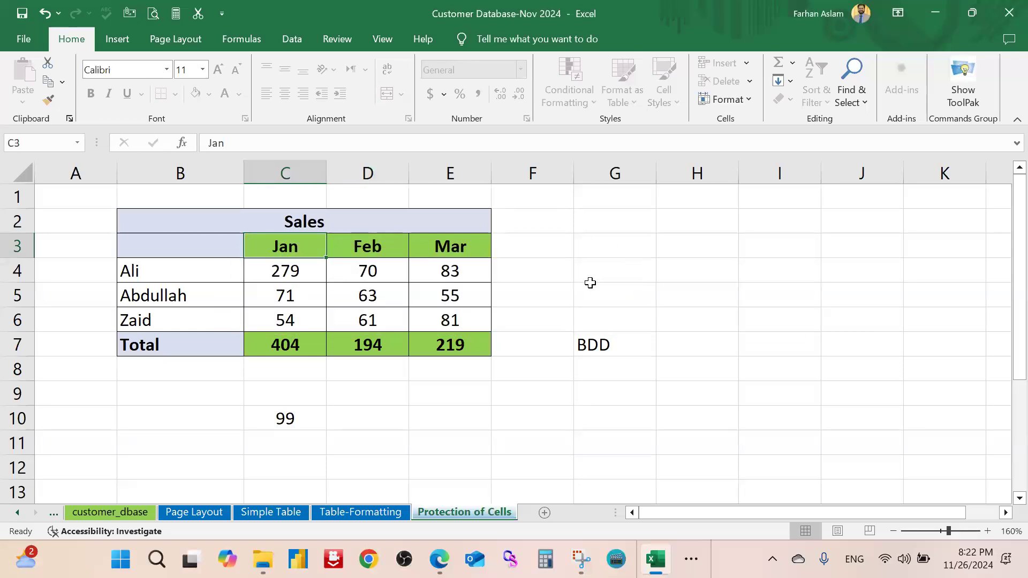
{"action": "left_click", "coordinate": [590, 283]}
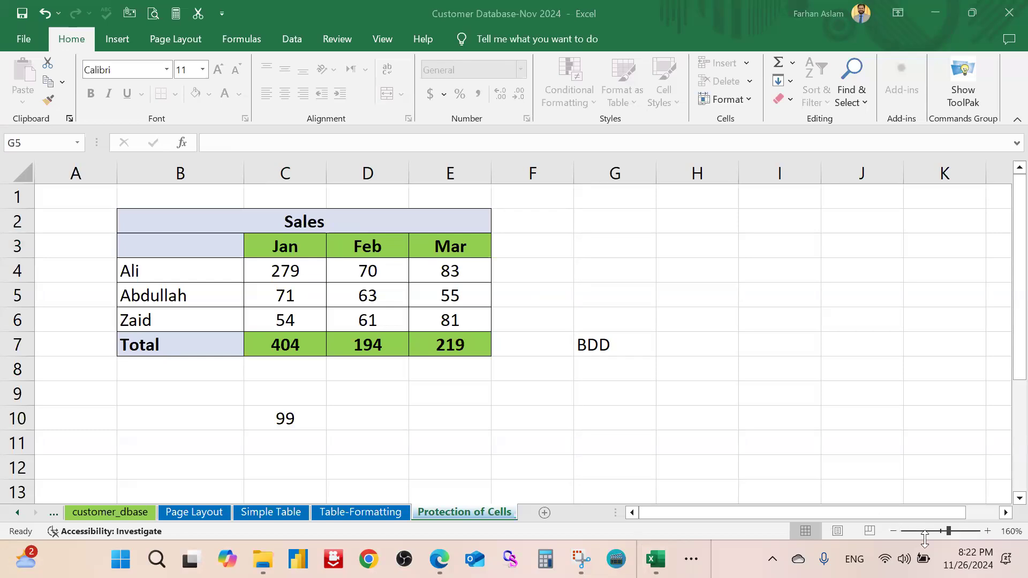
{"action": "left_click", "coordinate": [889, 542]}
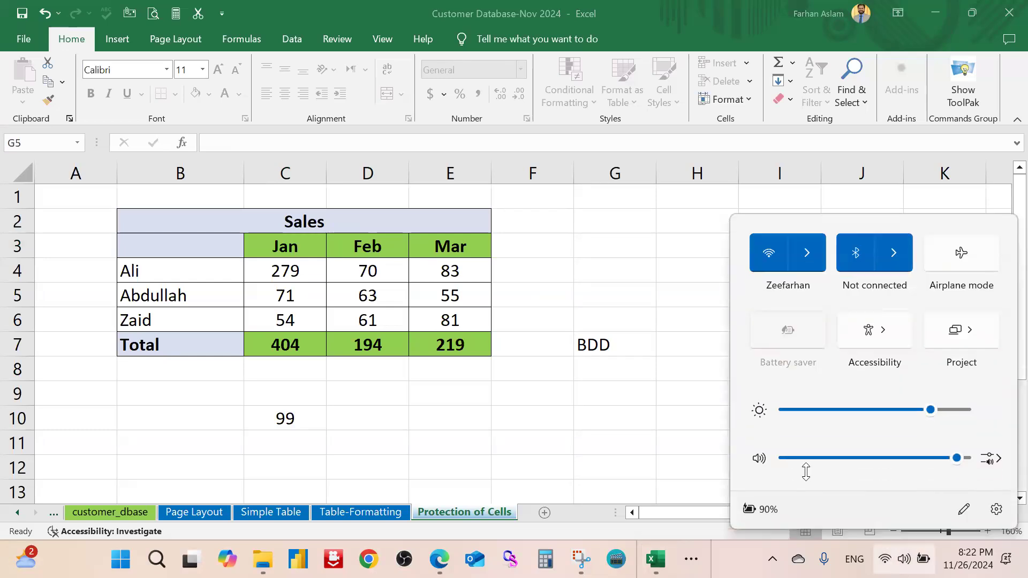
{"action": "left_click", "coordinate": [439, 413]}
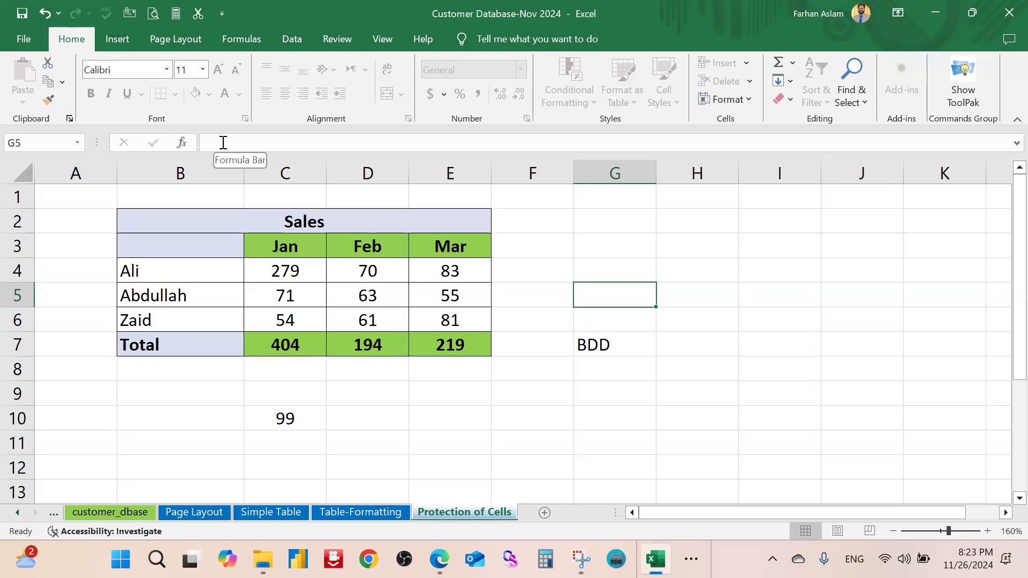
Review the Formulas page in Excel Options and close it without changes
{"action": "left_click", "coordinate": [30, 45]}
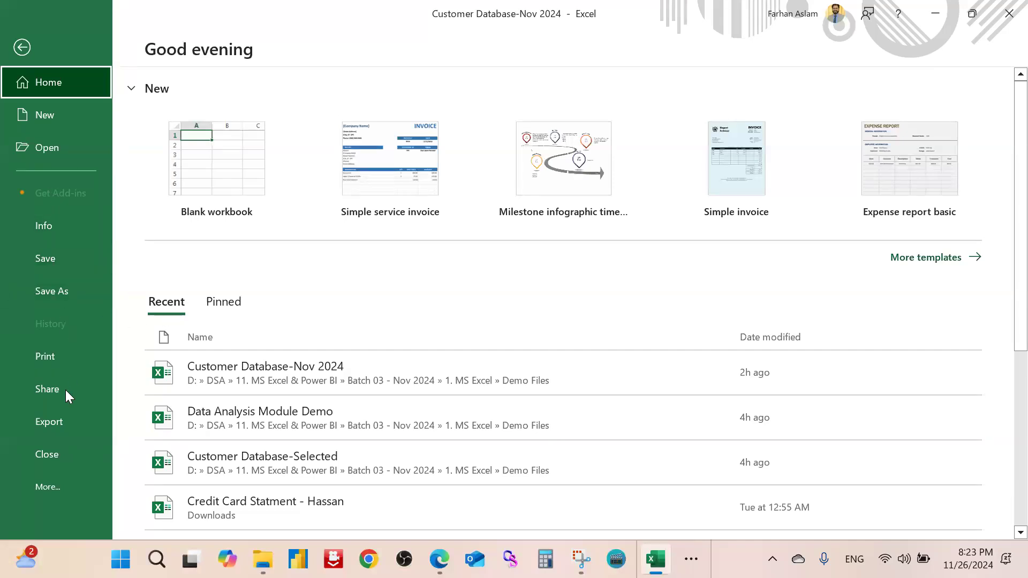
{"action": "left_click", "coordinate": [64, 487]}
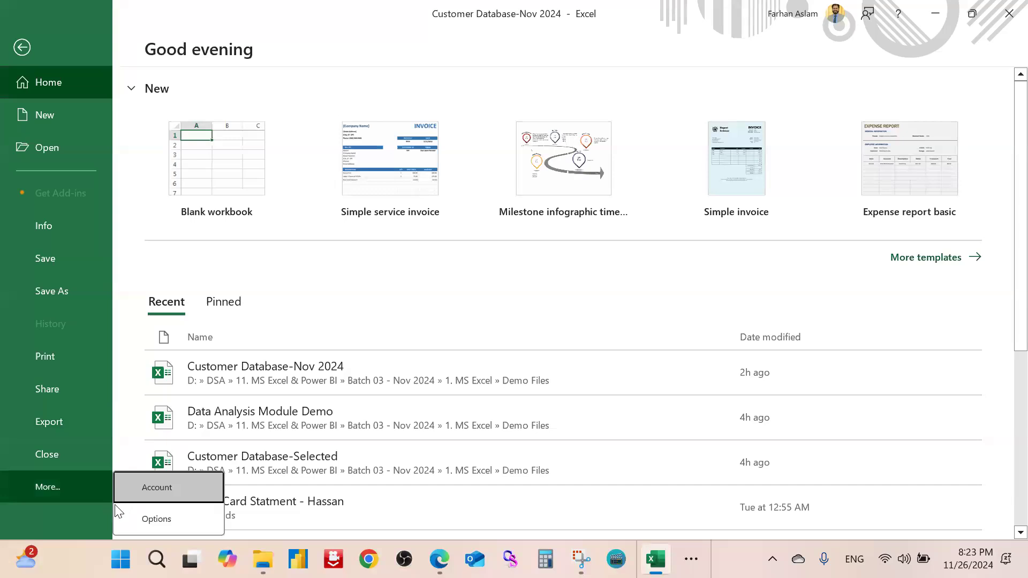
{"action": "left_click", "coordinate": [151, 518]}
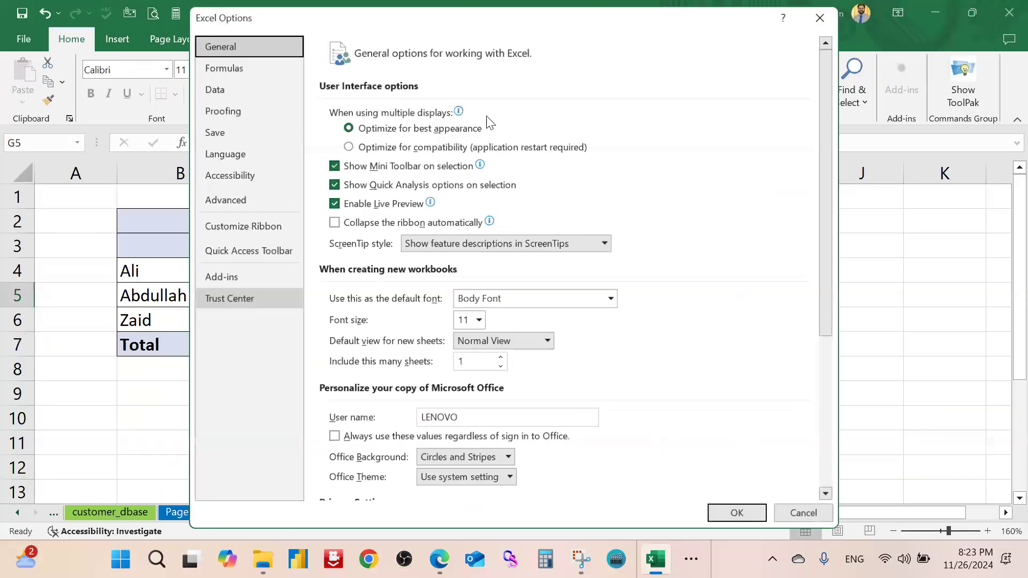
{"action": "left_click", "coordinate": [229, 62]}
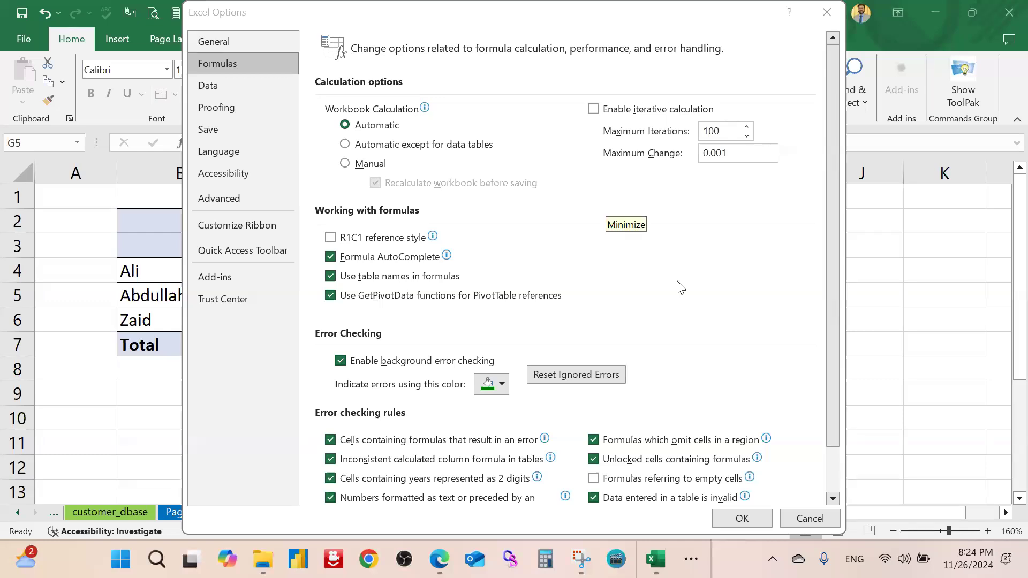
{"action": "left_click", "coordinate": [829, 13]}
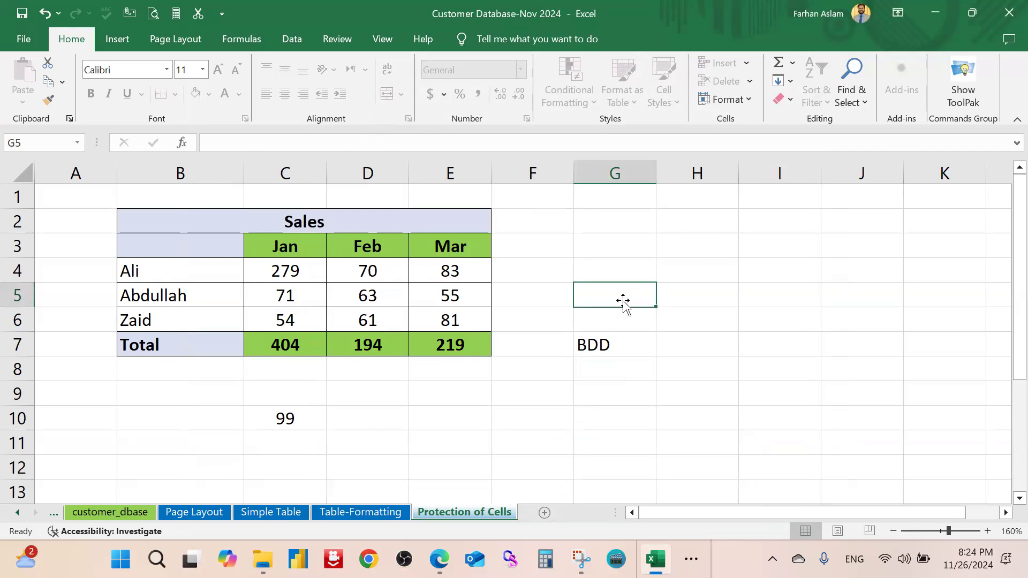
Select the Mar header E3 and Mar figure E5, then show the Review commands
{"action": "key", "text": "Left"}
{"action": "left_click", "coordinate": [448, 245]}
{"action": "left_click", "coordinate": [442, 289]}
{"action": "left_click", "coordinate": [339, 43]}
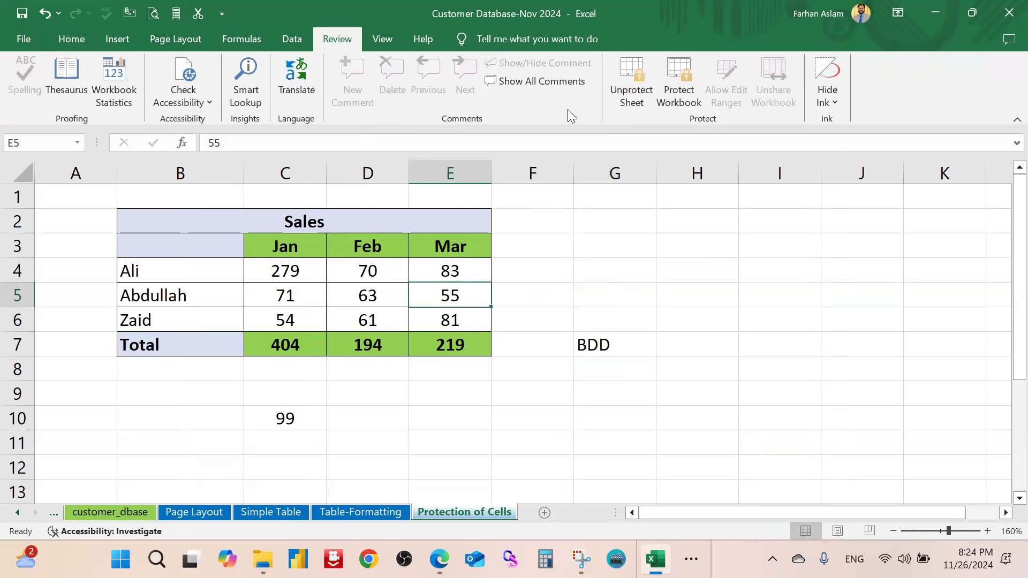
Select the Jan–Mar headers and unprotect the sheet with its password
{"action": "left_click", "coordinate": [525, 258]}
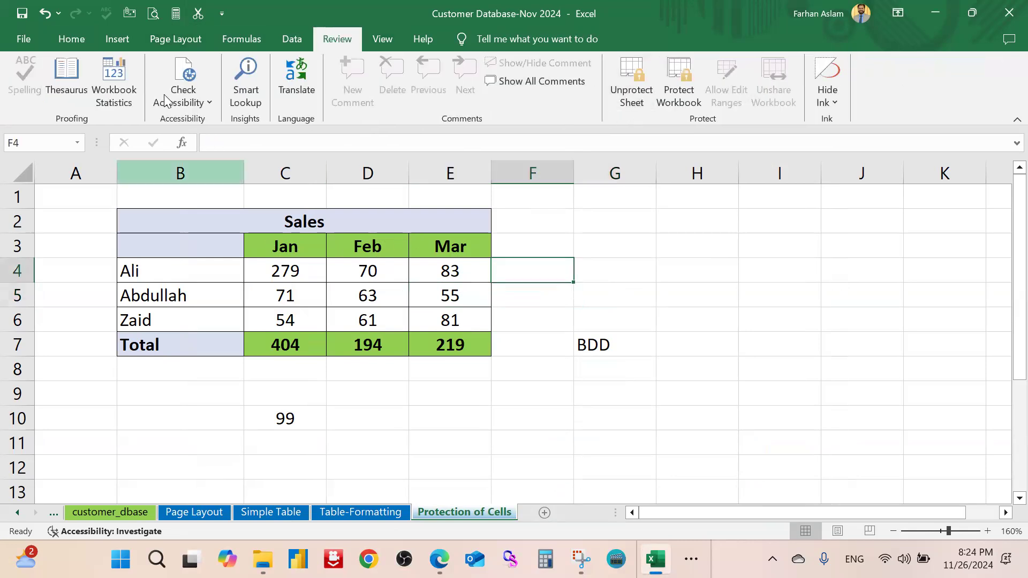
{"action": "left_click", "coordinate": [74, 39]}
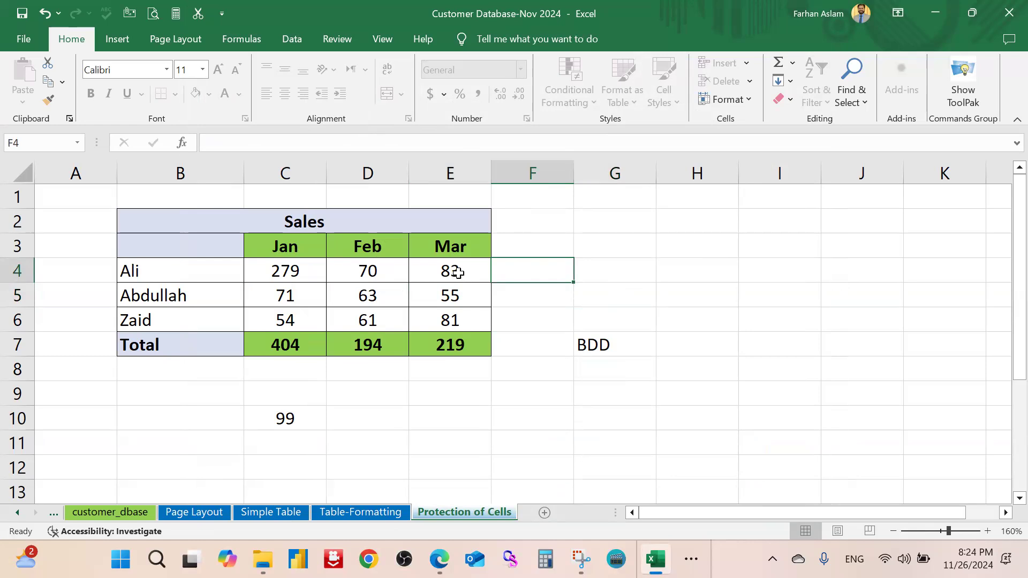
{"action": "left_click_drag", "start_coordinate": [298, 252], "coordinate": [471, 255]}
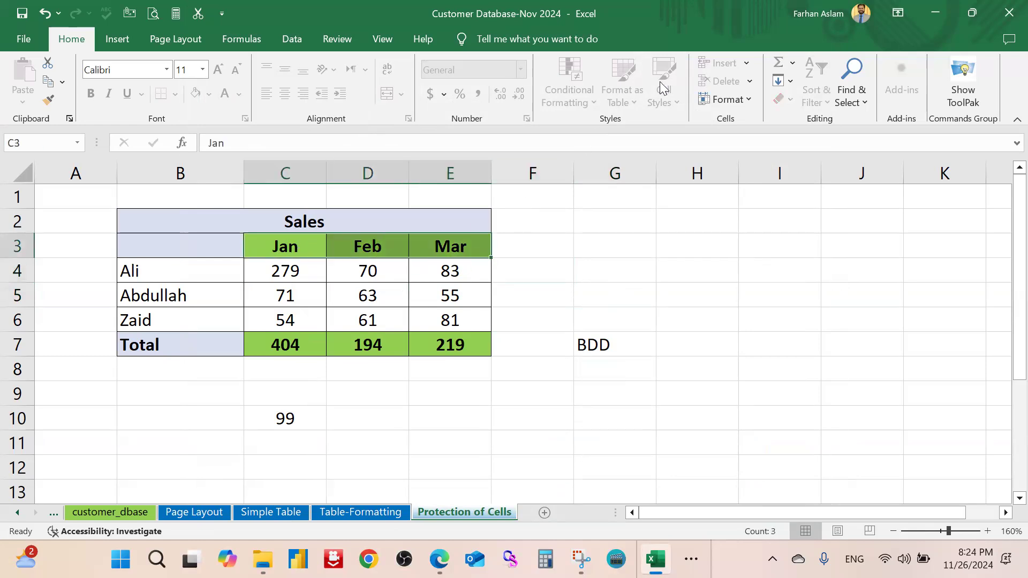
{"action": "left_click", "coordinate": [342, 40]}
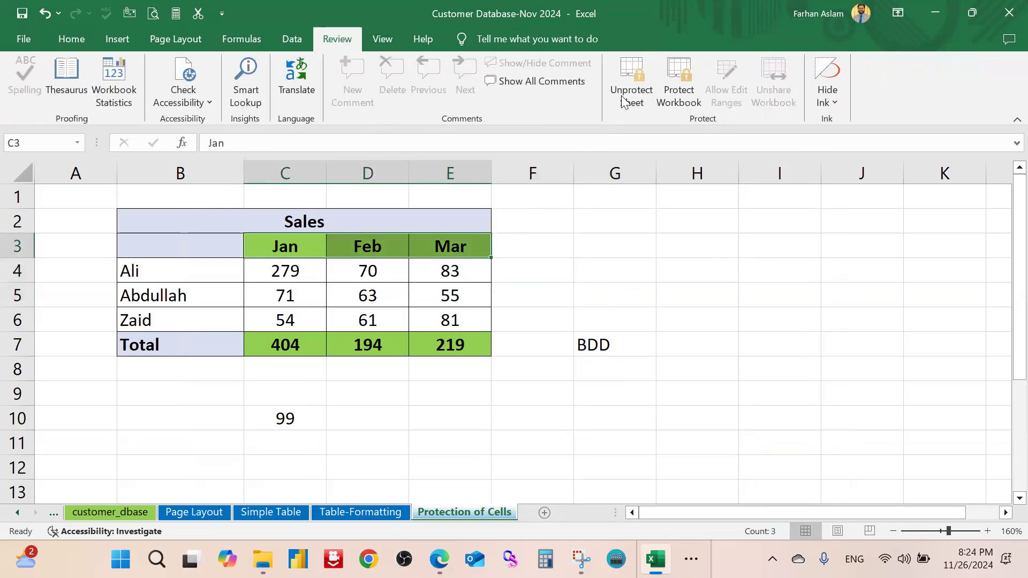
{"action": "left_click", "coordinate": [632, 83]}
{"action": "type", "text": "123"}
{"action": "left_click", "coordinate": [651, 350]}
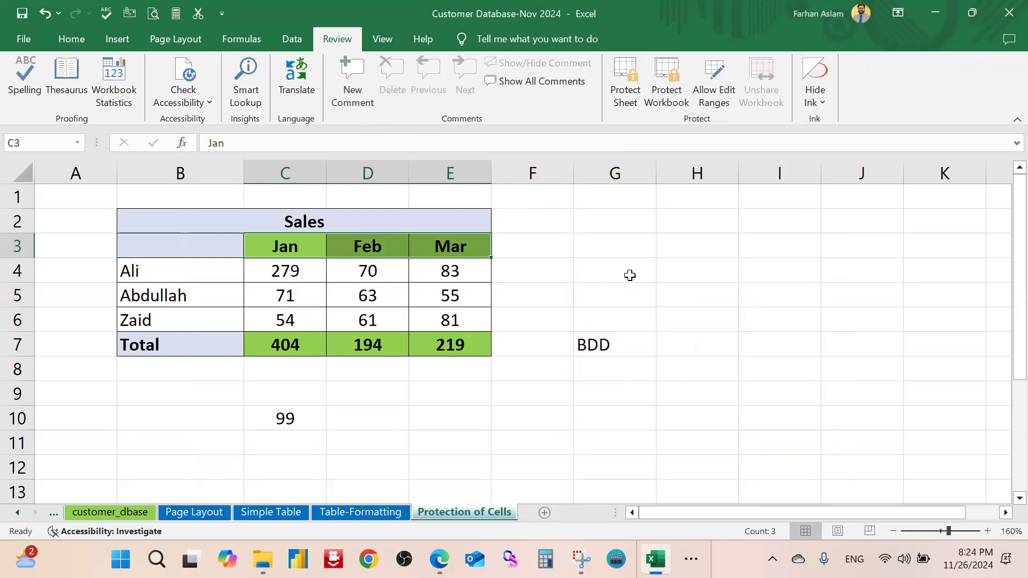
Reselect the Jan–Mar headers, then select the Feb figure 63 in D5
{"action": "left_click", "coordinate": [663, 271]}
{"action": "left_click", "coordinate": [79, 42]}
{"action": "left_click", "coordinate": [507, 253]}
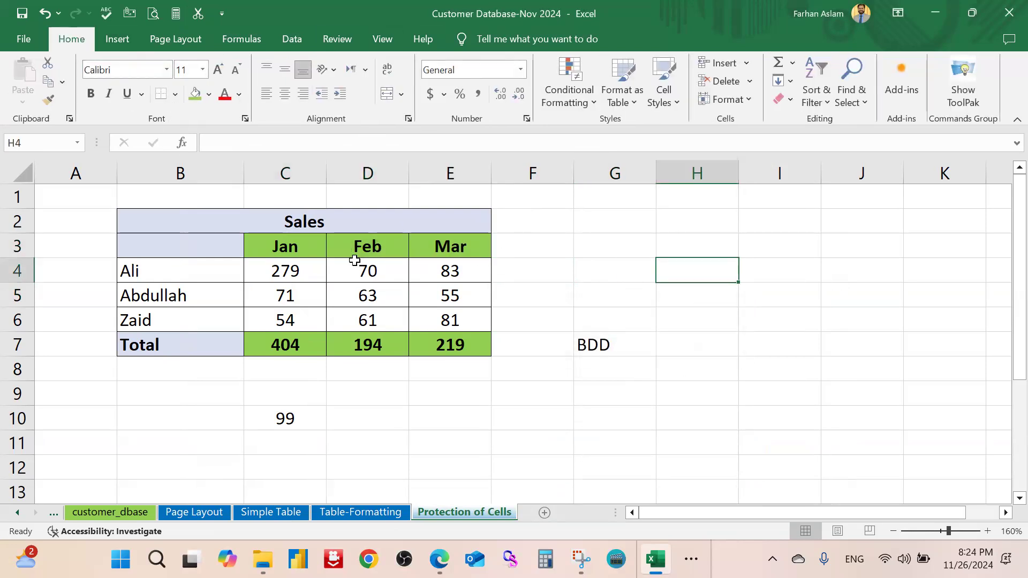
{"action": "left_click_drag", "start_coordinate": [314, 248], "coordinate": [443, 246]}
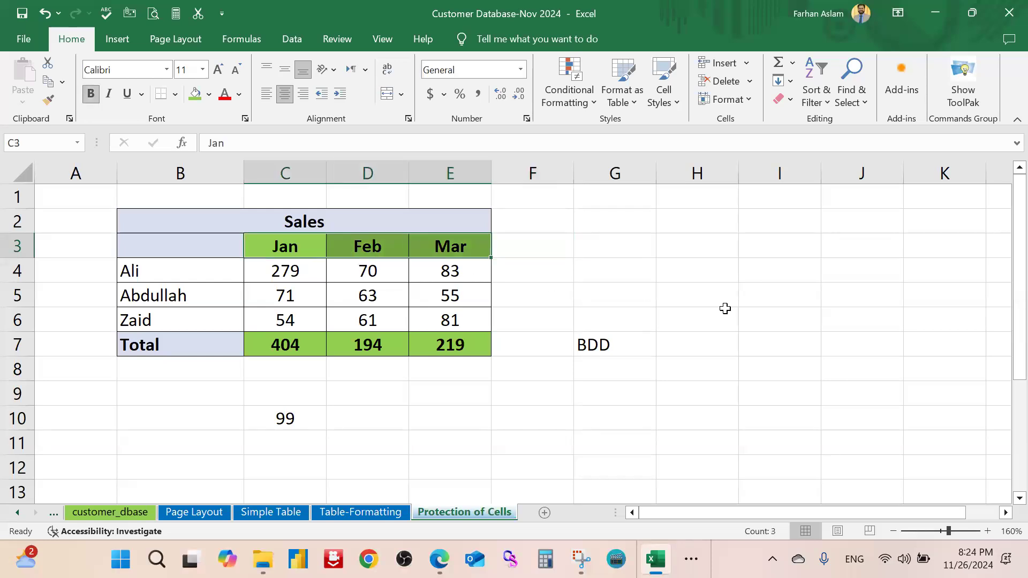
{"action": "left_click", "coordinate": [629, 323]}
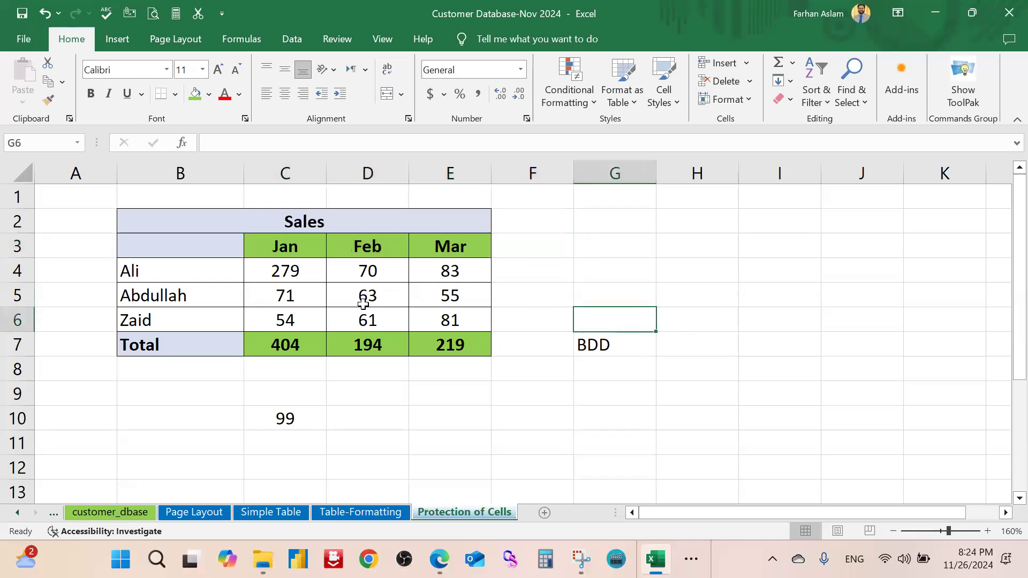
{"action": "left_click", "coordinate": [367, 295]}
Turn on Hidden for D5 in Format Cells Protection, close it, and select totals C7:E7
{"action": "key", "text": "ctrl+1"}
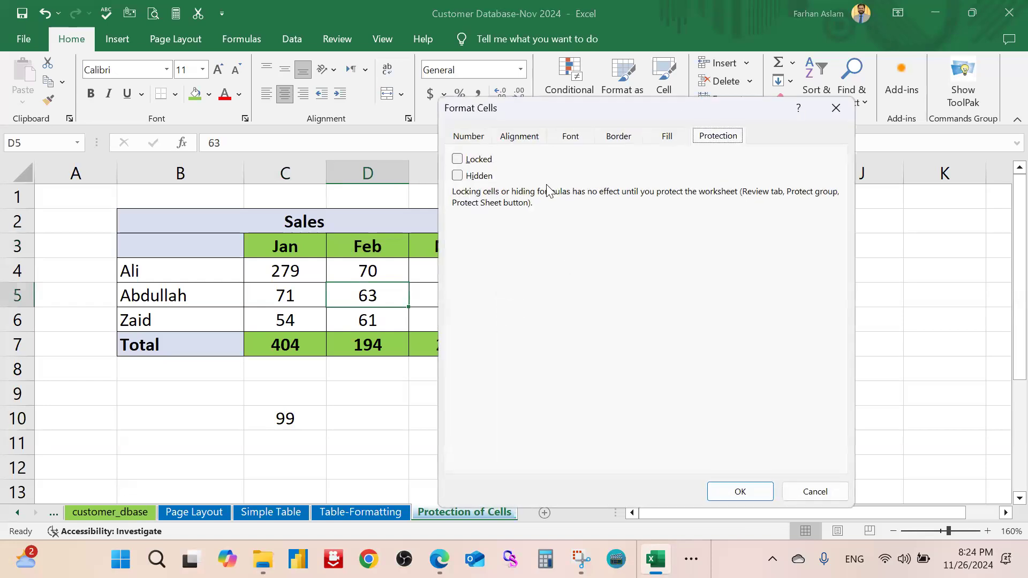
{"action": "left_click_drag", "start_coordinate": [557, 100], "coordinate": [669, 101]}
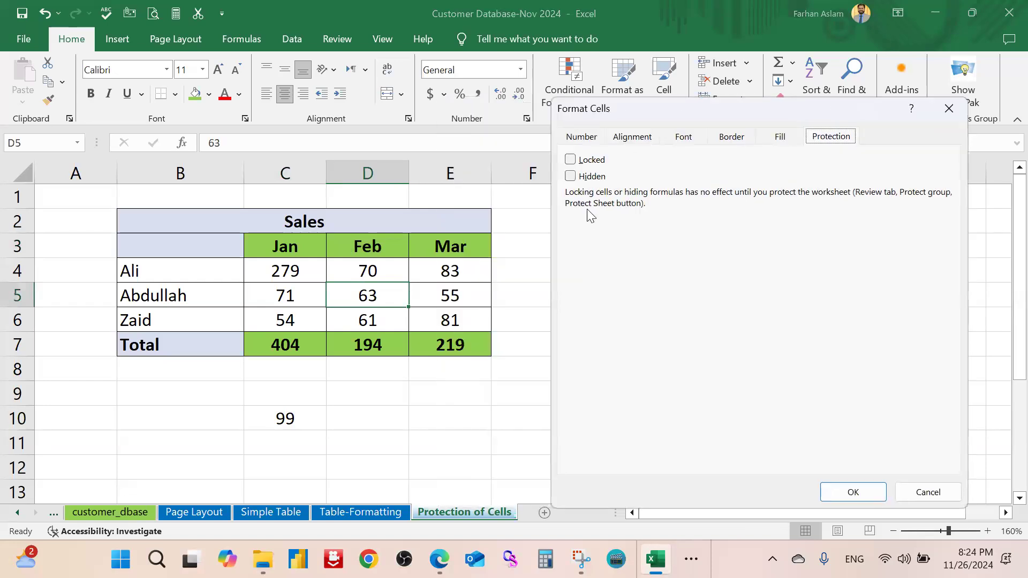
{"action": "left_click", "coordinate": [570, 176]}
{"action": "left_click", "coordinate": [570, 175]}
{"action": "left_click_drag", "start_coordinate": [746, 107], "coordinate": [726, 71]}
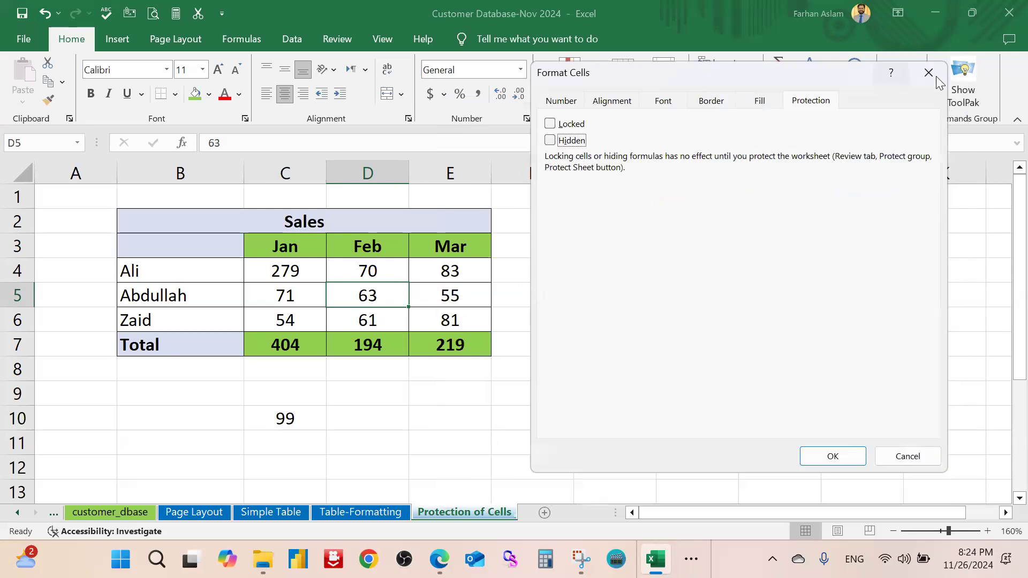
{"action": "left_click", "coordinate": [550, 140]}
{"action": "left_click", "coordinate": [927, 73]}
{"action": "left_click_drag", "start_coordinate": [261, 344], "coordinate": [437, 340]}
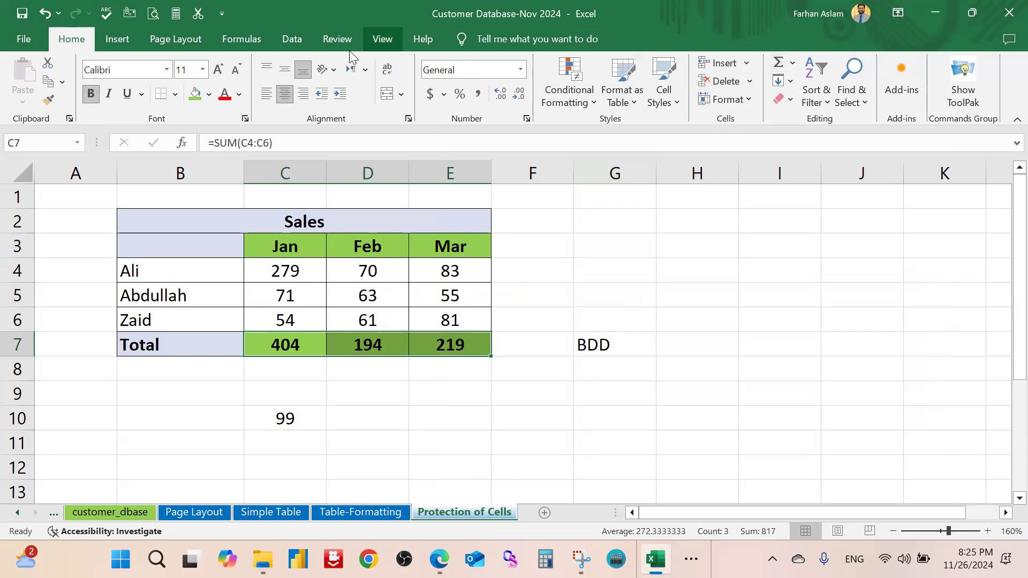
Set the totals C7:E7 to both Locked and Hidden
{"action": "left_click", "coordinate": [337, 39]}
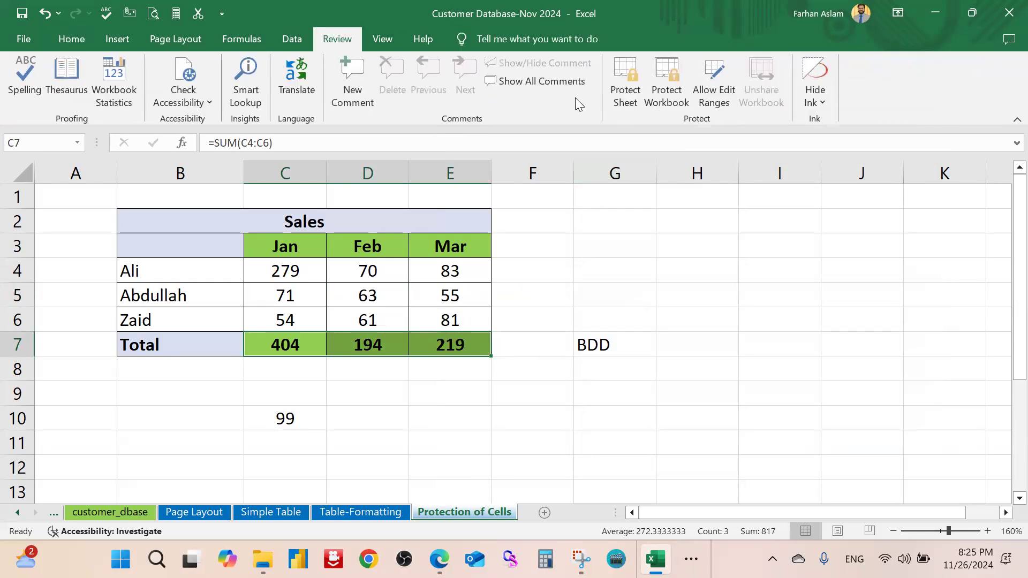
{"action": "right_click", "coordinate": [466, 350]}
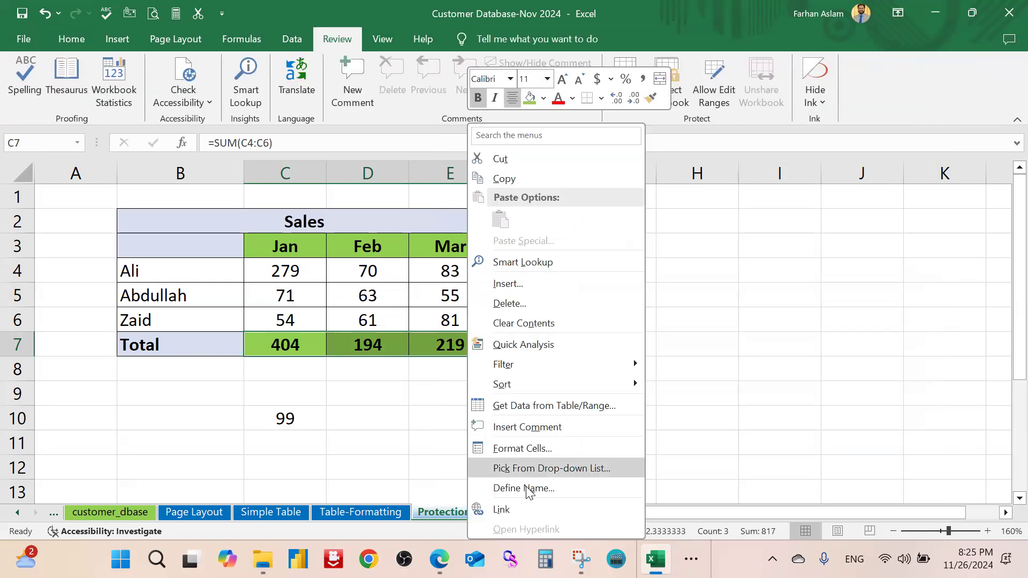
{"action": "left_click", "coordinate": [522, 449]}
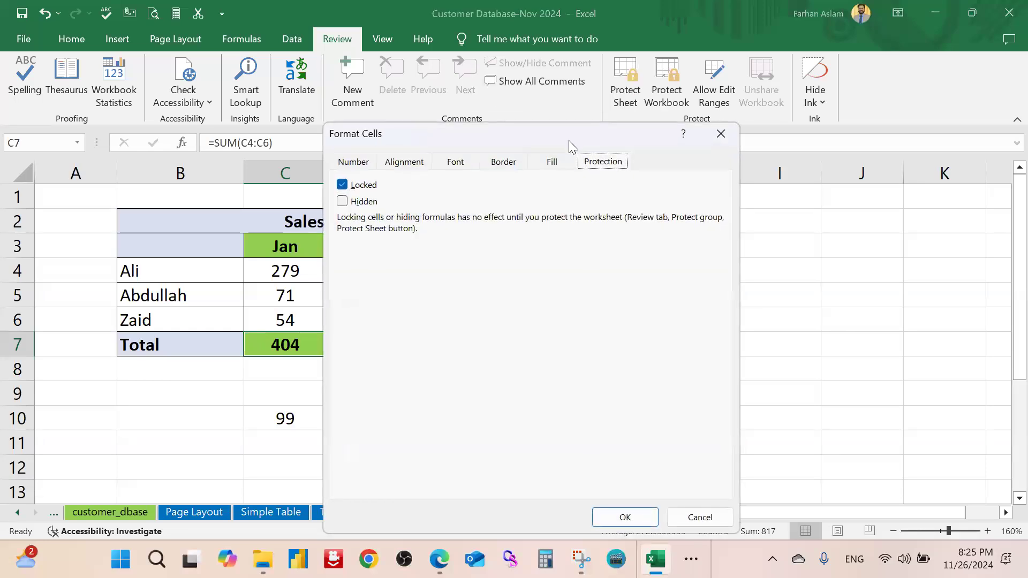
{"action": "left_click_drag", "start_coordinate": [642, 135], "coordinate": [861, 99]}
{"action": "left_click", "coordinate": [561, 166]}
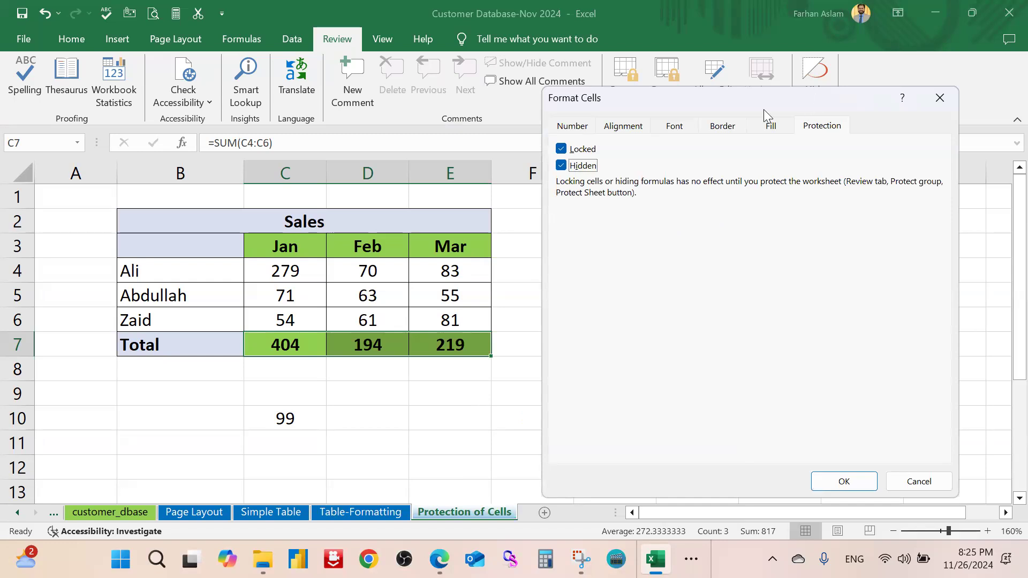
{"action": "left_click_drag", "start_coordinate": [763, 109], "coordinate": [709, 44]}
{"action": "left_click", "coordinate": [792, 420]}
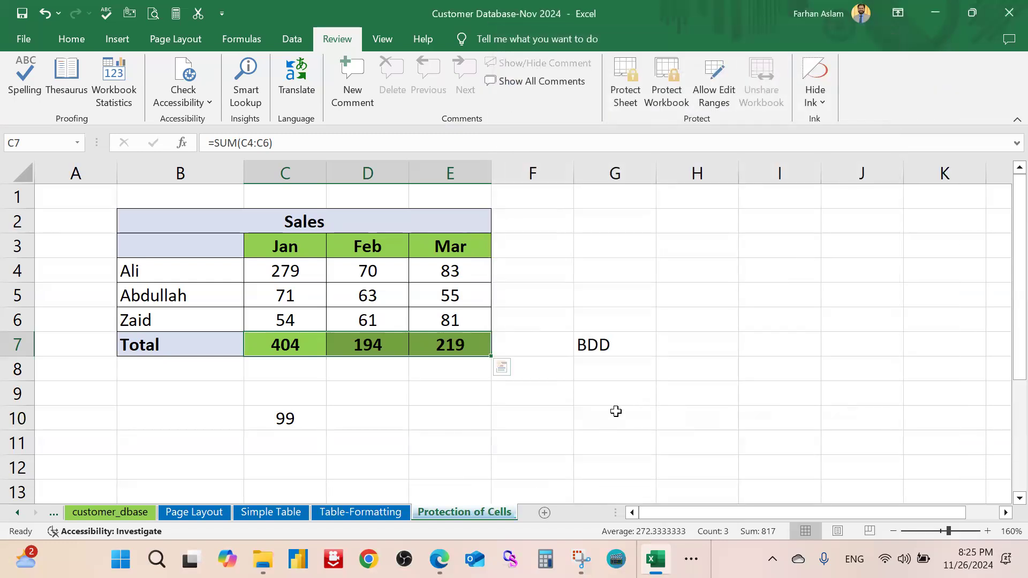
Check the SUM formulas in D7 and C7, then reselect the three totals
{"action": "left_click", "coordinate": [609, 413]}
{"action": "left_click", "coordinate": [367, 345]}
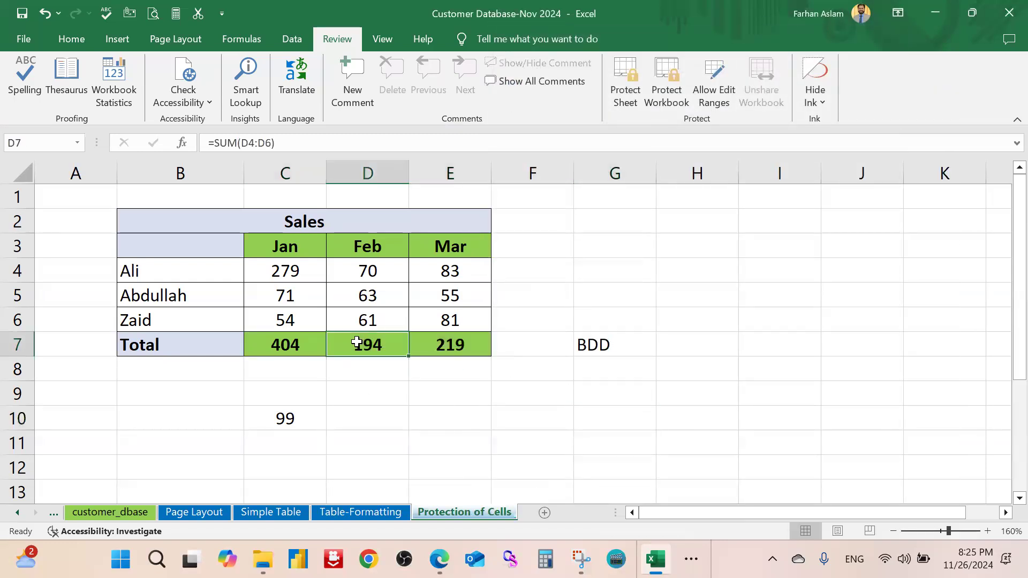
{"action": "left_click", "coordinate": [288, 344]}
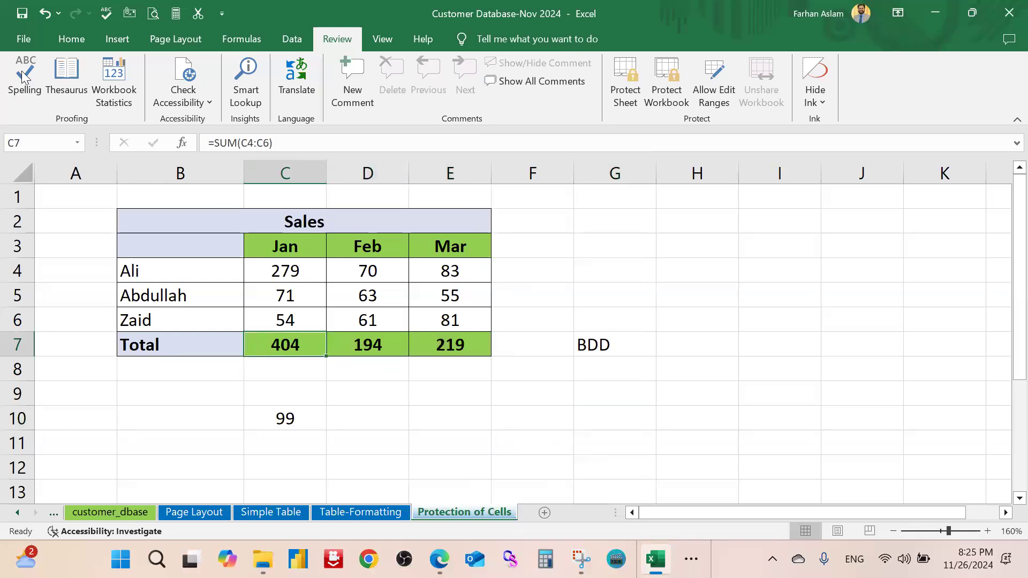
{"action": "left_click", "coordinate": [72, 40]}
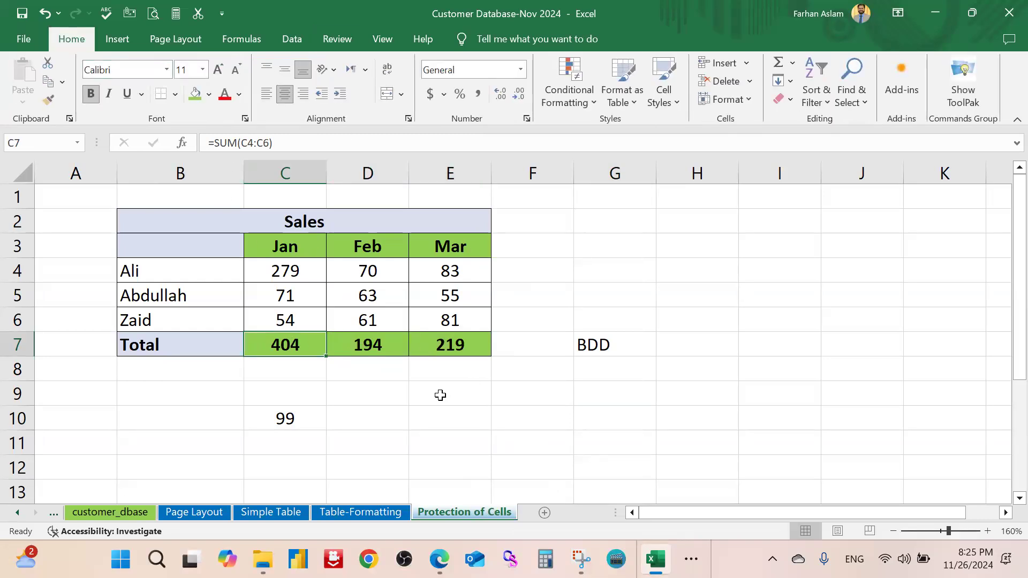
{"action": "left_click", "coordinate": [438, 395]}
{"action": "left_click_drag", "start_coordinate": [449, 344], "coordinate": [291, 338]}
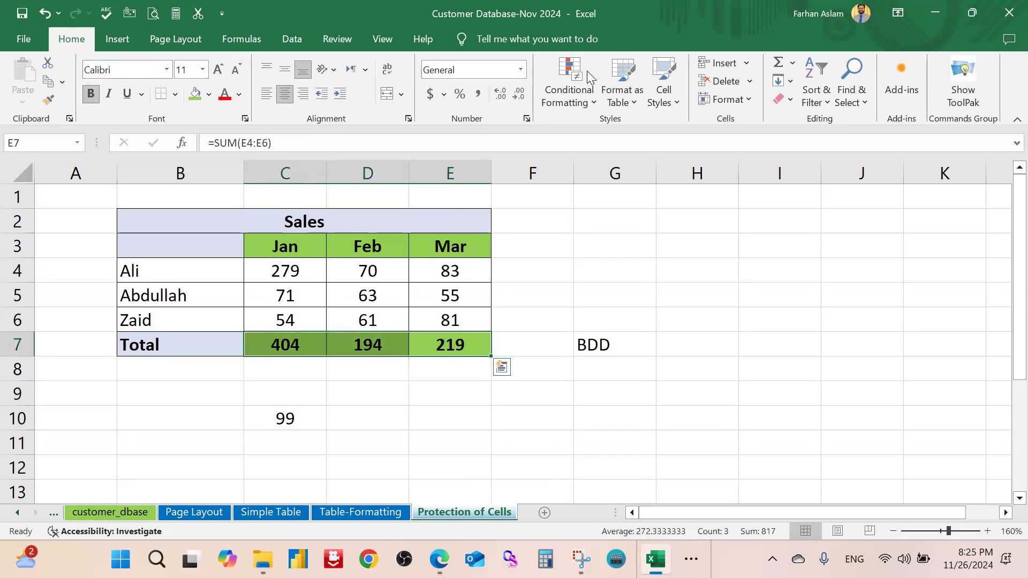
Protect the sheet with a password, confirming it a second time
{"action": "left_click", "coordinate": [338, 39]}
{"action": "left_click", "coordinate": [626, 73]}
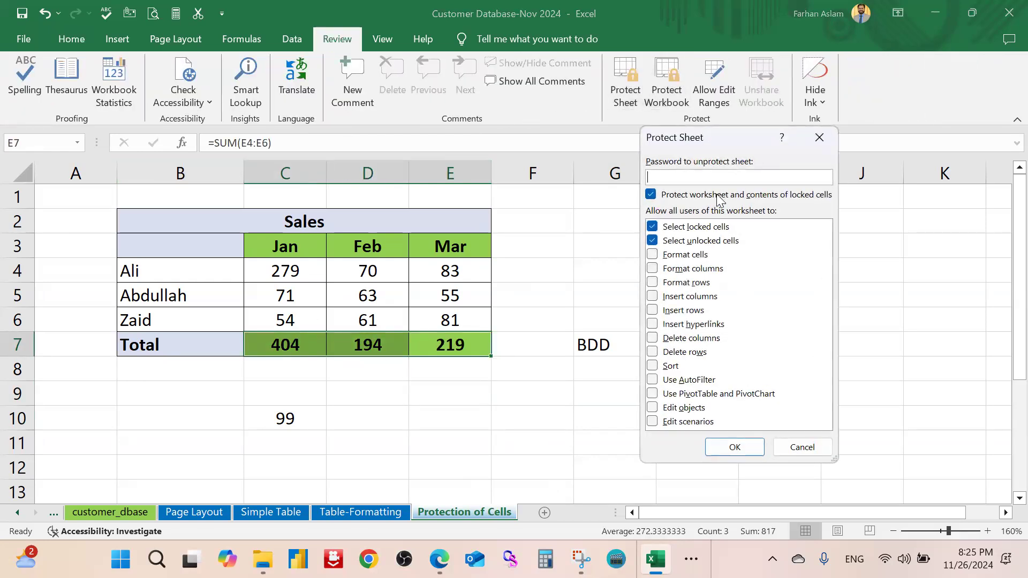
{"action": "type", "text": "123"}
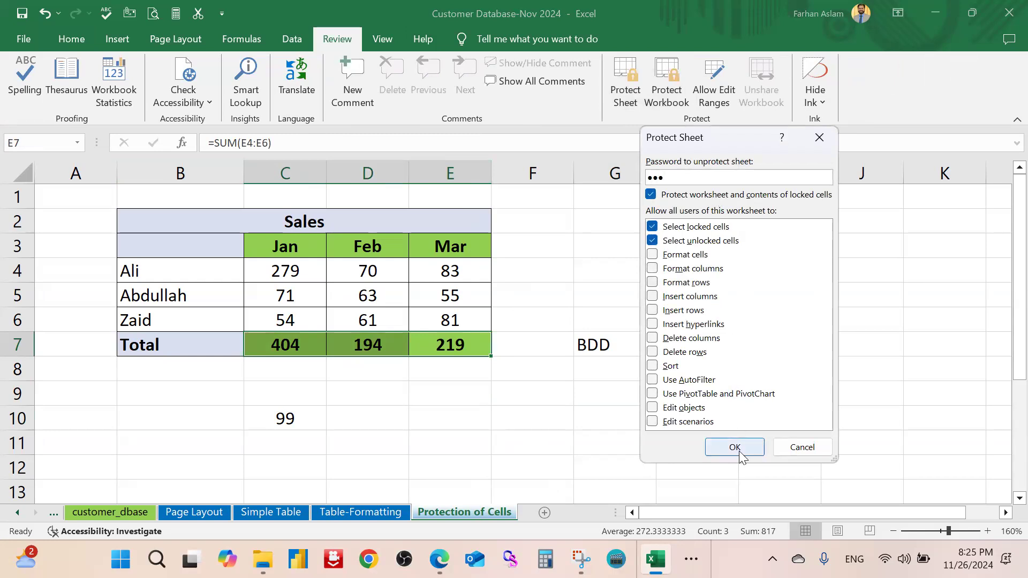
{"action": "left_click", "coordinate": [735, 447]}
{"action": "type", "text": "123"}
{"action": "left_click", "coordinate": [737, 351]}
{"action": "left_click", "coordinate": [629, 413]}
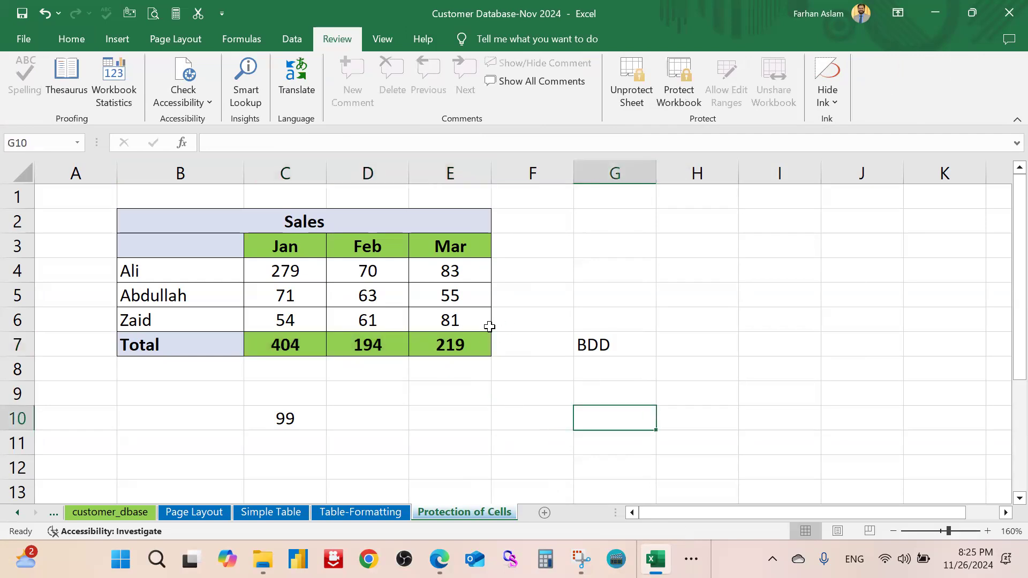
Try editing the Jan total C7 and header E3, dismissing each protected-sheet warning
{"action": "double_click", "coordinate": [296, 344]}
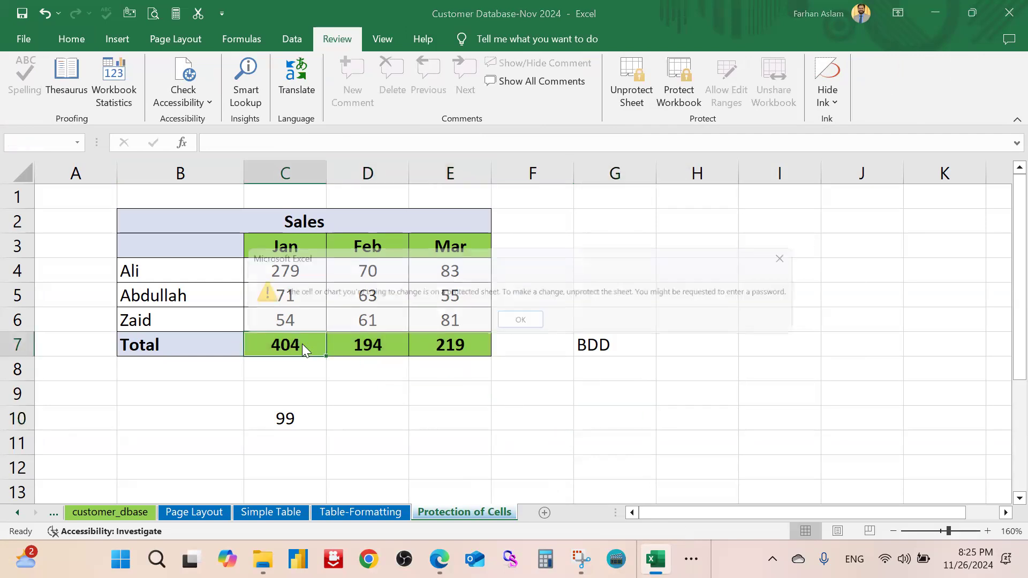
{"action": "left_click", "coordinate": [520, 322]}
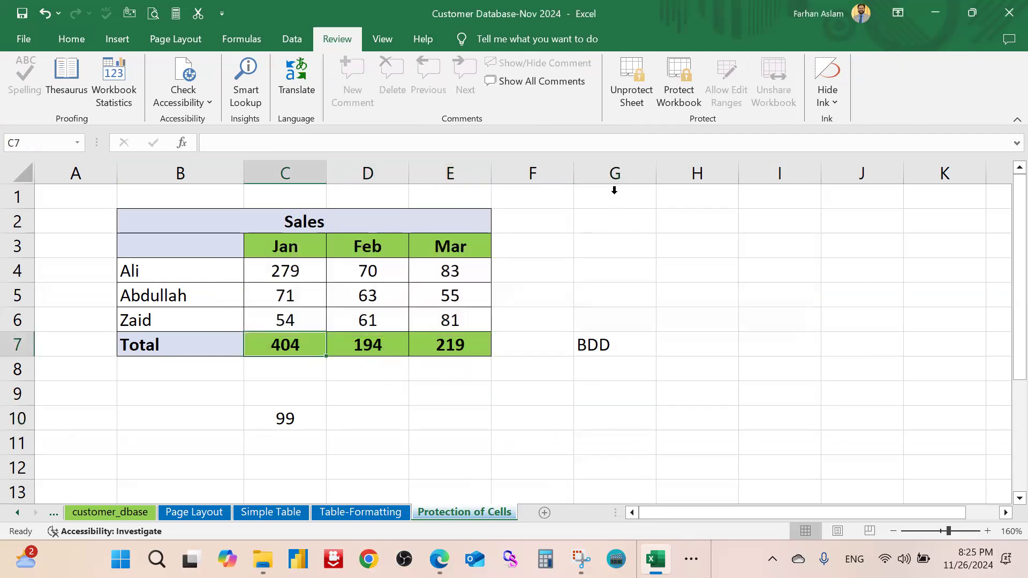
{"action": "left_click", "coordinate": [86, 42]}
{"action": "left_click", "coordinate": [613, 264]}
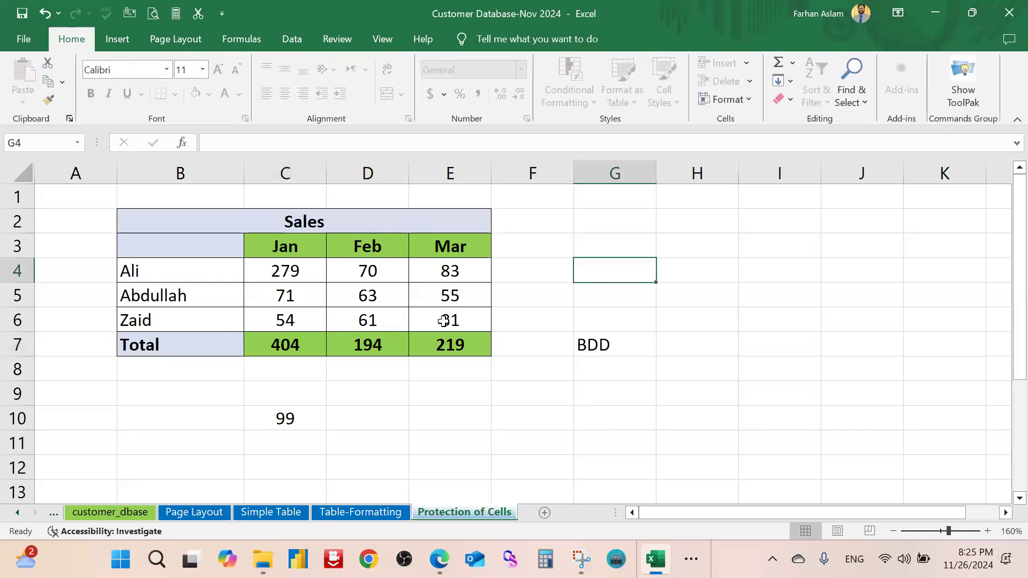
{"action": "left_click", "coordinate": [467, 345]}
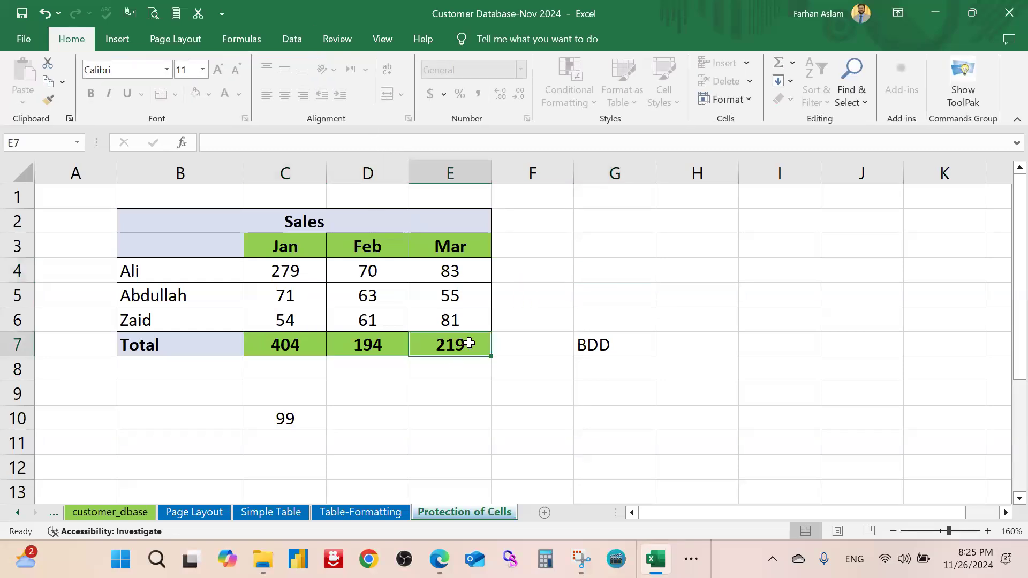
{"action": "double_click", "coordinate": [464, 249]}
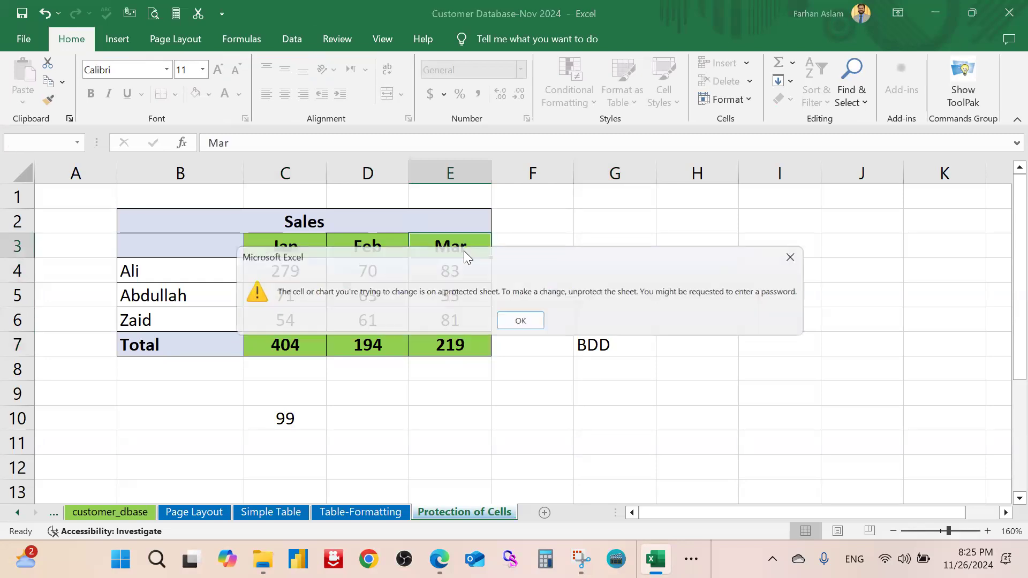
{"action": "left_click", "coordinate": [515, 324]}
{"action": "left_click", "coordinate": [589, 304]}
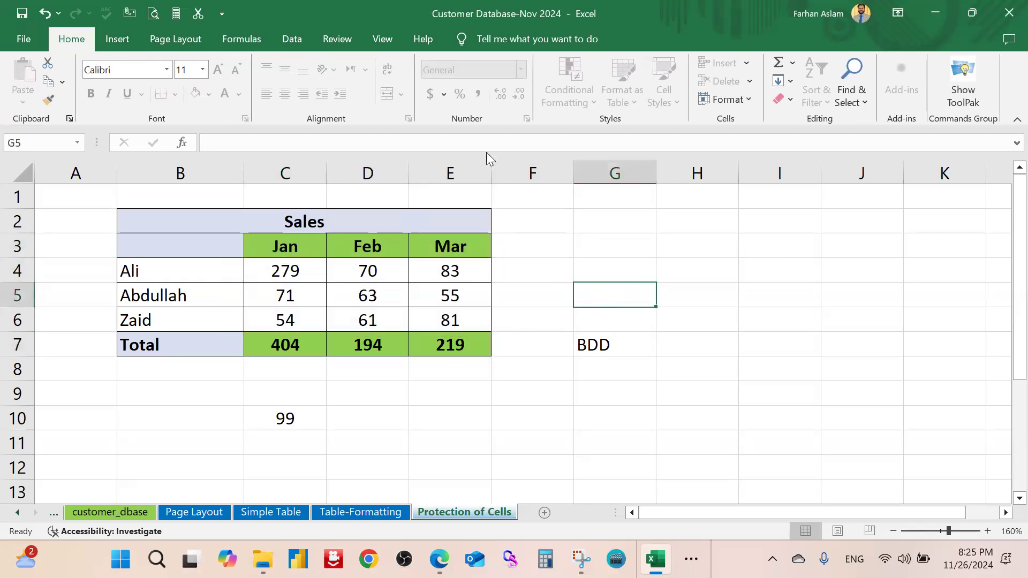
Bring up the Unprotect Sheet password prompt
{"action": "left_click", "coordinate": [378, 40]}
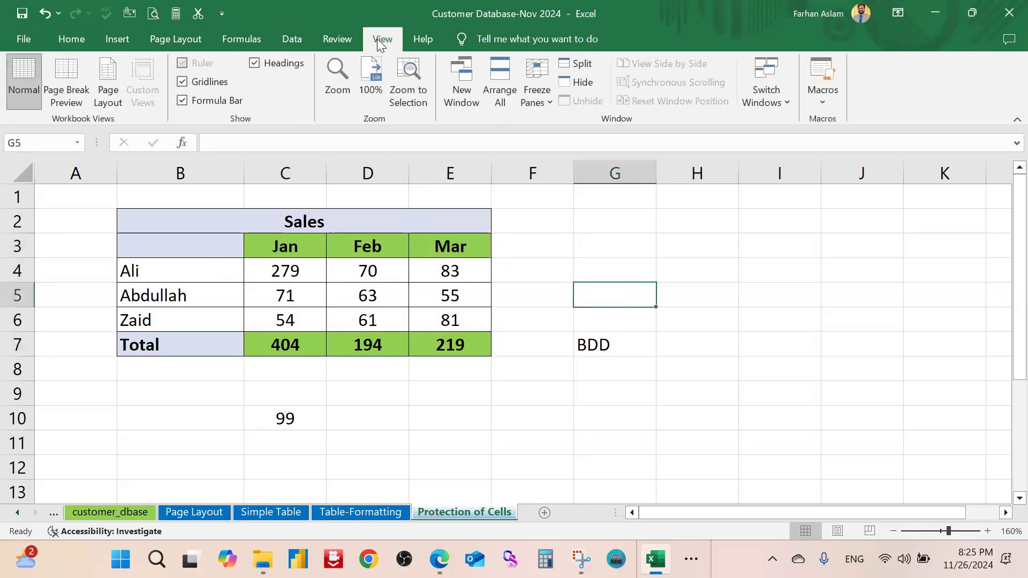
{"action": "left_click", "coordinate": [333, 42]}
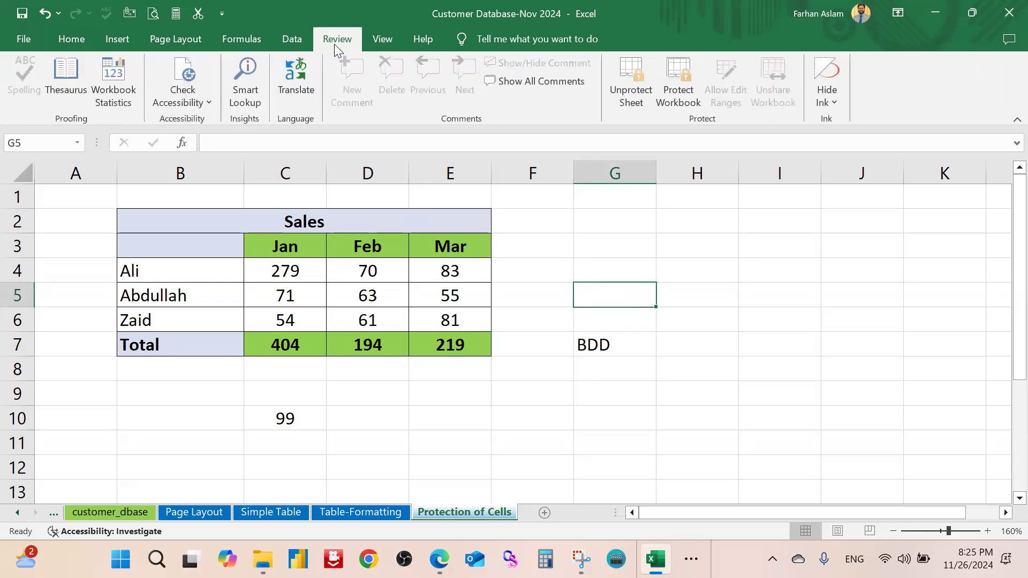
{"action": "left_click", "coordinate": [634, 78]}
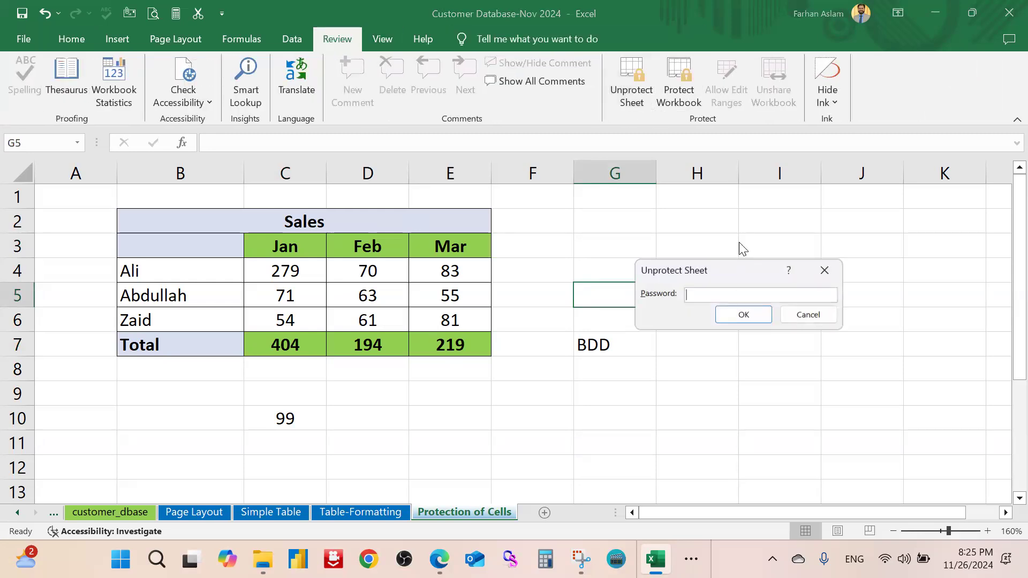
Unprotect the sheet with its password and inspect D5's protection settings without changes
{"action": "type", "text": "123"}
{"action": "left_click", "coordinate": [733, 315]}
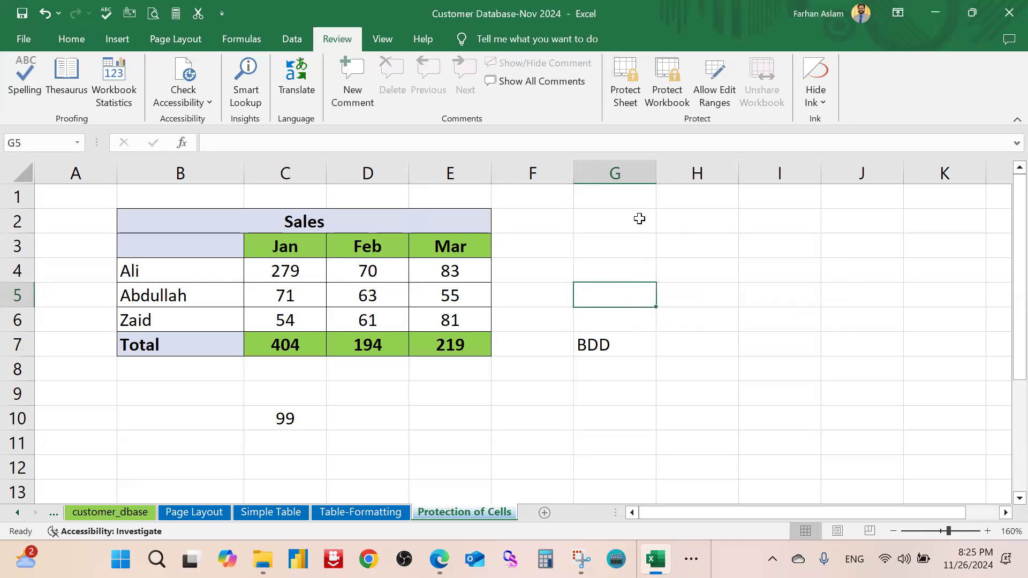
{"action": "right_click", "coordinate": [364, 292]}
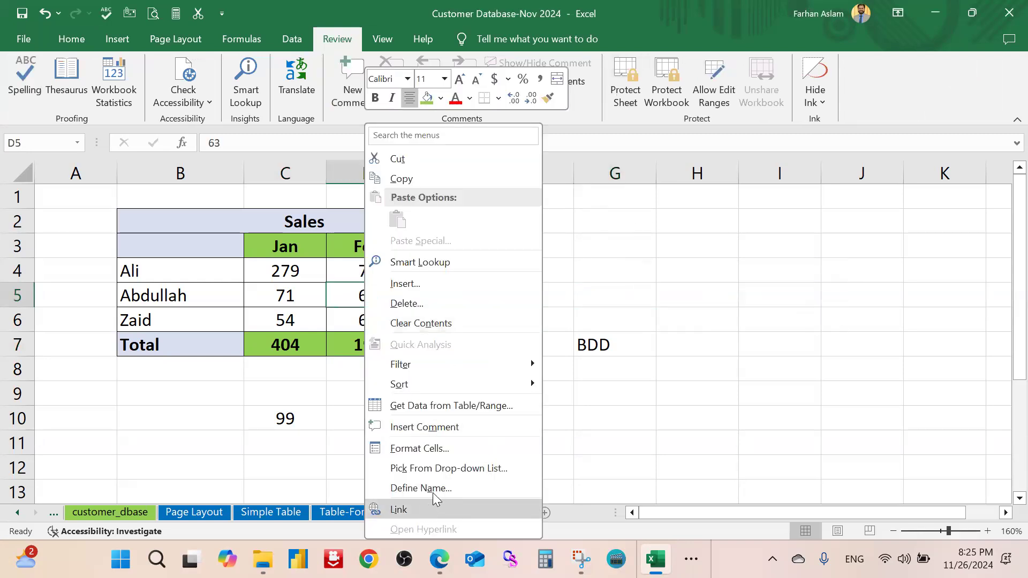
{"action": "left_click", "coordinate": [428, 448]}
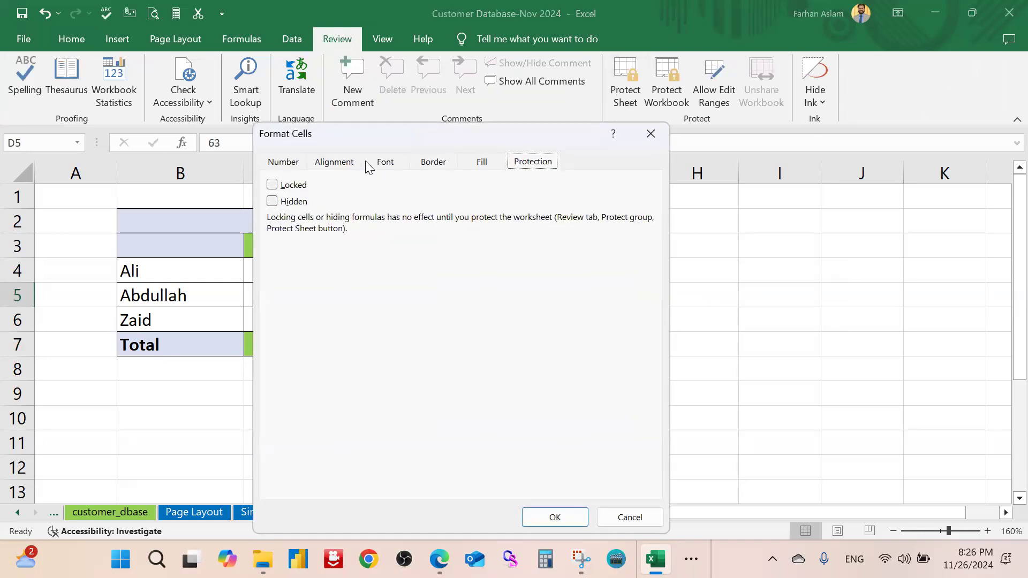
{"action": "left_click_drag", "start_coordinate": [414, 136], "coordinate": [680, 110]}
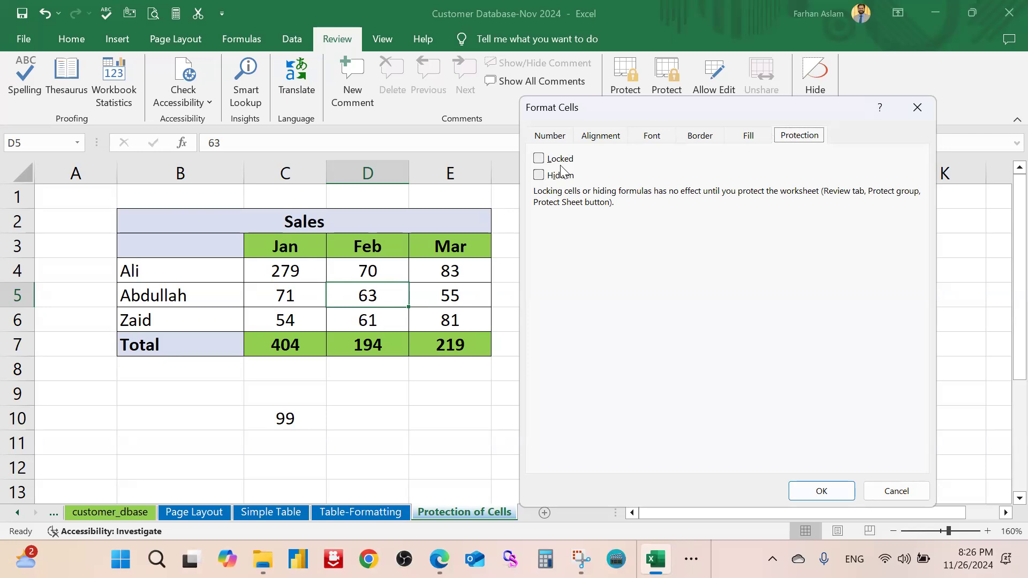
{"action": "left_click", "coordinate": [917, 107]}
Apply Locked and Hidden to the totals C7:E7, then select empty cell G5
{"action": "left_click_drag", "start_coordinate": [306, 344], "coordinate": [451, 345]}
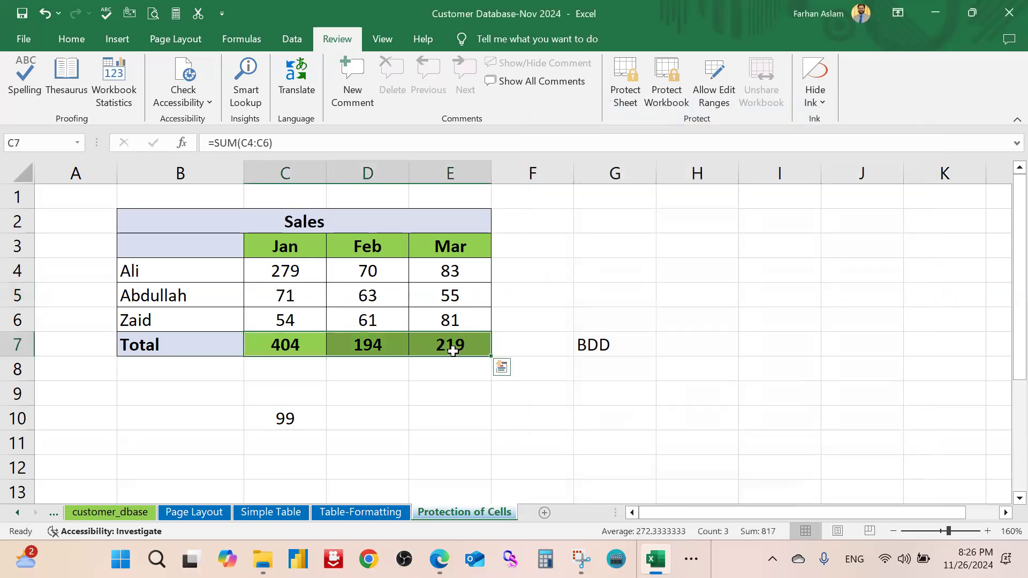
{"action": "right_click", "coordinate": [456, 344]}
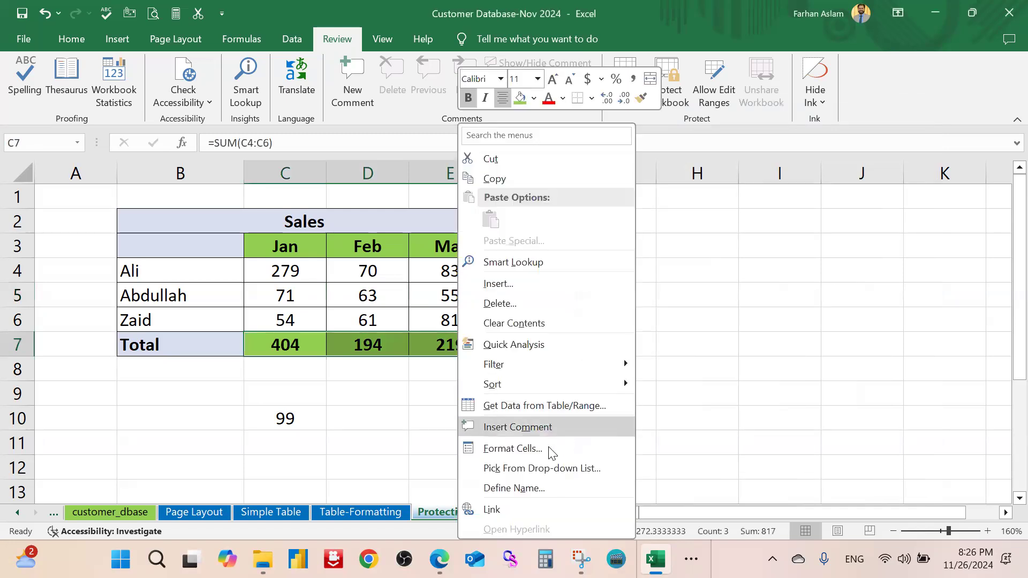
{"action": "left_click", "coordinate": [552, 448]}
{"action": "left_click_drag", "start_coordinate": [500, 129], "coordinate": [739, 102]}
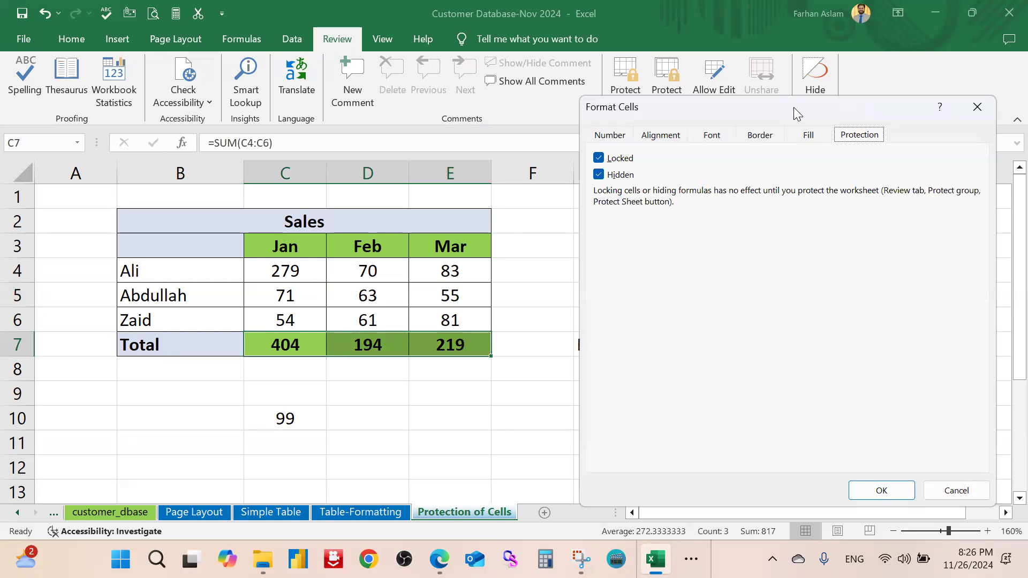
{"action": "left_click_drag", "start_coordinate": [793, 107], "coordinate": [632, 52]}
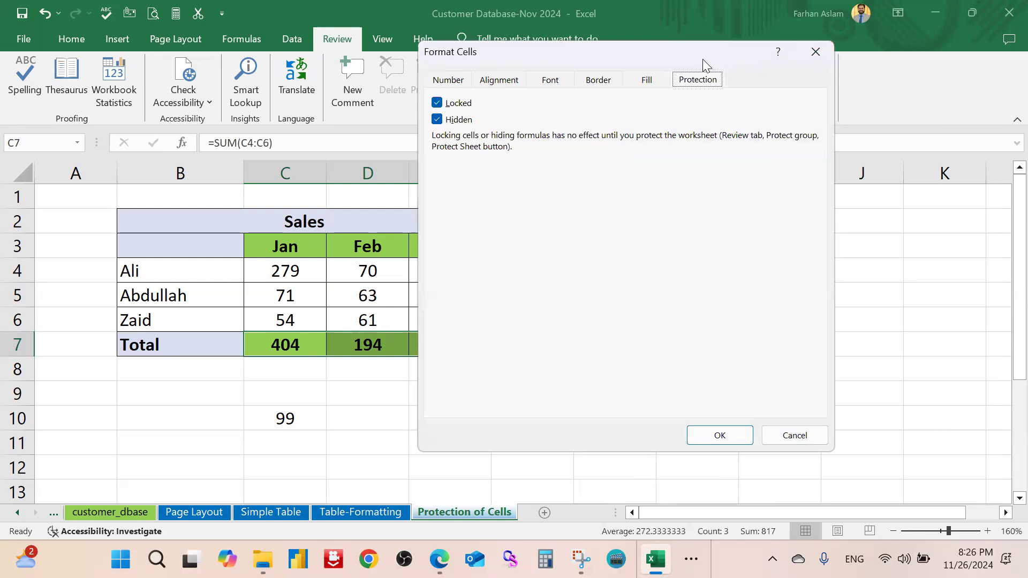
{"action": "left_click_drag", "start_coordinate": [702, 59], "coordinate": [795, 65]}
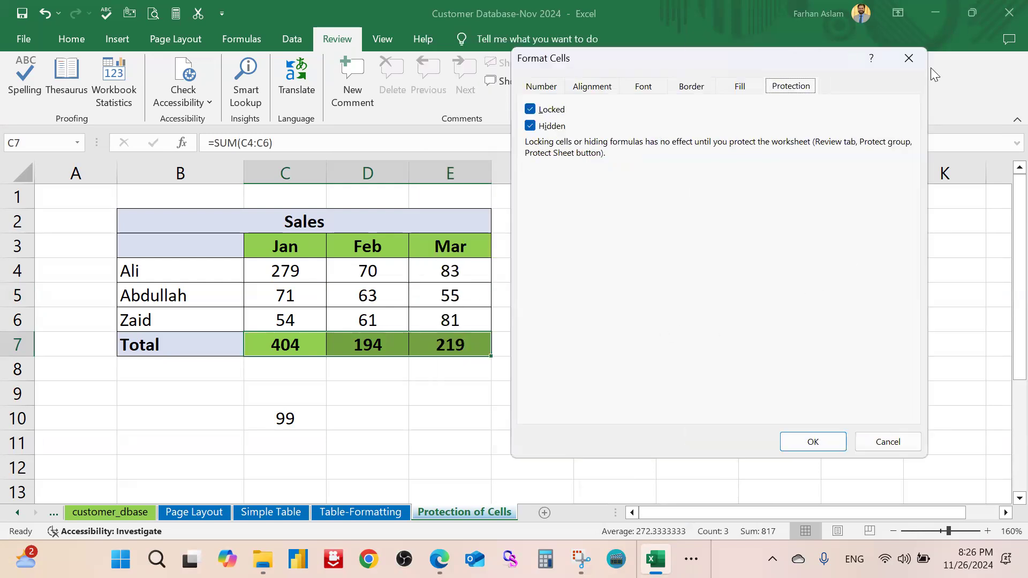
{"action": "left_click", "coordinate": [913, 58]}
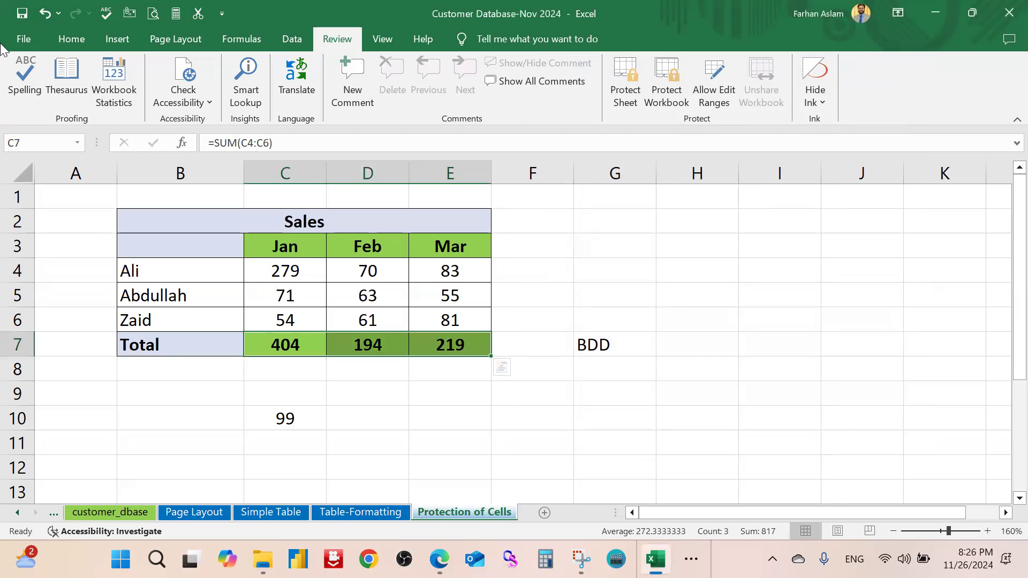
{"action": "left_click", "coordinate": [71, 38]}
{"action": "left_click", "coordinate": [607, 294]}
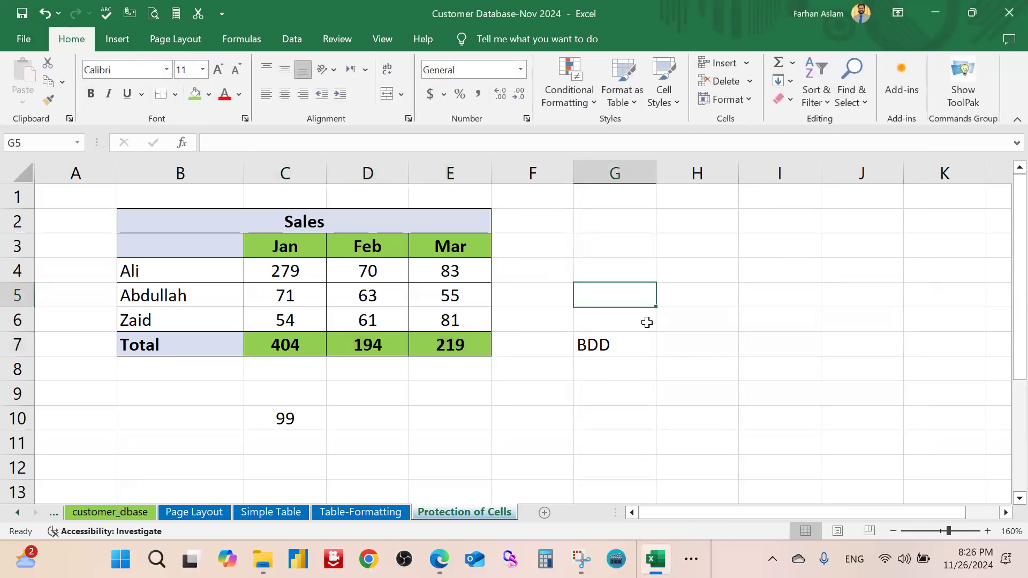
Clear the stray BDD from G7 and 99 from C10 by filling blank cells over them
{"action": "left_click_drag", "start_coordinate": [656, 309], "coordinate": [652, 385]}
{"action": "left_click", "coordinate": [538, 377]}
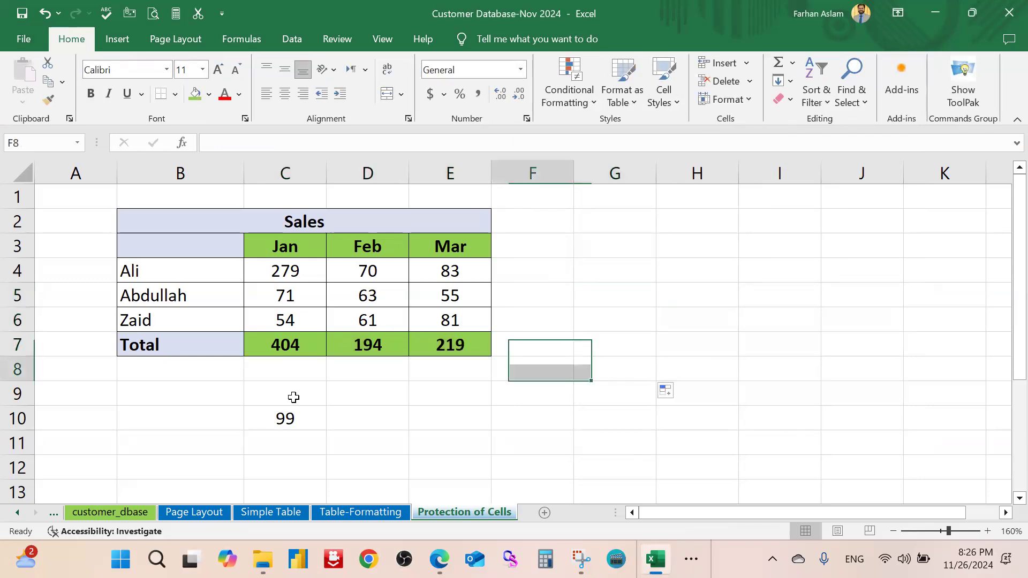
{"action": "left_click", "coordinate": [222, 419]}
{"action": "left_click_drag", "start_coordinate": [246, 427], "coordinate": [409, 427]}
{"action": "left_click", "coordinate": [530, 422]}
{"action": "left_click", "coordinate": [614, 361]}
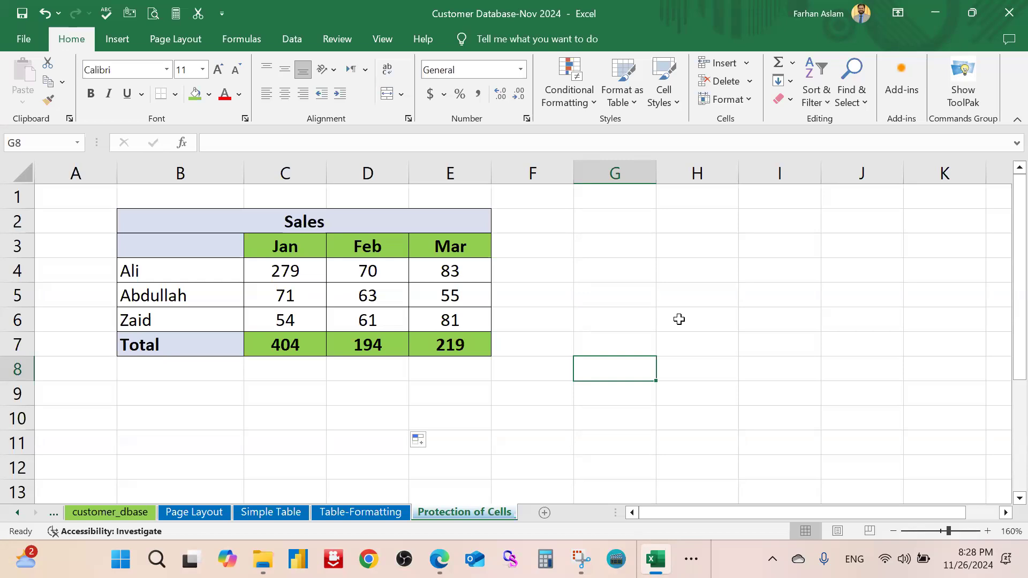
{"action": "left_click", "coordinate": [603, 65]}
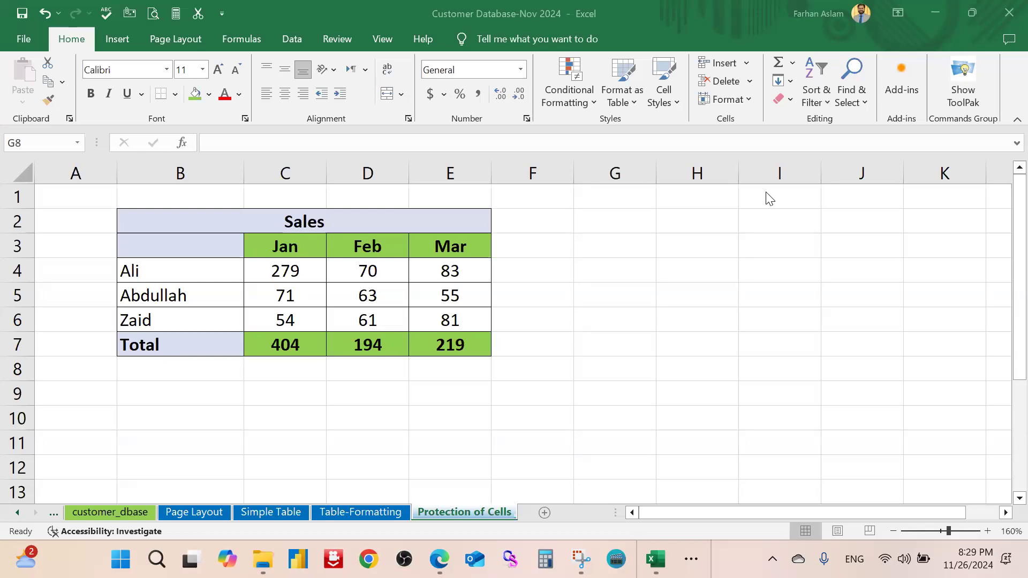
Open the File overview page, go back to the sheet, then reopen the overview
{"action": "left_click", "coordinate": [519, 386]}
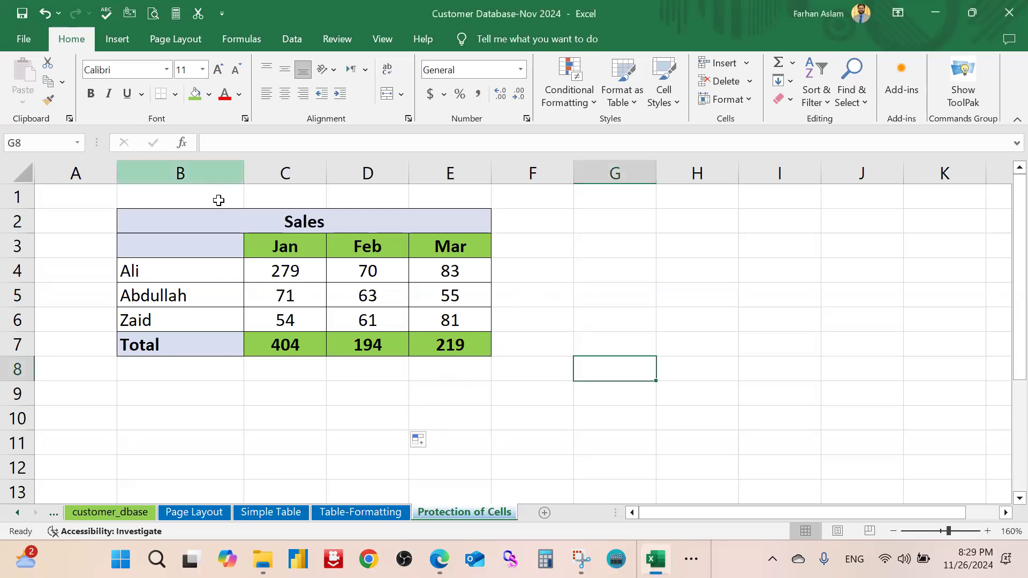
{"action": "left_click", "coordinate": [31, 39]}
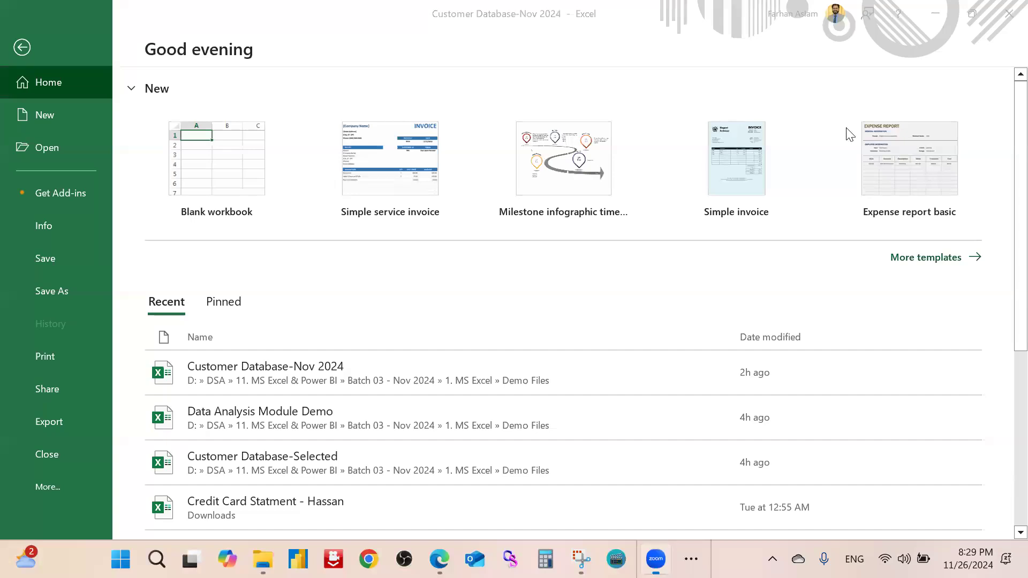
{"action": "left_click", "coordinate": [20, 48]}
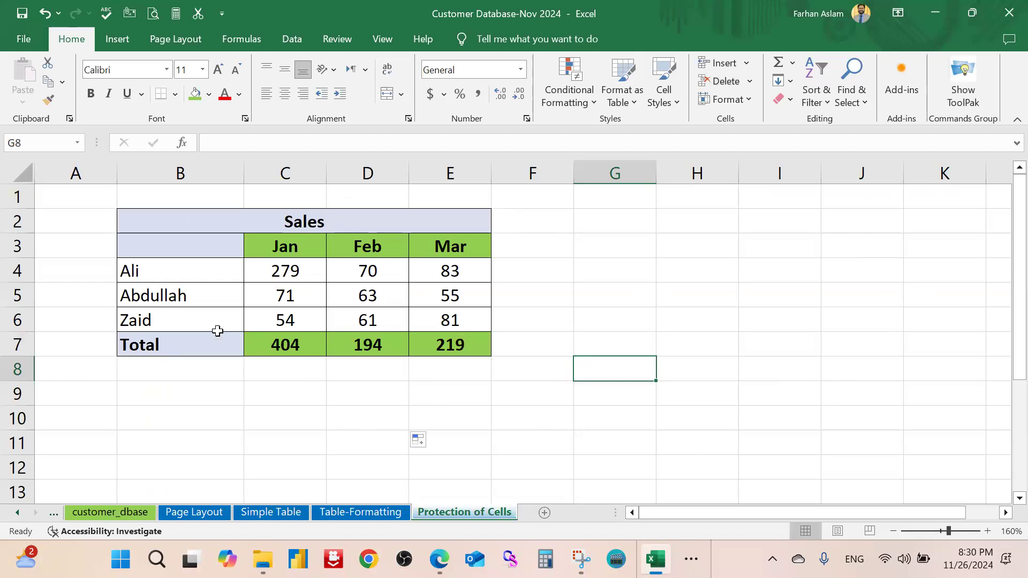
{"action": "left_click", "coordinate": [23, 33]}
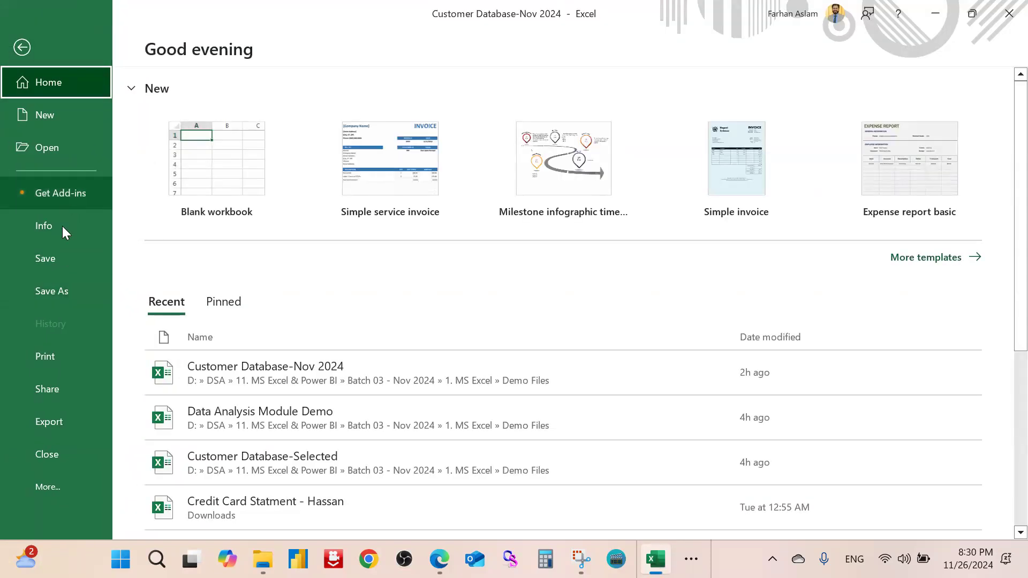
Encrypt the workbook with an open password, entered and confirmed, then return to cell G5
{"action": "left_click", "coordinate": [62, 226]}
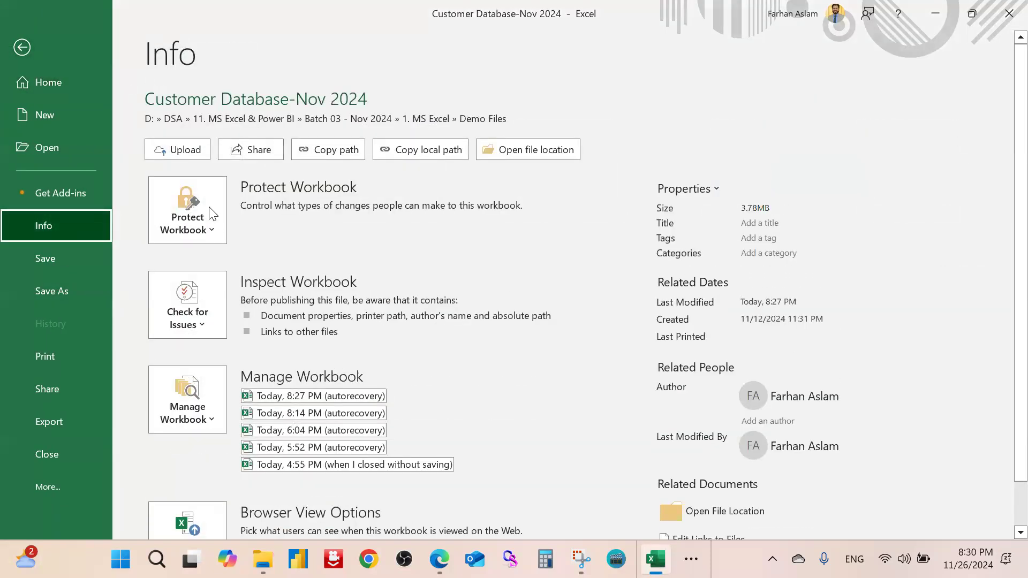
{"action": "left_click", "coordinate": [206, 219]}
{"action": "left_click", "coordinate": [305, 326]}
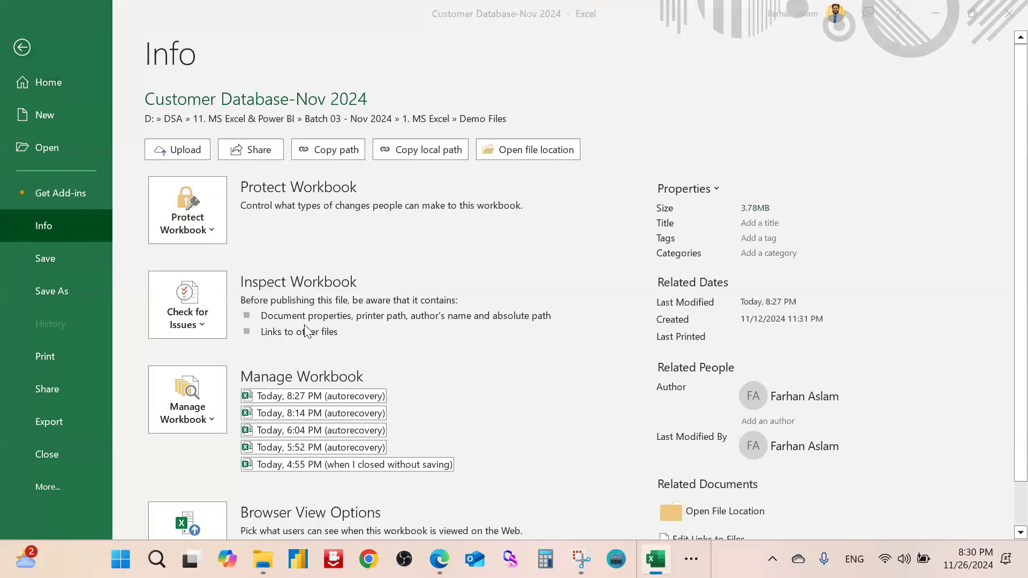
{"action": "type", "text": "123"}
{"action": "left_click", "coordinate": [534, 333]}
{"action": "type", "text": "123"}
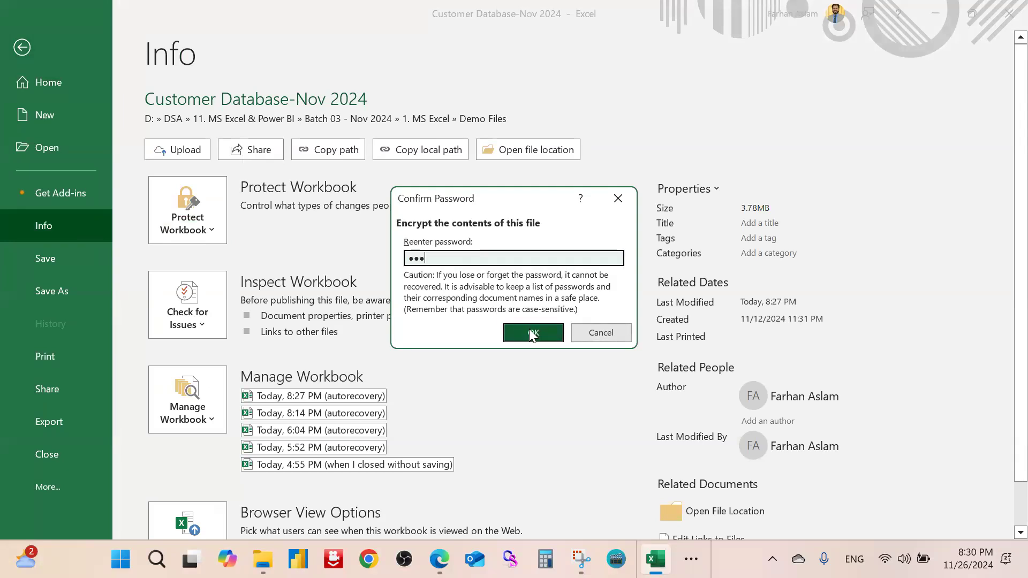
{"action": "left_click", "coordinate": [534, 333]}
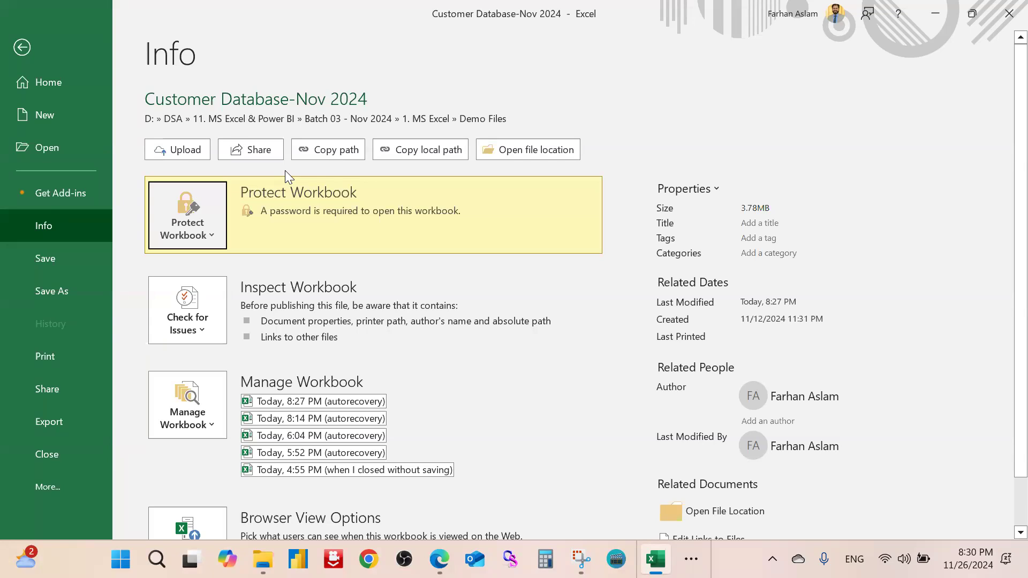
{"action": "left_click", "coordinate": [27, 52]}
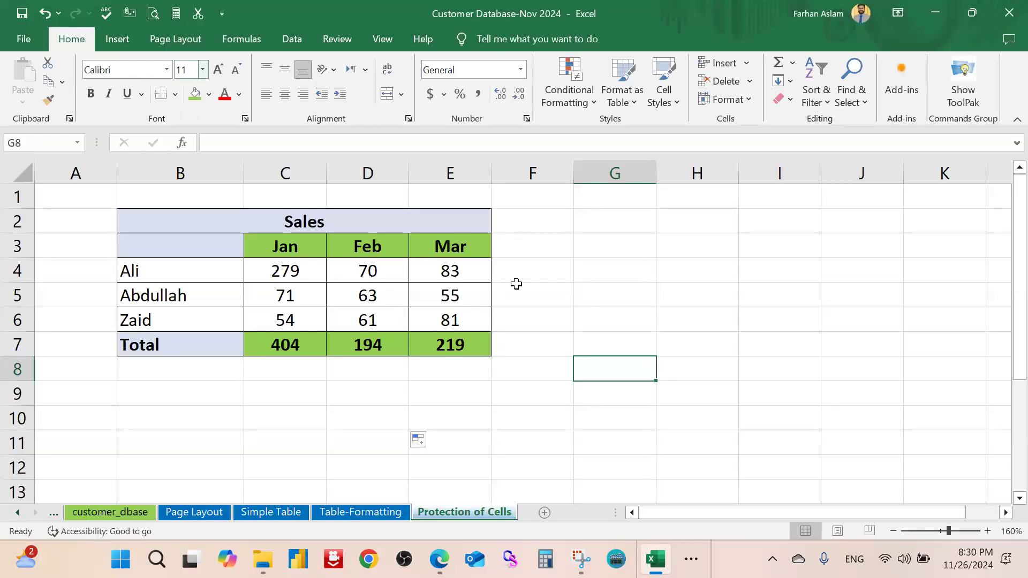
{"action": "left_click", "coordinate": [626, 289]}
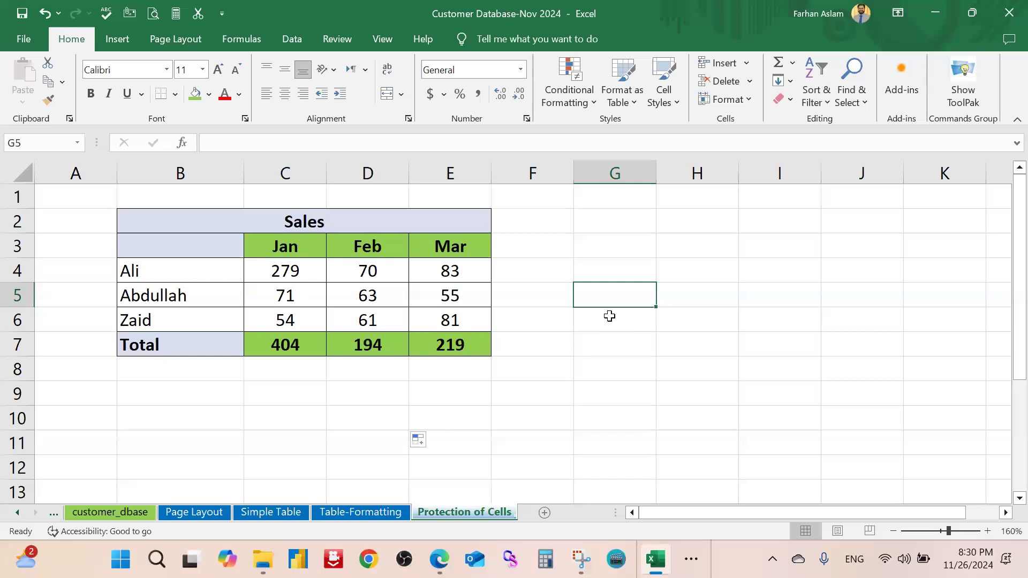
Clear the workbook's encryption password in Encrypt with Password and apply the empty password
{"action": "left_click", "coordinate": [22, 39]}
{"action": "left_click", "coordinate": [85, 232]}
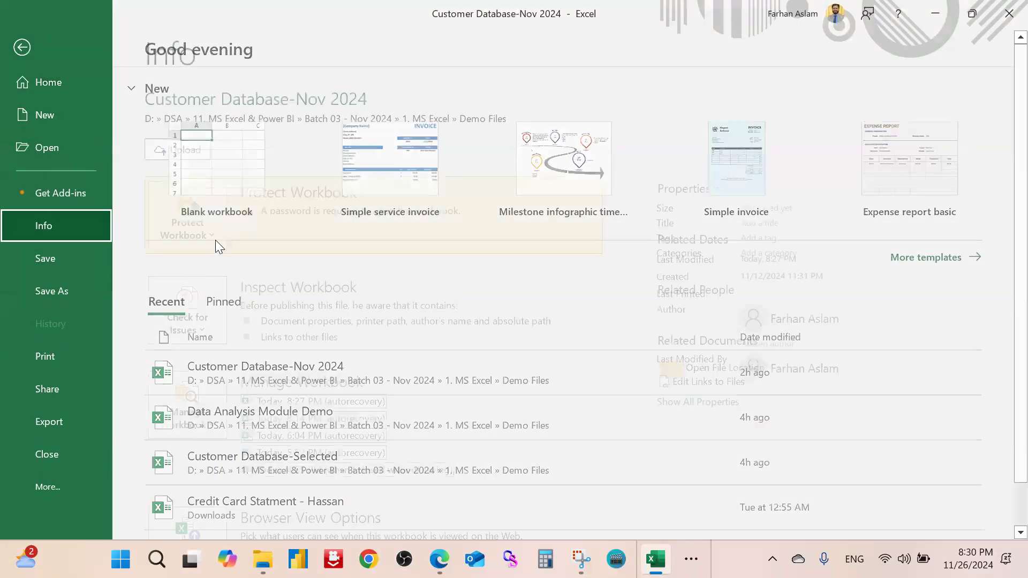
{"action": "left_click", "coordinate": [209, 244]}
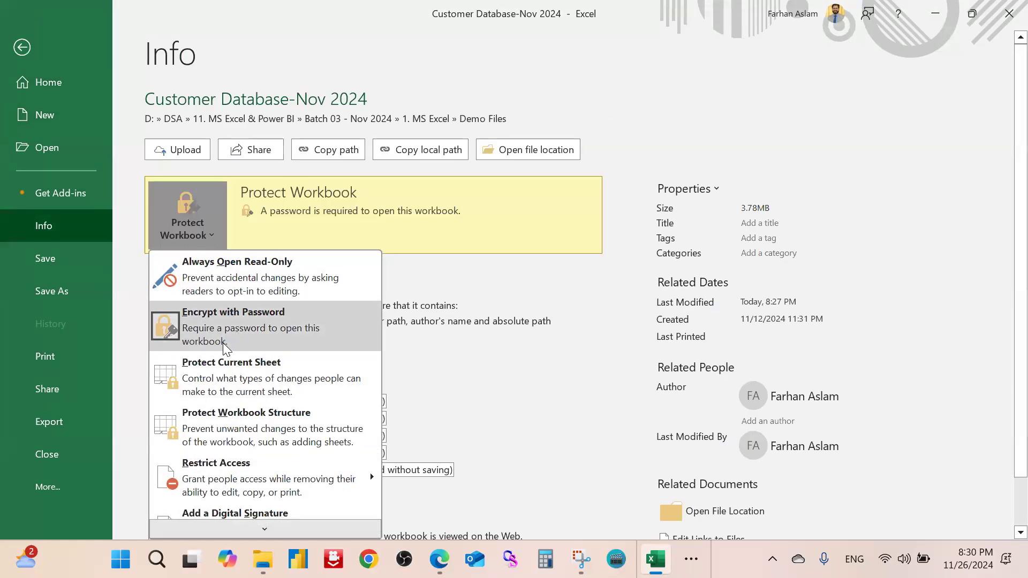
{"action": "left_click", "coordinate": [308, 338]}
{"action": "type", "text": "123"}
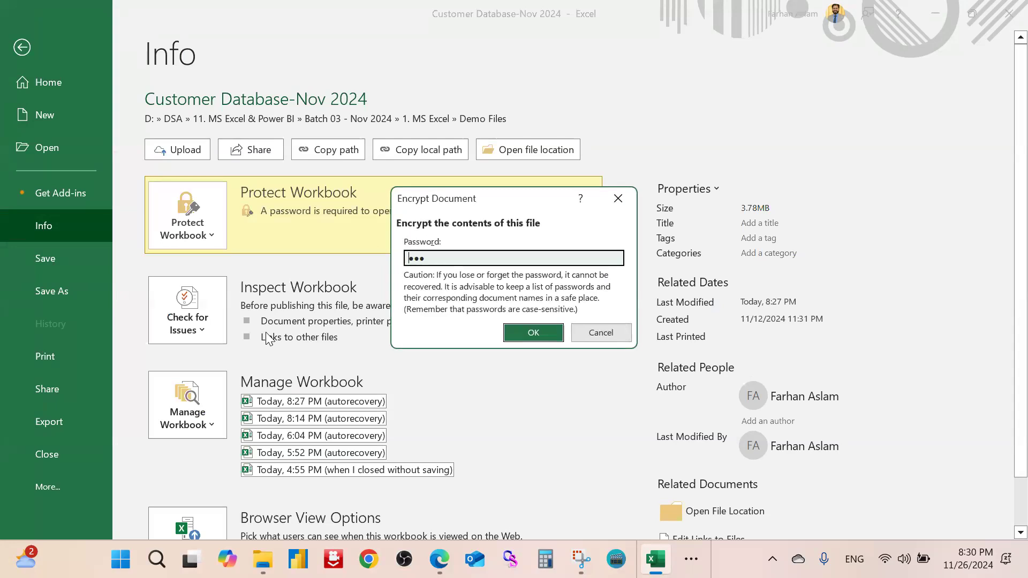
{"action": "key", "text": "ctrl+a"}
{"action": "key", "text": "BackSpace"}
{"action": "left_click", "coordinate": [541, 337]}
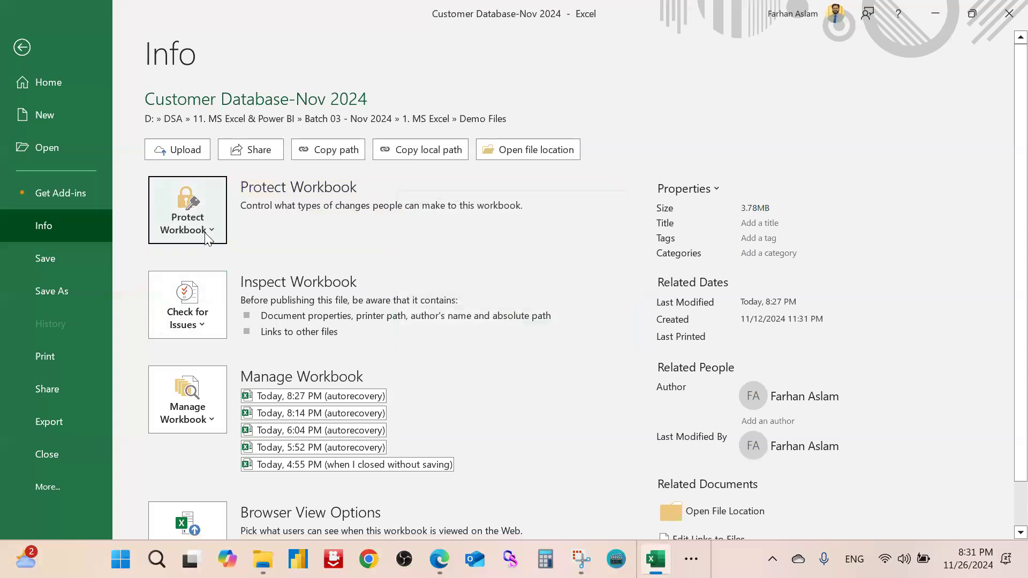
Recheck the encryption settings without changes, then leave the overview for the sheet
{"action": "left_click", "coordinate": [206, 236]}
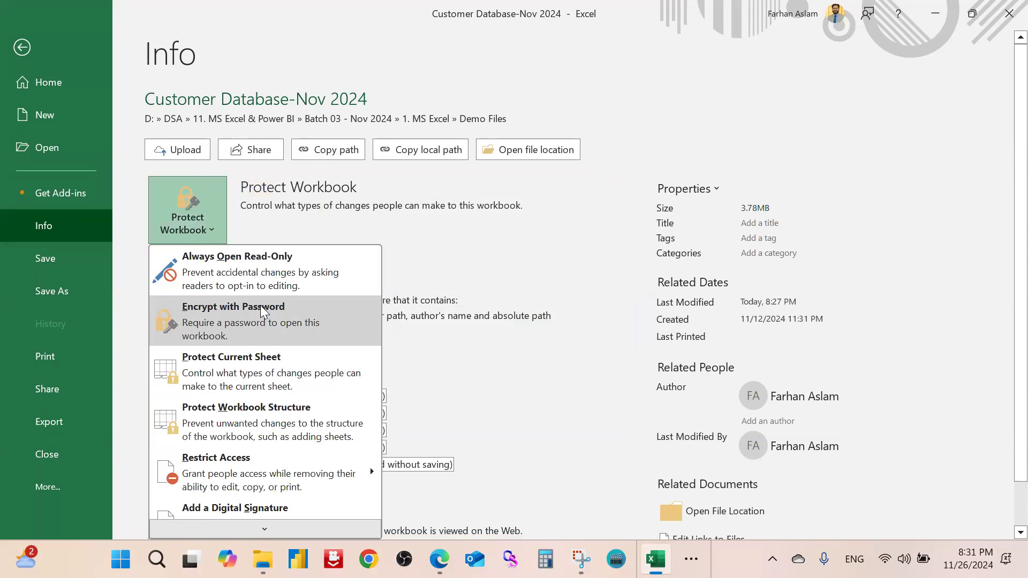
{"action": "left_click", "coordinate": [301, 315]}
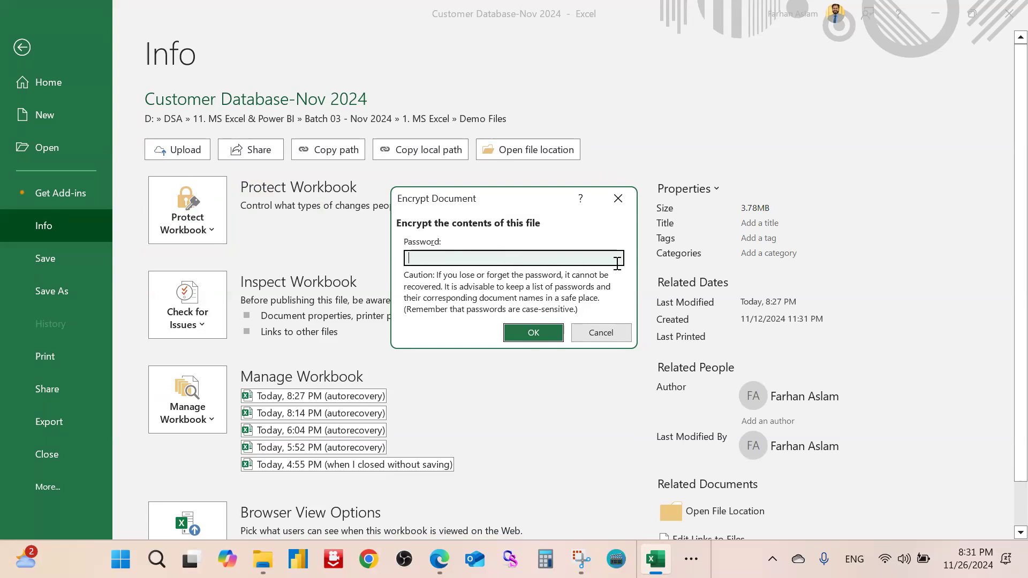
{"action": "left_click", "coordinate": [616, 206]}
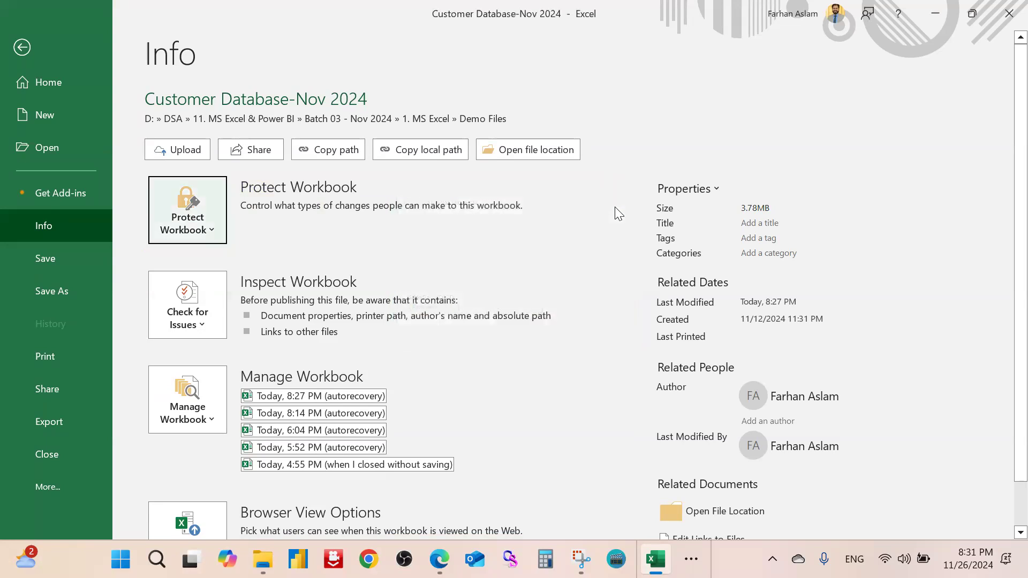
{"action": "key", "text": "Escape"}
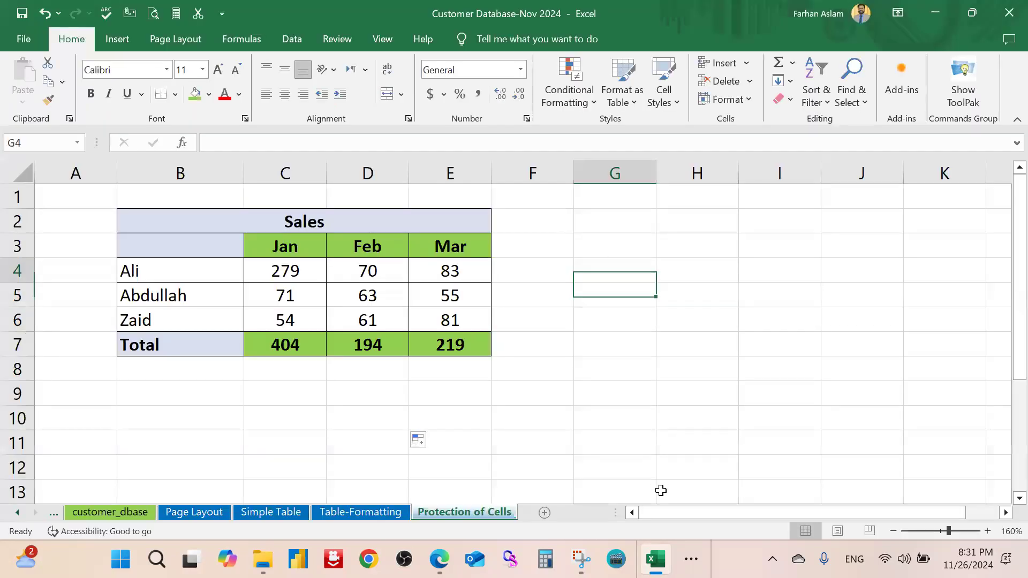
{"action": "left_click", "coordinate": [691, 559]}
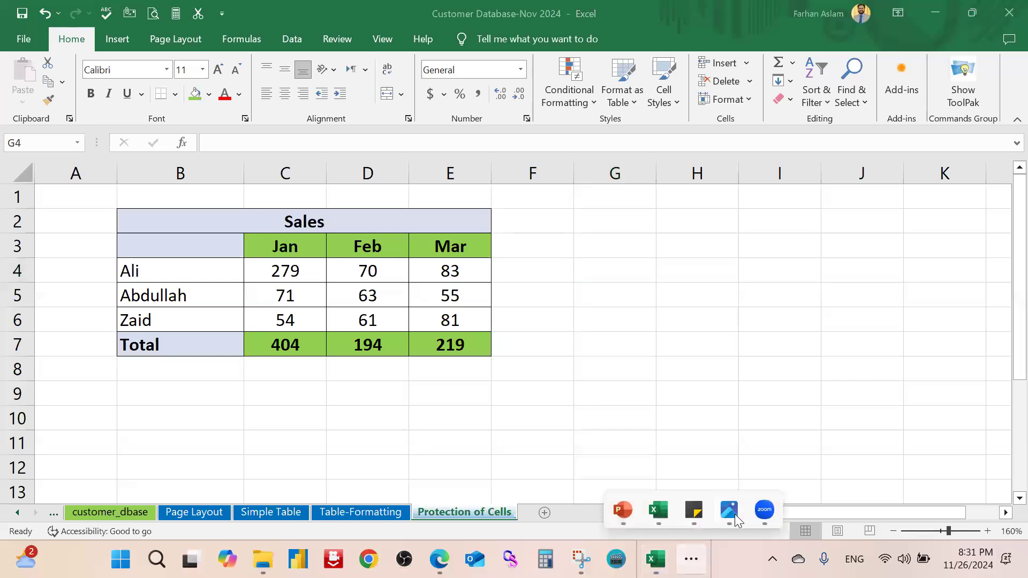
{"action": "left_click", "coordinate": [735, 514]}
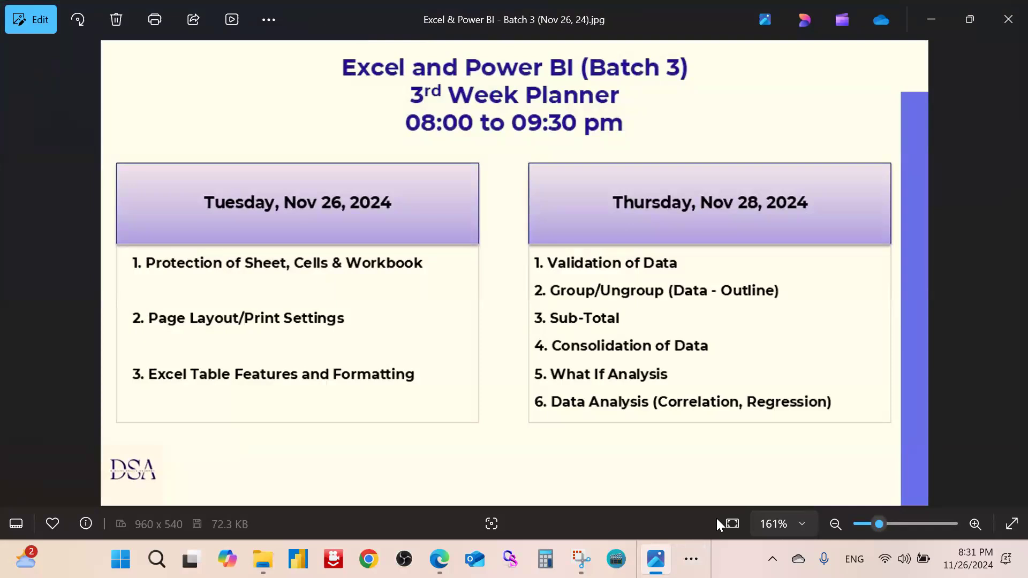
{"action": "left_click", "coordinate": [932, 19]}
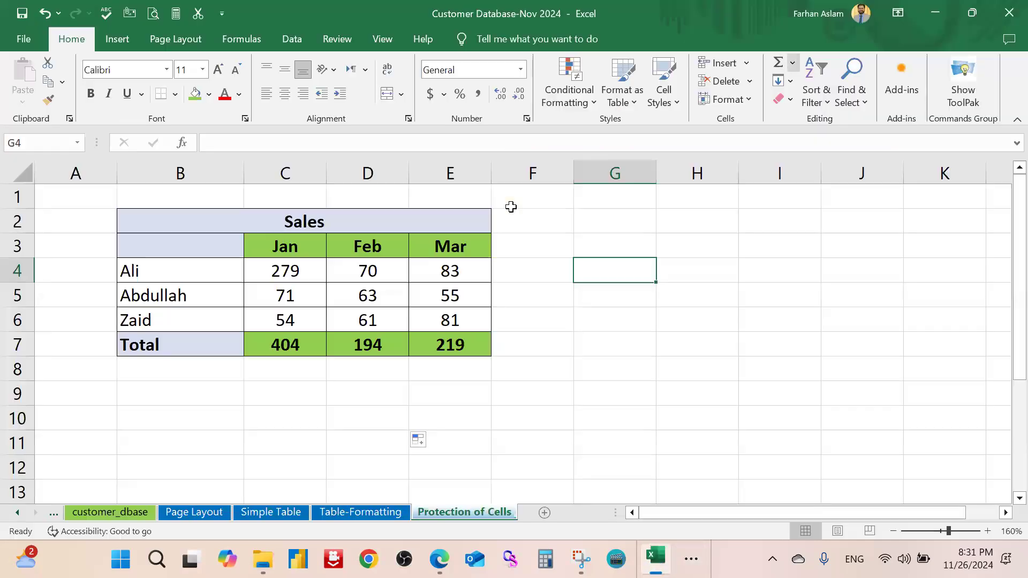
{"action": "left_click", "coordinate": [595, 377]}
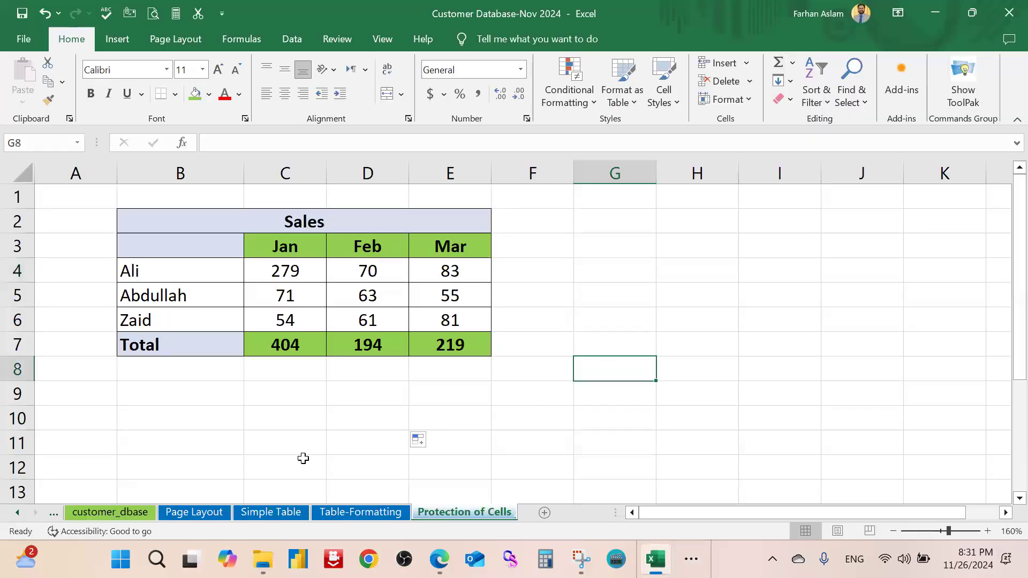
Browse the Table-Formatting, Page Layout and customer_dbase sheets, ending on Page Layout at N3
{"action": "left_click", "coordinate": [346, 512]}
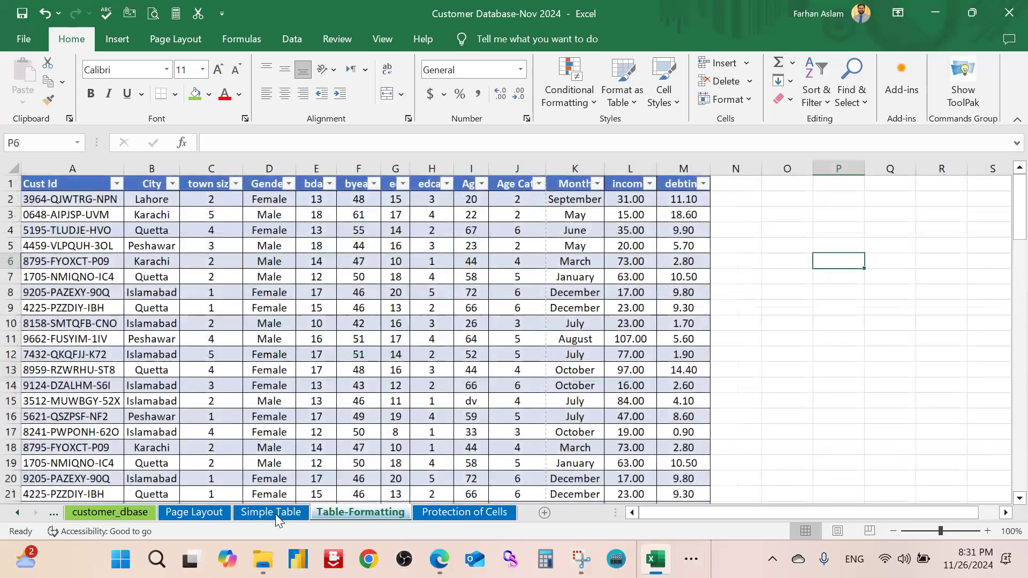
{"action": "left_click", "coordinate": [210, 512]}
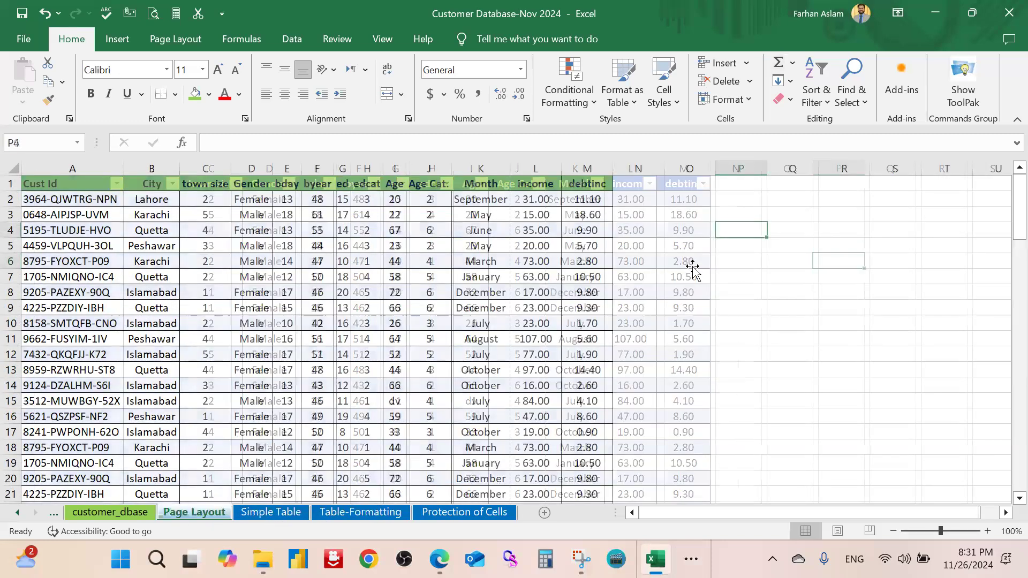
{"action": "left_click", "coordinate": [102, 514]}
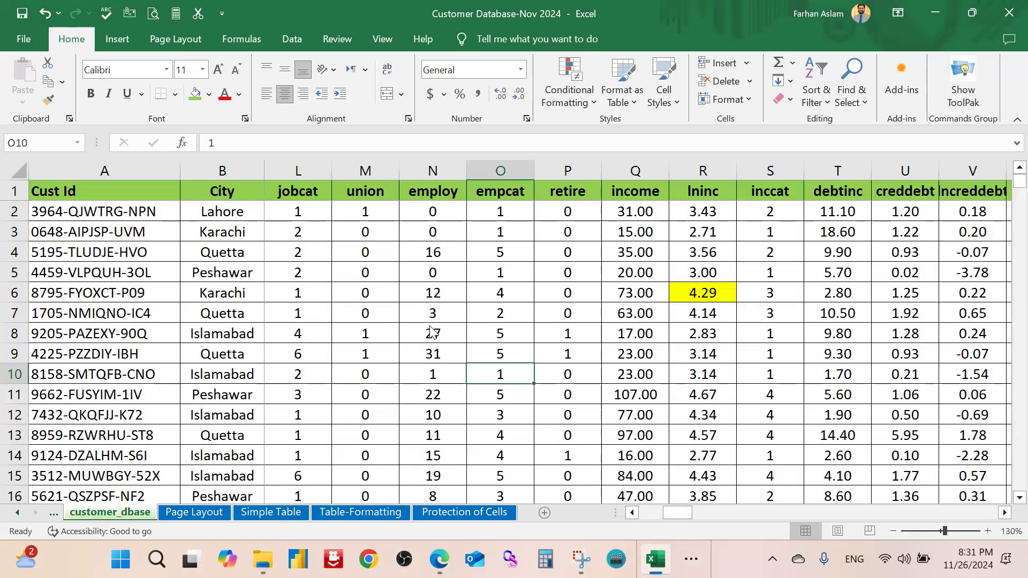
{"action": "left_click", "coordinate": [201, 514]}
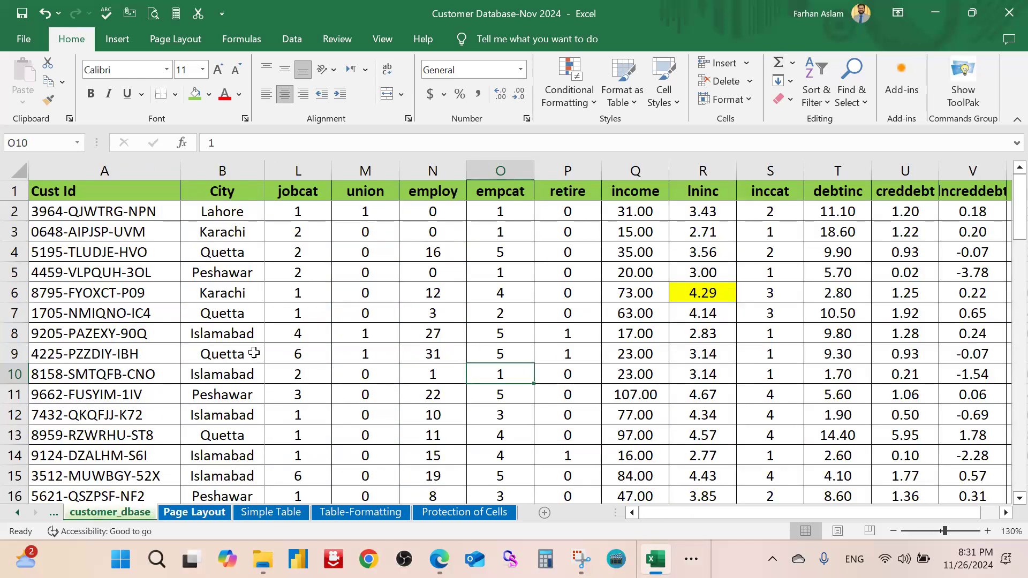
{"action": "key", "text": "Down"}
{"action": "key", "text": "Down"}
{"action": "key", "text": "Down"}
{"action": "scroll", "coordinate": [573, 301], "scroll_direction": "down", "scroll_amount": 1}
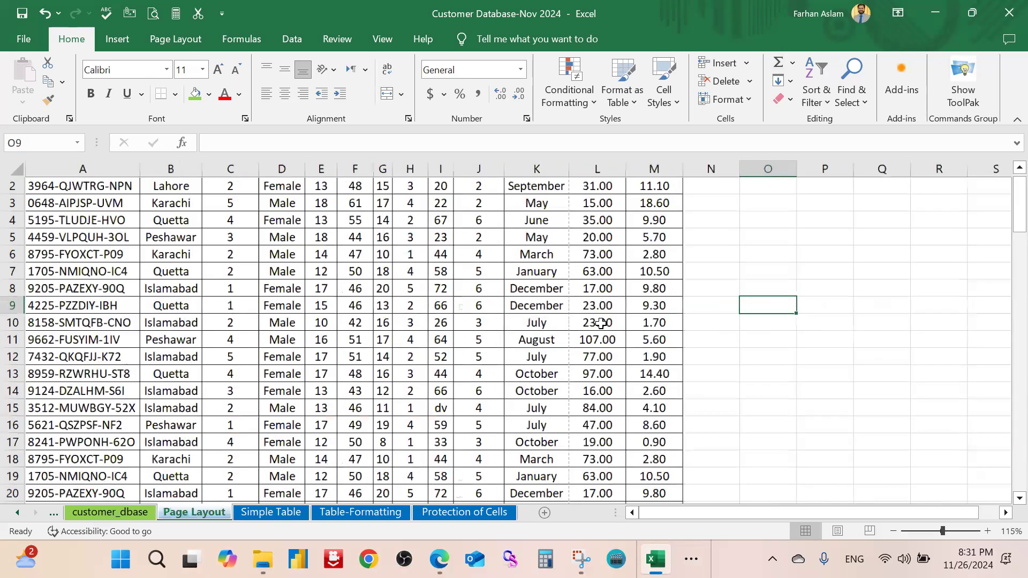
{"action": "scroll", "coordinate": [601, 321], "scroll_direction": "up", "scroll_amount": 1, "text": "ctrl"}
{"action": "scroll", "coordinate": [615, 292], "scroll_direction": "up", "scroll_amount": 1}
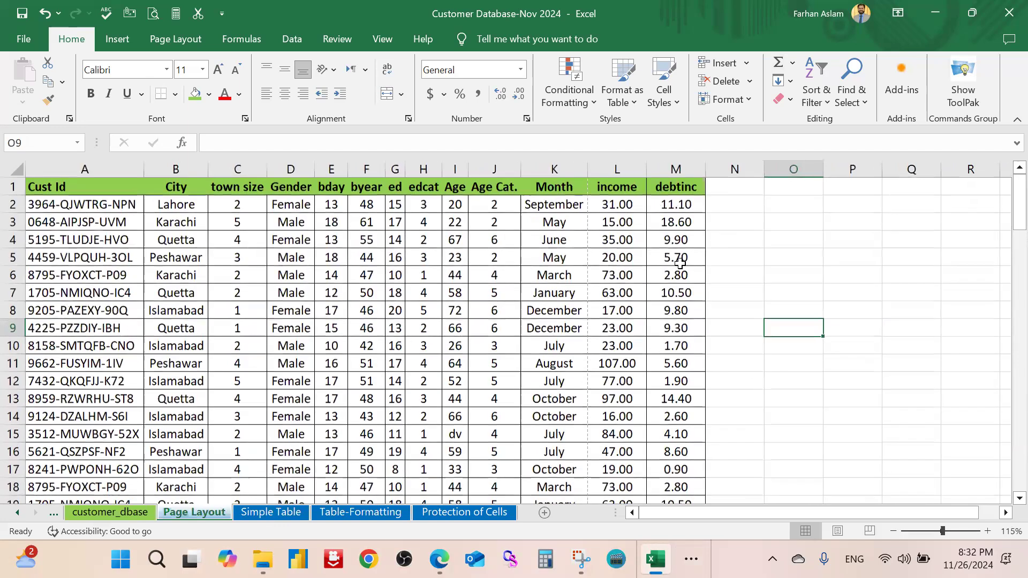
{"action": "left_click", "coordinate": [748, 221]}
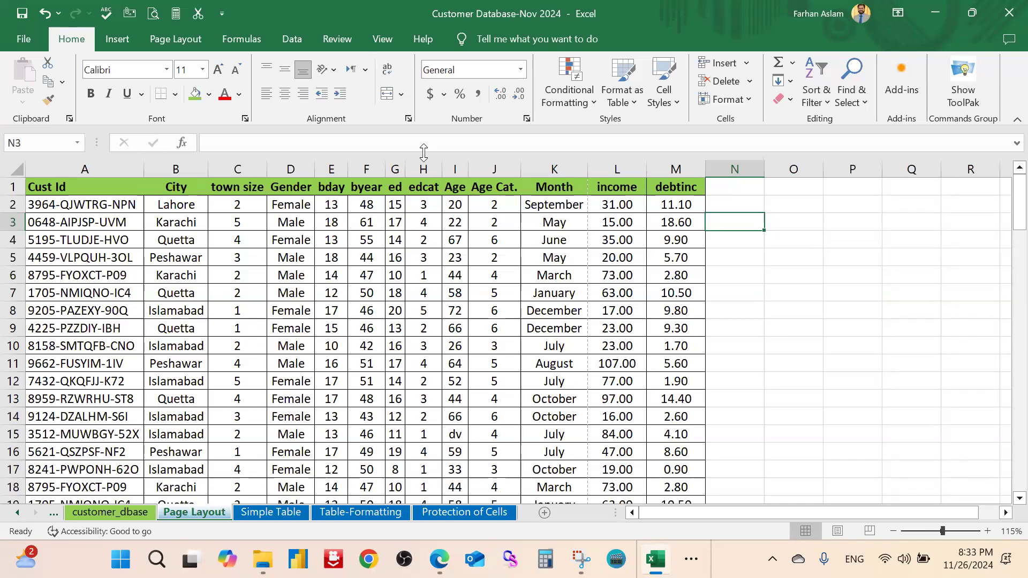
Select cells C5, A1 and O4 in the customer table
{"action": "left_click", "coordinate": [220, 259]}
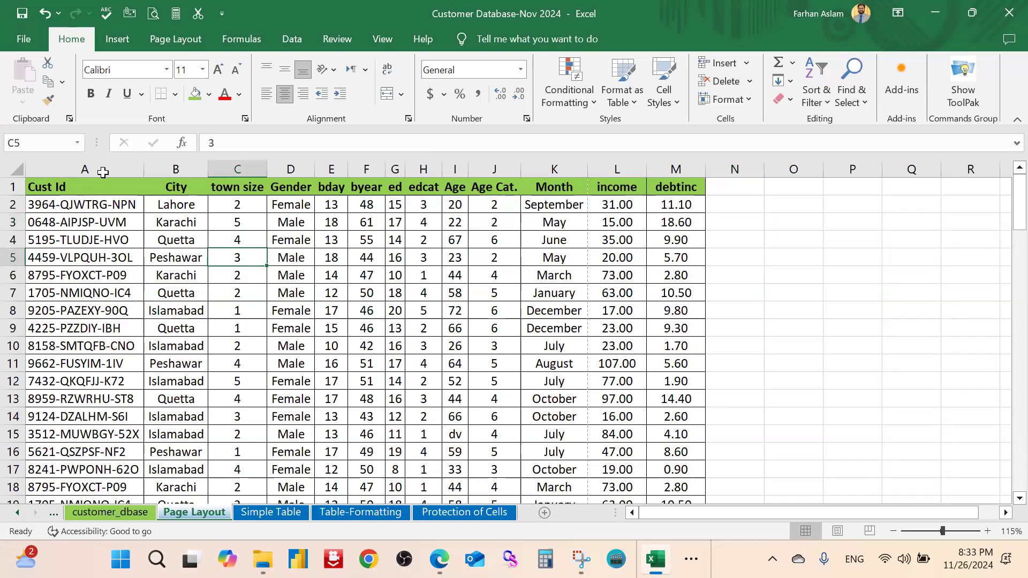
{"action": "left_click", "coordinate": [127, 193]}
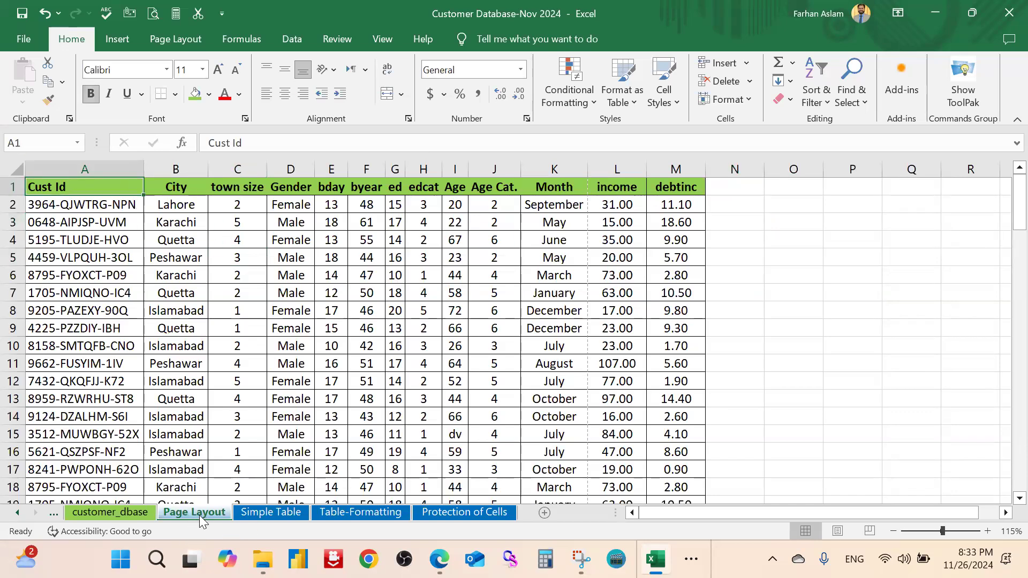
{"action": "left_click", "coordinate": [798, 247]}
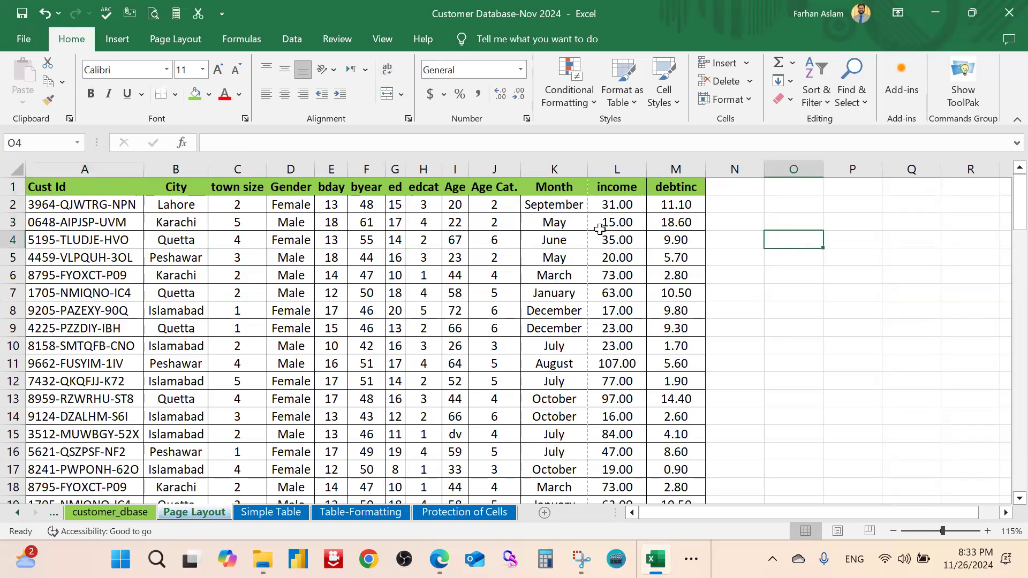
{"action": "scroll", "coordinate": [607, 230], "scroll_direction": "down", "scroll_amount": 4}
{"action": "scroll", "coordinate": [607, 230], "scroll_direction": "up", "scroll_amount": 4}
{"action": "scroll", "coordinate": [318, 238], "scroll_direction": "down", "scroll_amount": 1}
{"action": "scroll", "coordinate": [132, 189], "scroll_direction": "up", "scroll_amount": 1}
Select the header row, confirm the data ends at row 101, and show the View tab
{"action": "left_click_drag", "start_coordinate": [128, 187], "coordinate": [665, 181]}
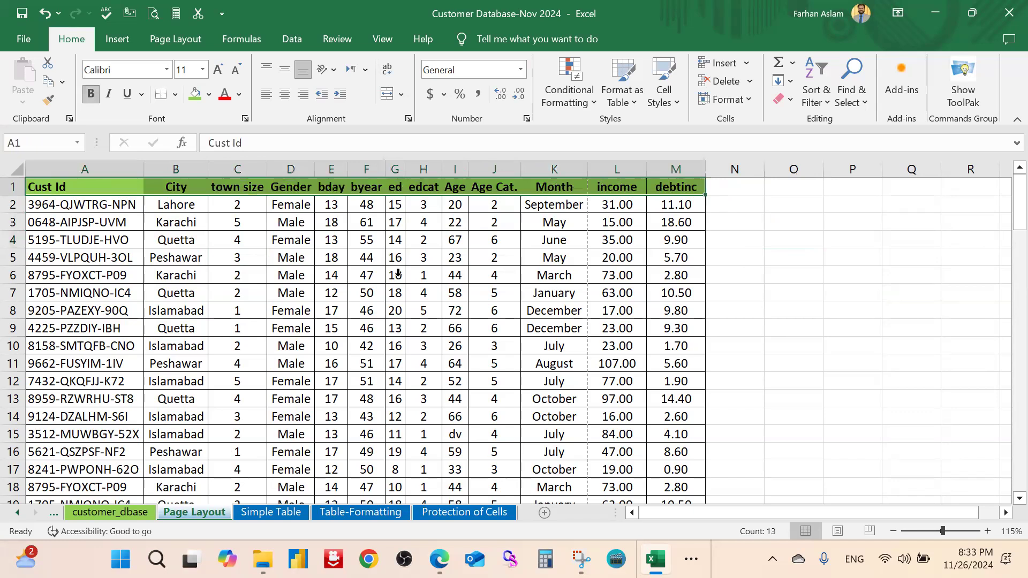
{"action": "scroll", "coordinate": [157, 303], "scroll_direction": "down", "scroll_amount": 6}
{"action": "scroll", "coordinate": [32, 300], "scroll_direction": "down", "scroll_amount": 4}
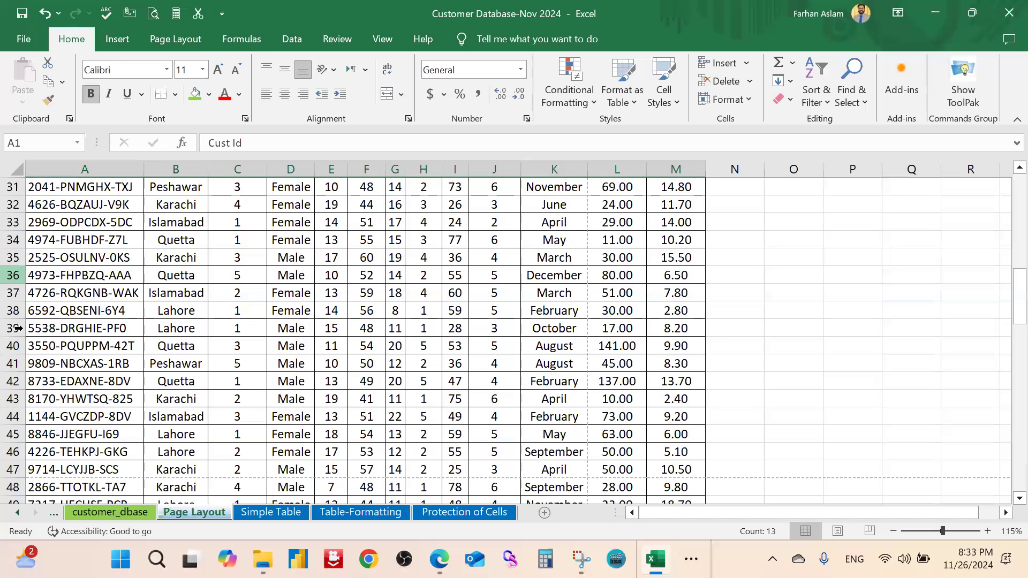
{"action": "scroll", "coordinate": [17, 328], "scroll_direction": "down", "scroll_amount": 20}
{"action": "scroll", "coordinate": [15, 364], "scroll_direction": "up", "scroll_amount": 1}
{"action": "left_click", "coordinate": [15, 364]}
{"action": "scroll", "coordinate": [80, 353], "scroll_direction": "up", "scroll_amount": 5}
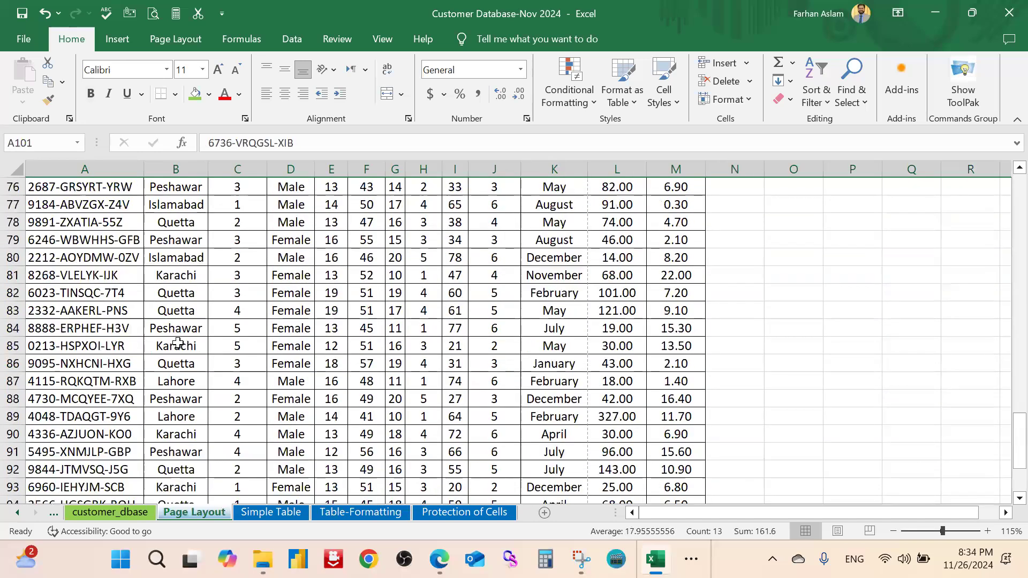
{"action": "scroll", "coordinate": [197, 337], "scroll_direction": "up", "scroll_amount": 13}
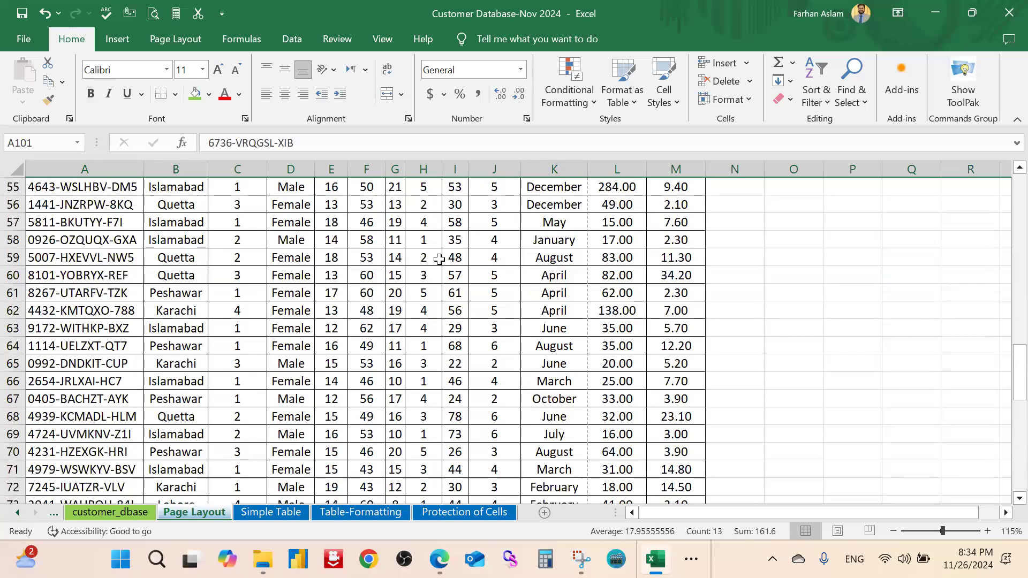
{"action": "scroll", "coordinate": [380, 44], "scroll_direction": "up", "scroll_amount": 12}
{"action": "left_click", "coordinate": [381, 39]}
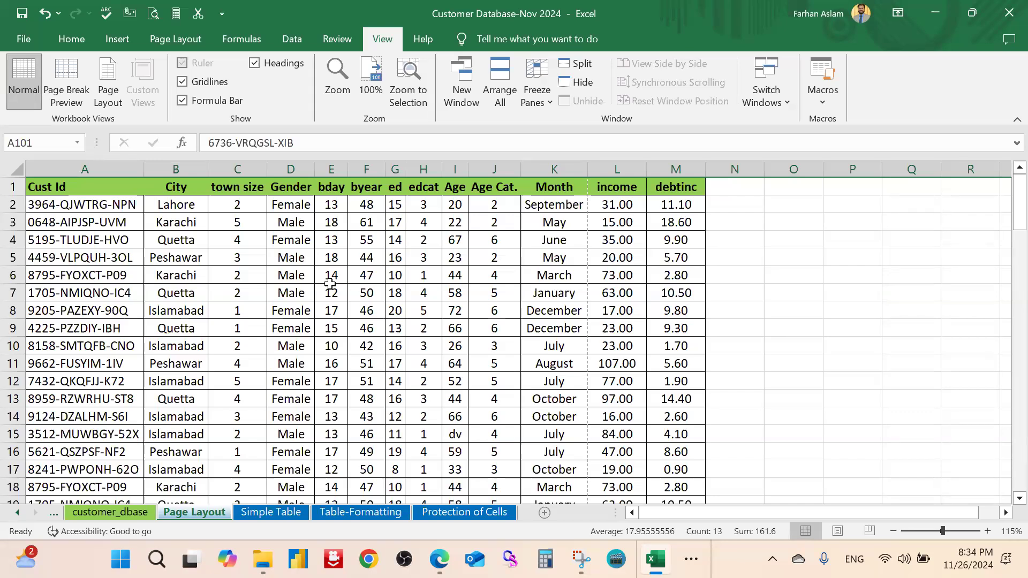
Switch to Page Layout view and scroll through the customer table's six printed pages
{"action": "left_click", "coordinate": [108, 79]}
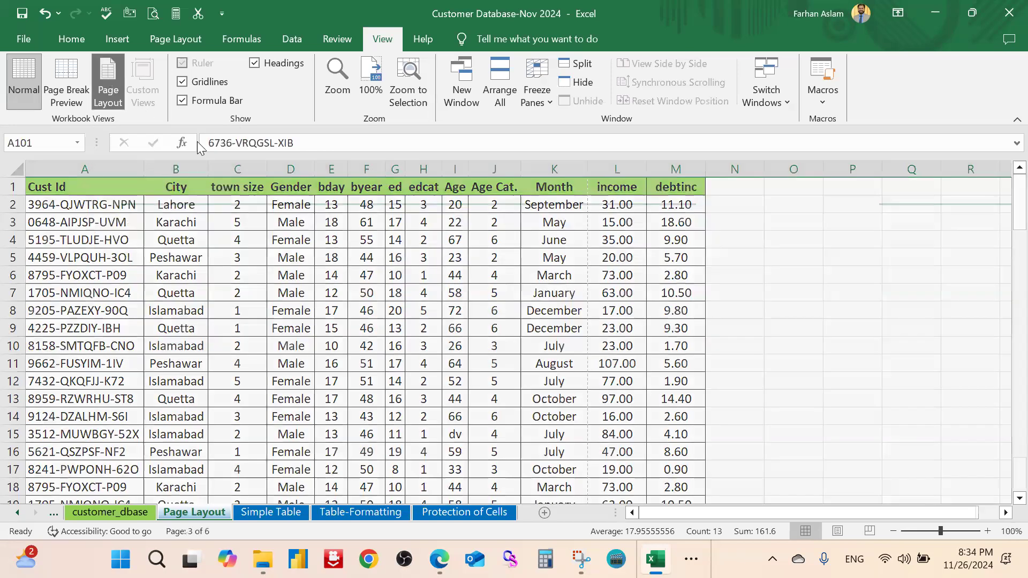
{"action": "scroll", "coordinate": [565, 339], "scroll_direction": "down", "scroll_amount": 2}
{"action": "scroll", "coordinate": [565, 339], "scroll_direction": "up", "scroll_amount": 10}
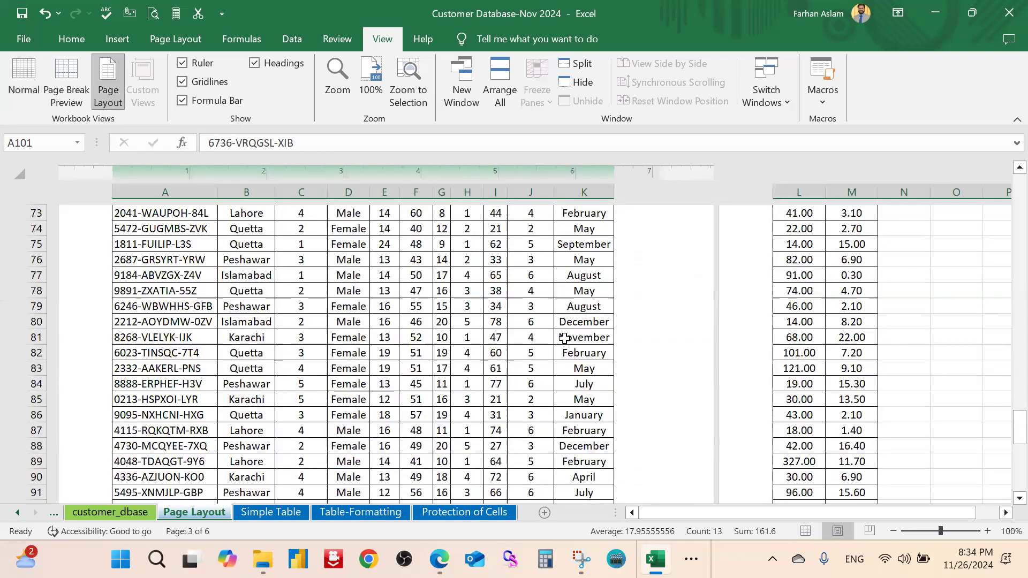
{"action": "scroll", "coordinate": [565, 338], "scroll_direction": "up", "scroll_amount": 18}
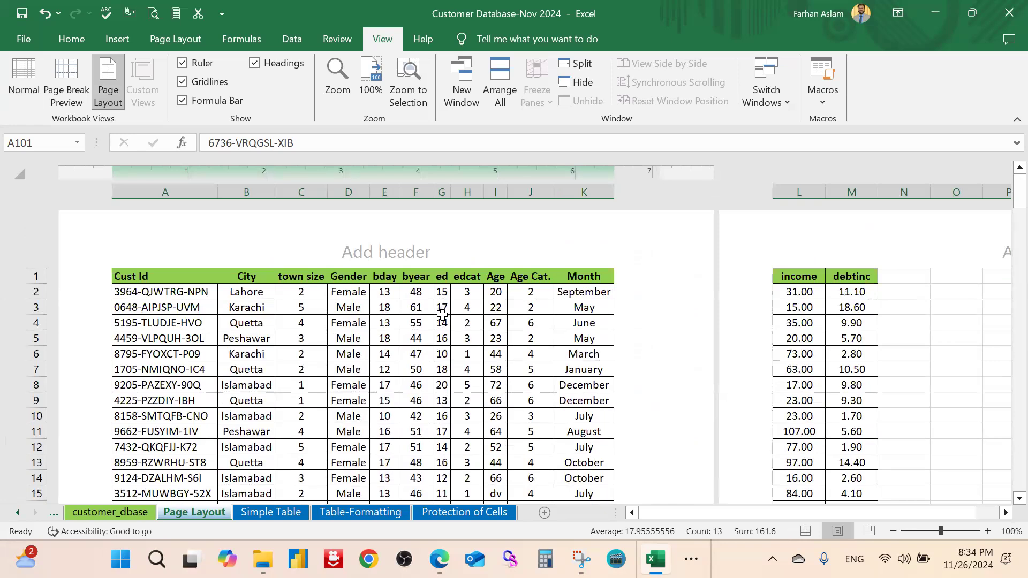
{"action": "scroll", "coordinate": [445, 318], "scroll_direction": "down", "scroll_amount": 2, "text": "ctrl"}
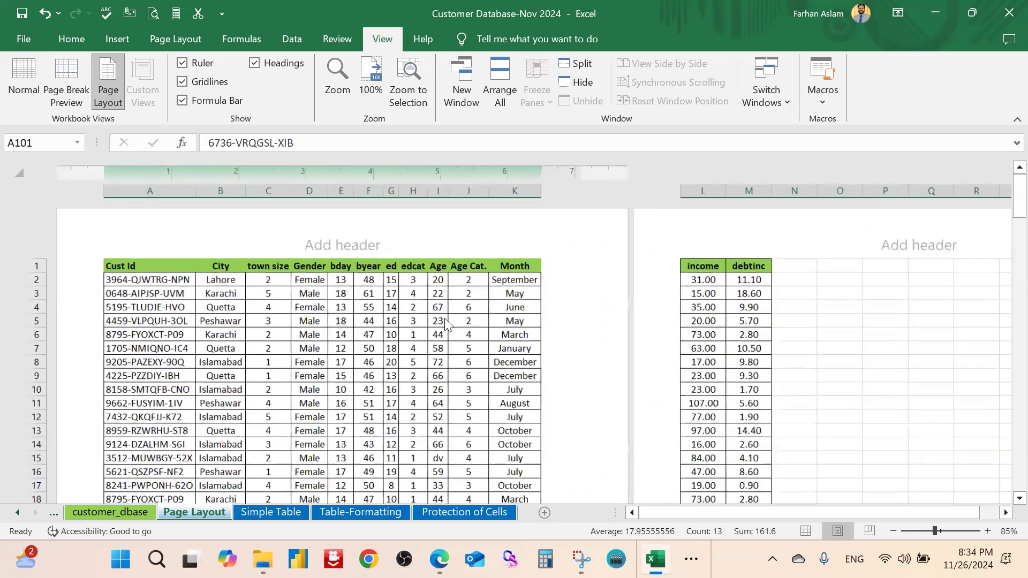
{"action": "scroll", "coordinate": [445, 323], "scroll_direction": "down", "scroll_amount": 3}
{"action": "scroll", "coordinate": [444, 323], "scroll_direction": "up", "scroll_amount": 3}
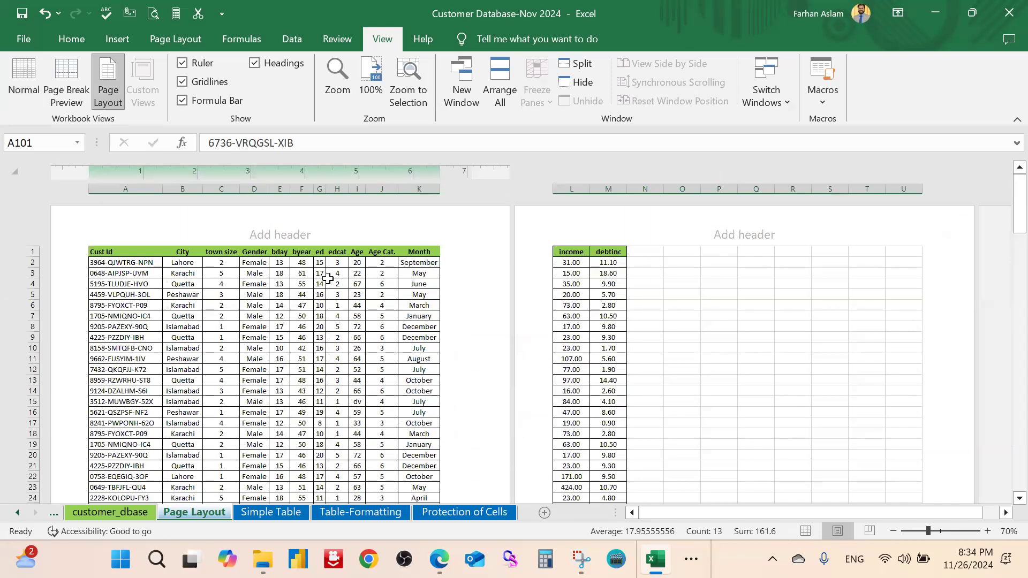
{"action": "scroll", "coordinate": [664, 284], "scroll_direction": "down", "scroll_amount": 5}
{"action": "scroll", "coordinate": [503, 308], "scroll_direction": "up", "scroll_amount": 3}
{"action": "scroll", "coordinate": [503, 308], "scroll_direction": "up", "scroll_amount": 2}
{"action": "scroll", "coordinate": [504, 308], "scroll_direction": "down", "scroll_amount": 18}
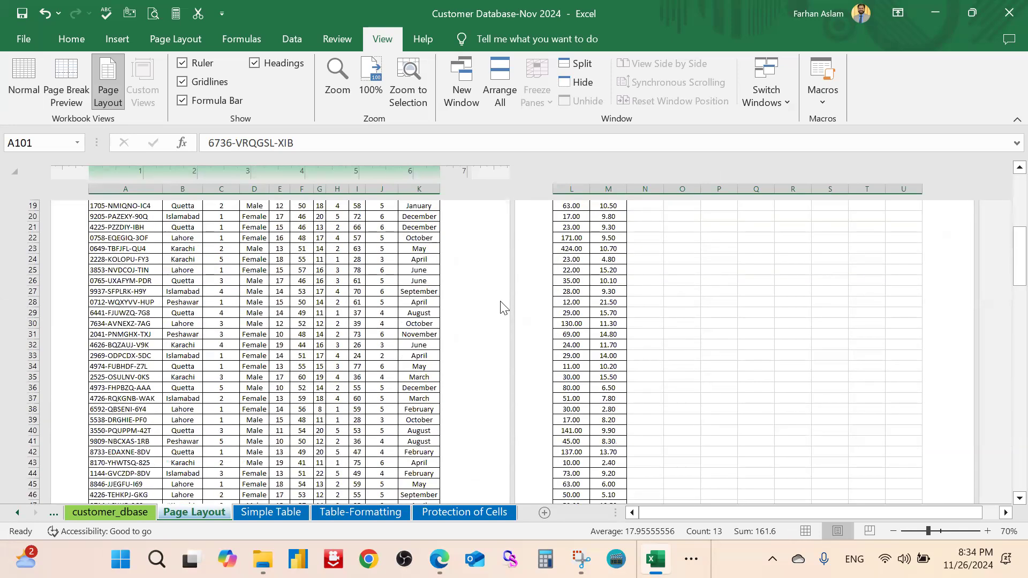
{"action": "scroll", "coordinate": [502, 310], "scroll_direction": "down", "scroll_amount": 9}
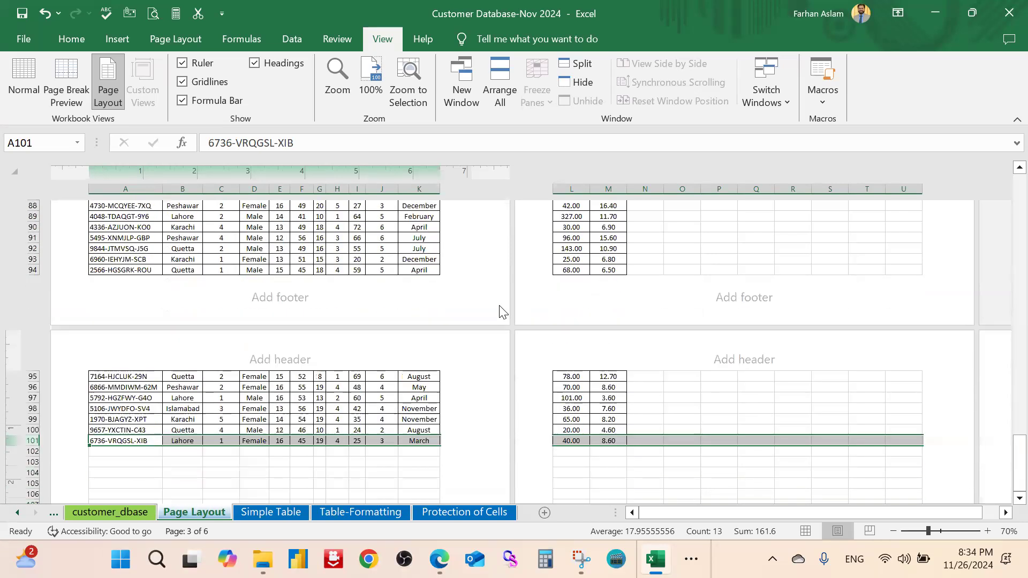
{"action": "scroll", "coordinate": [502, 311], "scroll_direction": "up", "scroll_amount": 8}
{"action": "scroll", "coordinate": [502, 312], "scroll_direction": "up", "scroll_amount": 20}
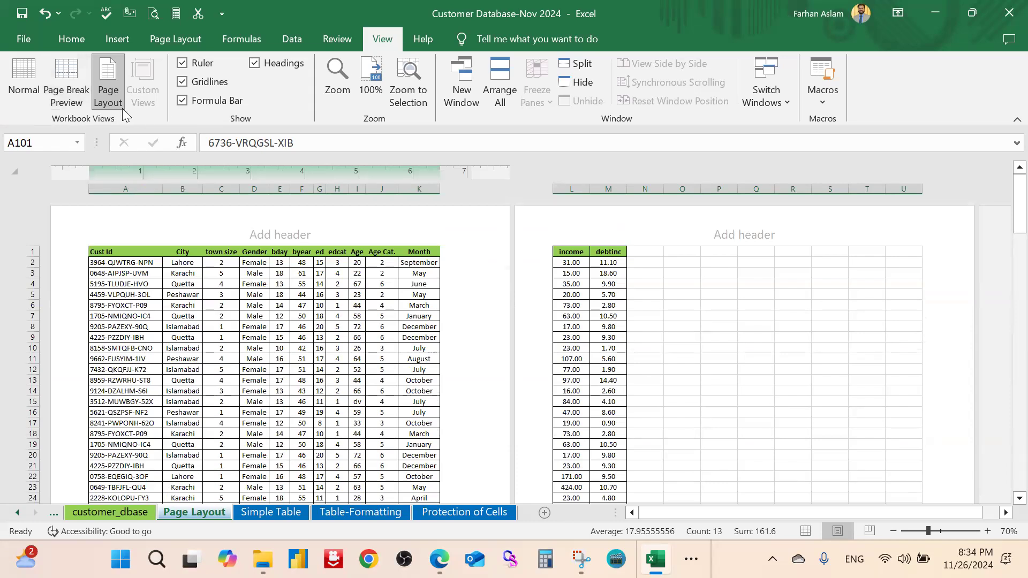
Switch to Page Break Preview and scroll around to inspect the Page 1 break lines
{"action": "left_click", "coordinate": [70, 76]}
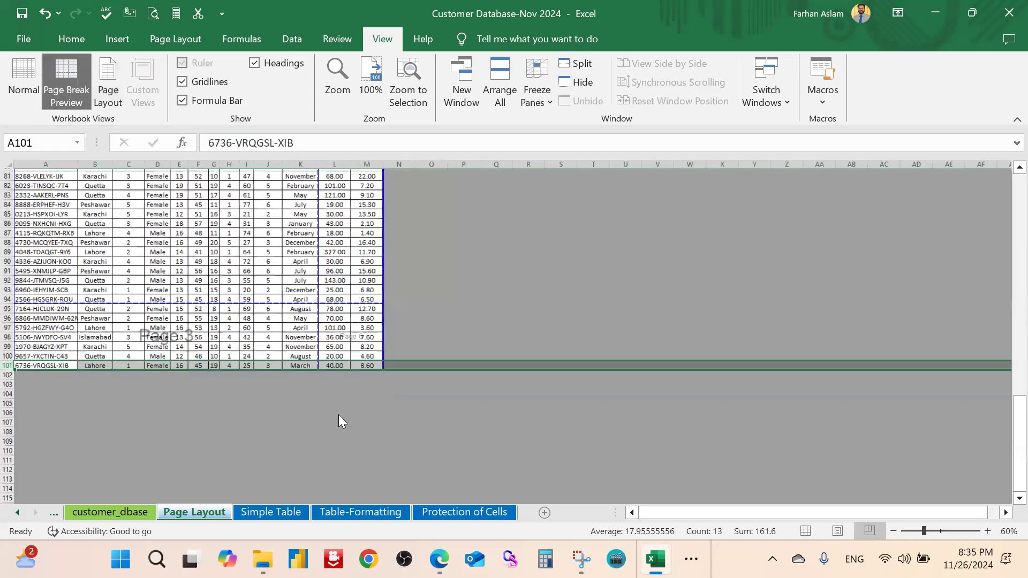
{"action": "scroll", "coordinate": [345, 396], "scroll_direction": "up", "scroll_amount": 18}
{"action": "scroll", "coordinate": [344, 395], "scroll_direction": "up", "scroll_amount": 10}
{"action": "scroll", "coordinate": [344, 388], "scroll_direction": "up", "scroll_amount": 2, "text": "ctrl"}
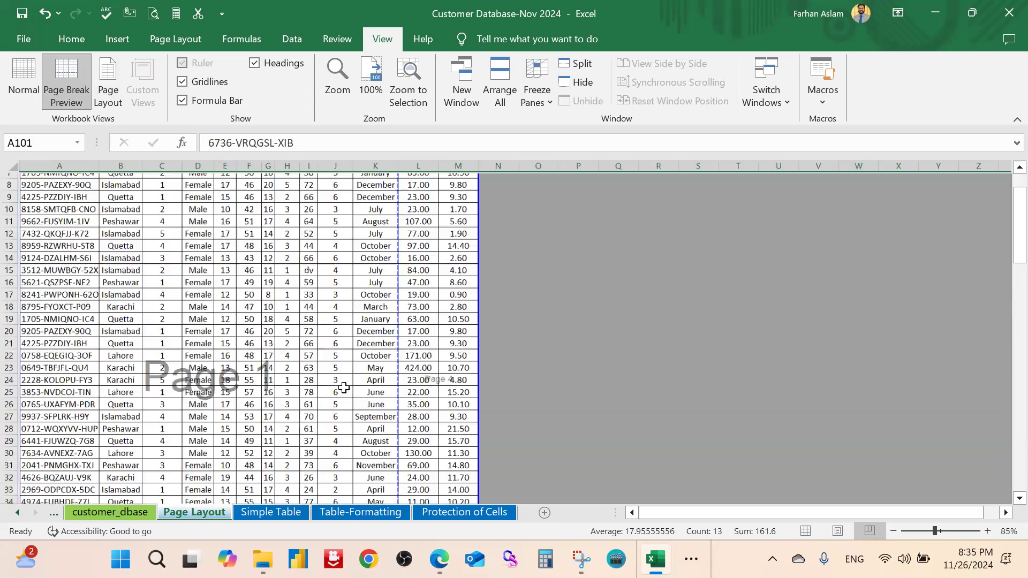
{"action": "scroll", "coordinate": [474, 338], "scroll_direction": "up", "scroll_amount": 1, "text": "ctrl"}
{"action": "scroll", "coordinate": [536, 292], "scroll_direction": "up", "scroll_amount": 3}
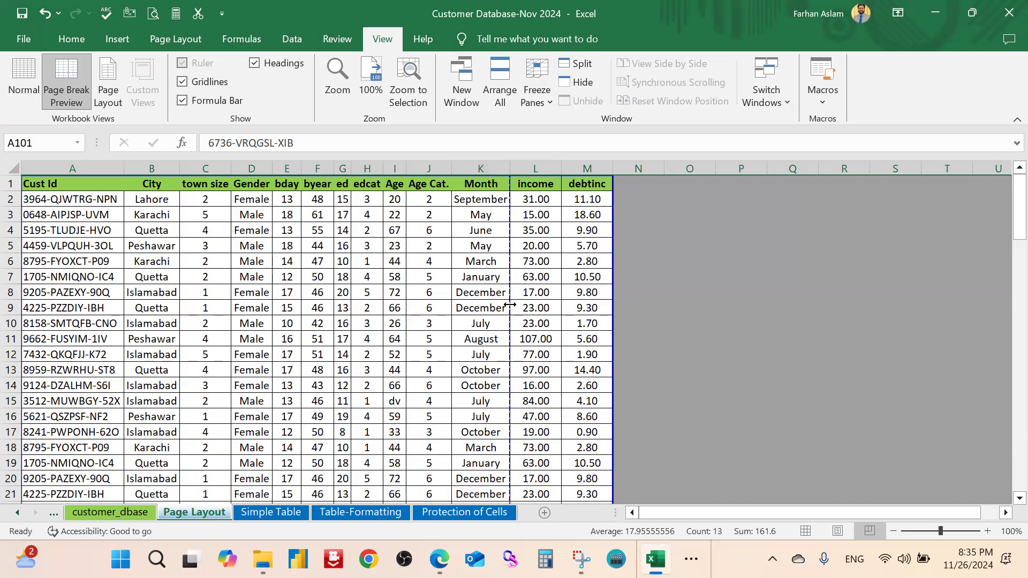
{"action": "scroll", "coordinate": [509, 306], "scroll_direction": "down", "scroll_amount": 4}
{"action": "scroll", "coordinate": [508, 309], "scroll_direction": "down", "scroll_amount": 6}
{"action": "scroll", "coordinate": [508, 310], "scroll_direction": "up", "scroll_amount": 6}
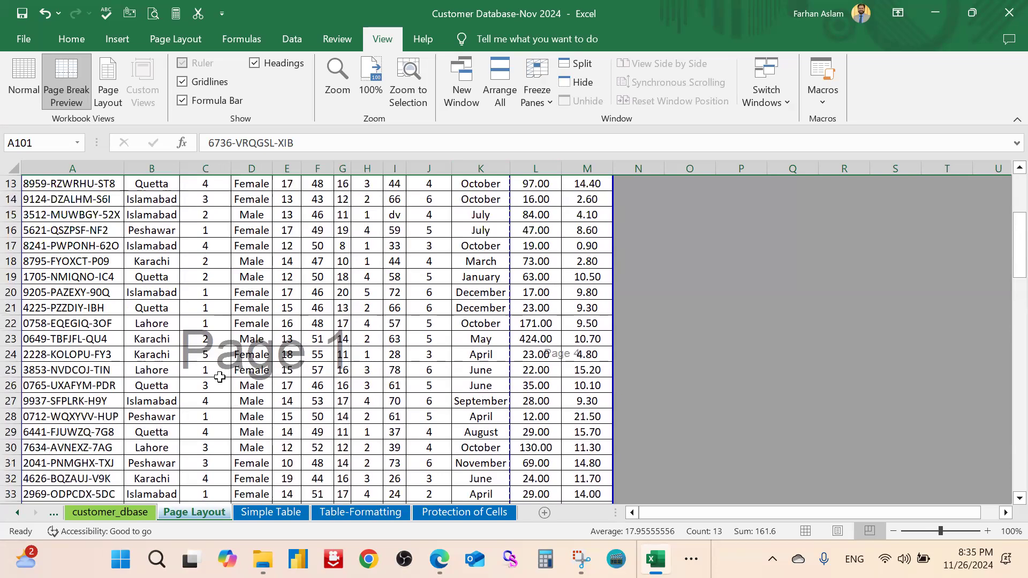
{"action": "scroll", "coordinate": [225, 368], "scroll_direction": "down", "scroll_amount": 1}
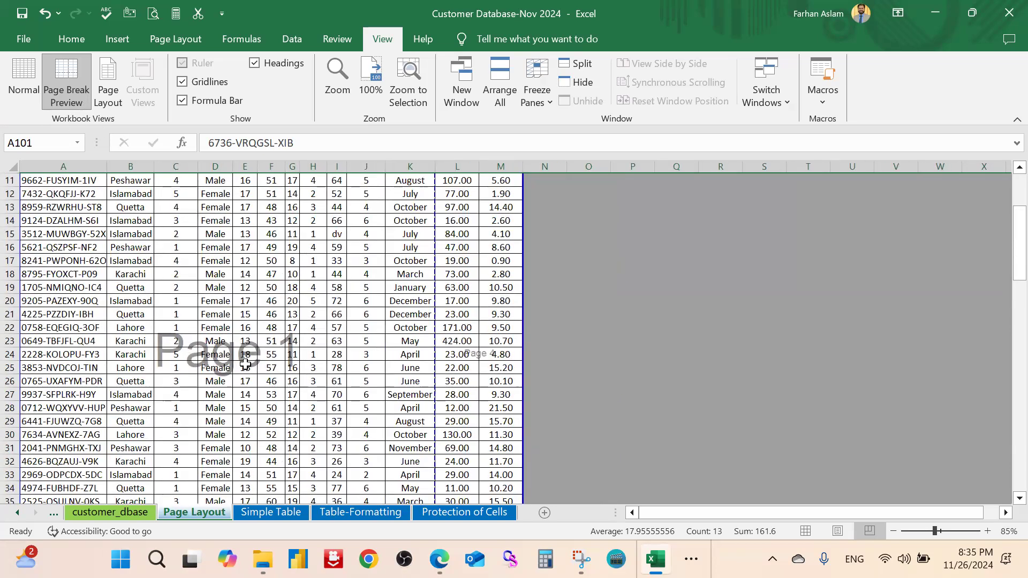
{"action": "scroll", "coordinate": [284, 360], "scroll_direction": "down", "scroll_amount": 9}
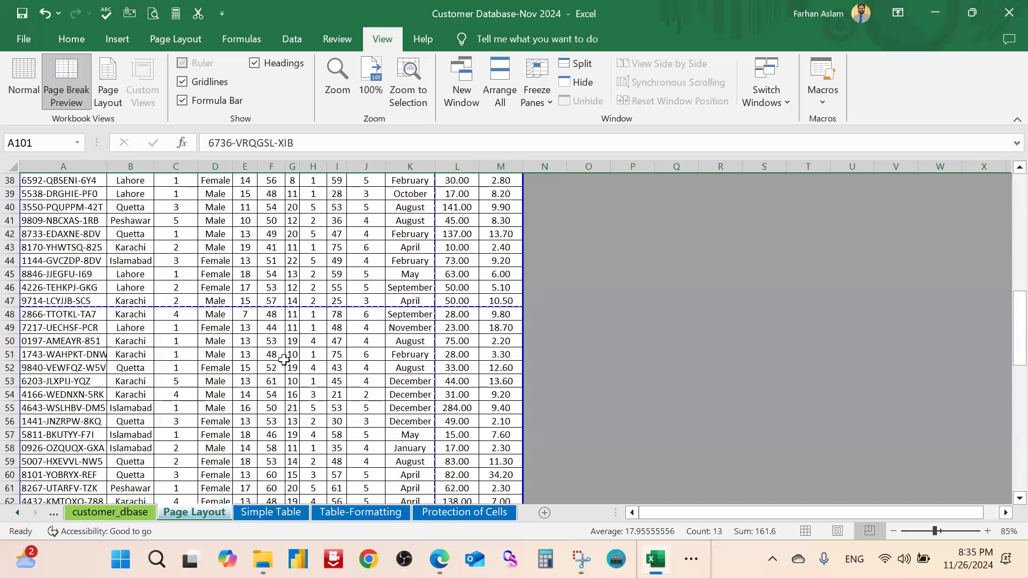
{"action": "scroll", "coordinate": [284, 360], "scroll_direction": "down", "scroll_amount": 12}
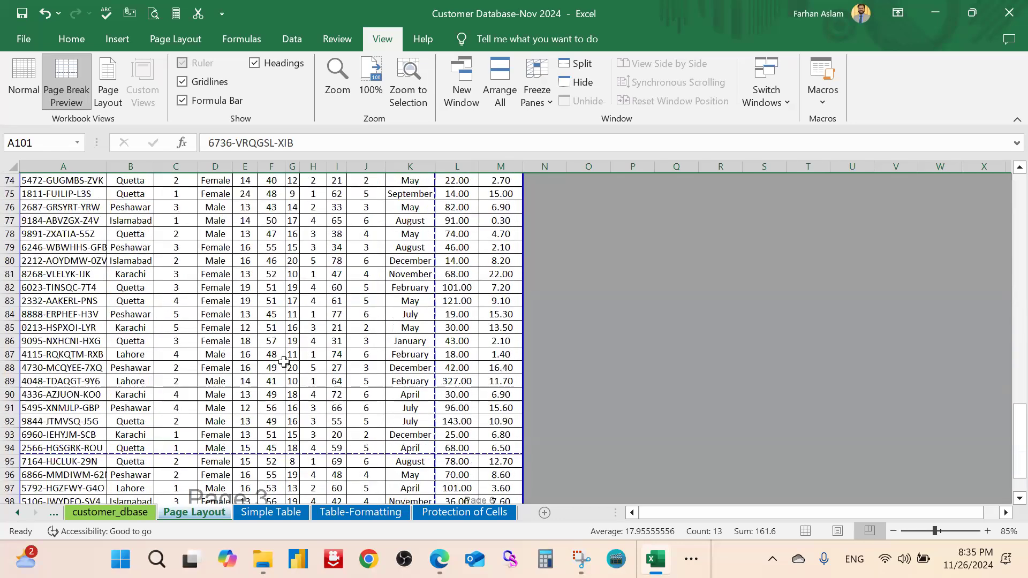
{"action": "scroll", "coordinate": [284, 362], "scroll_direction": "down", "scroll_amount": 4}
{"action": "scroll", "coordinate": [284, 362], "scroll_direction": "up", "scroll_amount": 5}
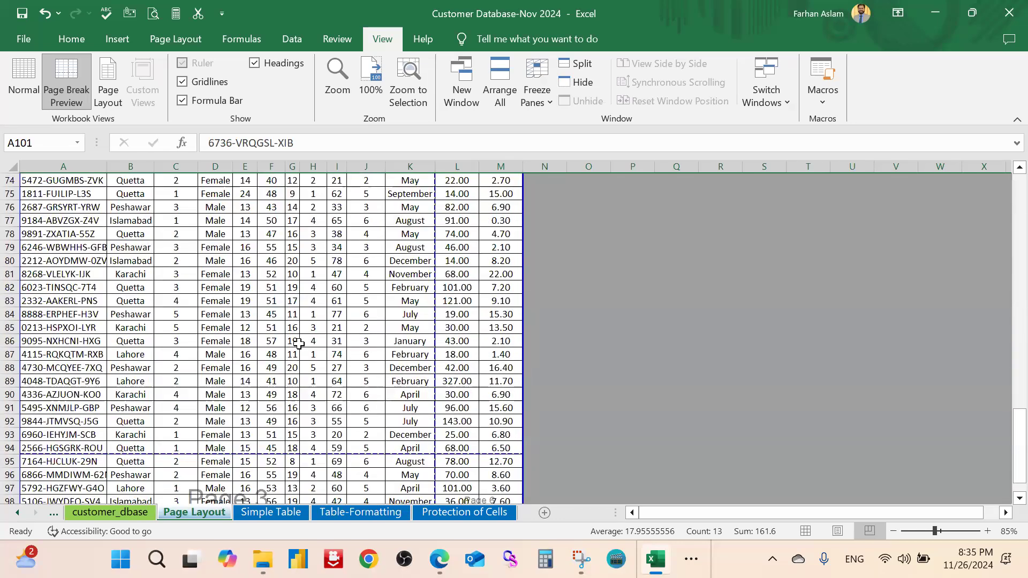
{"action": "scroll", "coordinate": [496, 396], "scroll_direction": "up", "scroll_amount": 20}
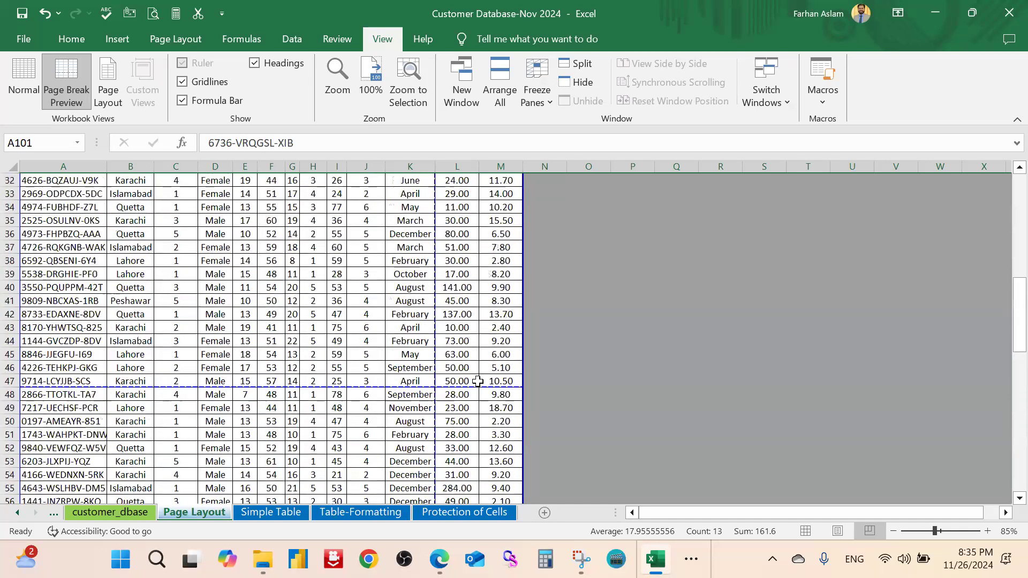
{"action": "scroll", "coordinate": [488, 423], "scroll_direction": "up", "scroll_amount": 1}
{"action": "scroll", "coordinate": [489, 427], "scroll_direction": "down", "scroll_amount": 3}
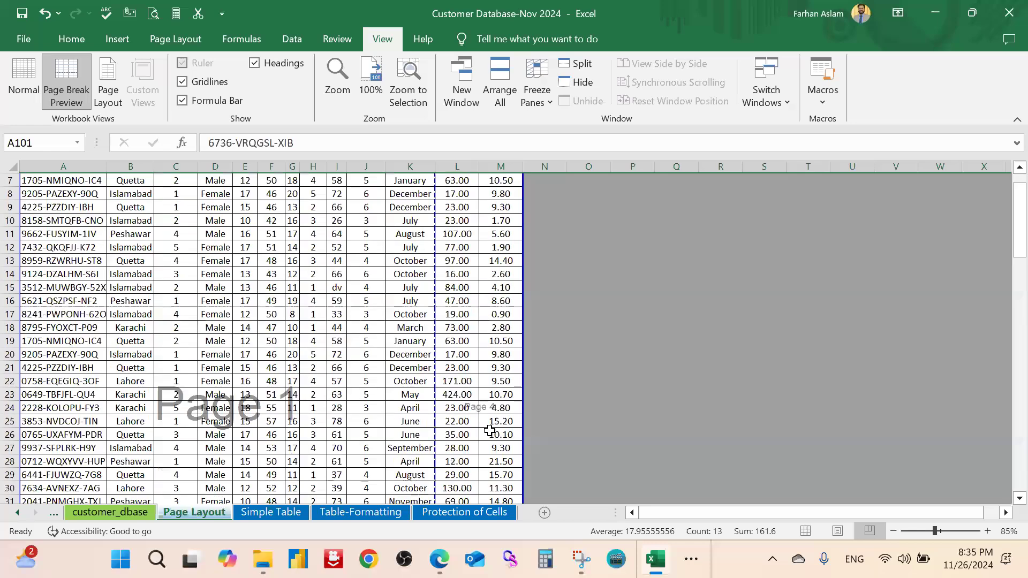
{"action": "left_click", "coordinate": [504, 368]}
{"action": "scroll", "coordinate": [519, 402], "scroll_direction": "down", "scroll_amount": 4}
{"action": "scroll", "coordinate": [519, 404], "scroll_direction": "down", "scroll_amount": 6}
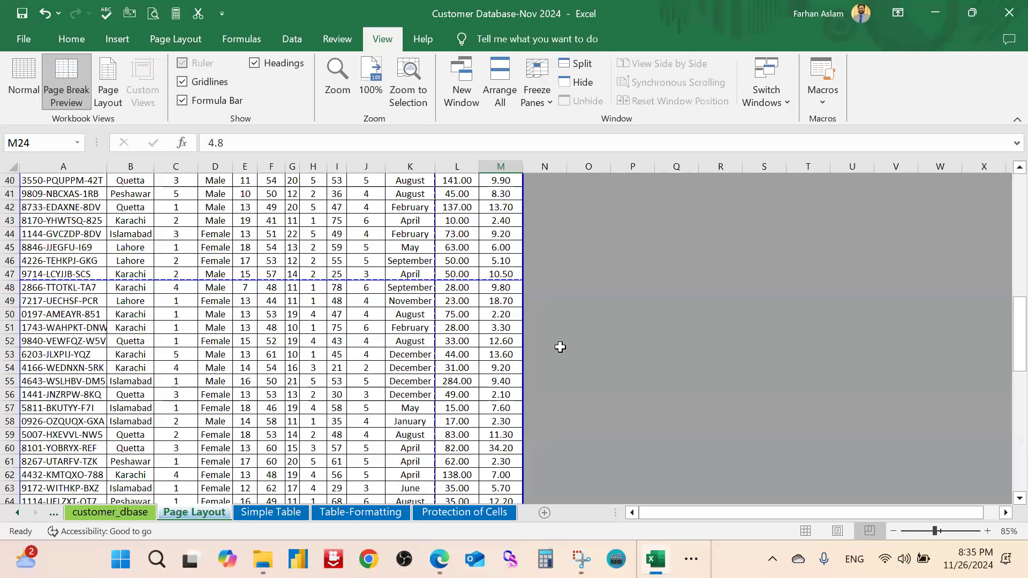
{"action": "scroll", "coordinate": [229, 270], "scroll_direction": "up", "scroll_amount": 13}
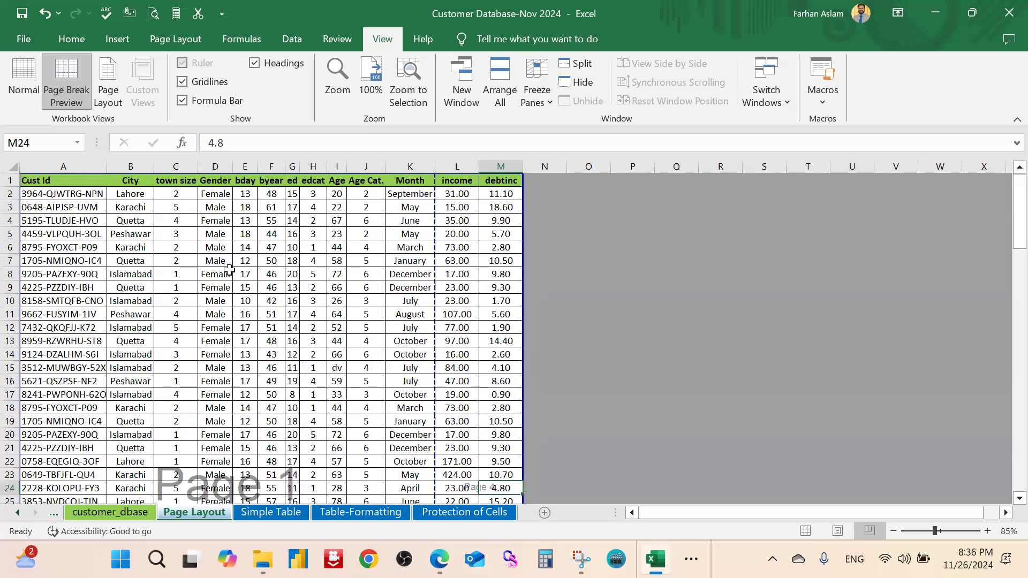
{"action": "scroll", "coordinate": [229, 271], "scroll_direction": "down", "scroll_amount": 6}
{"action": "scroll", "coordinate": [226, 309], "scroll_direction": "down", "scroll_amount": 6}
{"action": "scroll", "coordinate": [252, 306], "scroll_direction": "up", "scroll_amount": 10}
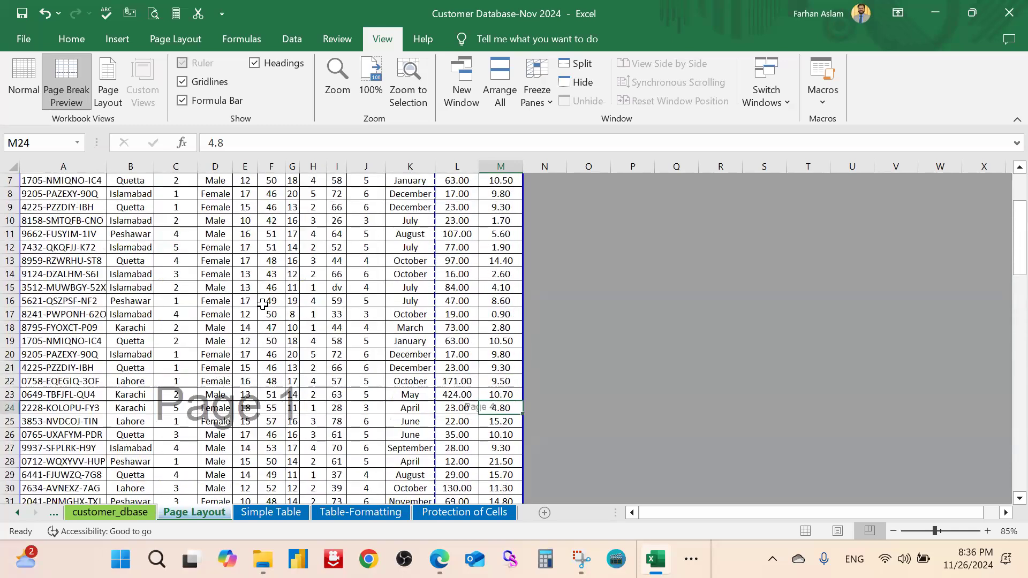
{"action": "scroll", "coordinate": [262, 305], "scroll_direction": "up", "scroll_amount": 2}
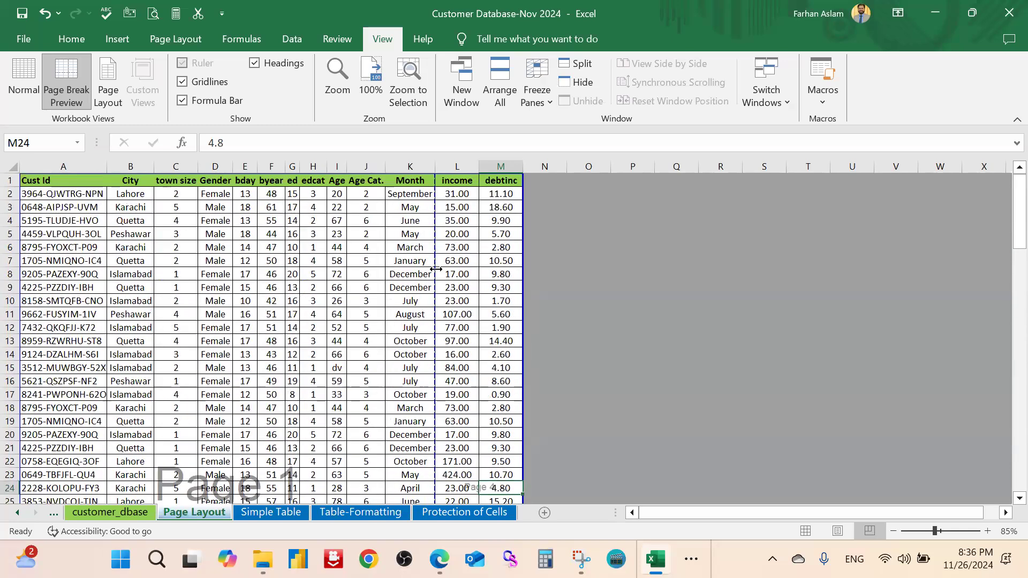
{"action": "scroll", "coordinate": [436, 269], "scroll_direction": "up", "scroll_amount": 1}
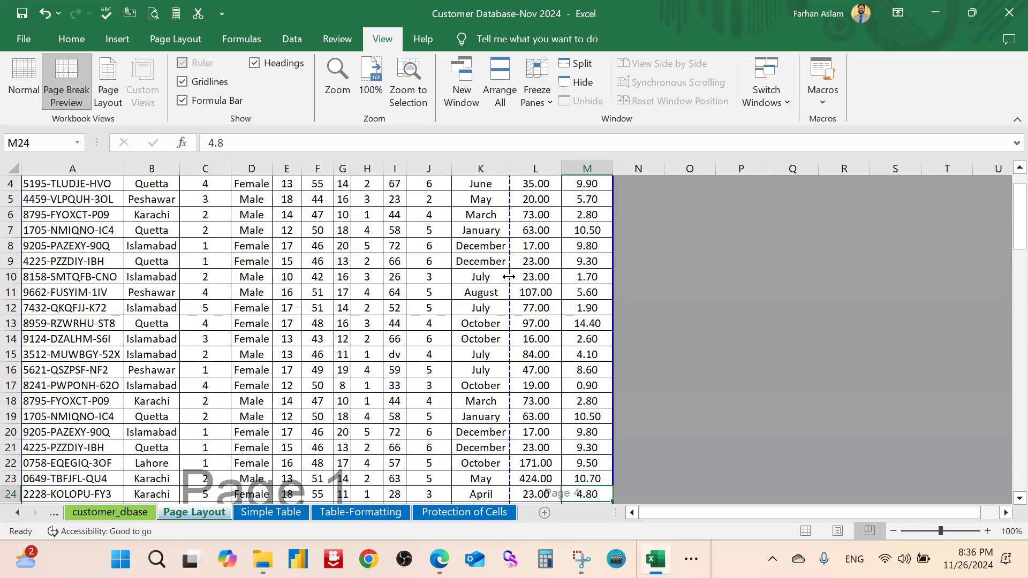
{"action": "left_click_drag", "start_coordinate": [508, 276], "coordinate": [616, 272]}
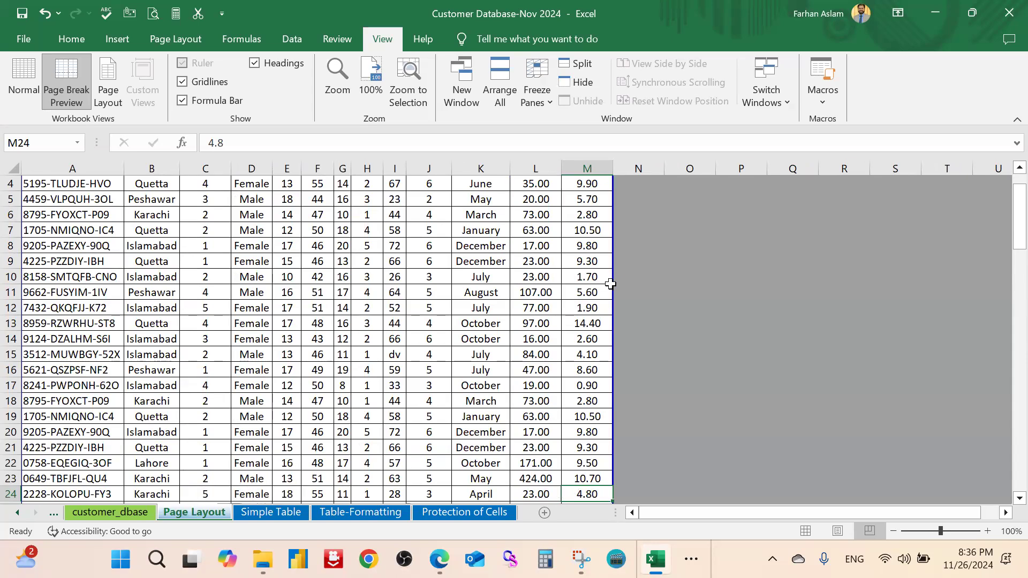
{"action": "scroll", "coordinate": [611, 284], "scroll_direction": "up", "scroll_amount": 1}
{"action": "scroll", "coordinate": [568, 327], "scroll_direction": "down", "scroll_amount": 6}
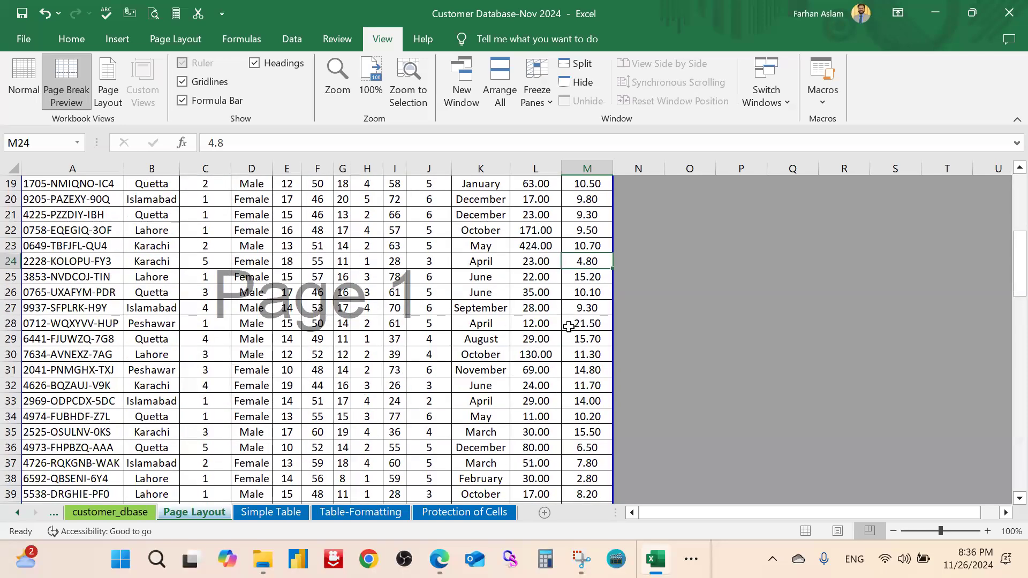
{"action": "scroll", "coordinate": [568, 332], "scroll_direction": "down", "scroll_amount": 3}
{"action": "scroll", "coordinate": [569, 332], "scroll_direction": "down", "scroll_amount": 18}
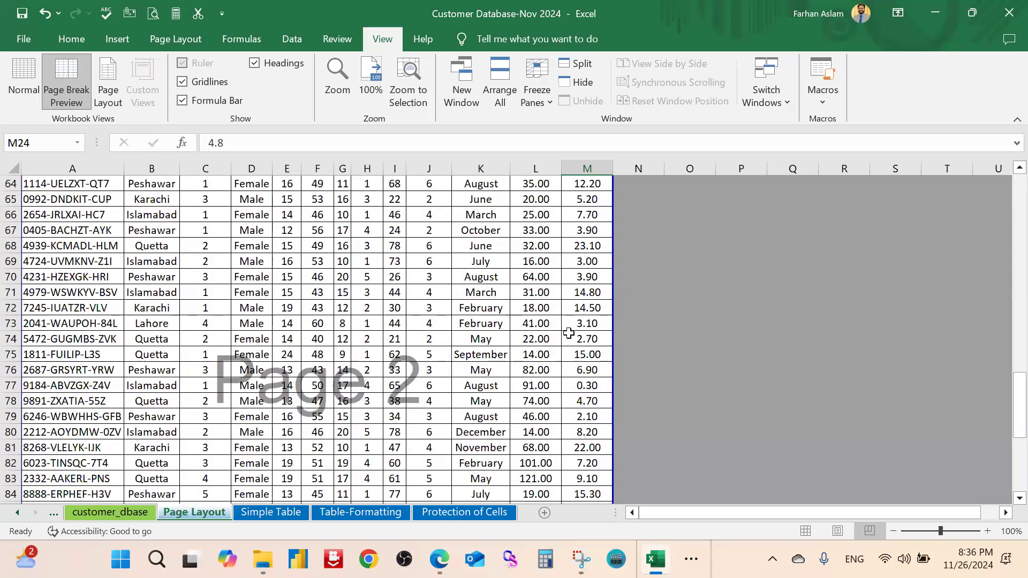
{"action": "scroll", "coordinate": [568, 333], "scroll_direction": "up", "scroll_amount": 9}
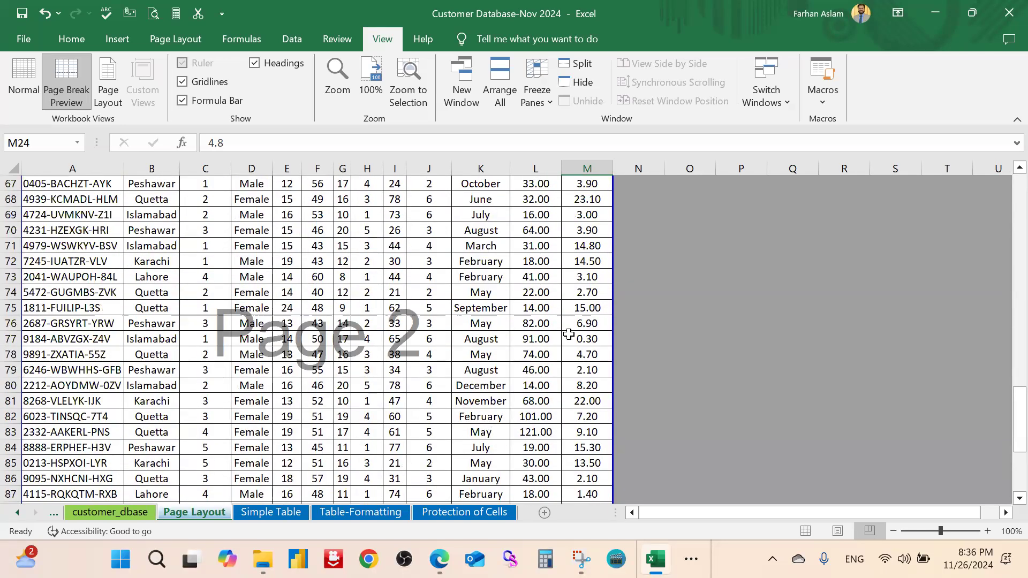
{"action": "scroll", "coordinate": [569, 334], "scroll_direction": "up", "scroll_amount": 18}
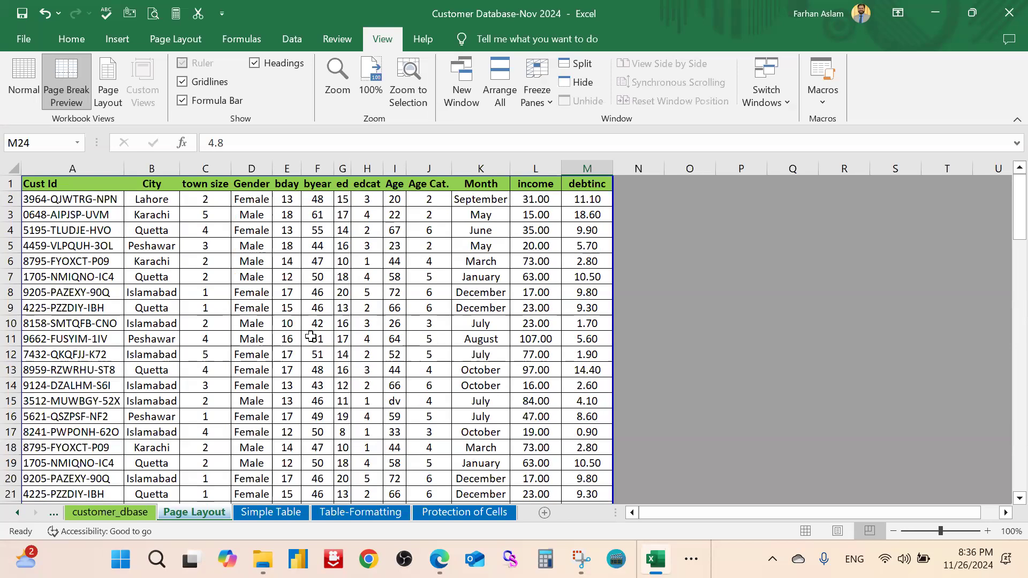
{"action": "left_click", "coordinate": [108, 80]}
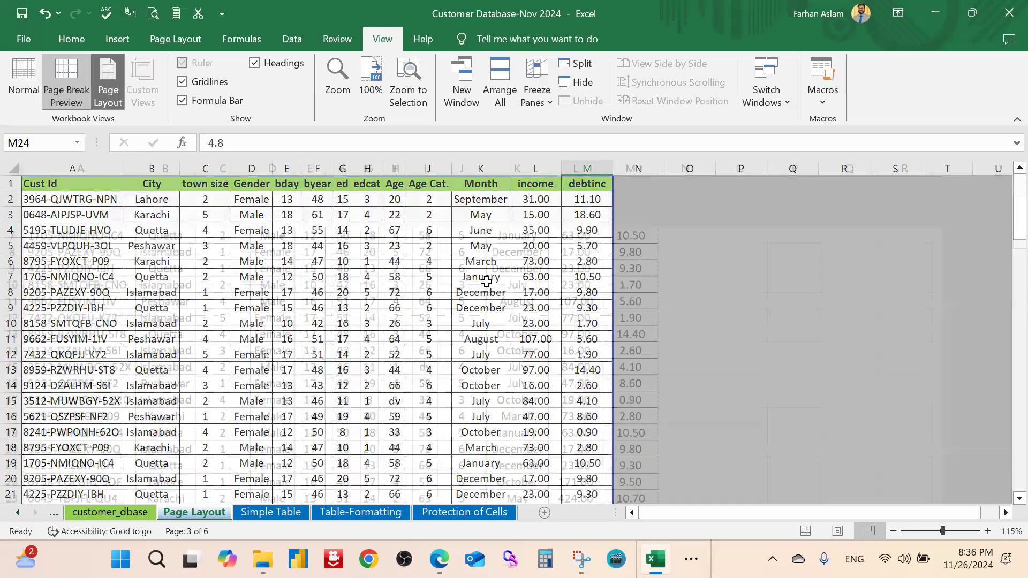
{"action": "scroll", "coordinate": [425, 314], "scroll_direction": "down", "scroll_amount": 20}
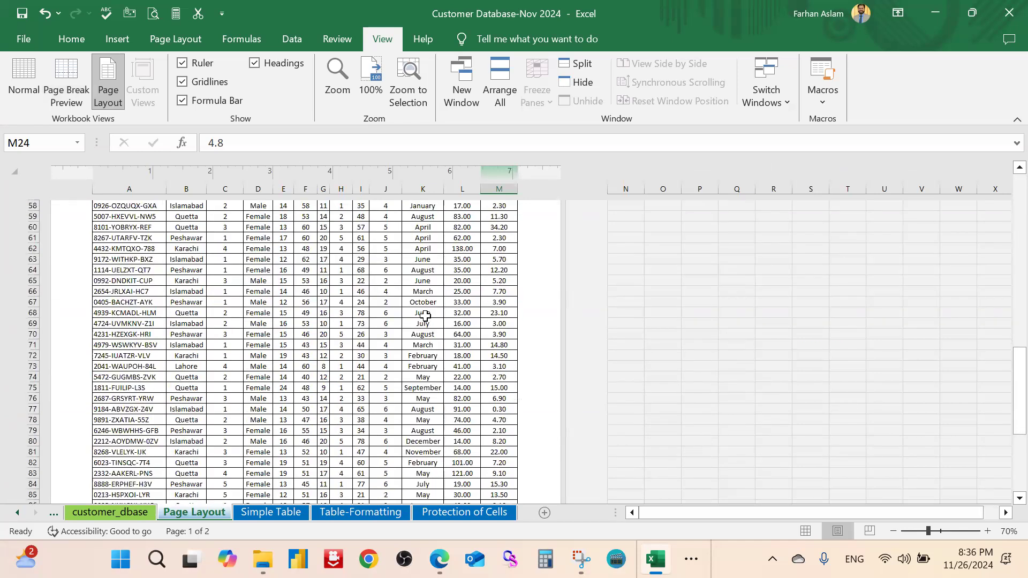
{"action": "scroll", "coordinate": [426, 316], "scroll_direction": "down", "scroll_amount": 15}
{"action": "scroll", "coordinate": [430, 324], "scroll_direction": "up", "scroll_amount": 5}
{"action": "scroll", "coordinate": [428, 323], "scroll_direction": "up", "scroll_amount": 20}
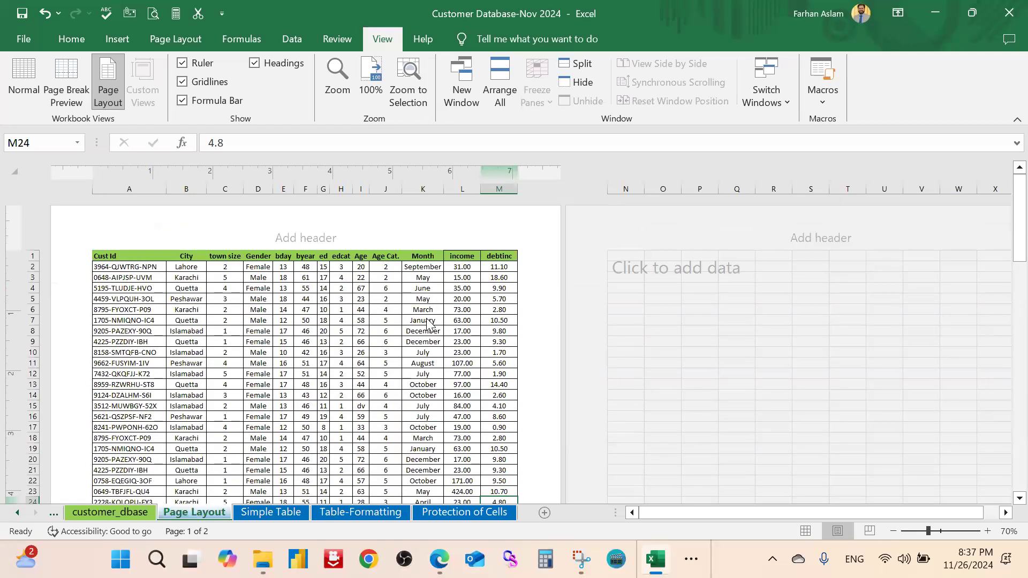
{"action": "left_click", "coordinate": [60, 78]}
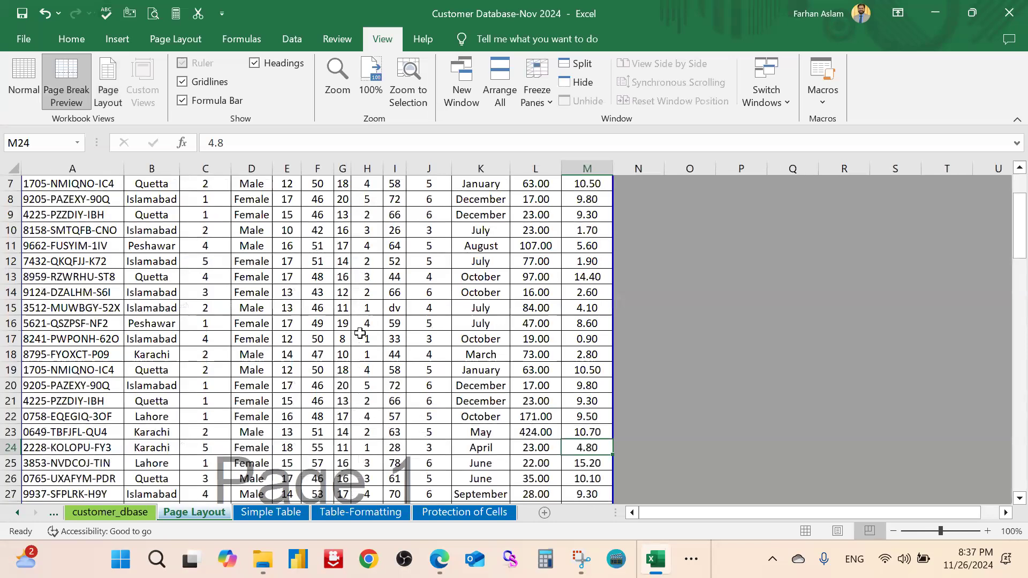
{"action": "scroll", "coordinate": [360, 333], "scroll_direction": "up", "scroll_amount": 2}
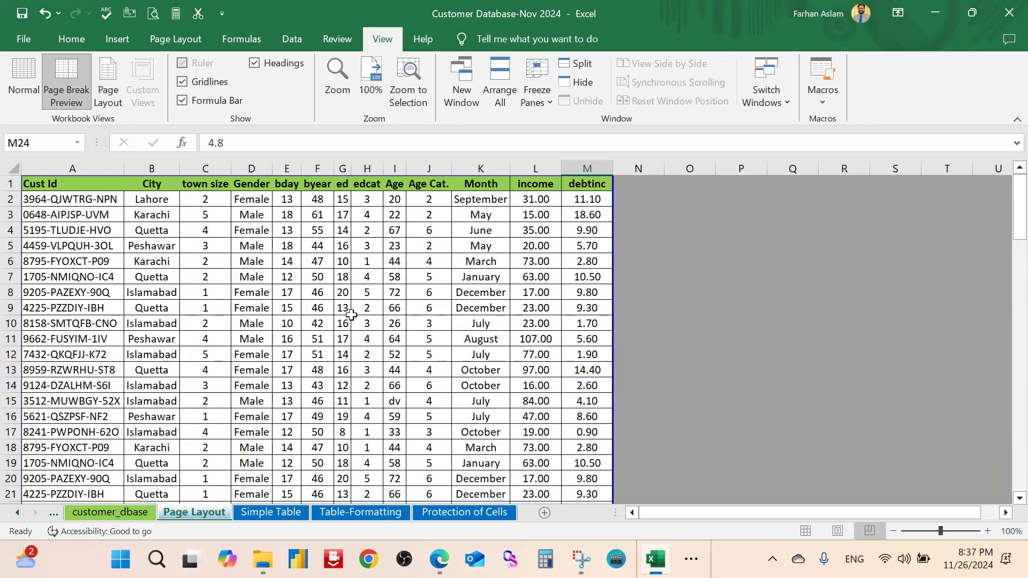
Select the whole worksheet and drag a row border until every row is 21.50 high
{"action": "left_click", "coordinate": [265, 294]}
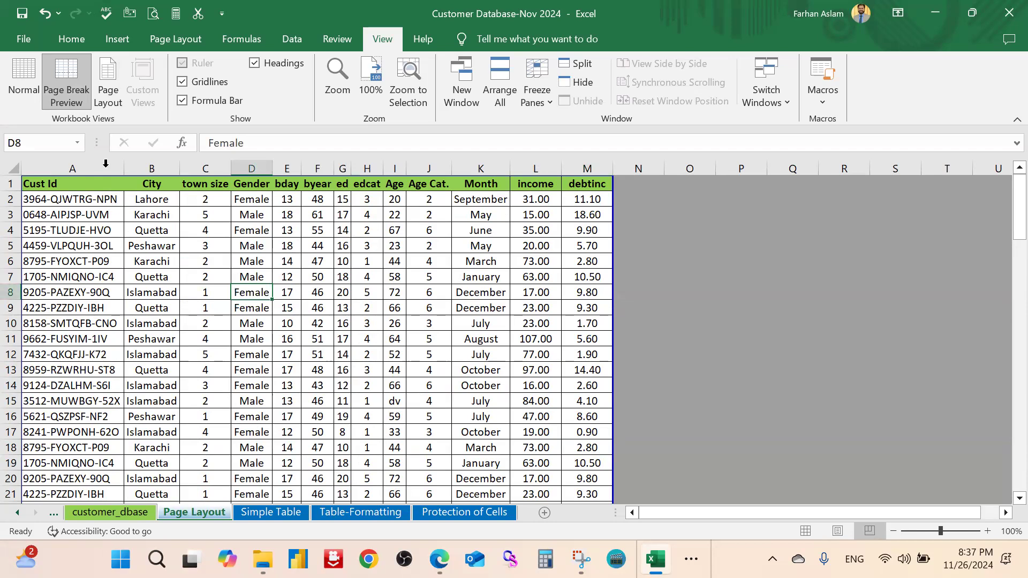
{"action": "left_click", "coordinate": [124, 170]}
{"action": "left_click", "coordinate": [11, 171]}
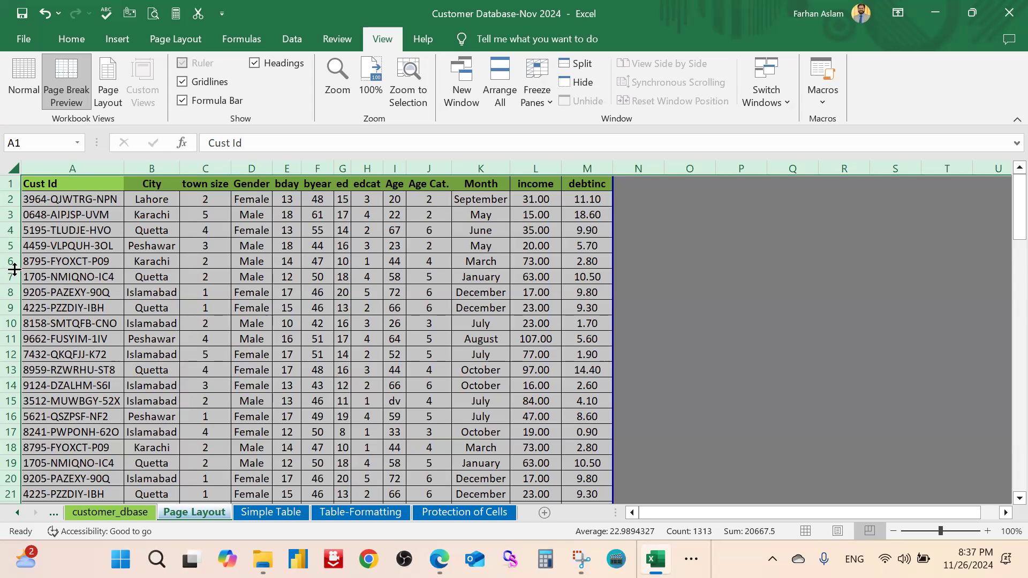
{"action": "left_click_drag", "start_coordinate": [15, 270], "coordinate": [14, 269]}
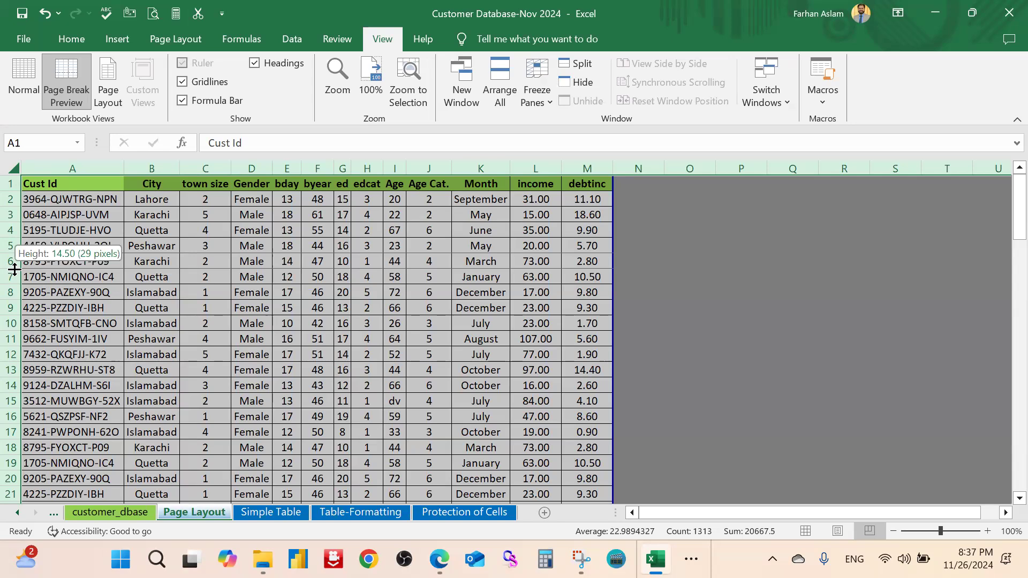
{"action": "left_click_drag", "start_coordinate": [14, 270], "coordinate": [14, 269]}
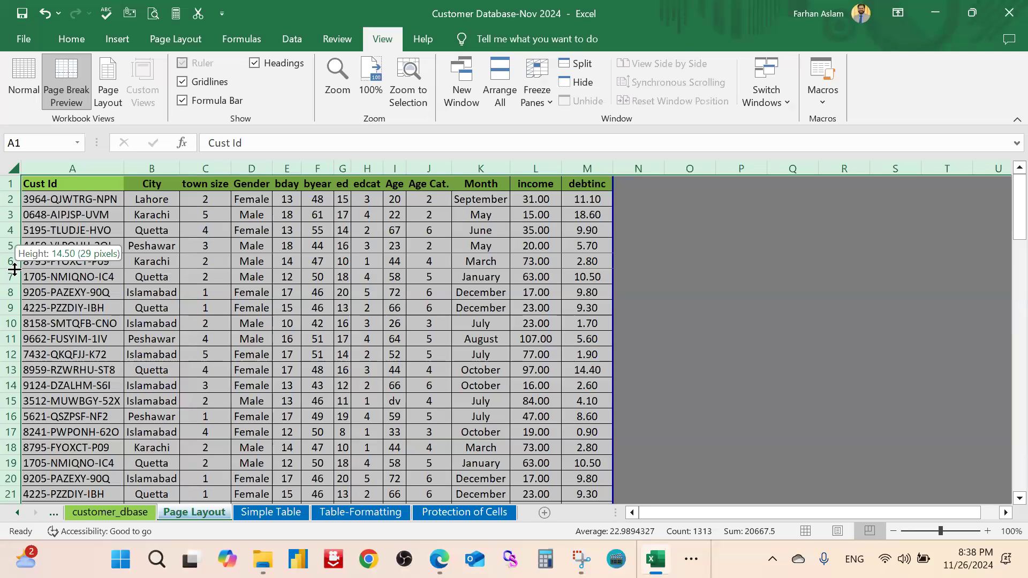
{"action": "left_click_drag", "start_coordinate": [15, 269], "coordinate": [11, 276]}
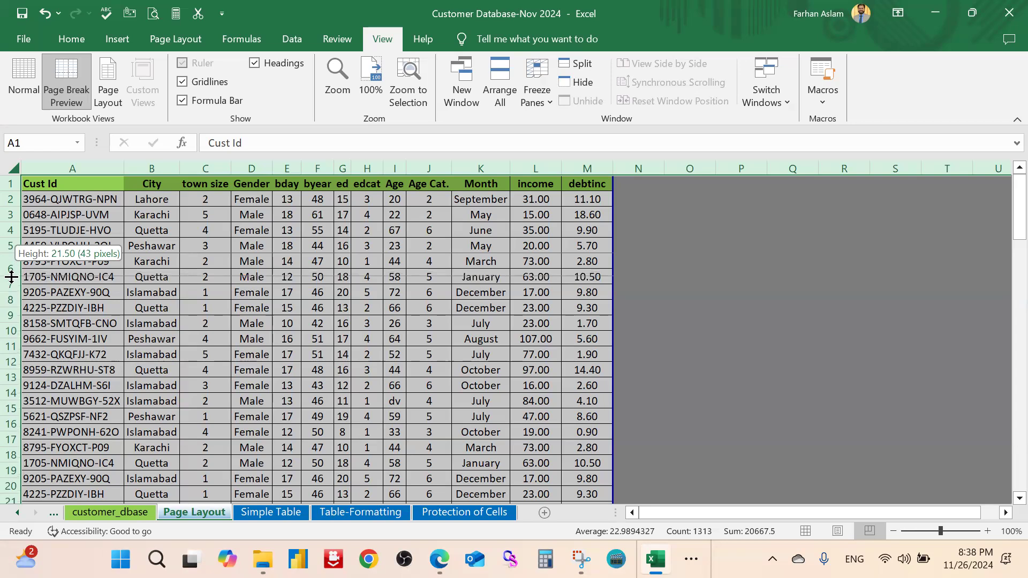
{"action": "left_click_drag", "start_coordinate": [11, 276], "coordinate": [11, 277]}
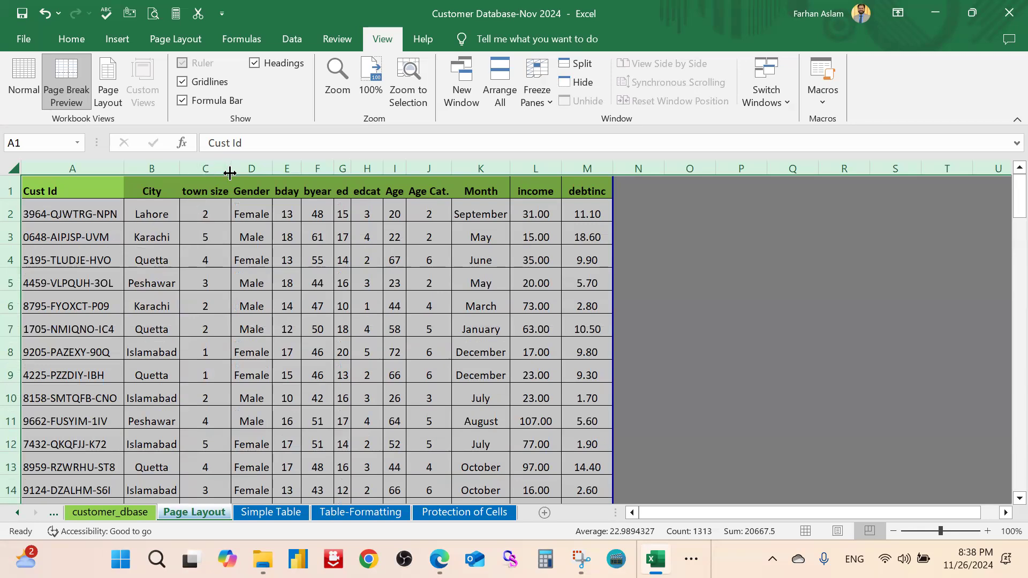
Drag the A/B border left to narrow the Cust Id column, truncating the ID in A2
{"action": "left_click", "coordinate": [167, 169]}
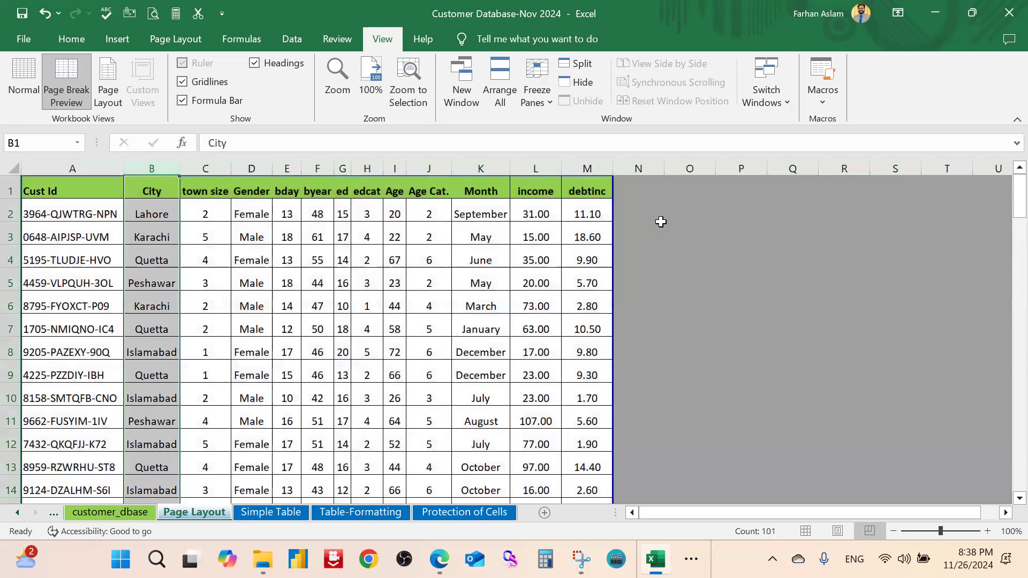
{"action": "left_click", "coordinate": [659, 229]}
{"action": "left_click", "coordinate": [52, 220]}
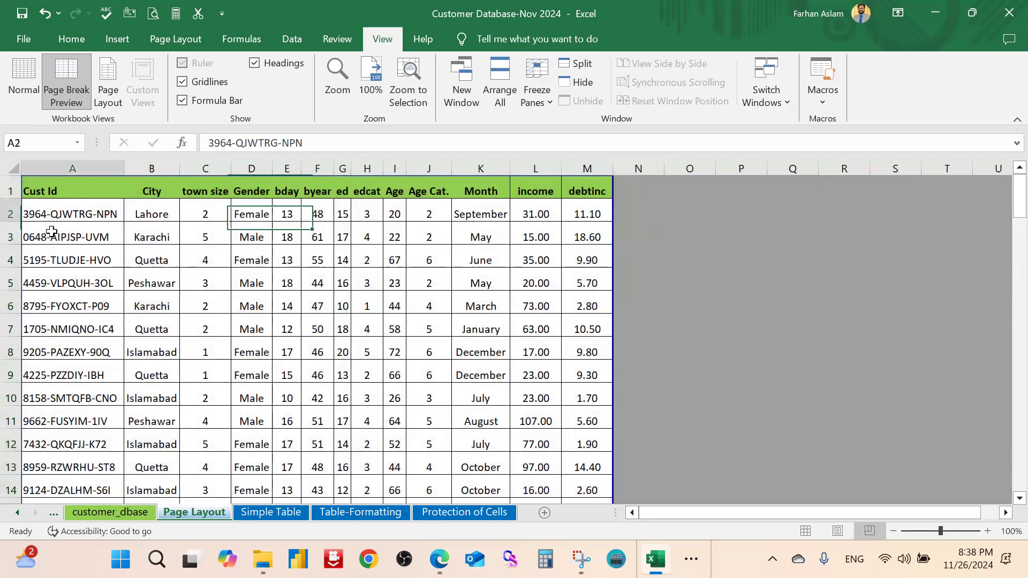
{"action": "left_click", "coordinate": [88, 168]}
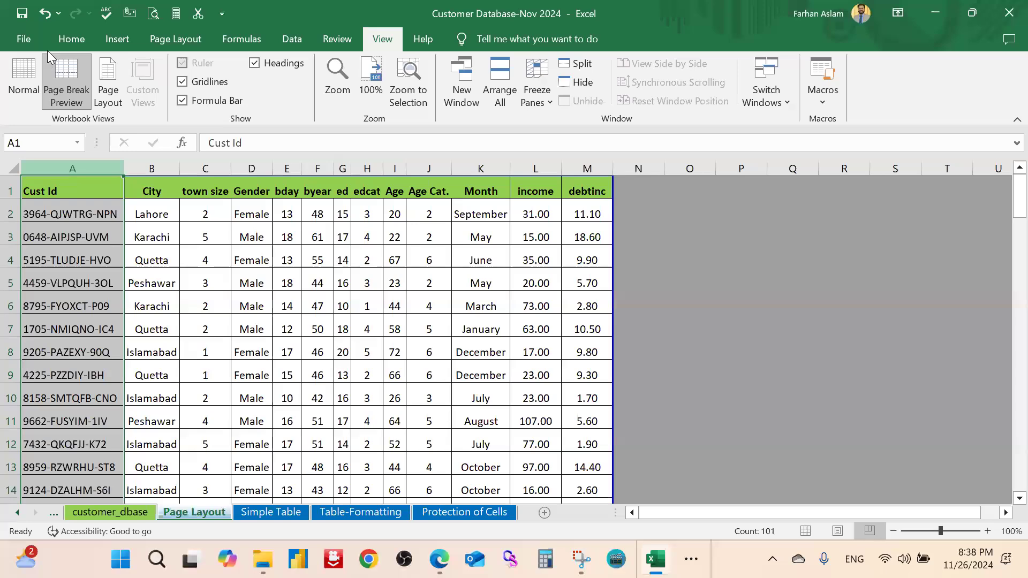
{"action": "left_click", "coordinate": [71, 39]}
{"action": "left_click", "coordinate": [184, 236]}
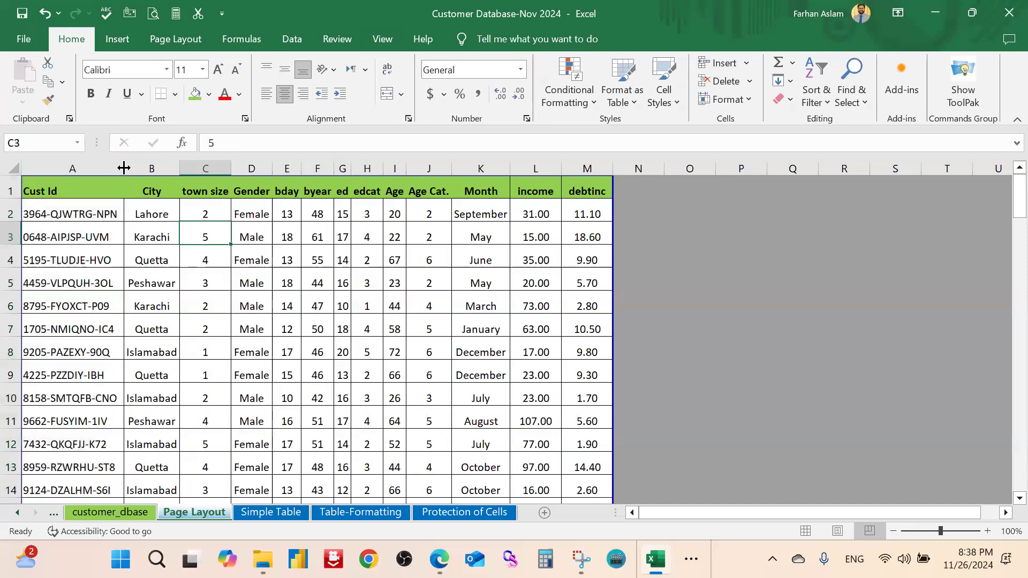
{"action": "left_click_drag", "start_coordinate": [124, 168], "coordinate": [94, 172]}
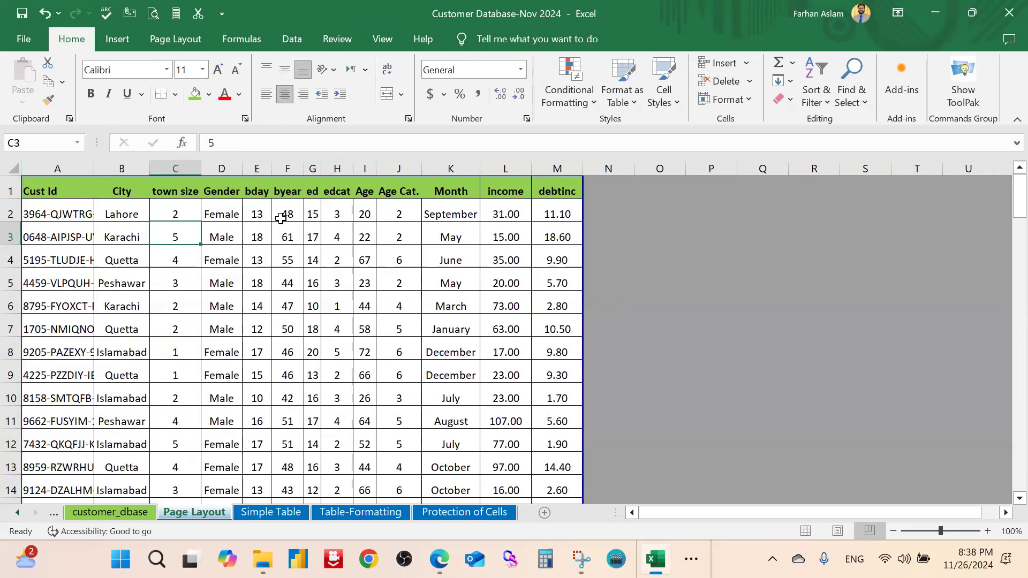
{"action": "left_click", "coordinate": [73, 214]}
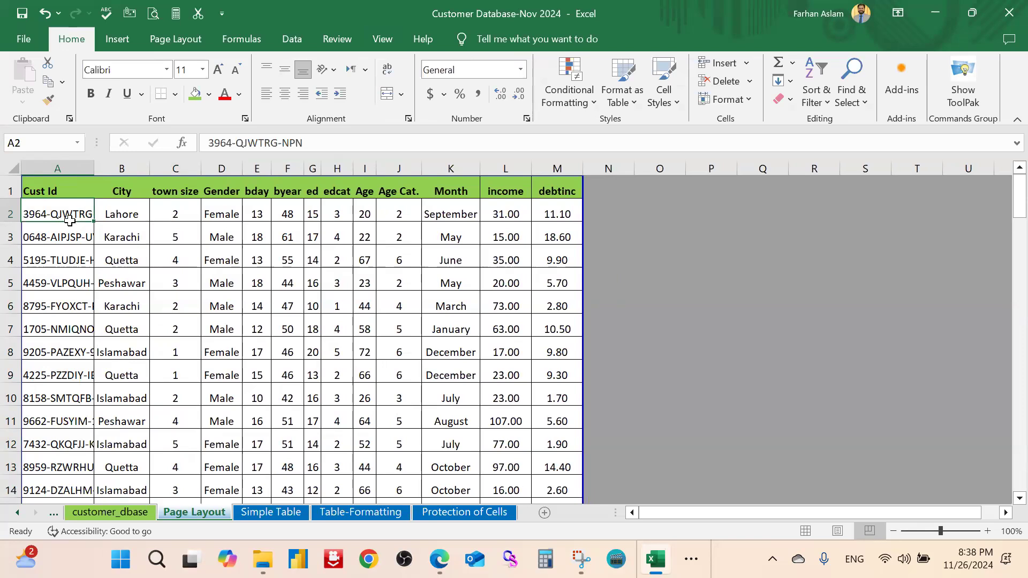
{"action": "left_click", "coordinate": [144, 242]}
Apply Wrap Text to column A so each customer ID splits over two lines
{"action": "left_click", "coordinate": [67, 167]}
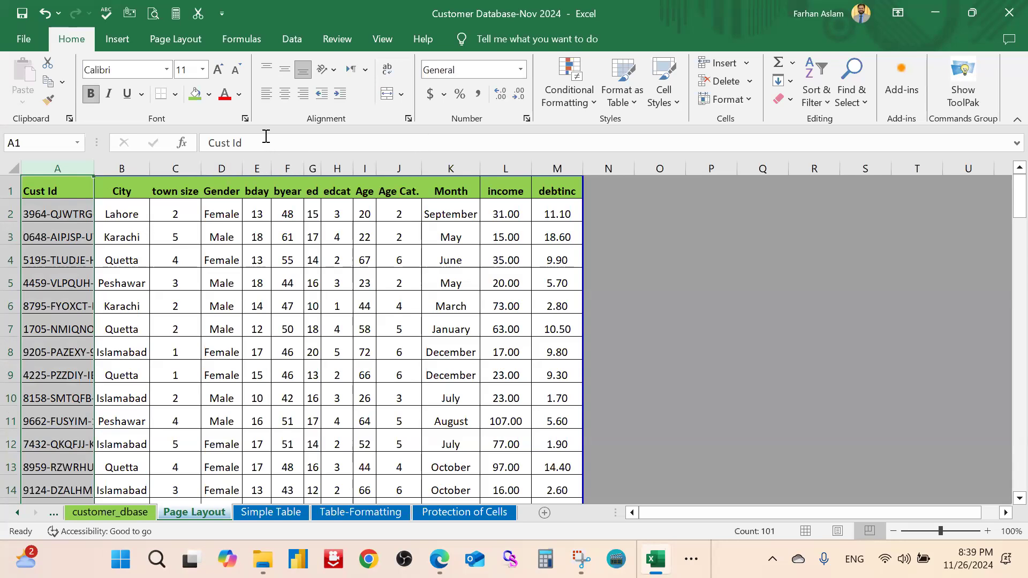
{"action": "left_click", "coordinate": [387, 72]}
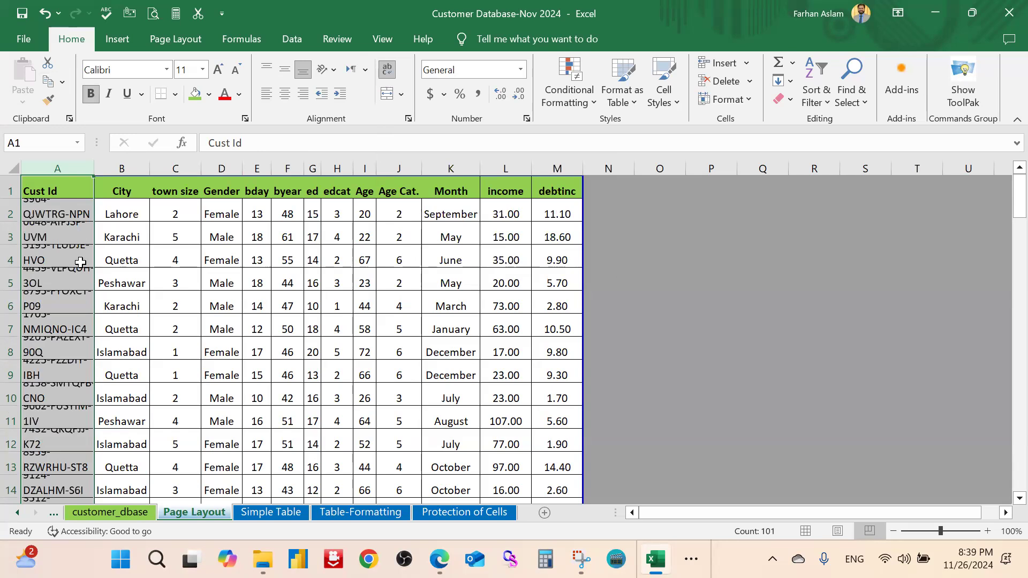
Select the whole sheet and AutoFit all row heights so each wrapped Cust Id shows fully
{"action": "left_click", "coordinate": [217, 239]}
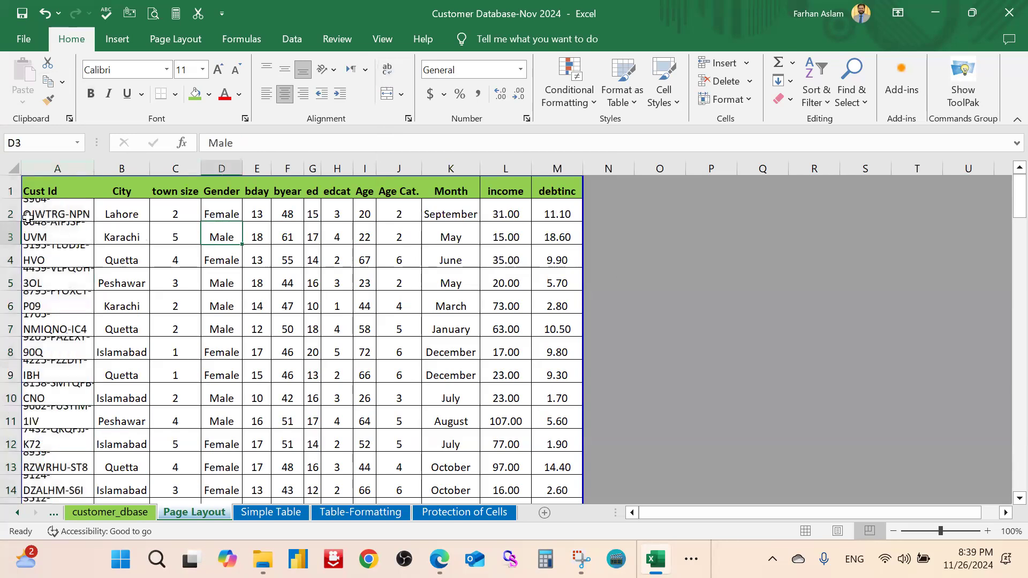
{"action": "left_click", "coordinate": [15, 168]}
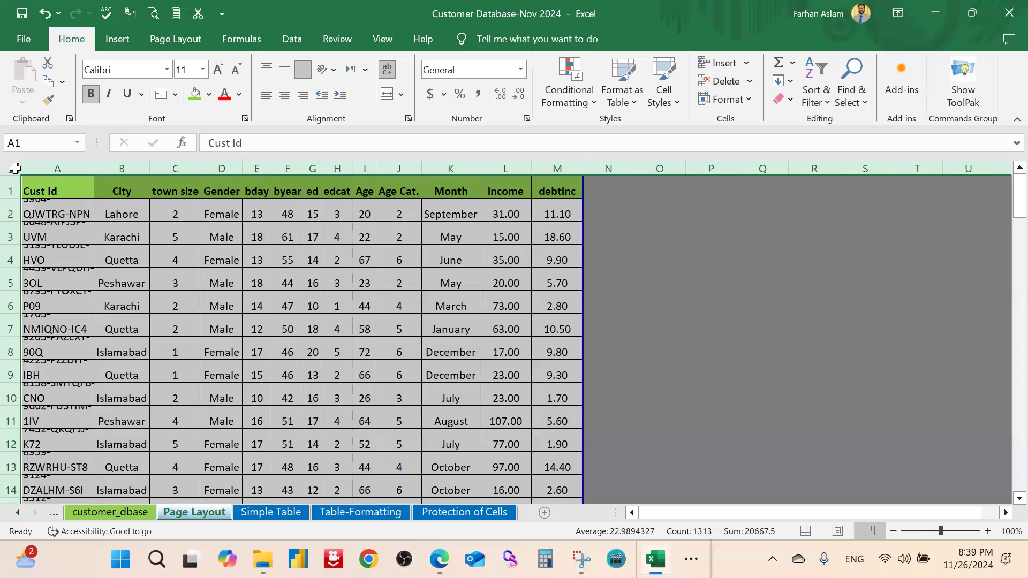
{"action": "double_click", "coordinate": [11, 289]}
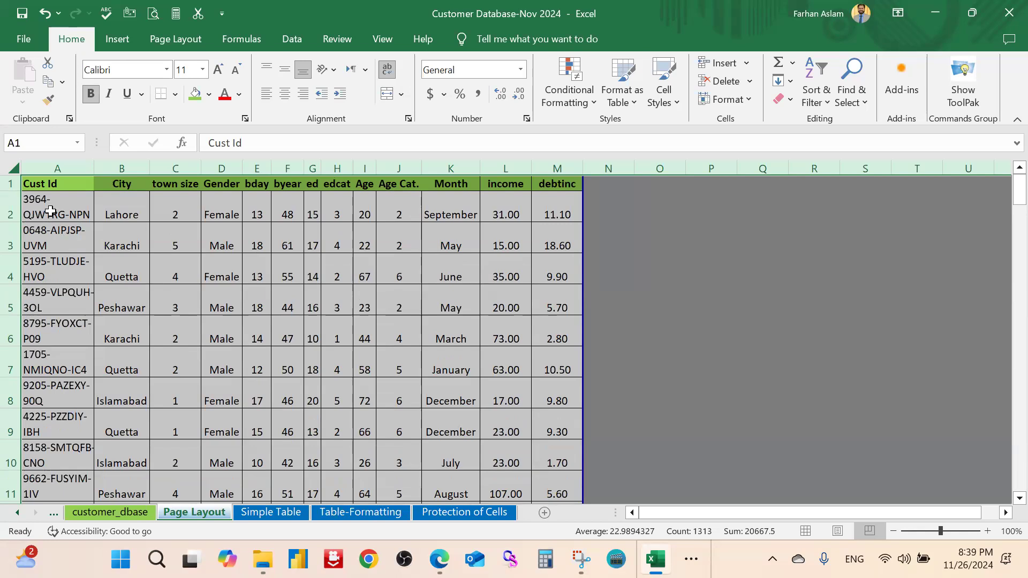
AutoFit the widths of columns B through M to their contents
{"action": "left_click", "coordinate": [255, 279]}
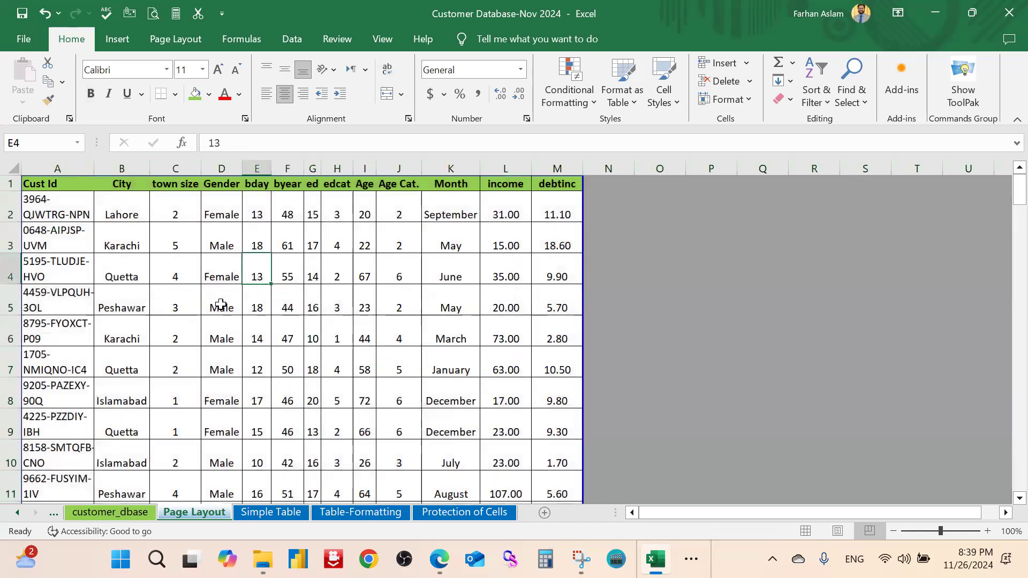
{"action": "left_click", "coordinate": [119, 168]}
{"action": "left_click_drag", "start_coordinate": [220, 169], "coordinate": [556, 169]}
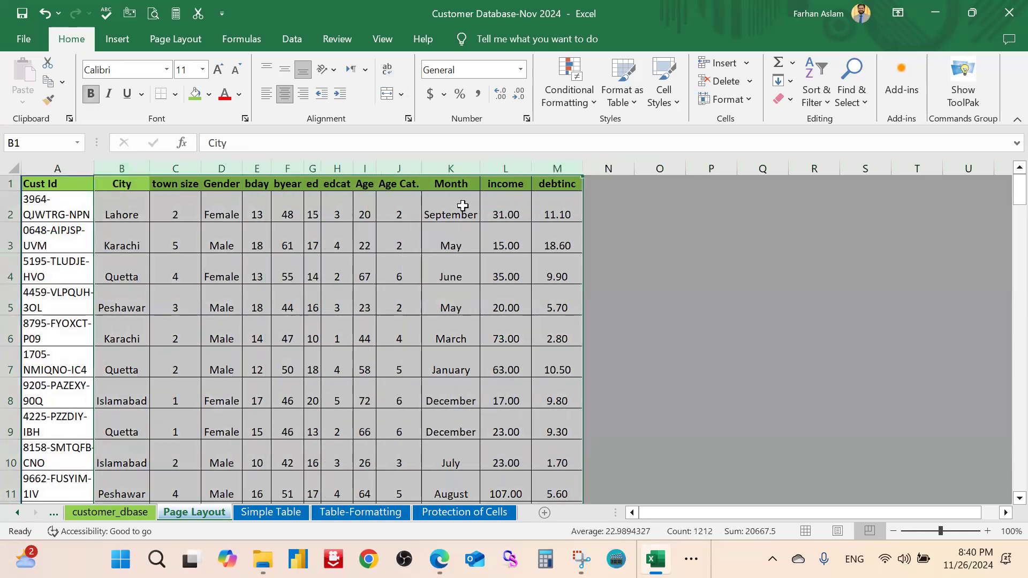
{"action": "double_click", "coordinate": [421, 166]}
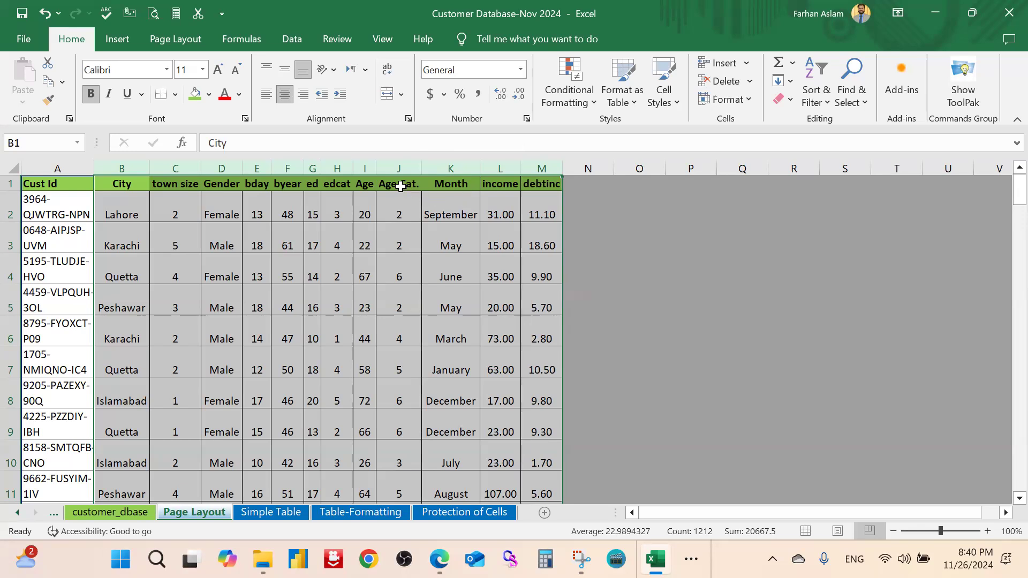
Split the Age Cat. header in J1 onto two lines, 'Age' above 'Cat.'
{"action": "left_click", "coordinate": [399, 185]}
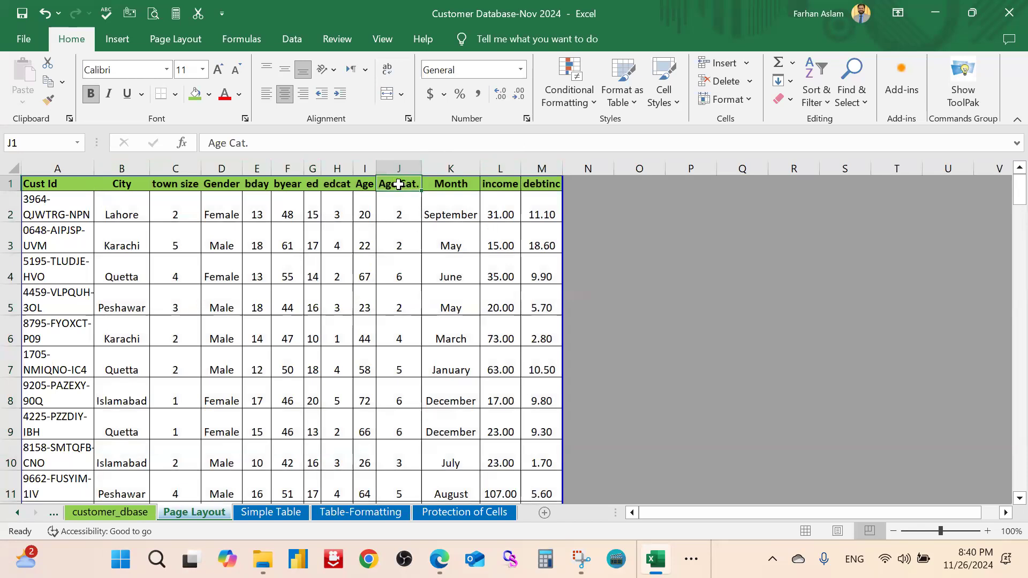
{"action": "double_click", "coordinate": [398, 185]}
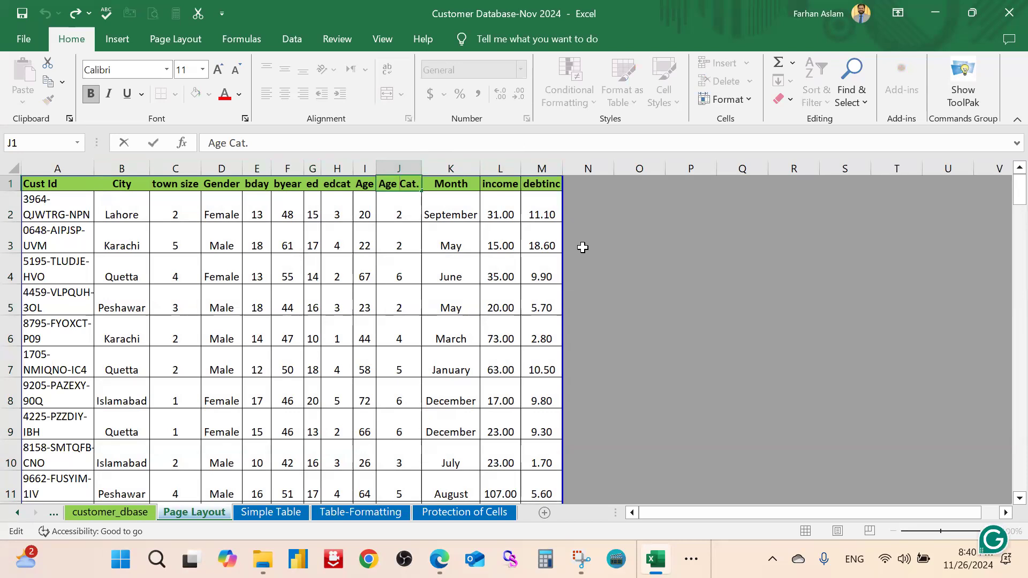
{"action": "key", "text": "alt+Return"}
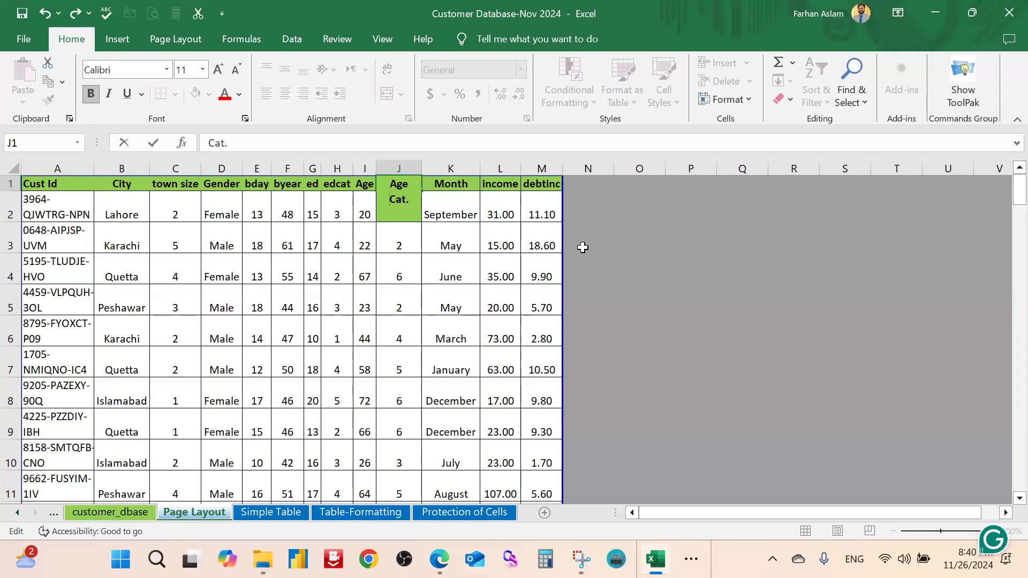
{"action": "key", "text": "Return"}
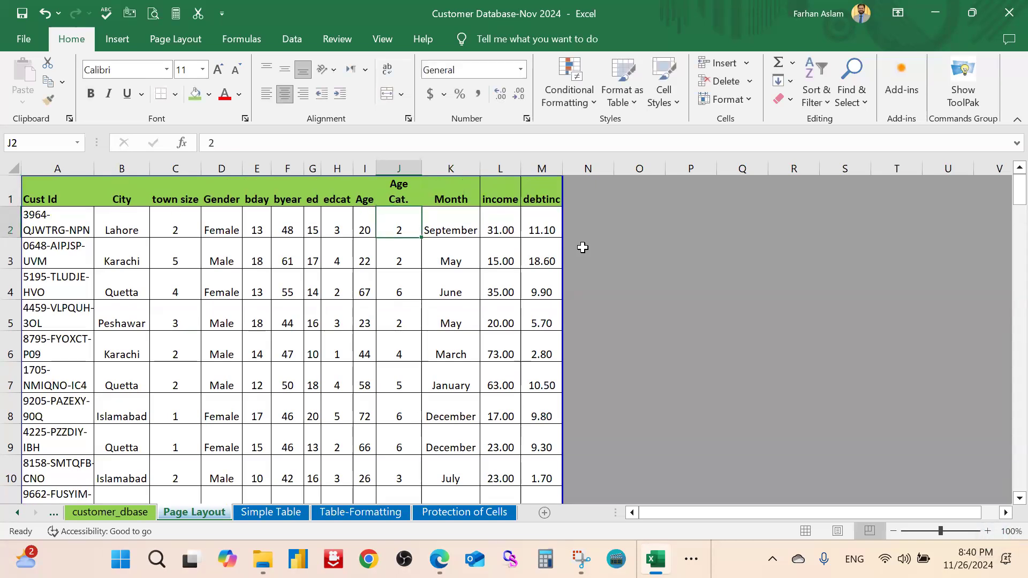
Fit the Age Cat. column to its header and widen the Cust Id column
{"action": "double_click", "coordinate": [422, 166]}
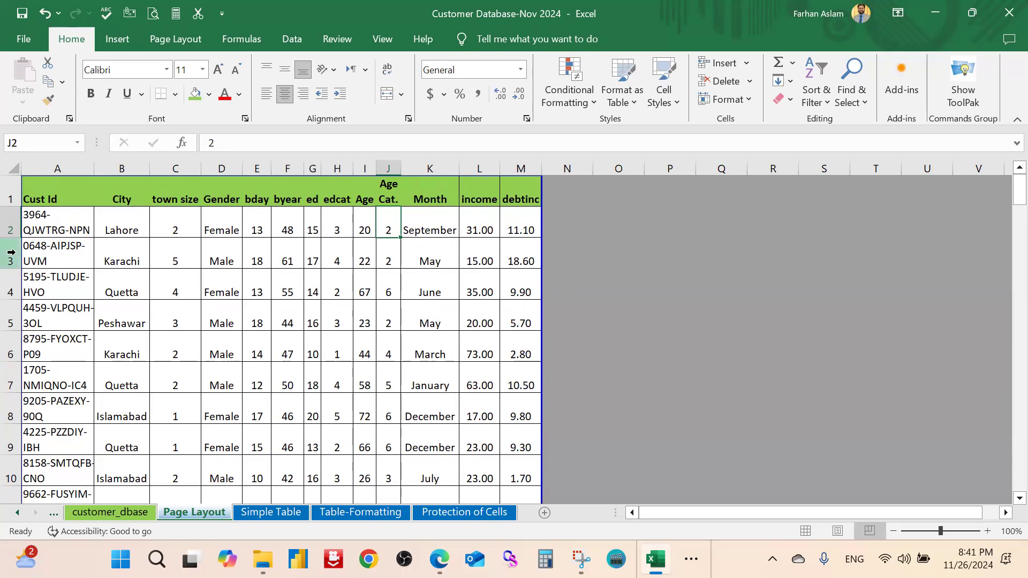
{"action": "left_click_drag", "start_coordinate": [94, 168], "coordinate": [118, 163]}
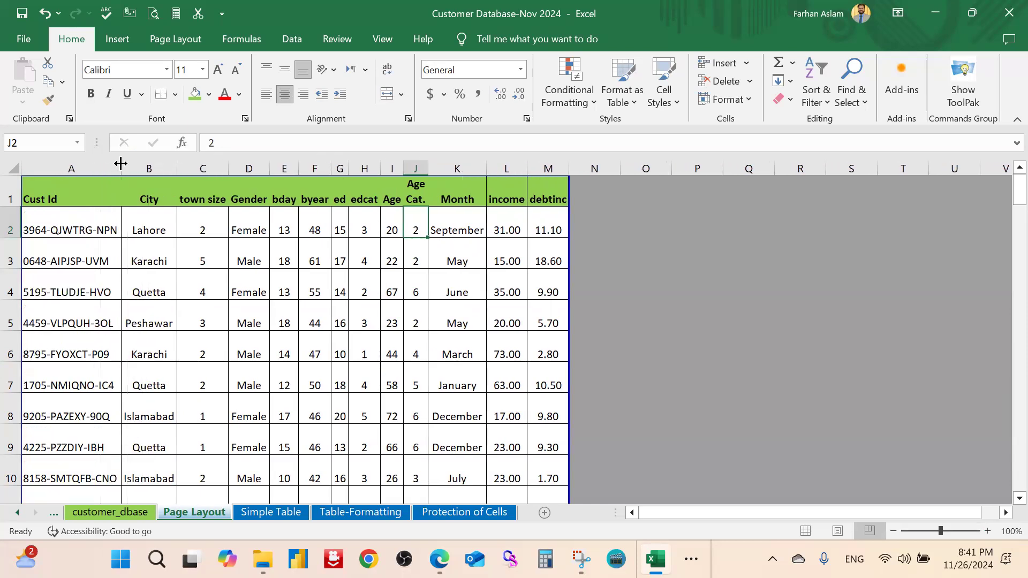
{"action": "left_click", "coordinate": [236, 320]}
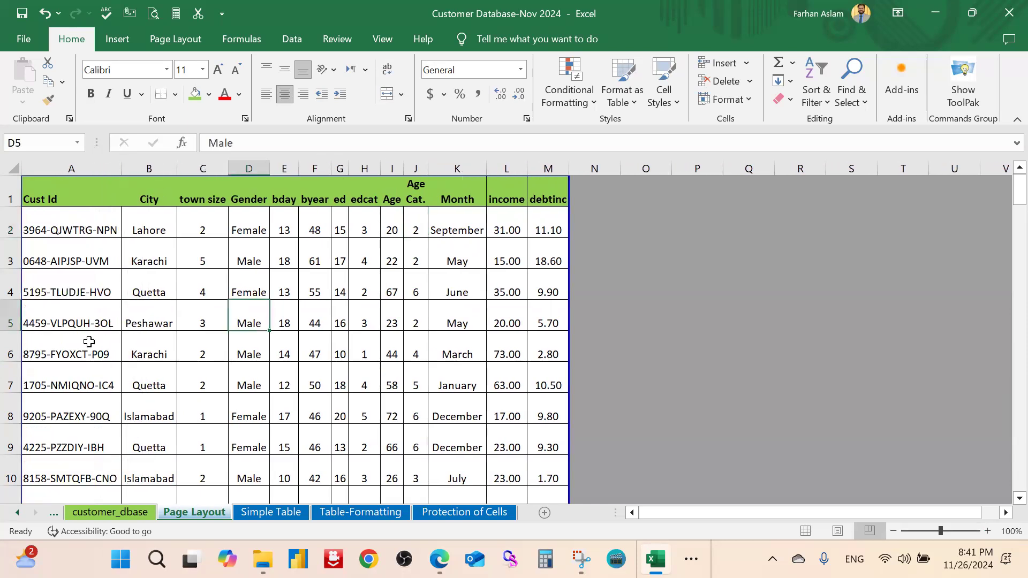
AutoFit every row height across the whole worksheet
{"action": "left_click", "coordinate": [13, 171]}
{"action": "left_click", "coordinate": [214, 283]}
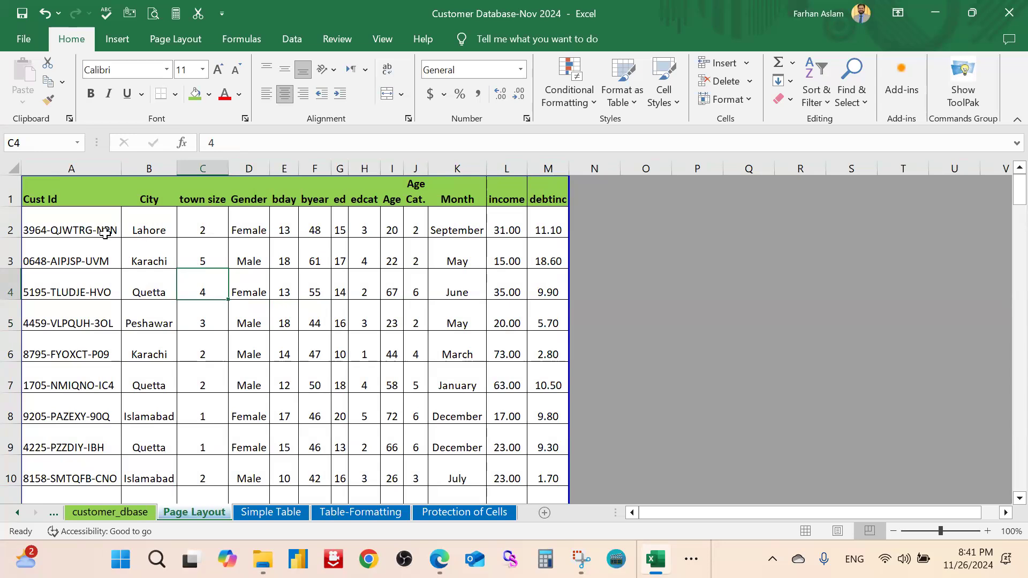
{"action": "left_click", "coordinate": [14, 166]}
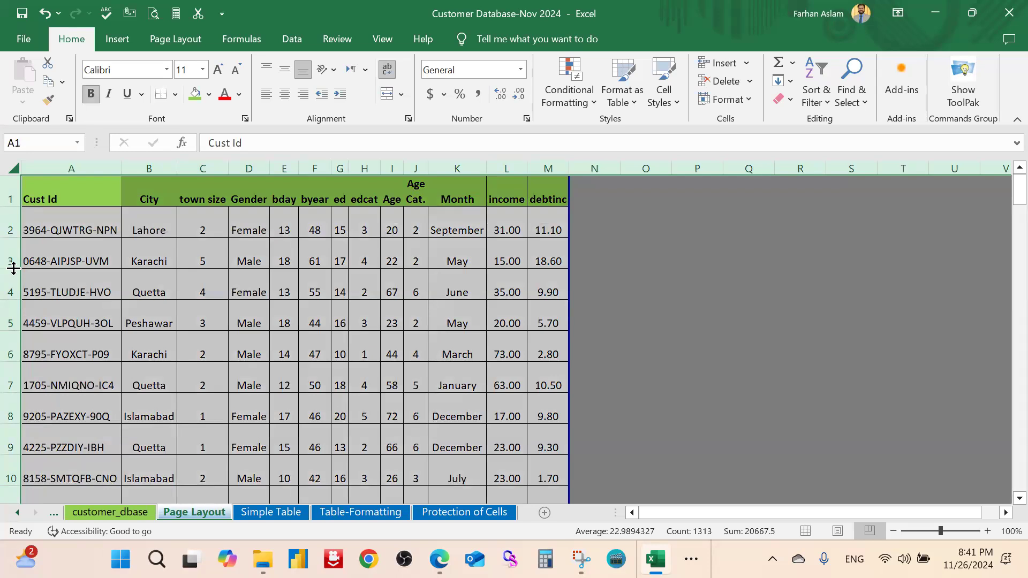
{"action": "double_click", "coordinate": [14, 267]}
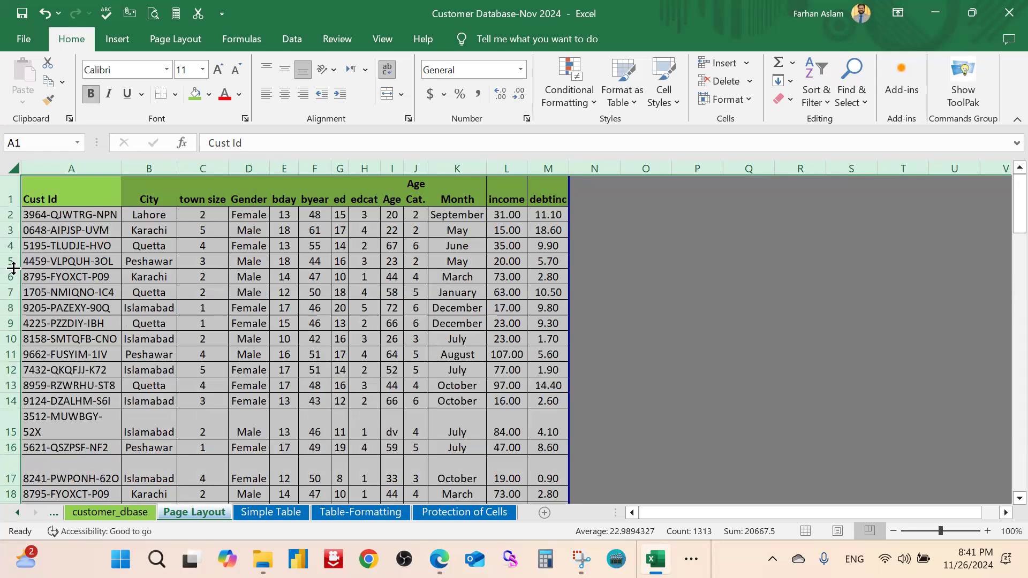
{"action": "left_click", "coordinate": [339, 276]}
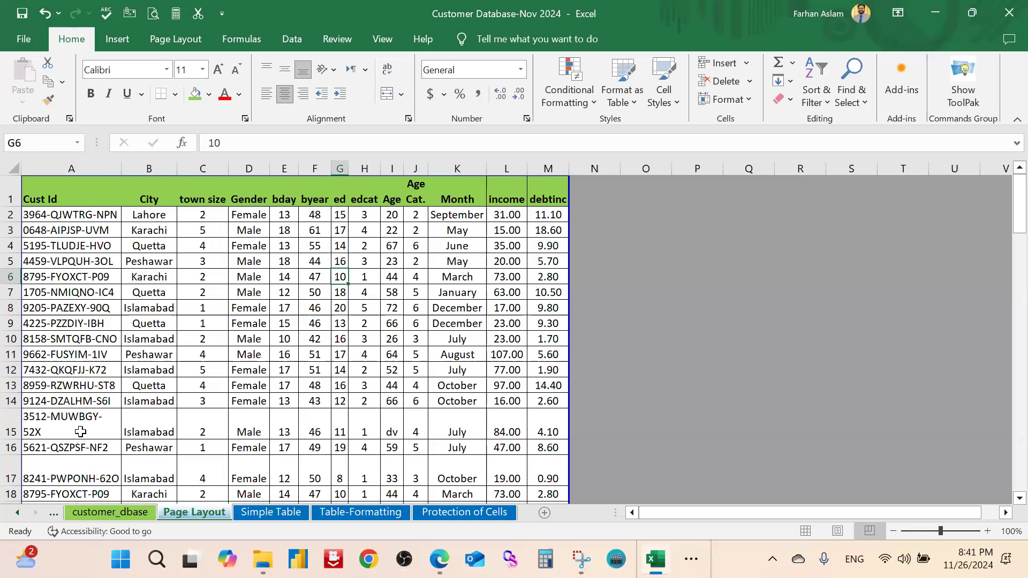
Widen column A so each customer ID fits on one line, and restore normal row heights
{"action": "left_click_drag", "start_coordinate": [122, 168], "coordinate": [139, 168]}
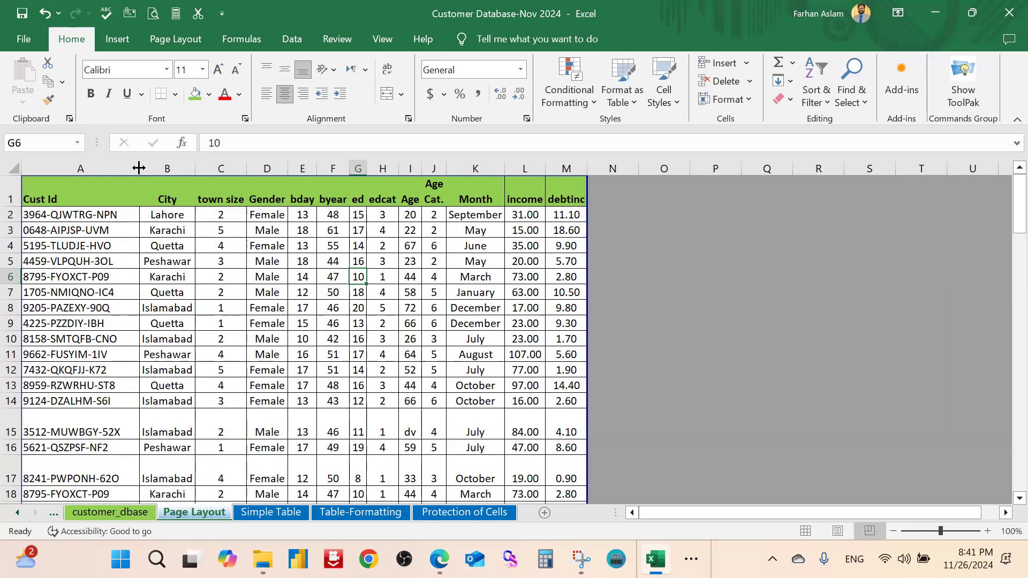
{"action": "left_click", "coordinate": [16, 167]}
{"action": "left_click_drag", "start_coordinate": [15, 407], "coordinate": [16, 411]}
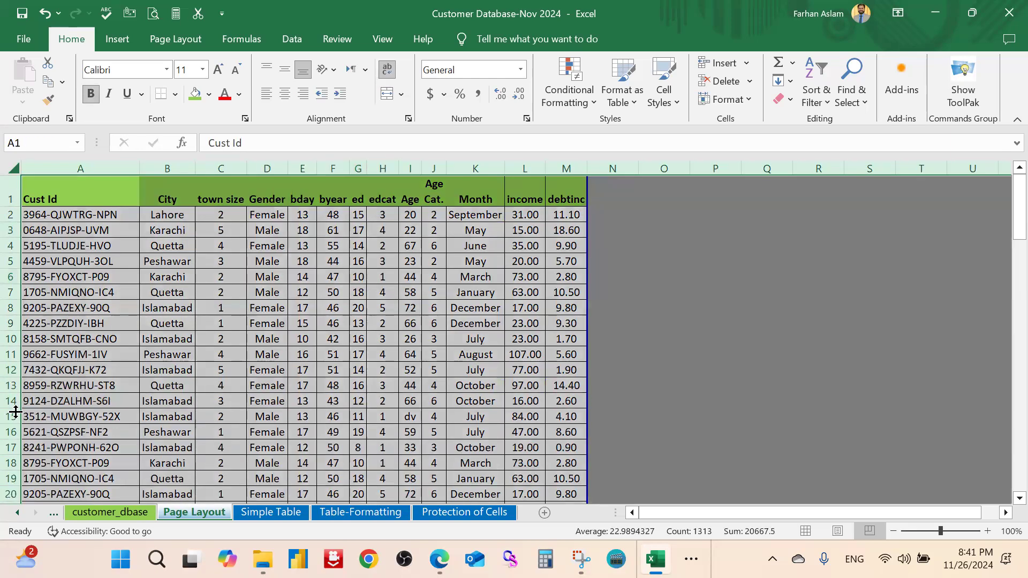
{"action": "left_click", "coordinate": [358, 355]}
Middle-align the header row 1 vertically
{"action": "left_click", "coordinate": [11, 193]}
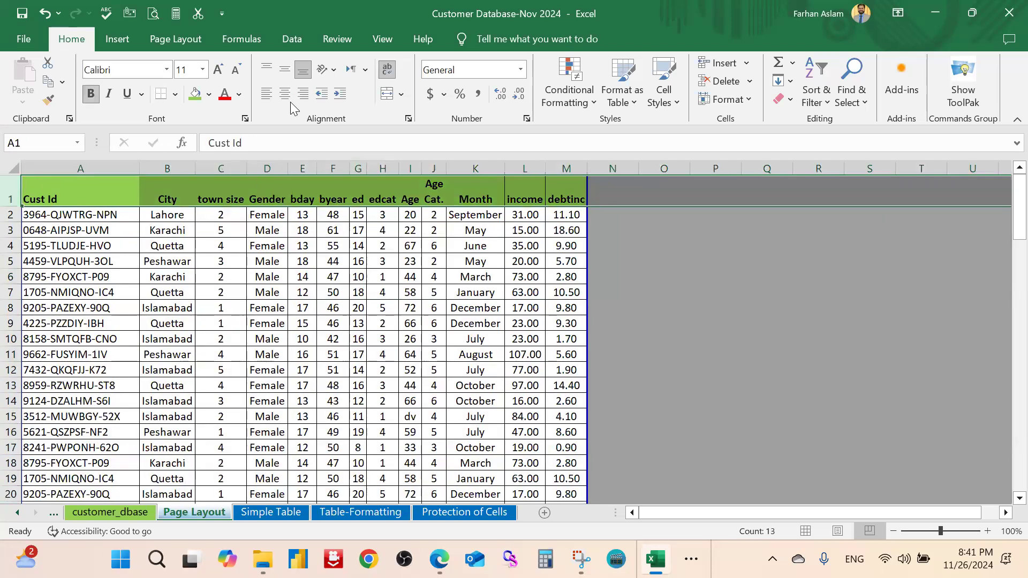
{"action": "left_click", "coordinate": [285, 73]}
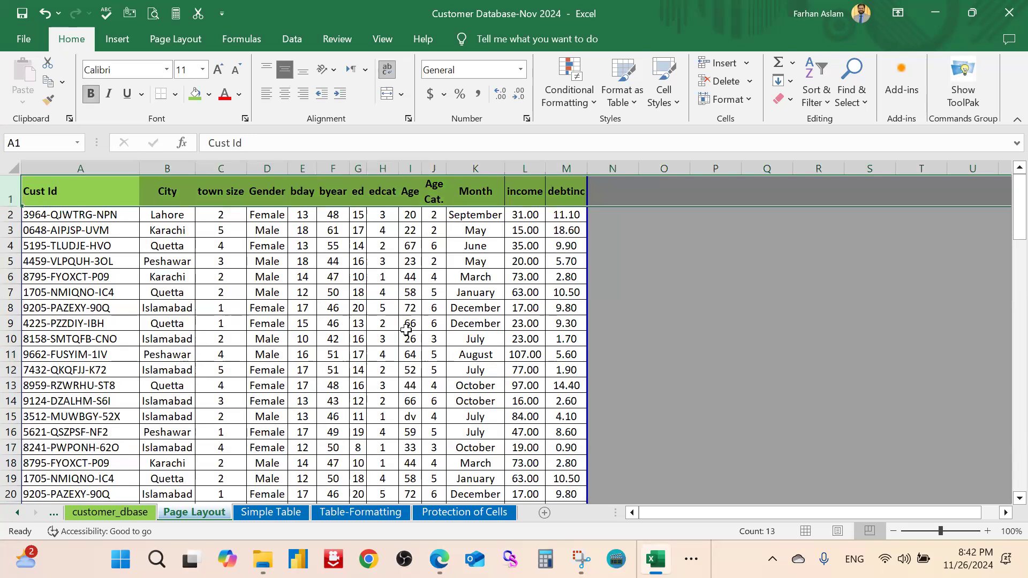
{"action": "left_click", "coordinate": [424, 325]}
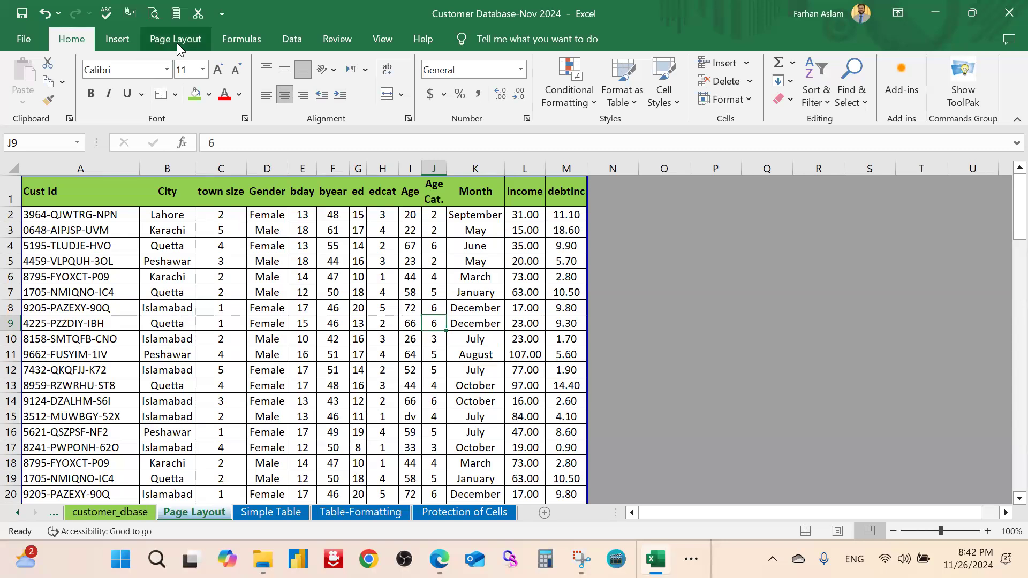
Switch the sheet from Page Break Preview back to Normal view
{"action": "left_click", "coordinate": [378, 42]}
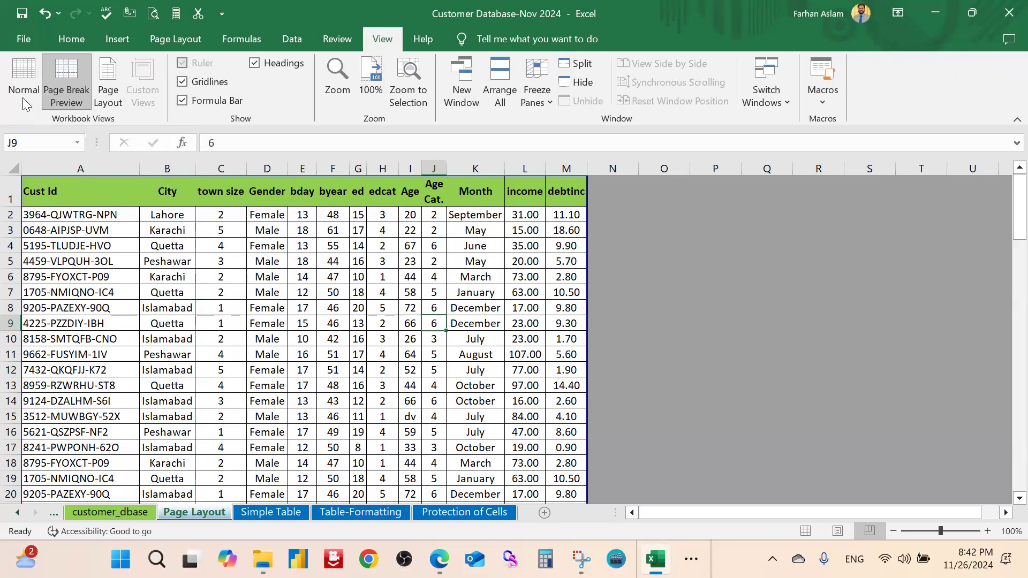
{"action": "left_click", "coordinate": [510, 293]}
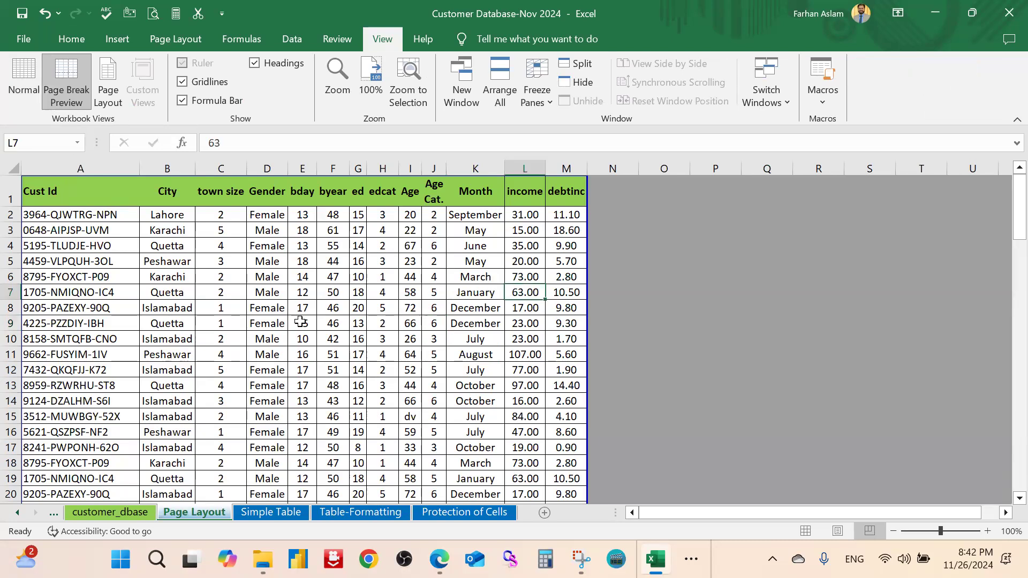
{"action": "scroll", "coordinate": [298, 329], "scroll_direction": "down", "scroll_amount": 2}
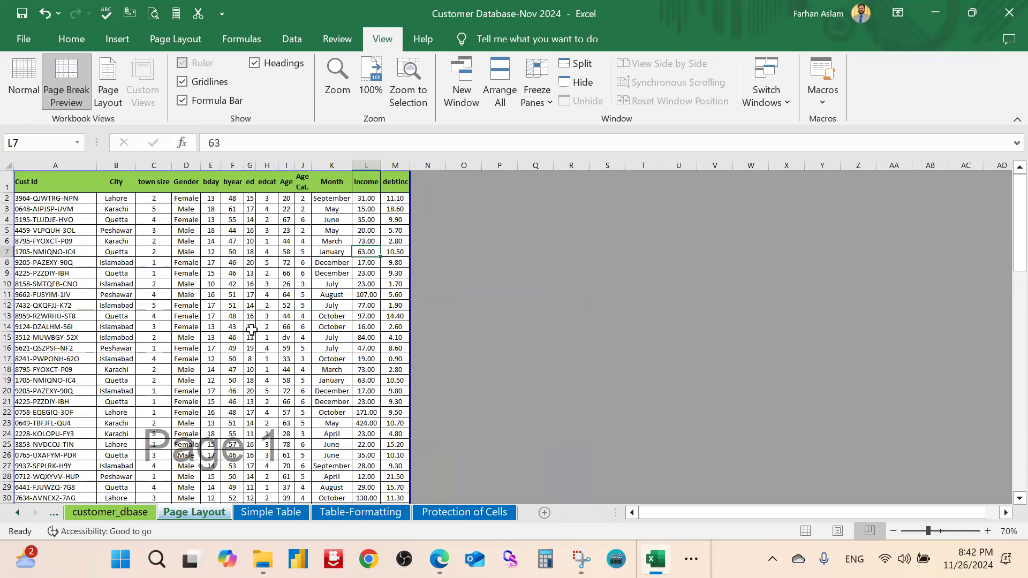
{"action": "left_click", "coordinate": [23, 74]}
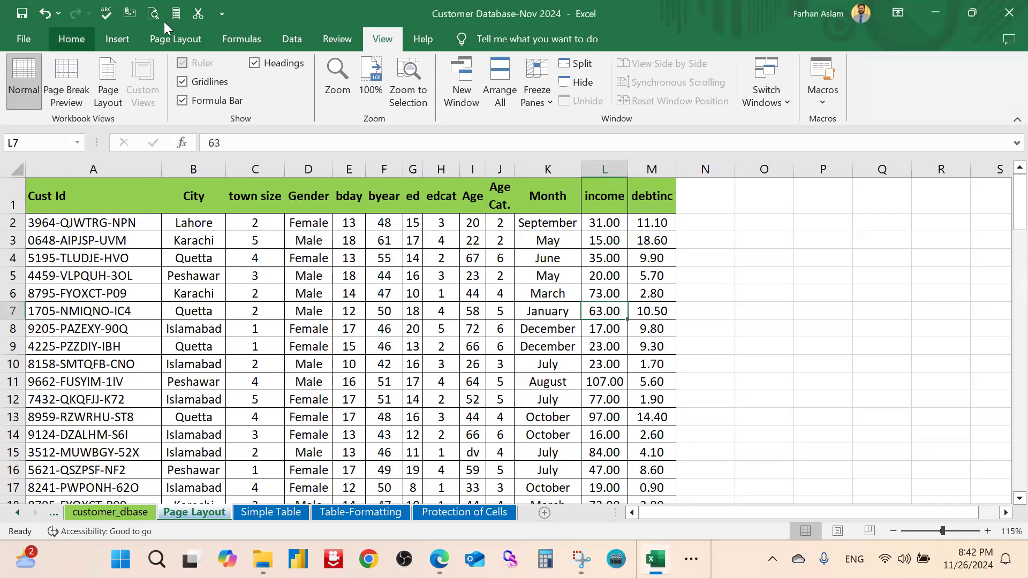
Open Page Setup via Print Titles and close it without changes
{"action": "left_click", "coordinate": [175, 41]}
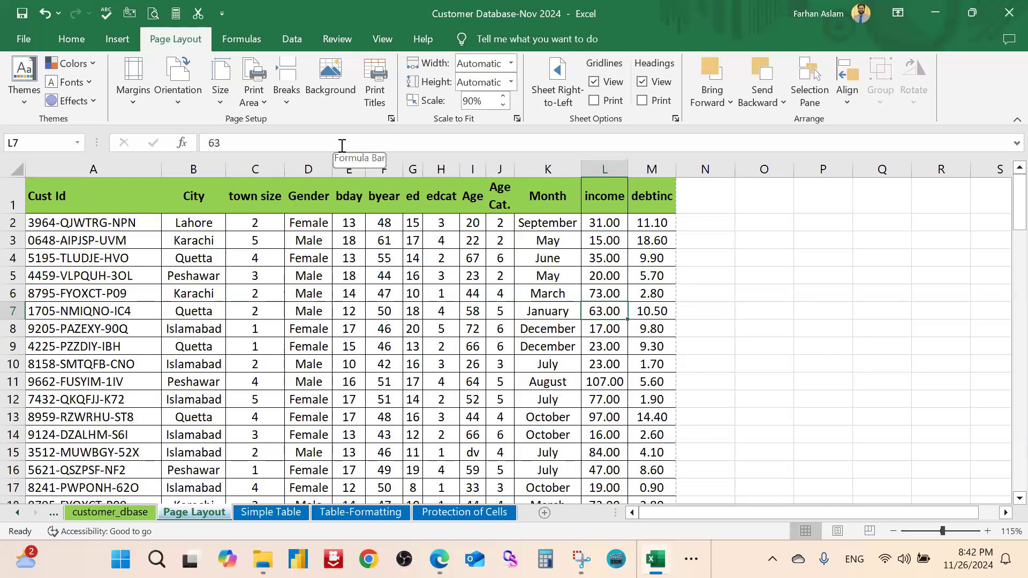
{"action": "left_click", "coordinate": [377, 105]}
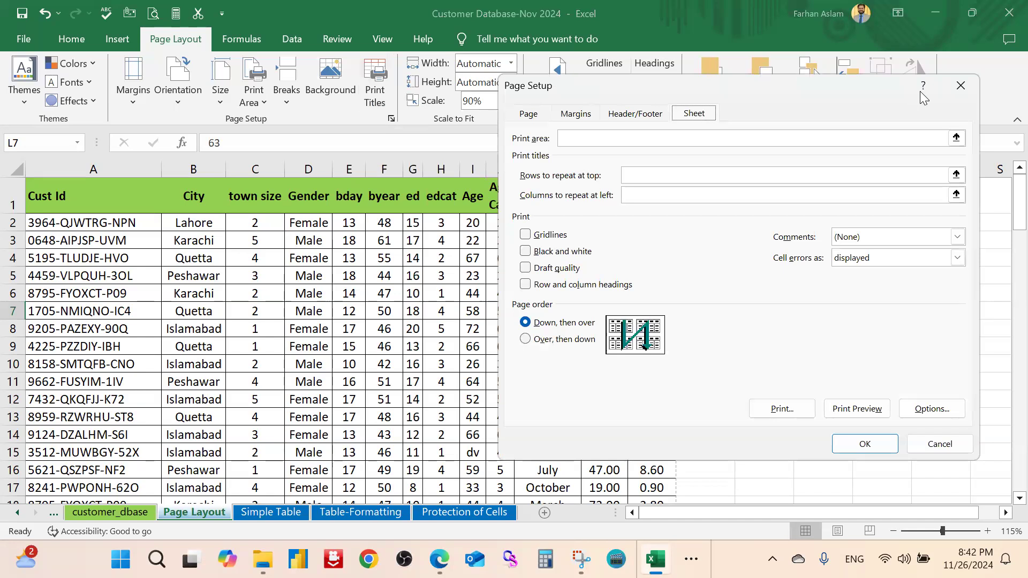
{"action": "left_click", "coordinate": [960, 85]}
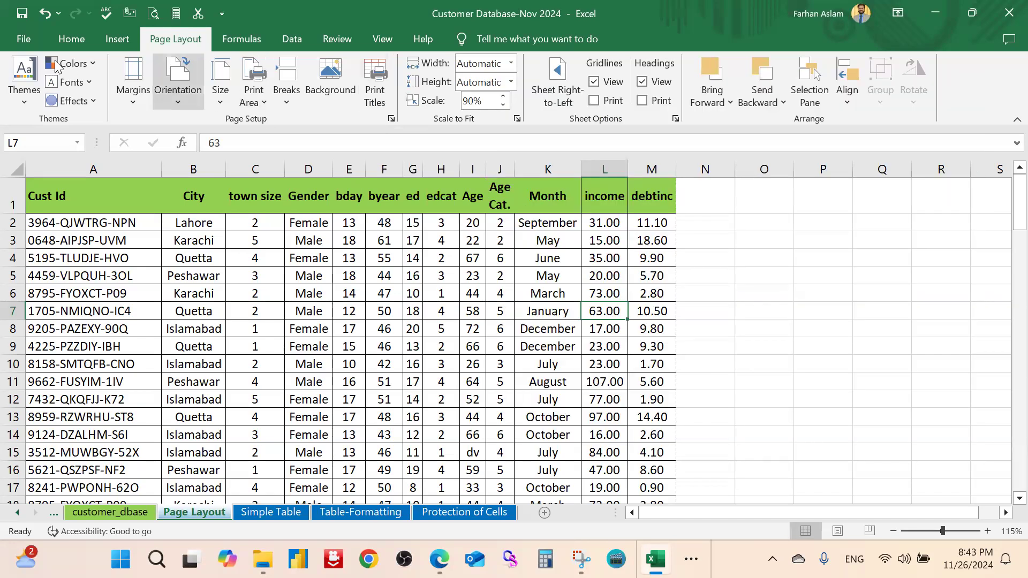
{"action": "left_click", "coordinate": [32, 39]}
{"action": "left_click", "coordinate": [63, 357]}
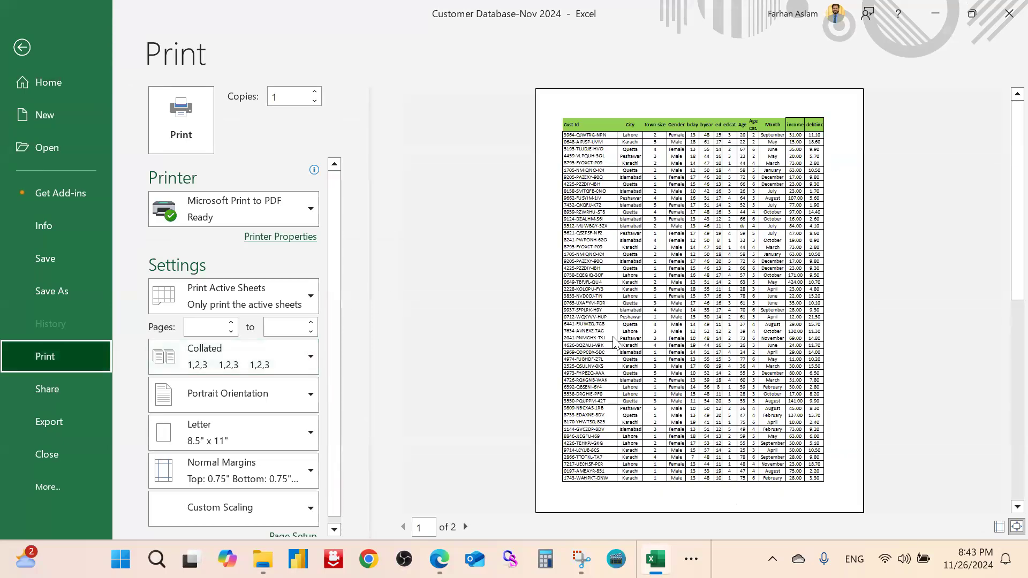
{"action": "scroll", "coordinate": [296, 338], "scroll_direction": "down", "scroll_amount": 1}
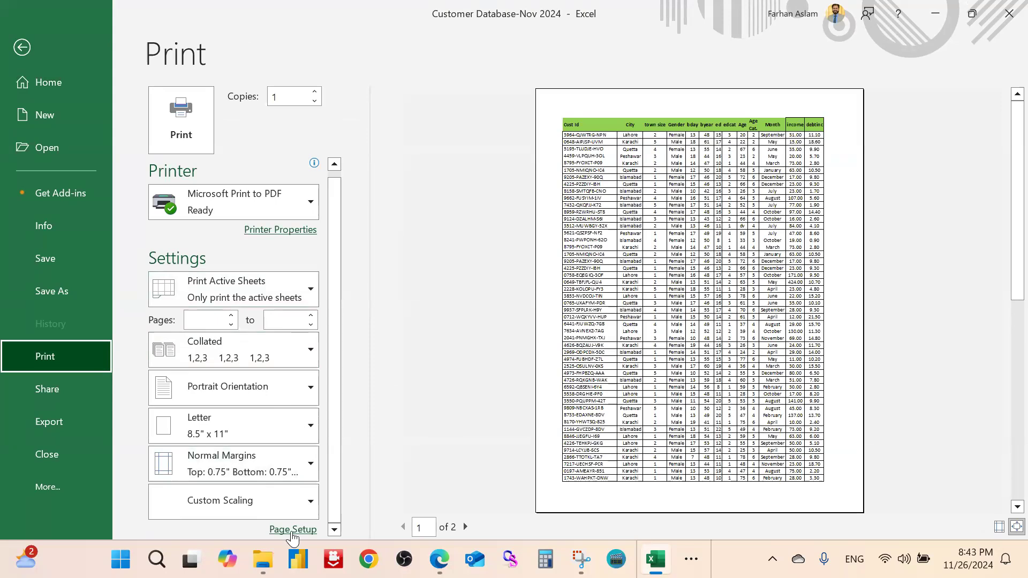
{"action": "left_click", "coordinate": [293, 530]}
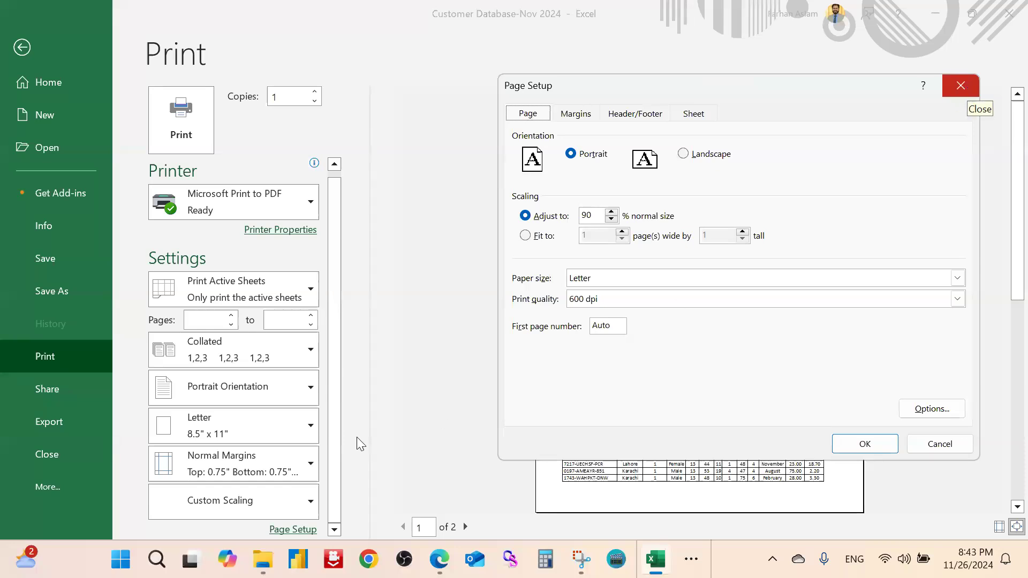
{"action": "left_click", "coordinate": [960, 92]}
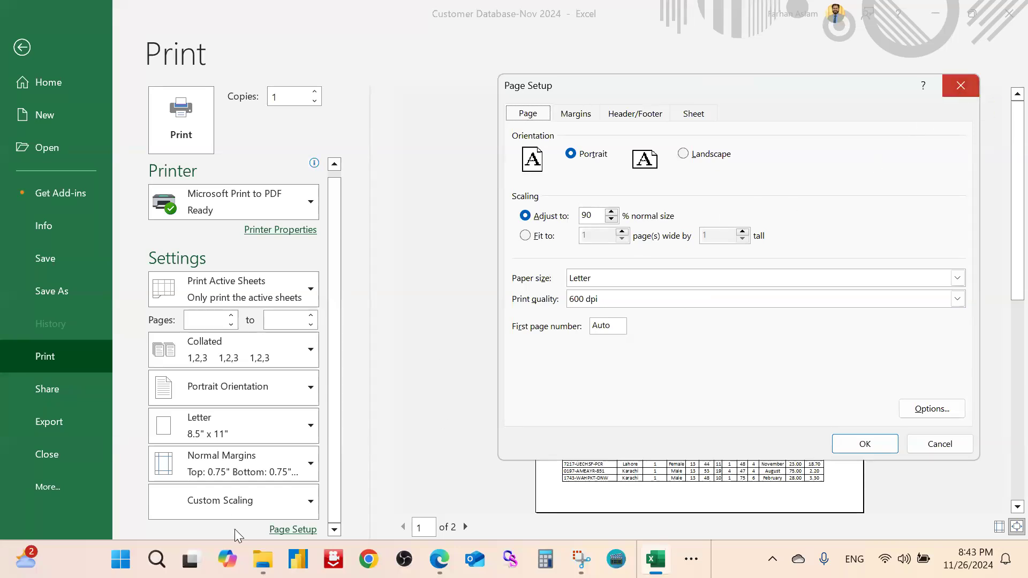
{"action": "left_click", "coordinate": [292, 531]}
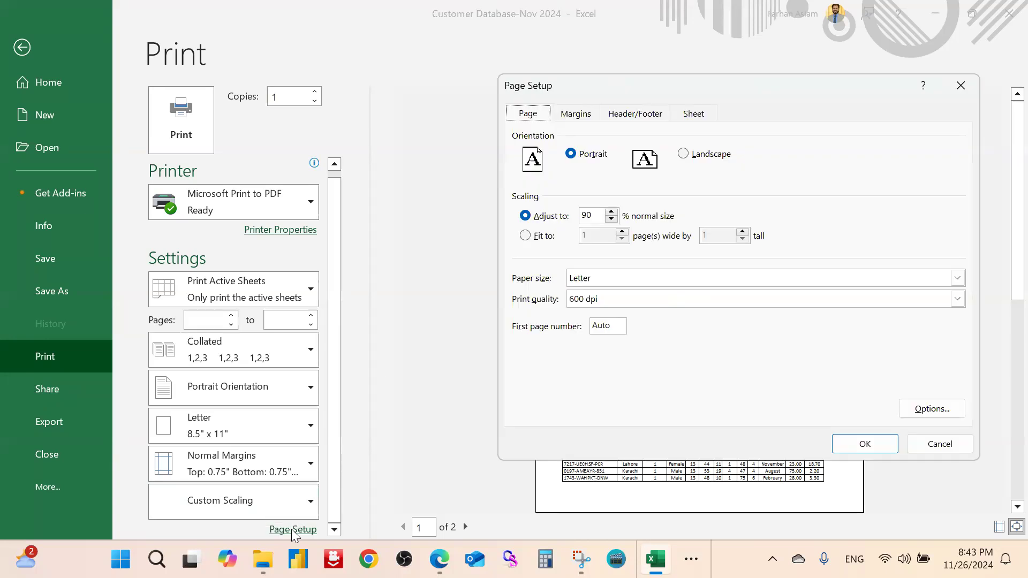
{"action": "key", "text": "Escape"}
{"action": "key", "text": "Escape"}
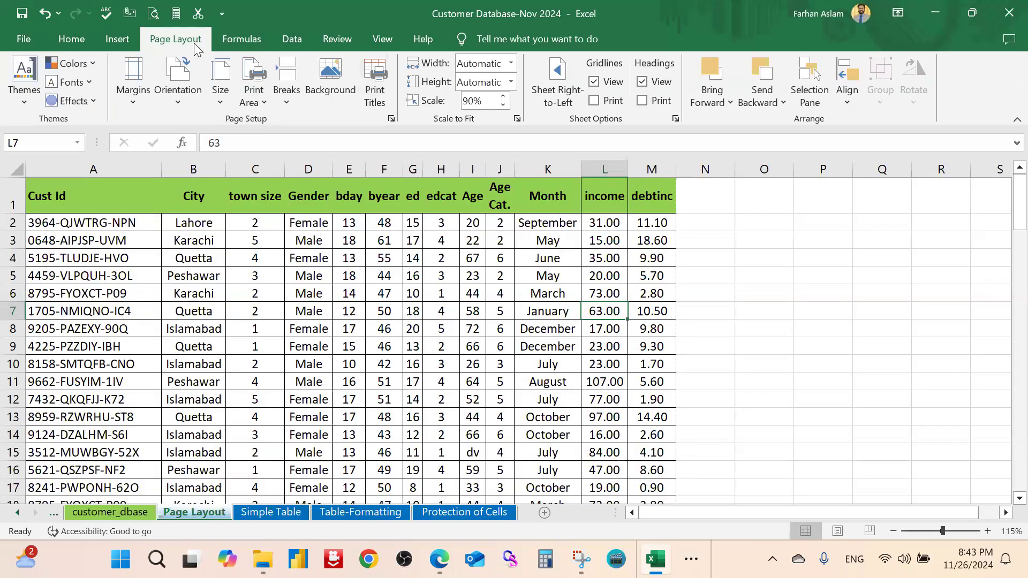
Review the Page Setup orientation and scaling settings, then close the dialog
{"action": "left_click", "coordinate": [377, 96]}
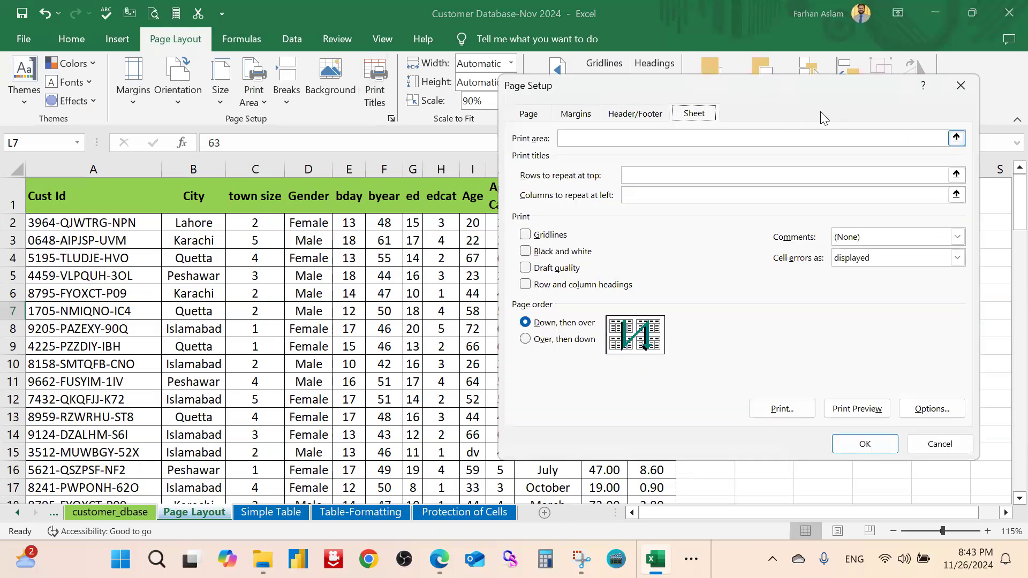
{"action": "left_click_drag", "start_coordinate": [837, 88], "coordinate": [795, 115]}
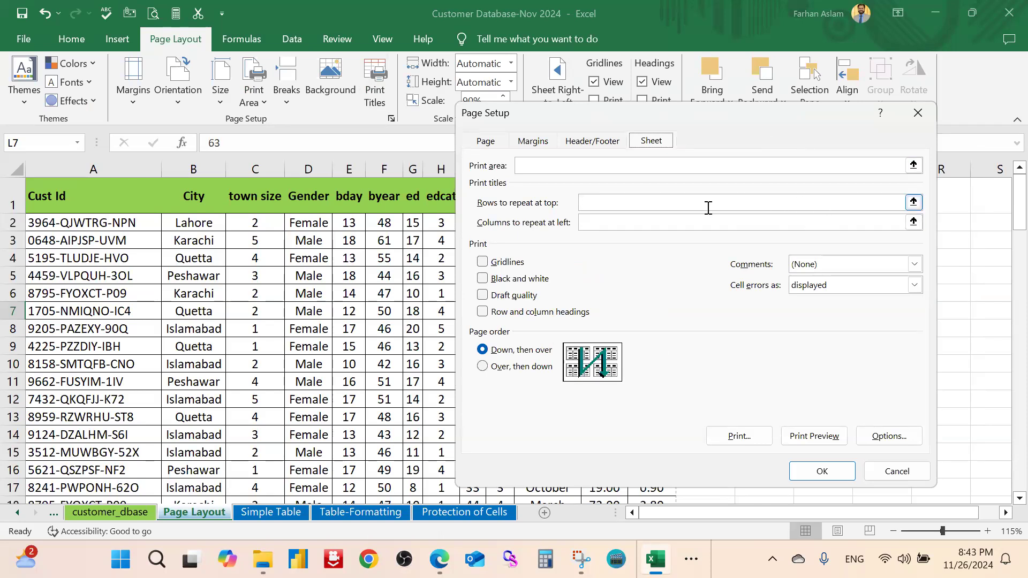
{"action": "left_click", "coordinate": [485, 142]}
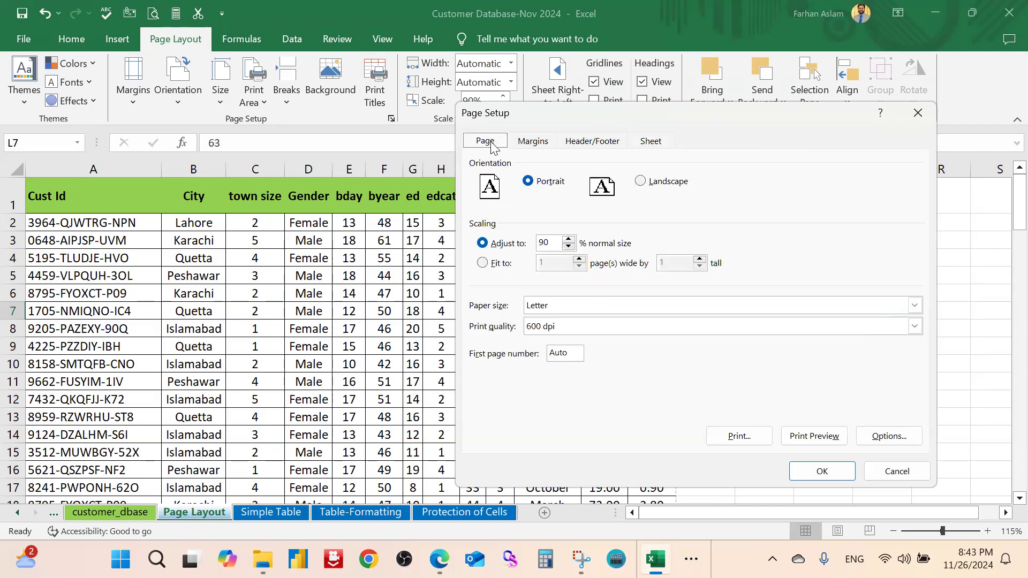
{"action": "left_click_drag", "start_coordinate": [798, 114], "coordinate": [797, 130]}
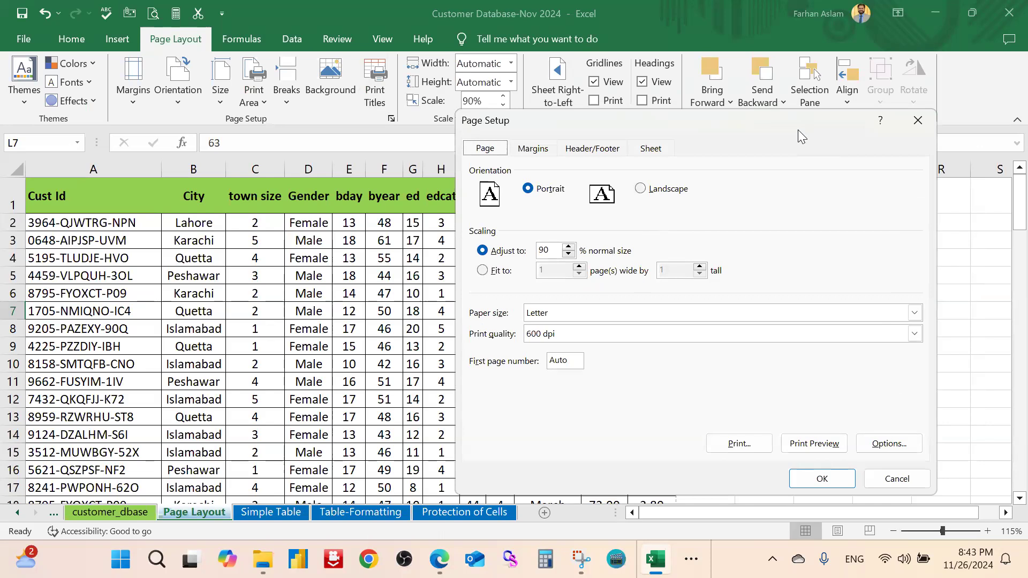
{"action": "left_click_drag", "start_coordinate": [769, 123], "coordinate": [727, 239]}
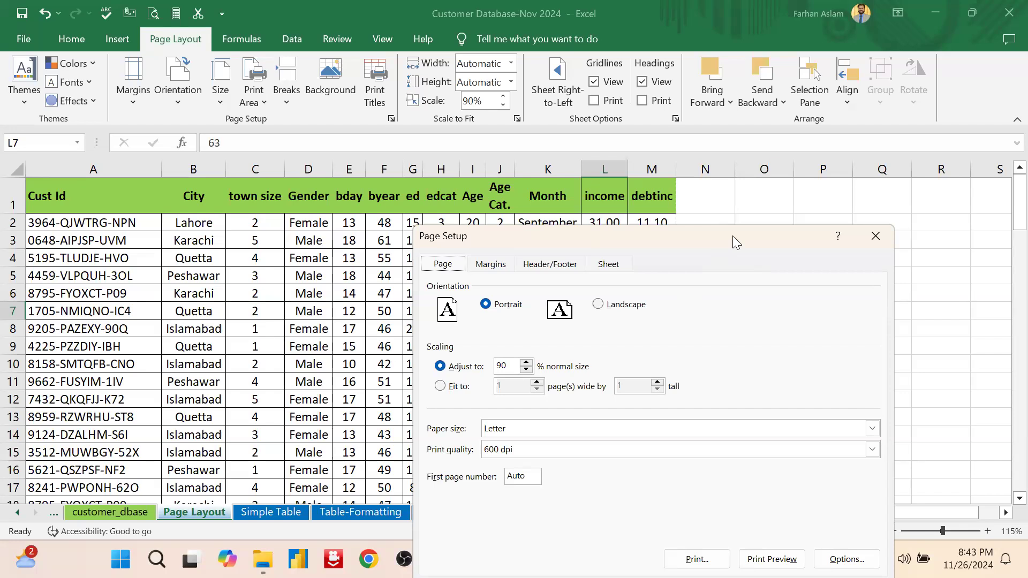
{"action": "left_click", "coordinate": [876, 235]}
{"action": "scroll", "coordinate": [679, 271], "scroll_direction": "down", "scroll_amount": 3}
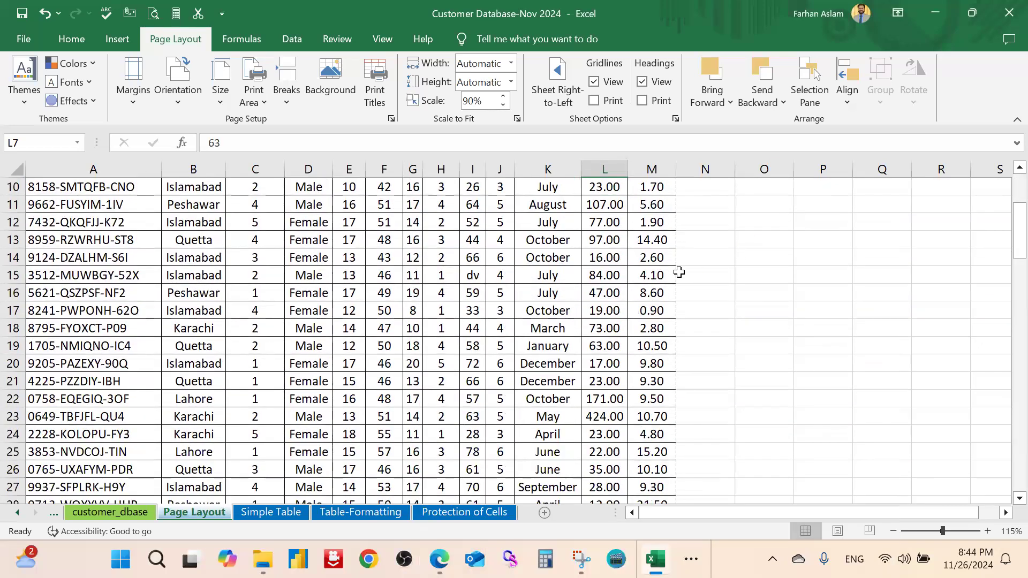
{"action": "scroll", "coordinate": [679, 272], "scroll_direction": "down", "scroll_amount": 1, "text": "ctrl"}
{"action": "scroll", "coordinate": [559, 275], "scroll_direction": "up", "scroll_amount": 3}
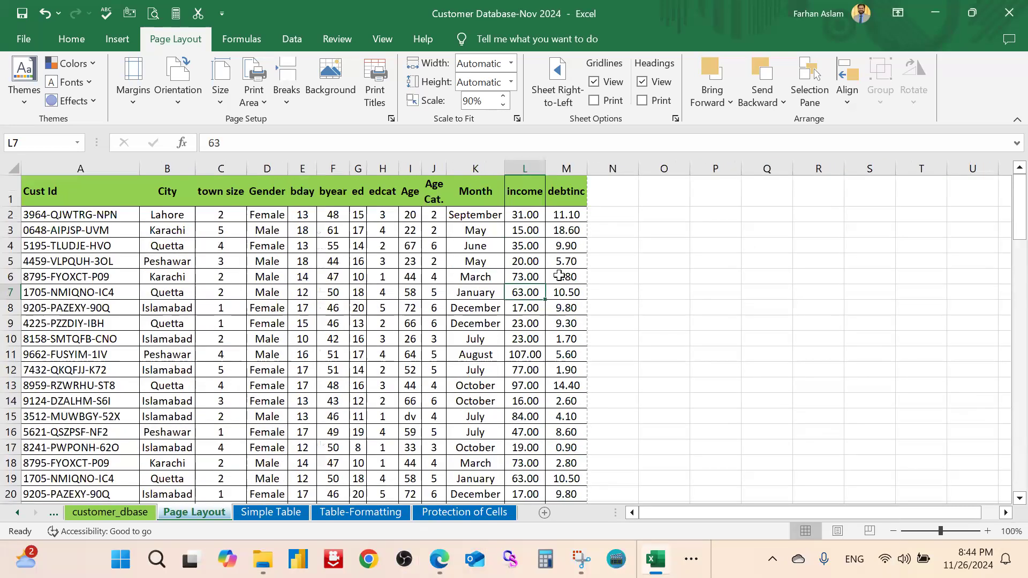
Set landscape orientation at 90% scale in Page Setup and apply it
{"action": "left_click", "coordinate": [383, 97]}
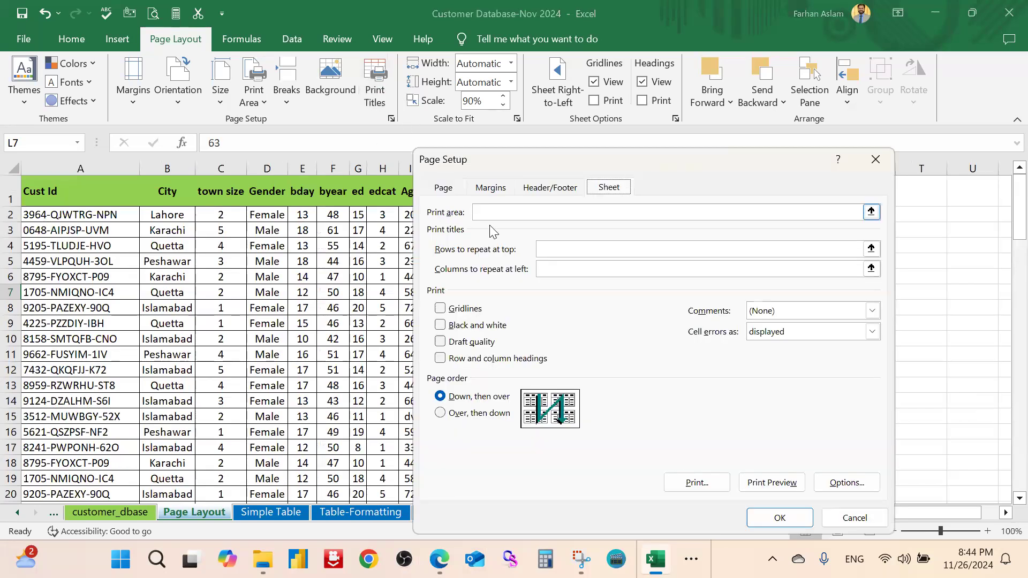
{"action": "left_click", "coordinate": [440, 192]}
{"action": "left_click", "coordinate": [606, 233]}
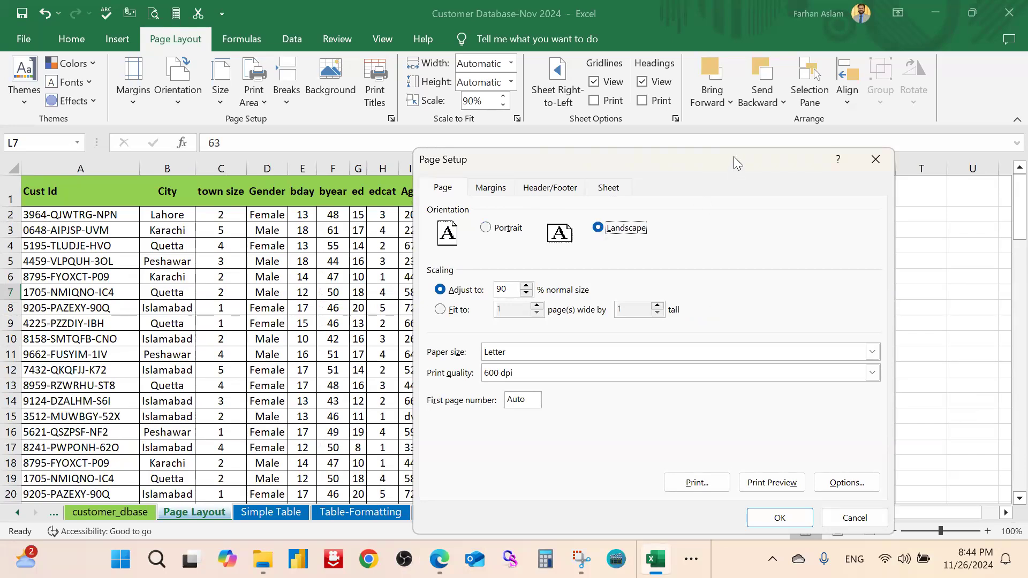
{"action": "left_click_drag", "start_coordinate": [733, 156], "coordinate": [934, 109]}
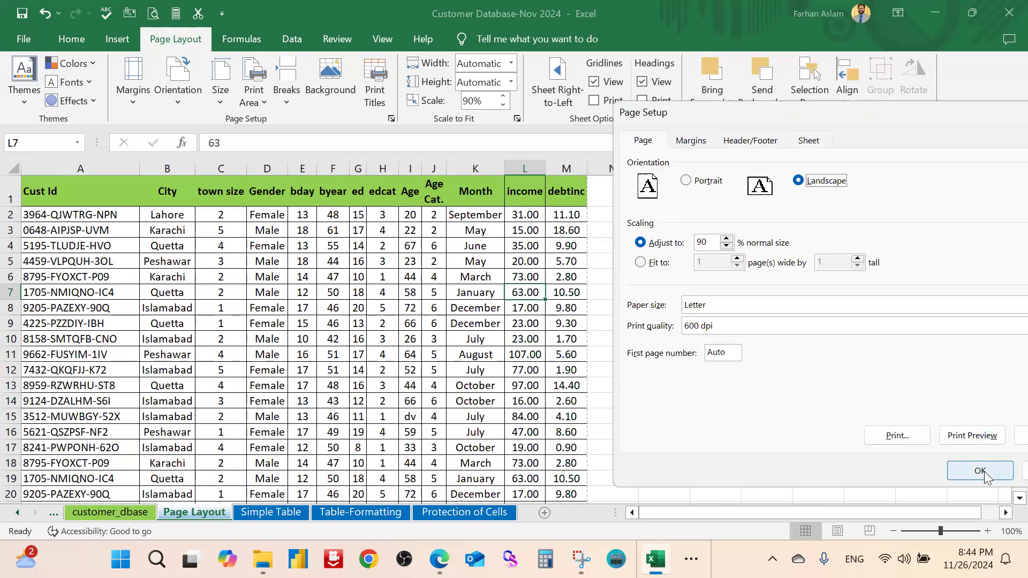
{"action": "left_click", "coordinate": [980, 471]}
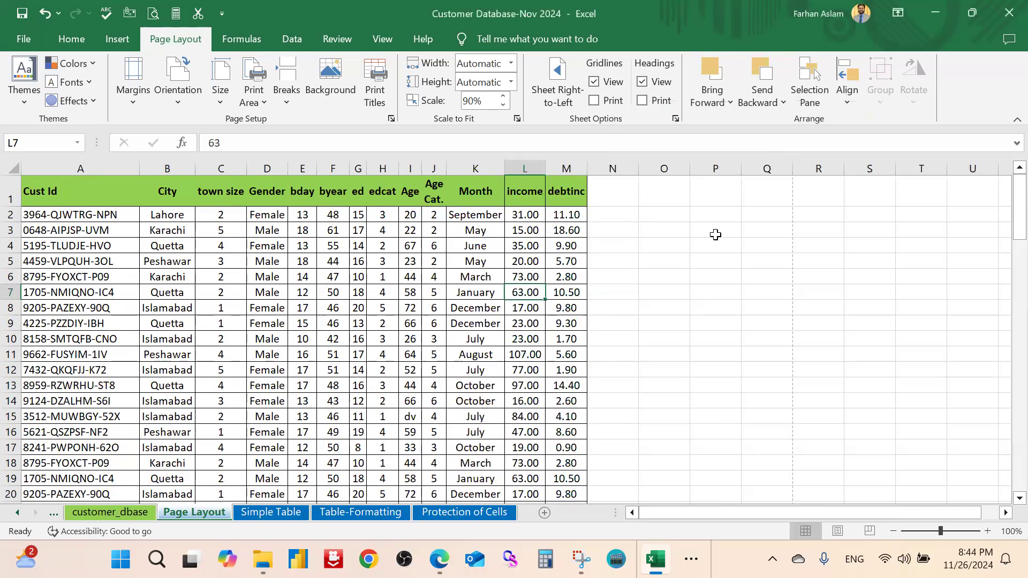
{"action": "left_click", "coordinate": [716, 233]}
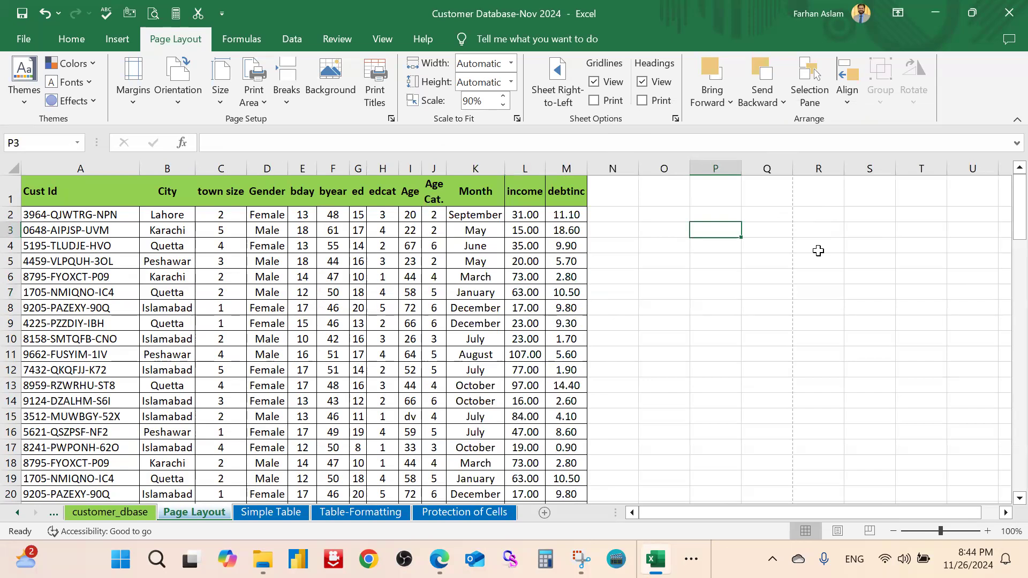
{"action": "left_click", "coordinate": [392, 46]}
{"action": "left_click", "coordinate": [62, 80]}
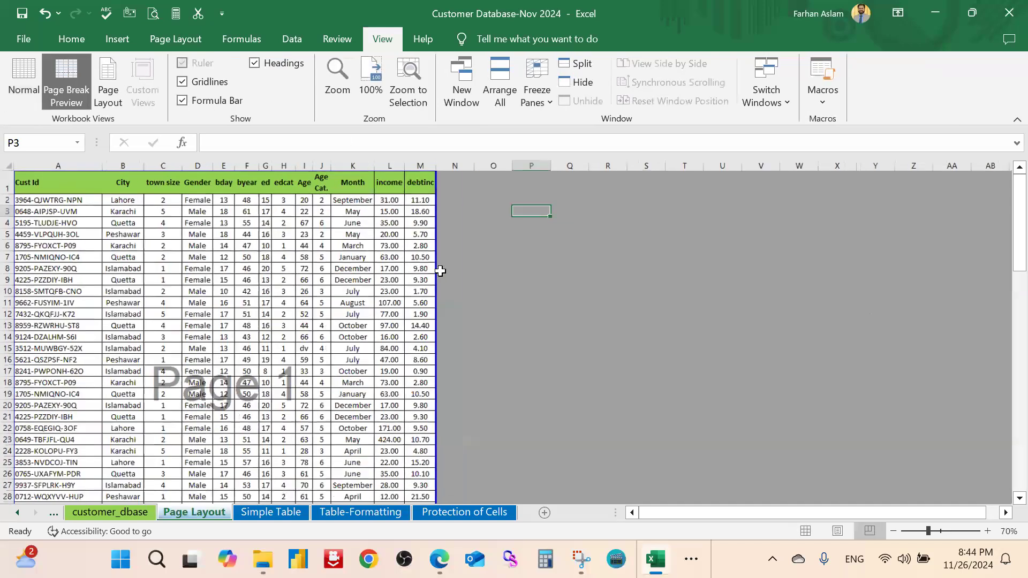
{"action": "left_click", "coordinate": [113, 89]}
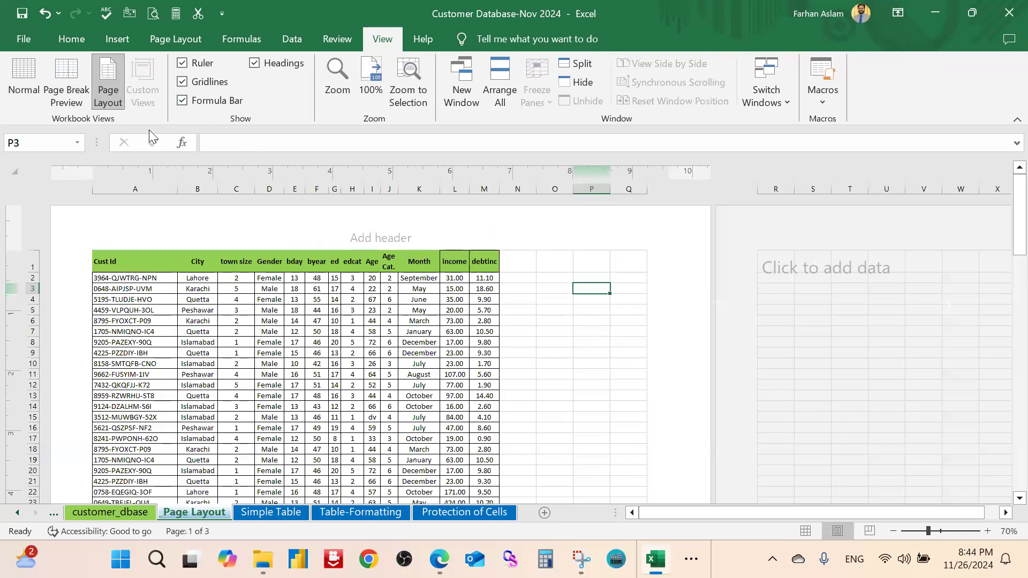
{"action": "scroll", "coordinate": [598, 335], "scroll_direction": "down", "scroll_amount": 2}
{"action": "scroll", "coordinate": [585, 277], "scroll_direction": "up", "scroll_amount": 2}
{"action": "scroll", "coordinate": [592, 326], "scroll_direction": "down", "scroll_amount": 5}
{"action": "scroll", "coordinate": [592, 328], "scroll_direction": "up", "scroll_amount": 5}
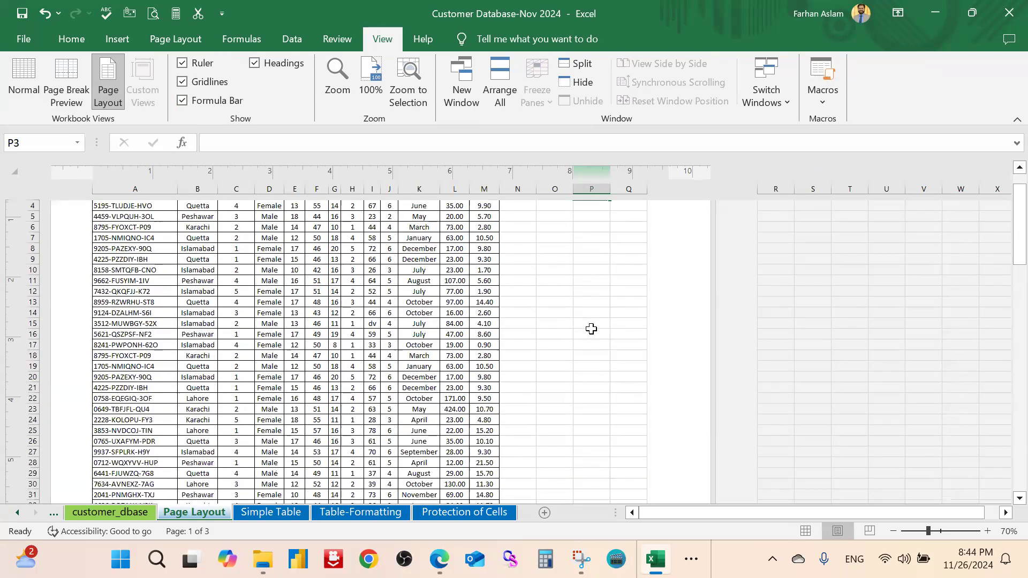
{"action": "scroll", "coordinate": [592, 330], "scroll_direction": "down", "scroll_amount": 3}
{"action": "scroll", "coordinate": [592, 331], "scroll_direction": "up", "scroll_amount": 3}
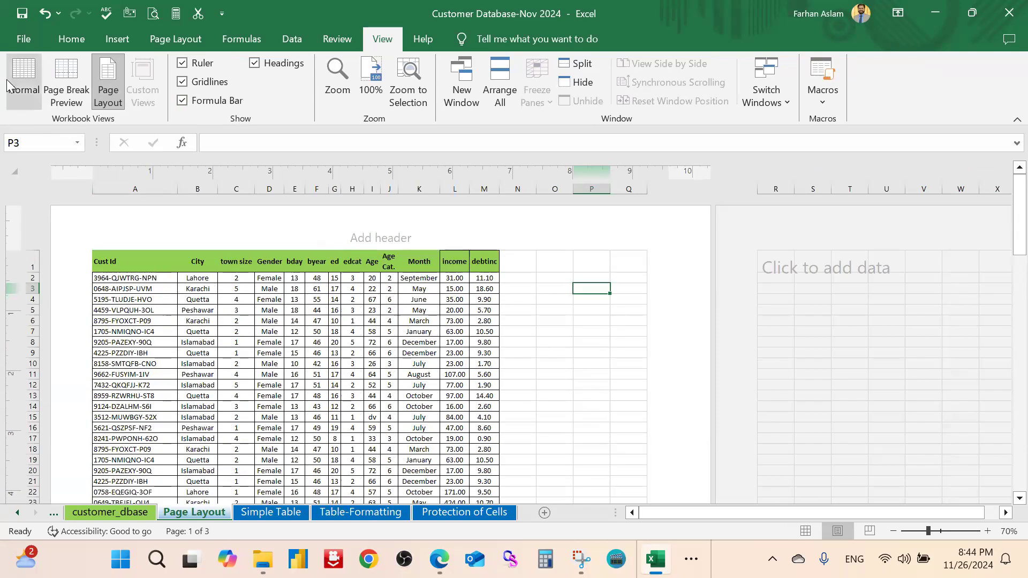
{"action": "left_click", "coordinate": [29, 81]}
{"action": "left_click", "coordinate": [185, 44]}
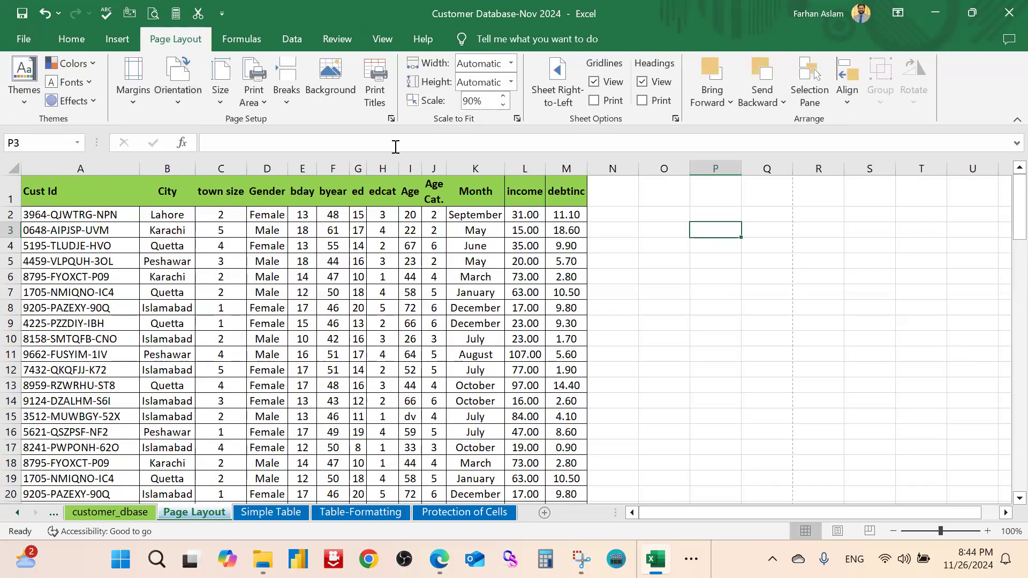
Try raising the print scale to 110% in Page Setup and apply it
{"action": "left_click", "coordinate": [374, 95]}
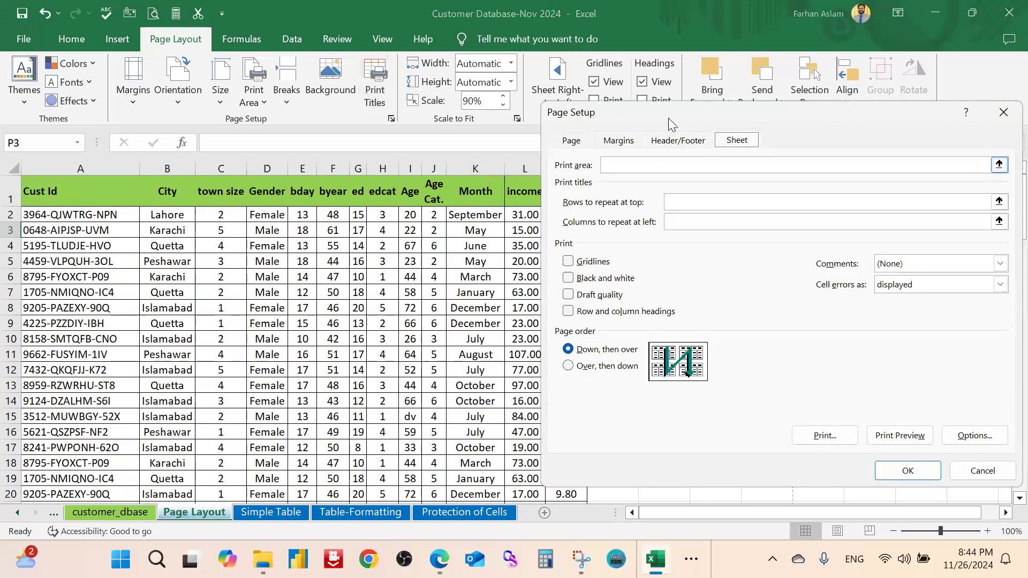
{"action": "left_click_drag", "start_coordinate": [676, 111], "coordinate": [643, 109]}
{"action": "left_click", "coordinate": [540, 137]}
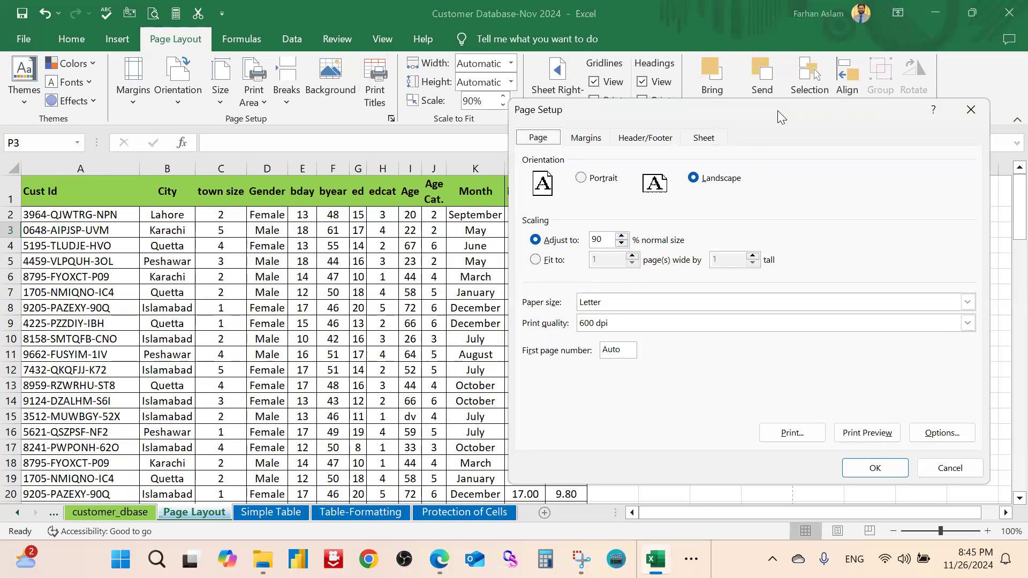
{"action": "left_click_drag", "start_coordinate": [777, 110], "coordinate": [891, 108]}
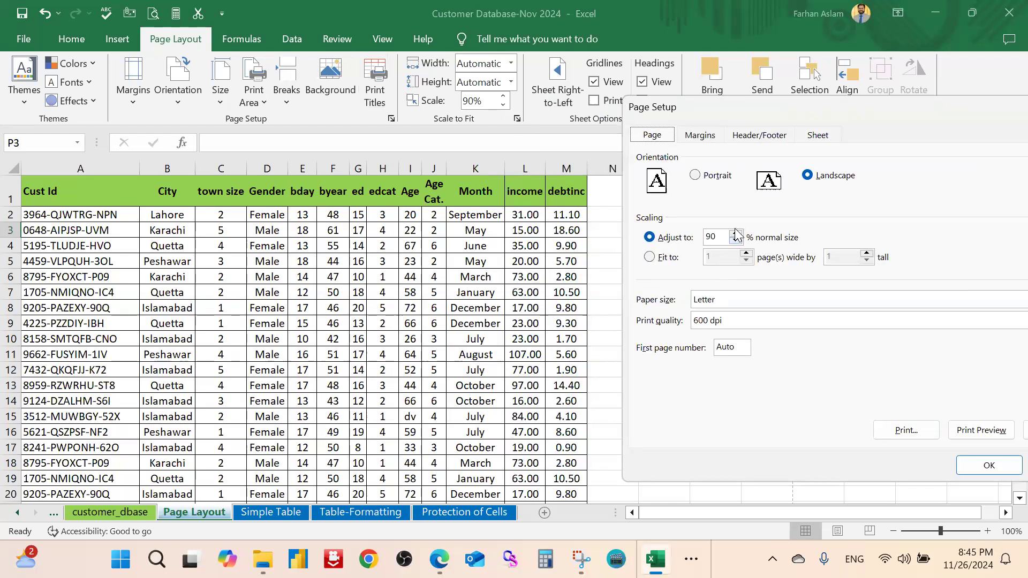
{"action": "left_click", "coordinate": [736, 232]}
{"action": "left_click", "coordinate": [735, 234]}
{"action": "left_click", "coordinate": [735, 233]}
{"action": "left_click", "coordinate": [736, 234]}
{"action": "left_click", "coordinate": [978, 466]}
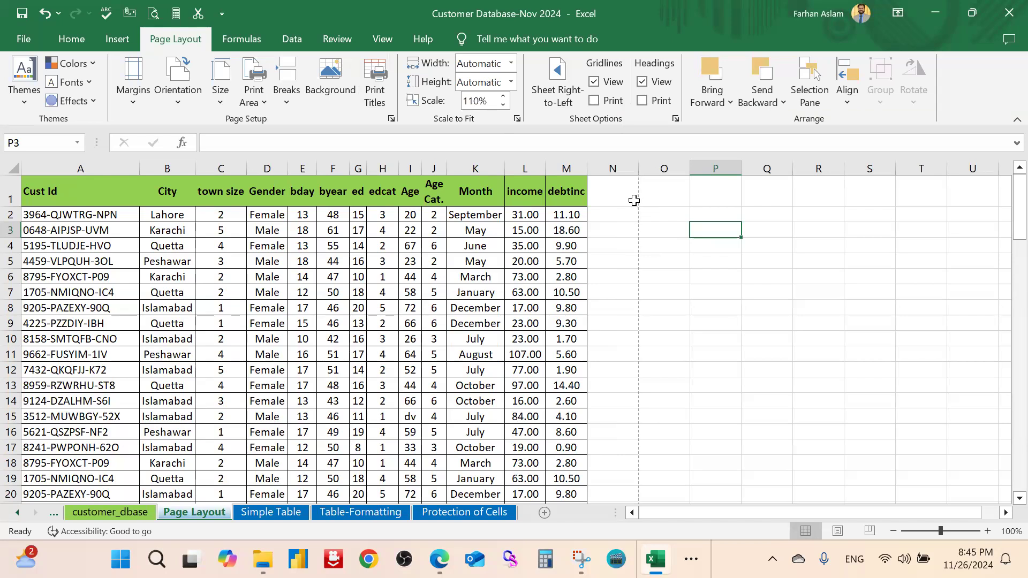
Lower the print scale from 110% back down to 90%
{"action": "left_click", "coordinate": [386, 98]}
{"action": "left_click", "coordinate": [578, 136]}
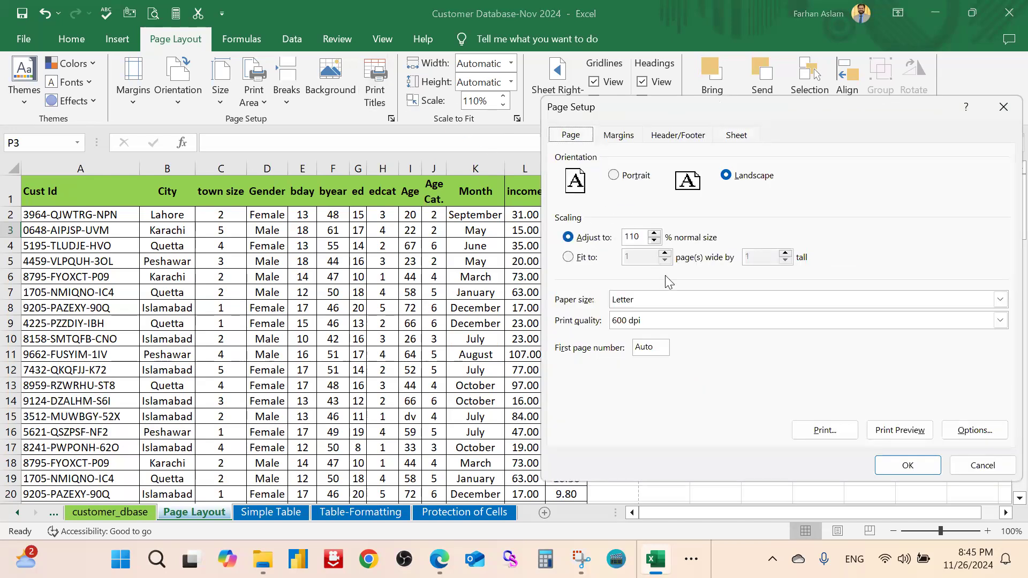
{"action": "left_click", "coordinate": [654, 240]}
{"action": "left_click", "coordinate": [654, 241]}
{"action": "left_click", "coordinate": [654, 240]}
{"action": "left_click_drag", "start_coordinate": [881, 119], "coordinate": [828, 378]}
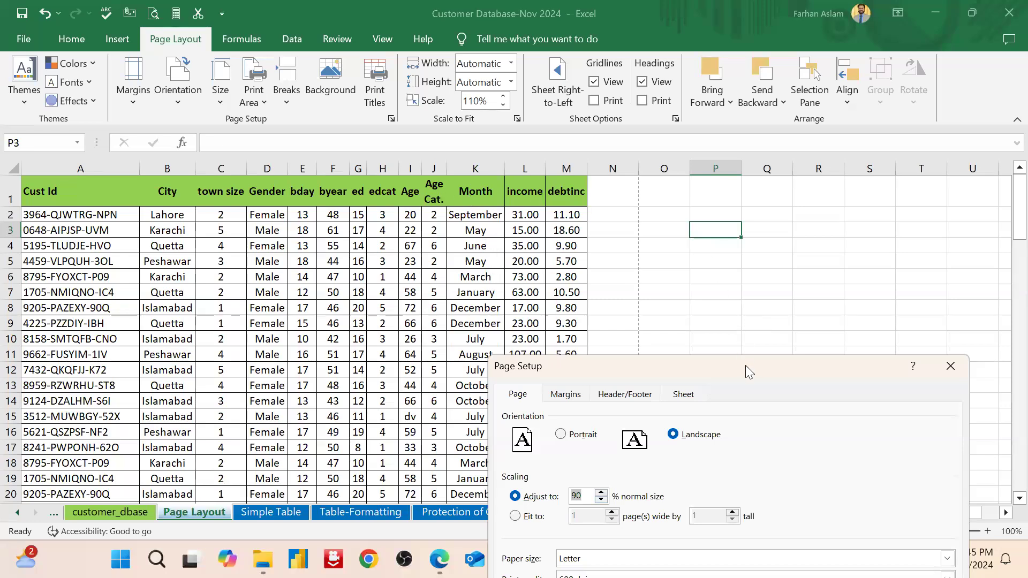
{"action": "left_click_drag", "start_coordinate": [745, 365], "coordinate": [688, 134]}
Change the paper size to A3, after briefly trying Legal, and apply
{"action": "left_click", "coordinate": [739, 328]}
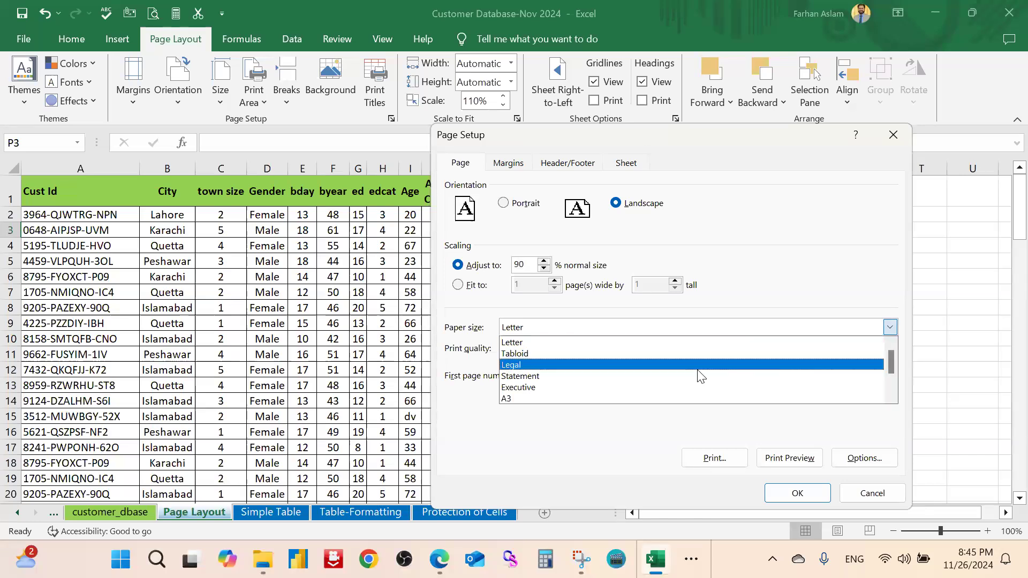
{"action": "left_click", "coordinate": [698, 369]}
{"action": "left_click", "coordinate": [727, 324]}
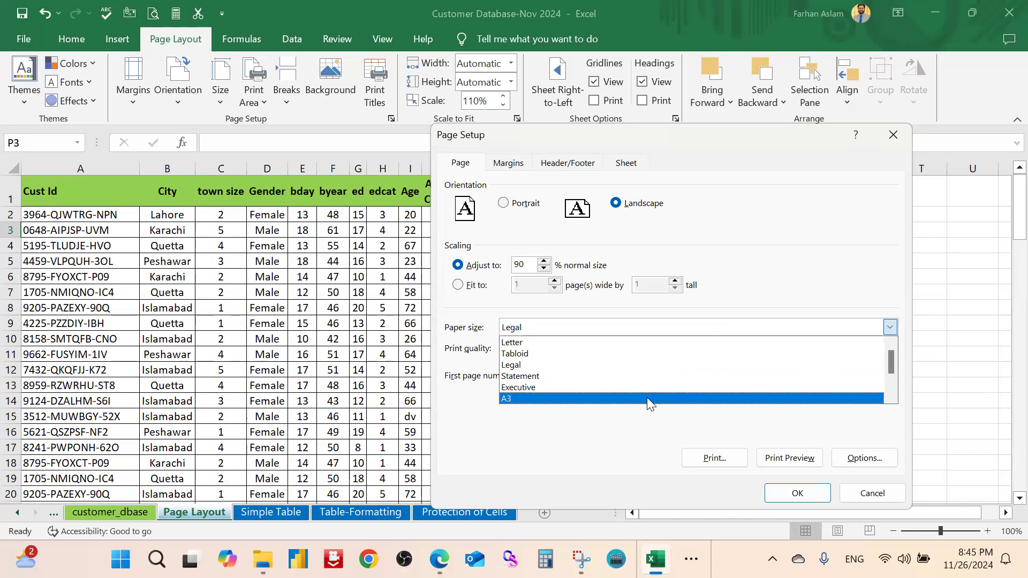
{"action": "left_click", "coordinate": [647, 399]}
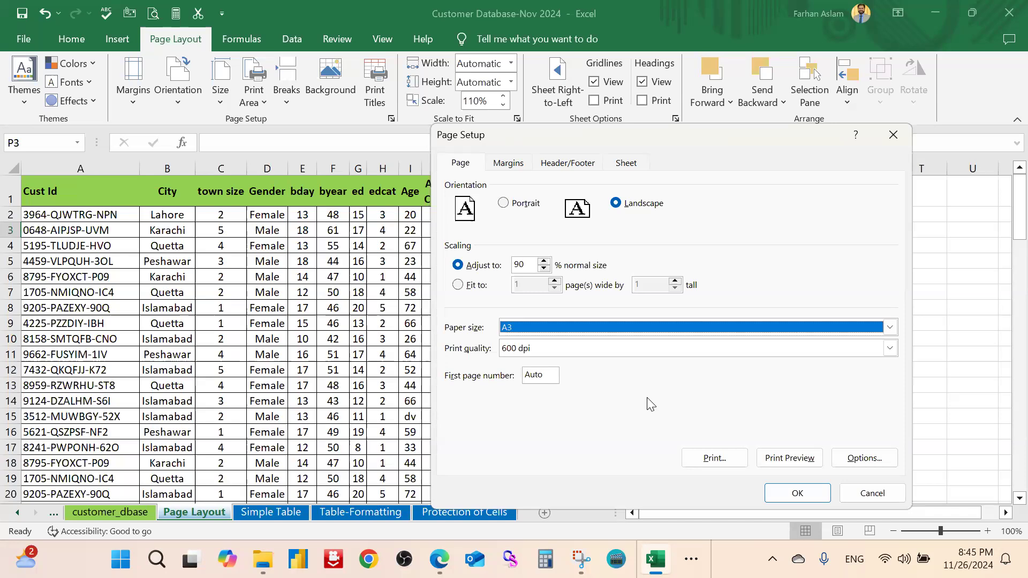
{"action": "left_click", "coordinate": [809, 495]}
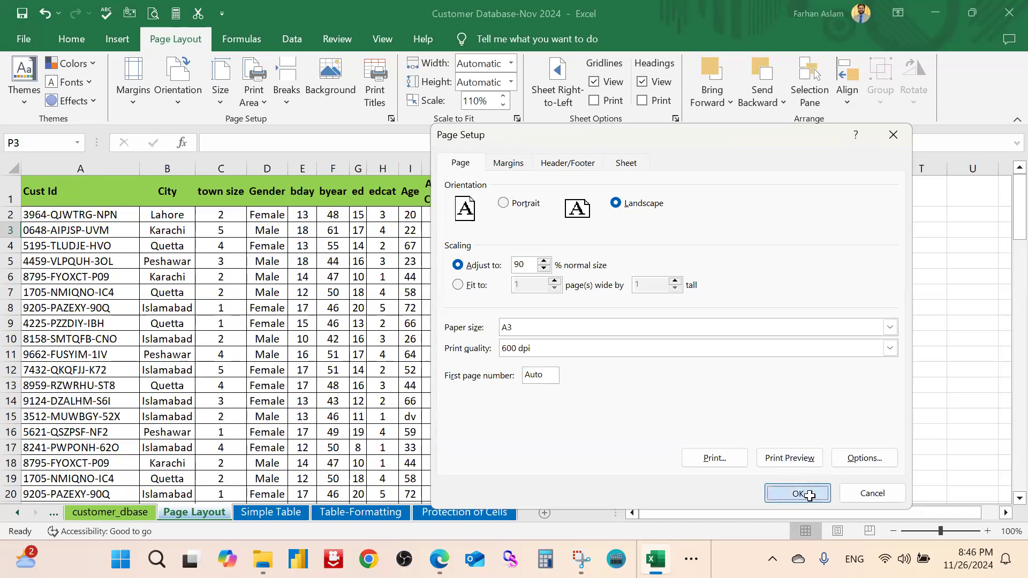
{"action": "left_click", "coordinate": [753, 278]}
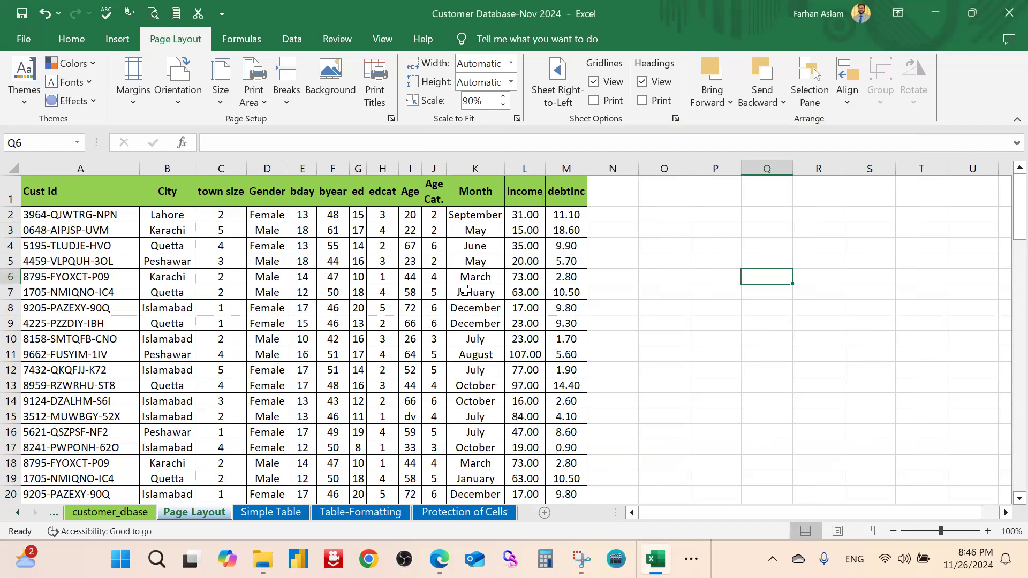
Zoom out and select column Z, after briefly selecting the debtinc column M
{"action": "scroll", "coordinate": [466, 291], "scroll_direction": "down", "scroll_amount": 1, "text": "ctrl"}
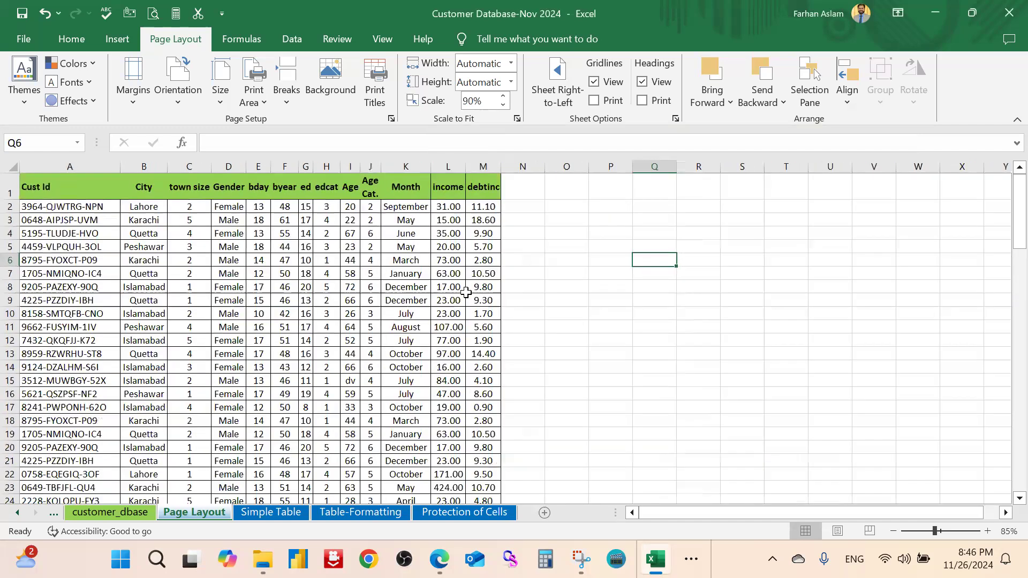
{"action": "scroll", "coordinate": [505, 257], "scroll_direction": "down", "scroll_amount": 2, "text": "ctrl"}
{"action": "left_click", "coordinate": [683, 240]}
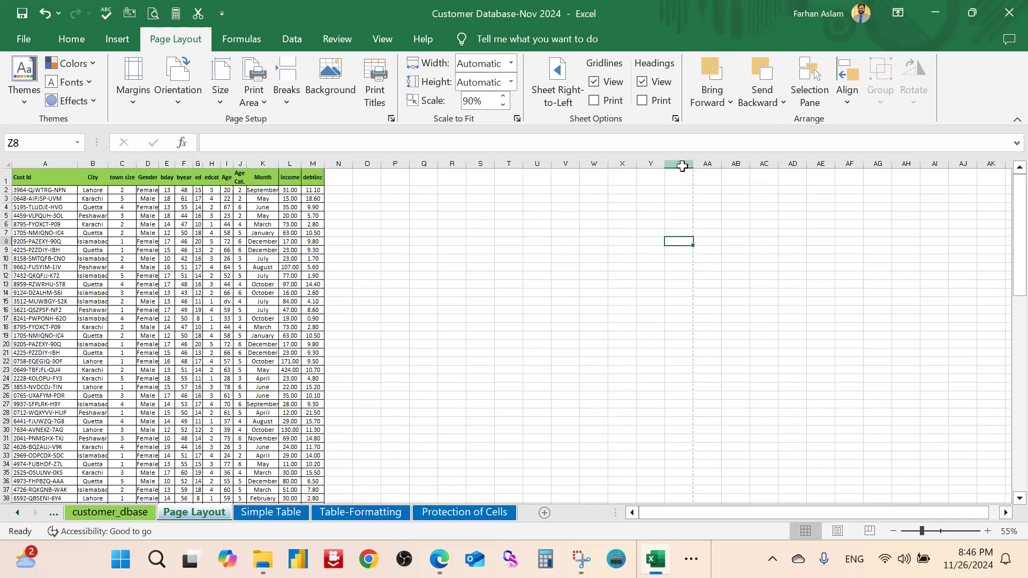
{"action": "left_click", "coordinate": [680, 165]}
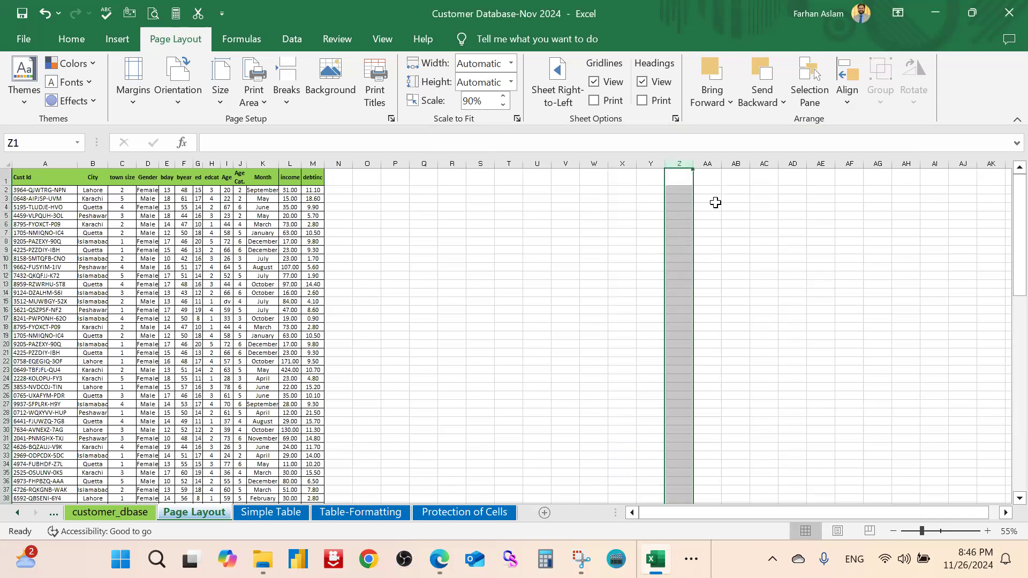
{"action": "left_click", "coordinate": [716, 202]}
{"action": "left_click", "coordinate": [315, 162]}
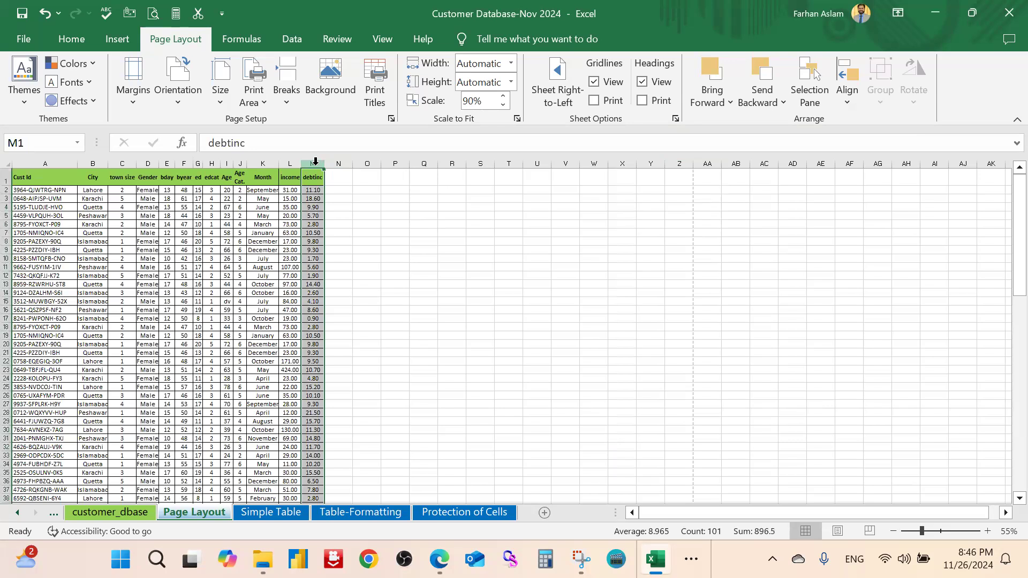
{"action": "left_click", "coordinate": [680, 163]}
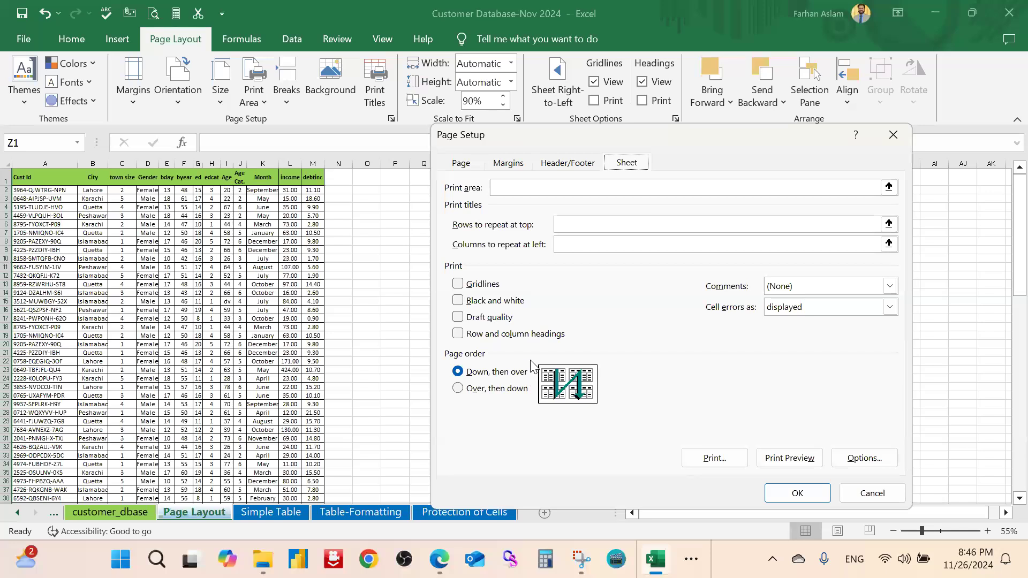
{"action": "left_click", "coordinate": [455, 161]}
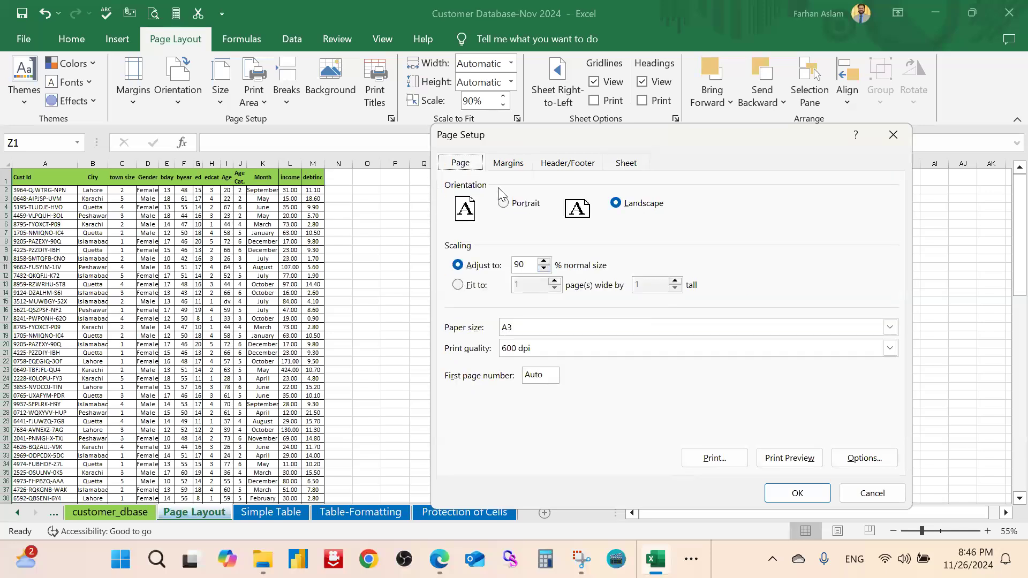
{"action": "left_click", "coordinate": [598, 330]}
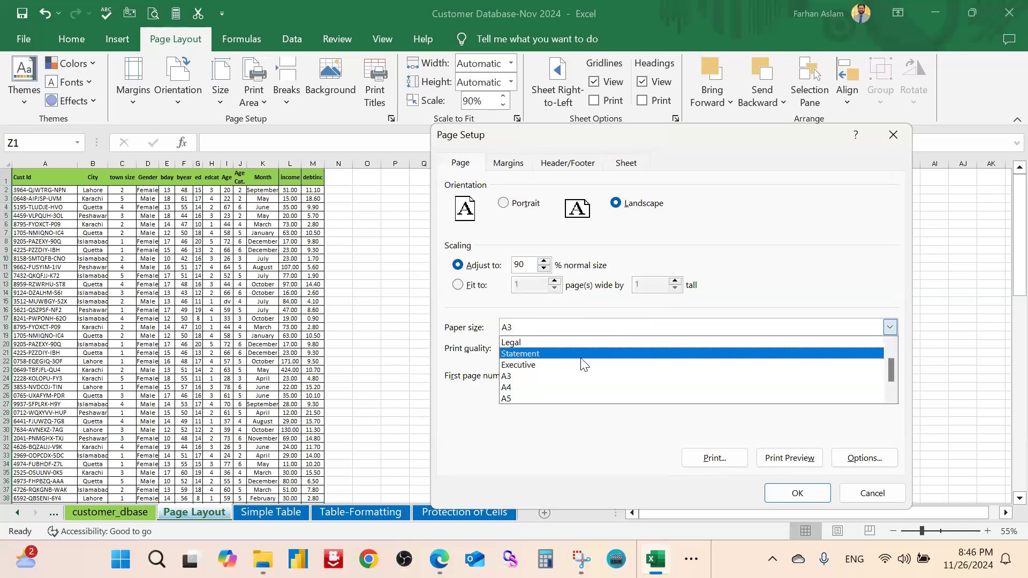
{"action": "left_click", "coordinate": [568, 385]}
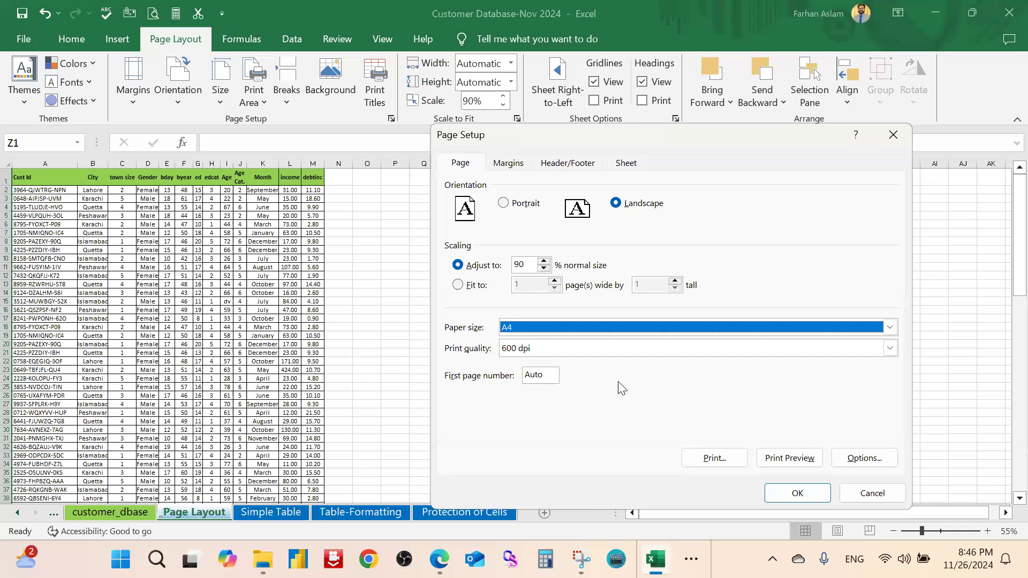
{"action": "left_click", "coordinate": [865, 349]}
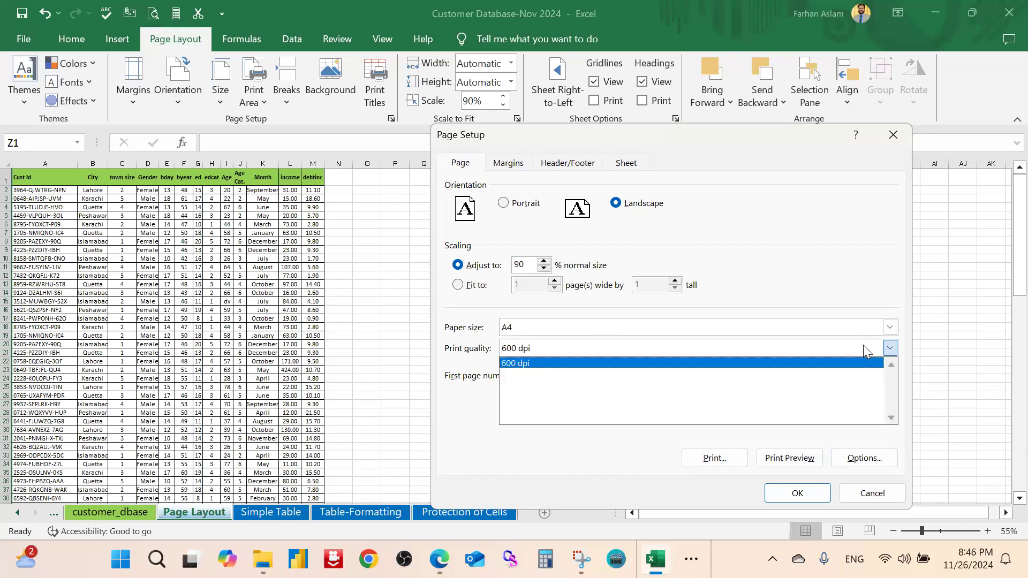
{"action": "left_click", "coordinate": [866, 349]}
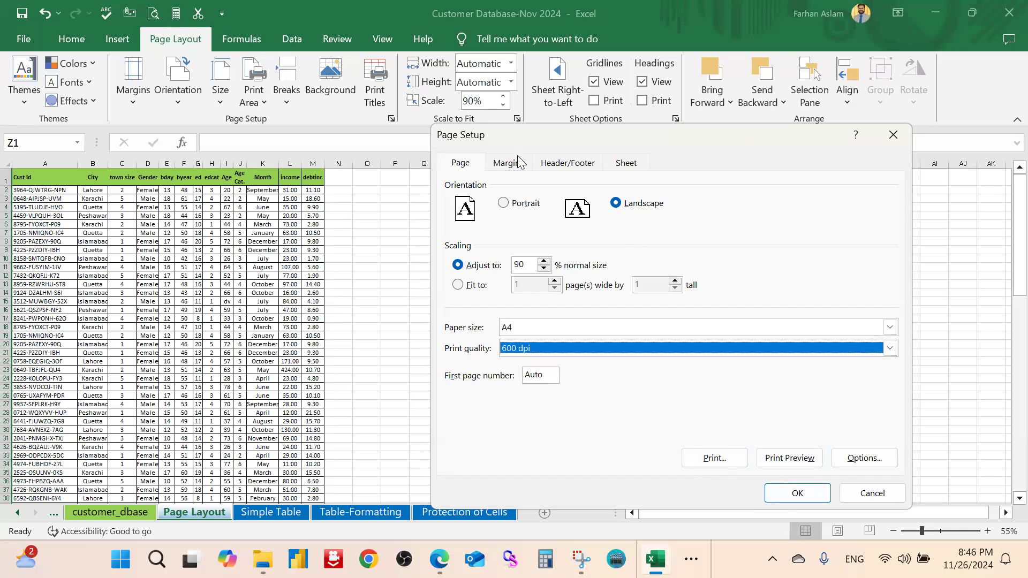
{"action": "left_click", "coordinate": [822, 495]}
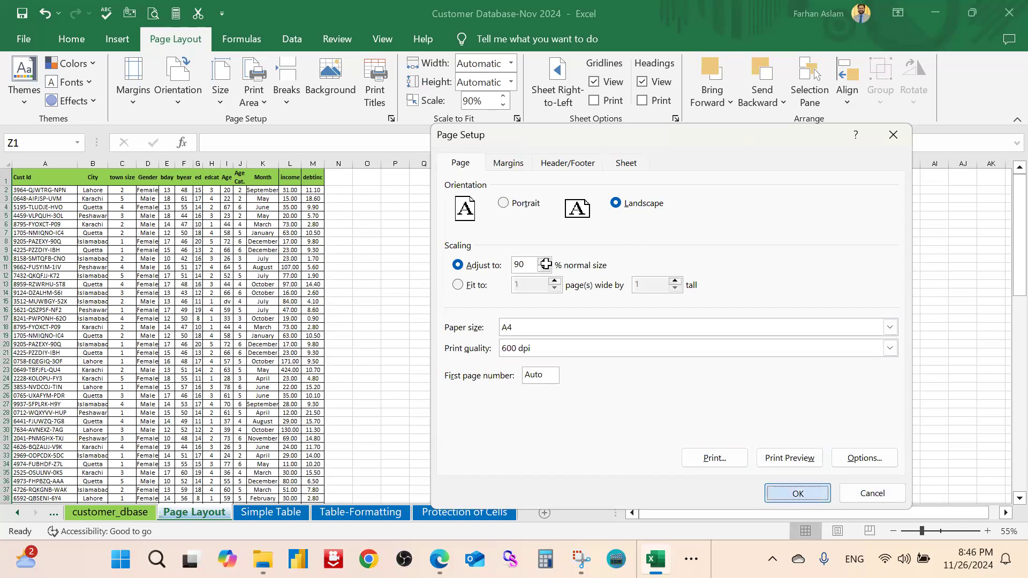
{"action": "scroll", "coordinate": [300, 281], "scroll_direction": "up", "scroll_amount": 3}
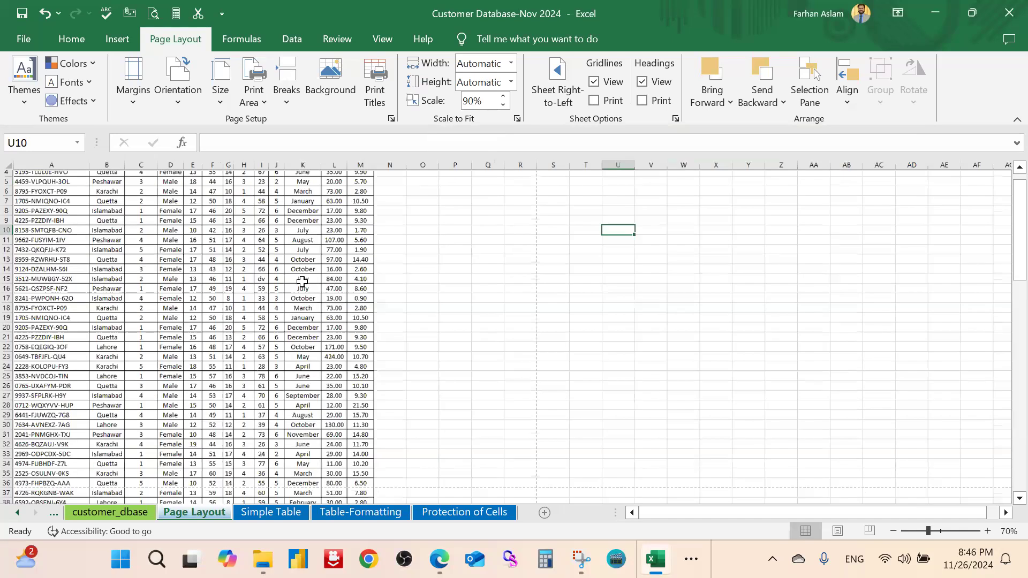
{"action": "left_click", "coordinate": [389, 106]}
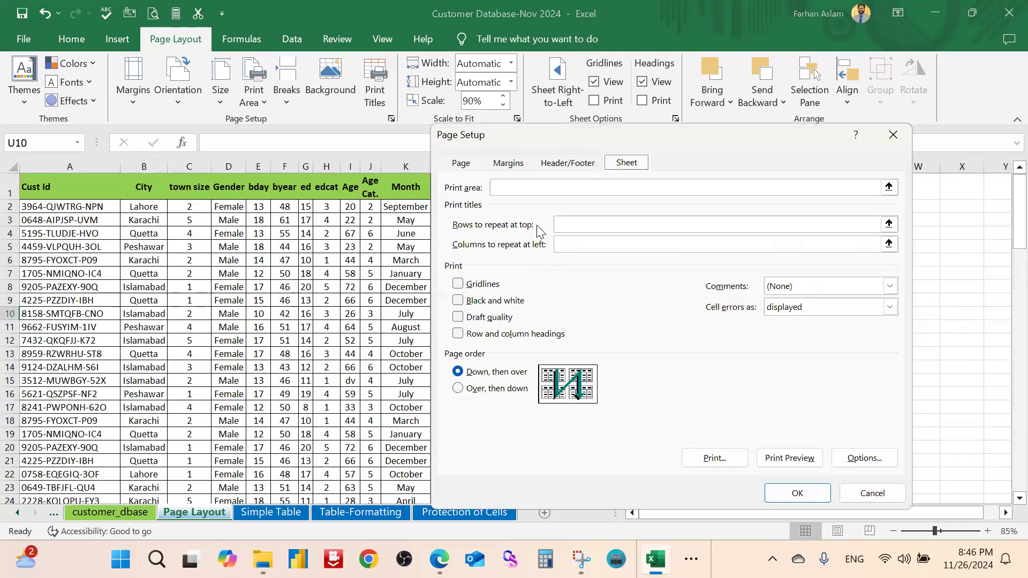
{"action": "left_click", "coordinate": [462, 165]}
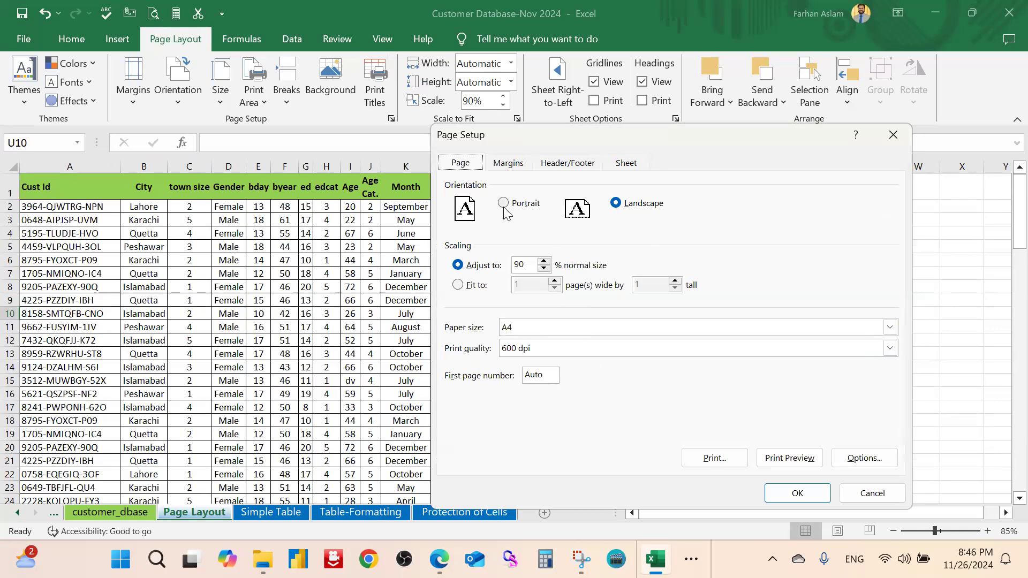
{"action": "left_click", "coordinate": [507, 163]}
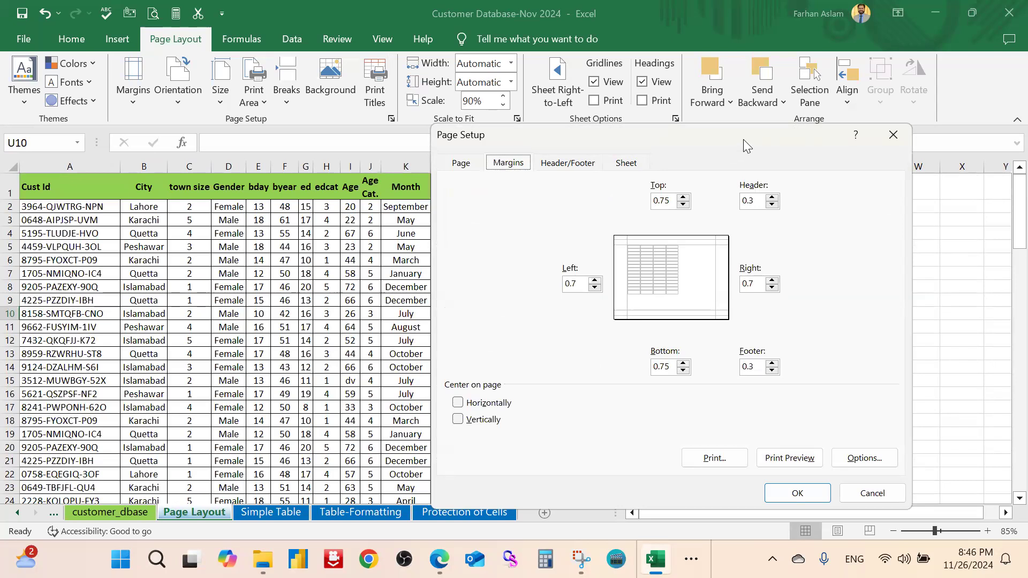
{"action": "left_click_drag", "start_coordinate": [846, 137], "coordinate": [826, 131]}
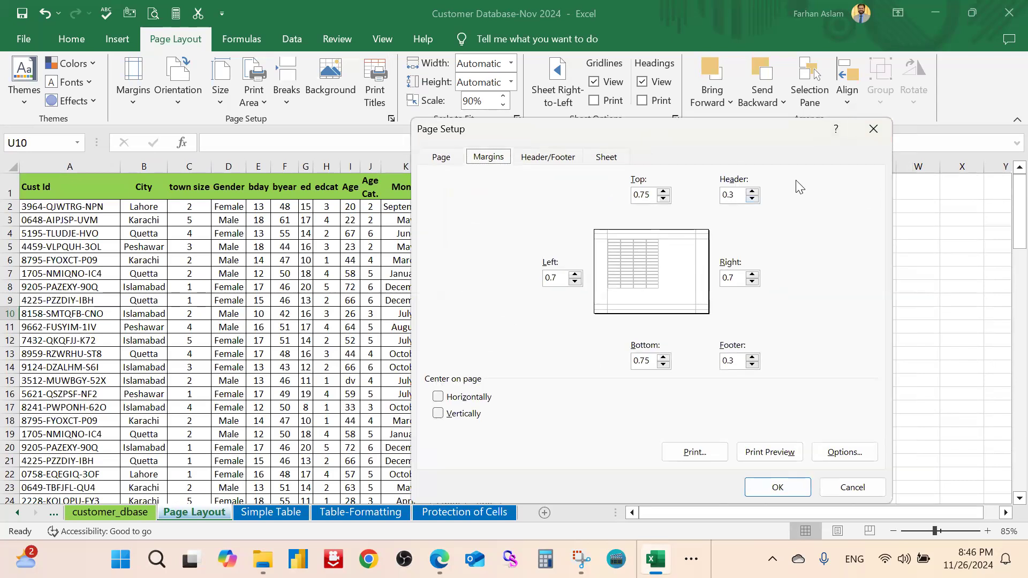
{"action": "left_click", "coordinate": [873, 129]}
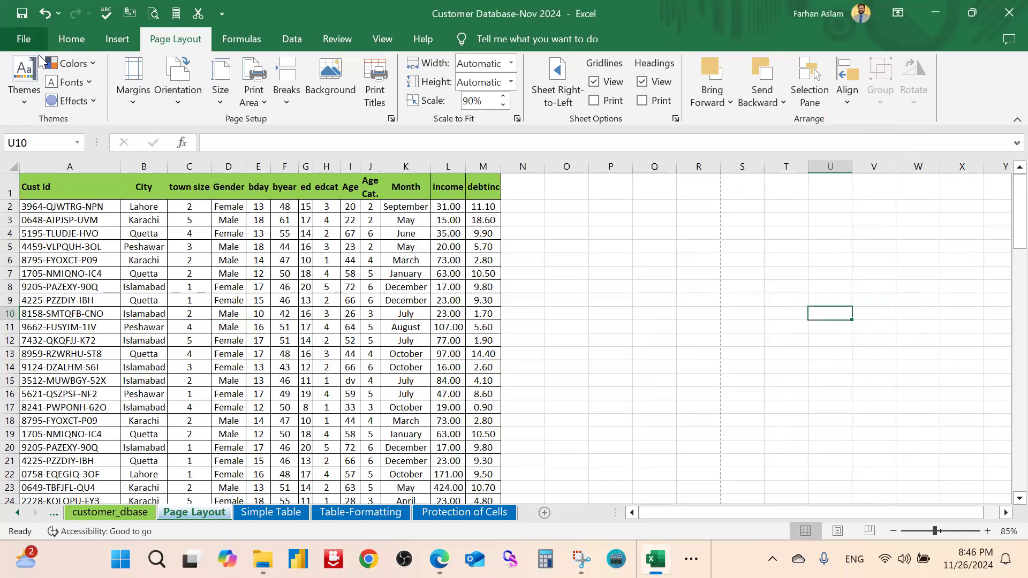
Open the print preview and bring up Page Setup's margin settings beside it
{"action": "key", "text": "ctrl+p"}
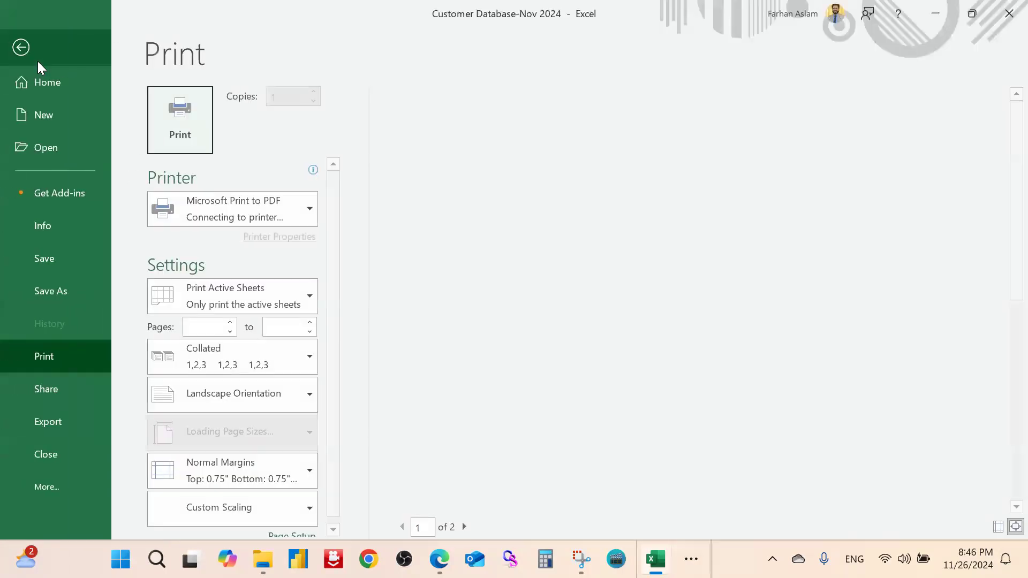
{"action": "scroll", "coordinate": [187, 301], "scroll_direction": "down", "scroll_amount": 1}
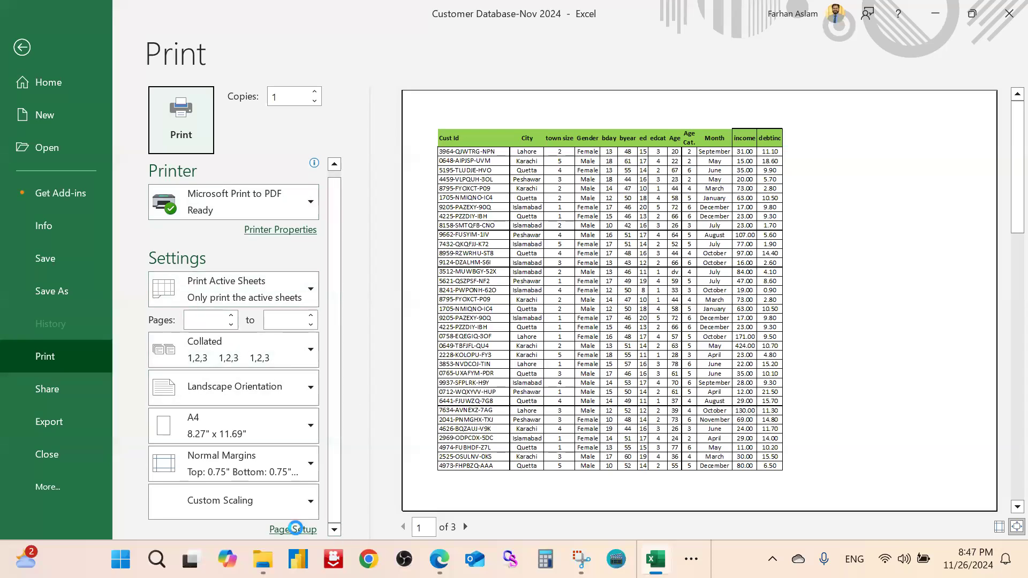
{"action": "left_click", "coordinate": [294, 530]}
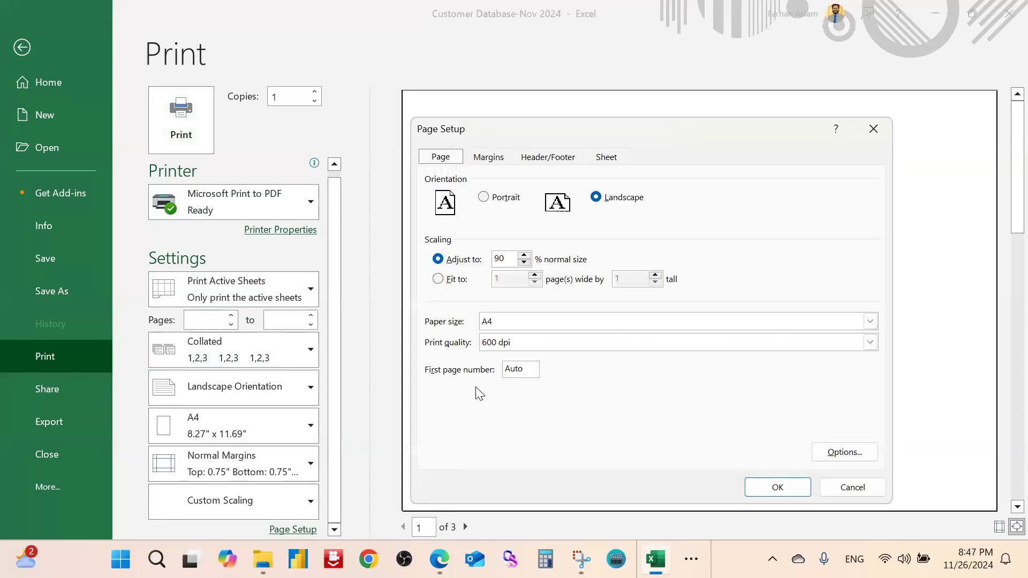
{"action": "left_click_drag", "start_coordinate": [655, 128], "coordinate": [684, 122]}
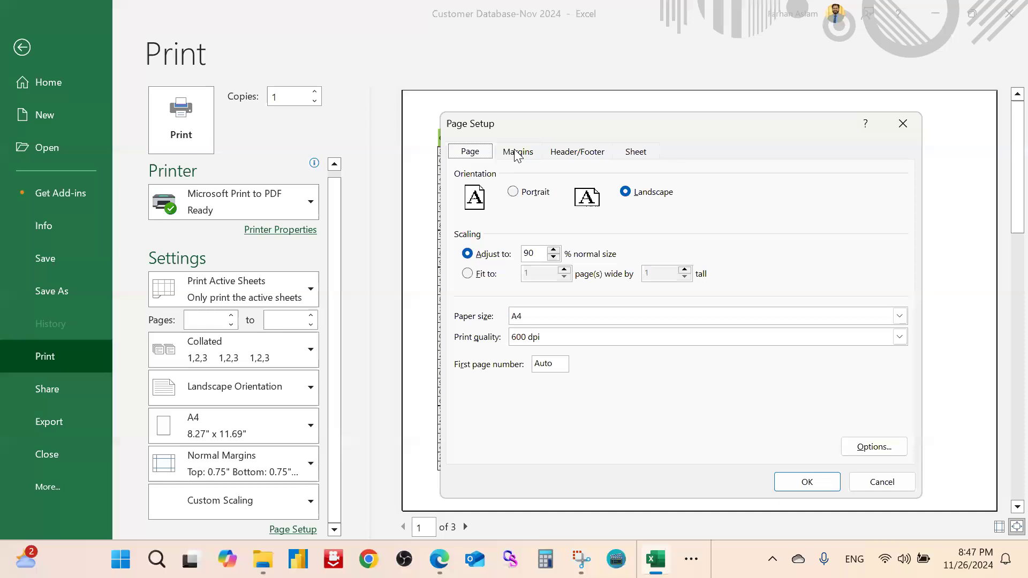
{"action": "left_click", "coordinate": [518, 153]}
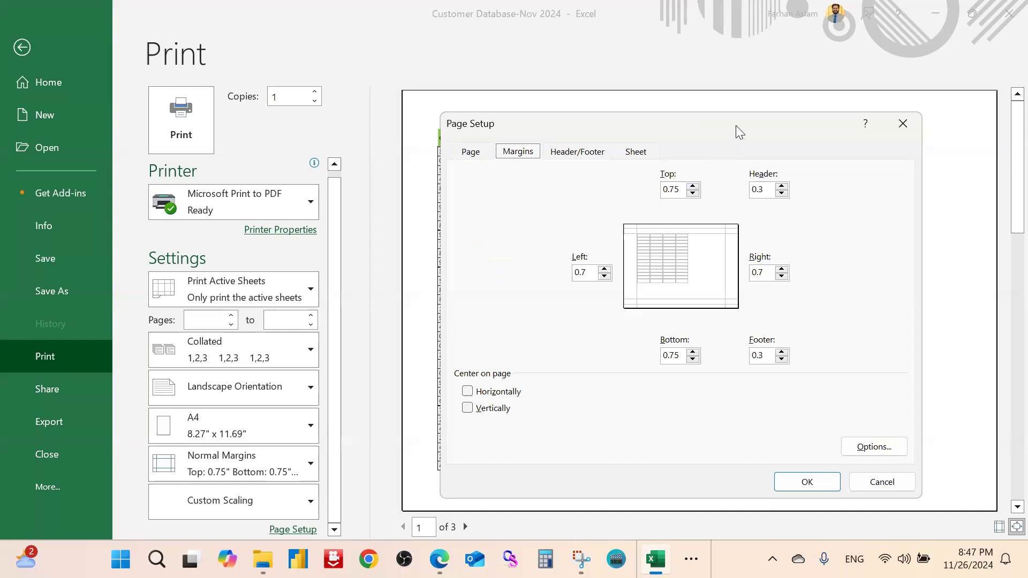
{"action": "left_click_drag", "start_coordinate": [736, 125], "coordinate": [199, 104]}
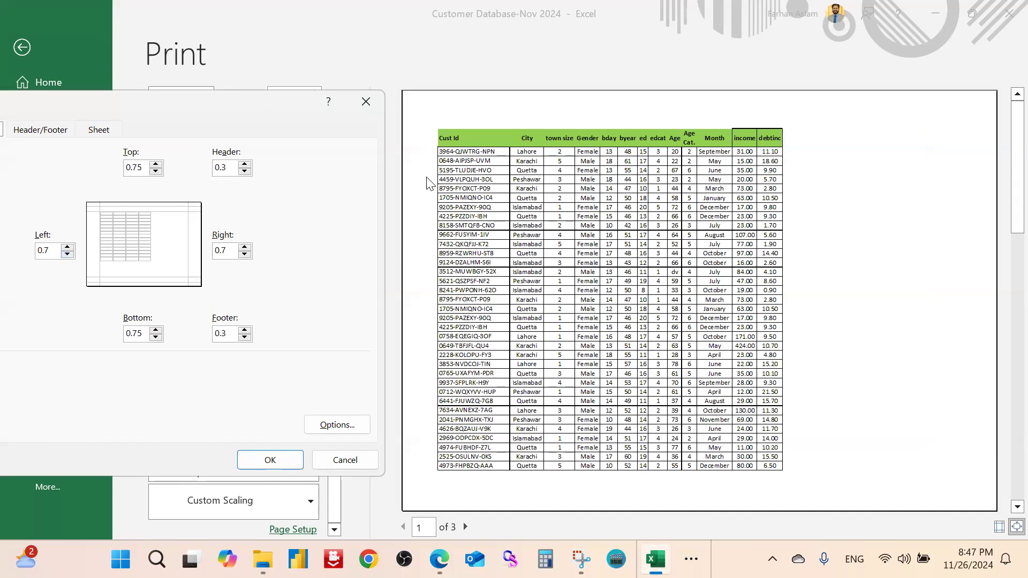
Set top and bottom margins to 0.5 and left and right margins to 0.45
{"action": "left_click", "coordinate": [67, 254]}
{"action": "left_click", "coordinate": [155, 171]}
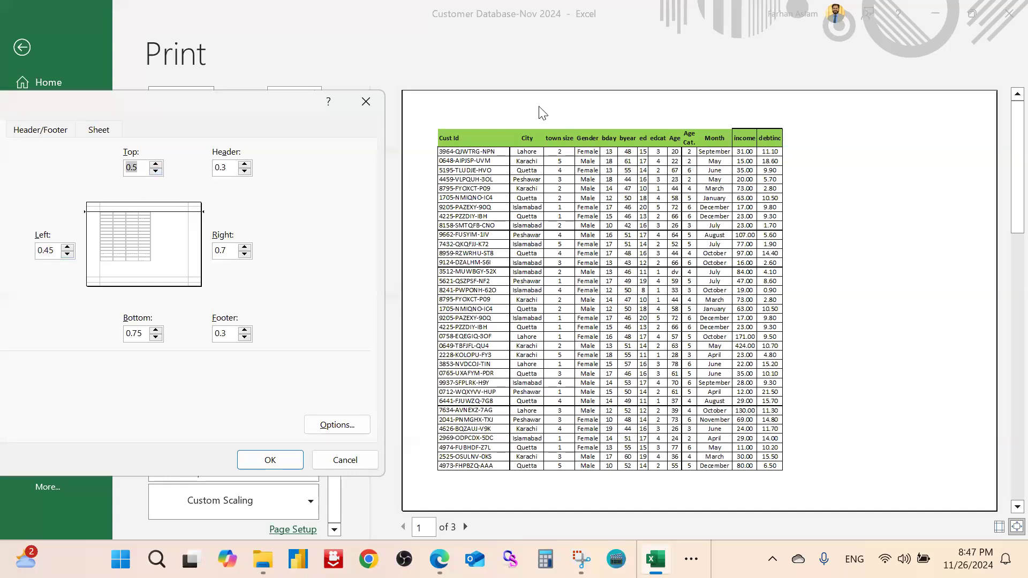
{"action": "left_click", "coordinate": [155, 336]}
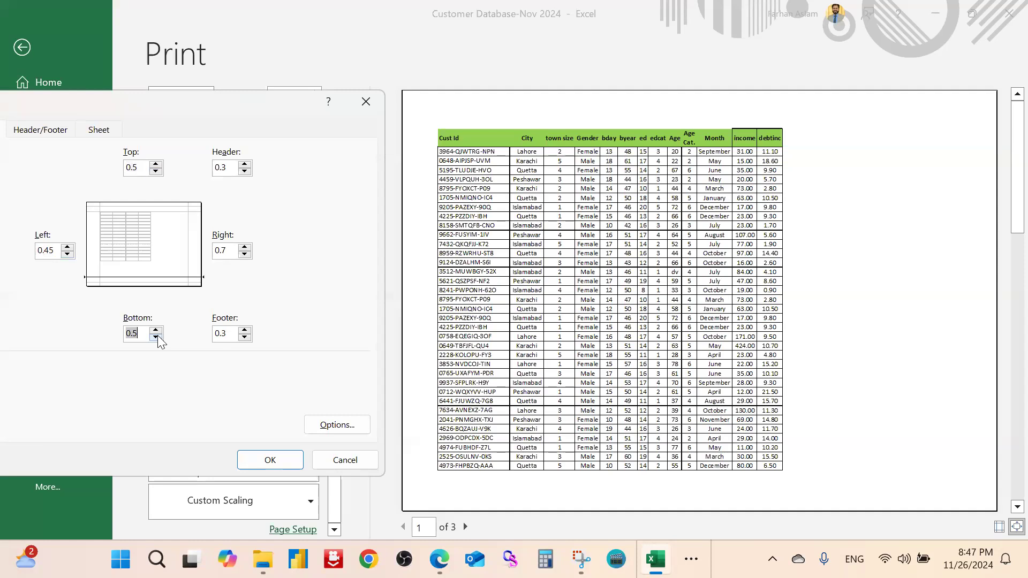
{"action": "left_click", "coordinate": [244, 254]}
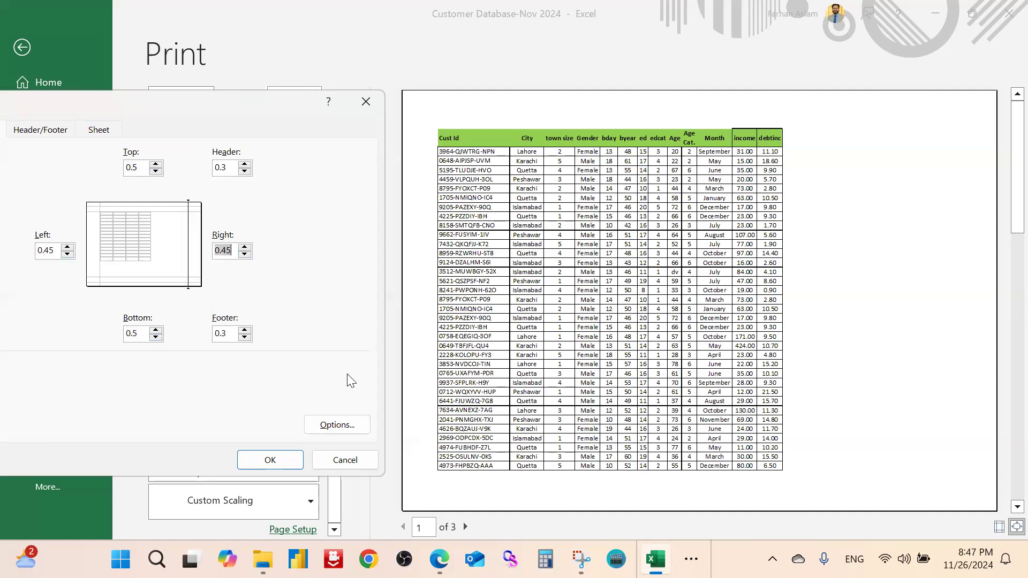
{"action": "left_click", "coordinate": [271, 460]}
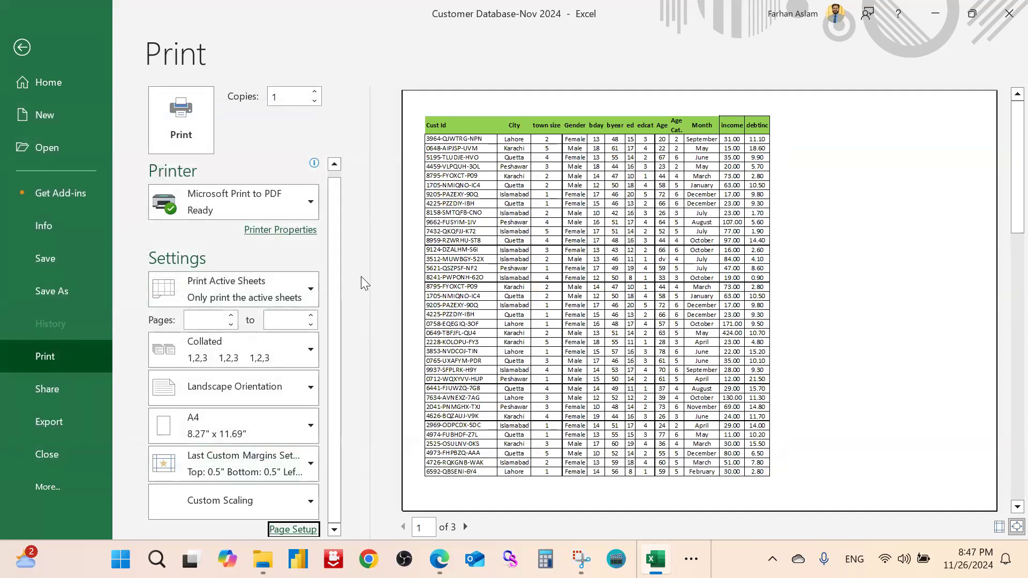
Centre the customer table horizontally on the printed page
{"action": "left_click", "coordinate": [293, 530]}
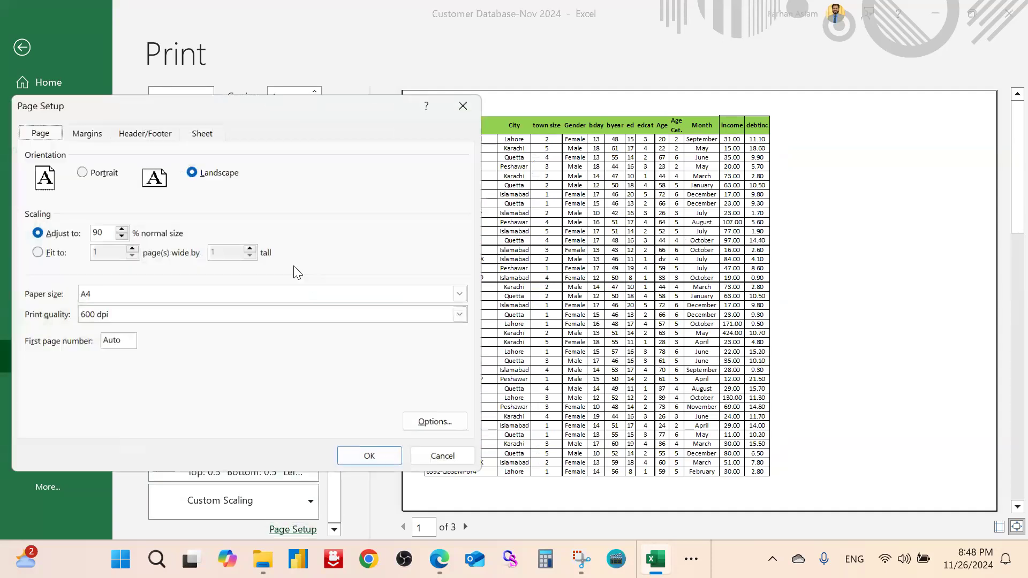
{"action": "left_click", "coordinate": [82, 130]}
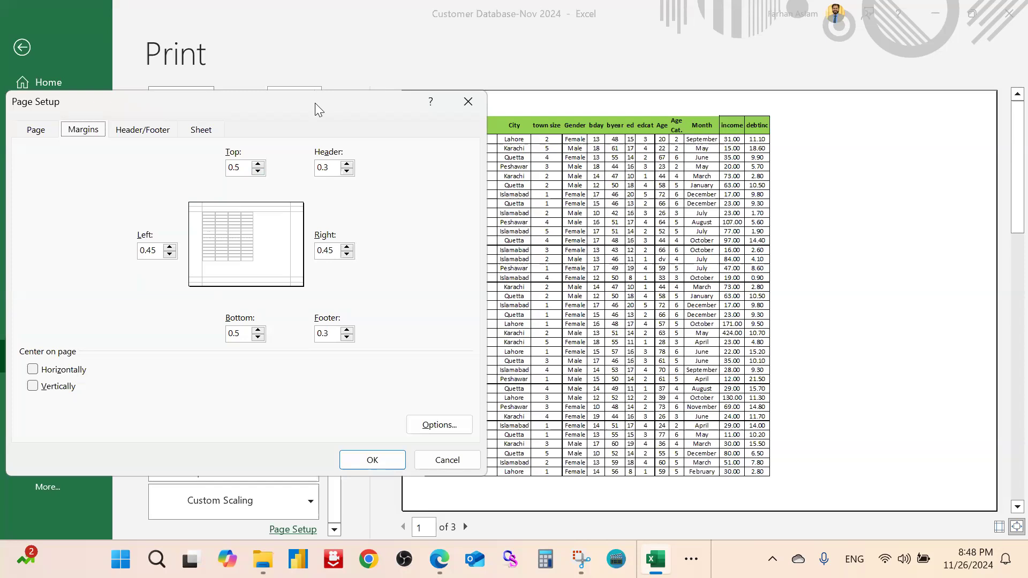
{"action": "left_click_drag", "start_coordinate": [315, 103], "coordinate": [310, 99]}
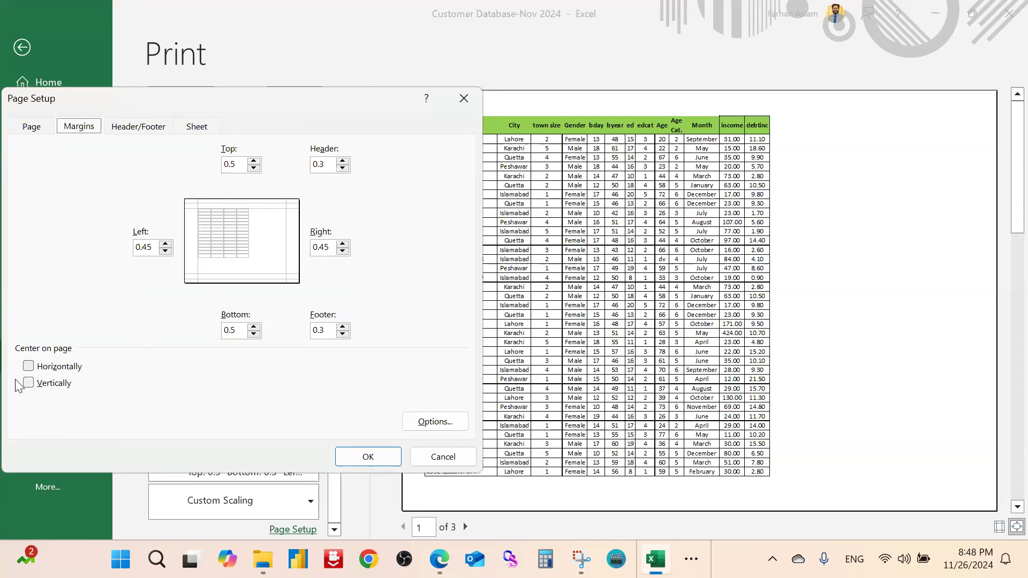
{"action": "left_click_drag", "start_coordinate": [283, 113], "coordinate": [224, 185]}
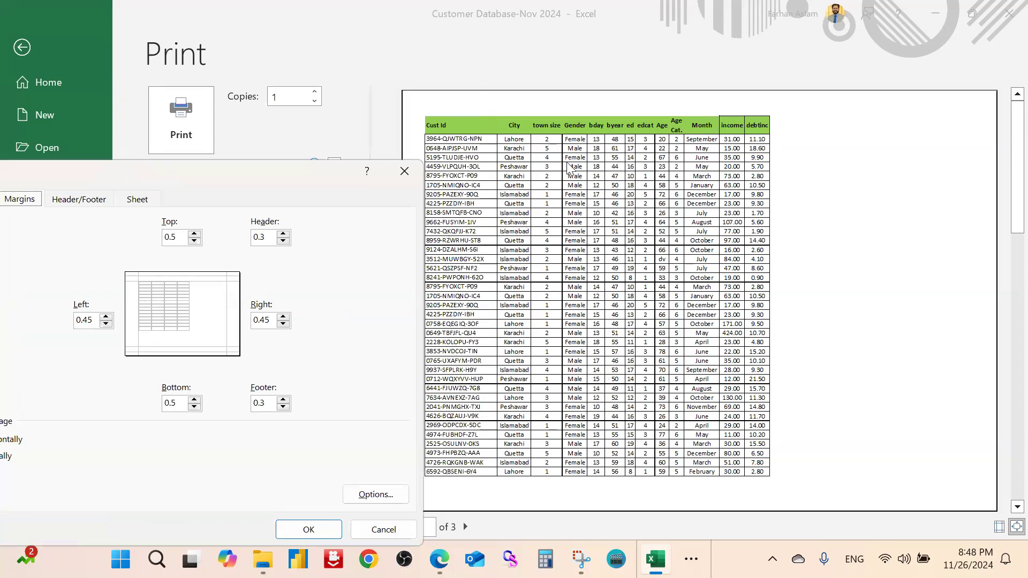
{"action": "left_click_drag", "start_coordinate": [262, 169], "coordinate": [406, 95]}
{"action": "left_click", "coordinate": [113, 366]}
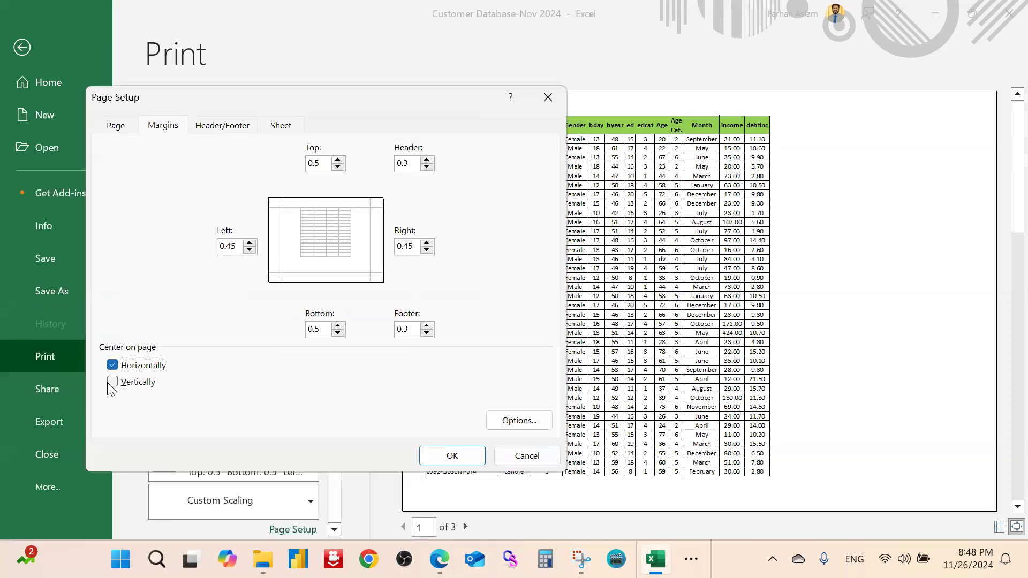
{"action": "left_click", "coordinate": [113, 366]}
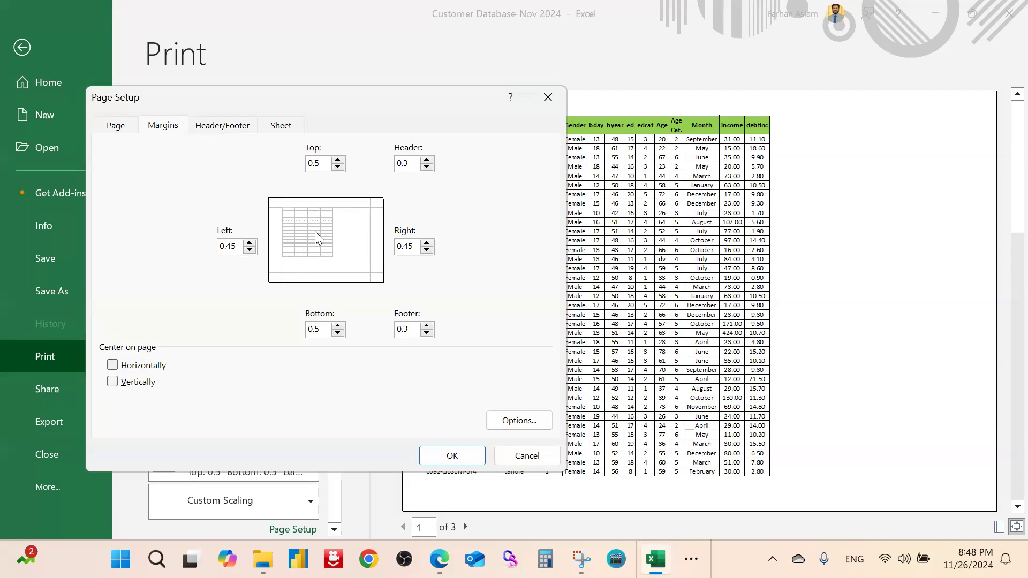
{"action": "left_click", "coordinate": [113, 366]}
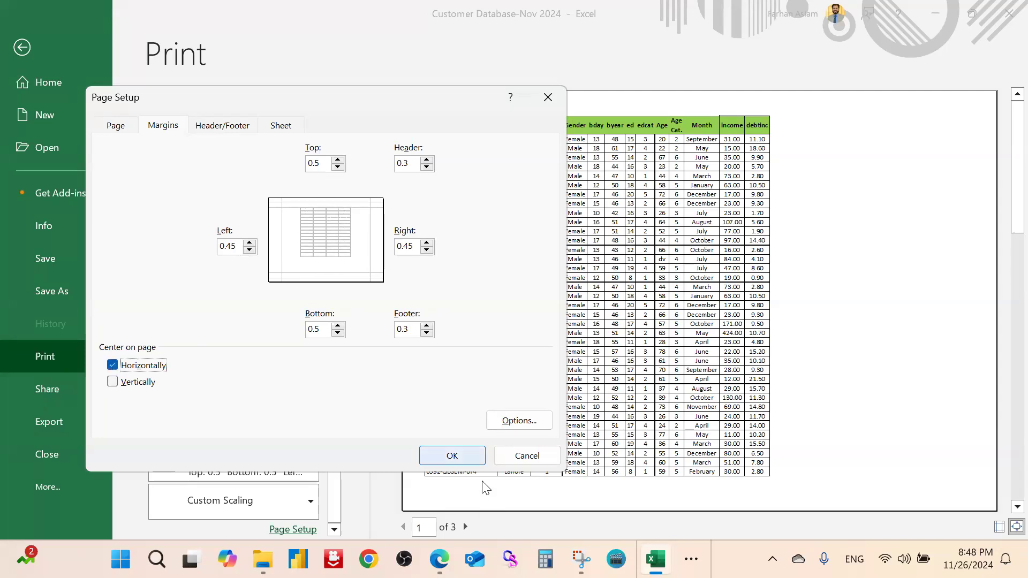
{"action": "left_click", "coordinate": [452, 456]}
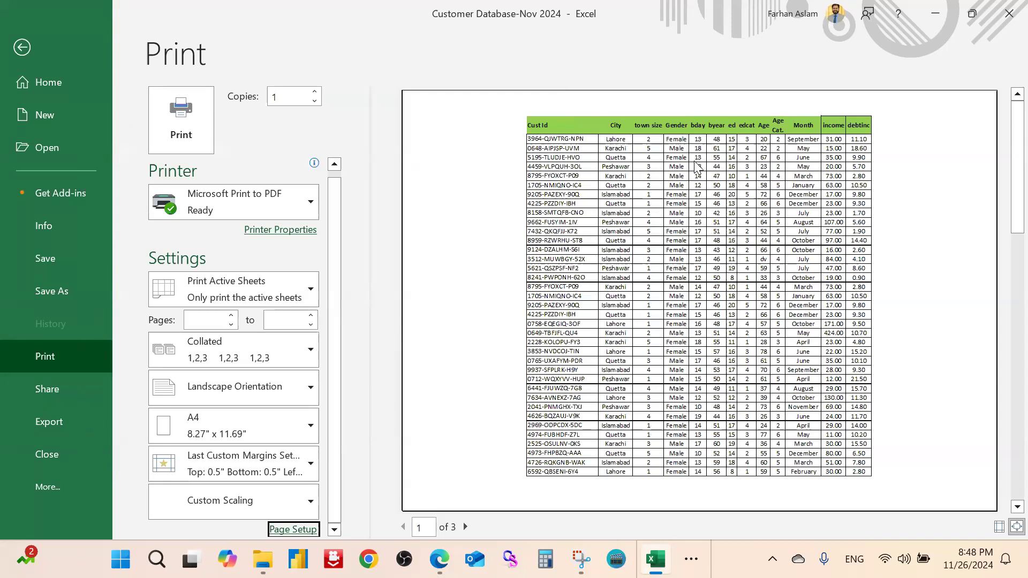
Also centre the table vertically on the printed page
{"action": "left_click", "coordinate": [293, 529]}
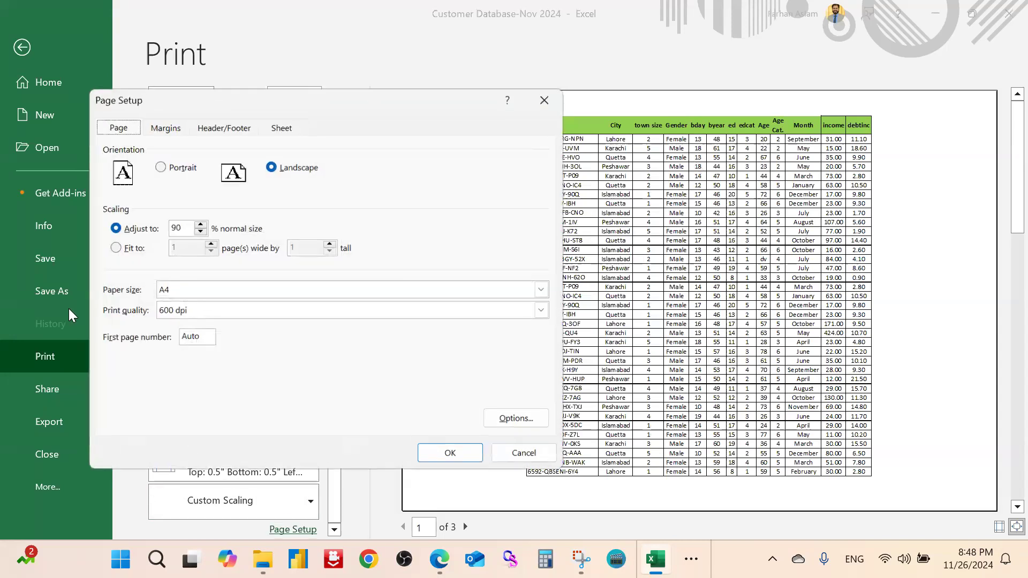
{"action": "left_click", "coordinate": [161, 128]}
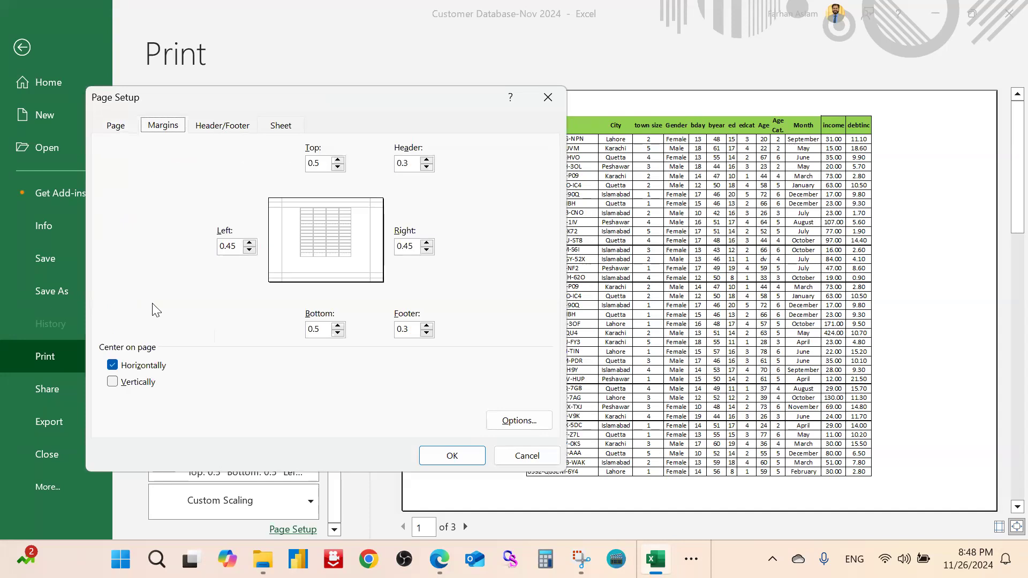
{"action": "left_click", "coordinate": [112, 381]}
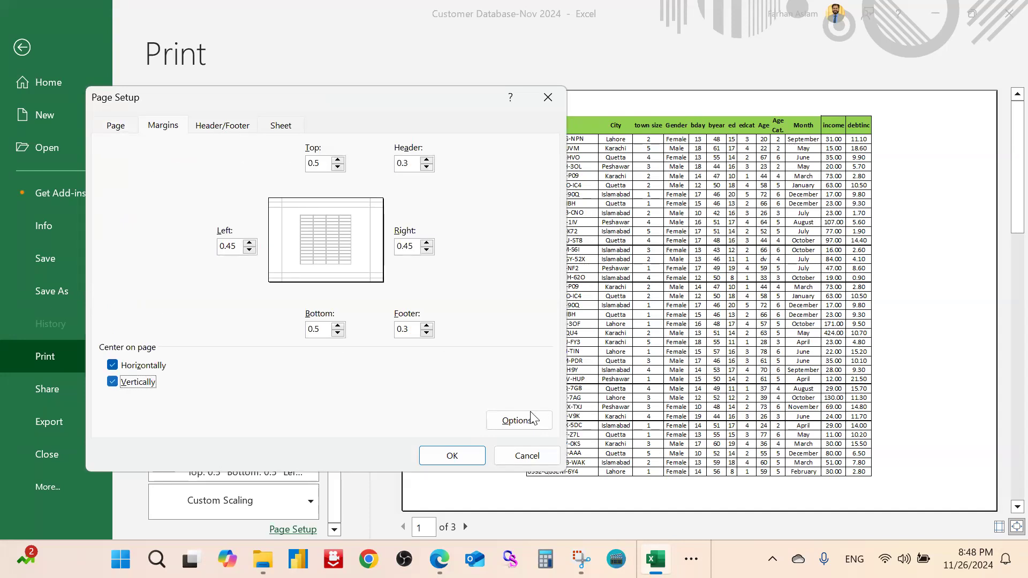
{"action": "left_click", "coordinate": [442, 453]}
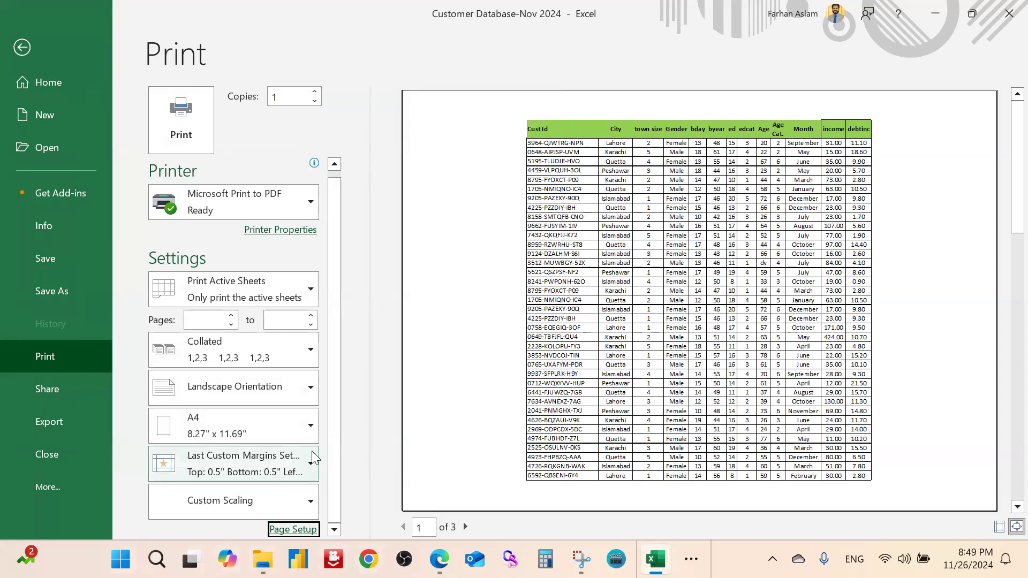
Create a custom page header reading 'Financial Report' in the left section
{"action": "left_click", "coordinate": [308, 530]}
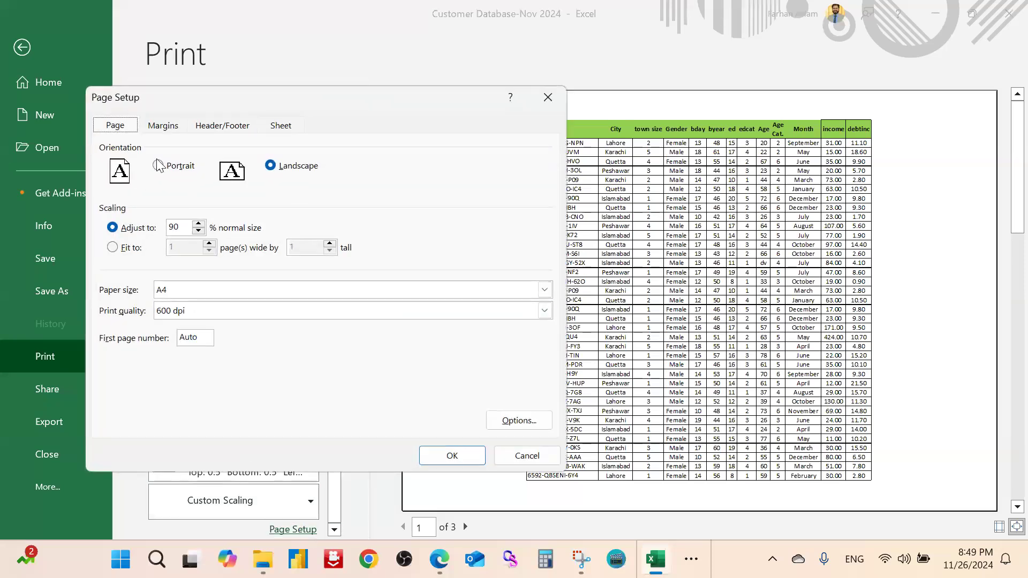
{"action": "left_click", "coordinate": [164, 129]}
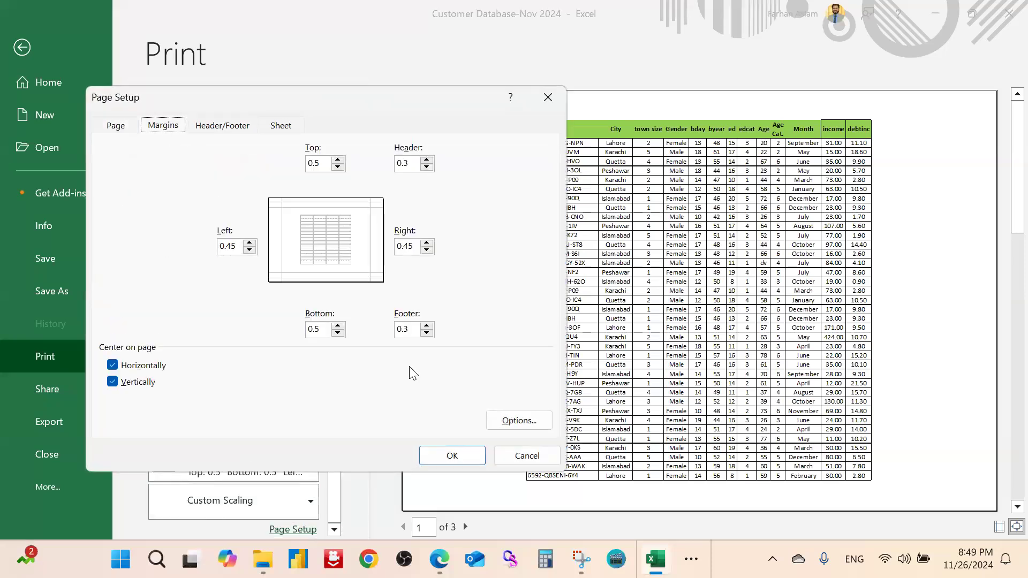
{"action": "left_click", "coordinate": [227, 126]}
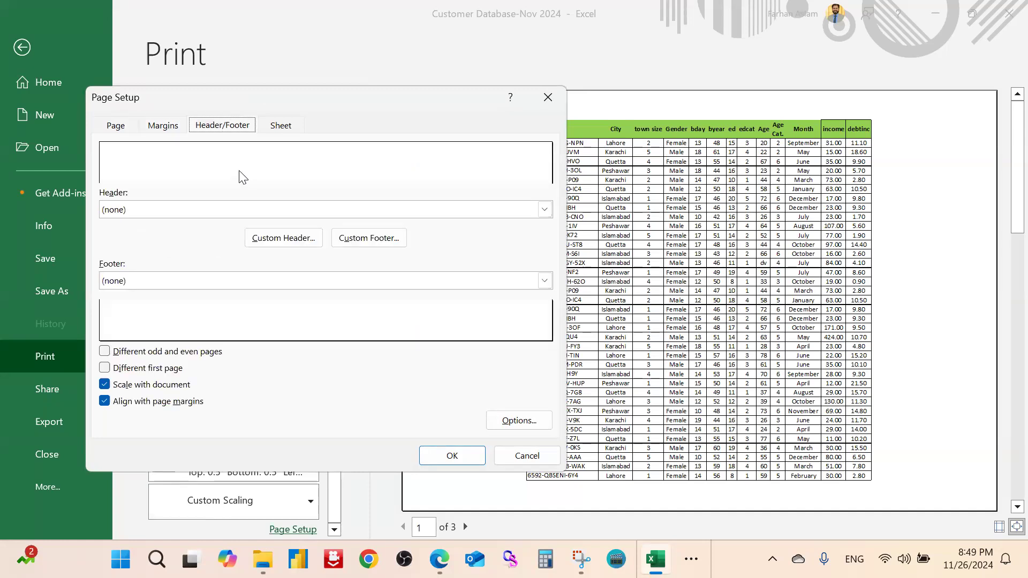
{"action": "left_click", "coordinate": [510, 207]}
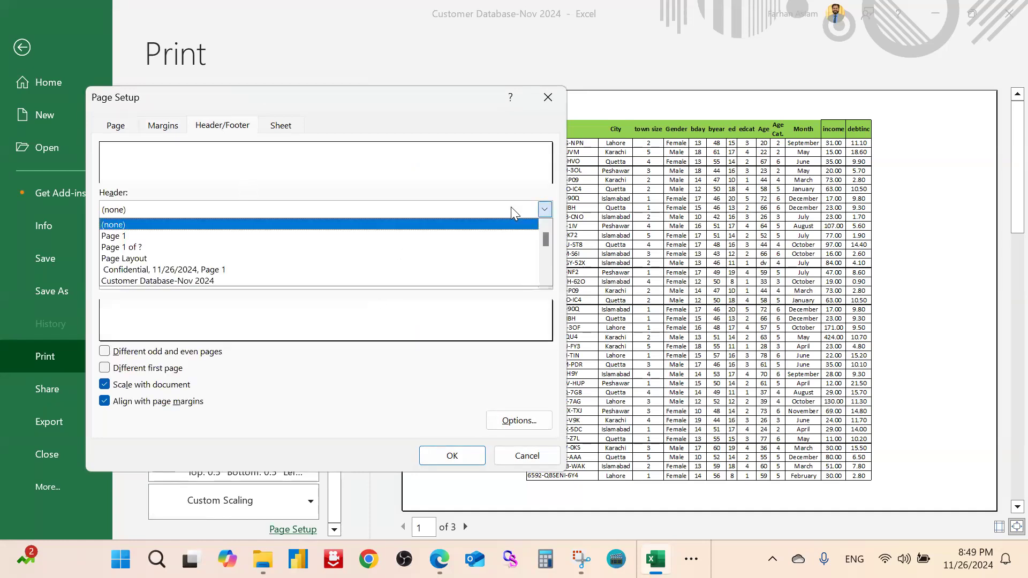
{"action": "left_click", "coordinate": [436, 173]}
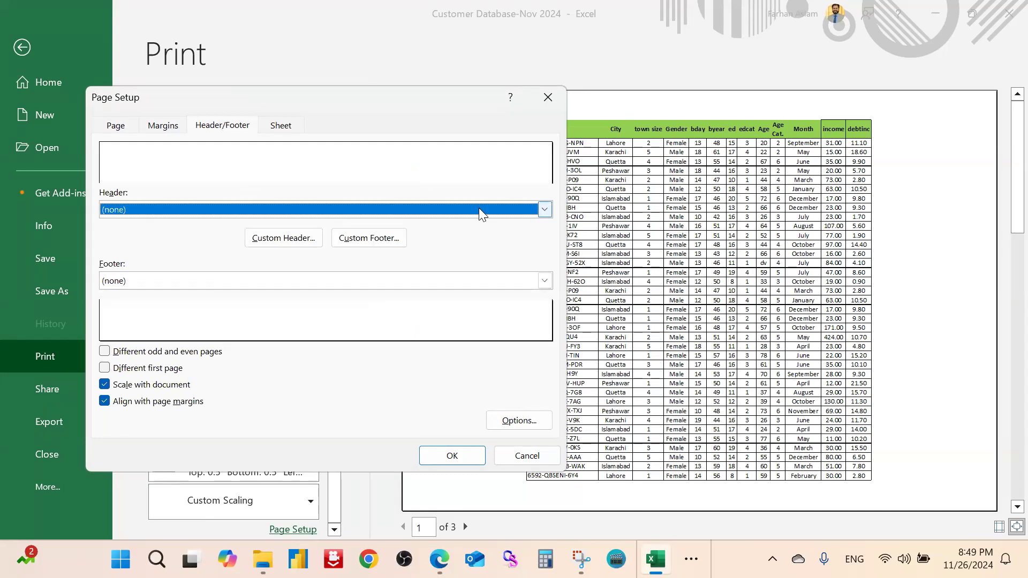
{"action": "left_click", "coordinate": [271, 240]}
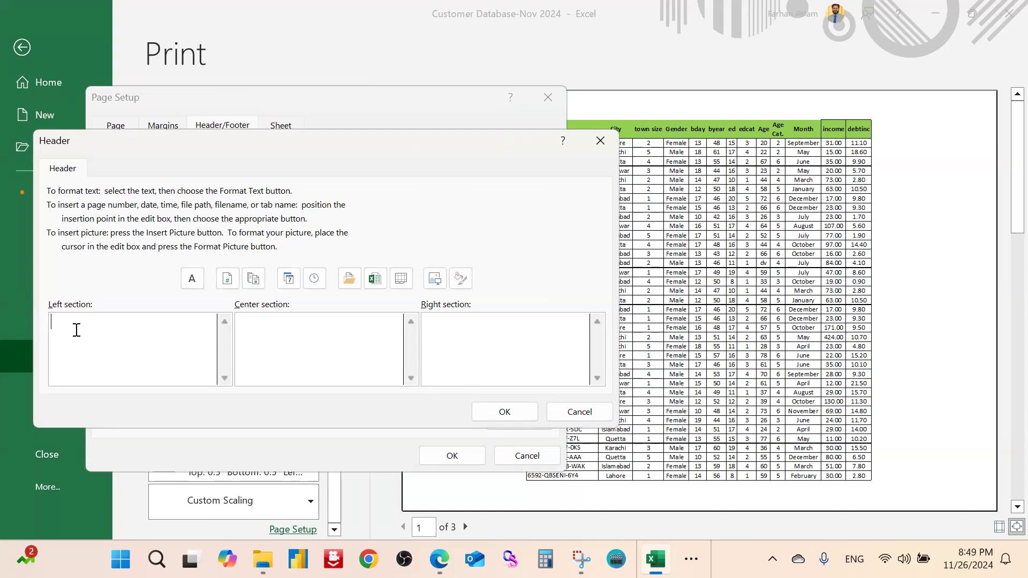
{"action": "type", "text": "Financial Report"}
{"action": "left_click", "coordinate": [511, 413]}
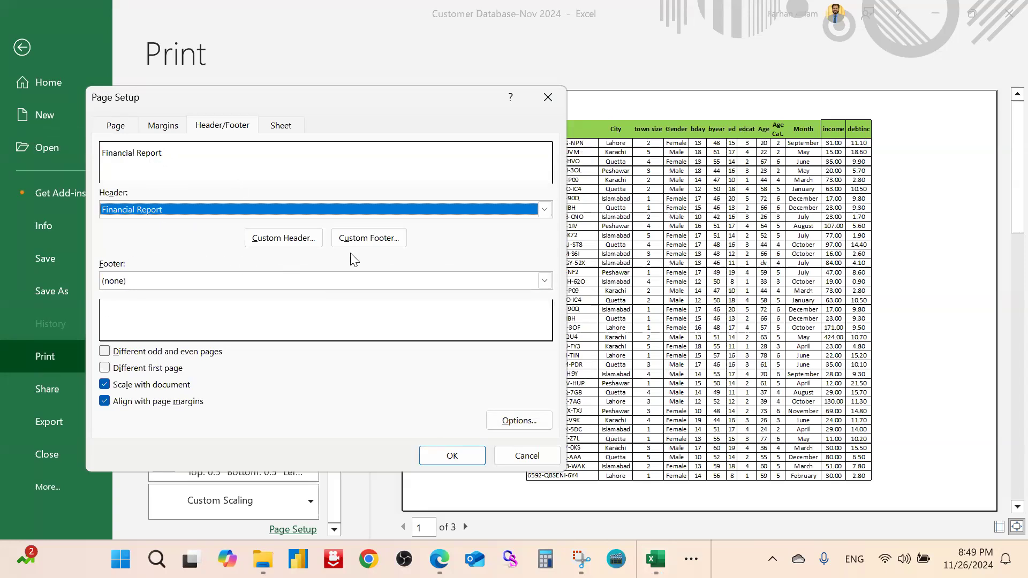
Add the 'Page 1 of ?' footer and apply the header and footer
{"action": "left_click", "coordinate": [298, 281]}
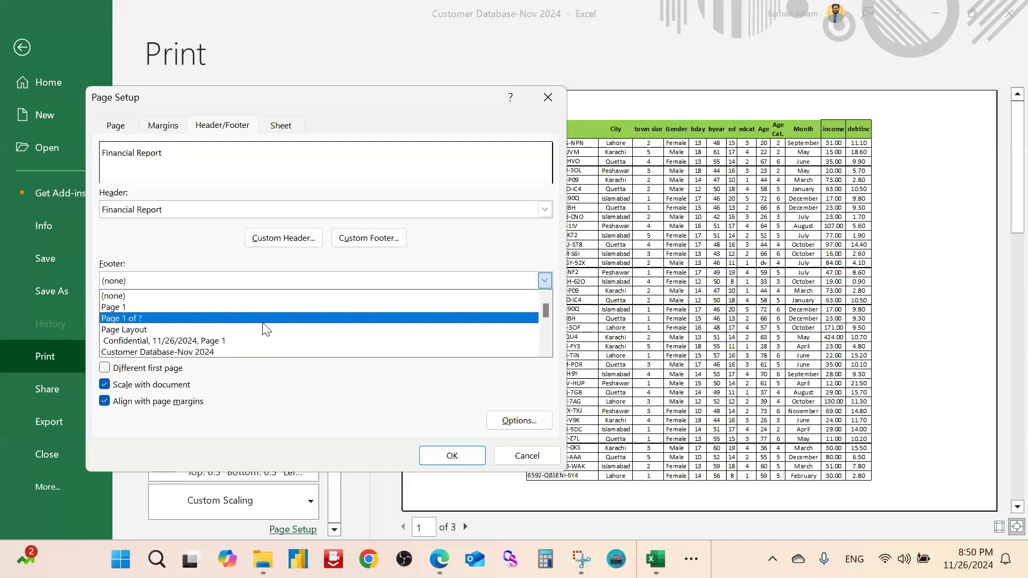
{"action": "left_click", "coordinate": [263, 320]}
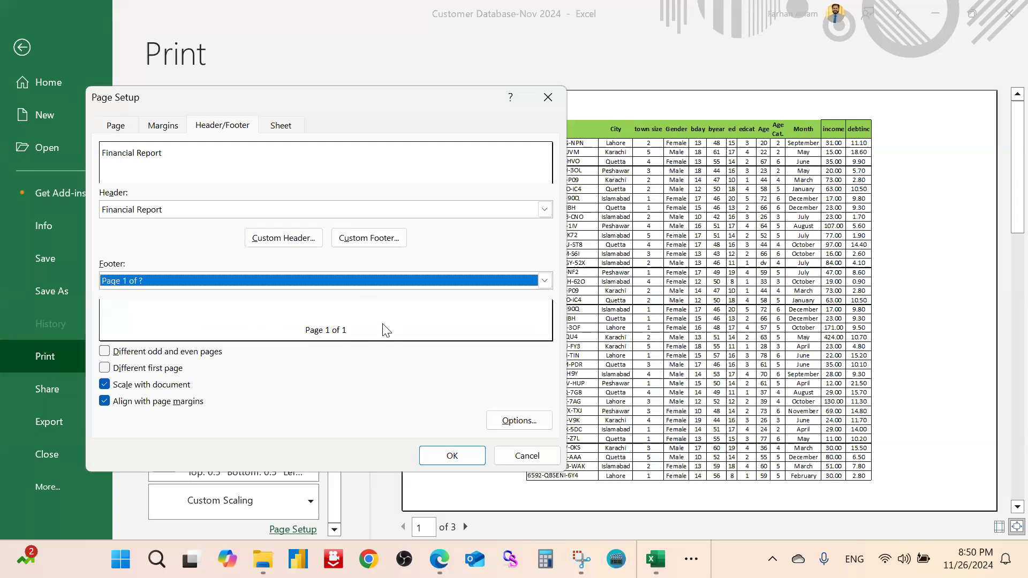
{"action": "left_click", "coordinate": [453, 456]}
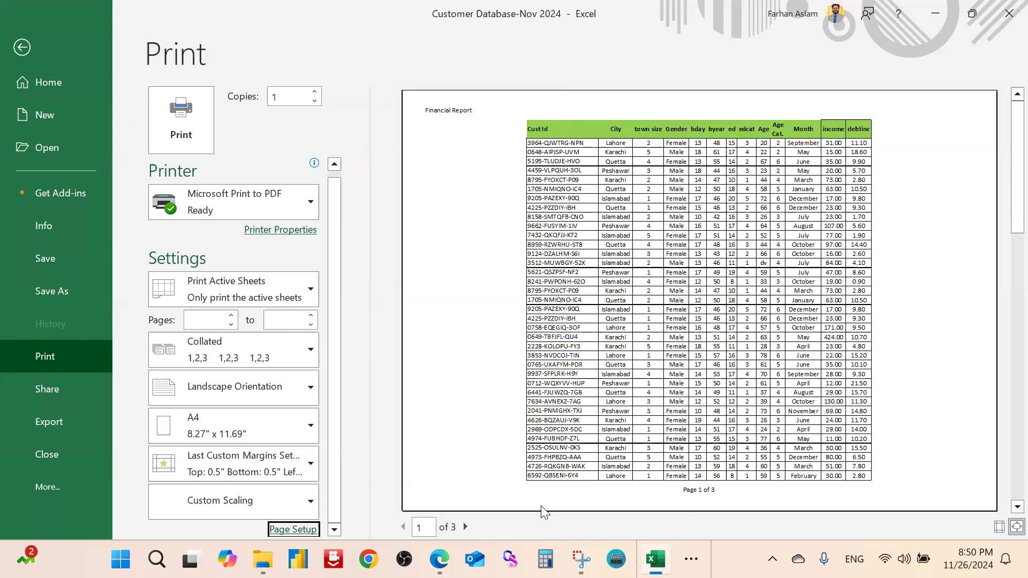
Review the Header/Footer and Sheet settings in the Page Setup dialog
{"action": "left_click", "coordinate": [293, 529]}
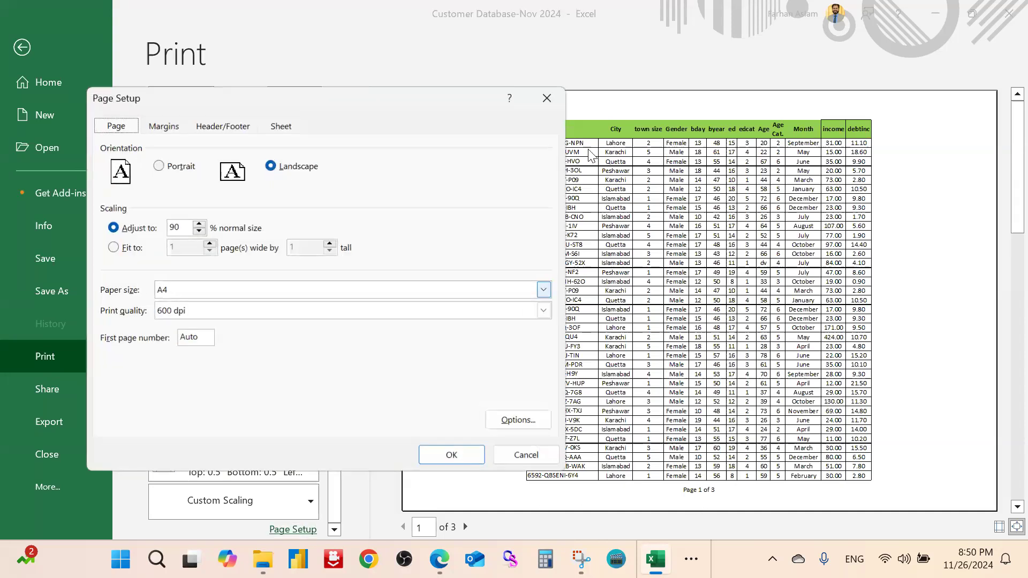
{"action": "left_click", "coordinate": [229, 134]}
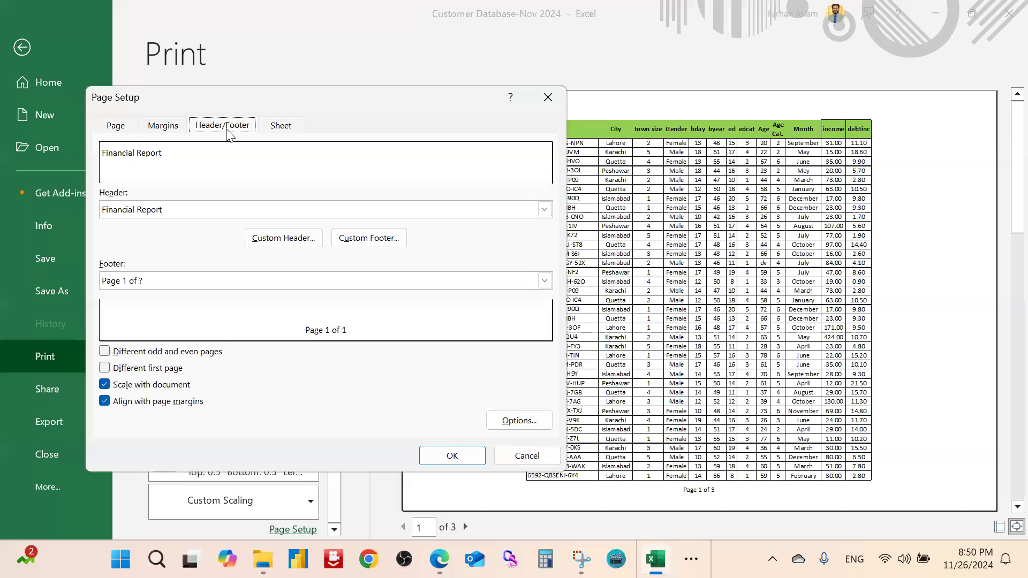
{"action": "left_click", "coordinate": [294, 129]}
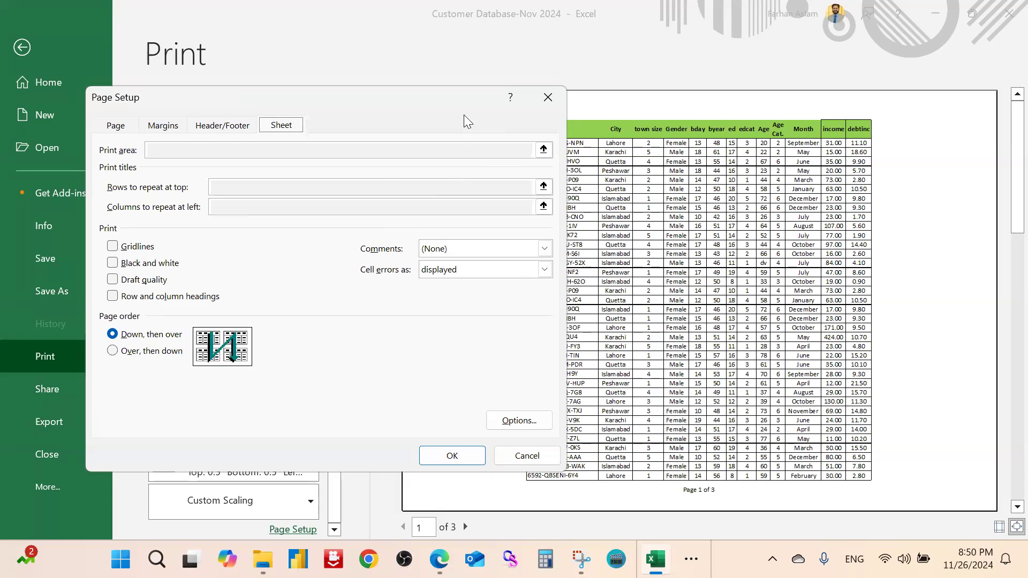
{"action": "left_click_drag", "start_coordinate": [470, 92], "coordinate": [454, 152]}
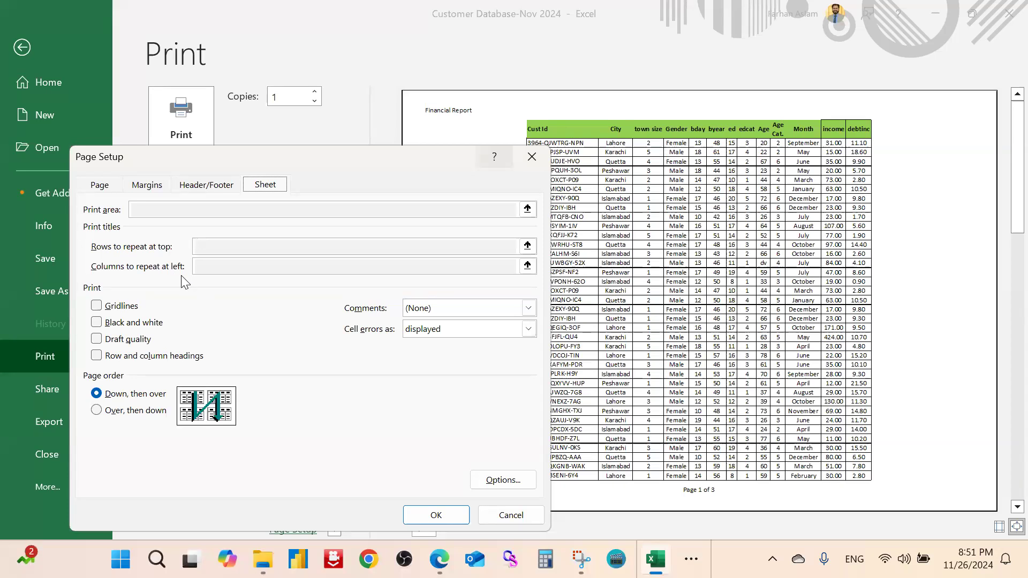
Close Page Setup, exit print preview and select an empty cell beside the table
{"action": "left_click", "coordinate": [533, 156]}
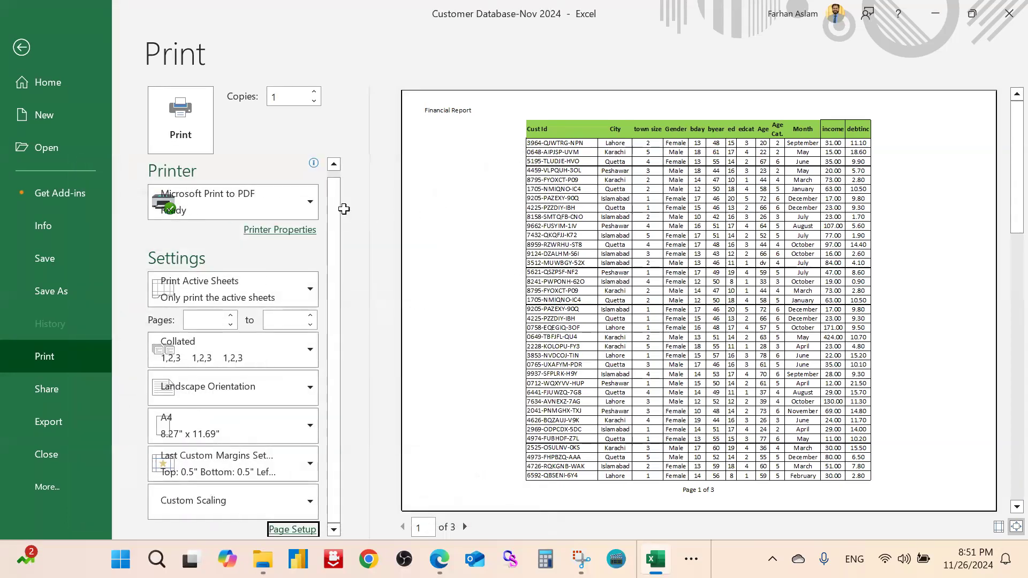
{"action": "key", "text": "Escape"}
{"action": "left_click", "coordinate": [522, 220]}
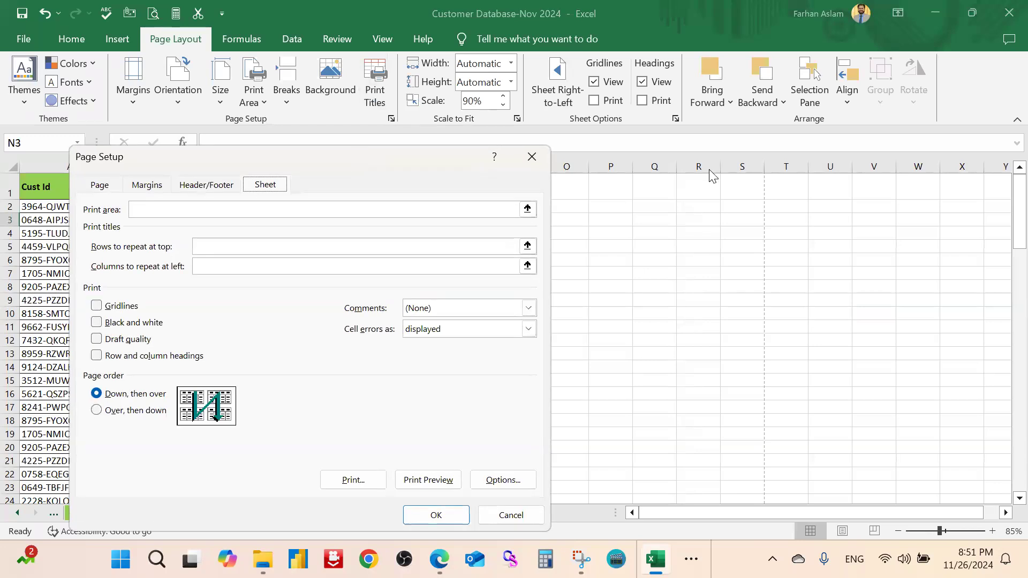
{"action": "left_click_drag", "start_coordinate": [359, 153], "coordinate": [807, 137]}
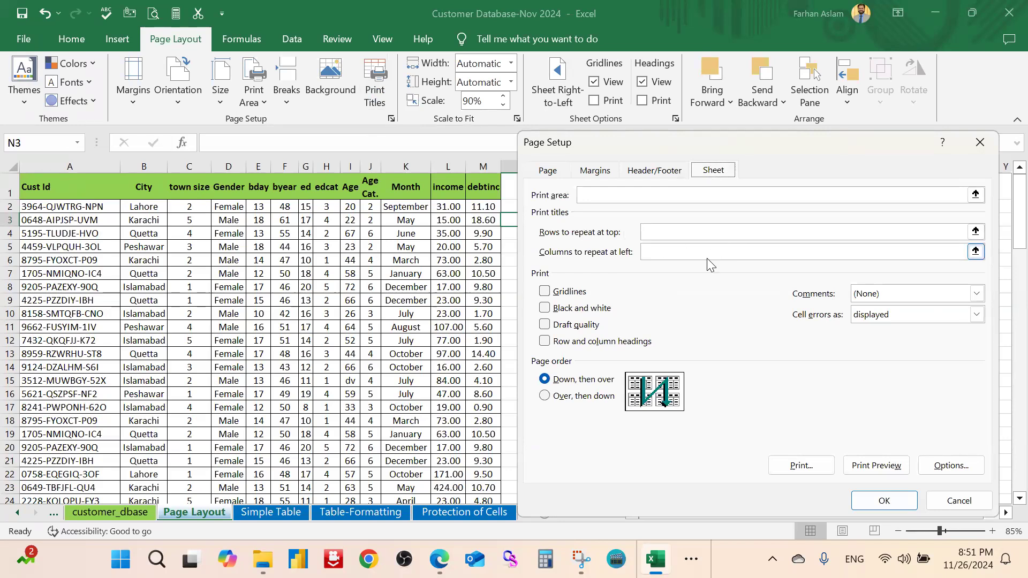
{"action": "key", "text": "Escape"}
{"action": "left_click", "coordinate": [611, 248]}
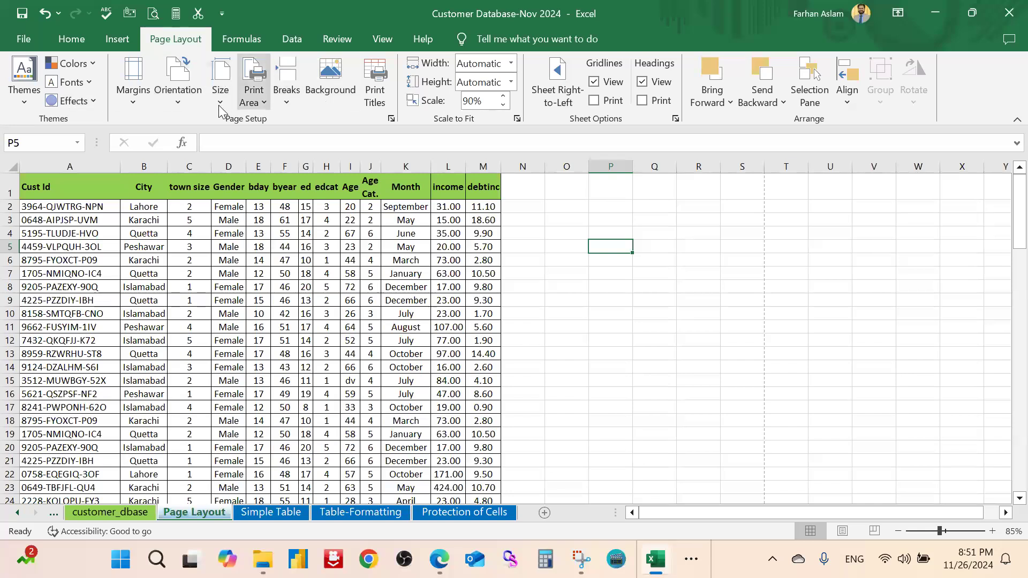
Show the sheet in Page Layout view and scroll the pages to check the Financial Report header
{"action": "left_click", "coordinate": [381, 40]}
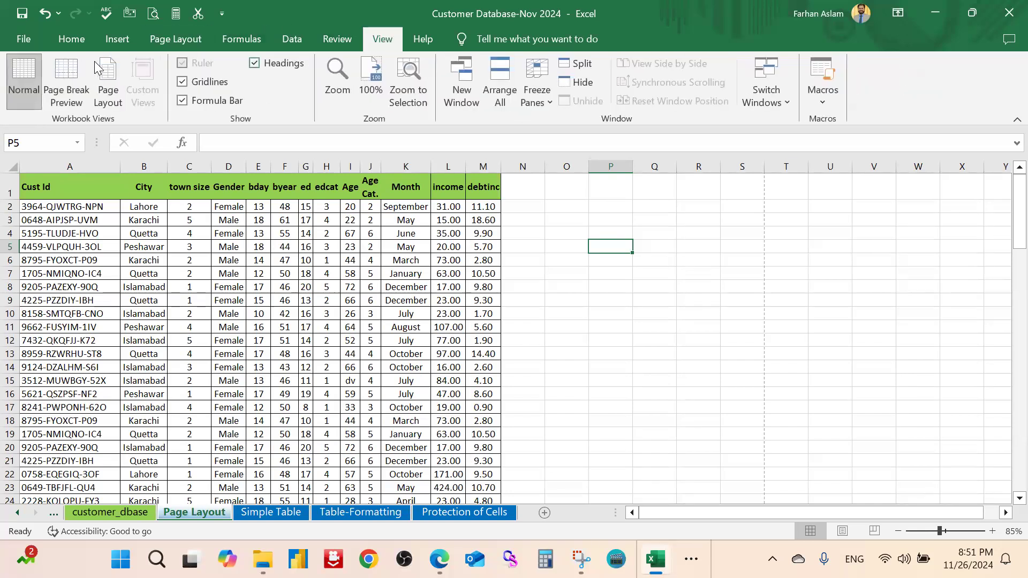
{"action": "left_click", "coordinate": [107, 80]}
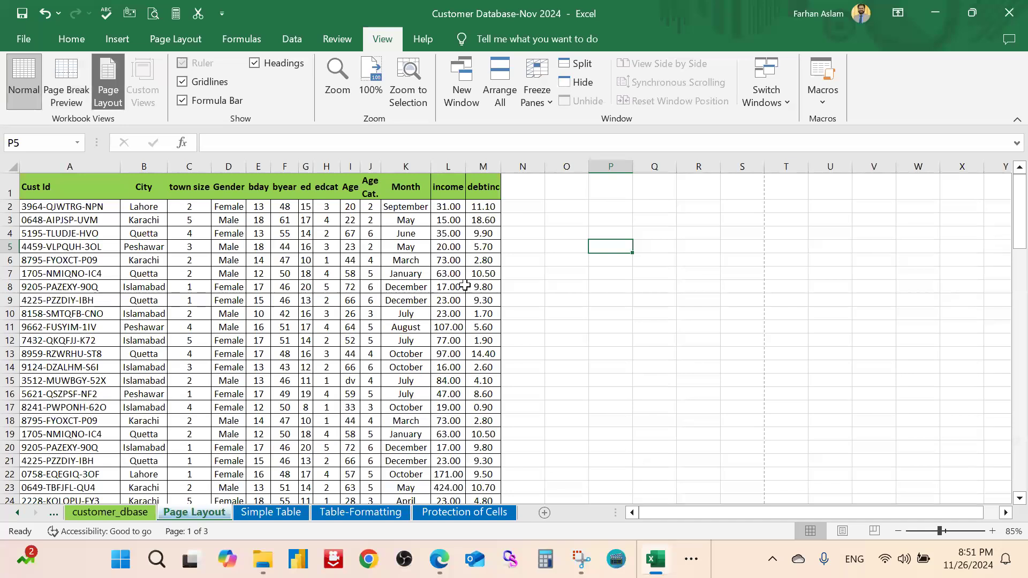
{"action": "scroll", "coordinate": [452, 292], "scroll_direction": "down", "scroll_amount": 10}
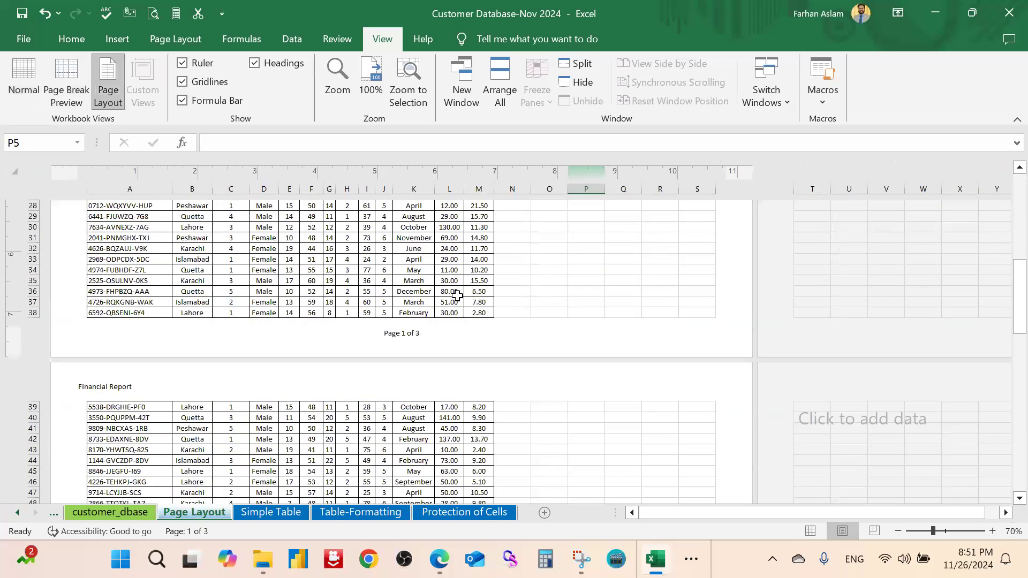
{"action": "scroll", "coordinate": [452, 292], "scroll_direction": "up", "scroll_amount": 10}
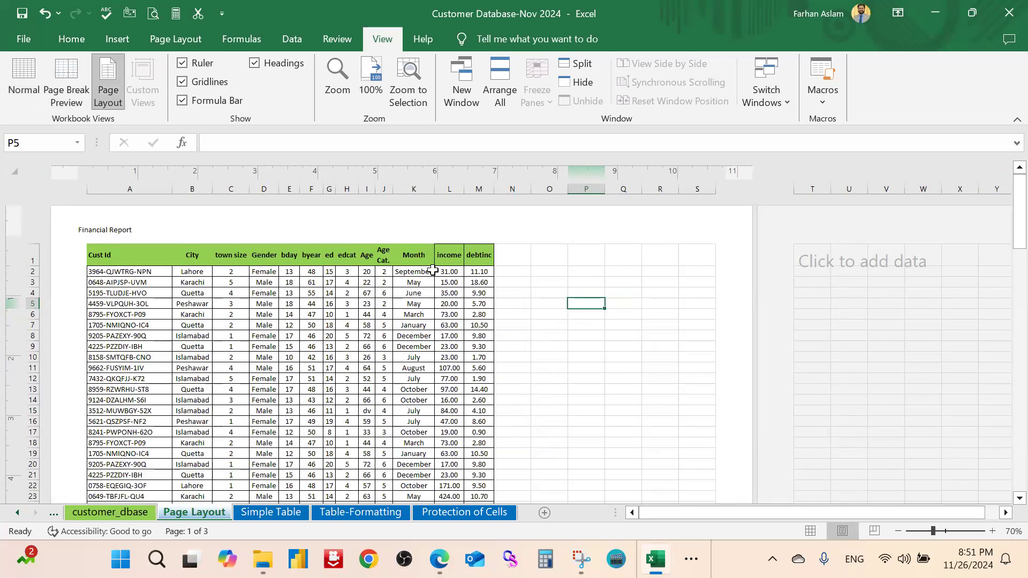
{"action": "scroll", "coordinate": [433, 270], "scroll_direction": "down", "scroll_amount": 12}
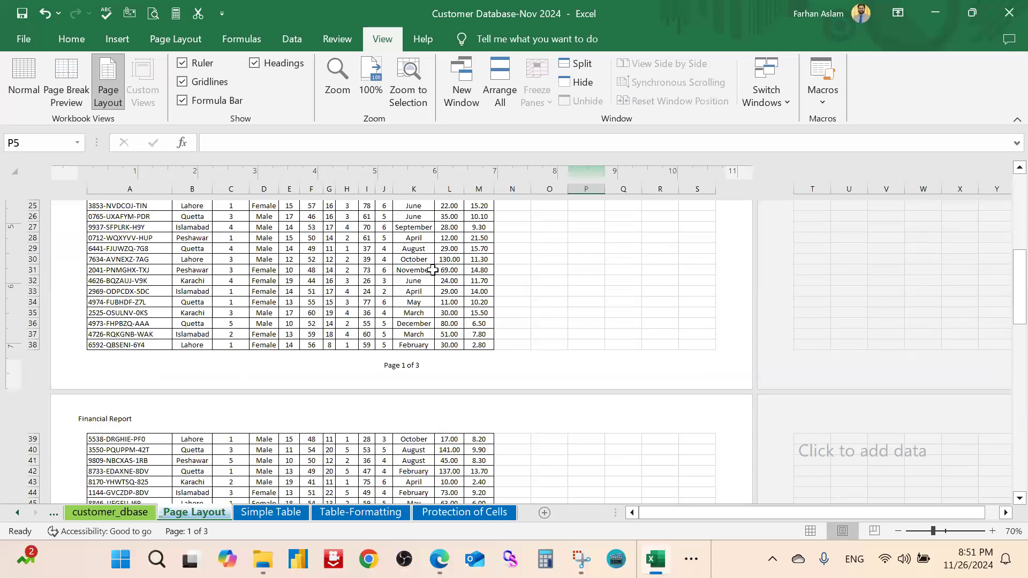
{"action": "scroll", "coordinate": [433, 270], "scroll_direction": "up", "scroll_amount": 3}
{"action": "scroll", "coordinate": [375, 300], "scroll_direction": "down", "scroll_amount": 7}
{"action": "scroll", "coordinate": [332, 323], "scroll_direction": "up", "scroll_amount": 4}
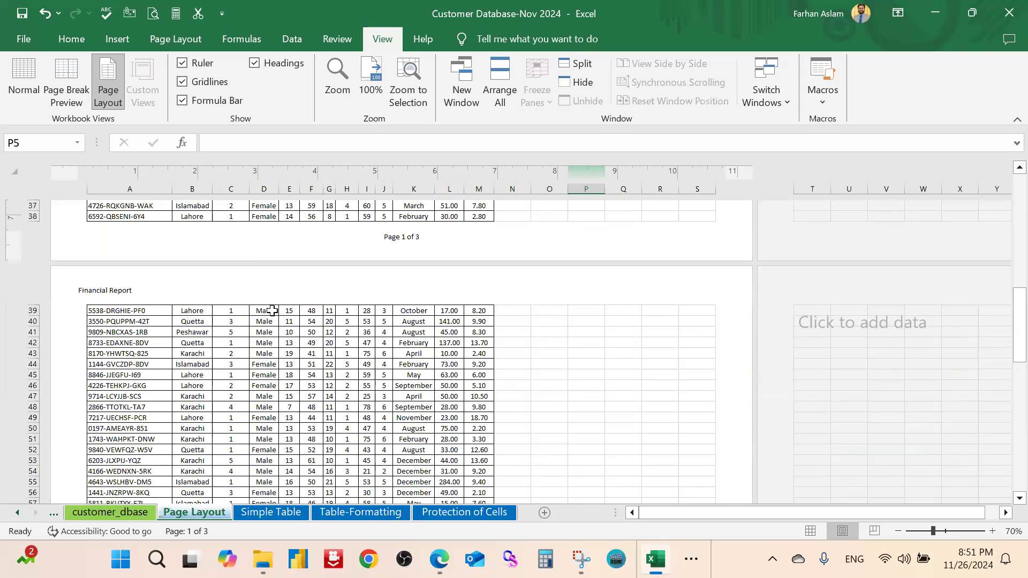
{"action": "scroll", "coordinate": [454, 335], "scroll_direction": "down", "scroll_amount": 13}
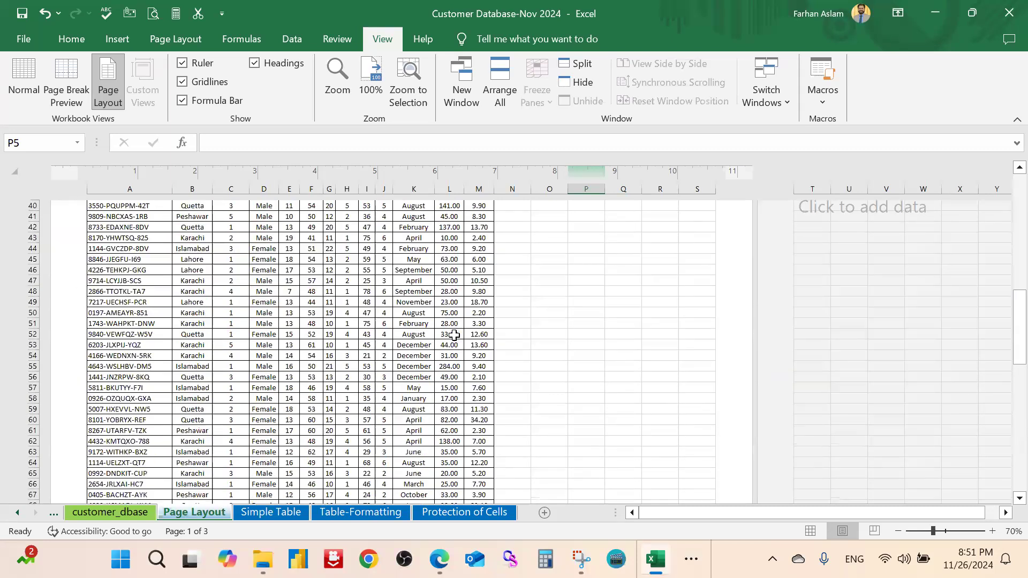
{"action": "scroll", "coordinate": [454, 335], "scroll_direction": "down", "scroll_amount": 3}
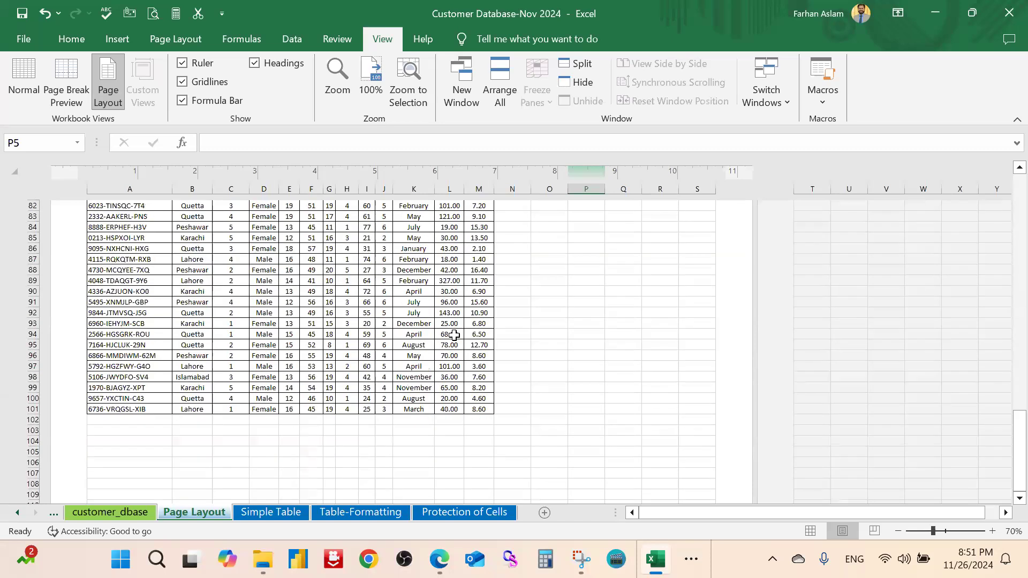
{"action": "scroll", "coordinate": [454, 336], "scroll_direction": "up", "scroll_amount": 5}
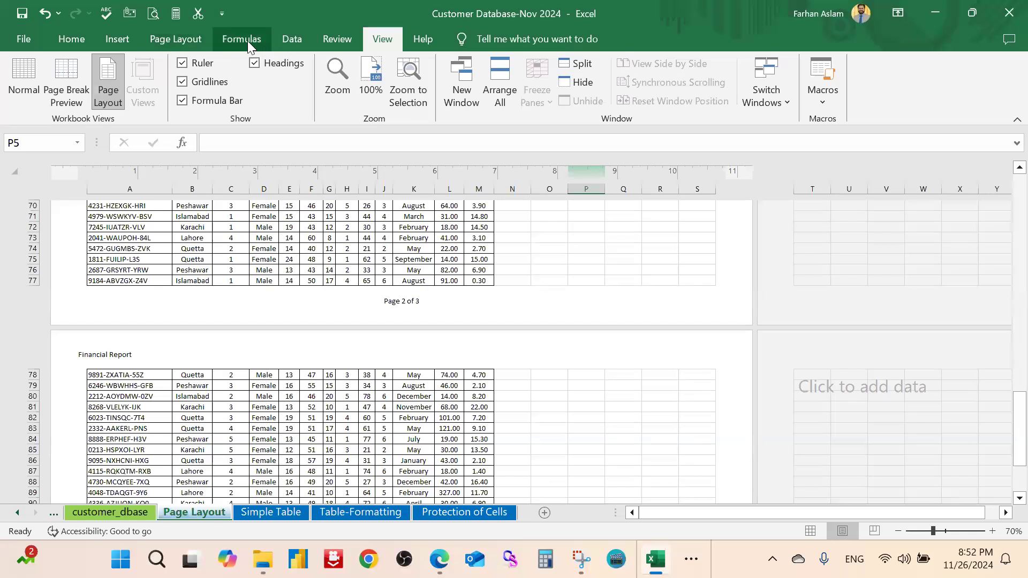
{"action": "left_click", "coordinate": [175, 39]}
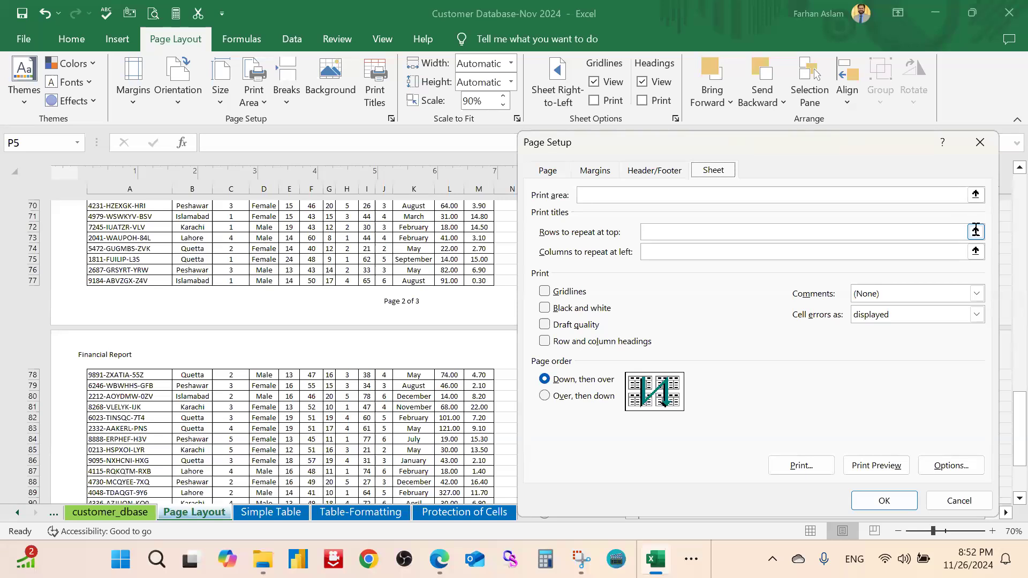
Start the Rows to repeat at top picker and scroll to the top of the sheet
{"action": "left_click", "coordinate": [975, 231]}
{"action": "scroll", "coordinate": [198, 265], "scroll_direction": "up", "scroll_amount": 5}
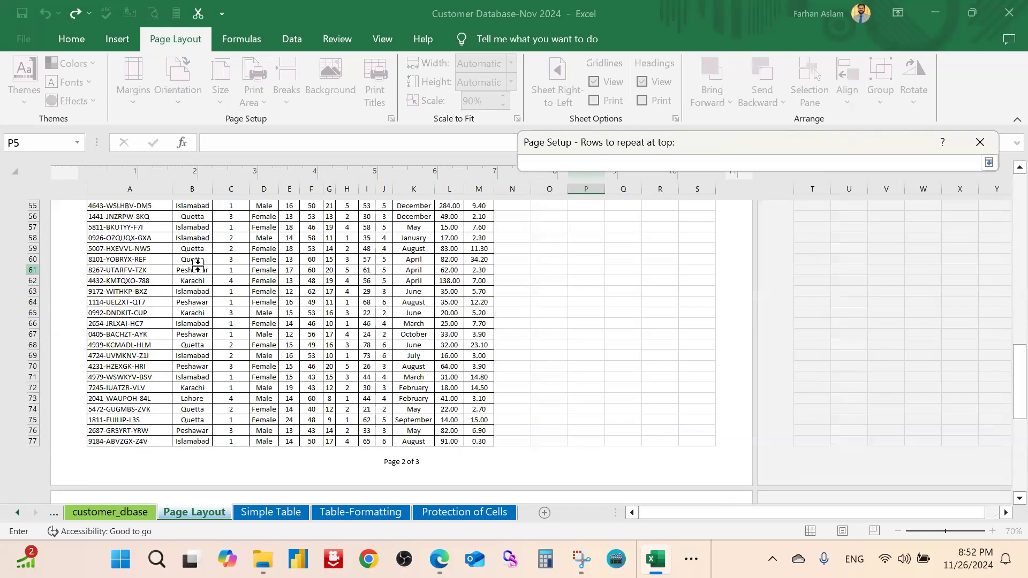
{"action": "scroll", "coordinate": [198, 265], "scroll_direction": "up", "scroll_amount": 5}
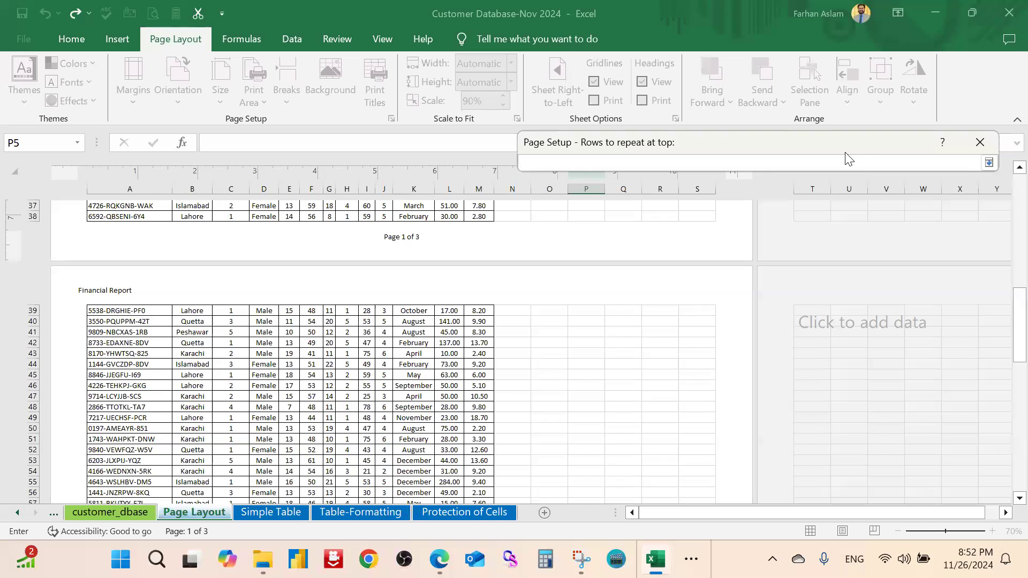
{"action": "left_click_drag", "start_coordinate": [844, 142], "coordinate": [658, 185]}
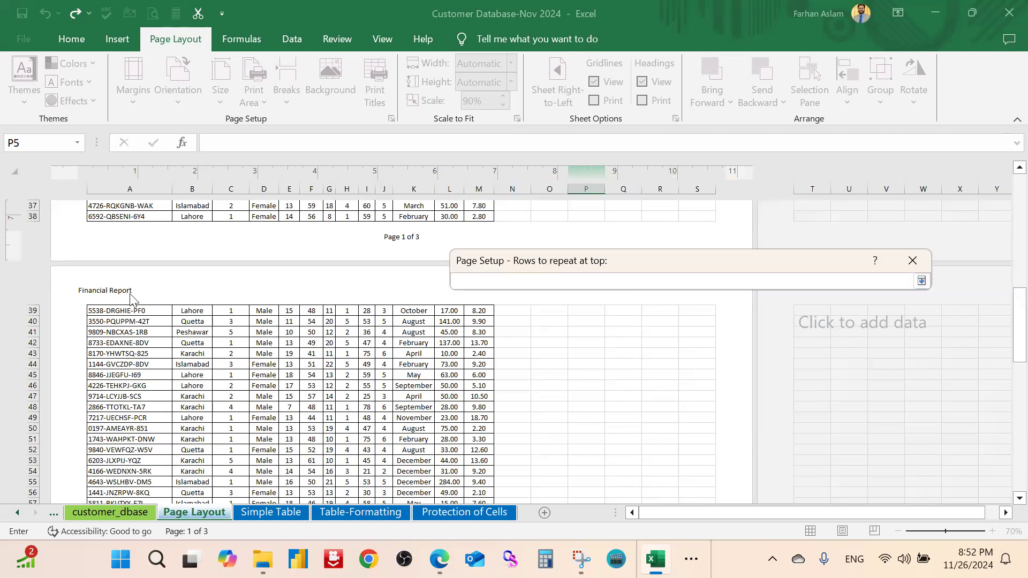
{"action": "scroll", "coordinate": [133, 298], "scroll_direction": "up", "scroll_amount": 5}
{"action": "scroll", "coordinate": [132, 298], "scroll_direction": "up", "scroll_amount": 5}
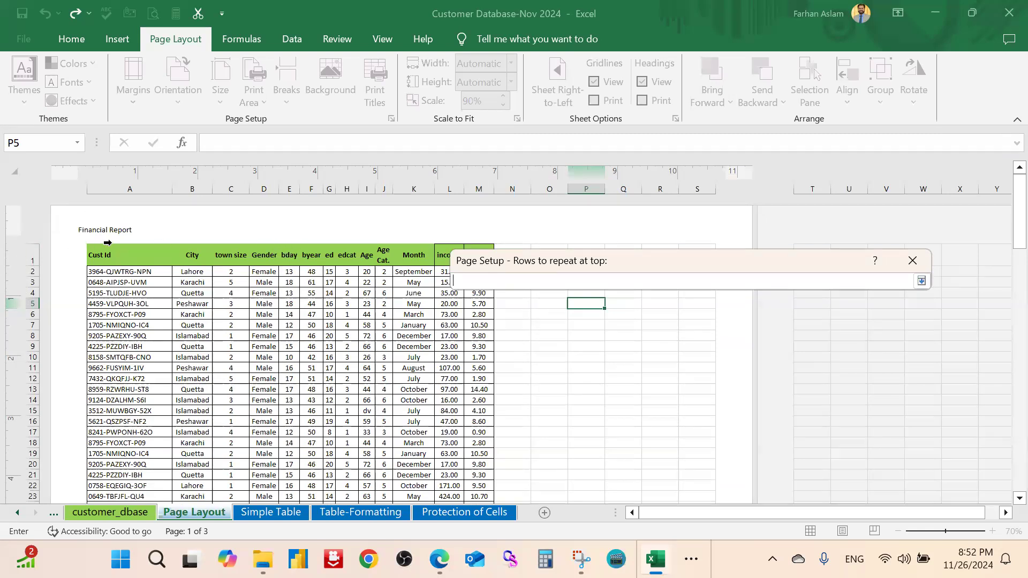
Cancel the row picker and switch the sheet back to Normal view
{"action": "key", "text": "Escape"}
{"action": "key", "text": "Escape"}
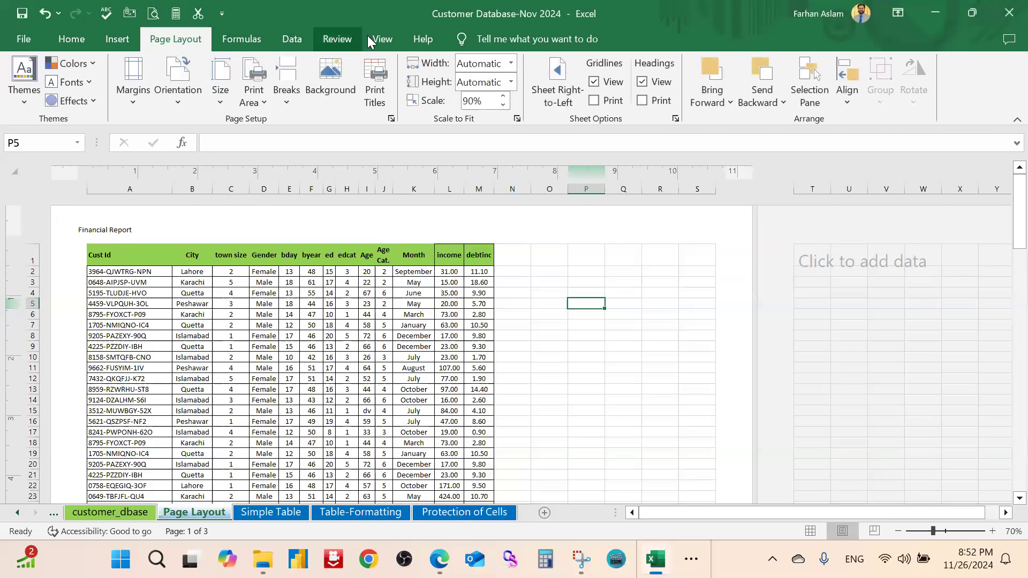
{"action": "left_click", "coordinate": [373, 39]}
{"action": "left_click", "coordinate": [25, 72]}
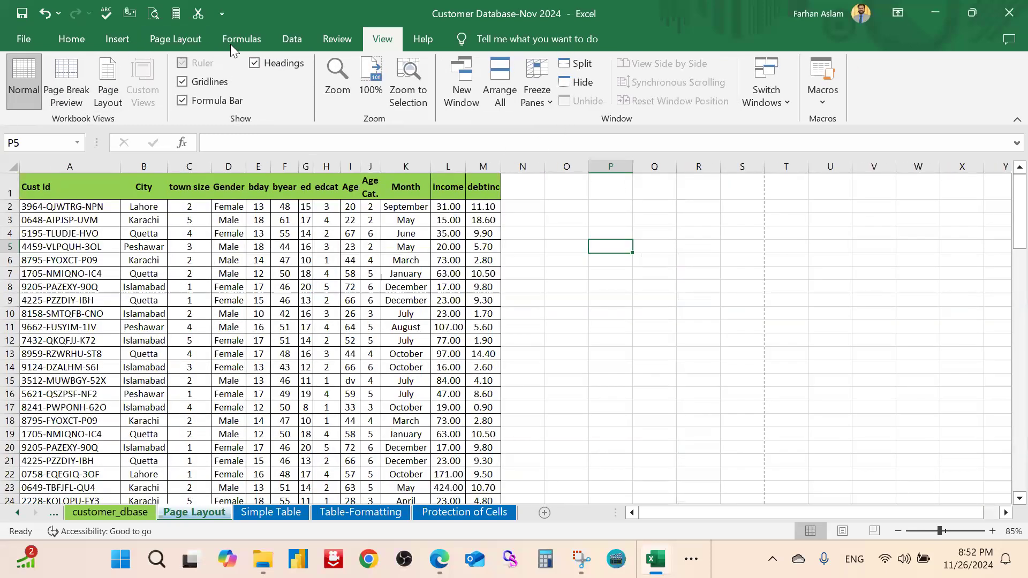
In Page Setup's Sheet settings, set Rows to repeat at top to $1:$1
{"action": "left_click", "coordinate": [194, 41]}
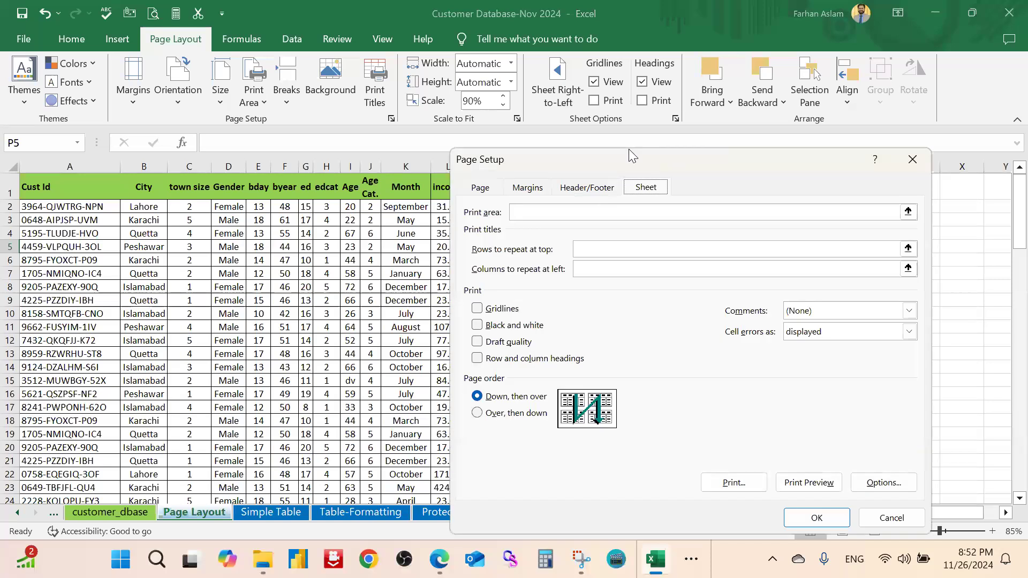
{"action": "left_click_drag", "start_coordinate": [628, 150], "coordinate": [690, 142]}
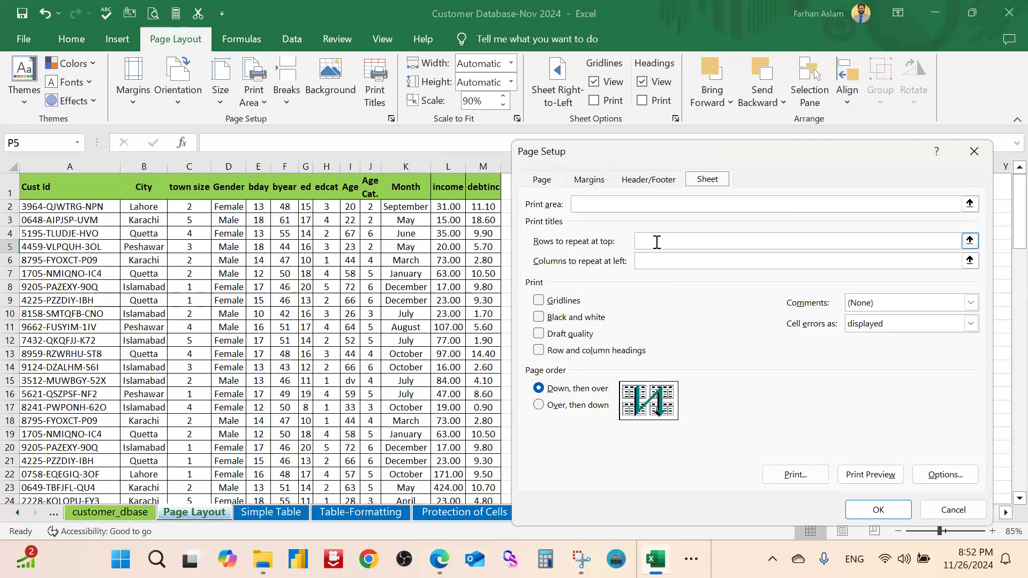
{"action": "left_click", "coordinate": [969, 241]}
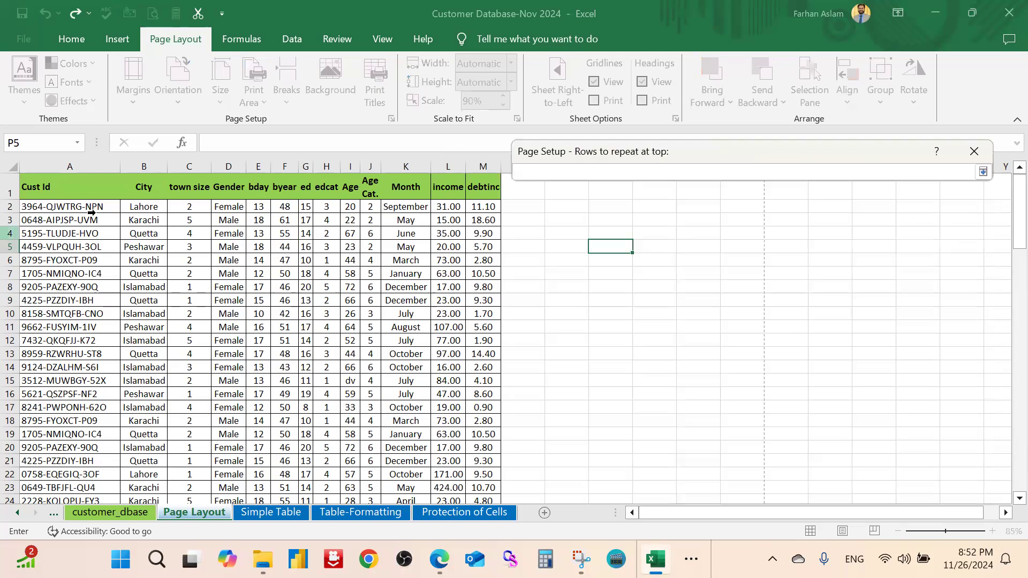
{"action": "left_click", "coordinate": [11, 187]}
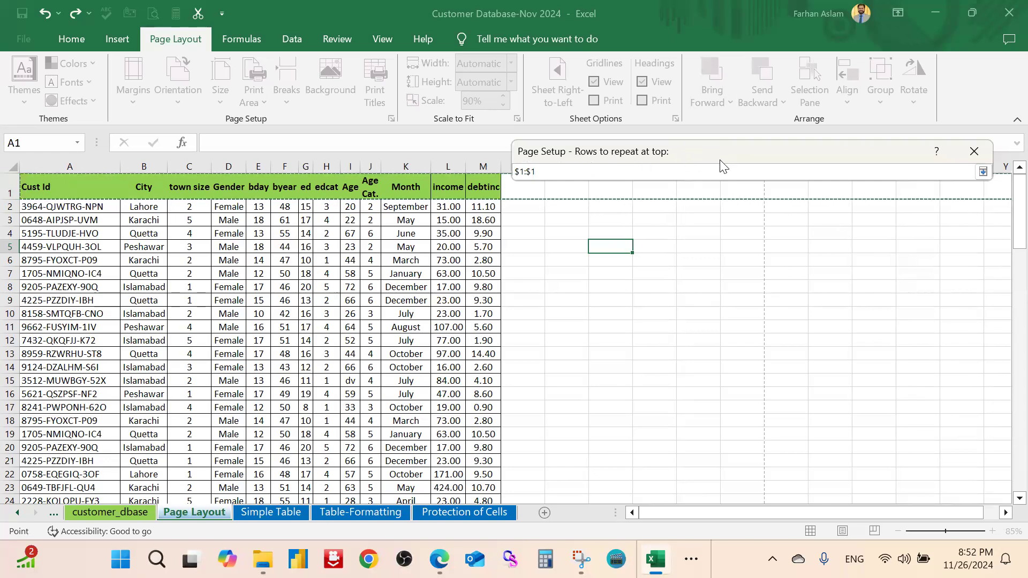
{"action": "left_click", "coordinate": [982, 173]}
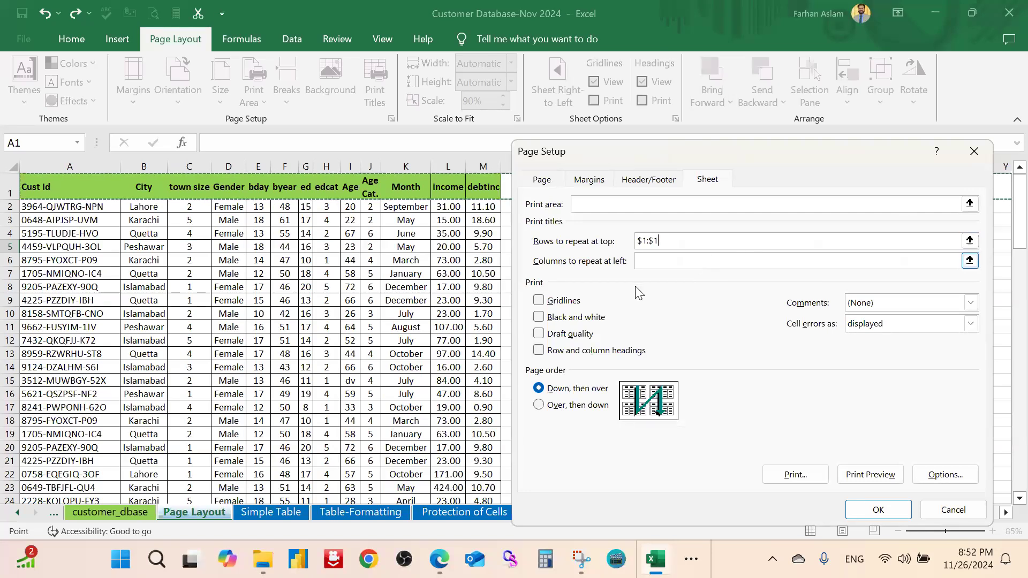
Set Columns to repeat at left to $A:$A, keep gridlines off, and confirm with OK
{"action": "left_click", "coordinate": [972, 261]}
{"action": "left_click", "coordinate": [82, 164]}
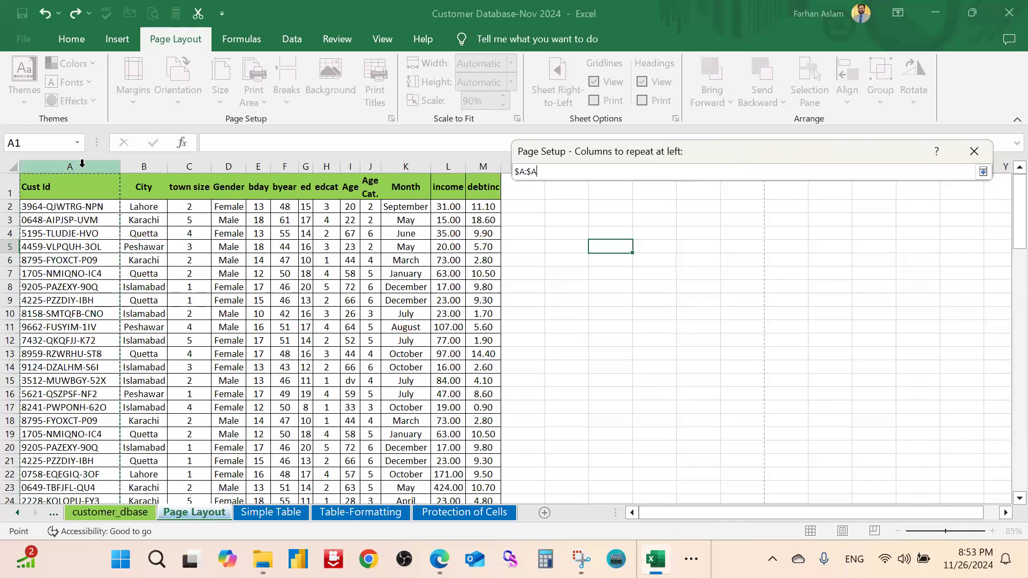
{"action": "left_click", "coordinate": [983, 172]}
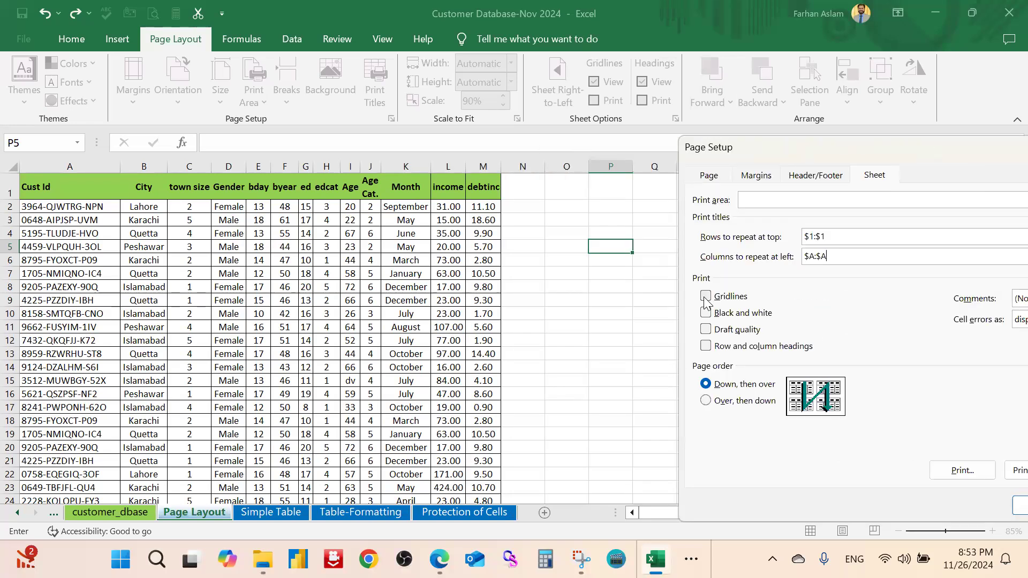
{"action": "left_click", "coordinate": [706, 298]}
{"action": "left_click", "coordinate": [706, 297]}
{"action": "left_click_drag", "start_coordinate": [916, 148], "coordinate": [796, 140]}
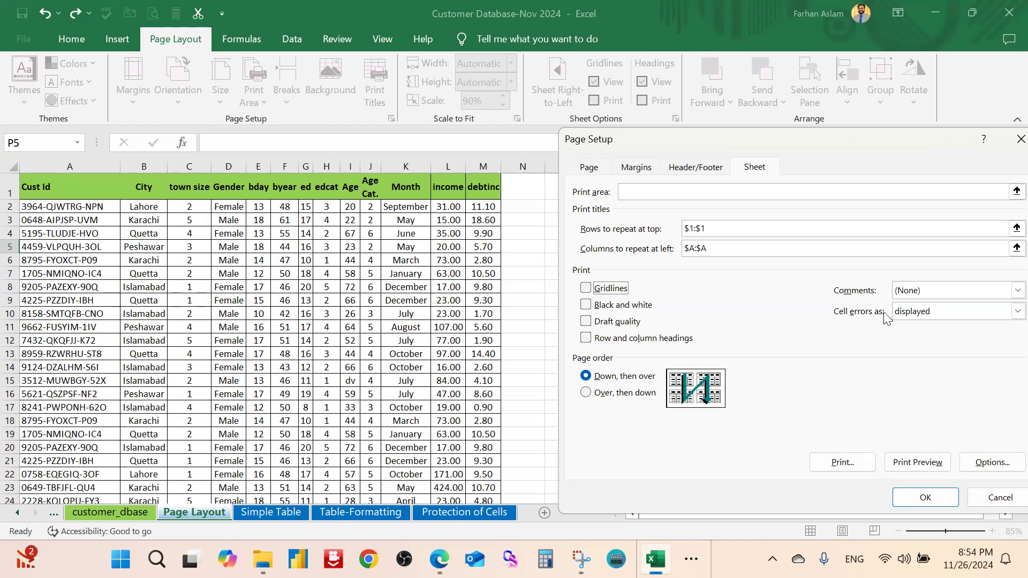
{"action": "left_click_drag", "start_coordinate": [815, 139], "coordinate": [731, 125]}
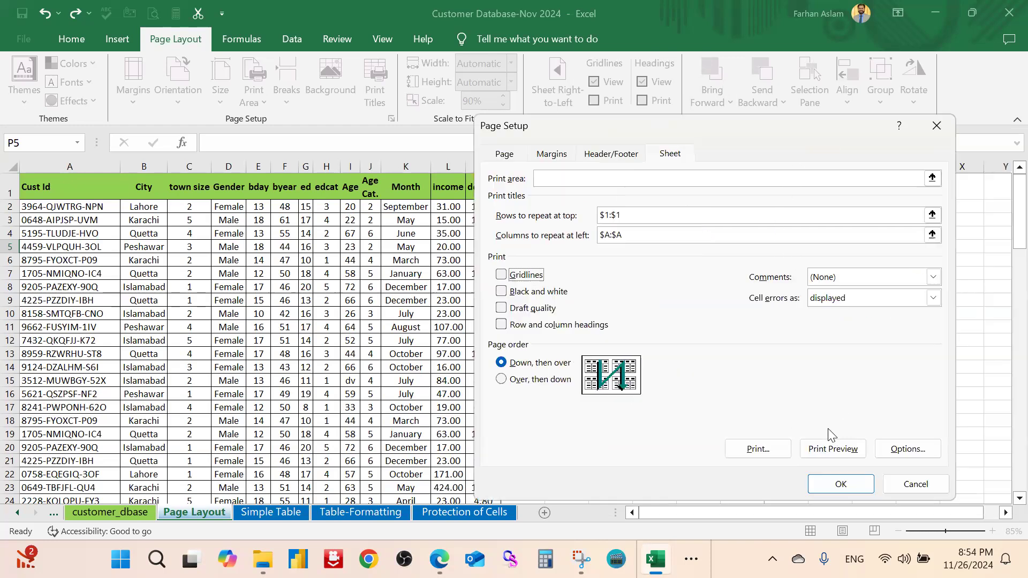
{"action": "left_click", "coordinate": [841, 485]}
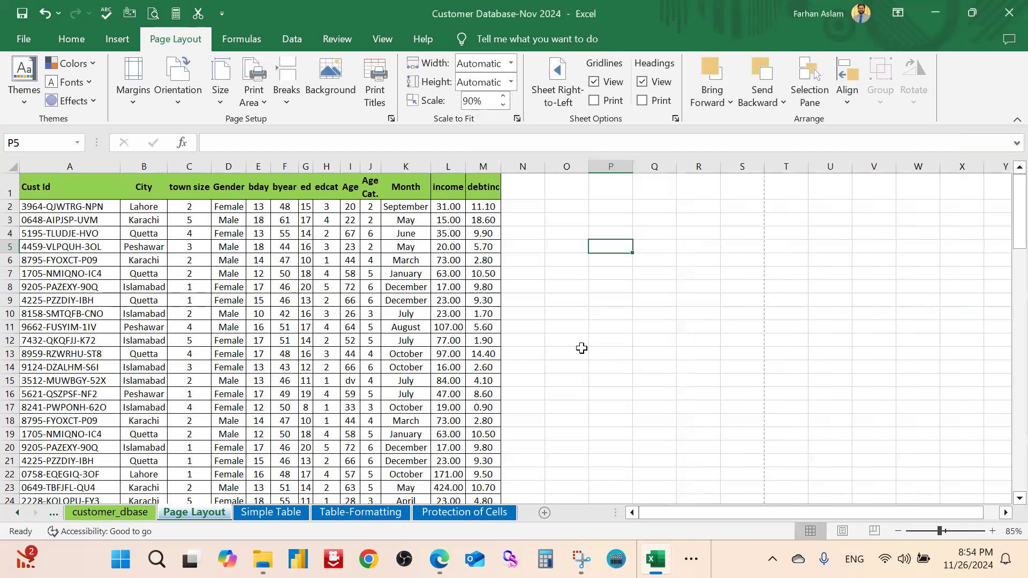
Change the page orientation to Portrait through Page Setup in print preview
{"action": "left_click", "coordinate": [597, 286]}
{"action": "left_click", "coordinate": [74, 36]}
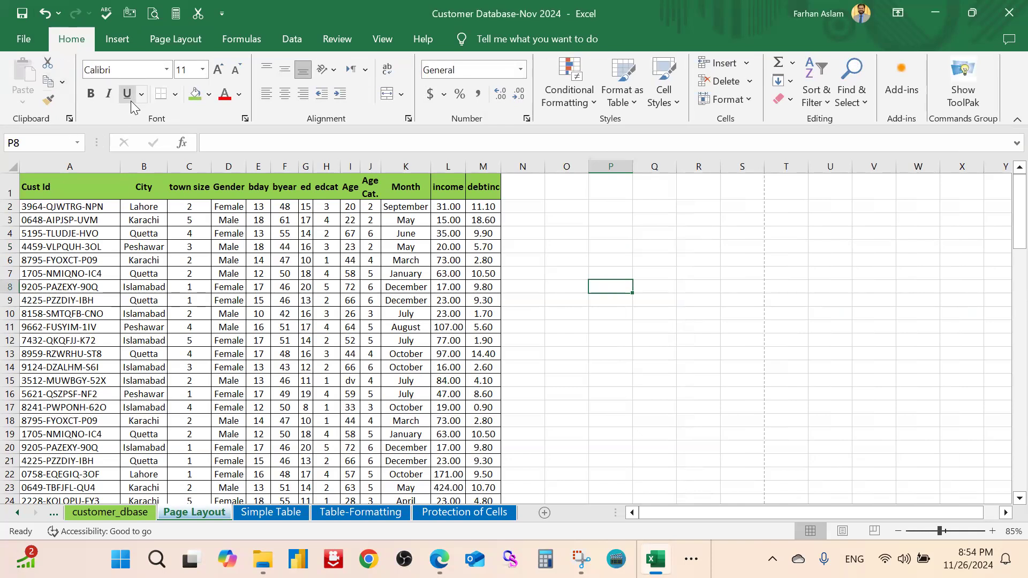
{"action": "key", "text": "ctrl+p"}
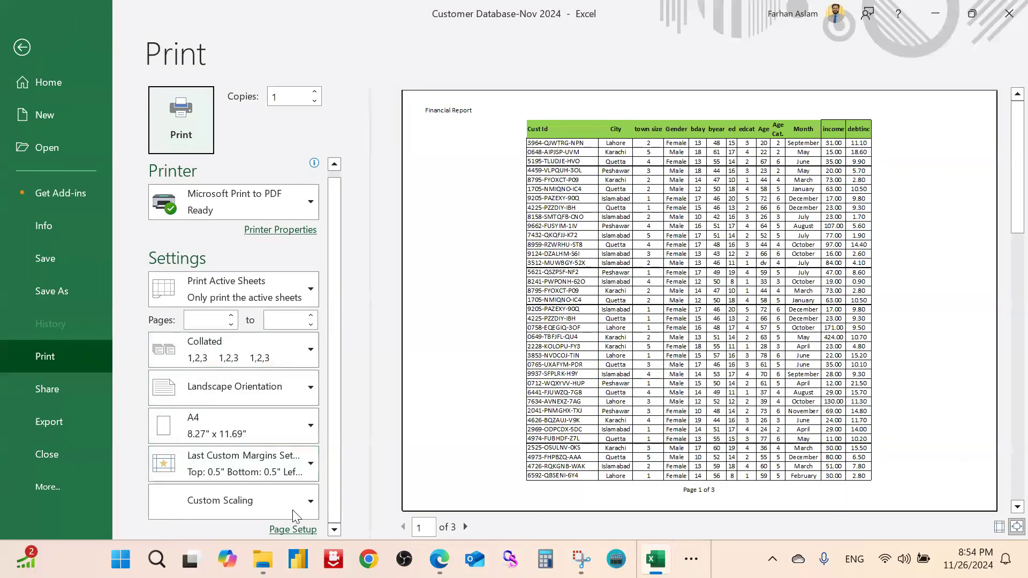
{"action": "left_click", "coordinate": [293, 529]}
{"action": "left_click", "coordinate": [547, 194]}
{"action": "left_click", "coordinate": [838, 485]}
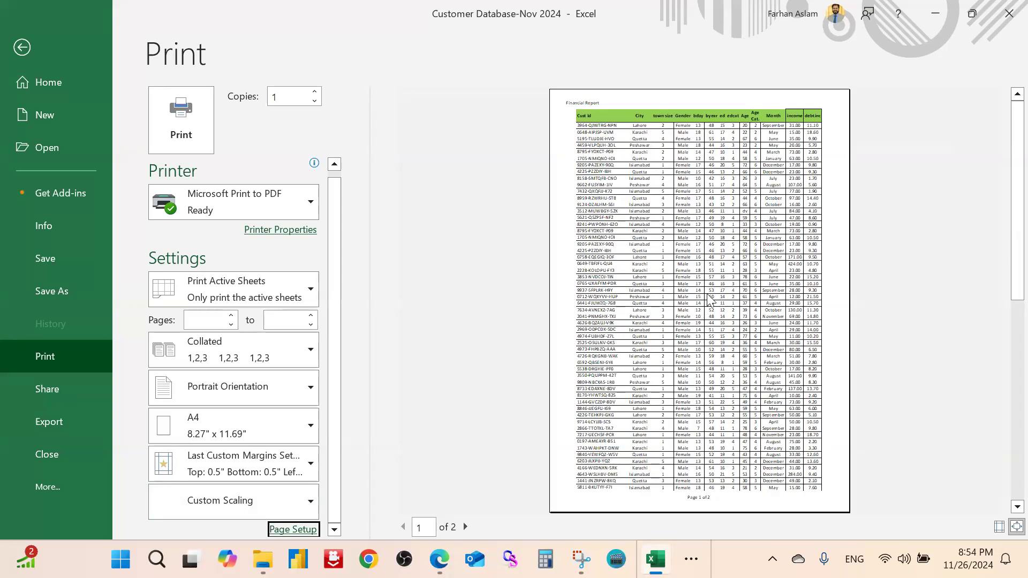
Scroll through the two preview pages to check the repeated Cust Id header row
{"action": "scroll", "coordinate": [710, 300], "scroll_direction": "down", "scroll_amount": 2}
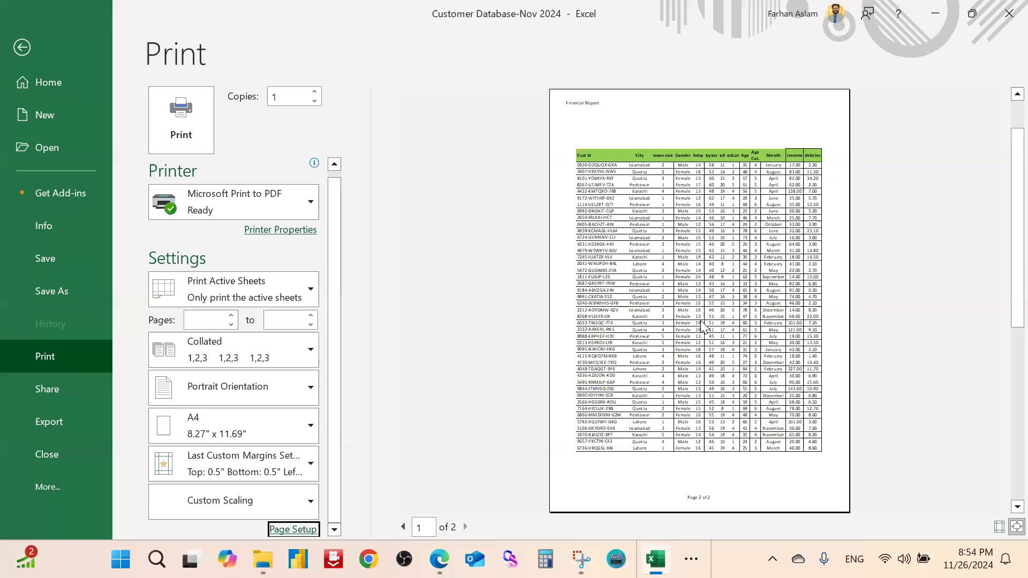
{"action": "scroll", "coordinate": [703, 327], "scroll_direction": "up", "scroll_amount": 1}
{"action": "scroll", "coordinate": [703, 326], "scroll_direction": "down", "scroll_amount": 1}
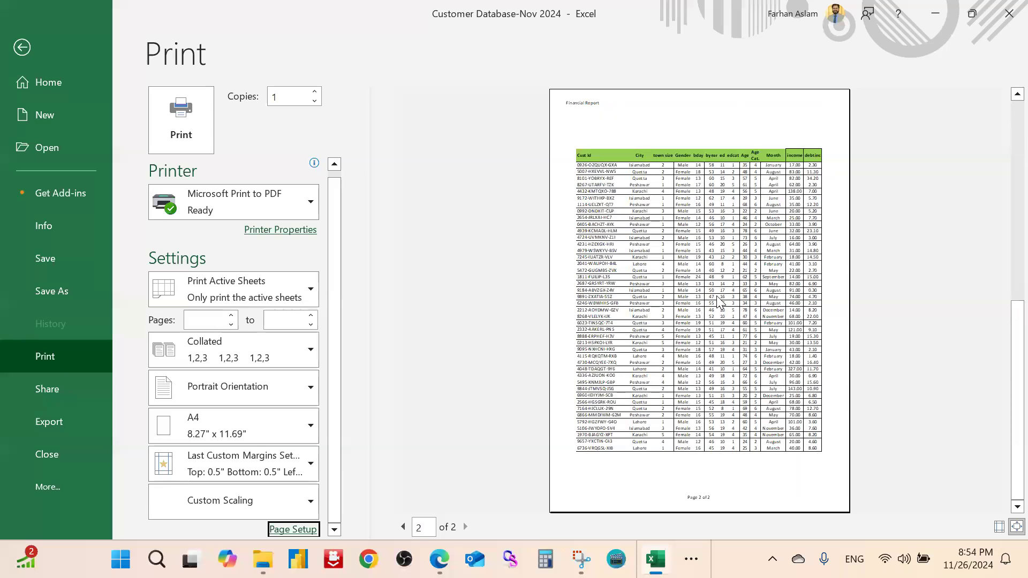
{"action": "scroll", "coordinate": [718, 303], "scroll_direction": "up", "scroll_amount": 1}
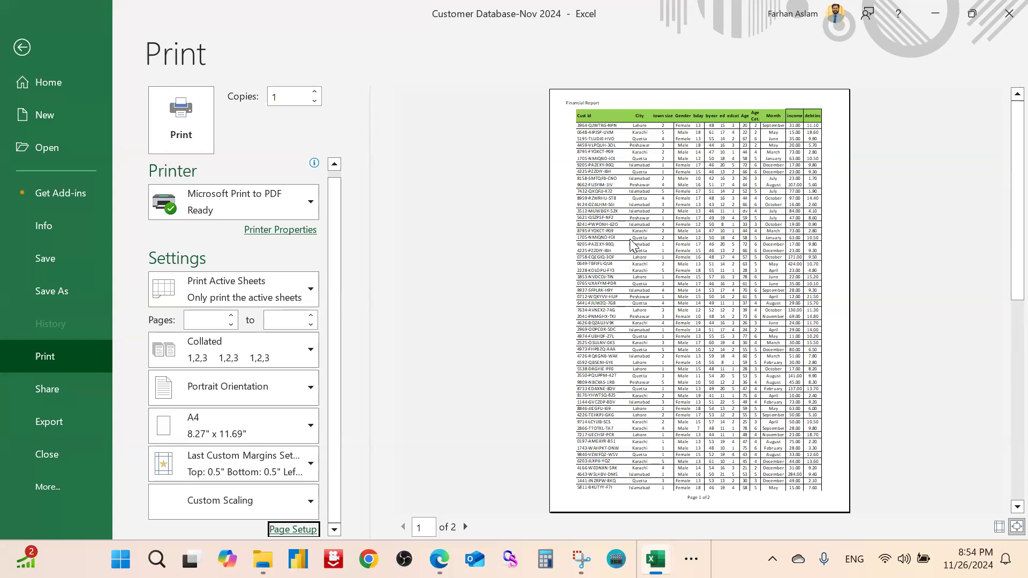
{"action": "scroll", "coordinate": [635, 300], "scroll_direction": "down", "scroll_amount": 1}
{"action": "scroll", "coordinate": [669, 214], "scroll_direction": "up", "scroll_amount": 1}
{"action": "scroll", "coordinate": [676, 387], "scroll_direction": "down", "scroll_amount": 1}
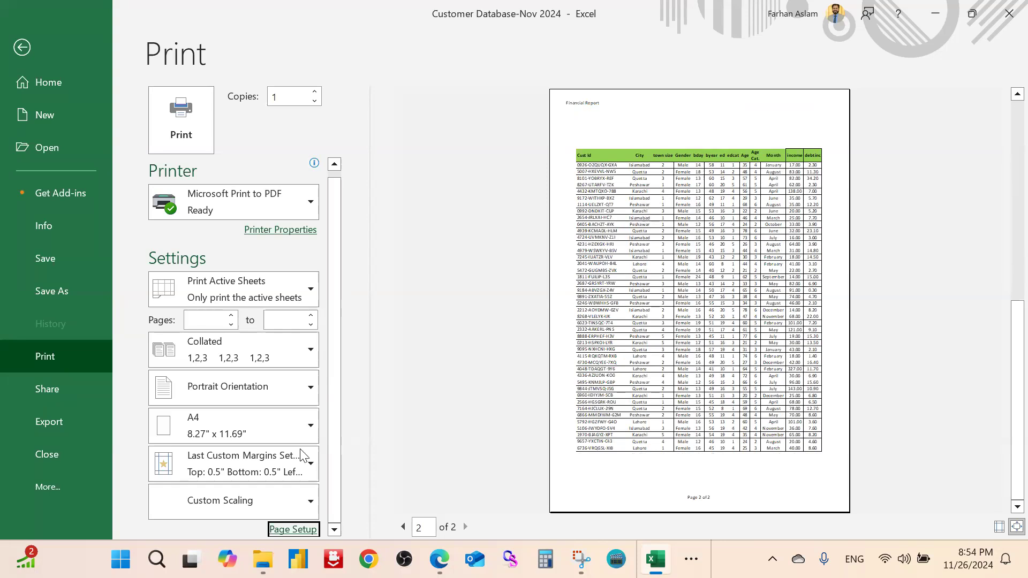
Uncheck Center on page Vertically in Page Setup's Margins settings and apply it
{"action": "left_click", "coordinate": [287, 527]}
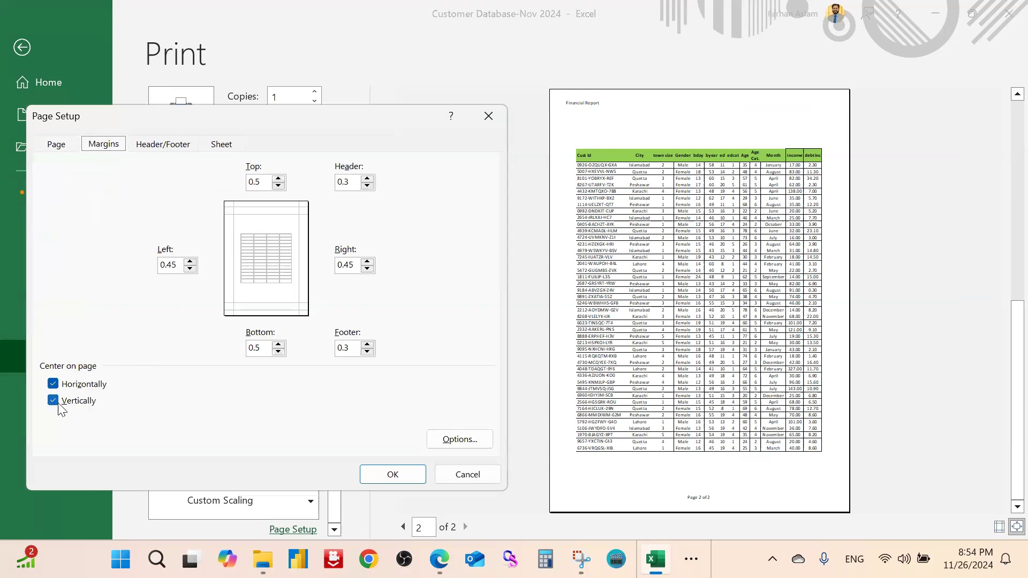
{"action": "left_click", "coordinate": [54, 402]}
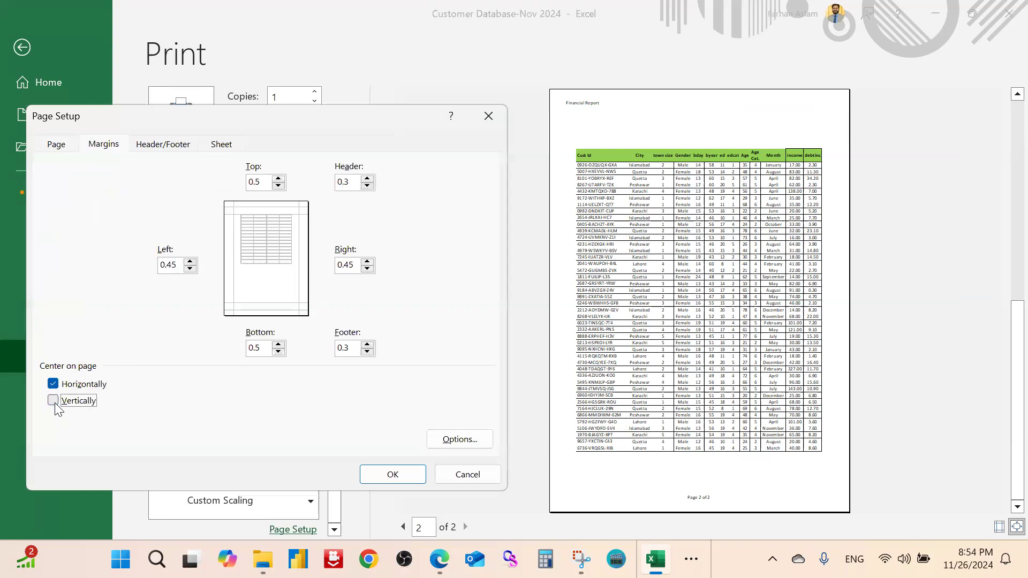
{"action": "left_click", "coordinate": [389, 474]}
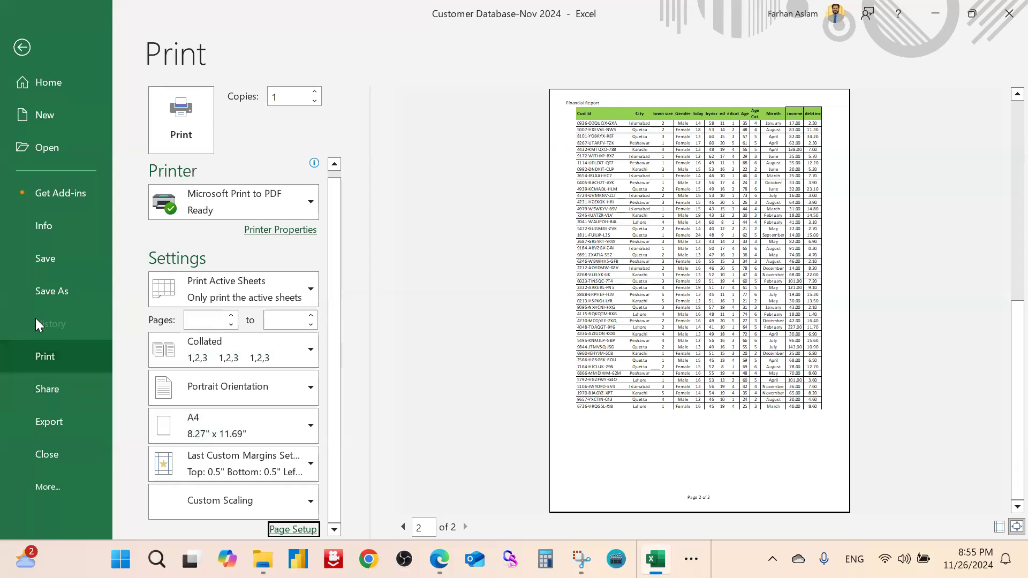
Save a copy into the Demo Files folder with PDF as the file type
{"action": "left_click", "coordinate": [59, 290]}
{"action": "left_click", "coordinate": [253, 327]}
{"action": "left_click", "coordinate": [510, 190]}
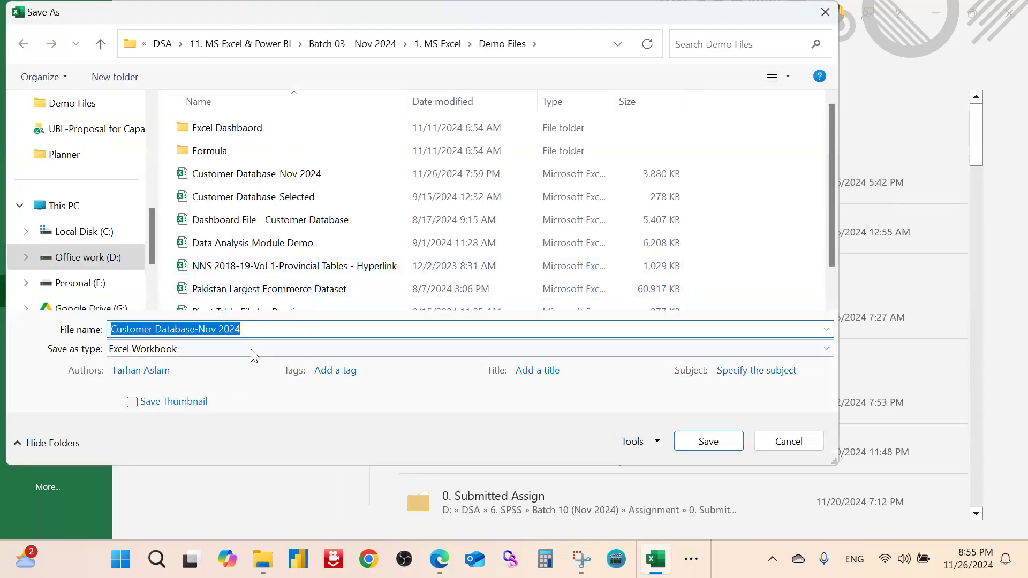
{"action": "left_click", "coordinate": [251, 349]}
{"action": "left_click", "coordinate": [226, 340]}
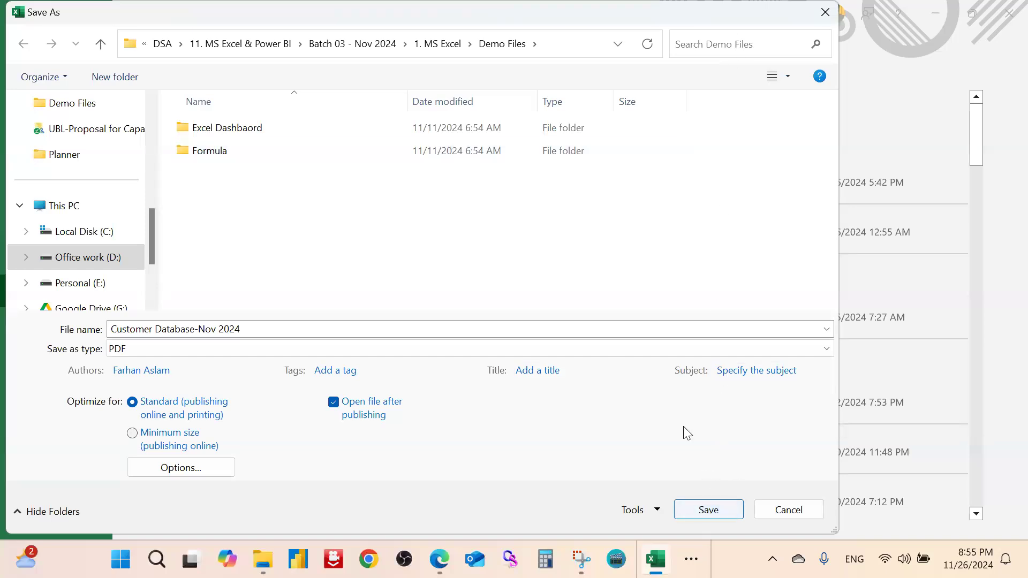
Name the file 'Customer Database-Nov 2024 - PDF Version' and publish the PDF
{"action": "left_click", "coordinate": [553, 328]}
{"action": "left_click", "coordinate": [554, 329]}
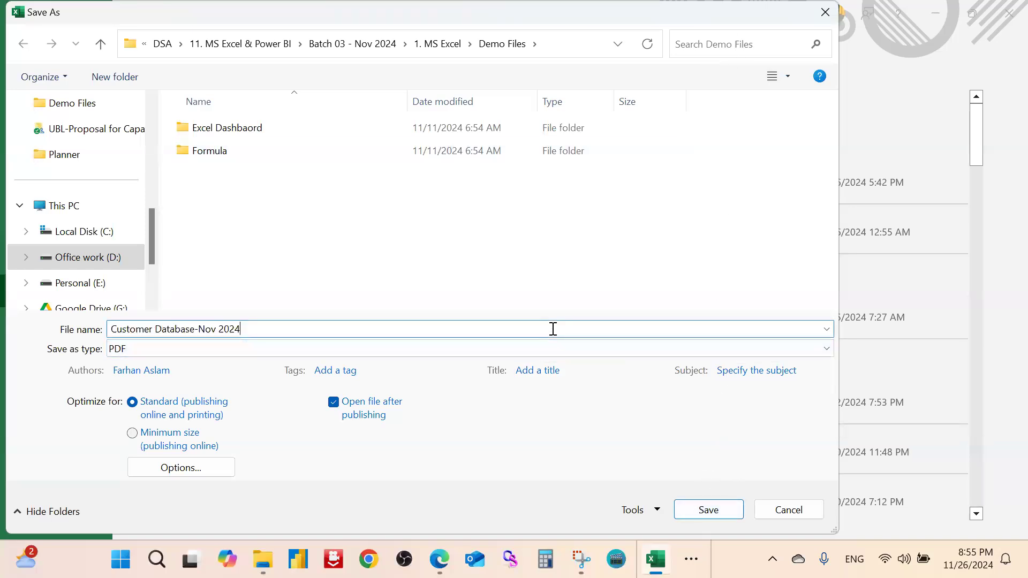
{"action": "type", "text": "- pDFY"}
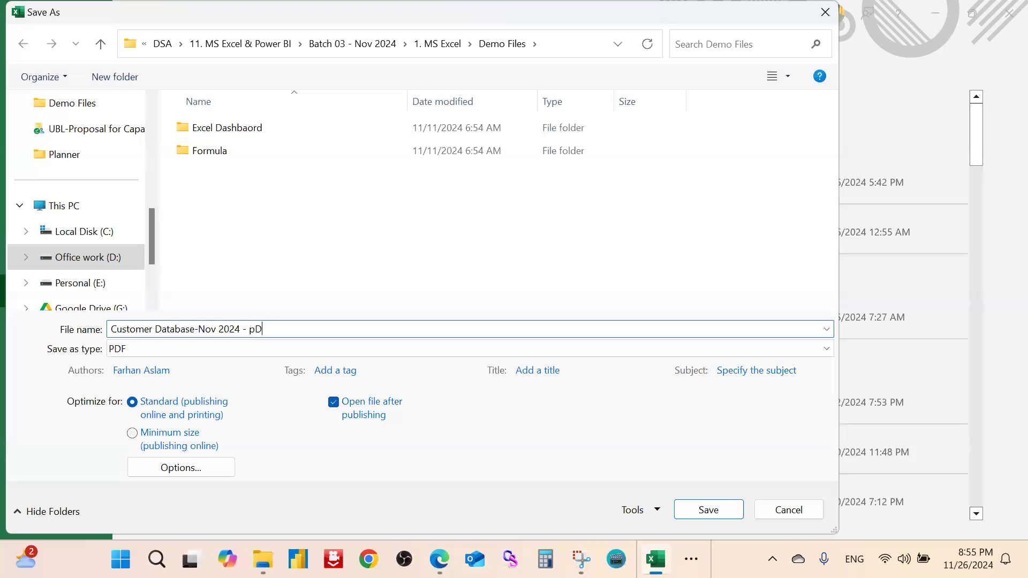
{"action": "key", "text": "BackSpace"}
{"action": "key", "text": "BackSpace"}
{"action": "key", "text": "BackSpace"}
{"action": "key", "text": "BackSpace"}
{"action": "type", "text": "PDF Version"}
{"action": "left_click", "coordinate": [712, 510]}
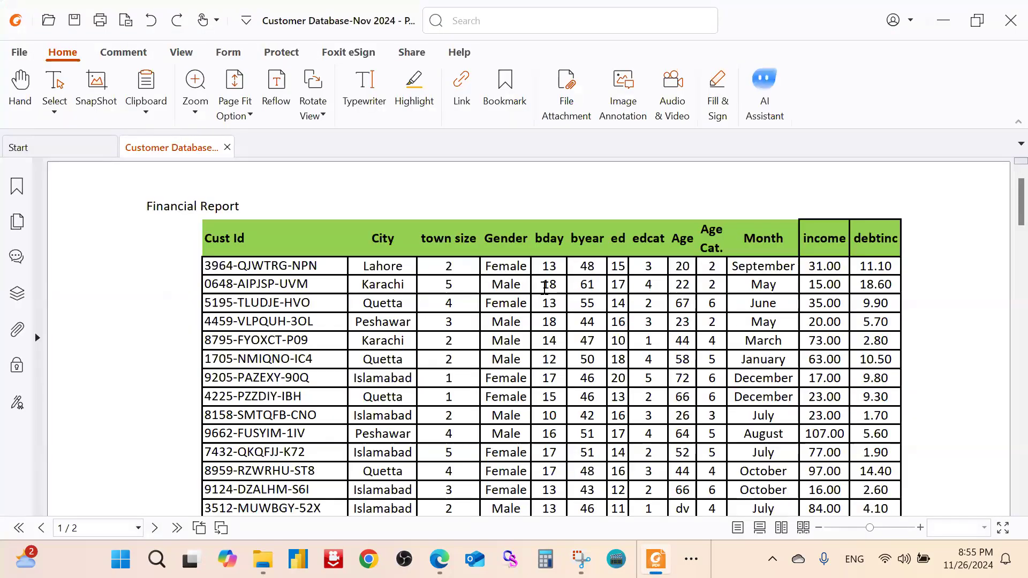
Scroll through both PDF pages checking the Financial Report header, column titles and Page of 2 footers
{"action": "scroll", "coordinate": [545, 288], "scroll_direction": "down", "scroll_amount": 3, "text": "ctrl"}
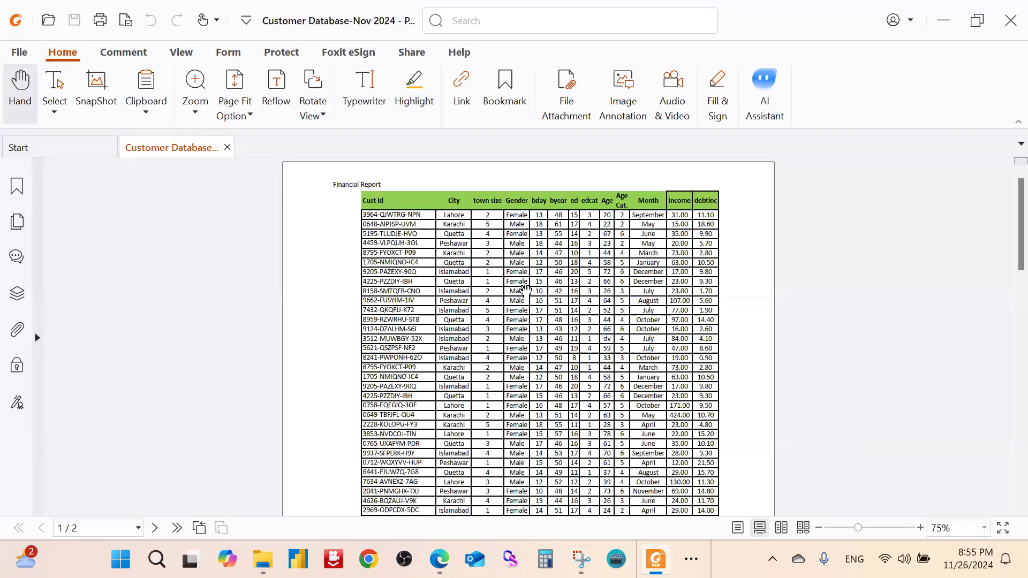
{"action": "scroll", "coordinate": [561, 305], "scroll_direction": "up", "scroll_amount": 2, "text": "ctrl"}
{"action": "scroll", "coordinate": [560, 305], "scroll_direction": "down", "scroll_amount": 1, "text": "ctrl"}
{"action": "scroll", "coordinate": [560, 316], "scroll_direction": "down", "scroll_amount": 6}
{"action": "scroll", "coordinate": [561, 332], "scroll_direction": "down", "scroll_amount": 10}
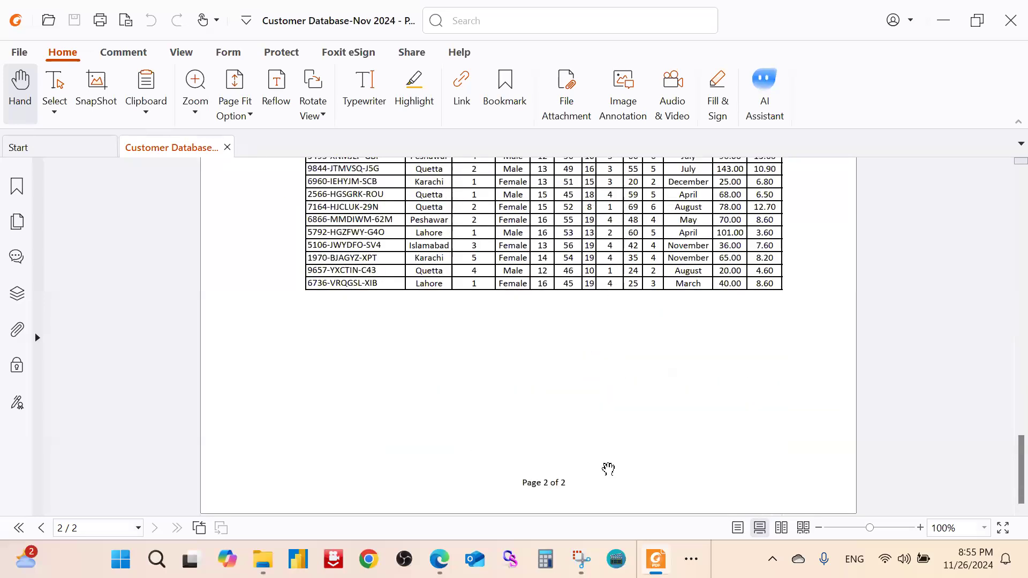
{"action": "scroll", "coordinate": [609, 466], "scroll_direction": "up", "scroll_amount": 10}
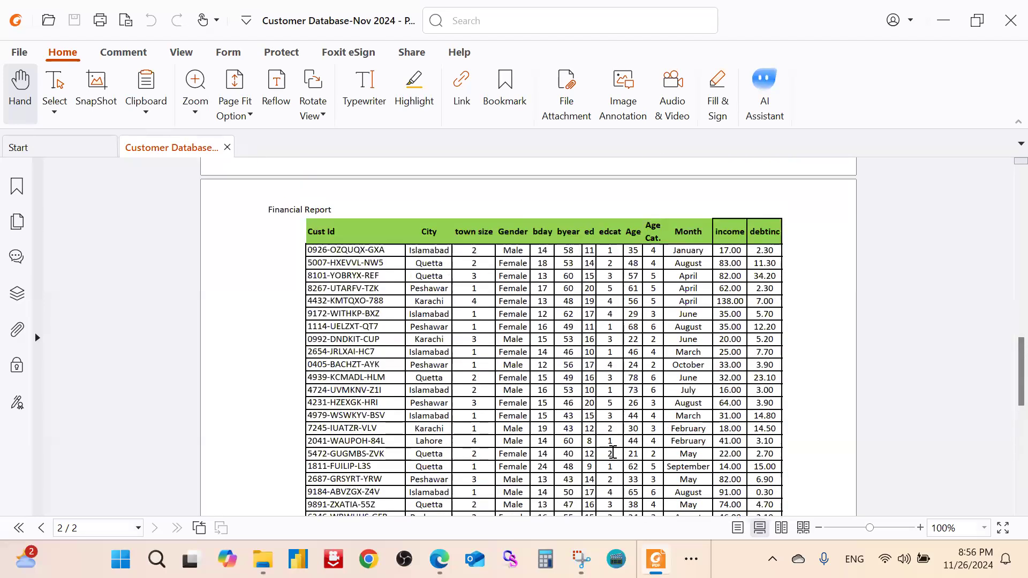
{"action": "scroll", "coordinate": [612, 453], "scroll_direction": "up", "scroll_amount": 5}
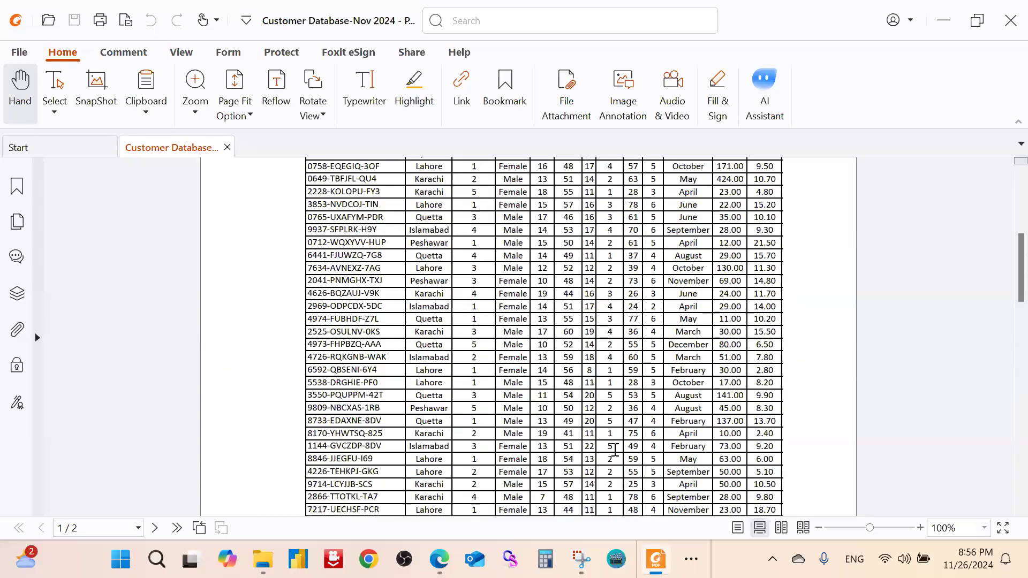
{"action": "scroll", "coordinate": [614, 450], "scroll_direction": "up", "scroll_amount": 5}
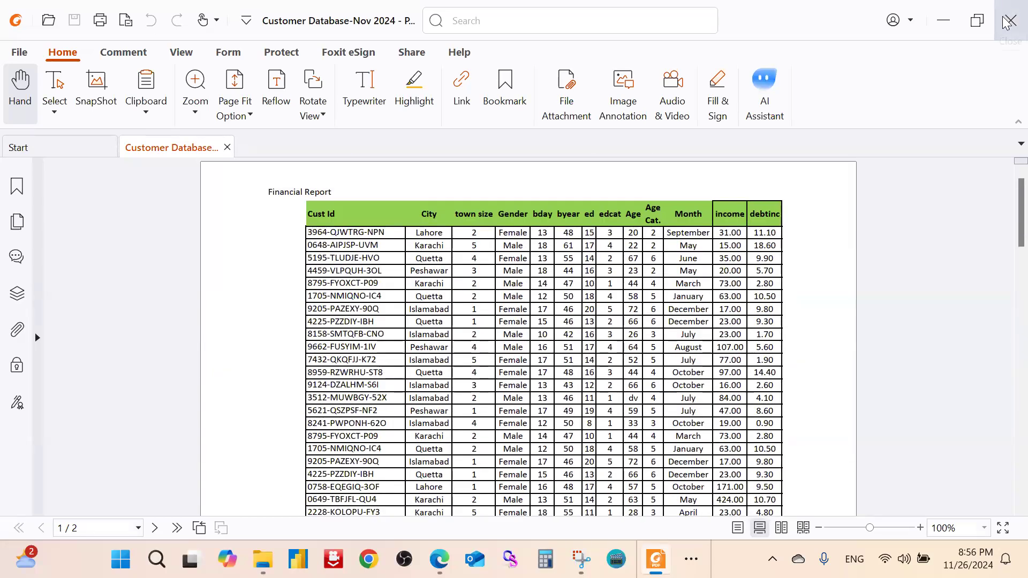
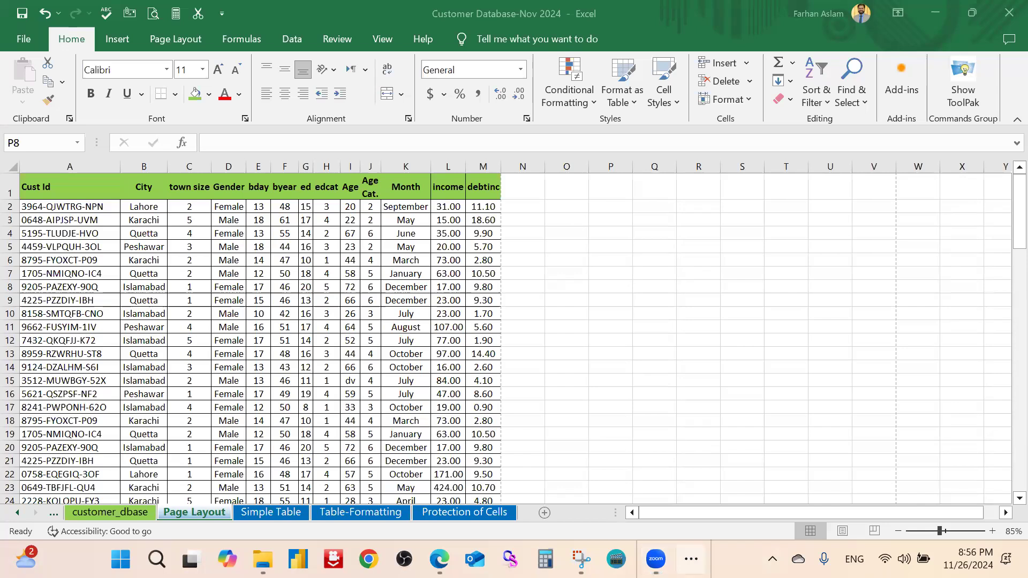
Open the week planner image, then close it to return to the workbook
{"action": "left_click", "coordinate": [691, 558]}
{"action": "left_click", "coordinate": [751, 522]}
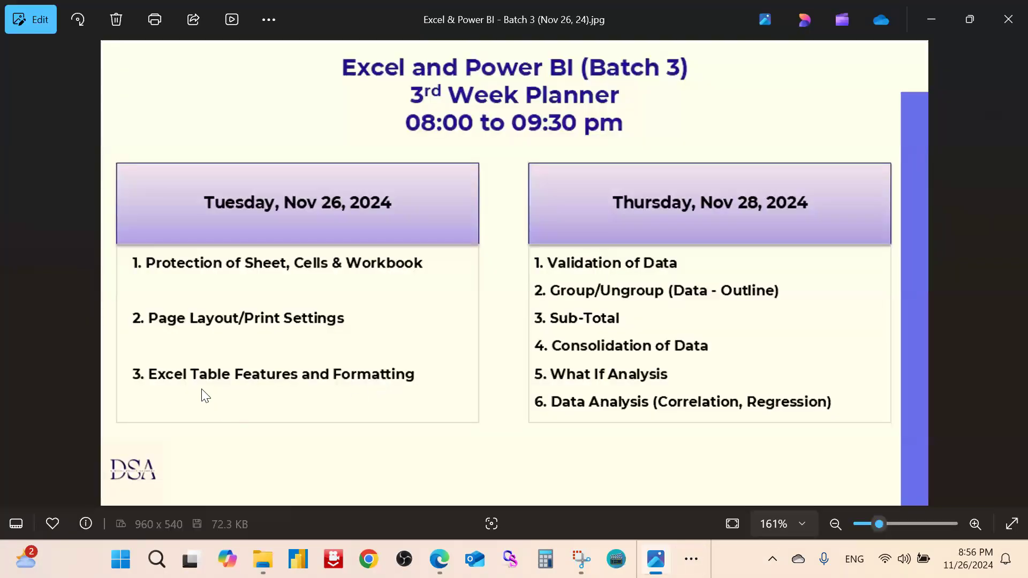
{"action": "left_click", "coordinate": [931, 20]}
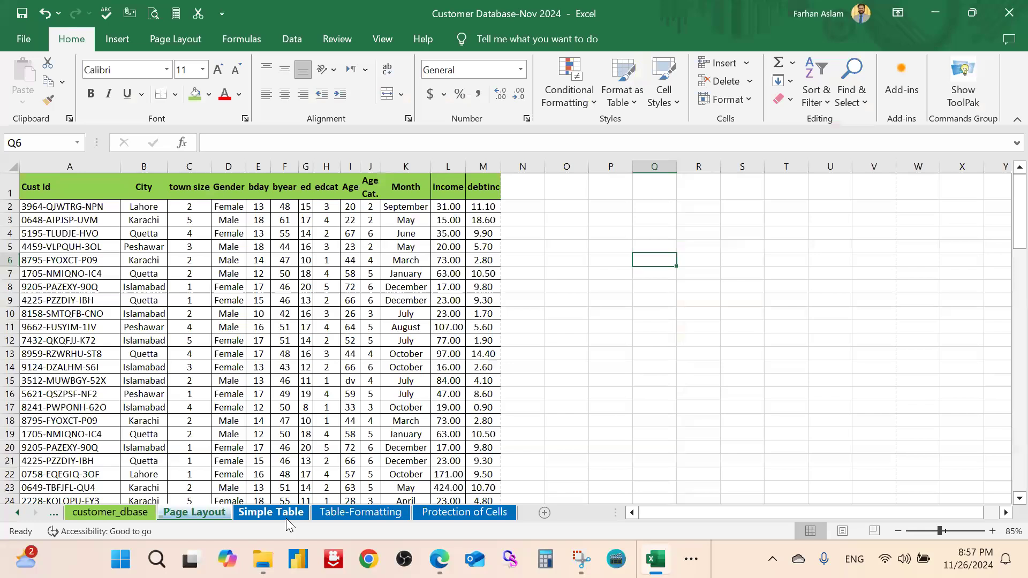
Look through the Simple Table and Protection of Cells sheets, ending back on Simple Table
{"action": "left_click", "coordinate": [358, 511]}
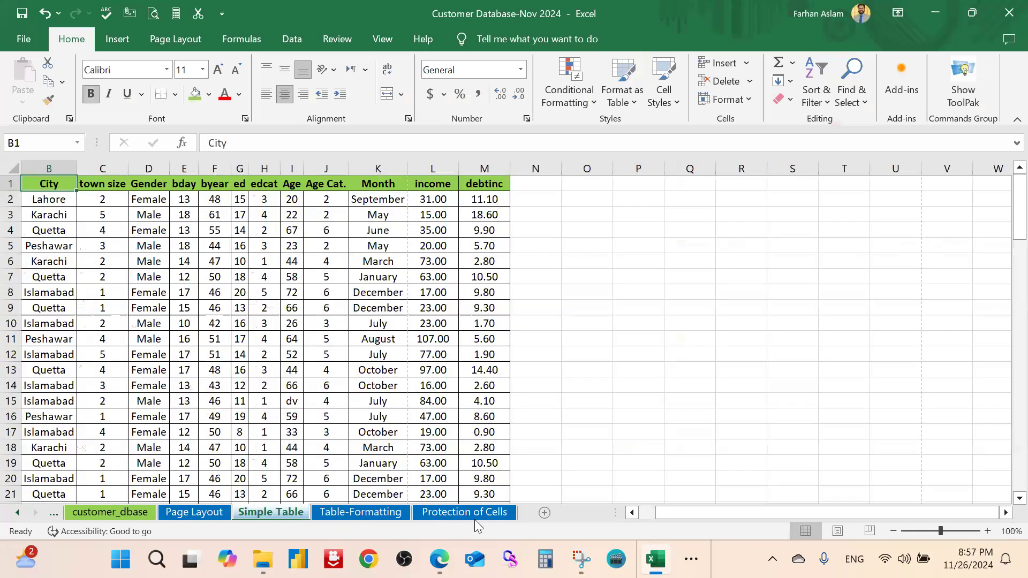
{"action": "left_click", "coordinate": [470, 513]}
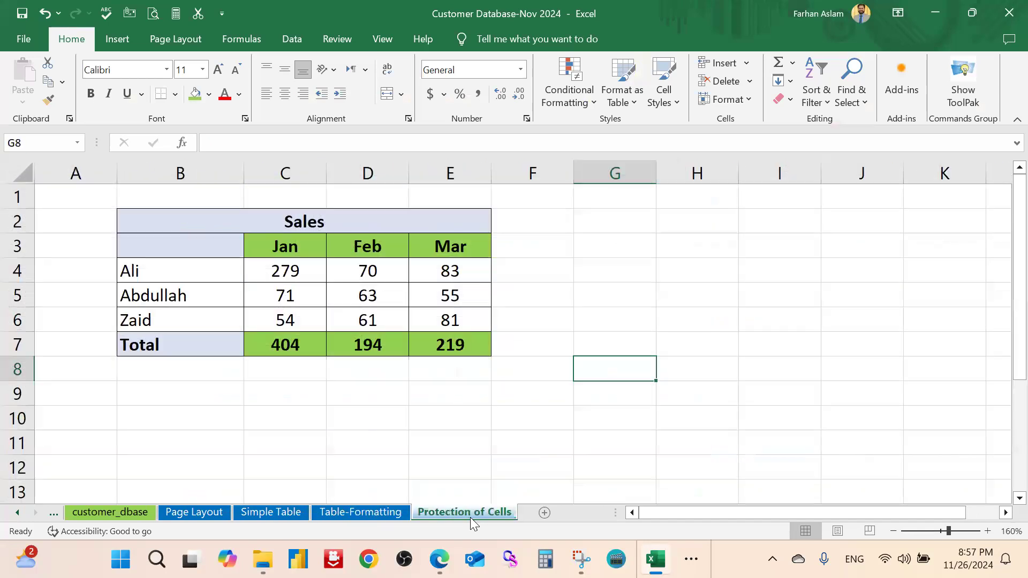
{"action": "left_click", "coordinate": [344, 427]}
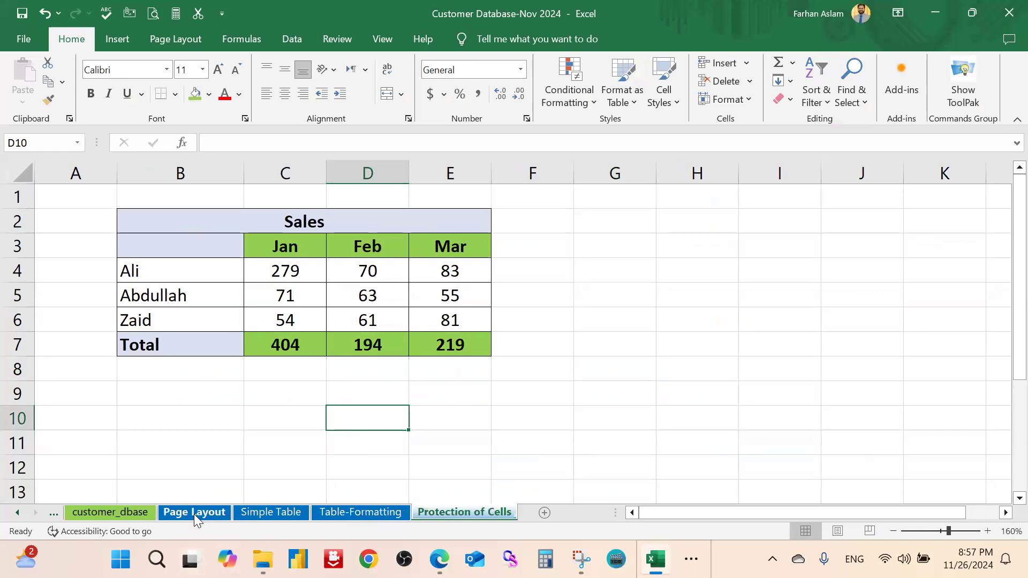
{"action": "left_click", "coordinate": [252, 515]}
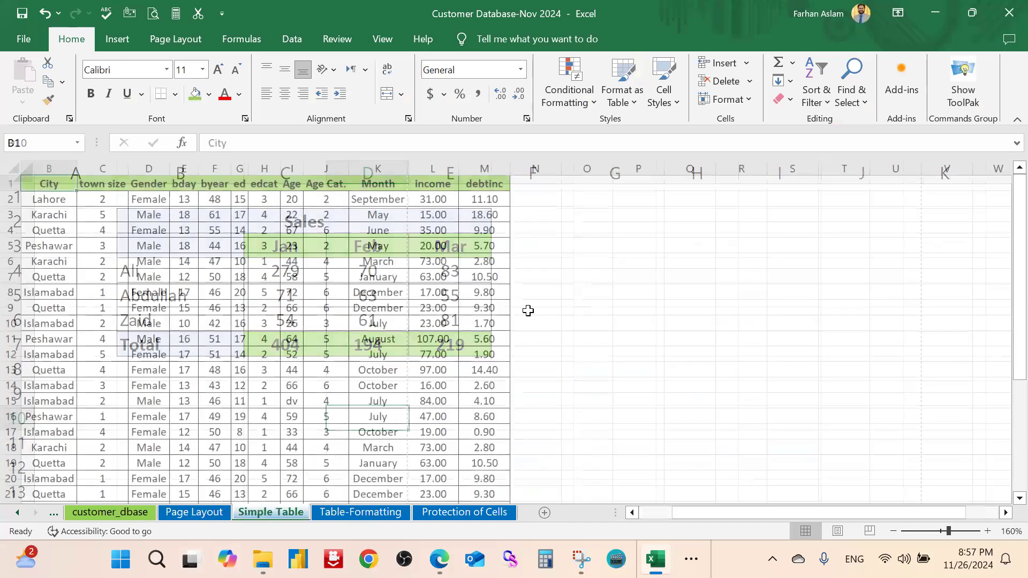
{"action": "left_click", "coordinate": [528, 310]}
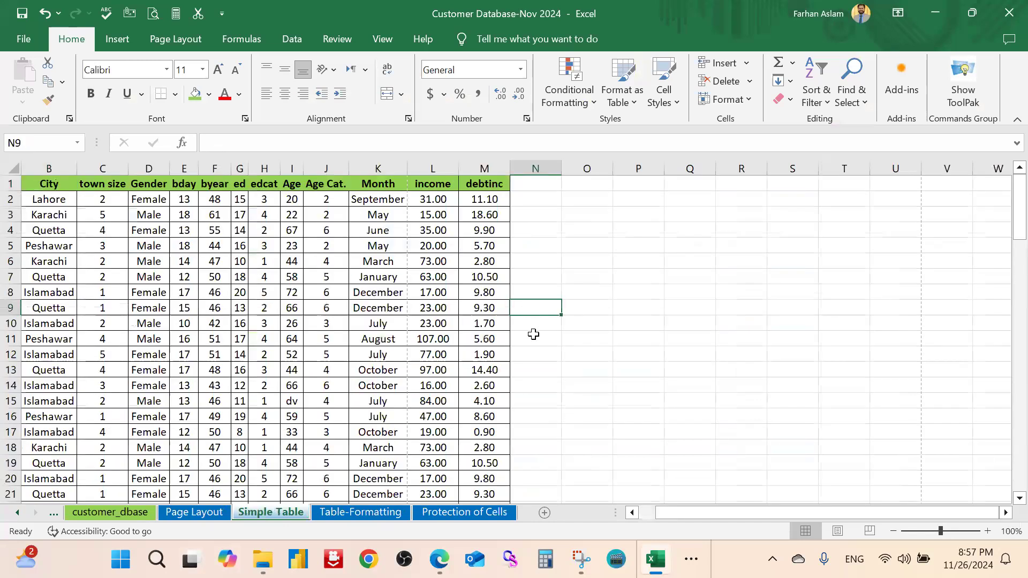
{"action": "left_click", "coordinate": [571, 244]}
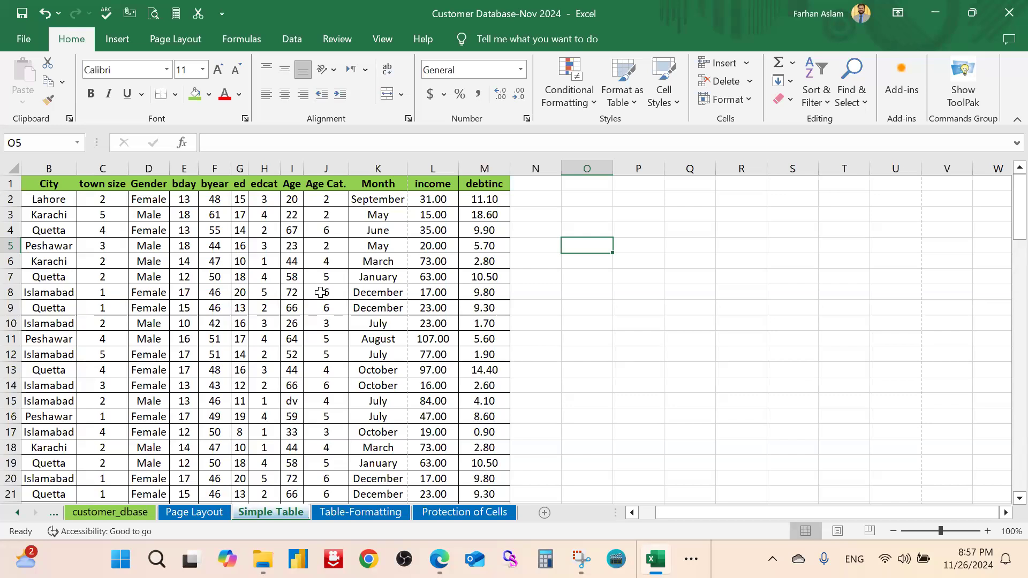
Compare the Simple Table data with the Table-Formatting sheet, ending inside the formatted table
{"action": "left_click", "coordinate": [354, 511]}
{"action": "left_click", "coordinate": [282, 514]}
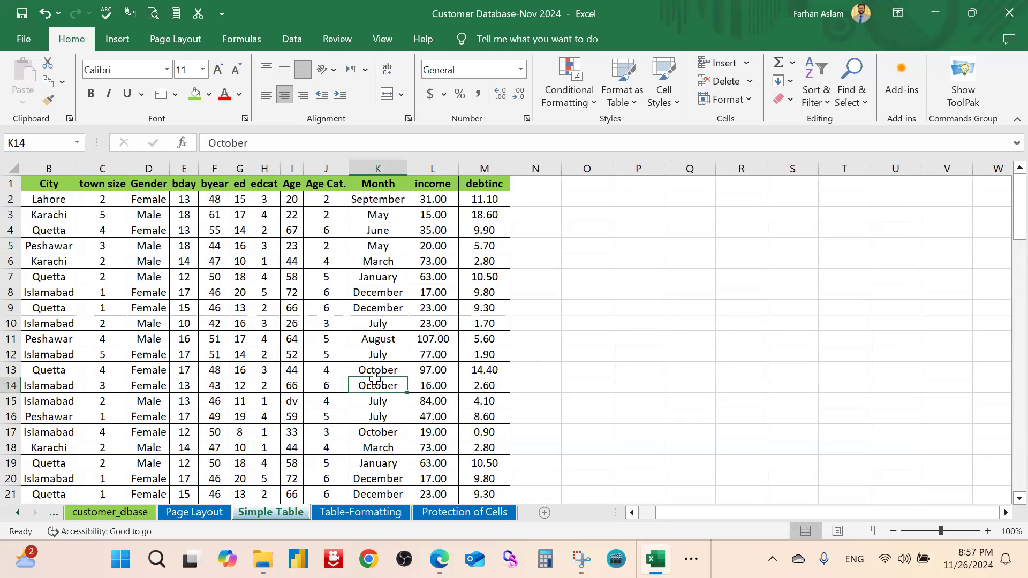
{"action": "left_click", "coordinate": [287, 276]}
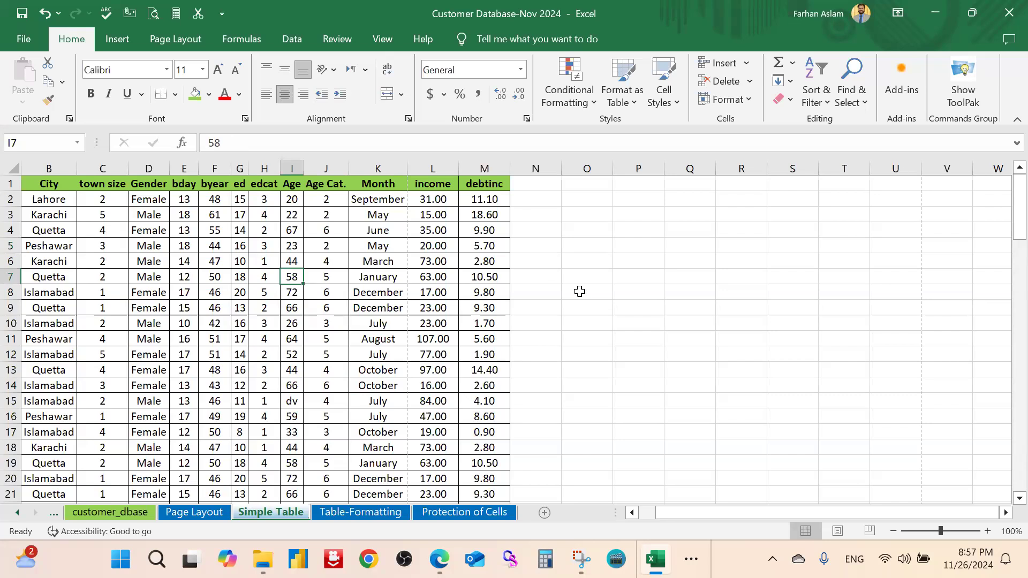
{"action": "scroll", "coordinate": [330, 348], "scroll_direction": "down", "scroll_amount": 11}
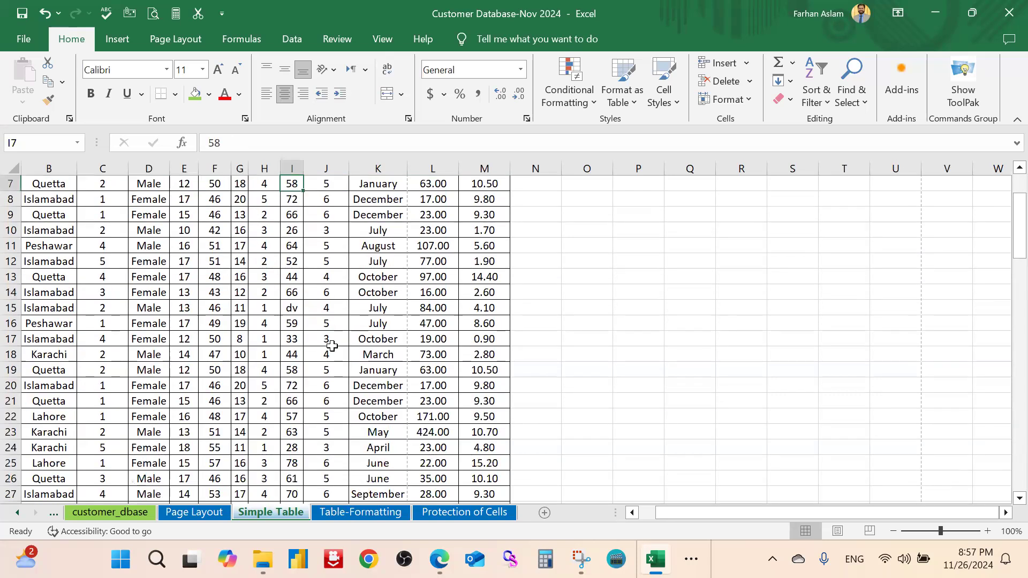
{"action": "scroll", "coordinate": [330, 348], "scroll_direction": "up", "scroll_amount": 11}
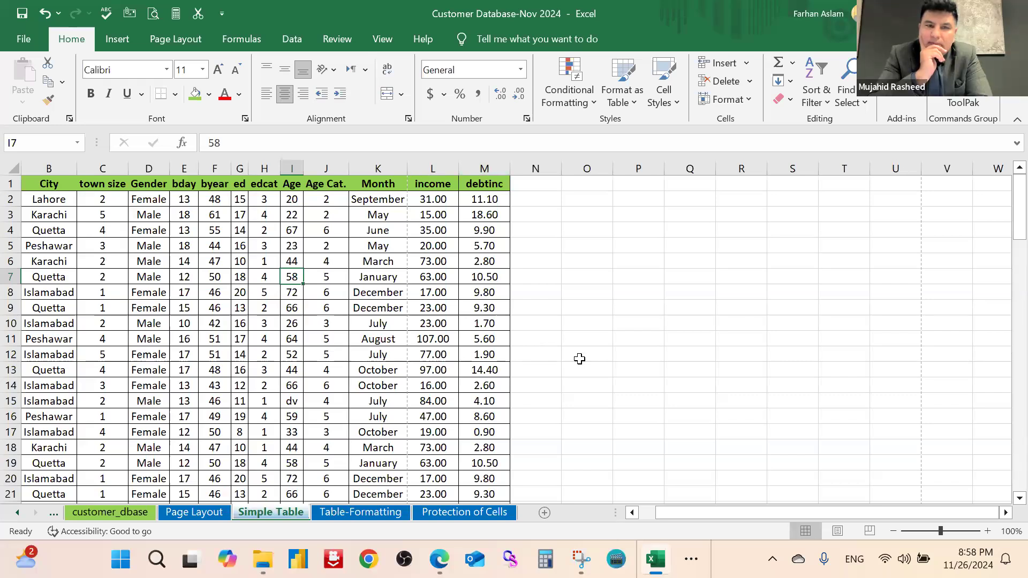
{"action": "left_click", "coordinate": [602, 339]}
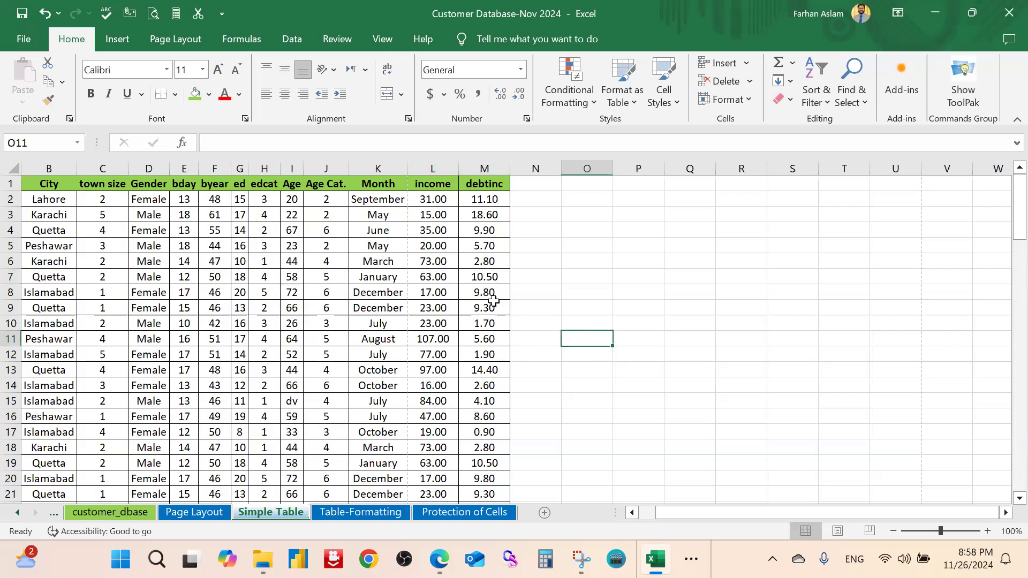
{"action": "left_click", "coordinate": [360, 512]}
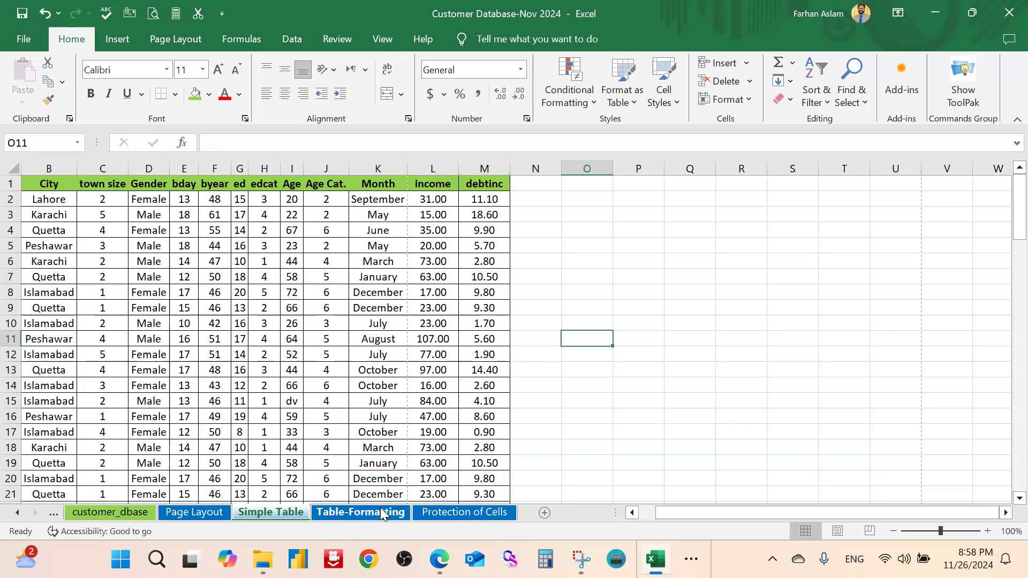
{"action": "left_click", "coordinate": [352, 380]}
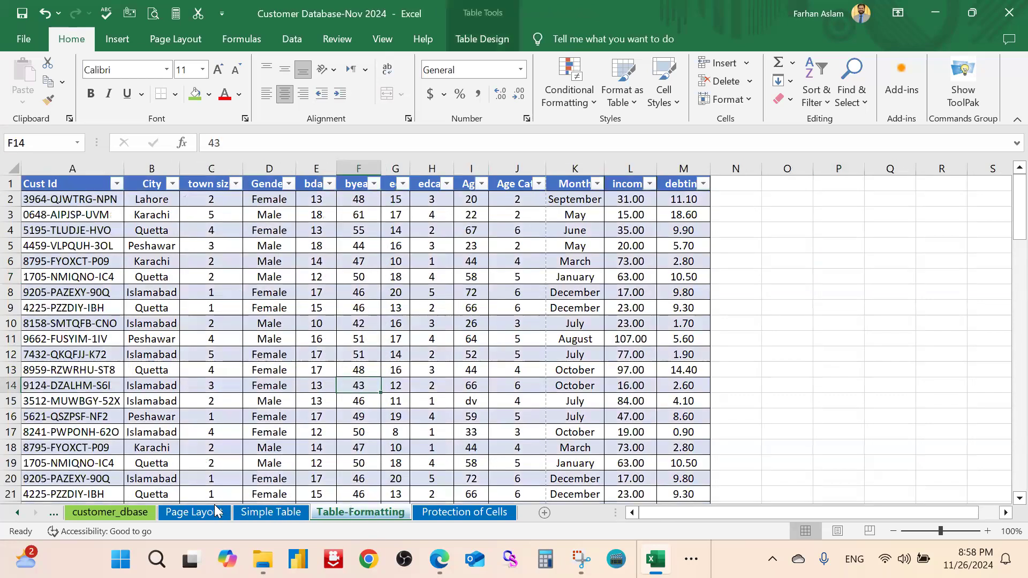
On the Simple Table sheet, select the green header row A1:M1
{"action": "left_click", "coordinate": [256, 514]}
{"action": "left_click", "coordinate": [284, 306]}
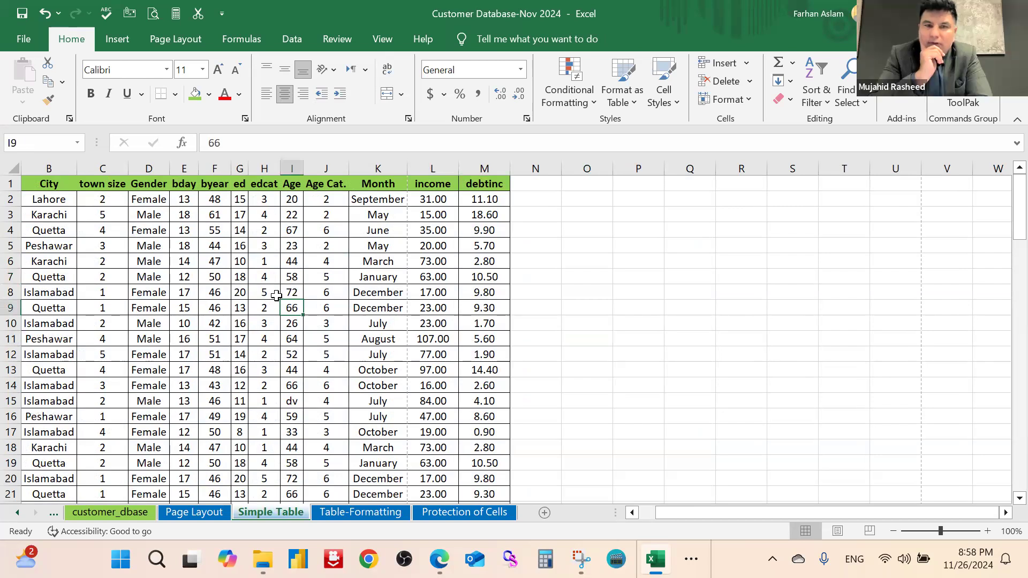
{"action": "left_click", "coordinate": [328, 275]}
{"action": "left_click_drag", "start_coordinate": [472, 183], "coordinate": [3, 182]}
{"action": "left_click", "coordinate": [448, 292]}
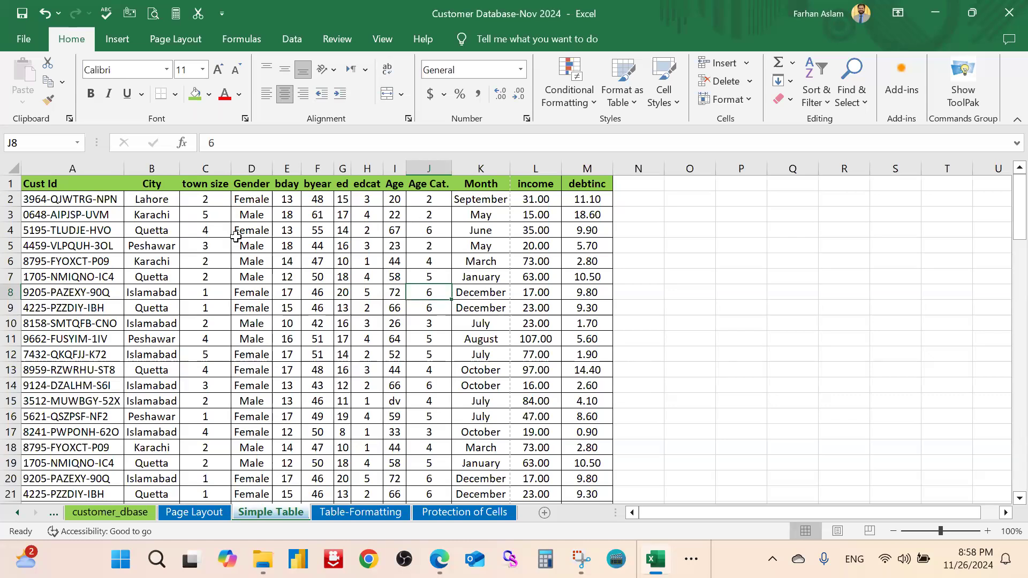
Select the customer data block A1:M14, then deselect it by picking an empty cell
{"action": "left_click_drag", "start_coordinate": [51, 187], "coordinate": [231, 233]}
{"action": "left_click_drag", "start_coordinate": [538, 300], "coordinate": [583, 383]}
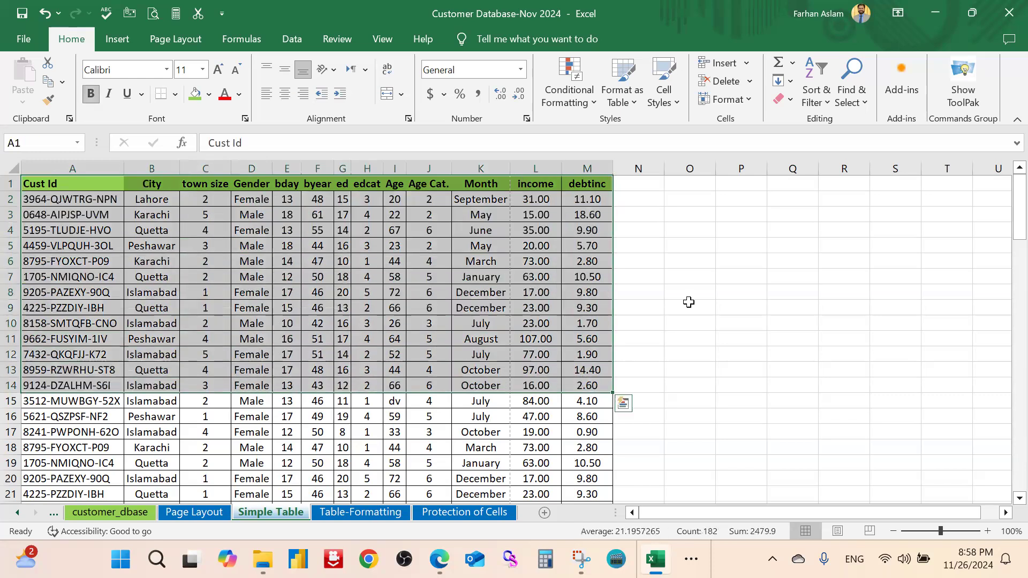
{"action": "left_click", "coordinate": [743, 291]}
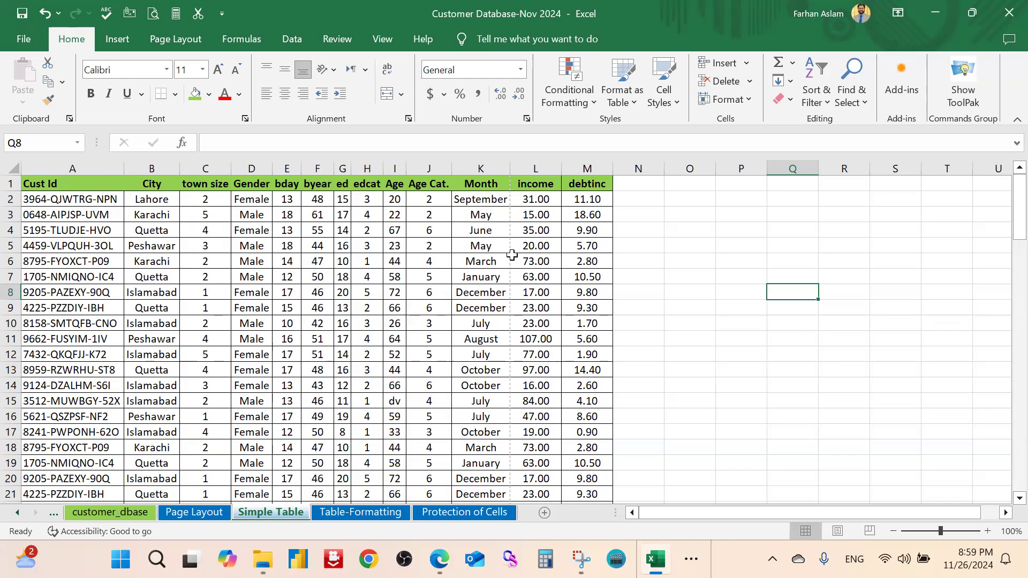
{"action": "left_click", "coordinate": [662, 264]}
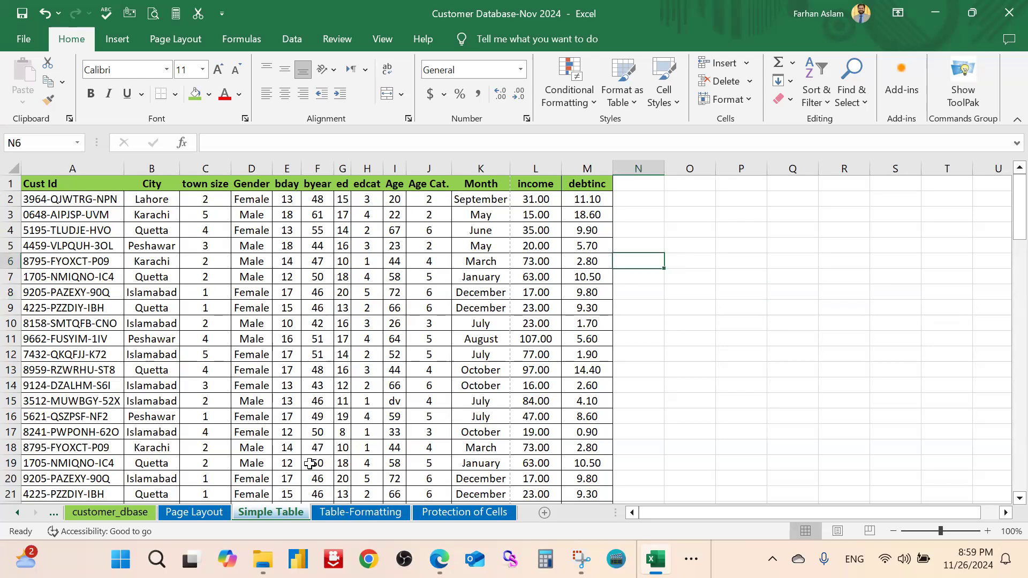
Scroll the Table-Formatting banded table down to row 101 and back, ending at cell N1
{"action": "left_click", "coordinate": [431, 358]}
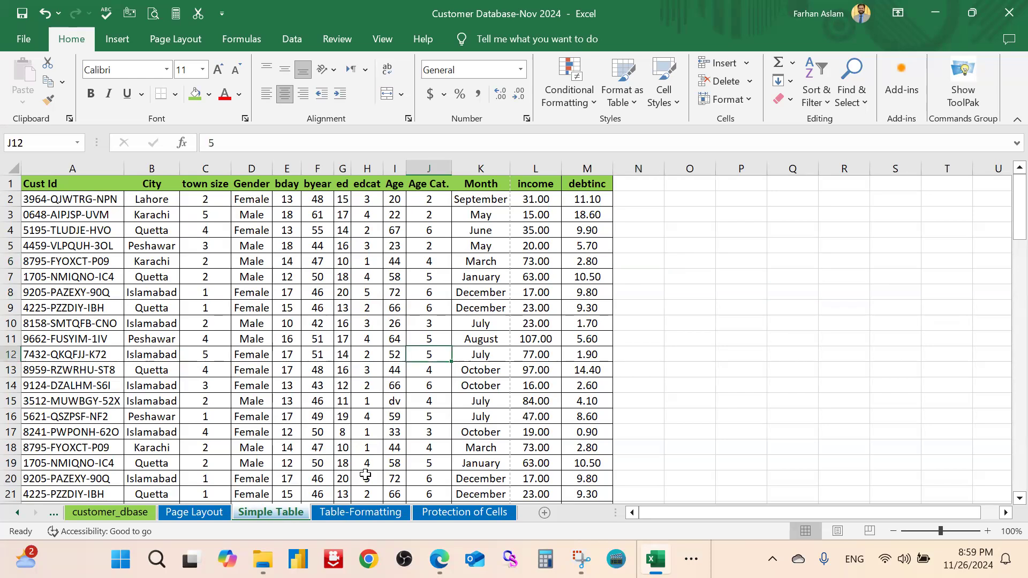
{"action": "left_click", "coordinate": [365, 513]}
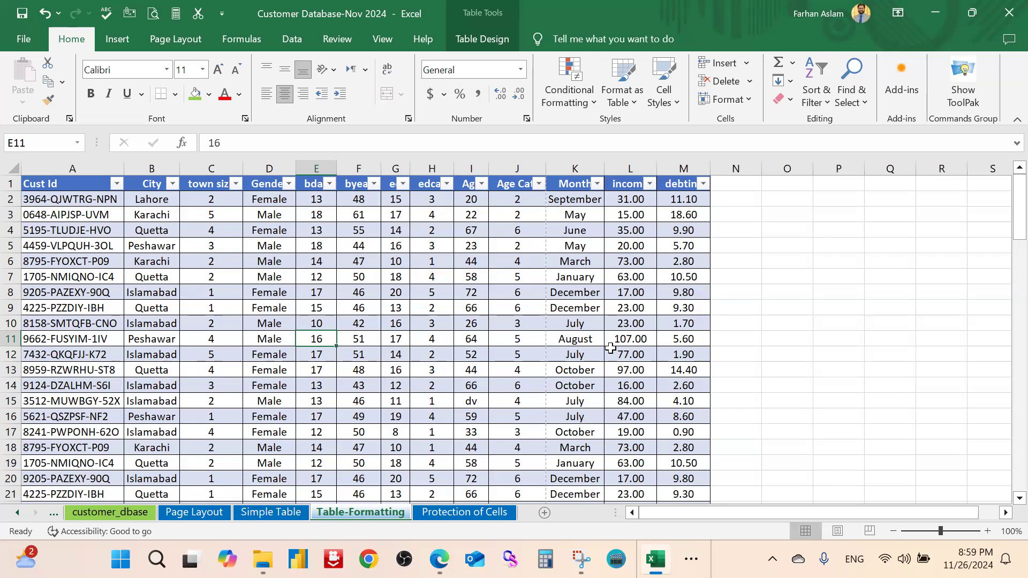
{"action": "left_click", "coordinate": [575, 324]}
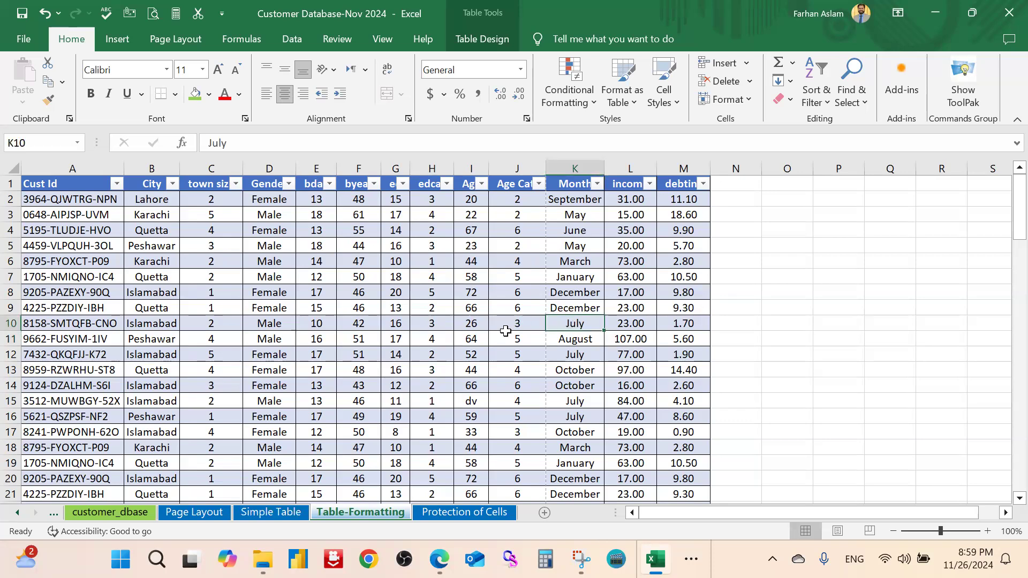
{"action": "scroll", "coordinate": [349, 366], "scroll_direction": "down", "scroll_amount": 7}
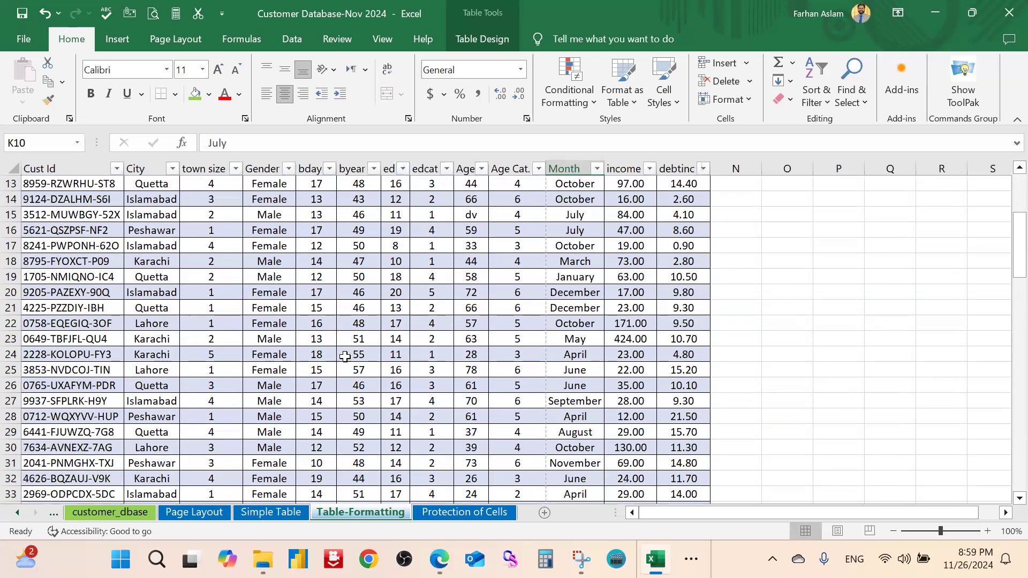
{"action": "scroll", "coordinate": [349, 366], "scroll_direction": "down", "scroll_amount": 20}
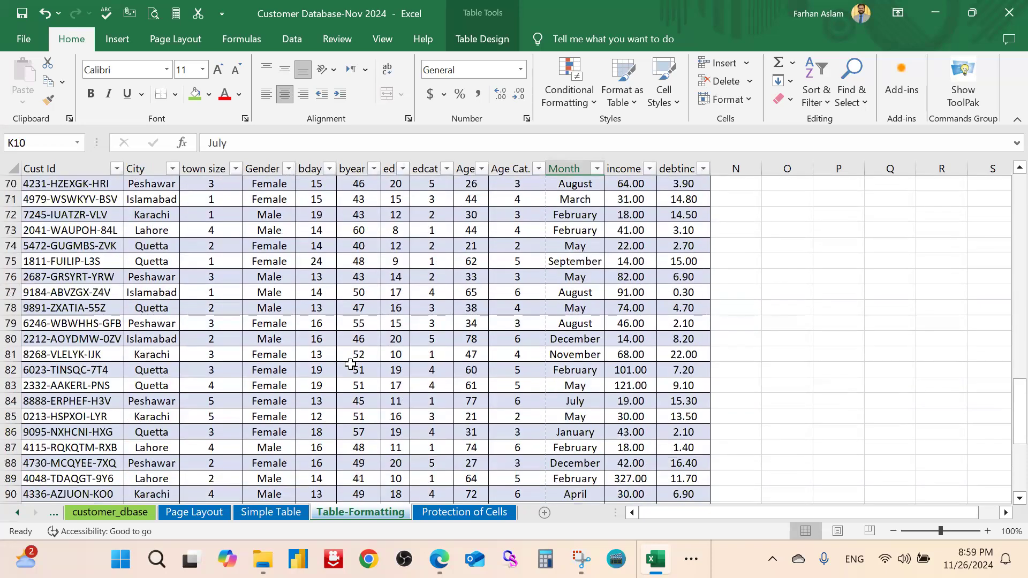
{"action": "scroll", "coordinate": [350, 364], "scroll_direction": "up", "scroll_amount": 1}
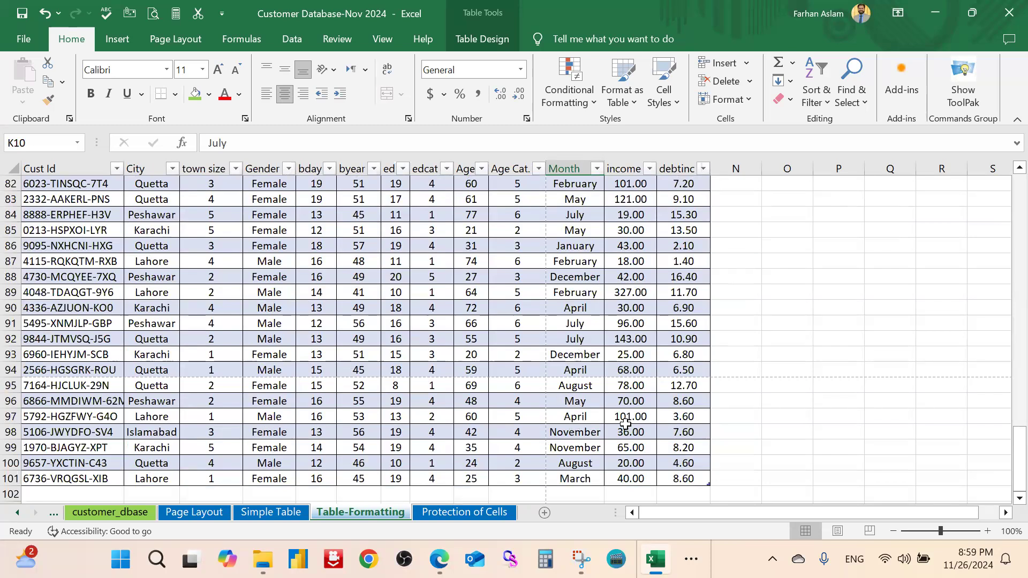
{"action": "scroll", "coordinate": [265, 356], "scroll_direction": "up", "scroll_amount": 20}
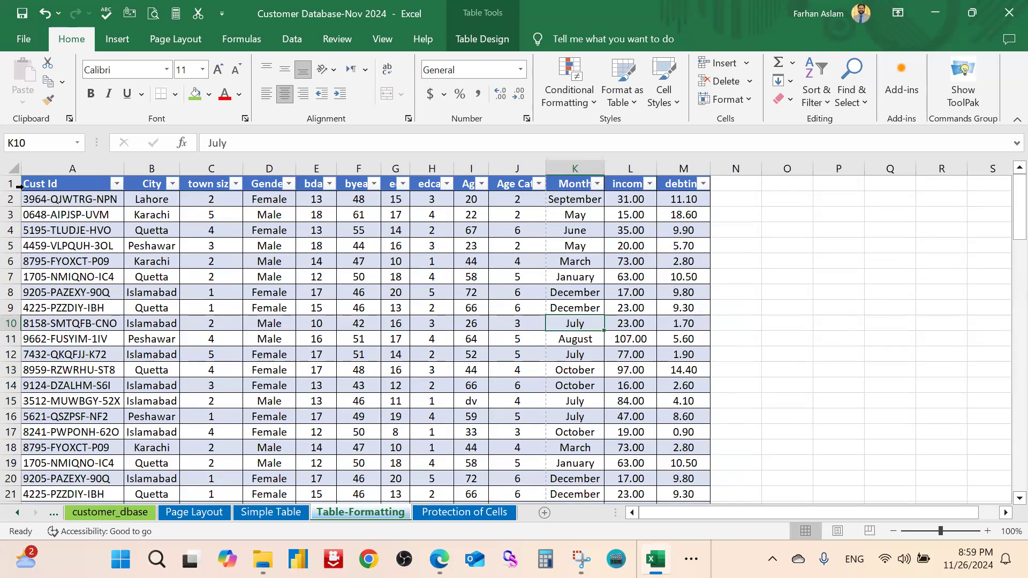
{"action": "left_click", "coordinate": [733, 186]}
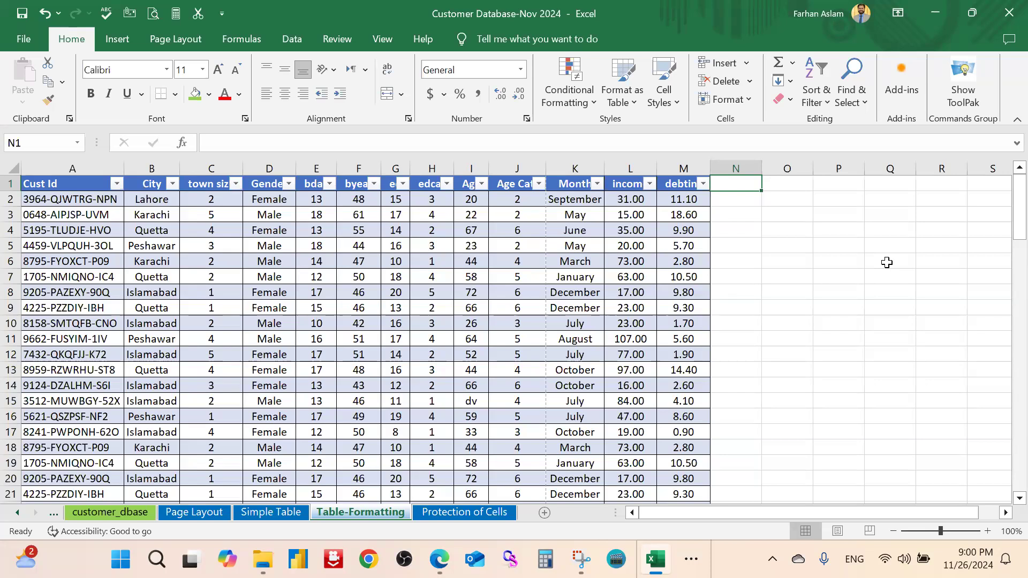
{"action": "type", "text": "C"}
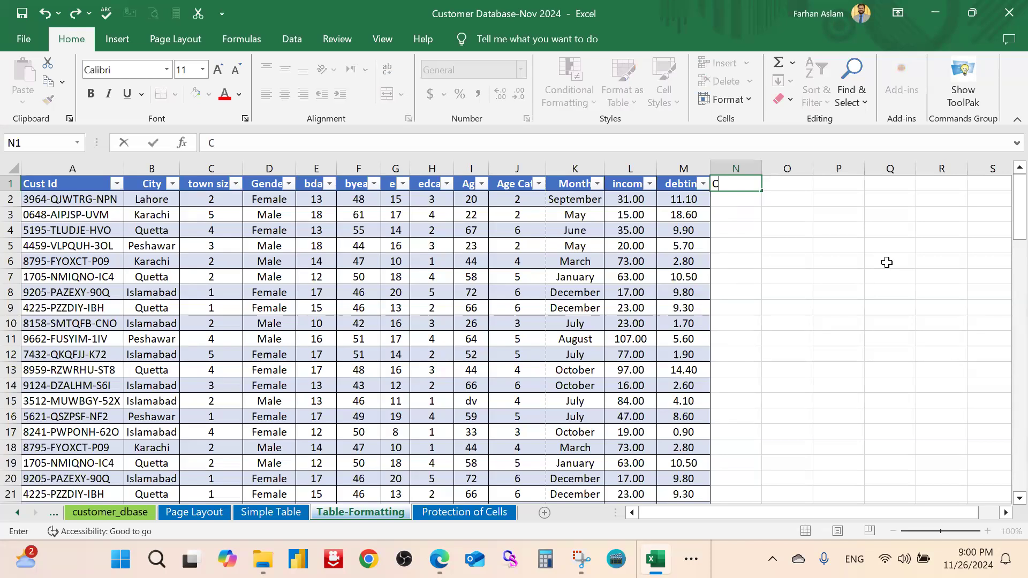
{"action": "type", "text": "onsupmtion"}
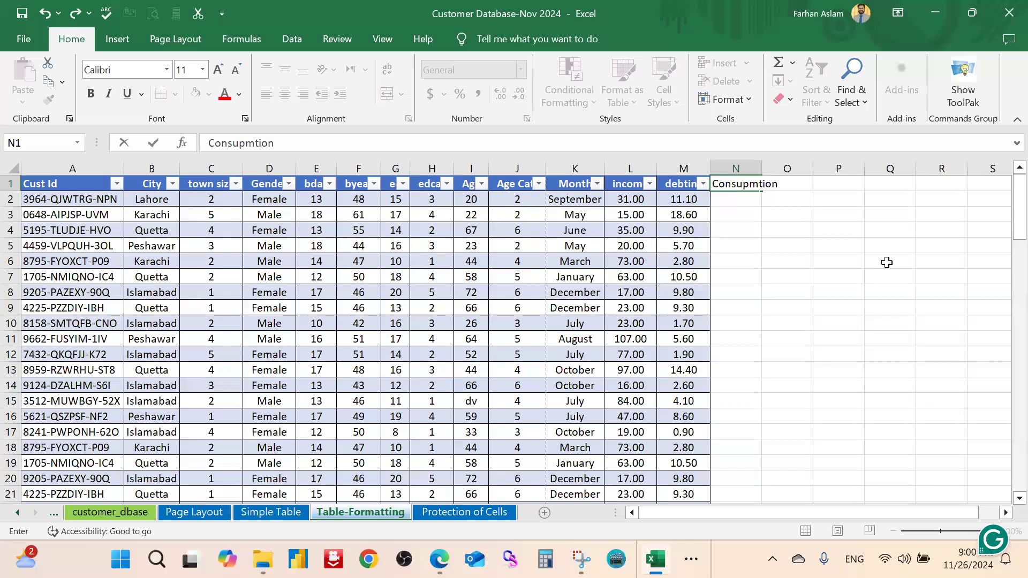
{"action": "key", "text": "Return"}
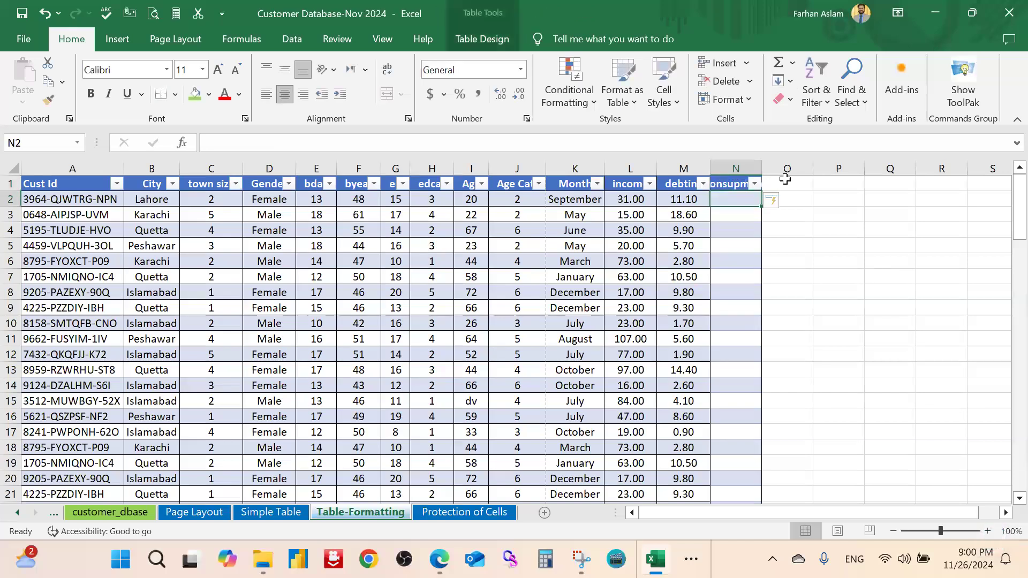
{"action": "left_click_drag", "start_coordinate": [762, 169], "coordinate": [788, 167]}
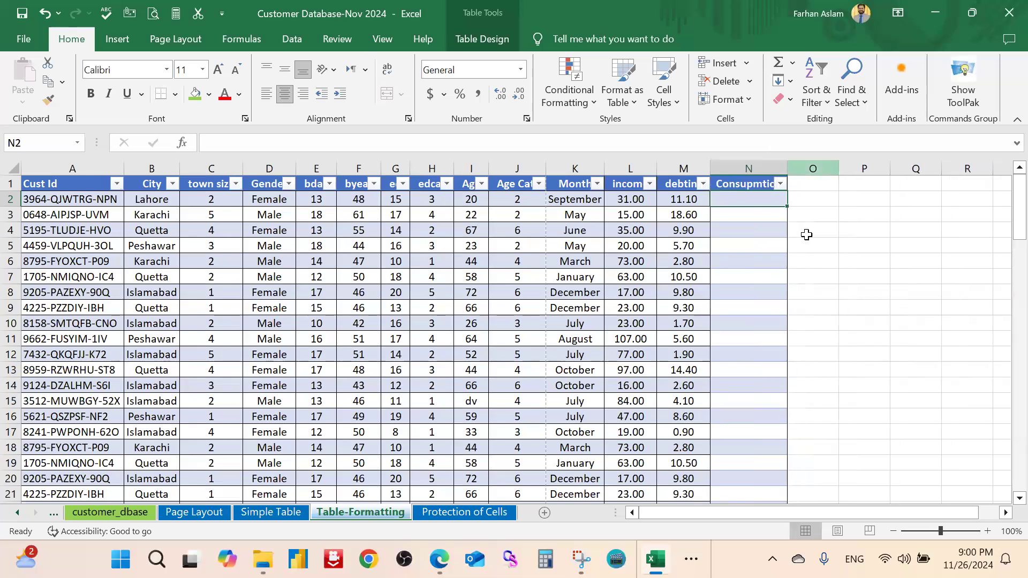
{"action": "left_click", "coordinate": [832, 236]}
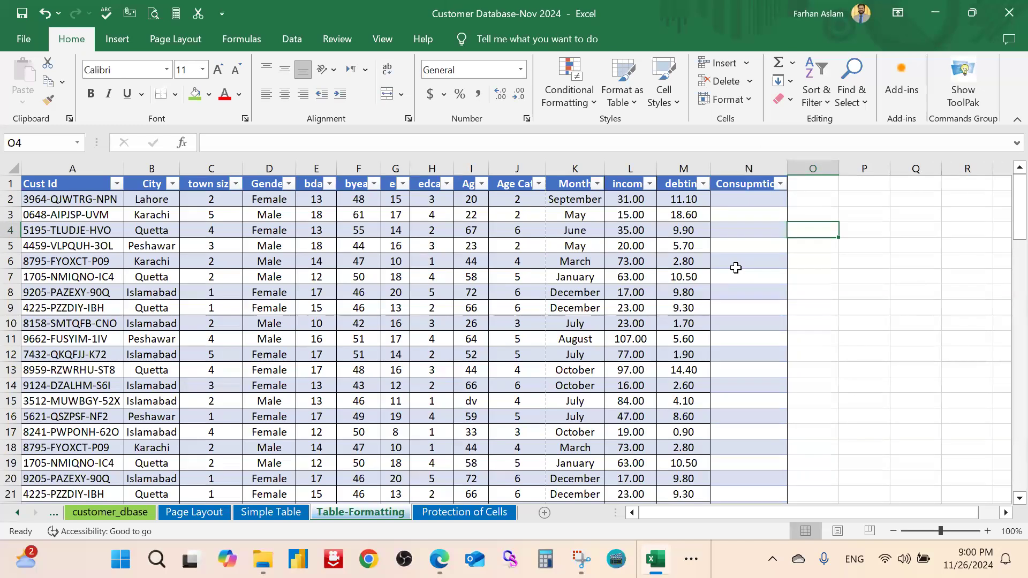
{"action": "scroll", "coordinate": [737, 267], "scroll_direction": "down", "scroll_amount": 17}
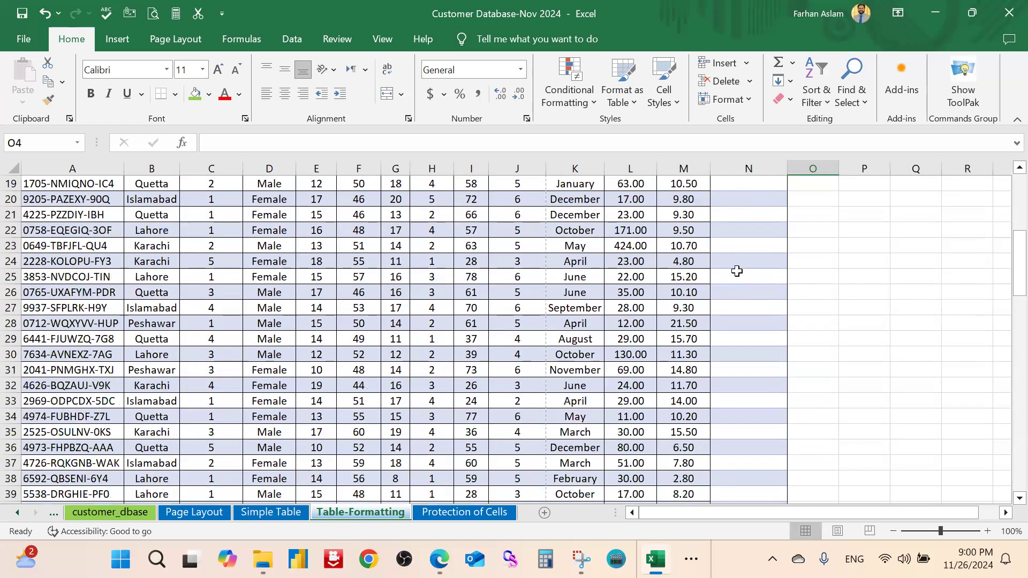
{"action": "scroll", "coordinate": [738, 272], "scroll_direction": "down", "scroll_amount": 11}
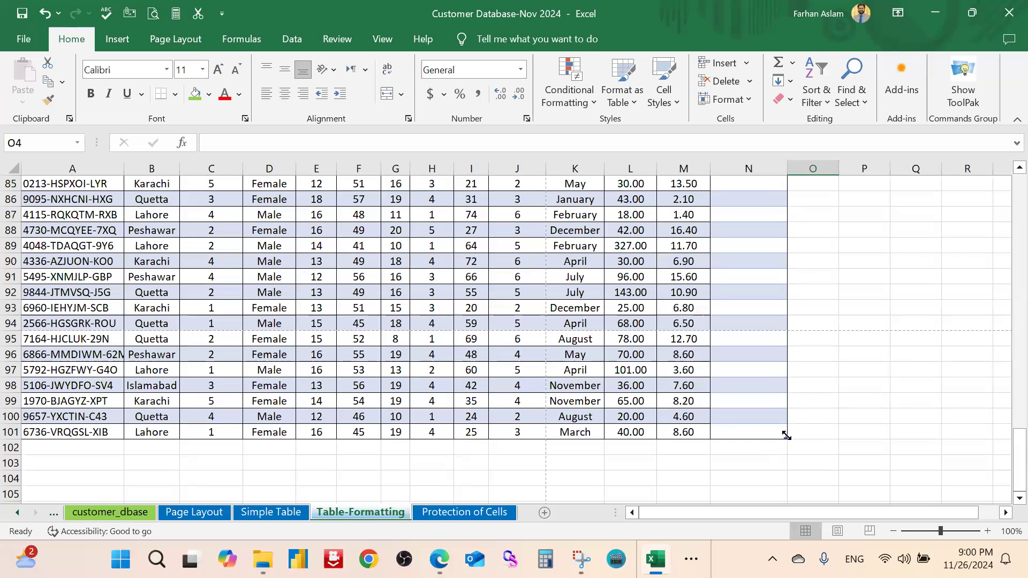
{"action": "scroll", "coordinate": [723, 436], "scroll_direction": "up", "scroll_amount": 20}
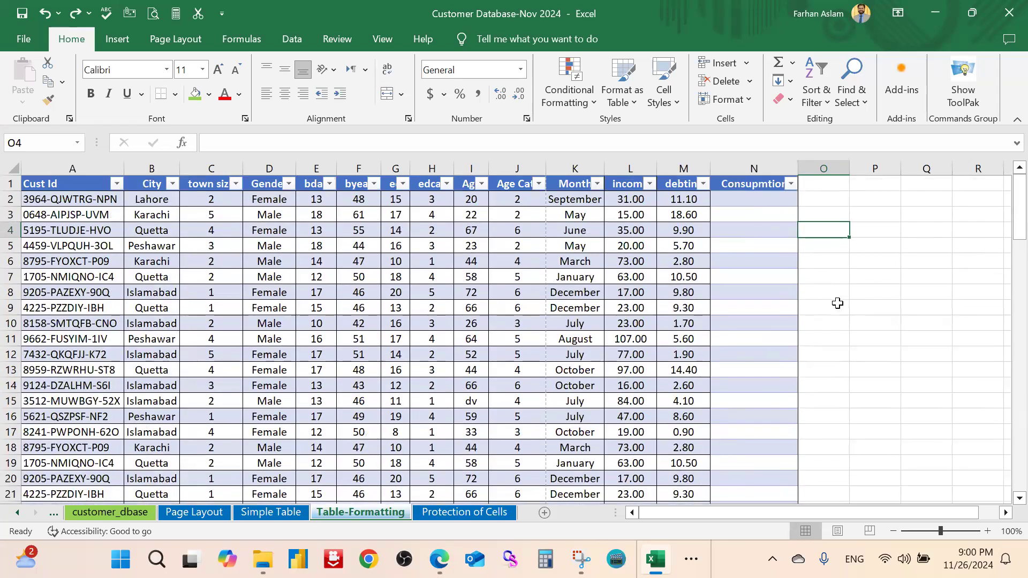
{"action": "key", "text": "ctrl+z"}
{"action": "key", "text": "ctrl+z"}
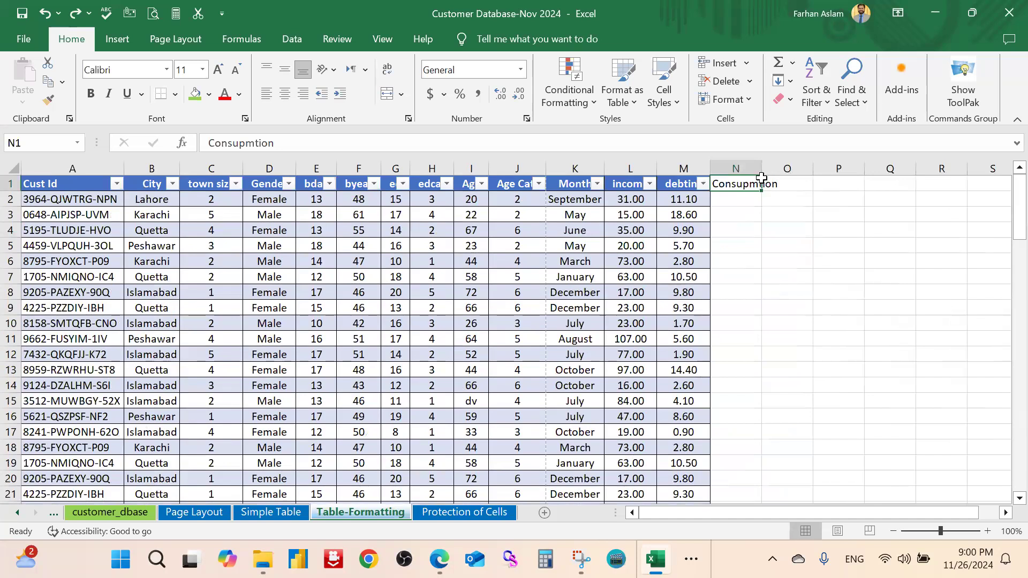
{"action": "key", "text": "Delete"}
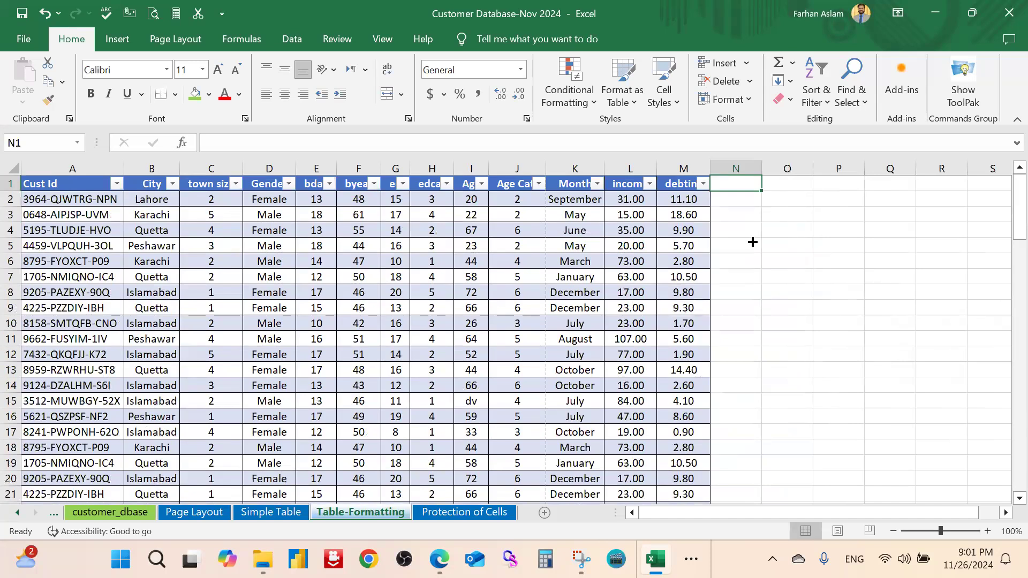
Scroll to the table's last row, 101, and select cell A102 below it
{"action": "scroll", "coordinate": [752, 258], "scroll_direction": "down", "scroll_amount": 20}
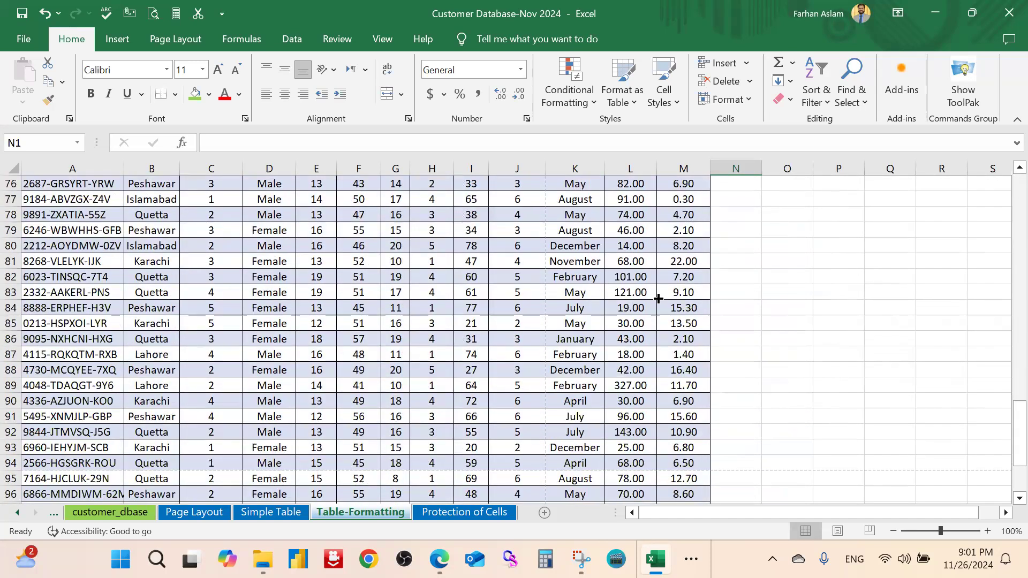
{"action": "scroll", "coordinate": [107, 296], "scroll_direction": "down", "scroll_amount": 7}
{"action": "scroll", "coordinate": [111, 315], "scroll_direction": "up", "scroll_amount": 1}
{"action": "left_click", "coordinate": [110, 310]}
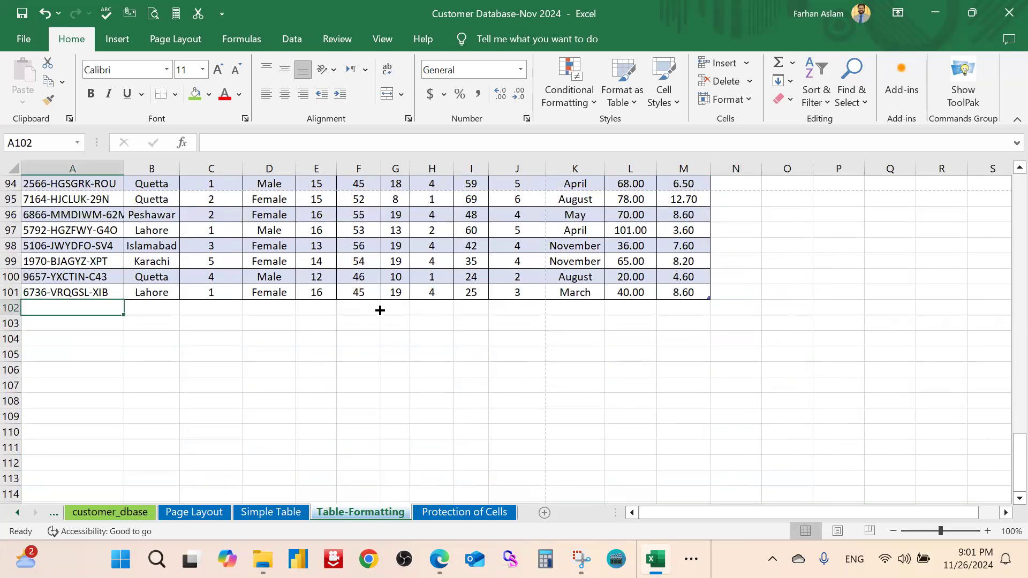
{"action": "type", "text": "AD"}
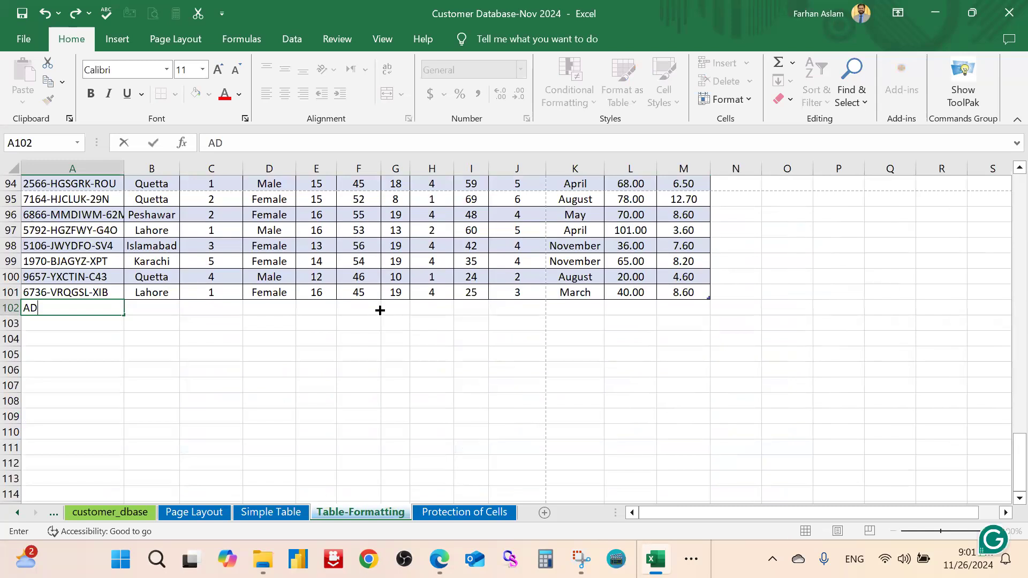
{"action": "type", "text": "F-665"}
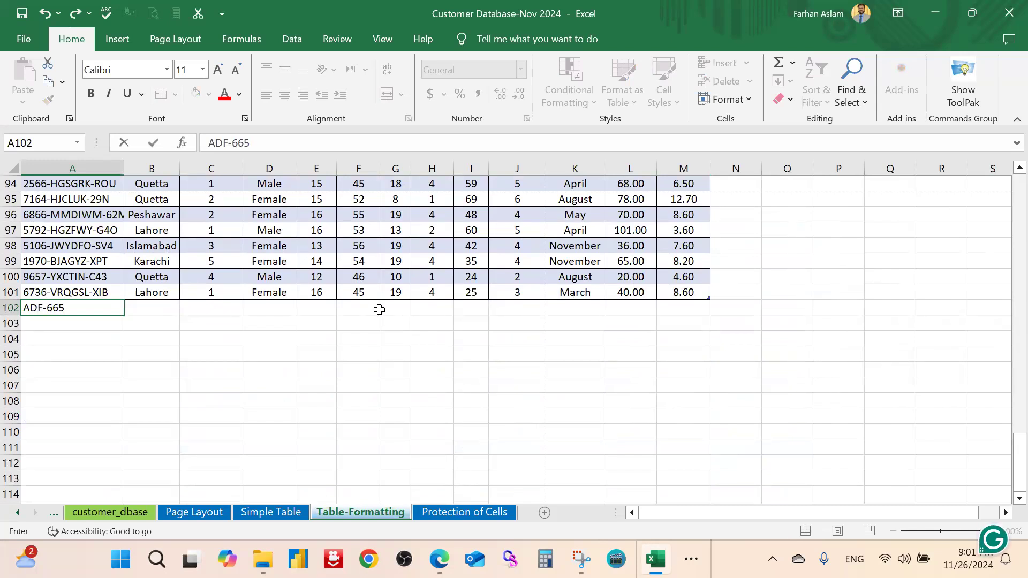
{"action": "key", "text": "Return"}
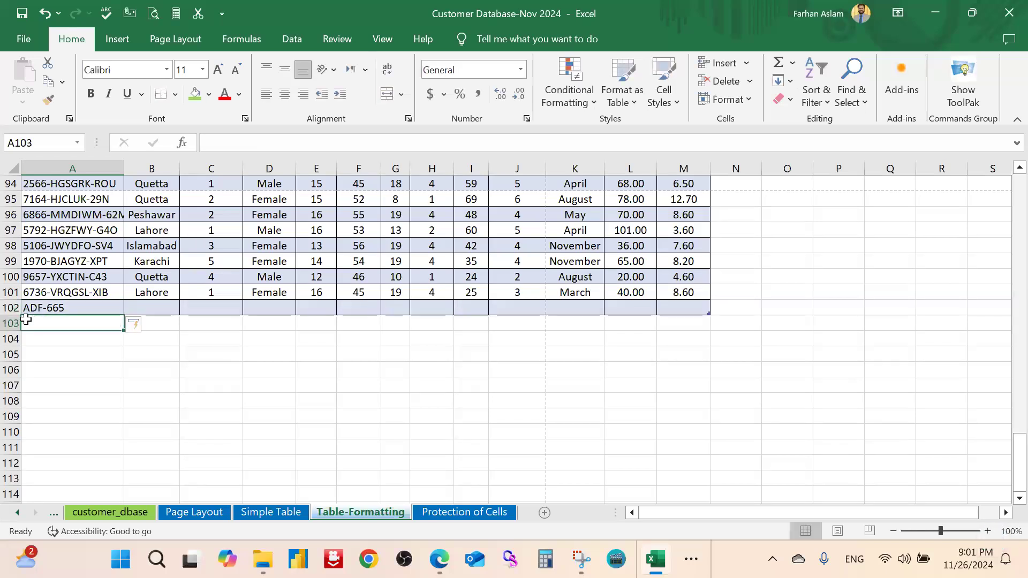
{"action": "left_click", "coordinate": [580, 341]}
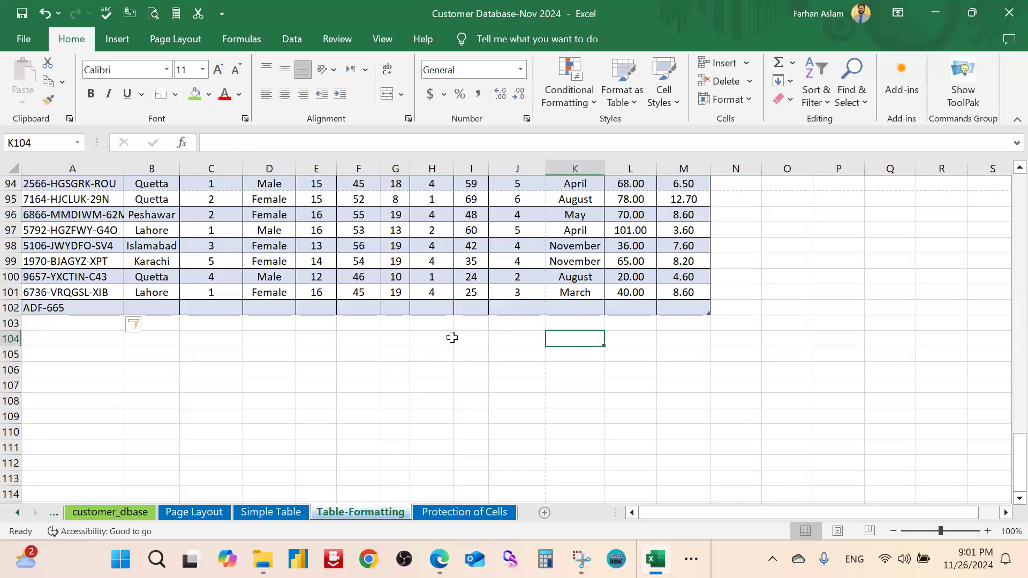
{"action": "left_click", "coordinate": [12, 308]}
{"action": "right_click", "coordinate": [12, 308]}
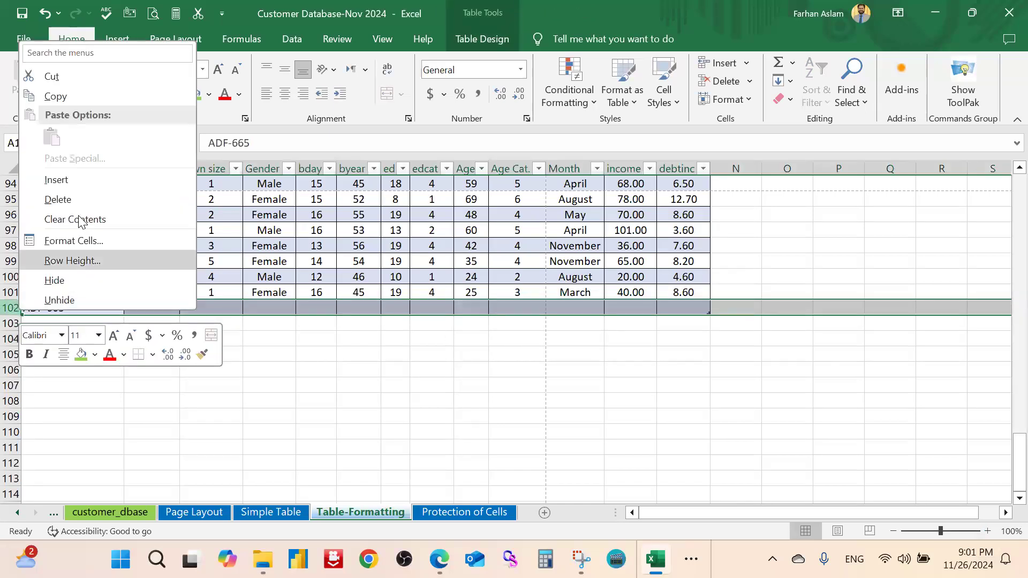
{"action": "left_click", "coordinate": [80, 197]}
{"action": "left_click", "coordinate": [631, 354]}
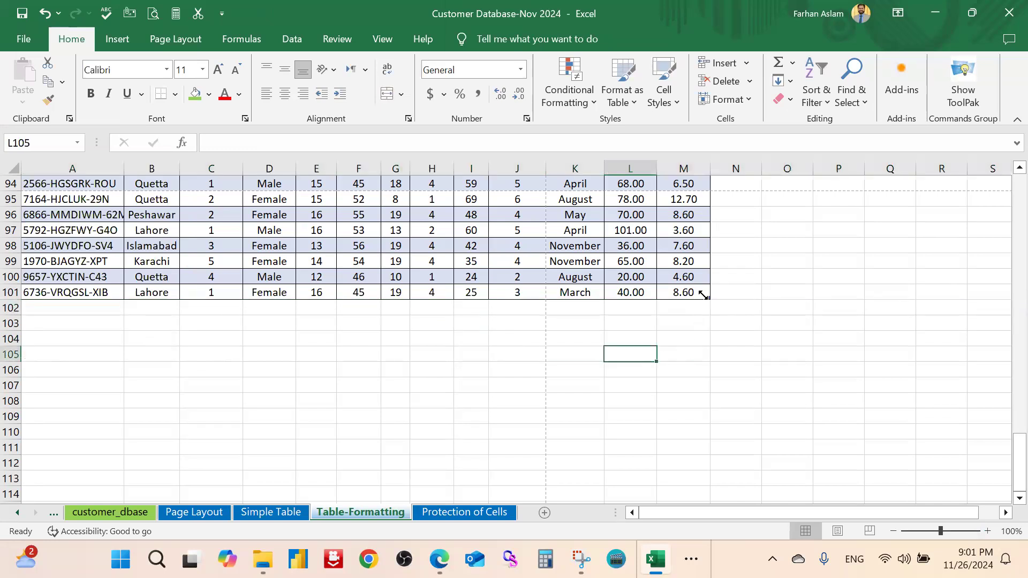
{"action": "left_click", "coordinate": [704, 293]}
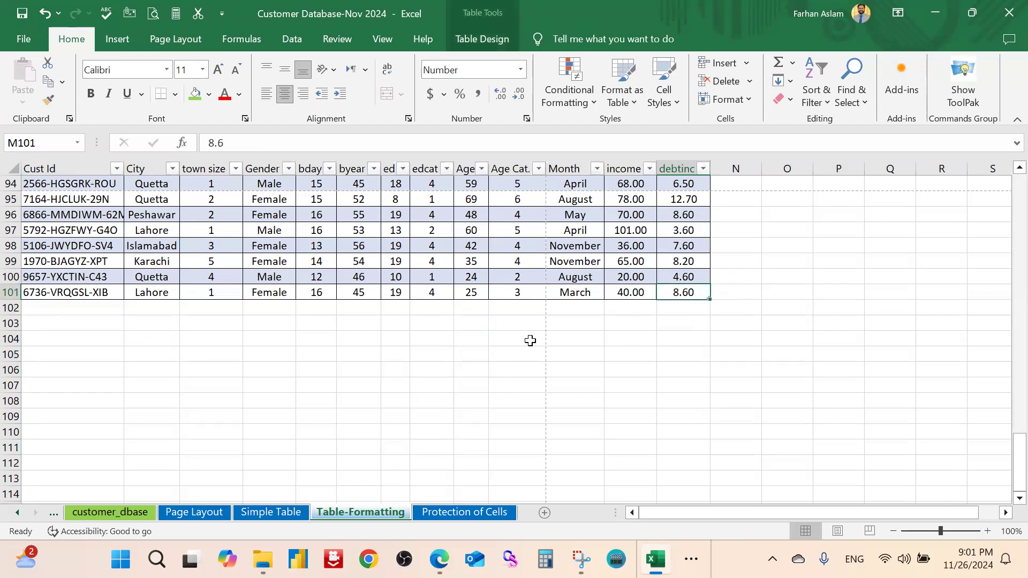
{"action": "left_click", "coordinate": [714, 302]}
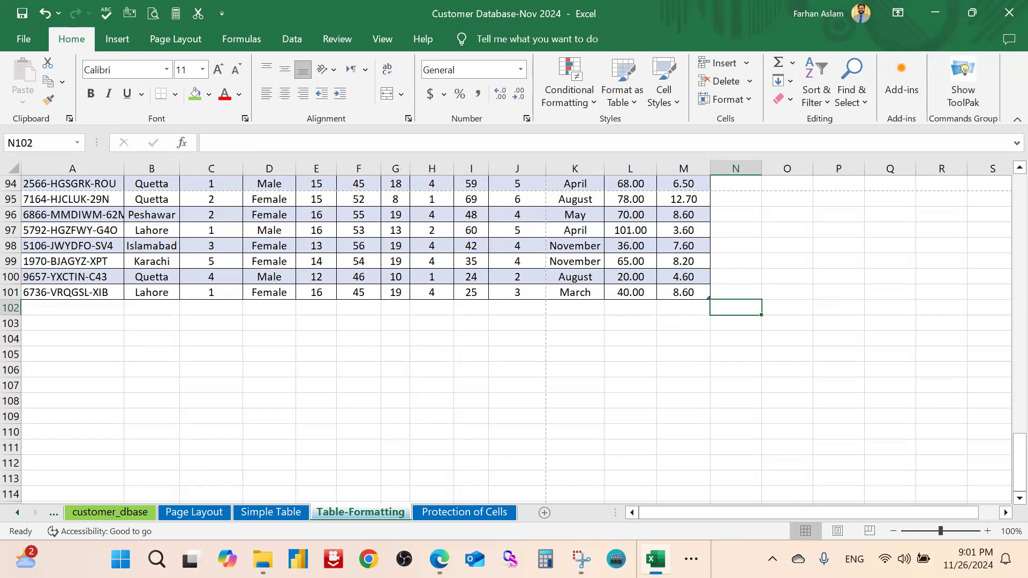
Select the Simple Table range A1:M101 with Ctrl+Home and Ctrl+Shift+Right/Down
{"action": "left_click", "coordinate": [255, 511]}
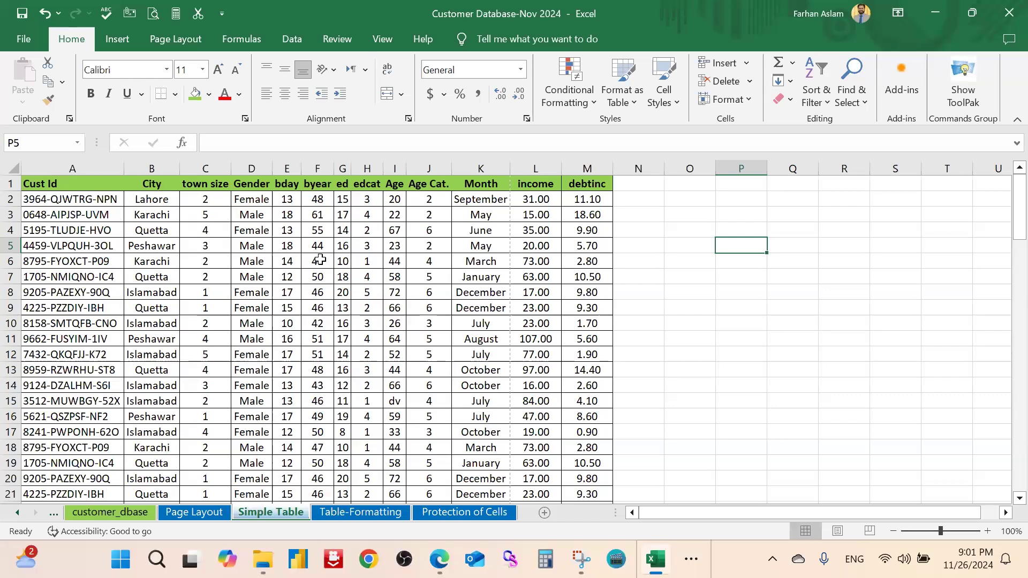
{"action": "key", "text": "ctrl+Home"}
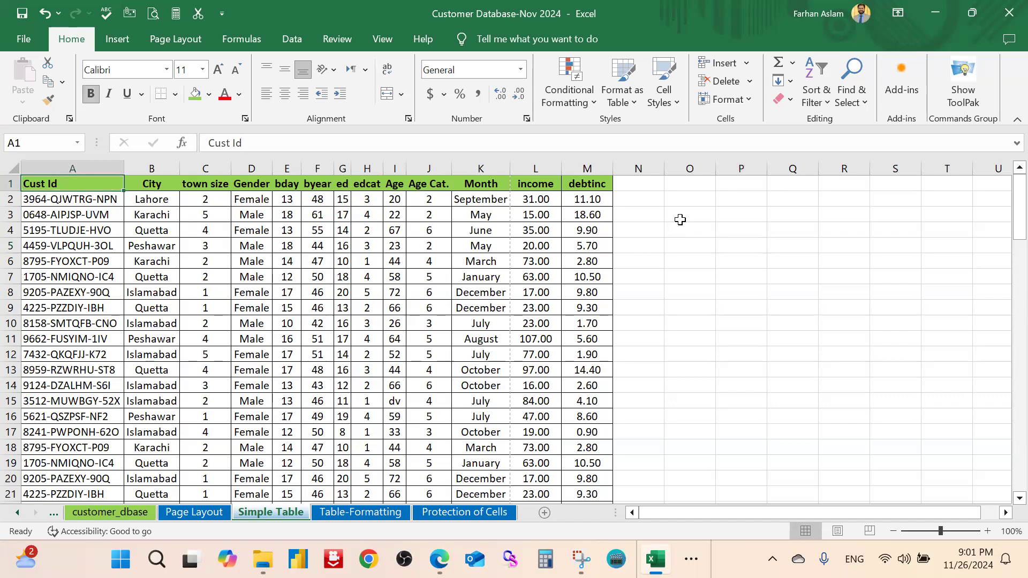
{"action": "key", "text": "ctrl+shift+Right"}
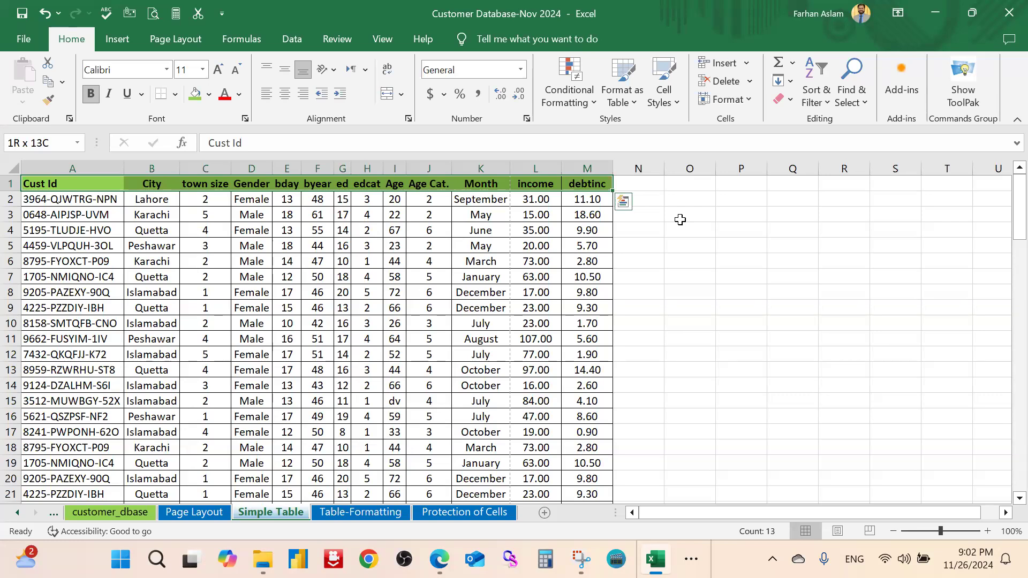
{"action": "key", "text": "ctrl+shift+Down"}
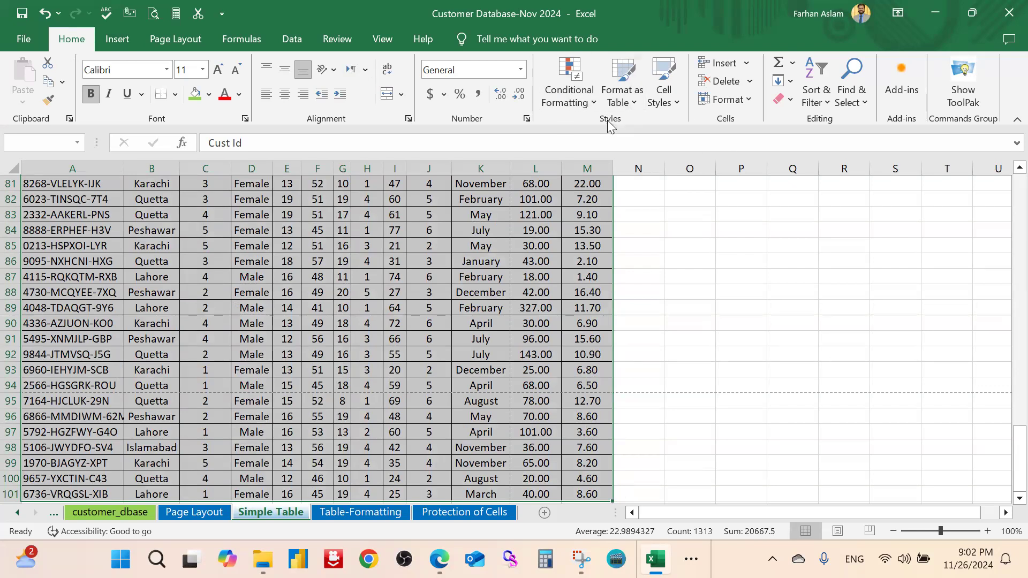
{"action": "left_click", "coordinate": [638, 106]}
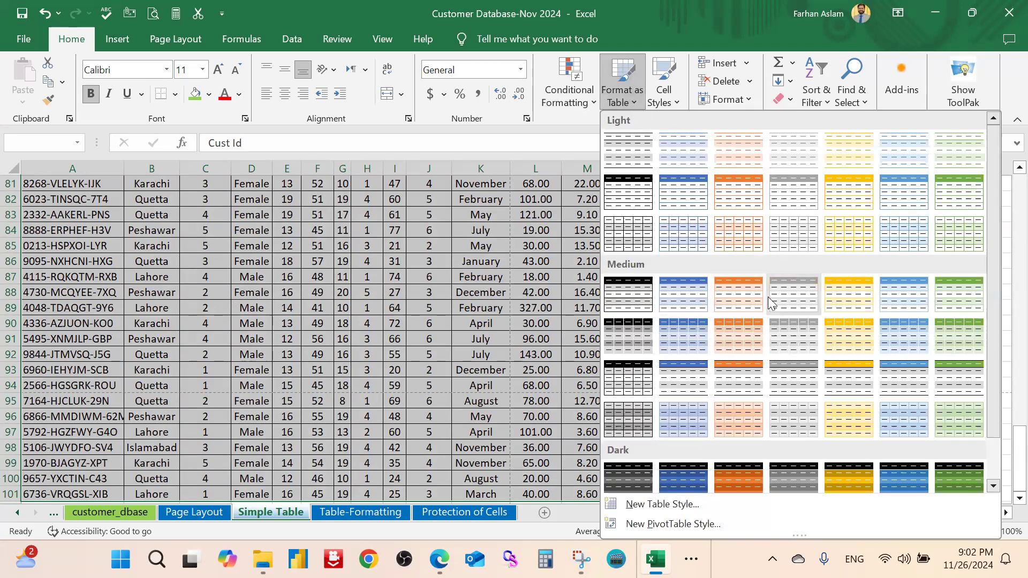
{"action": "scroll", "coordinate": [738, 230], "scroll_direction": "down", "scroll_amount": 1}
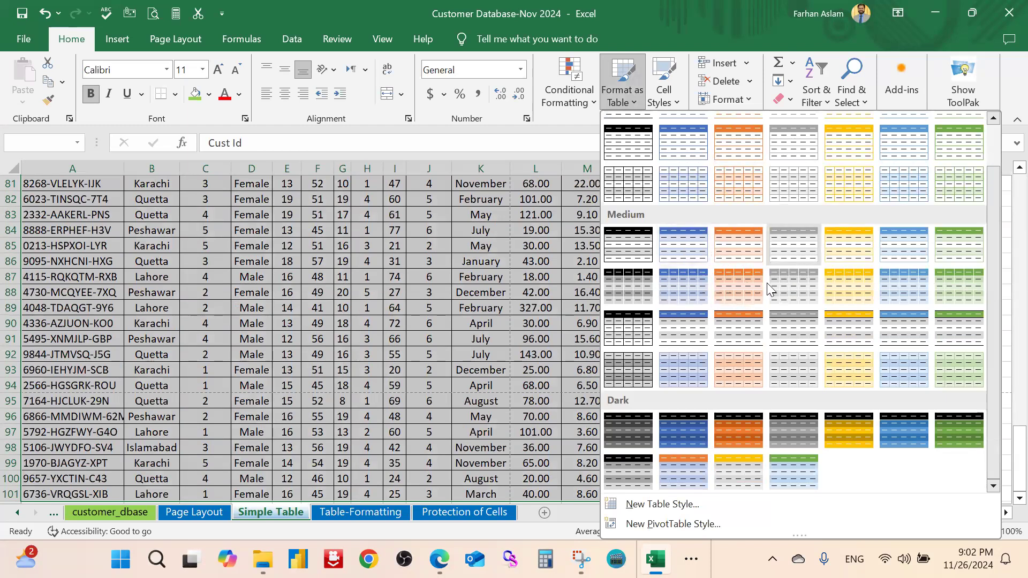
{"action": "scroll", "coordinate": [795, 268], "scroll_direction": "up", "scroll_amount": 1}
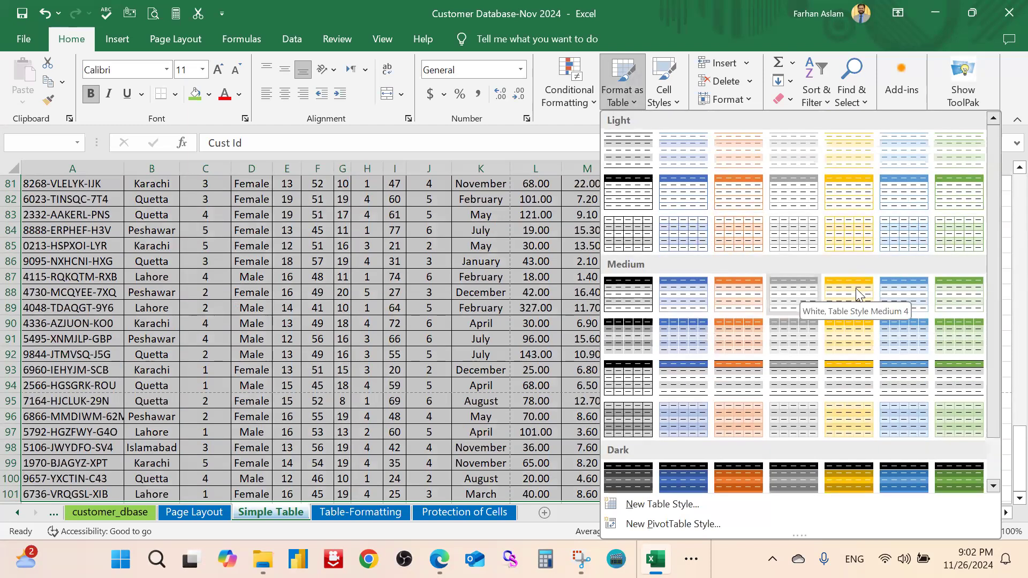
{"action": "left_click", "coordinate": [690, 302]}
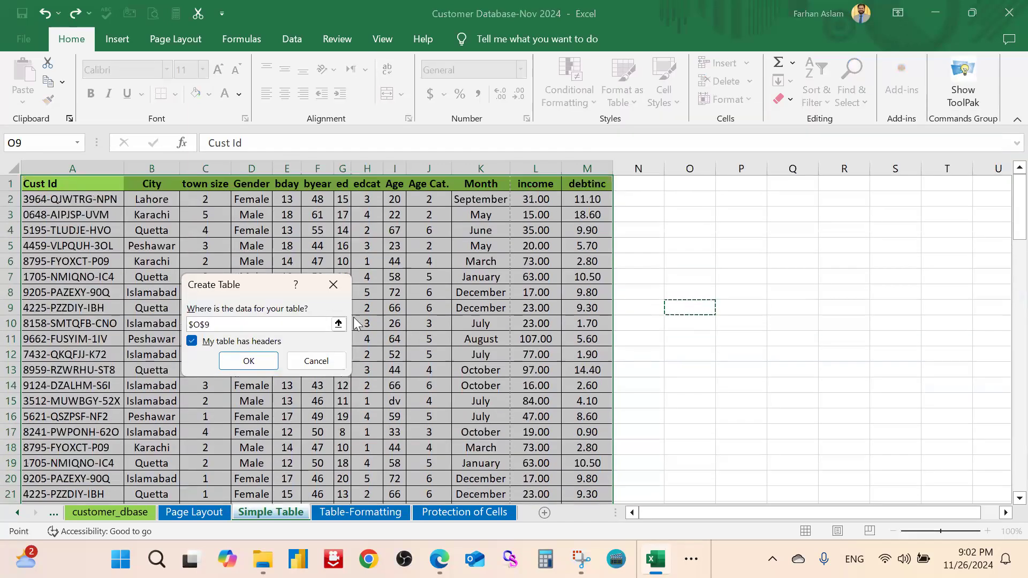
{"action": "left_click", "coordinate": [315, 362]}
{"action": "left_click", "coordinate": [578, 292]}
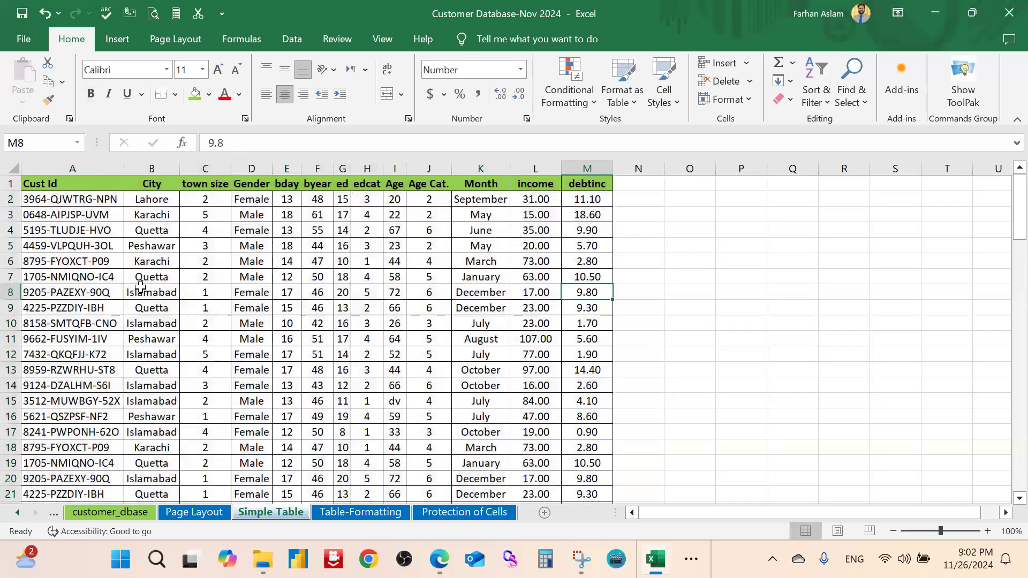
Give the Male cell D5 a yellow fill
{"action": "left_click", "coordinate": [258, 245]}
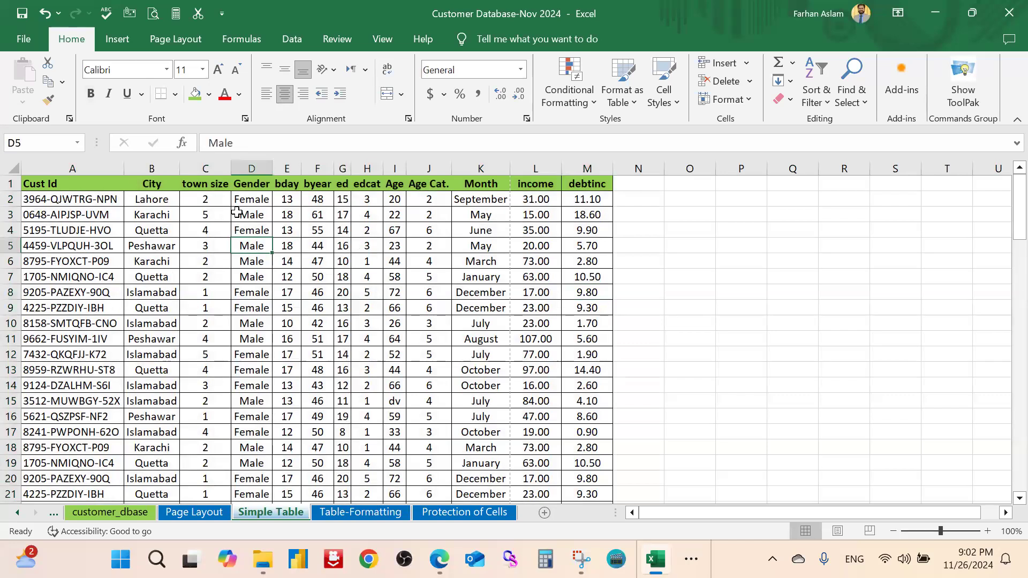
{"action": "left_click", "coordinate": [209, 94]}
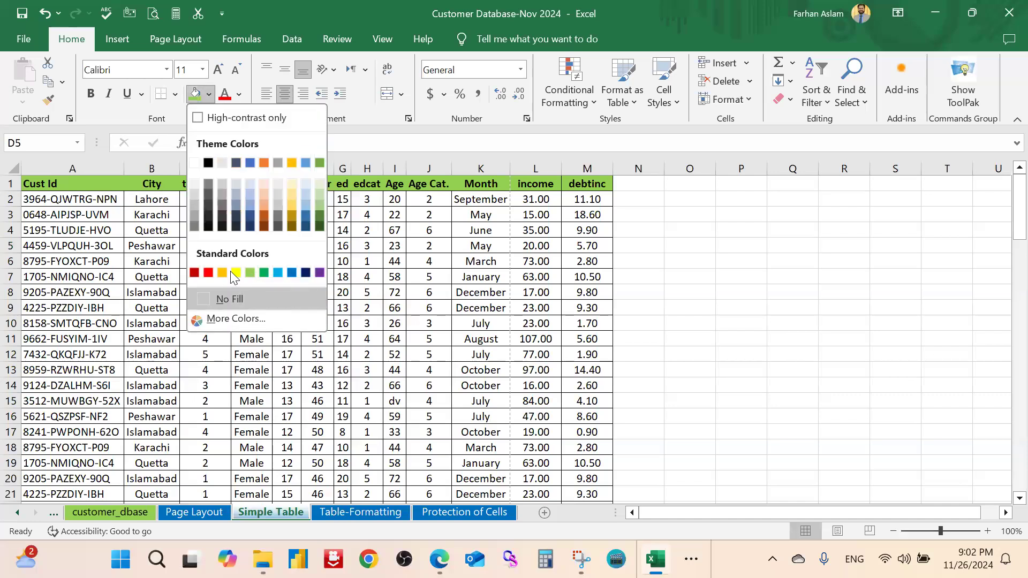
{"action": "left_click", "coordinate": [236, 274]}
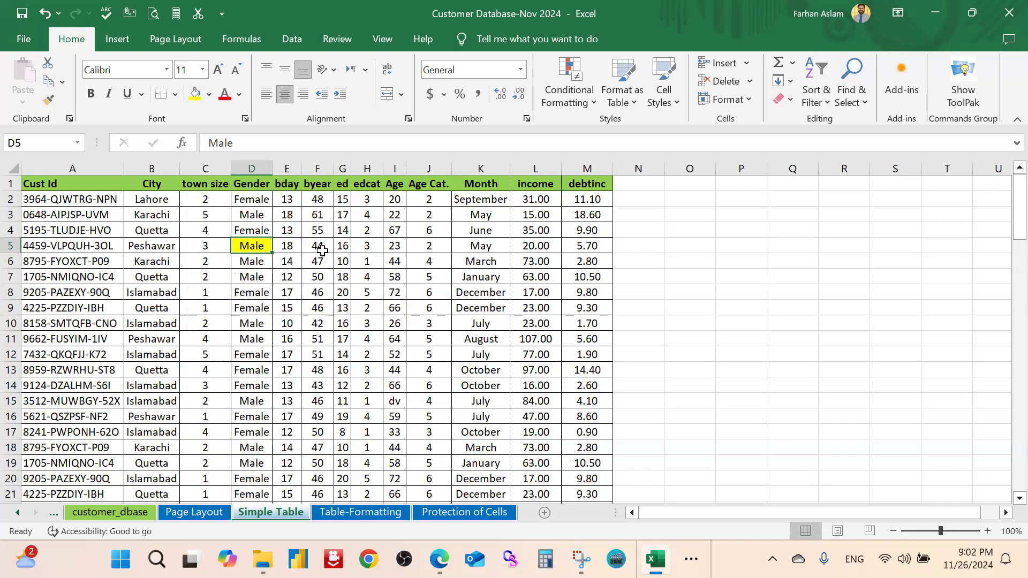
{"action": "left_click", "coordinate": [629, 102]}
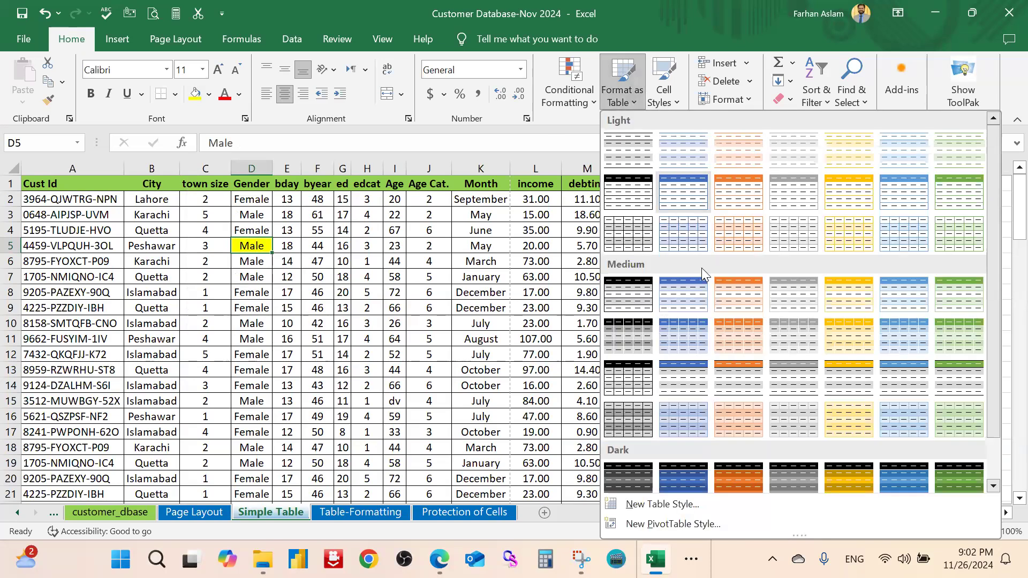
Format $A$1:$M$101 as a Blue, Table Style Medium 2 table with headers, creating Table4
{"action": "left_click", "coordinate": [693, 300]}
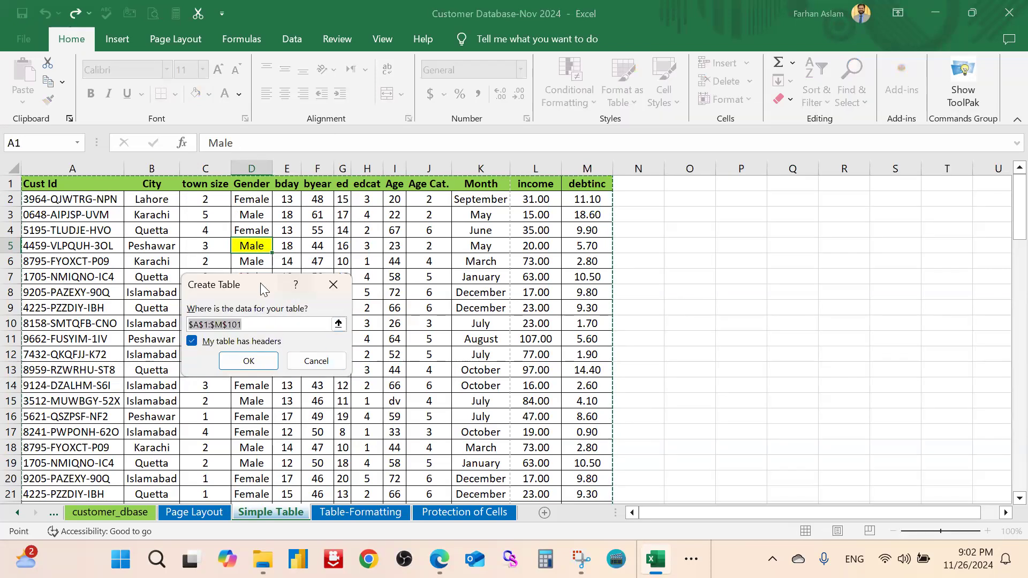
{"action": "left_click_drag", "start_coordinate": [271, 282], "coordinate": [720, 240]}
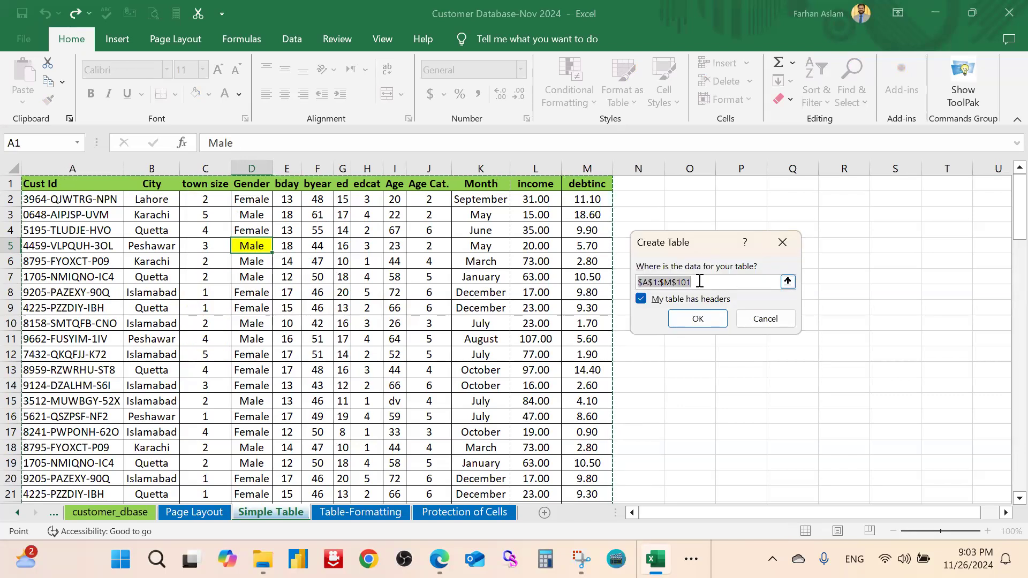
{"action": "scroll", "coordinate": [530, 310], "scroll_direction": "down", "scroll_amount": 10}
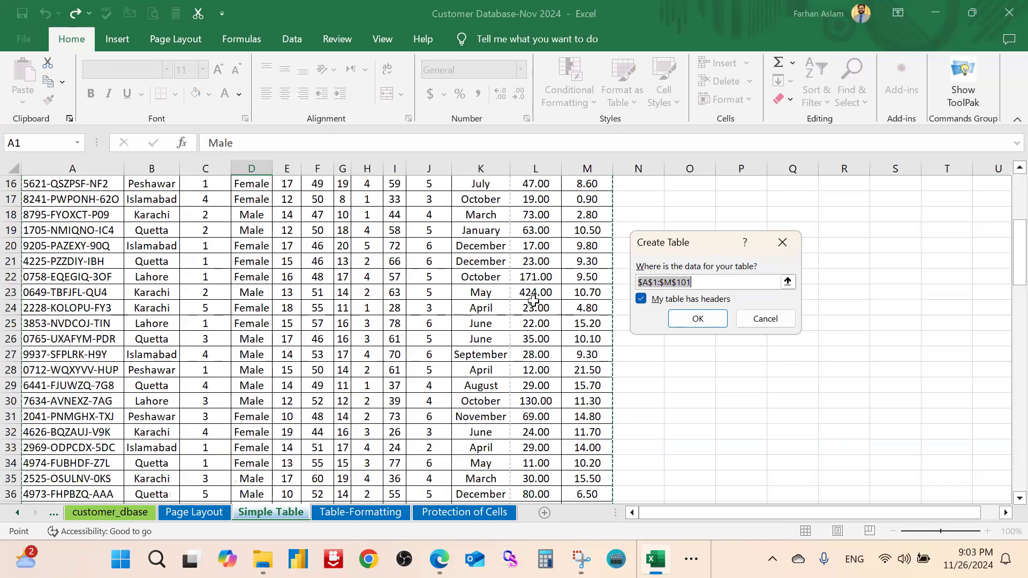
{"action": "scroll", "coordinate": [527, 321], "scroll_direction": "down", "scroll_amount": 20}
{"action": "scroll", "coordinate": [527, 321], "scroll_direction": "up", "scroll_amount": 3}
{"action": "scroll", "coordinate": [528, 322], "scroll_direction": "up", "scroll_amount": 1}
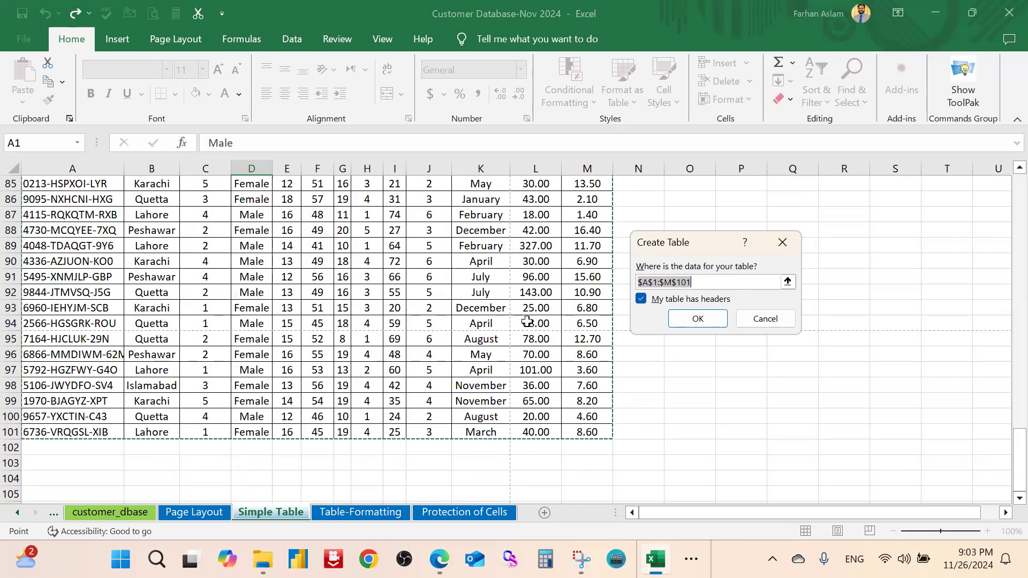
{"action": "scroll", "coordinate": [527, 321], "scroll_direction": "up", "scroll_amount": 20}
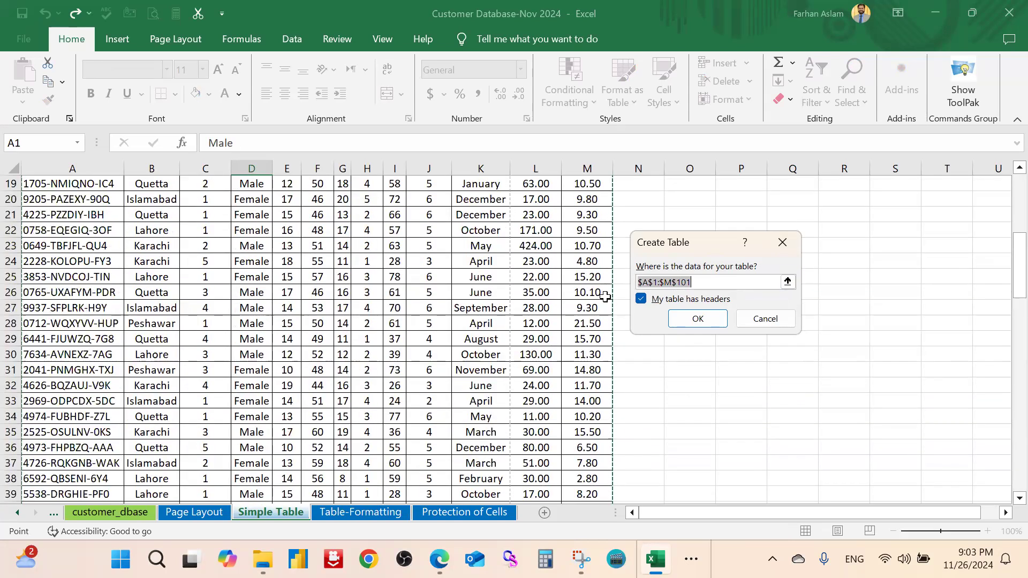
{"action": "scroll", "coordinate": [605, 296], "scroll_direction": "up", "scroll_amount": 6}
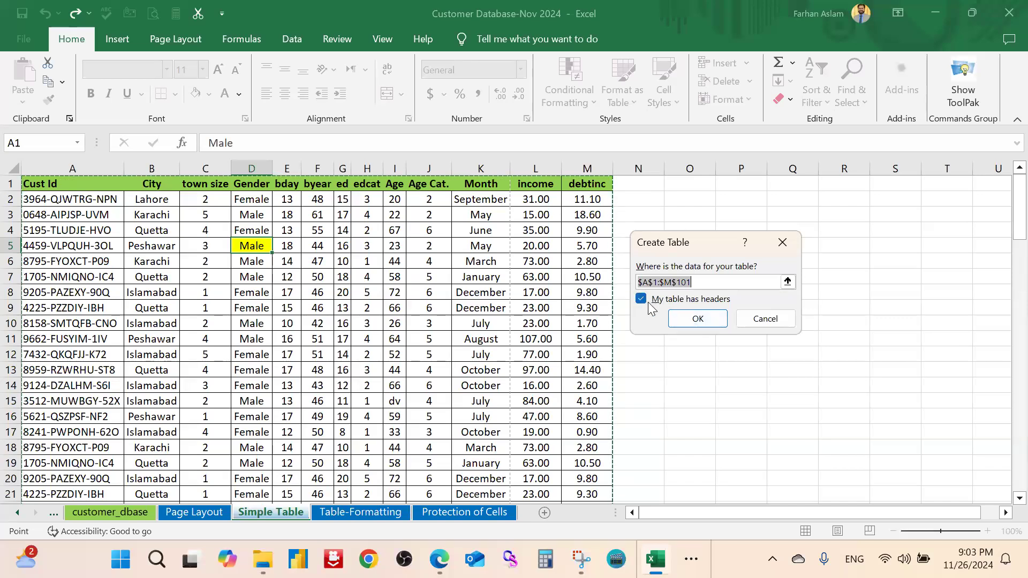
{"action": "left_click", "coordinate": [697, 319]}
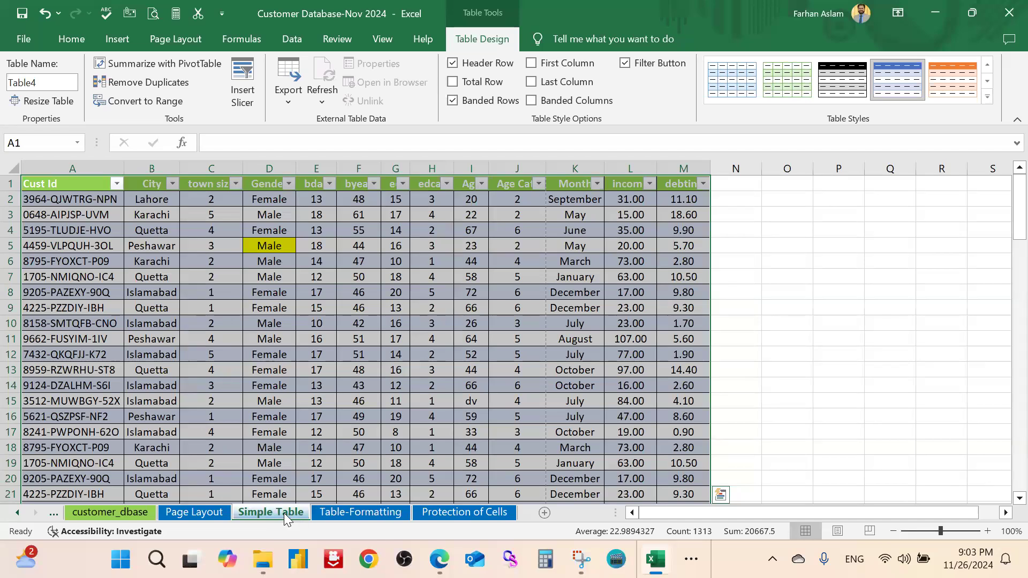
Set header row 1 to No Fill, removing its green colour
{"action": "left_click", "coordinate": [832, 290]}
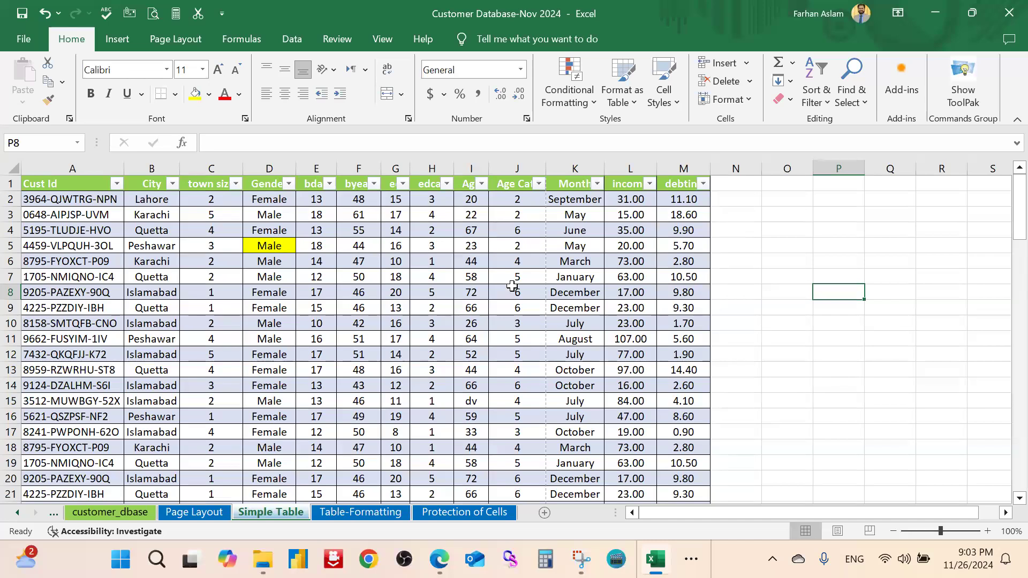
{"action": "left_click", "coordinate": [11, 183]}
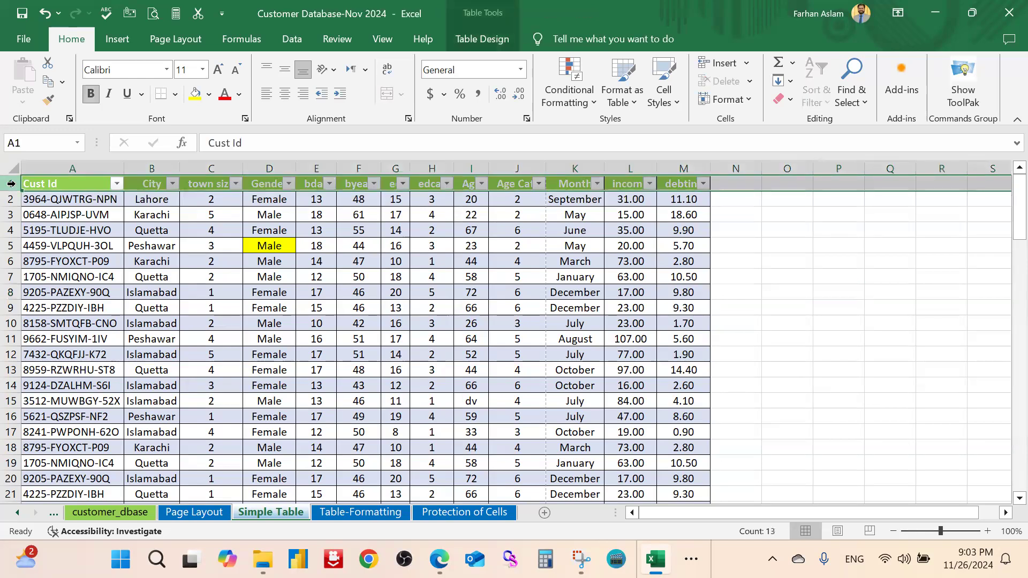
{"action": "left_click", "coordinate": [208, 95]}
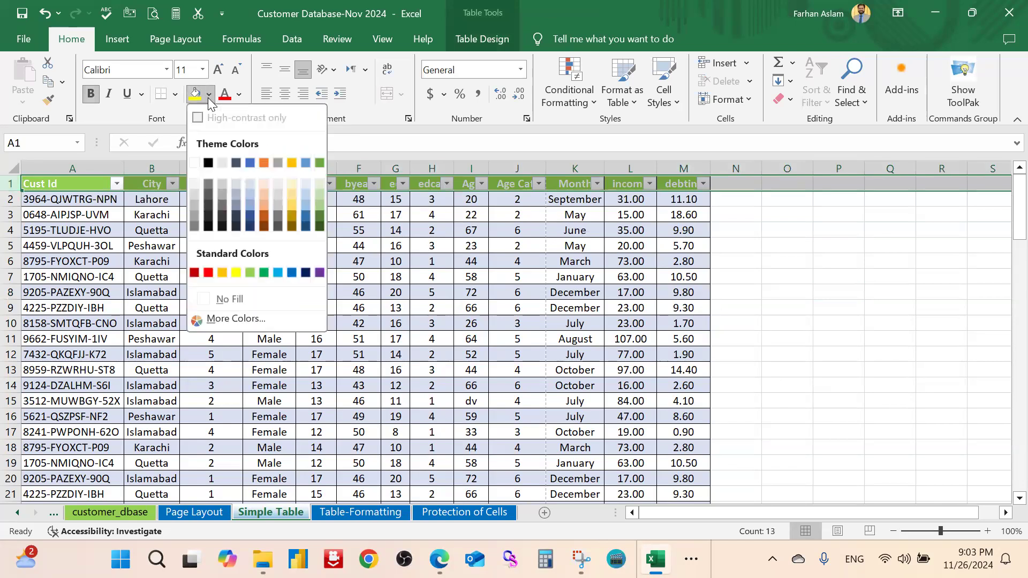
{"action": "left_click", "coordinate": [238, 299]}
Open and dismiss the table style gallery, then check cells G5, J4, B5 and N2
{"action": "left_click", "coordinate": [796, 231]}
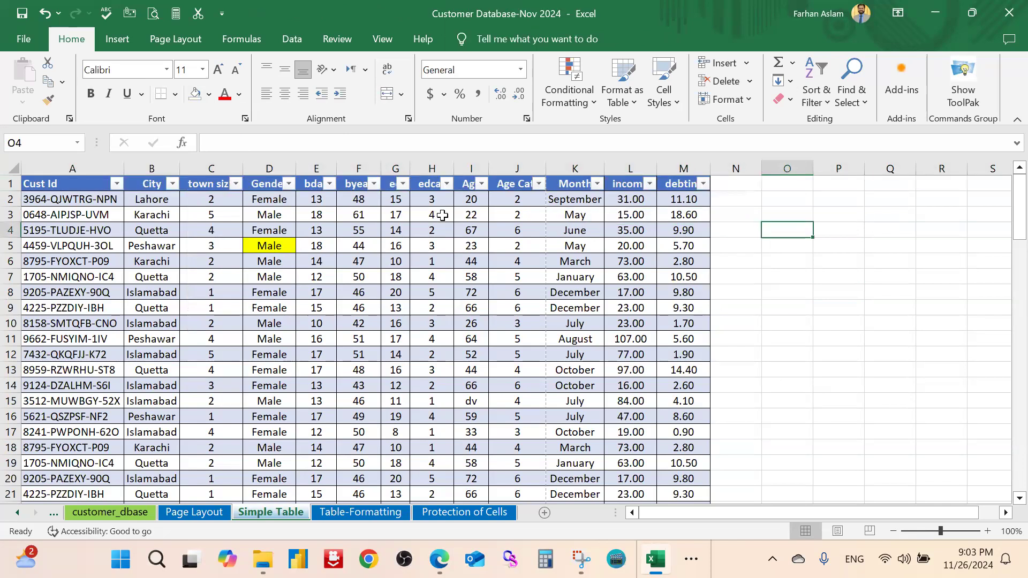
{"action": "left_click", "coordinate": [634, 96]}
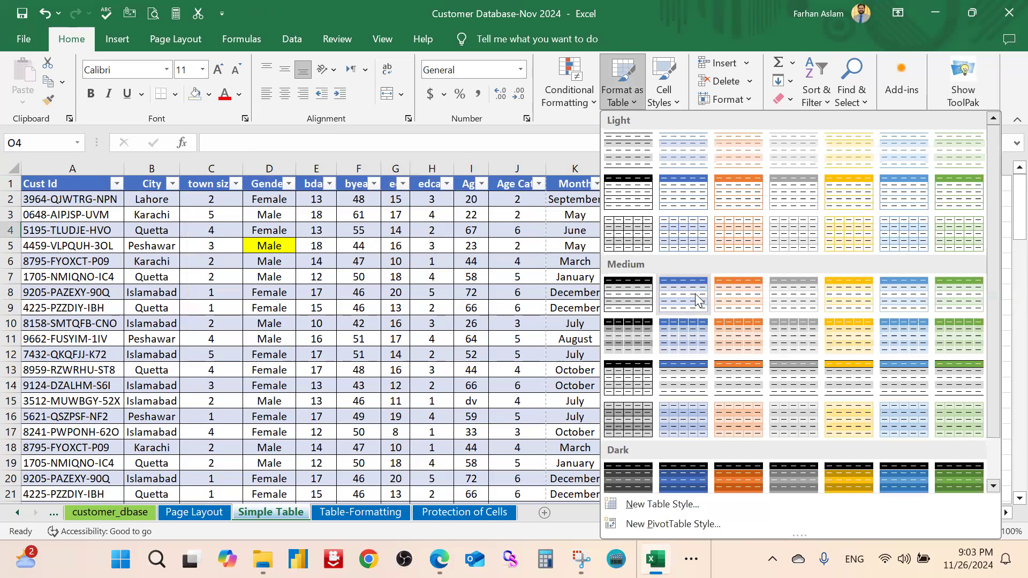
{"action": "key", "text": "Escape"}
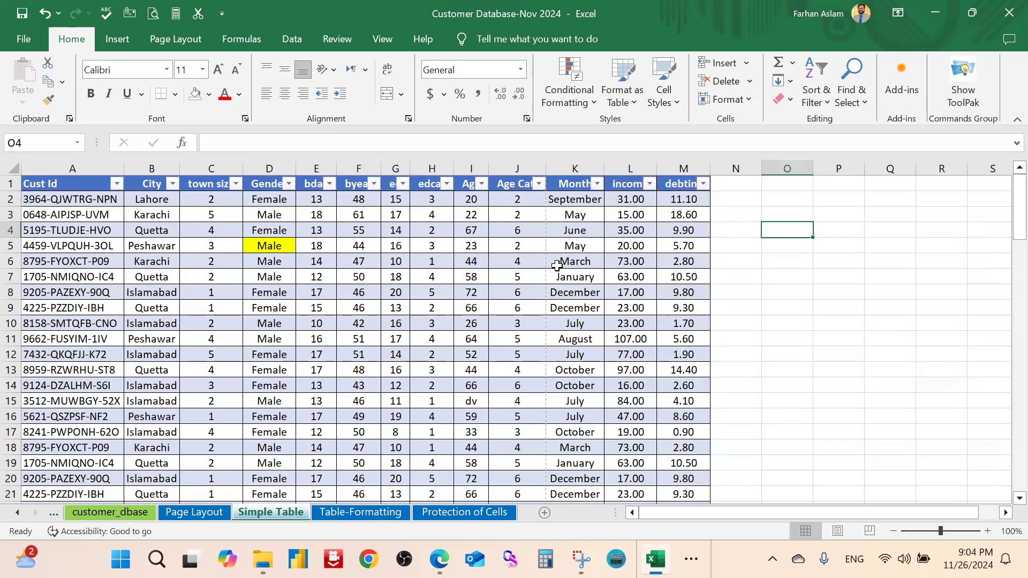
{"action": "left_click", "coordinate": [775, 279]}
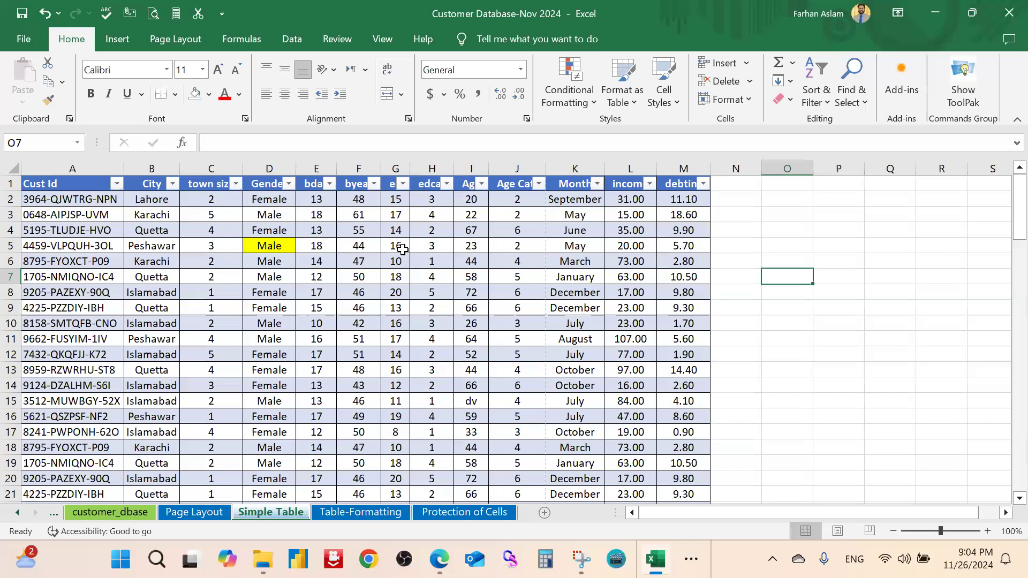
{"action": "left_click", "coordinate": [402, 244]}
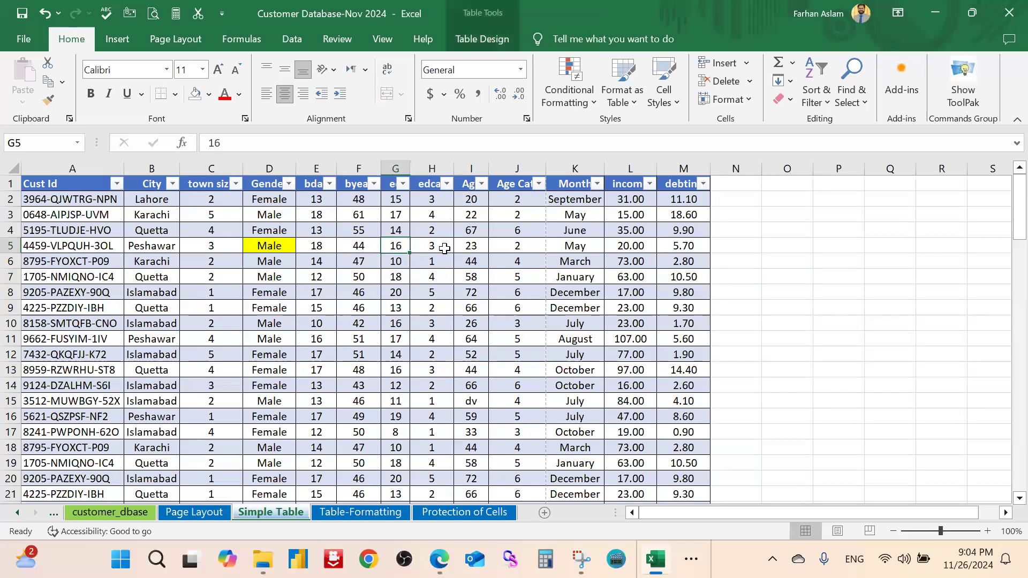
{"action": "left_click", "coordinate": [532, 227]}
{"action": "left_click", "coordinate": [163, 250]}
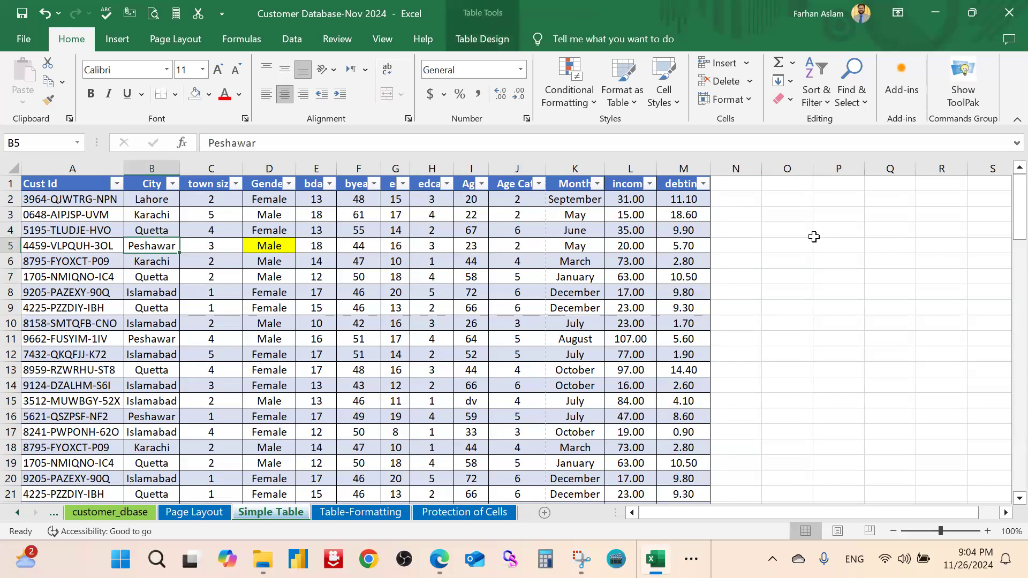
{"action": "left_click", "coordinate": [727, 201]}
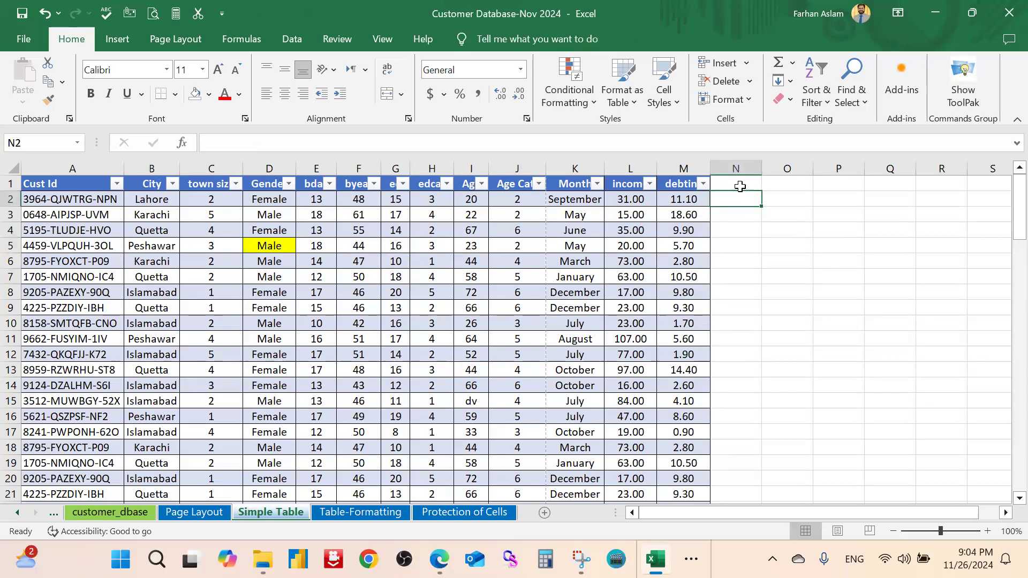
Enter 'ADBD' as a header in cell N1 beside the table
{"action": "key", "text": "Up"}
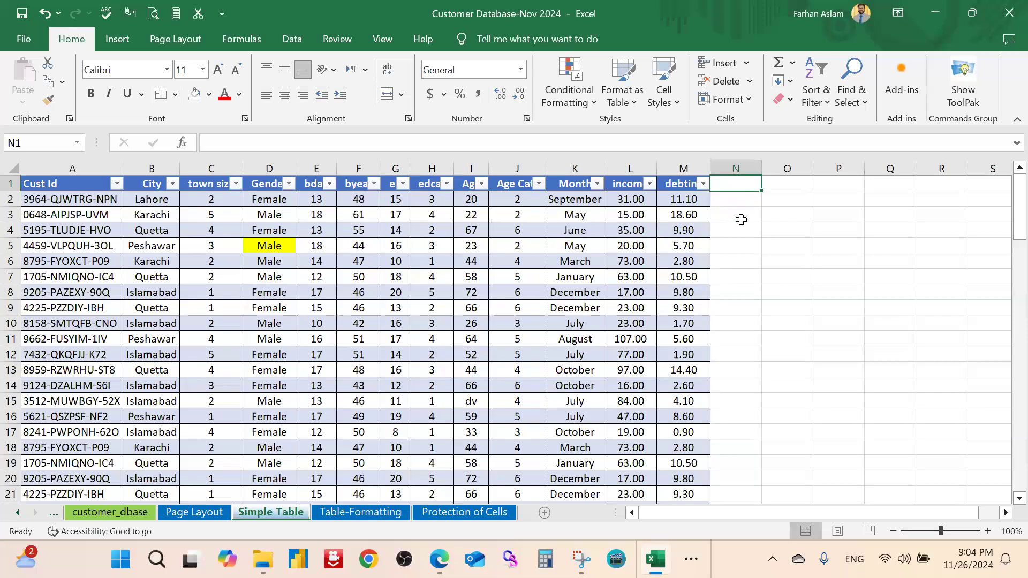
{"action": "type", "text": "ADBD"}
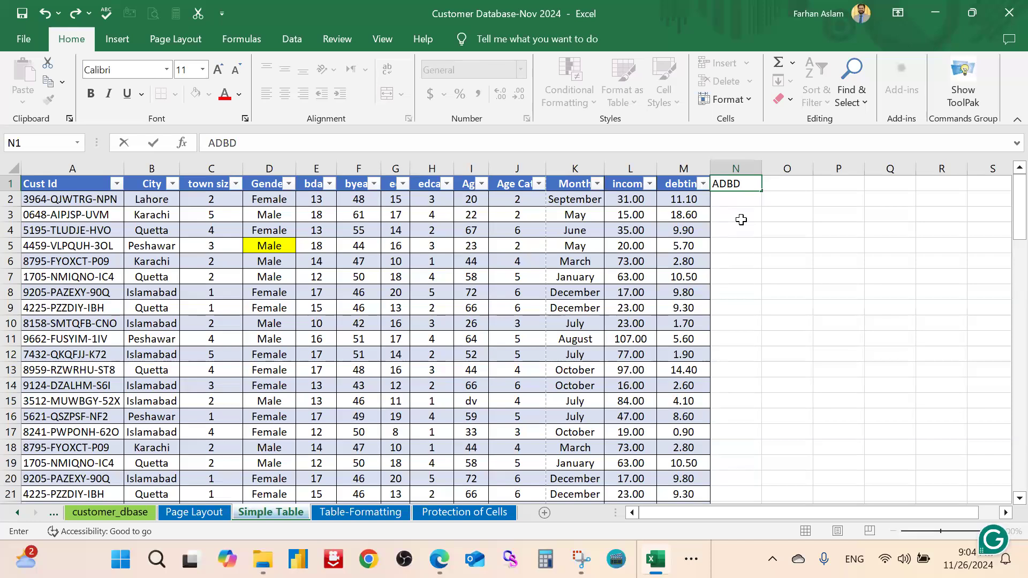
{"action": "key", "text": "Return"}
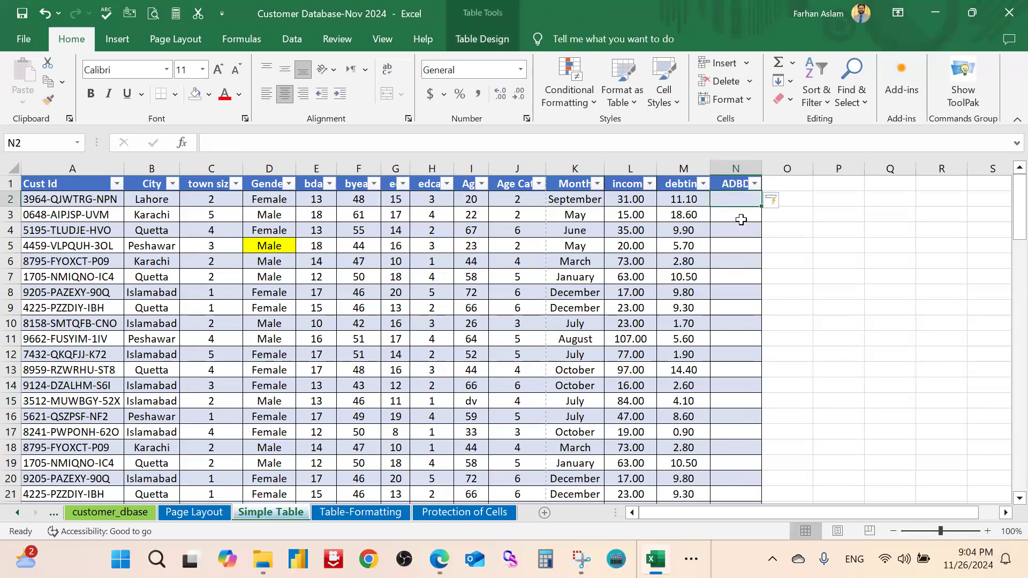
Select cells around and inside the table, ending on a table cell so Table Design appears
{"action": "left_click", "coordinate": [845, 228]}
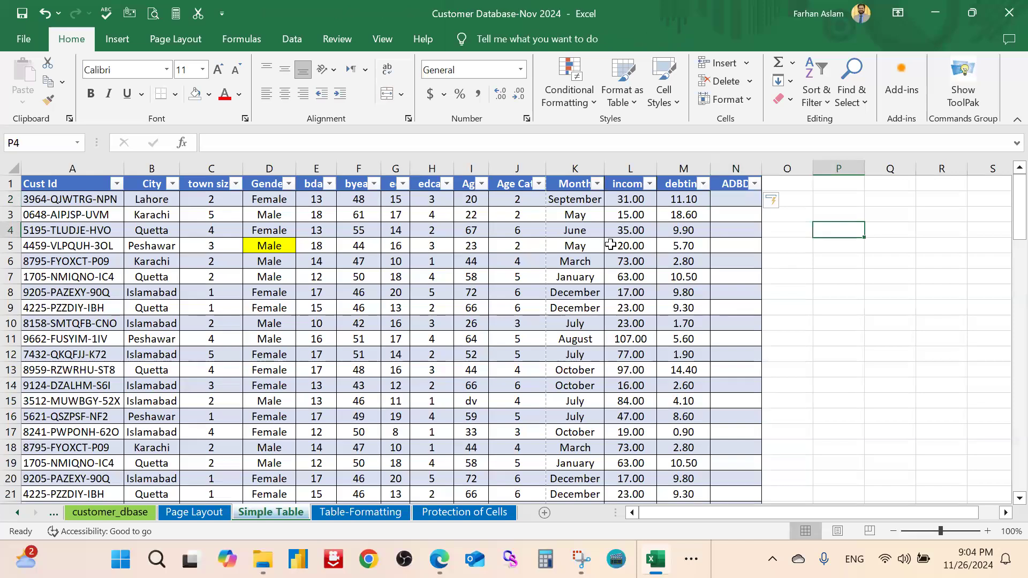
{"action": "left_click", "coordinate": [687, 230]}
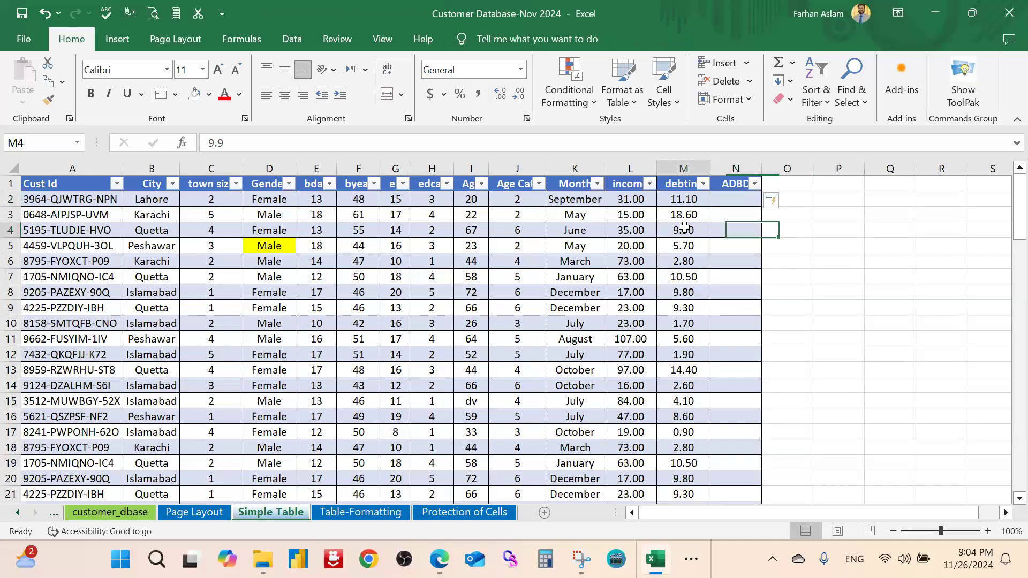
{"action": "left_click", "coordinate": [808, 219]}
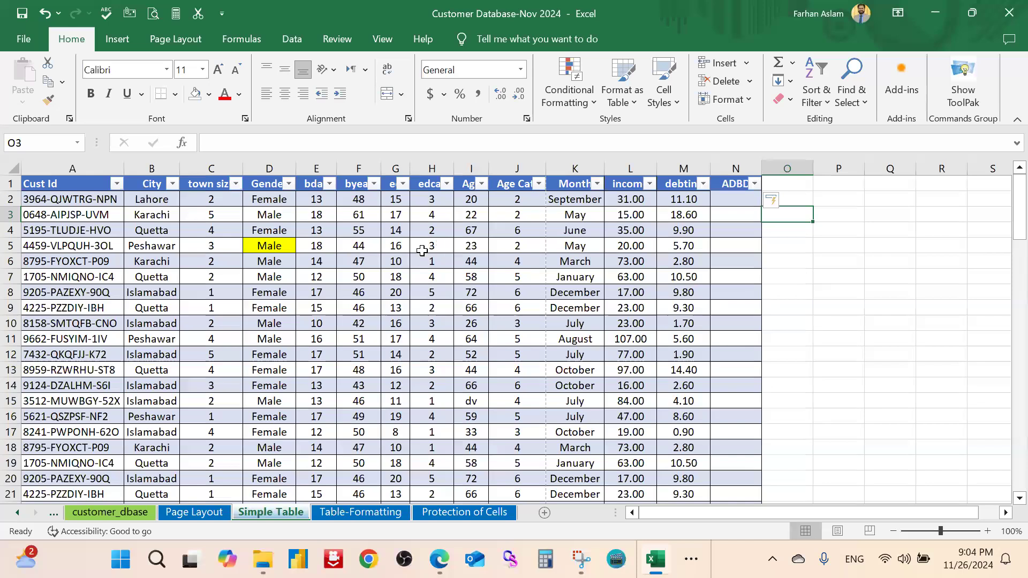
{"action": "left_click", "coordinate": [439, 247]}
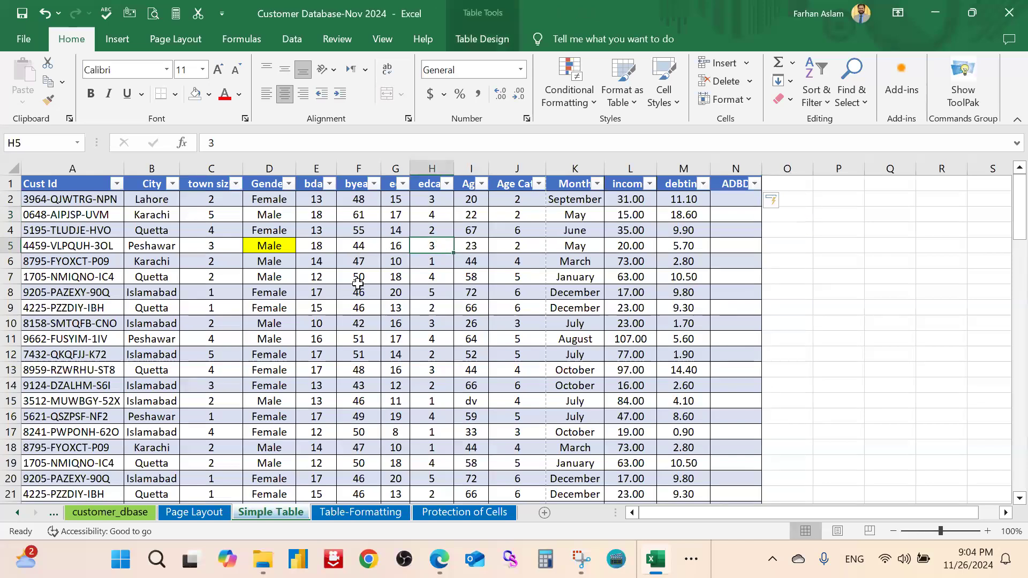
{"action": "left_click", "coordinate": [827, 279]}
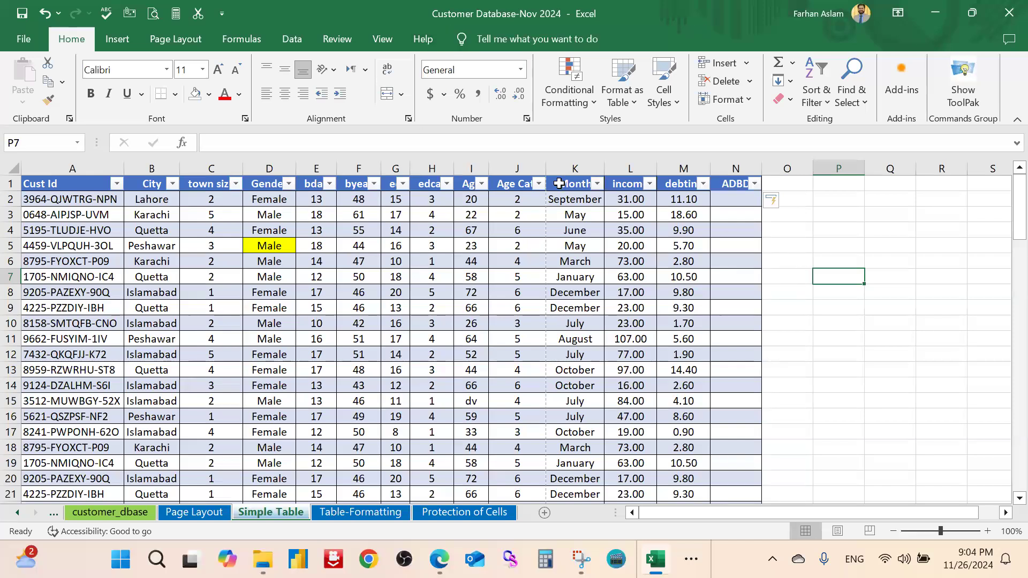
{"action": "left_click", "coordinate": [797, 261]}
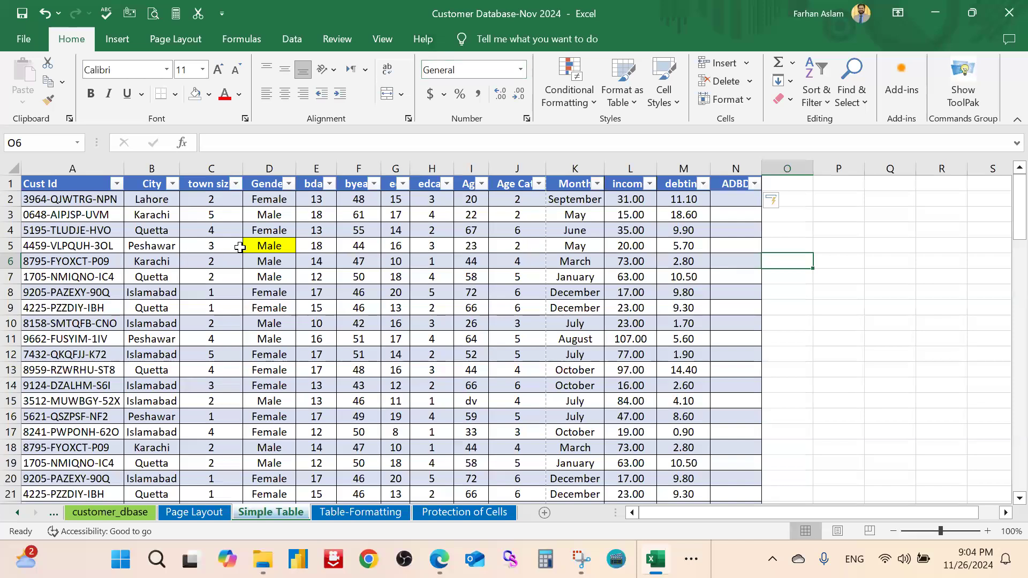
{"action": "left_click", "coordinate": [211, 246]}
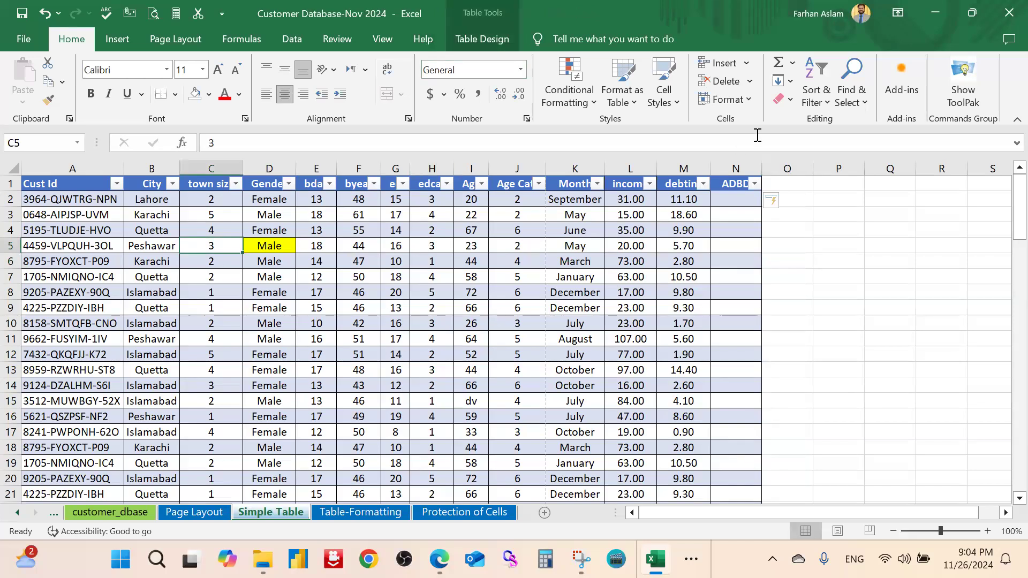
{"action": "left_click", "coordinate": [494, 39]}
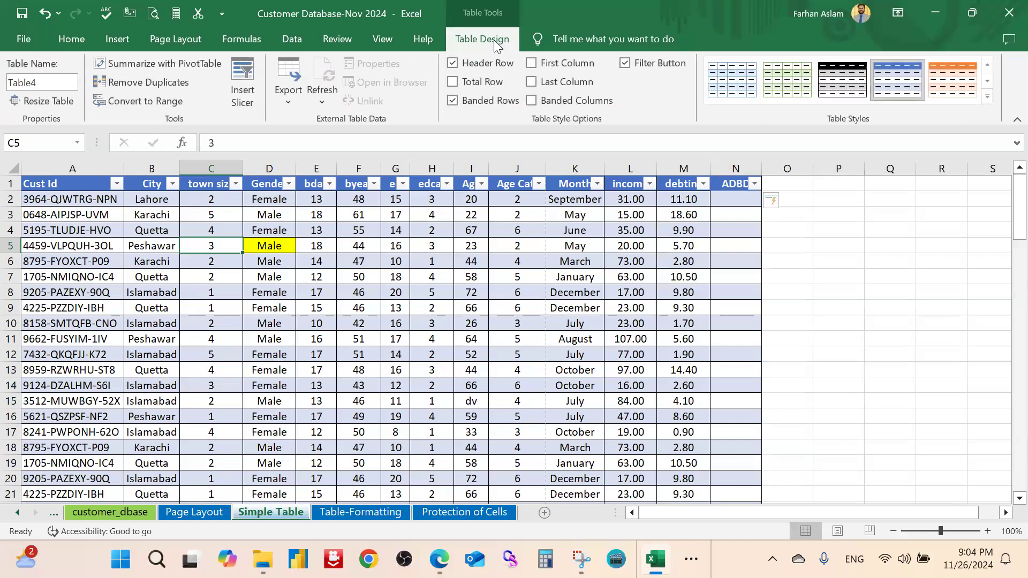
{"action": "left_click", "coordinate": [988, 97]}
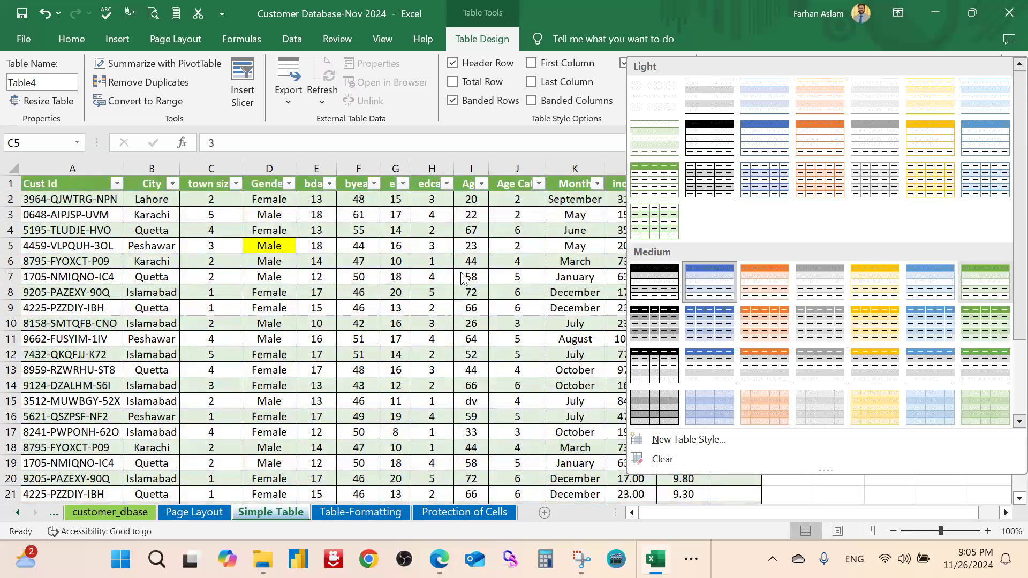
{"action": "left_click", "coordinate": [447, 252]}
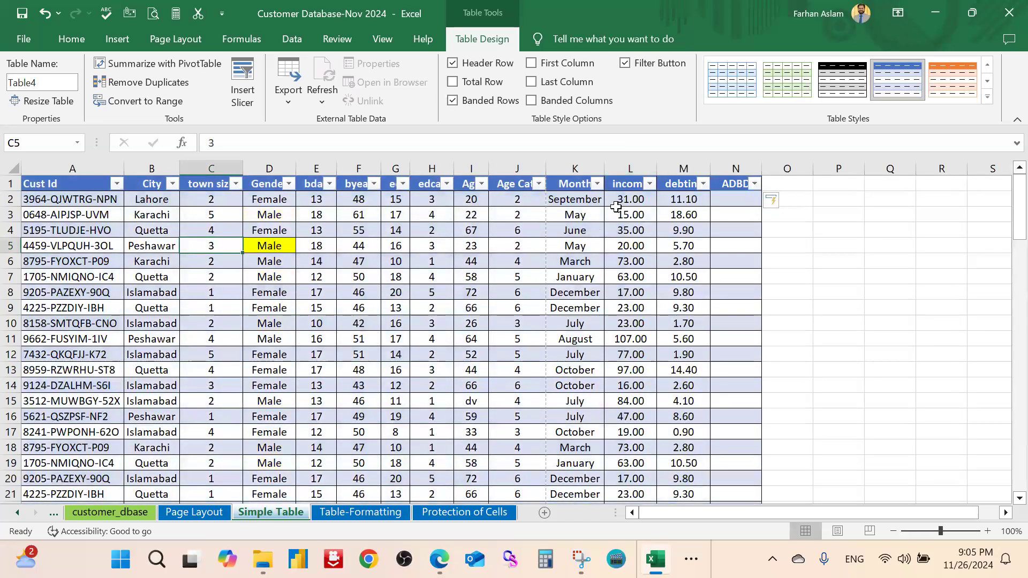
{"action": "left_click", "coordinate": [821, 243]}
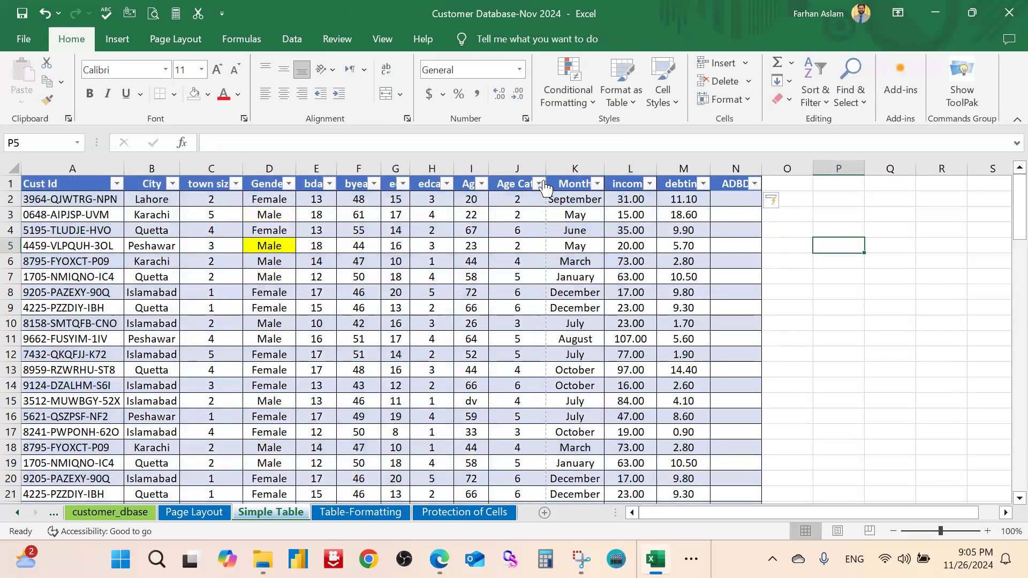
{"action": "left_click", "coordinate": [597, 184]}
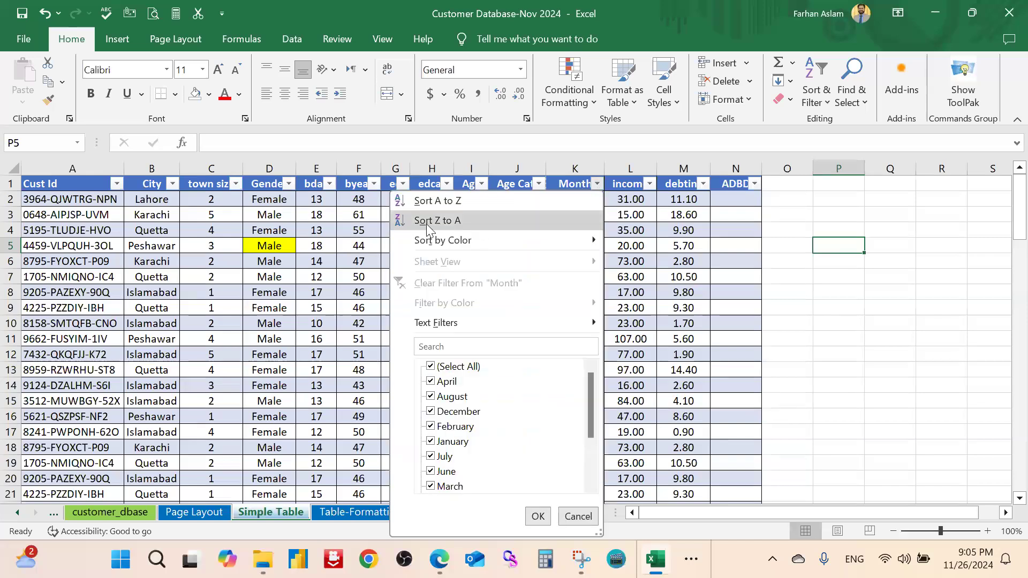
{"action": "left_click", "coordinate": [538, 516]}
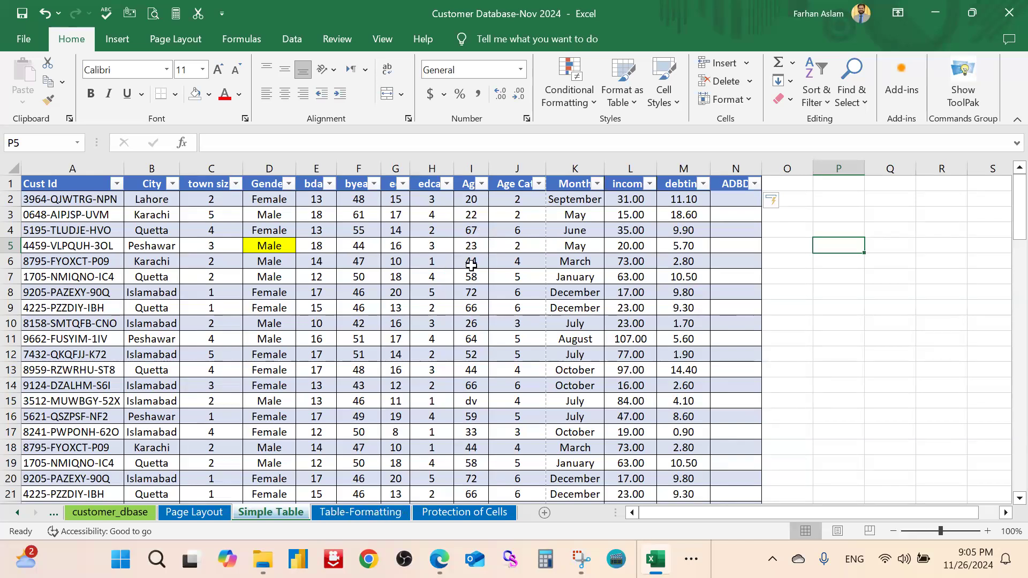
In Table Design, turn off Filter Button and Header Row, then restore Header Row
{"action": "left_click", "coordinate": [514, 230]}
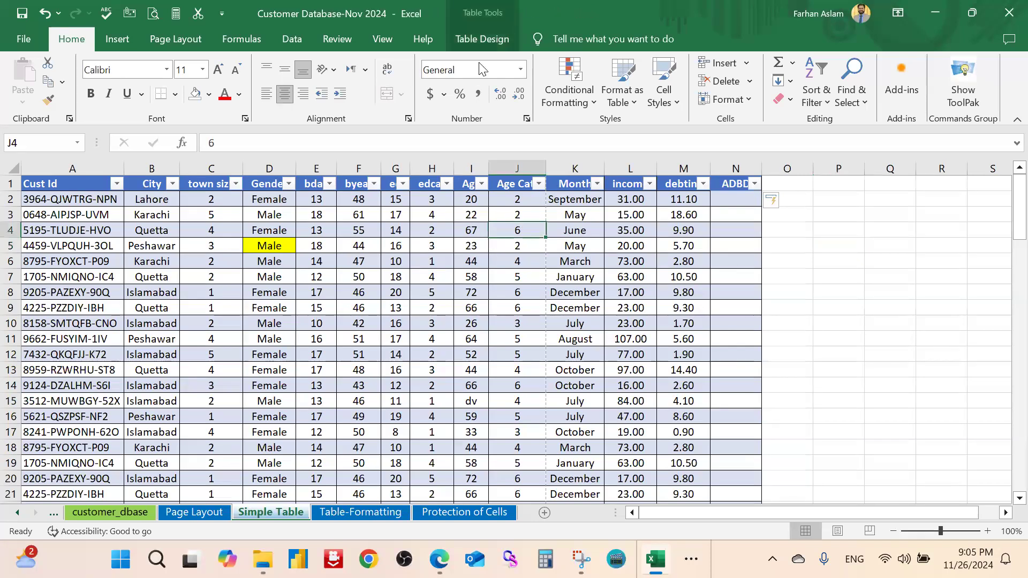
{"action": "left_click", "coordinate": [497, 38]}
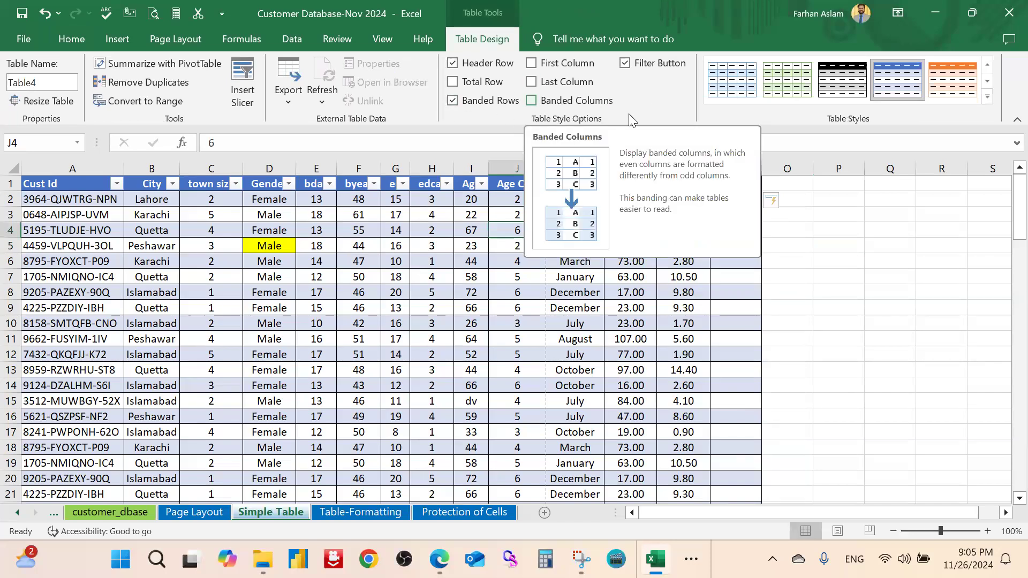
{"action": "left_click", "coordinate": [626, 64]}
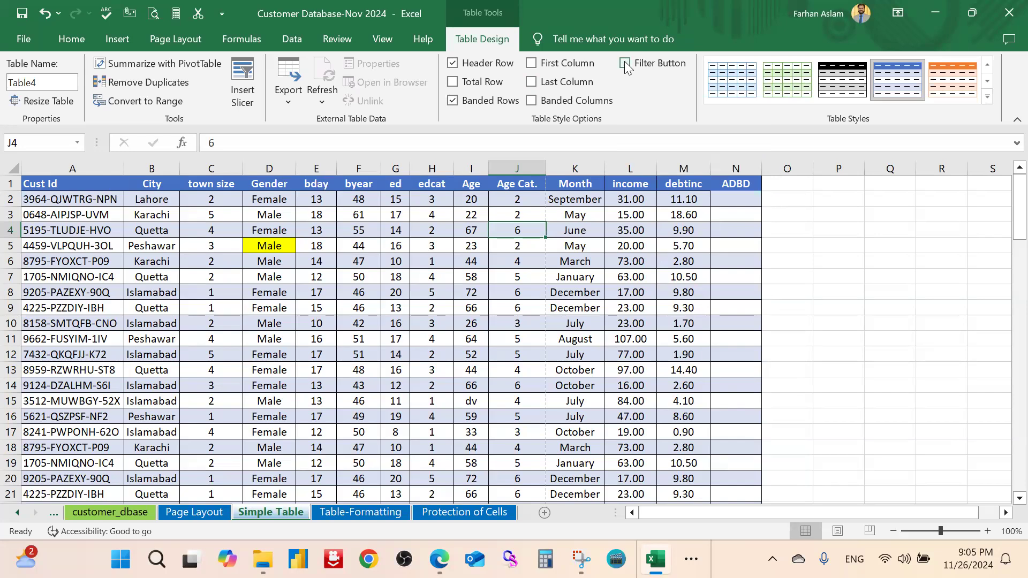
{"action": "left_click", "coordinate": [453, 64]}
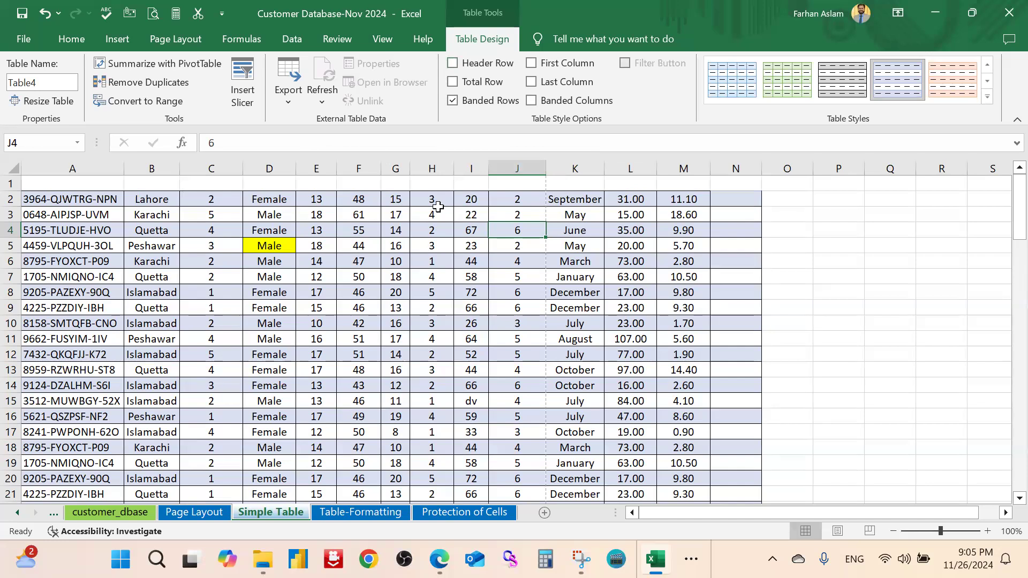
{"action": "left_click", "coordinate": [453, 63]}
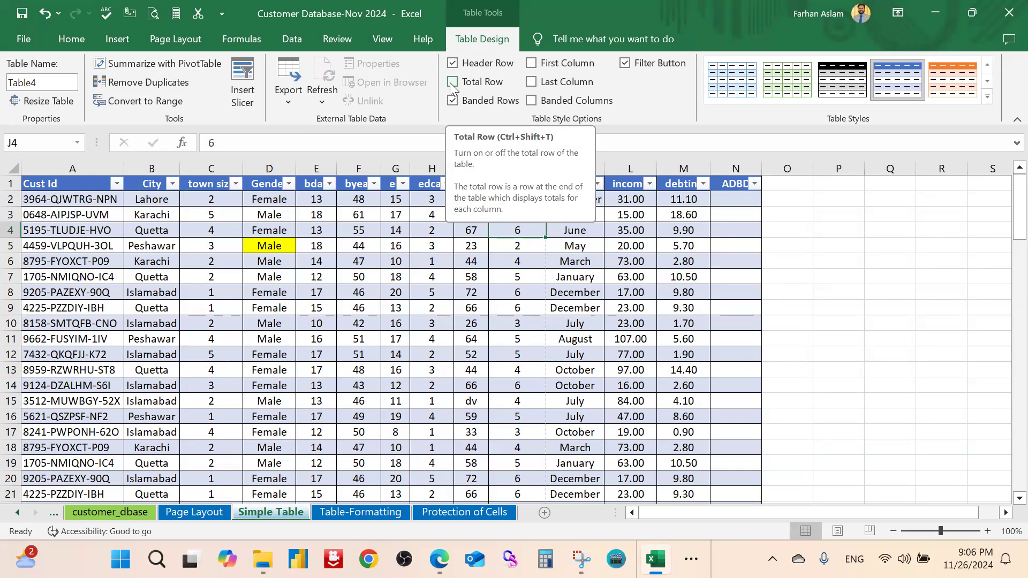
Turn on Table4's Total row at row 102 and select its debtinc total cell
{"action": "left_click", "coordinate": [453, 82]}
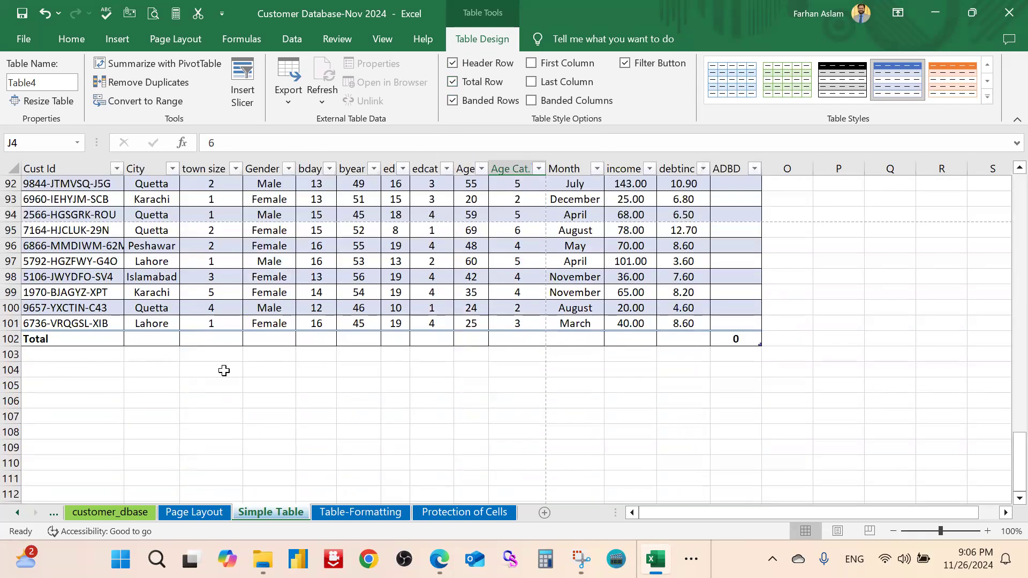
{"action": "left_click", "coordinate": [224, 371]}
{"action": "left_click", "coordinate": [696, 339]}
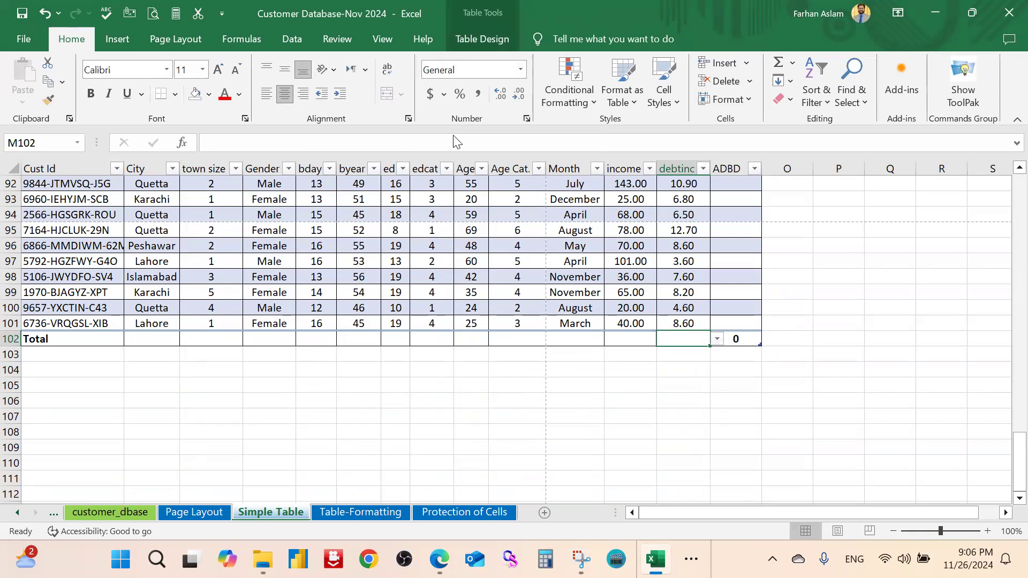
{"action": "left_click", "coordinate": [483, 39]}
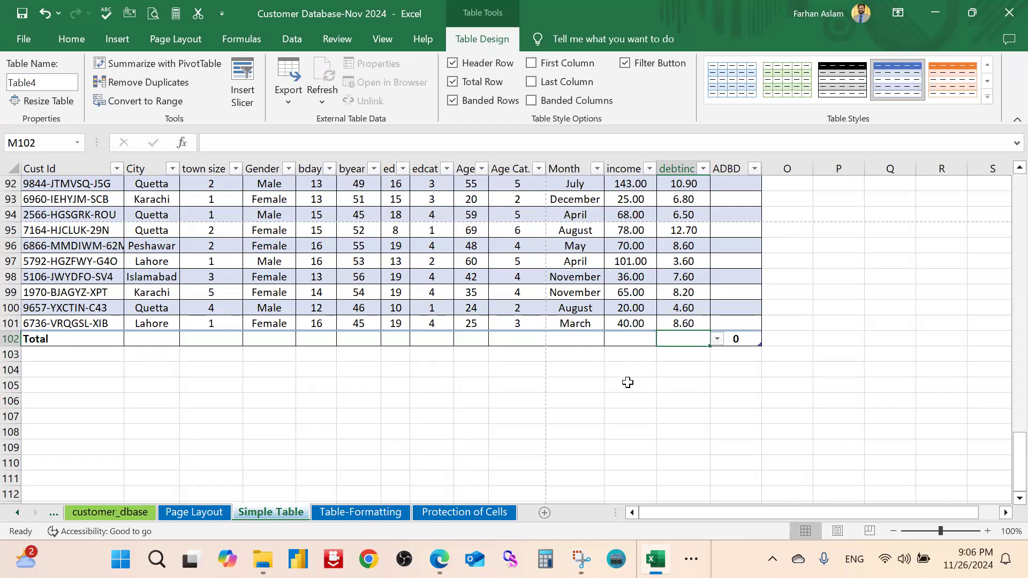
{"action": "left_click", "coordinate": [564, 400]}
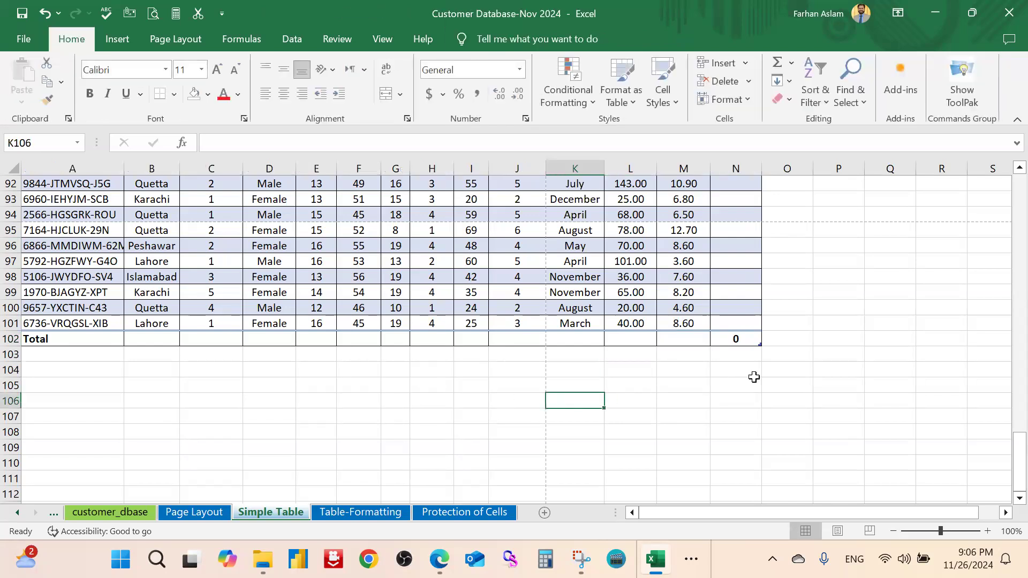
{"action": "left_click", "coordinate": [689, 339]}
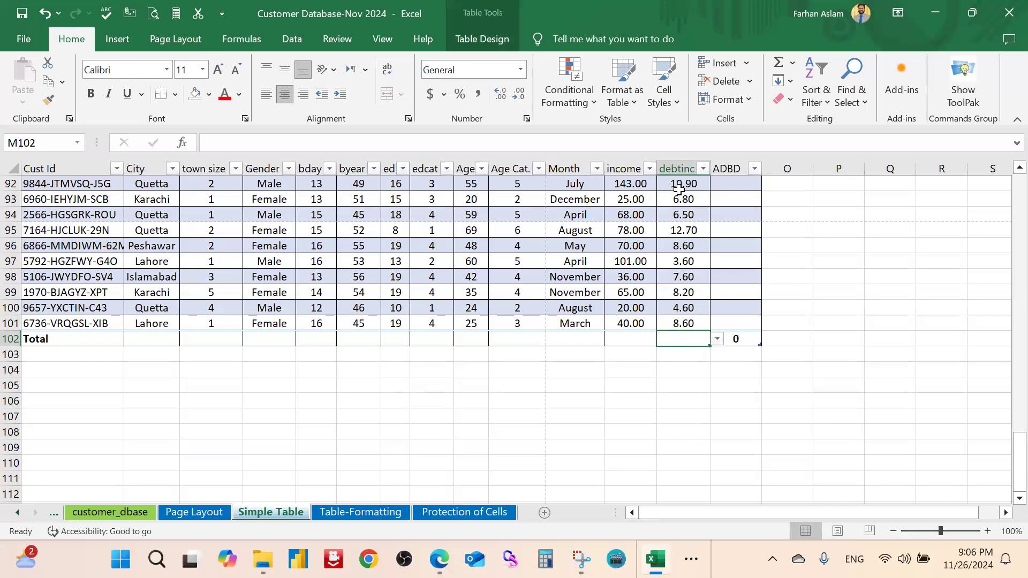
Set the Total row to Average for debtinc and Count for income
{"action": "left_click", "coordinate": [718, 339]}
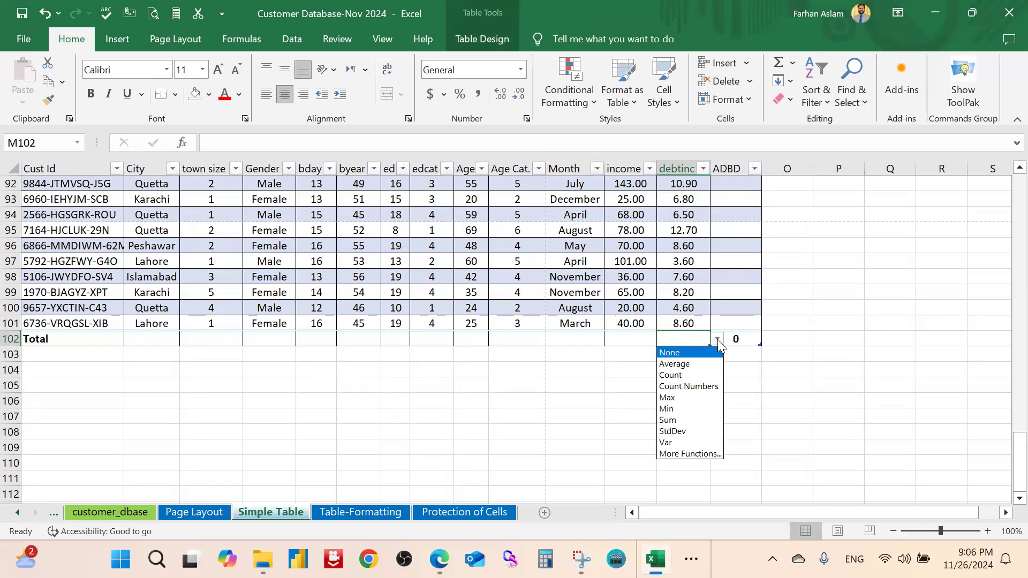
{"action": "left_click", "coordinate": [695, 365]}
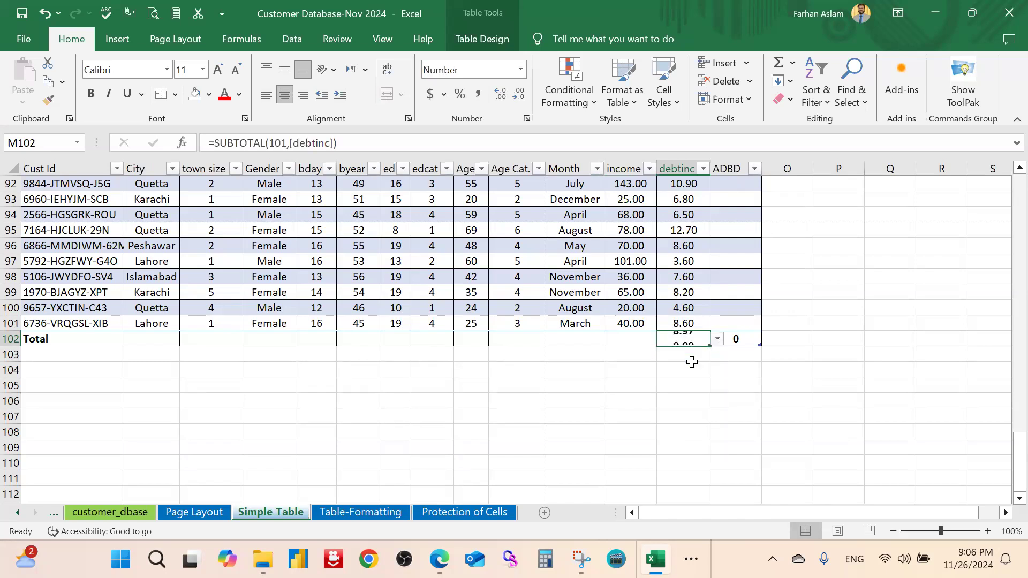
{"action": "left_click", "coordinate": [634, 339]}
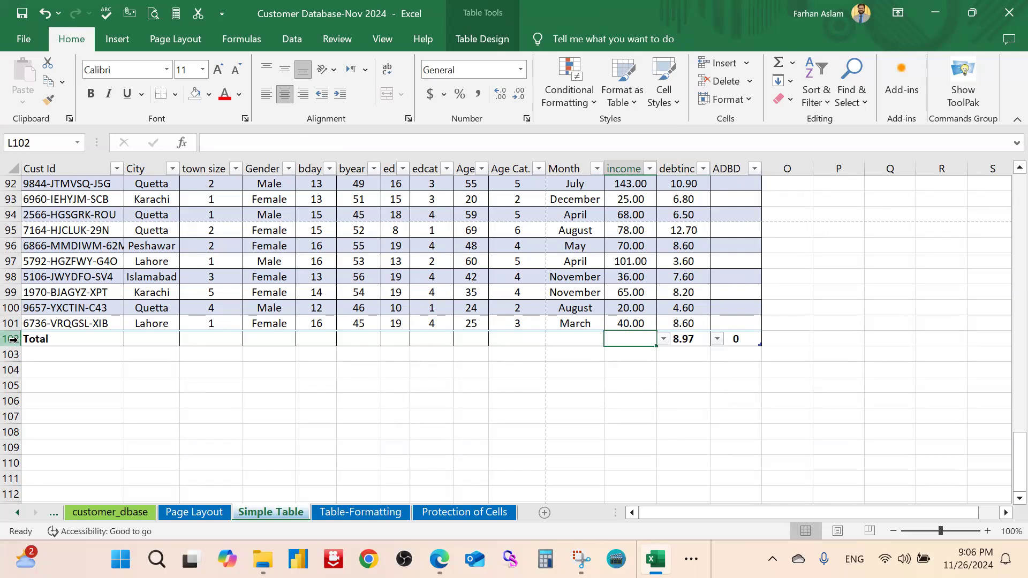
{"action": "left_click", "coordinate": [664, 339]}
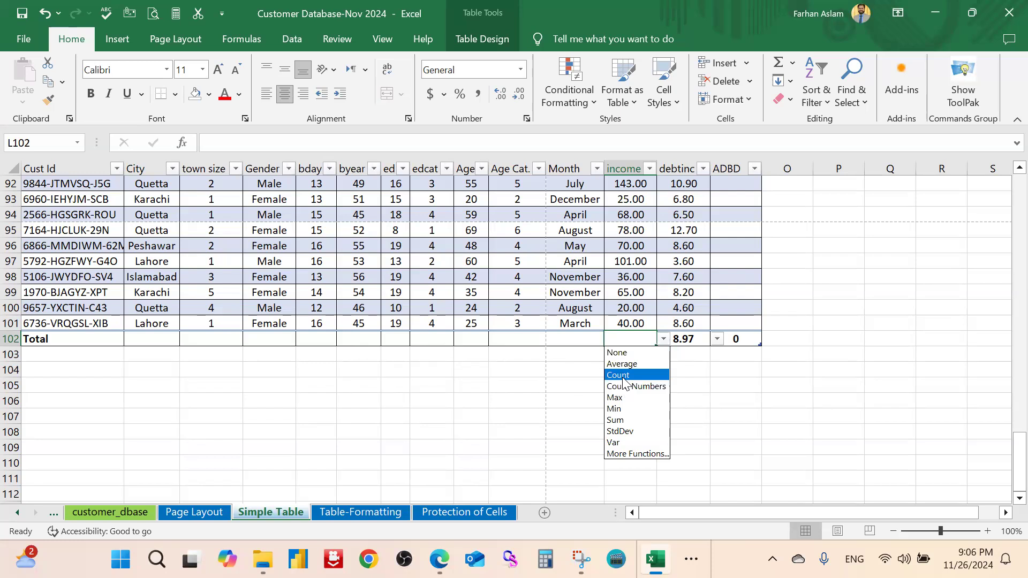
{"action": "key", "text": "Return"}
{"action": "left_click", "coordinate": [594, 379]}
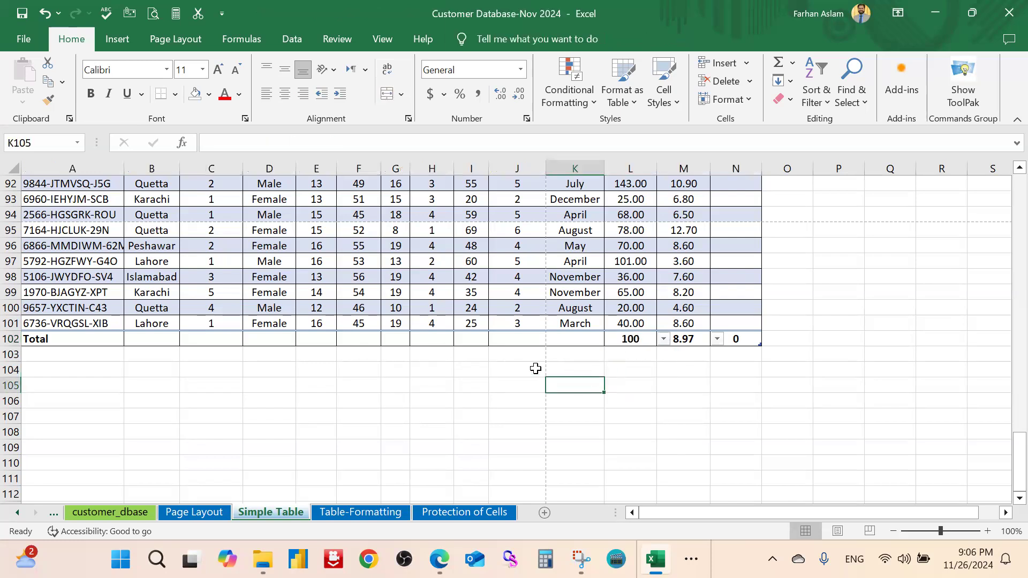
Show the Sum for Age Cat. and the Min for Age in the Total row
{"action": "left_click", "coordinate": [523, 340]}
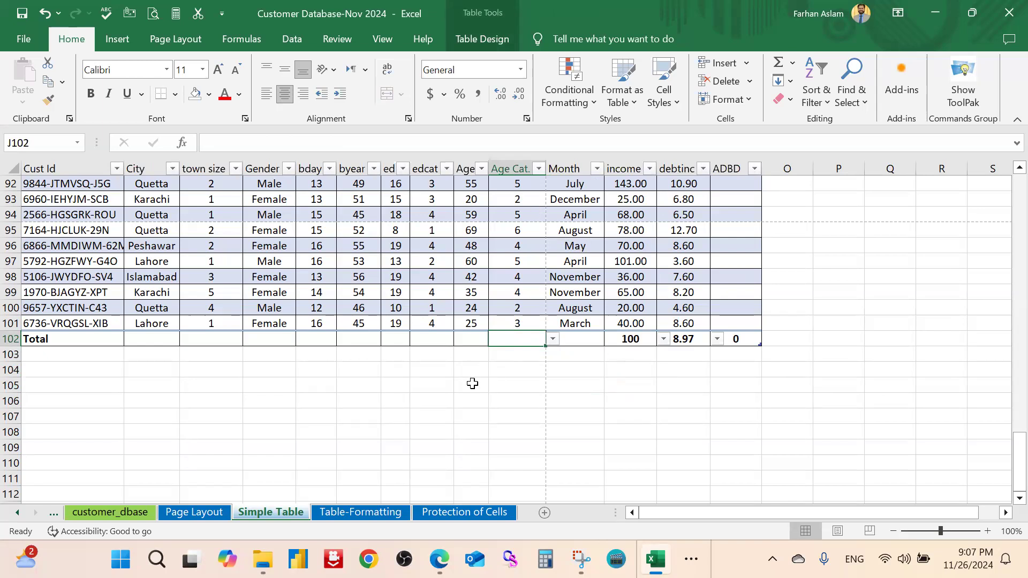
{"action": "left_click", "coordinate": [557, 343]}
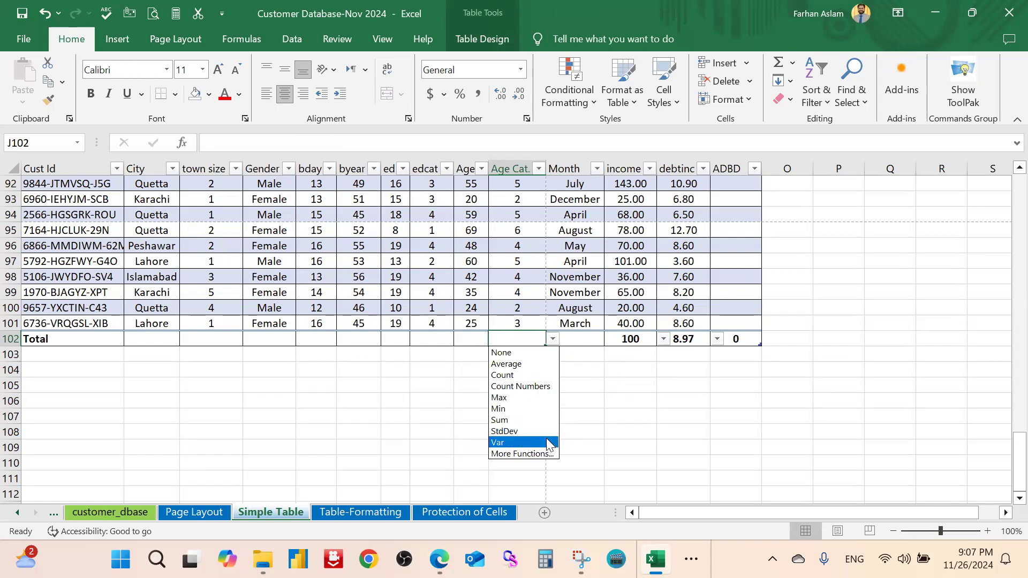
{"action": "left_click", "coordinate": [525, 420]}
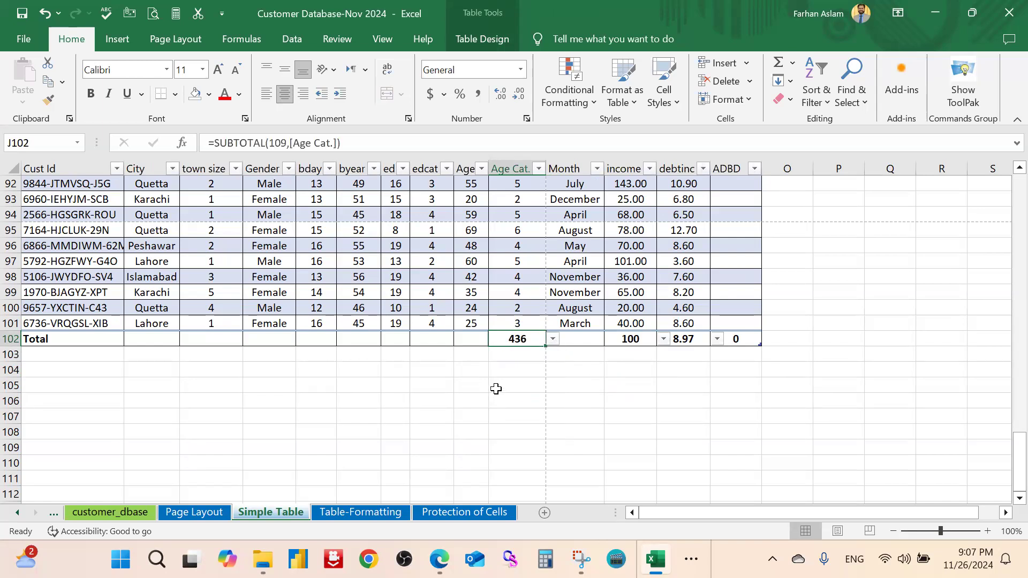
{"action": "left_click", "coordinate": [482, 340]}
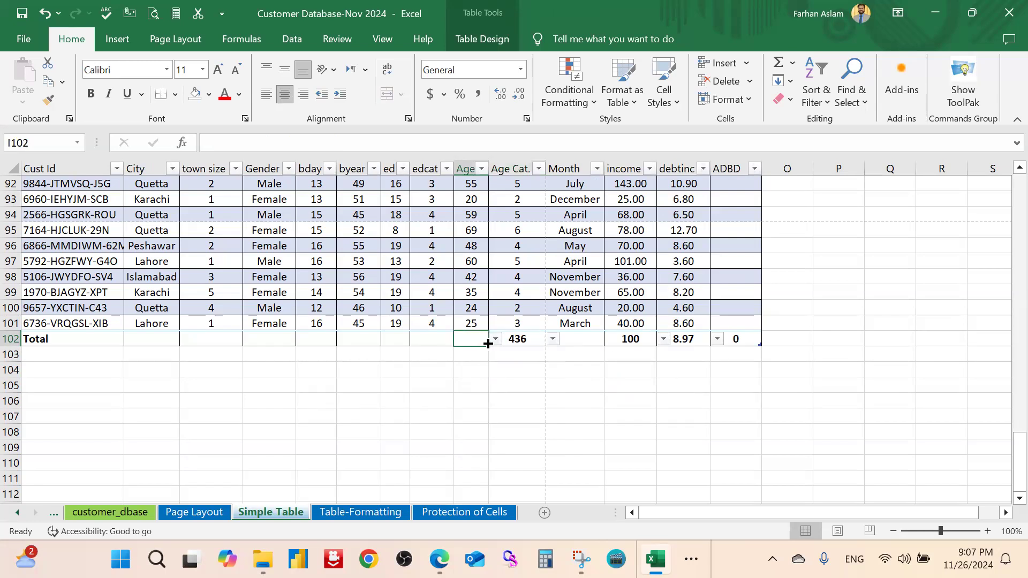
{"action": "left_click", "coordinate": [493, 341]}
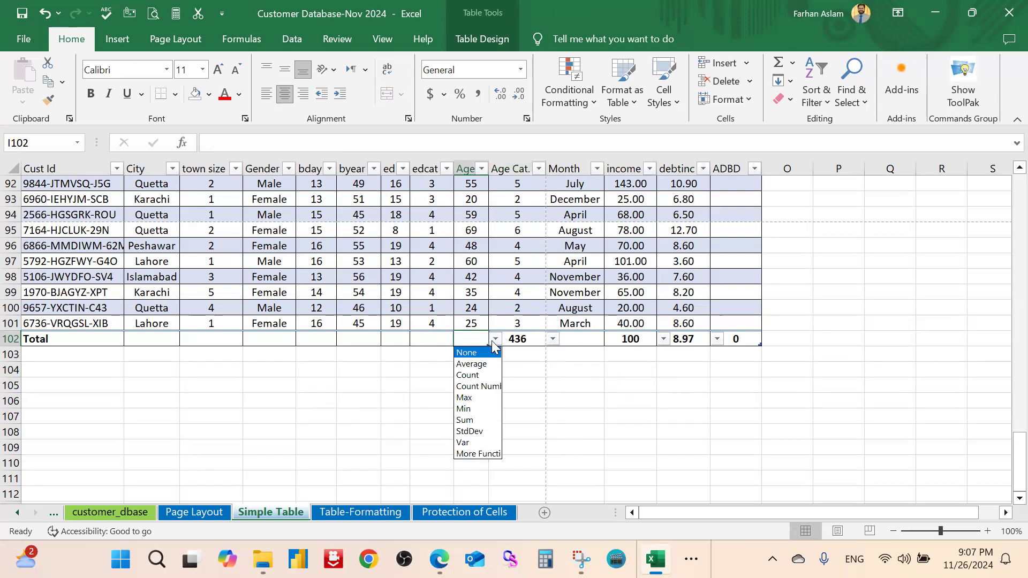
{"action": "left_click", "coordinate": [482, 410]}
{"action": "left_click", "coordinate": [482, 415]}
Set the edcat total to Max and the ed total to Var
{"action": "left_click", "coordinate": [442, 338]}
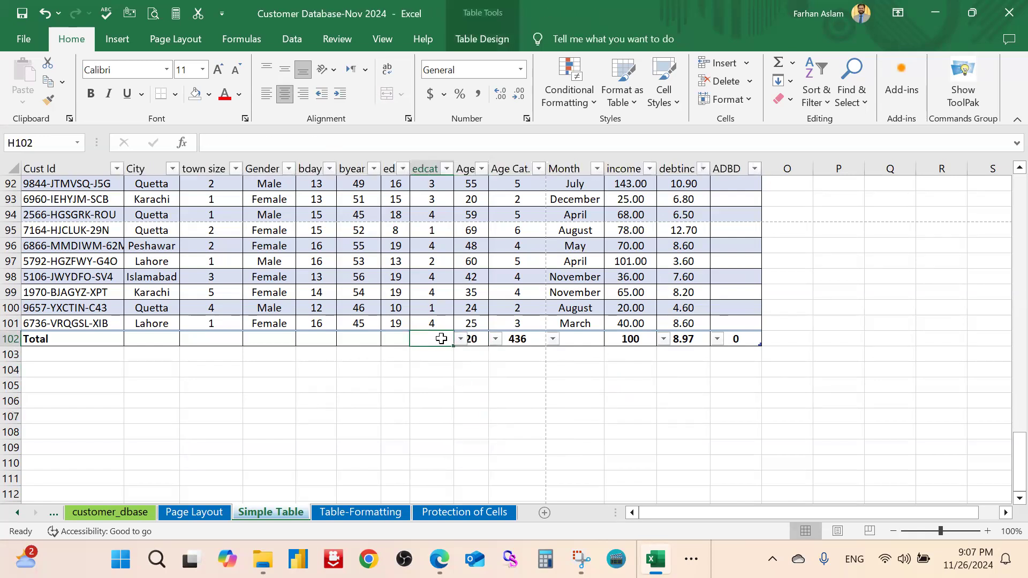
{"action": "left_click", "coordinate": [459, 340]}
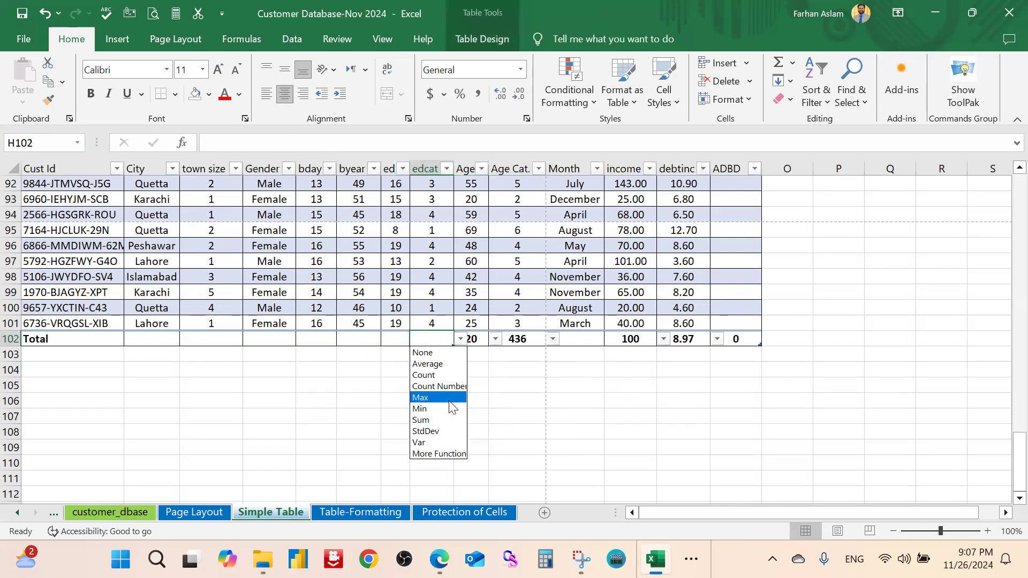
{"action": "left_click", "coordinate": [428, 397]}
{"action": "left_click", "coordinate": [416, 368]}
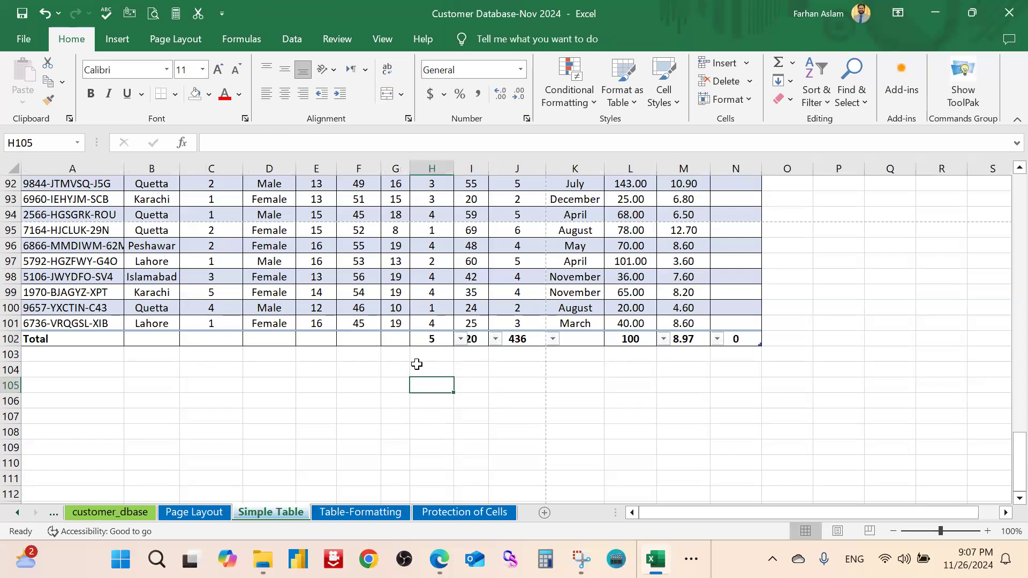
{"action": "left_click", "coordinate": [396, 341]}
{"action": "left_click", "coordinate": [417, 339]}
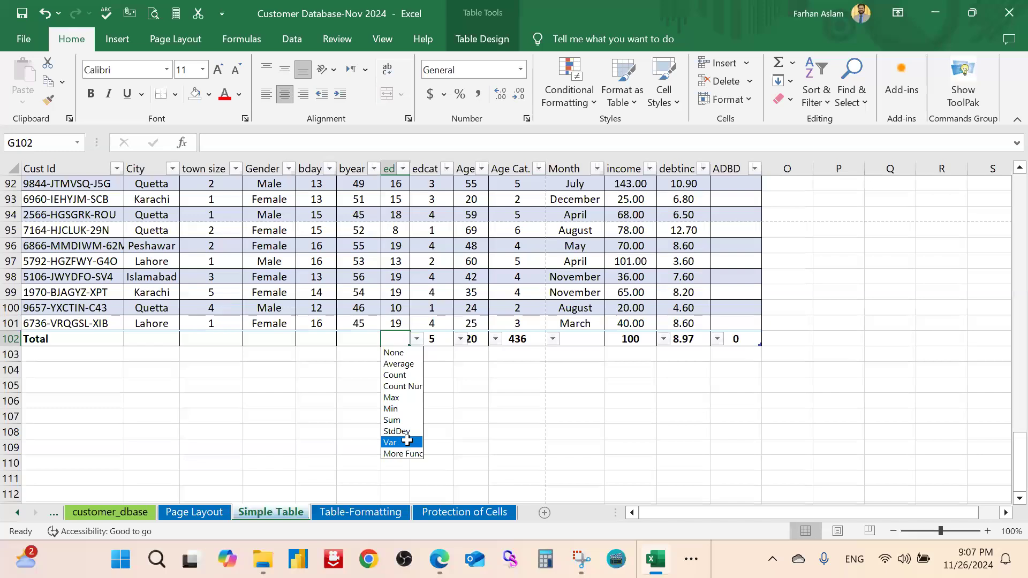
{"action": "left_click", "coordinate": [396, 443]}
{"action": "left_click", "coordinate": [388, 399]}
{"action": "left_click", "coordinate": [285, 338]}
{"action": "left_click", "coordinate": [222, 339]}
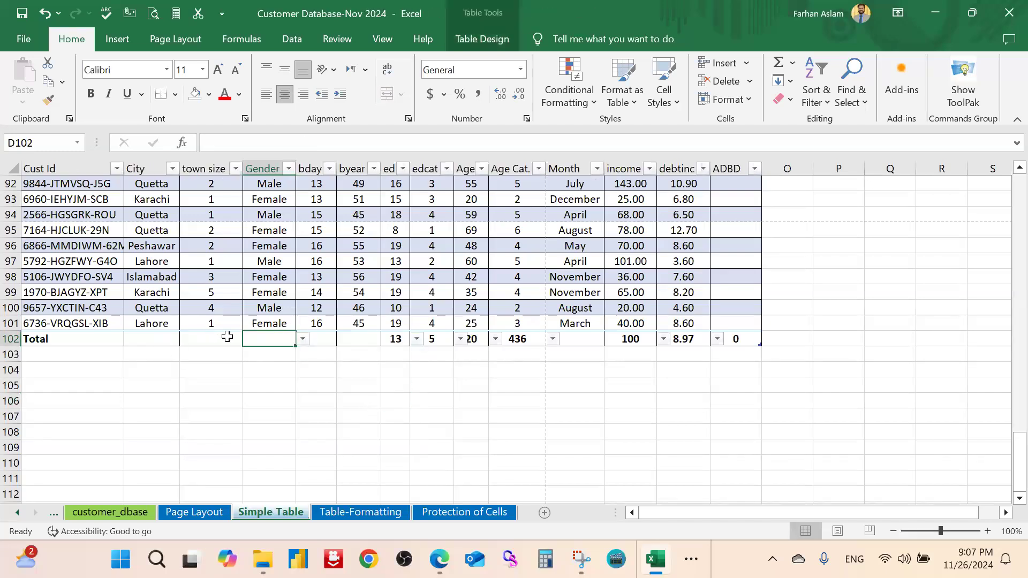
{"action": "left_click", "coordinate": [600, 402]}
Scroll up to row 1 so Table4's filter headers show, and select a table cell
{"action": "scroll", "coordinate": [281, 377], "scroll_direction": "up", "scroll_amount": 12}
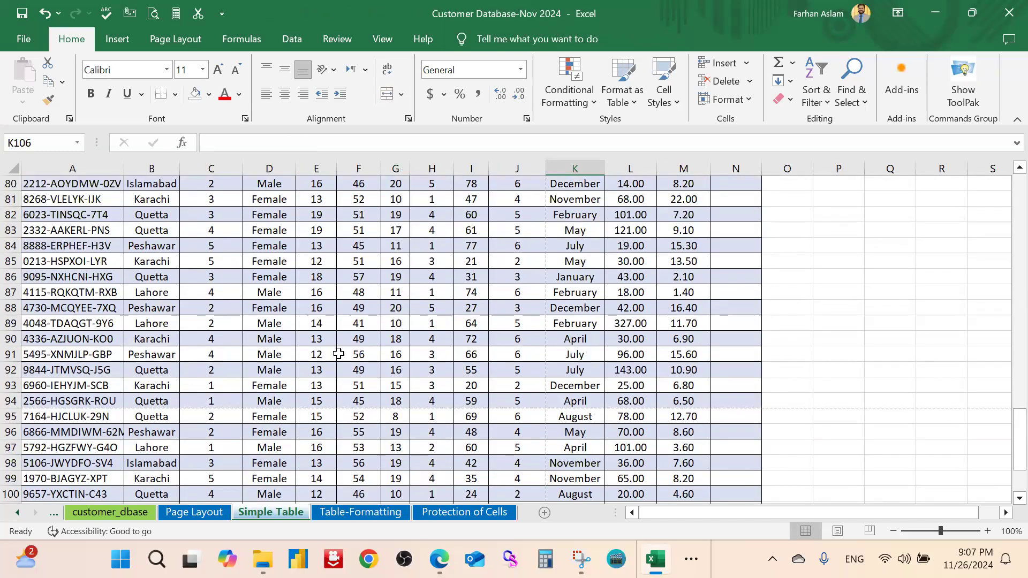
{"action": "scroll", "coordinate": [513, 363], "scroll_direction": "up", "scroll_amount": 15}
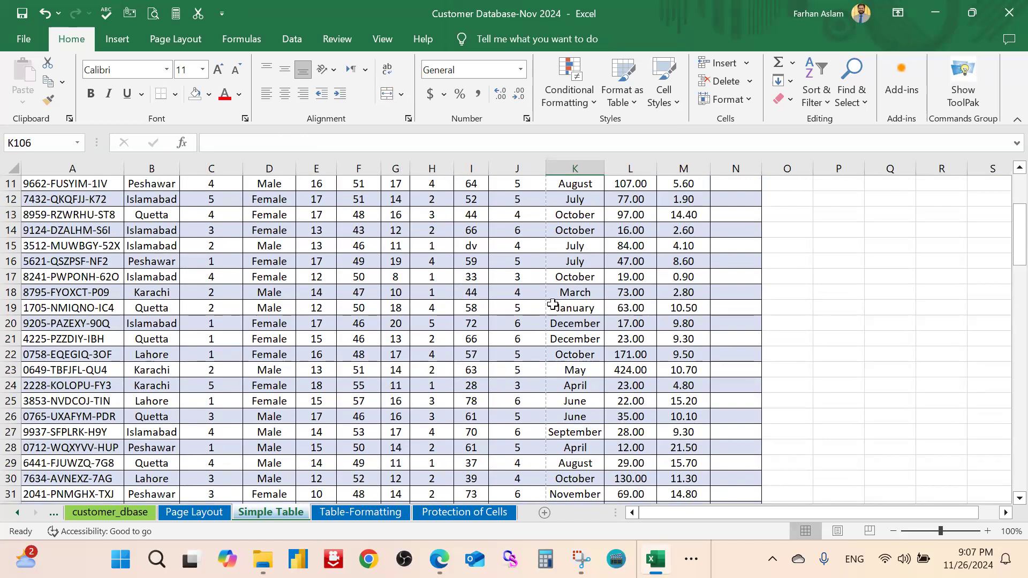
{"action": "scroll", "coordinate": [553, 304], "scroll_direction": "up", "scroll_amount": 4}
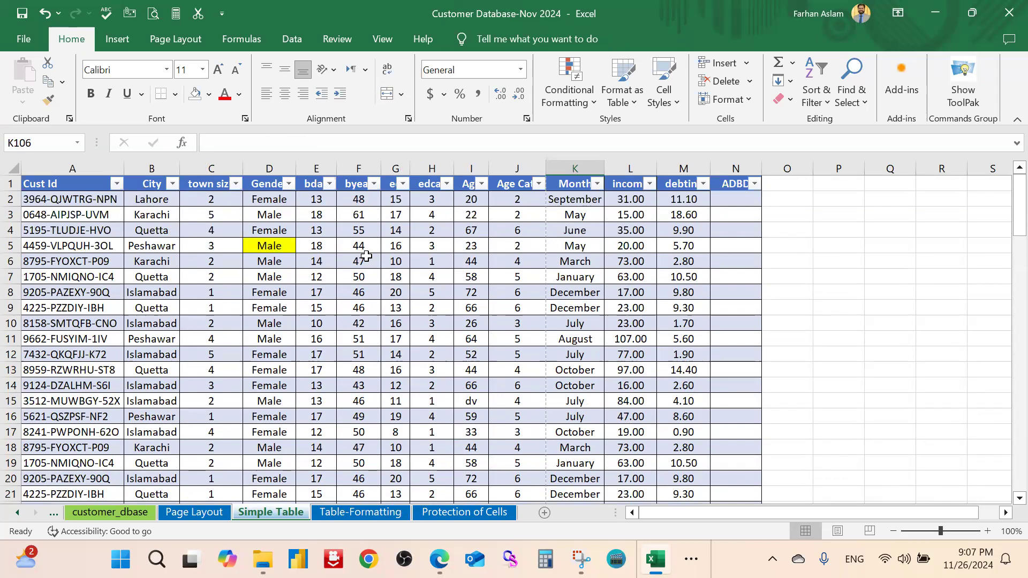
{"action": "left_click", "coordinate": [400, 274]}
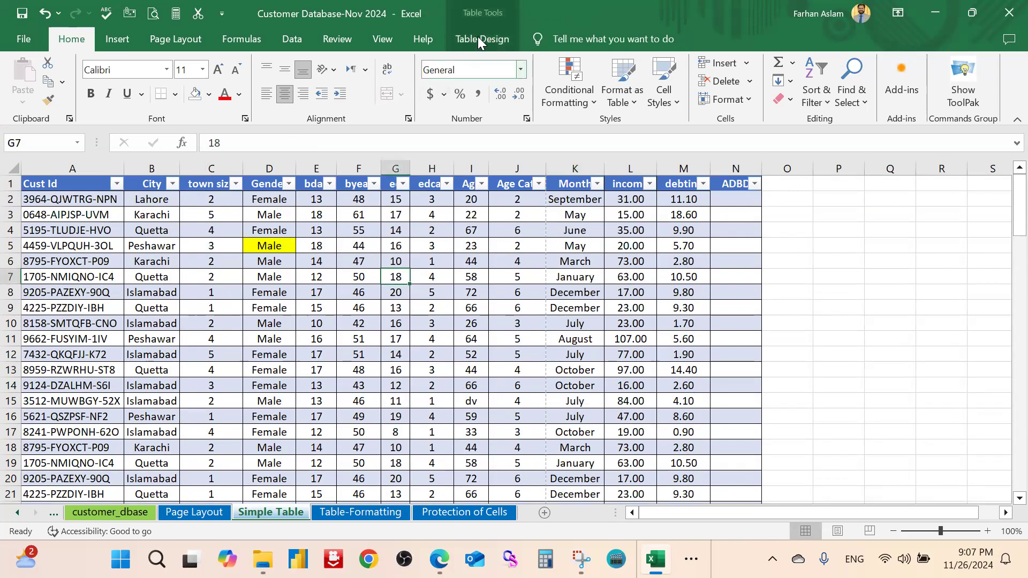
Remove Table4's Total row while keeping Banded Rows on
{"action": "left_click", "coordinate": [478, 38]}
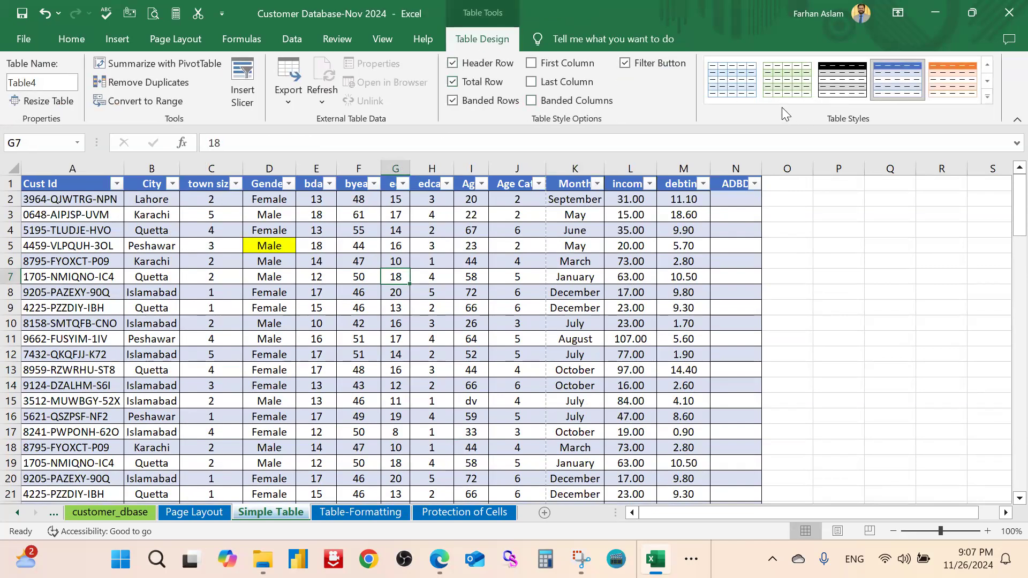
{"action": "left_click", "coordinate": [454, 83]}
{"action": "left_click", "coordinate": [453, 101]}
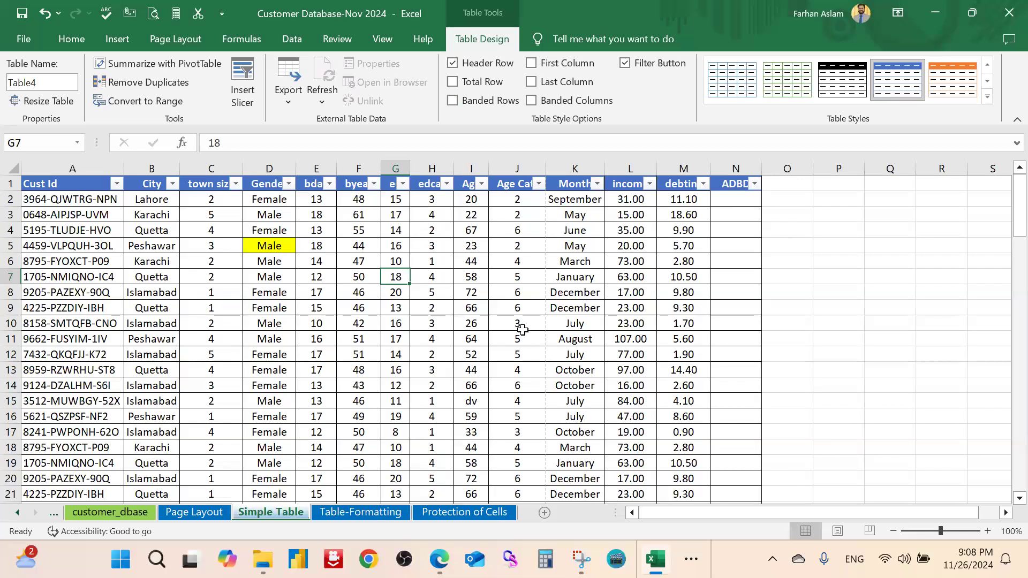
{"action": "left_click", "coordinate": [455, 100]}
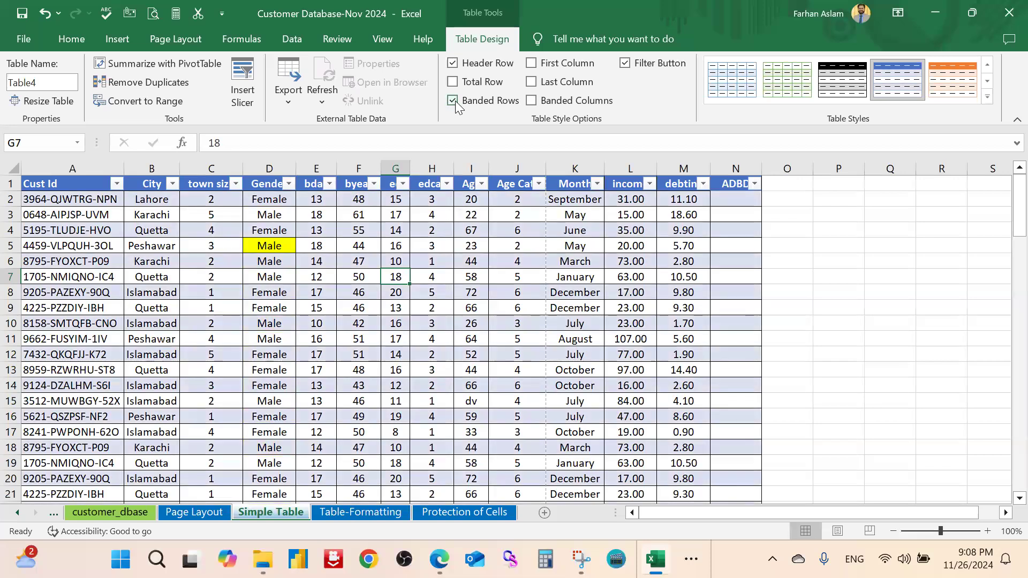
Turn on First Column bold for Cust Id and Last Column emphasis
{"action": "left_click", "coordinate": [532, 63]}
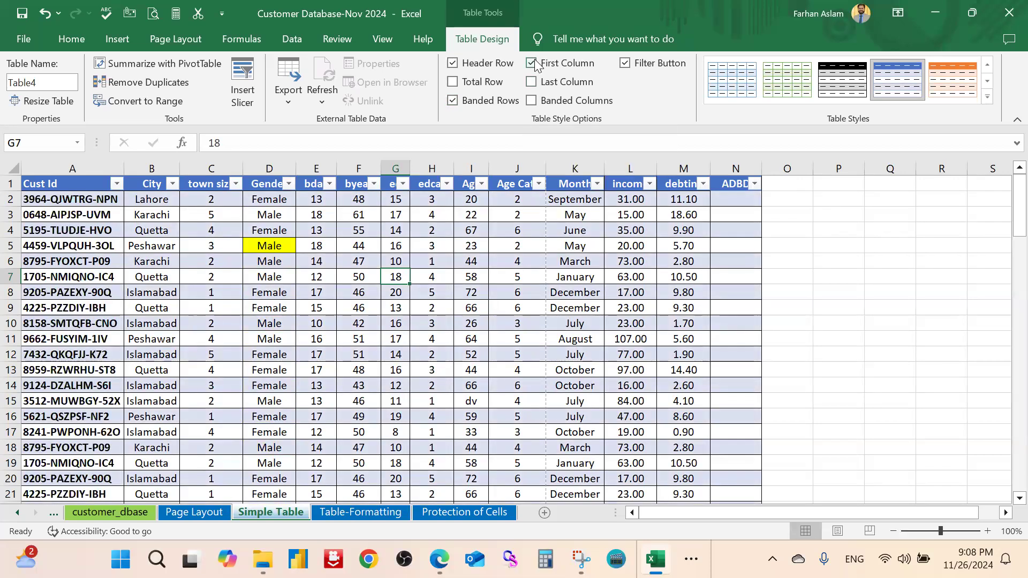
{"action": "left_click", "coordinate": [535, 63]}
{"action": "left_click", "coordinate": [534, 64]}
{"action": "left_click", "coordinate": [531, 65]}
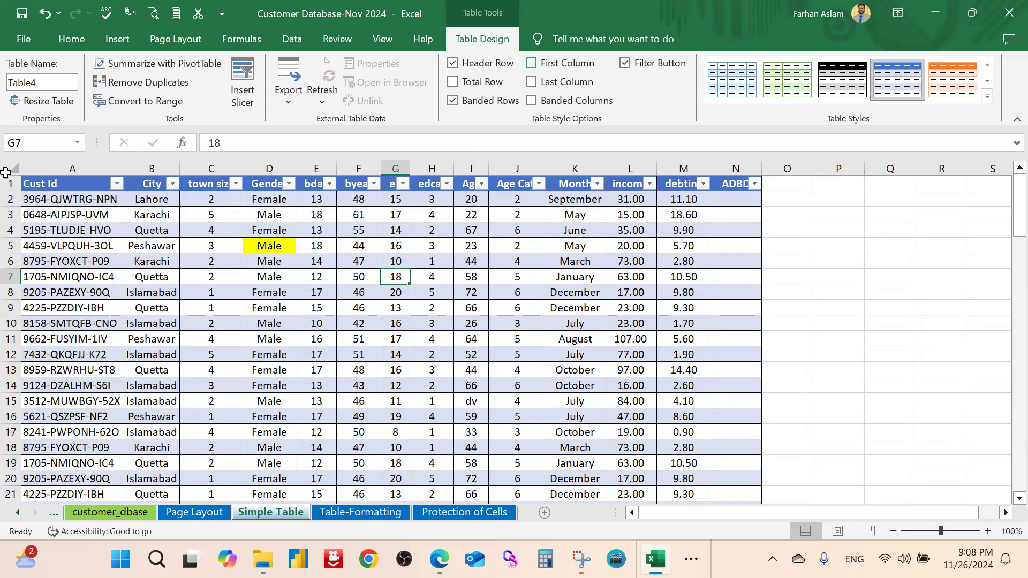
{"action": "left_click", "coordinate": [532, 63]}
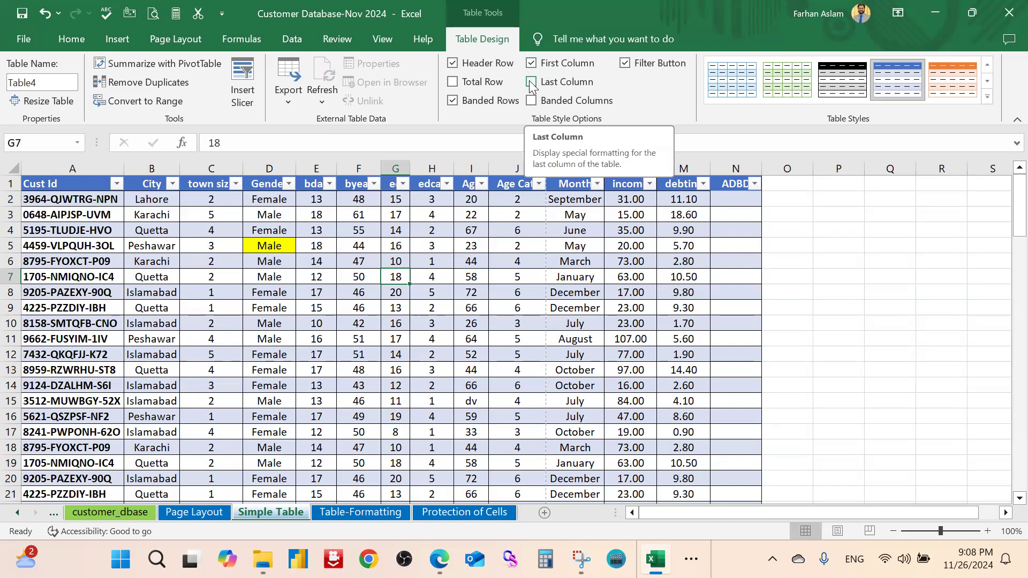
{"action": "left_click", "coordinate": [532, 83]}
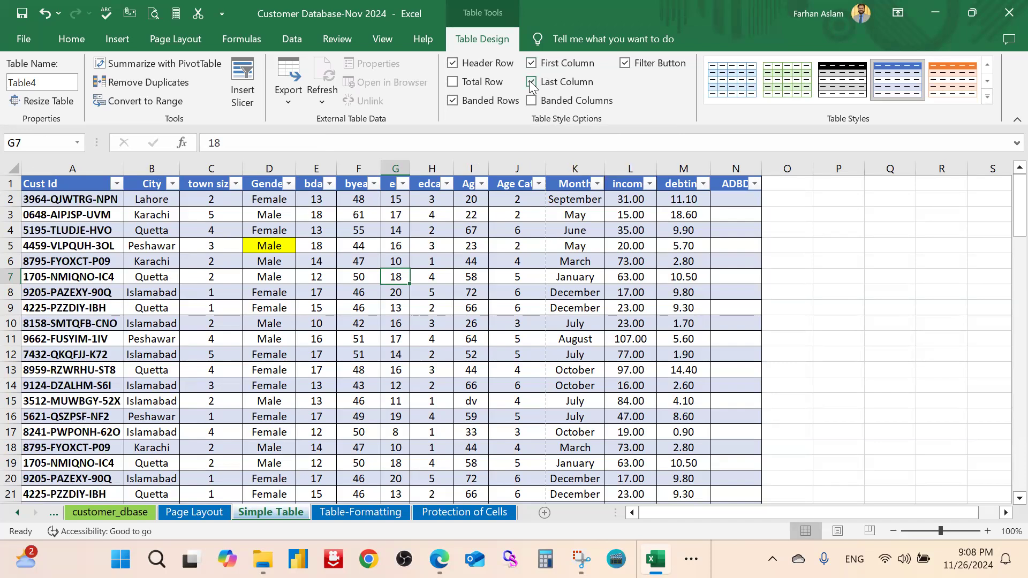
Delete the empty ADBD column N from the table
{"action": "left_click", "coordinate": [744, 170]}
{"action": "right_click", "coordinate": [744, 170]}
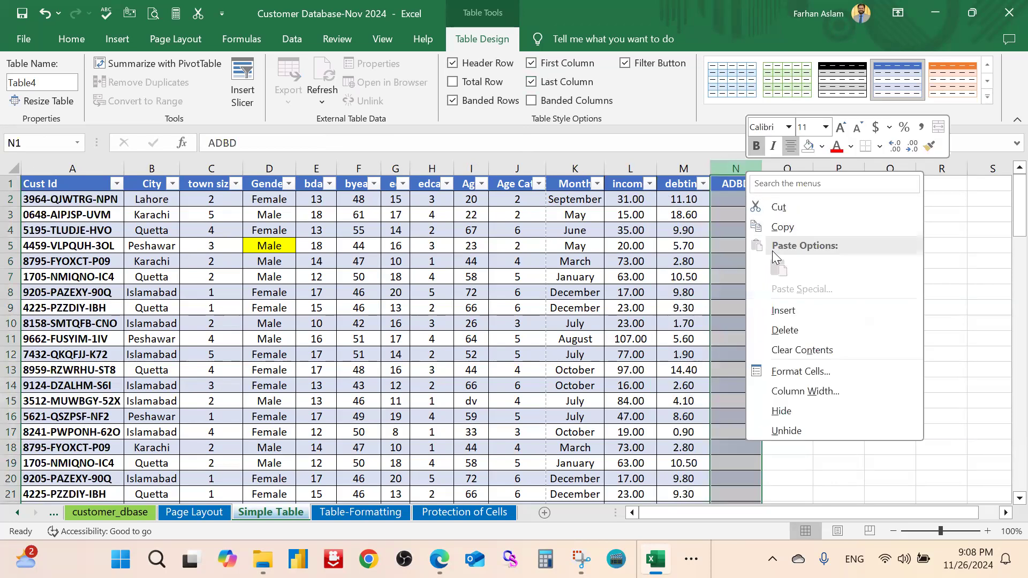
{"action": "left_click", "coordinate": [813, 334]}
{"action": "left_click", "coordinate": [798, 307]}
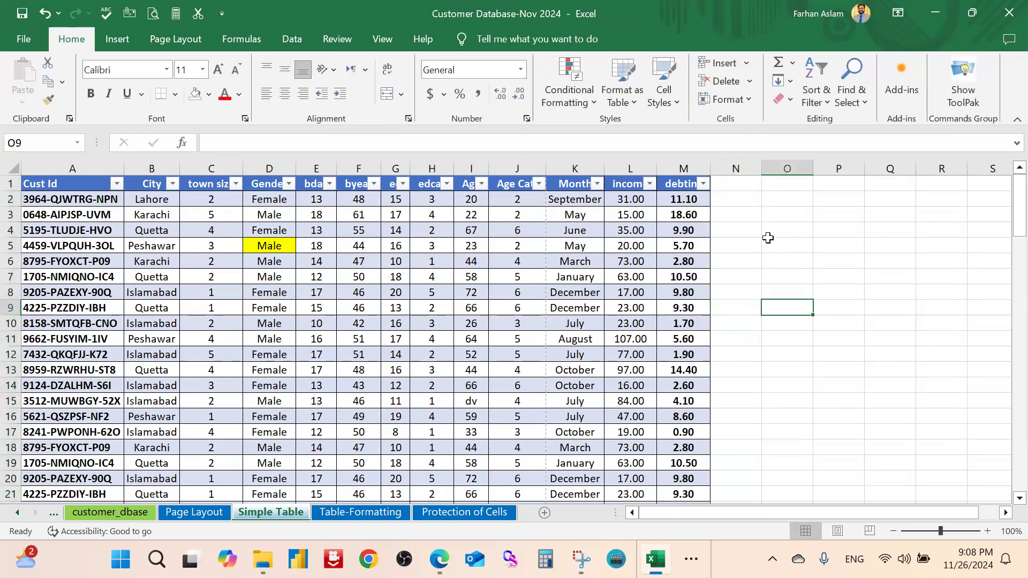
Turn on Banded Columns for the table
{"action": "left_click", "coordinate": [674, 241]}
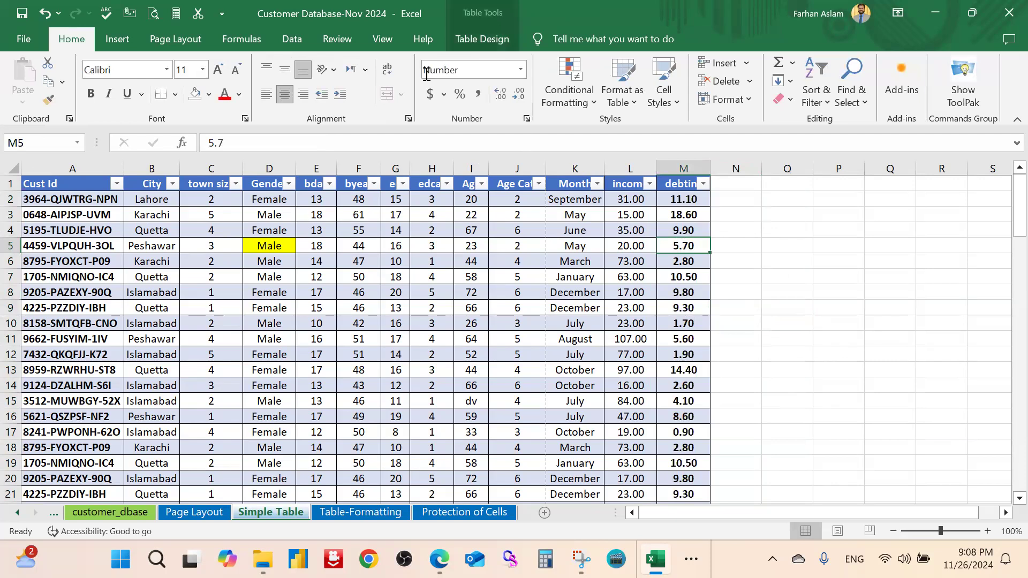
{"action": "left_click", "coordinate": [517, 263]}
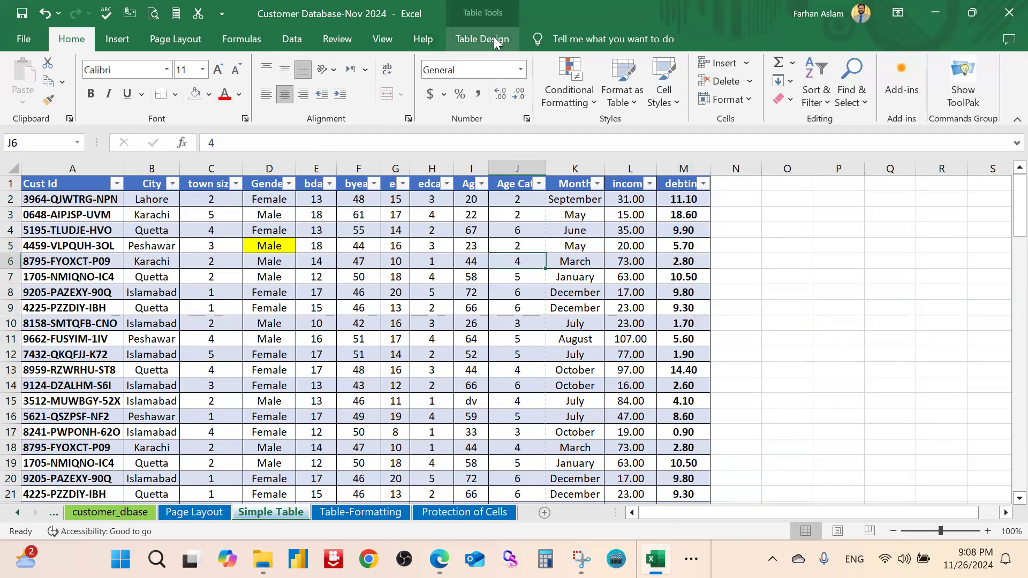
{"action": "left_click", "coordinate": [495, 40]}
{"action": "left_click", "coordinate": [533, 101]}
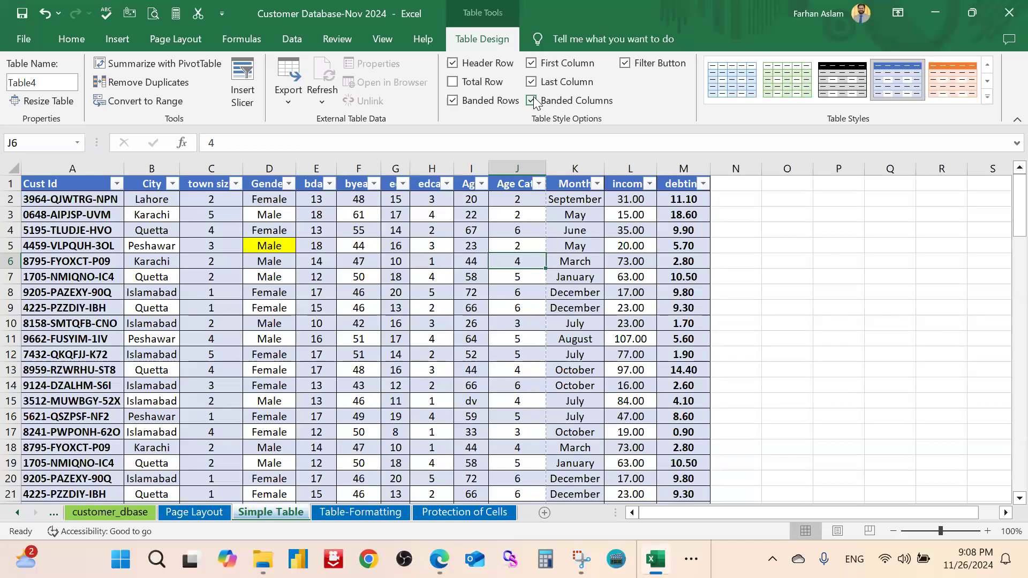
{"action": "left_click", "coordinate": [532, 101]}
{"action": "left_click", "coordinate": [532, 100]}
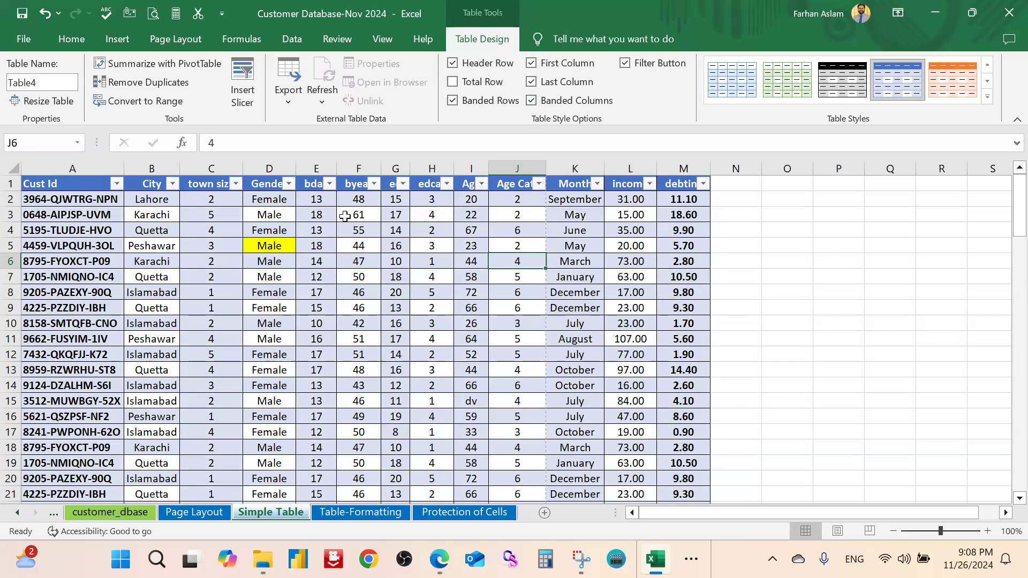
{"action": "left_click", "coordinate": [638, 354]}
{"action": "left_click", "coordinate": [394, 290]}
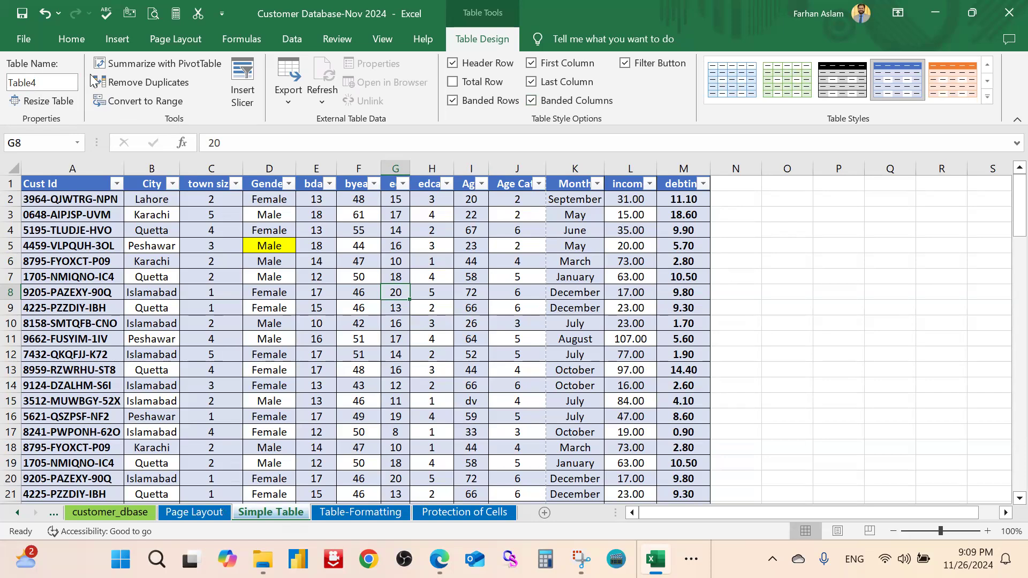
Rename Table4 to DummyTable after the spaced name 'Dummy Table' is rejected
{"action": "left_click", "coordinate": [54, 81]}
{"action": "left_click", "coordinate": [53, 81]}
{"action": "double_click", "coordinate": [8, 81]}
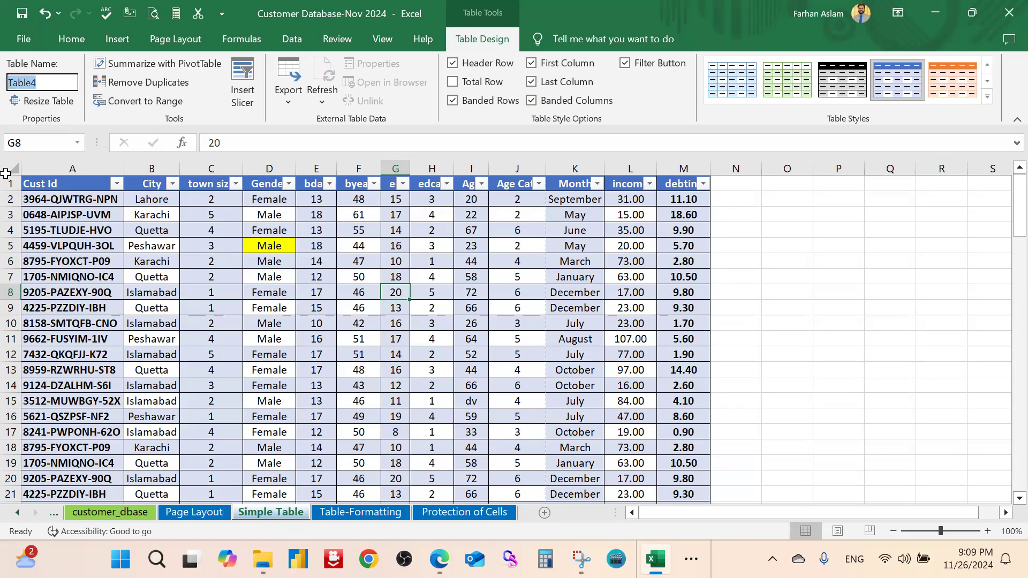
{"action": "type", "text": "Dummy Table"}
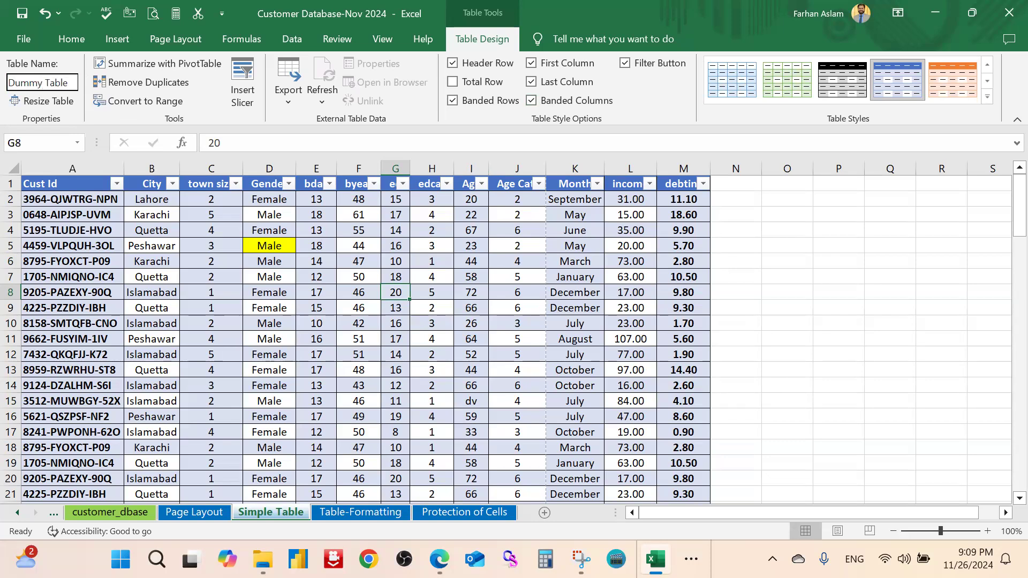
{"action": "key", "text": "Return"}
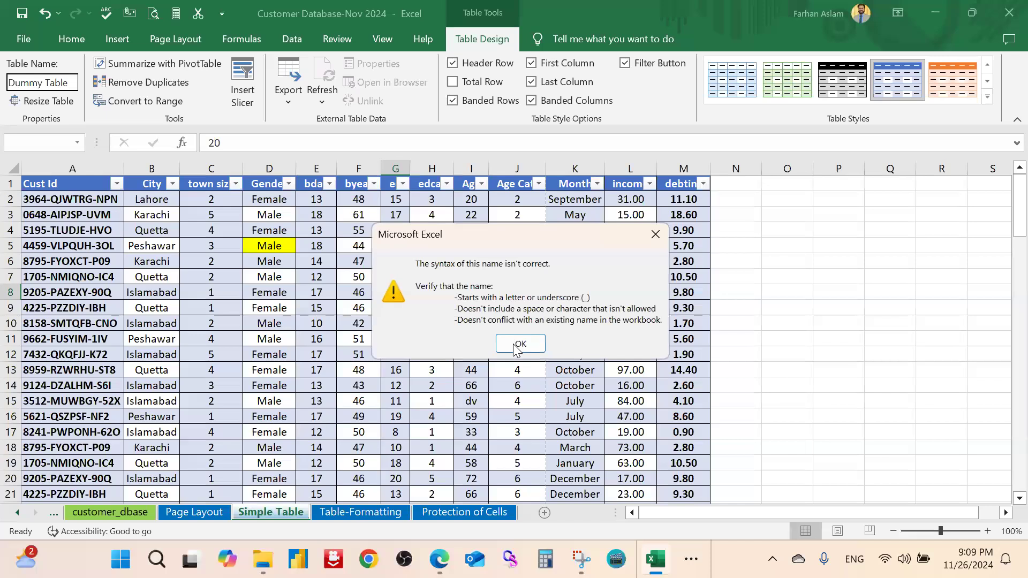
{"action": "left_click", "coordinate": [519, 345]}
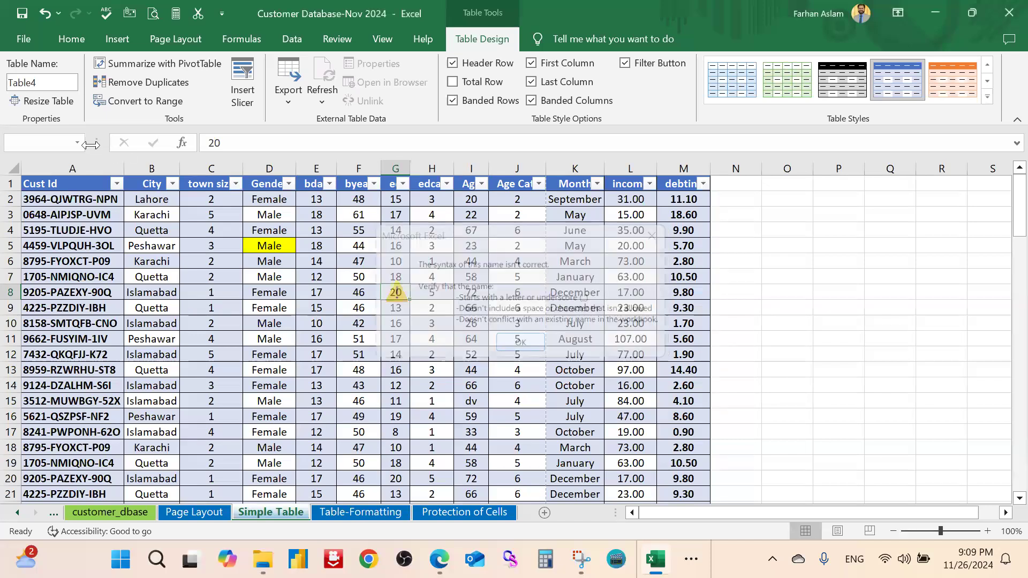
{"action": "left_click", "coordinate": [57, 82]}
{"action": "type", "text": "Du"}
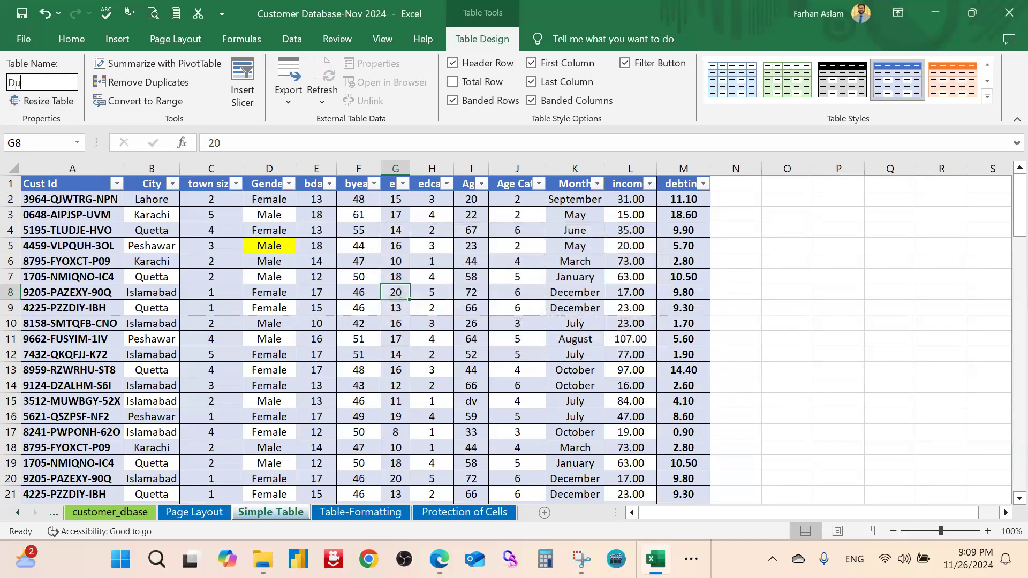
{"action": "type", "text": "mmyTable"}
{"action": "key", "text": "Return"}
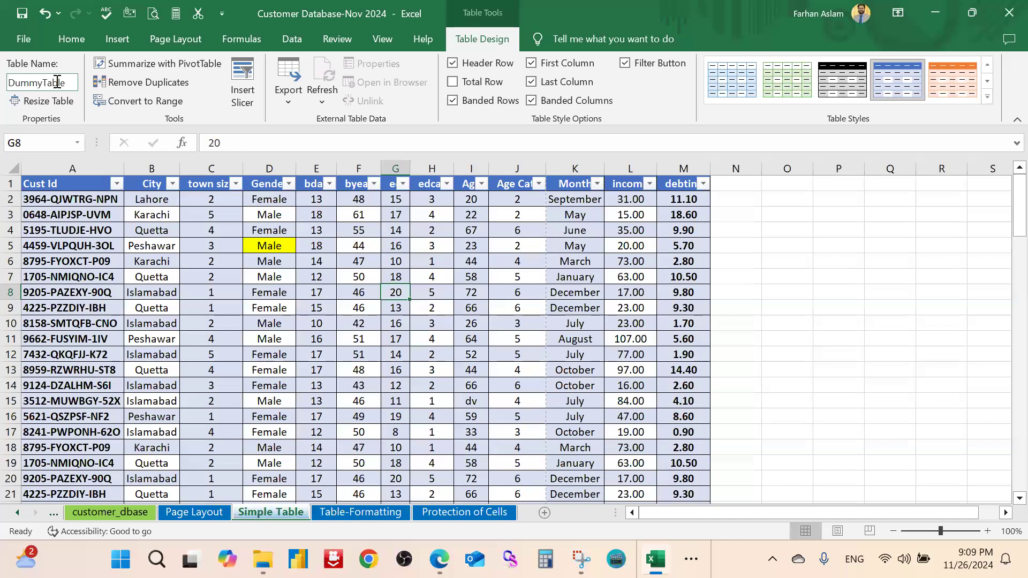
{"action": "left_click", "coordinate": [420, 292]}
{"action": "left_click", "coordinate": [819, 229]}
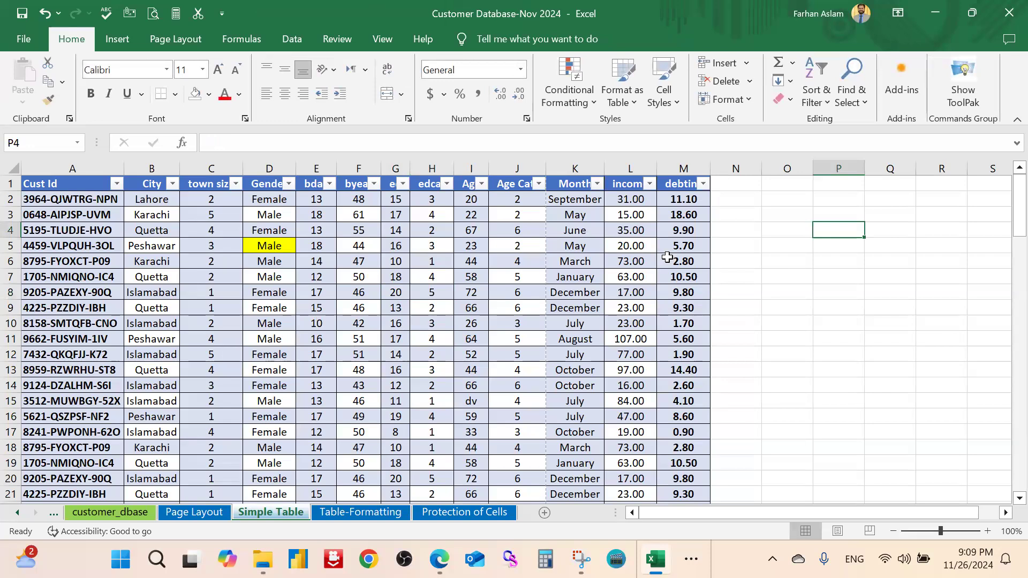
{"action": "left_click", "coordinate": [613, 289]}
{"action": "key", "text": "ctrl+a"}
{"action": "left_click", "coordinate": [739, 273]}
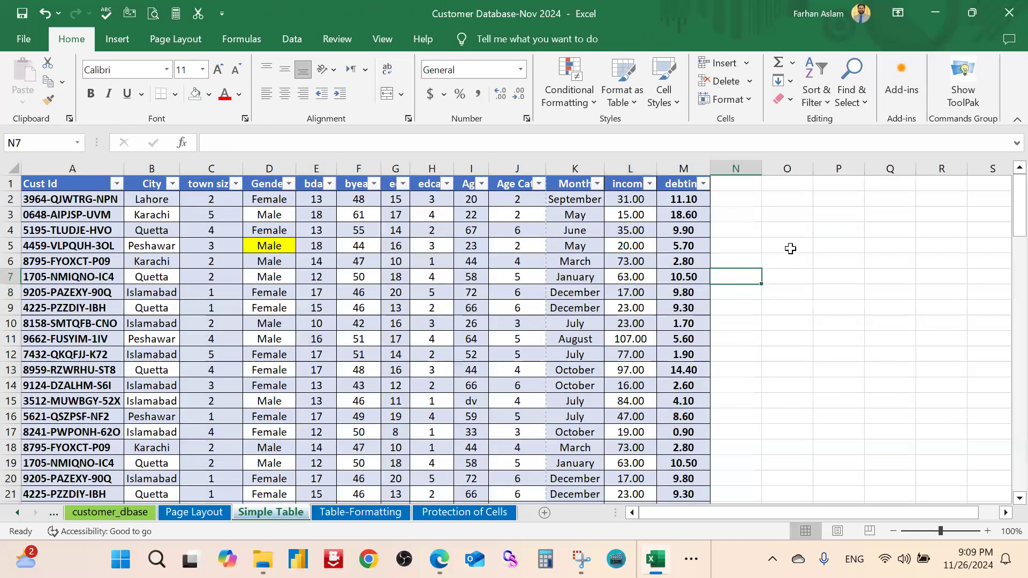
{"action": "left_click", "coordinate": [787, 246]}
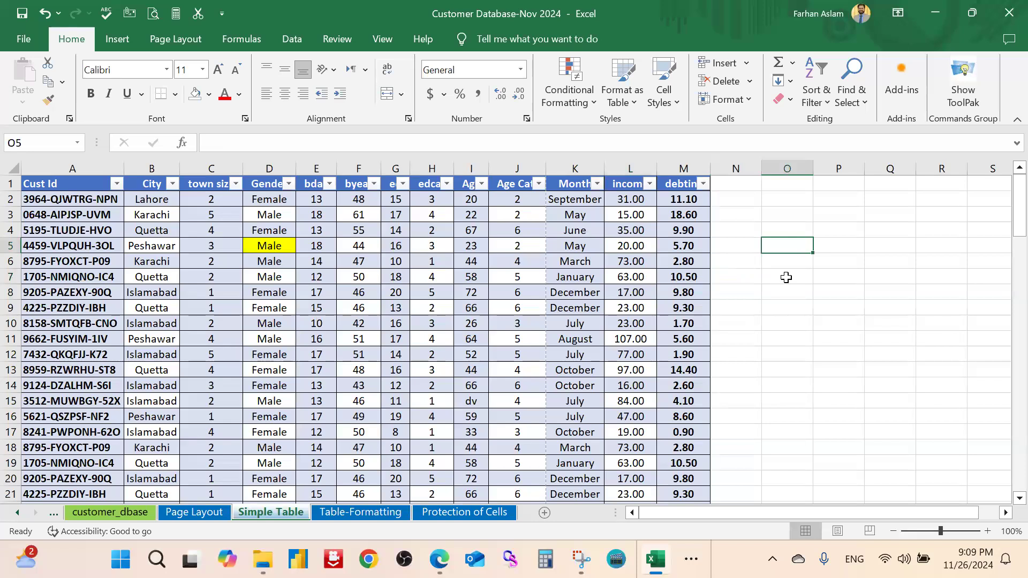
{"action": "type", "text": "=dum"}
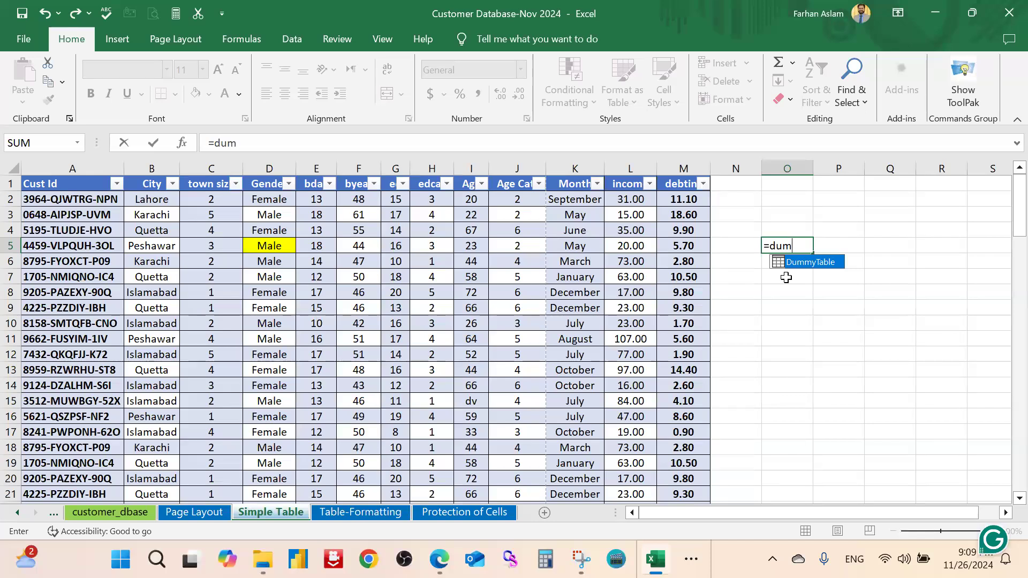
{"action": "key", "text": "Escape"}
{"action": "key", "text": "Escape"}
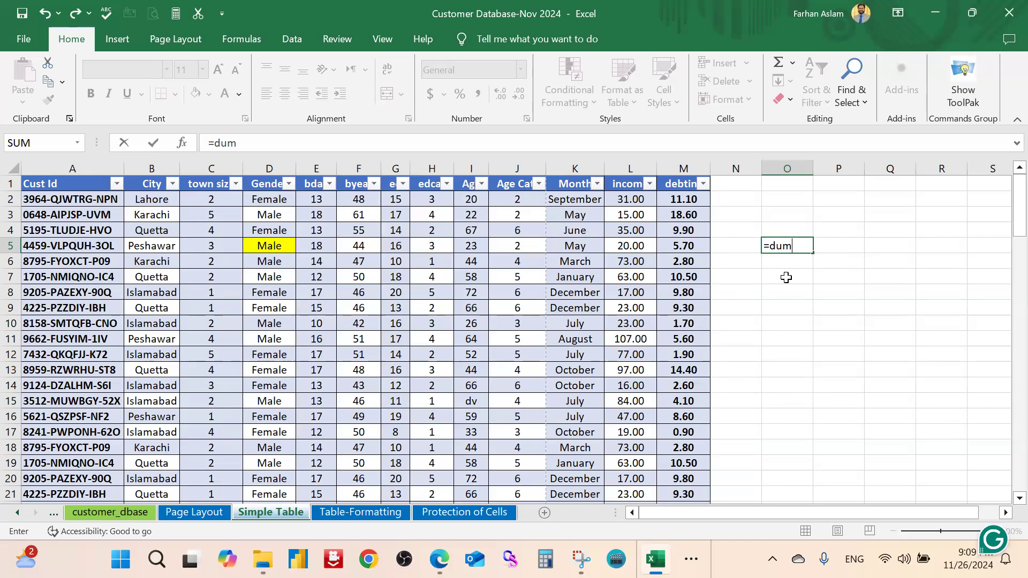
{"action": "key", "text": "Down"}
{"action": "key", "text": "Down"}
{"action": "key", "text": "Down"}
{"action": "key", "text": "Down"}
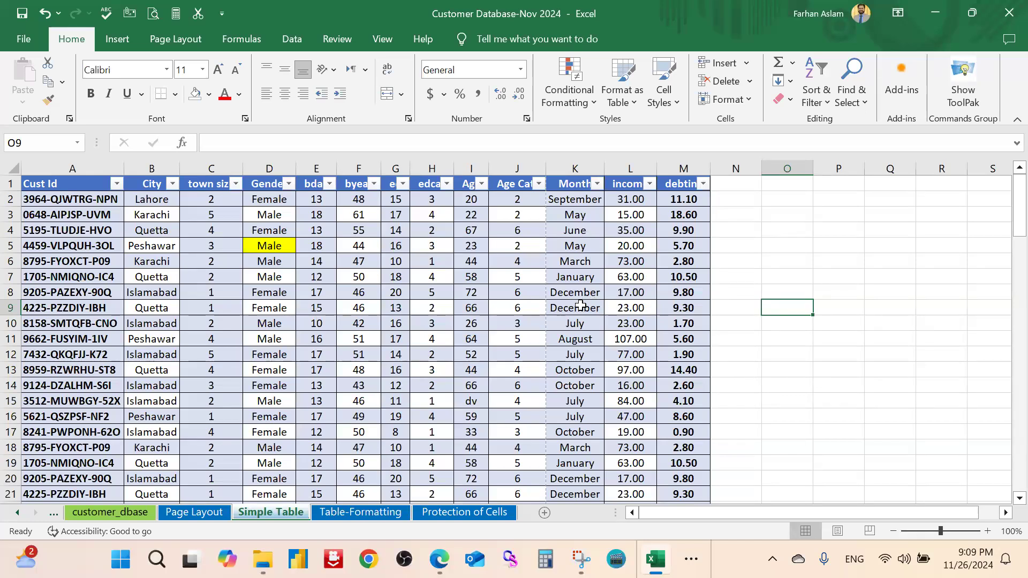
{"action": "left_click", "coordinate": [472, 261]}
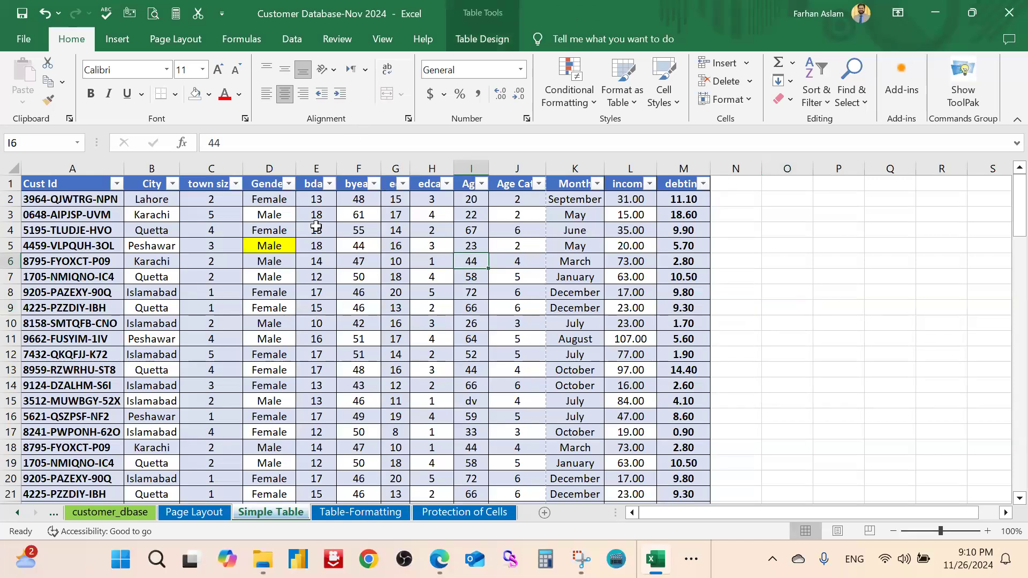
Tick Total Row so DummyTable shows totals at row 102, then scroll back up
{"action": "left_click", "coordinate": [396, 264]}
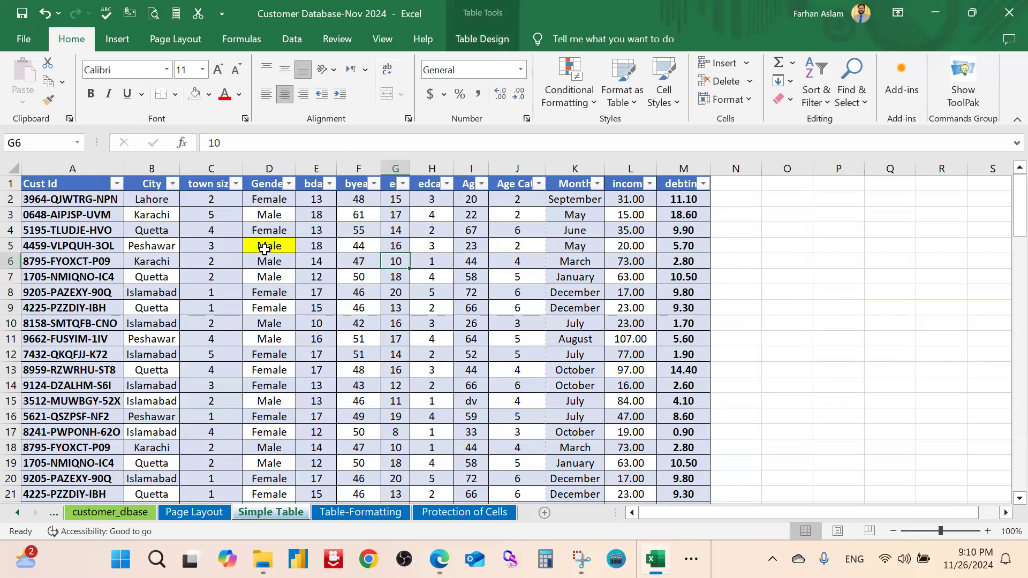
{"action": "left_click", "coordinate": [461, 262]}
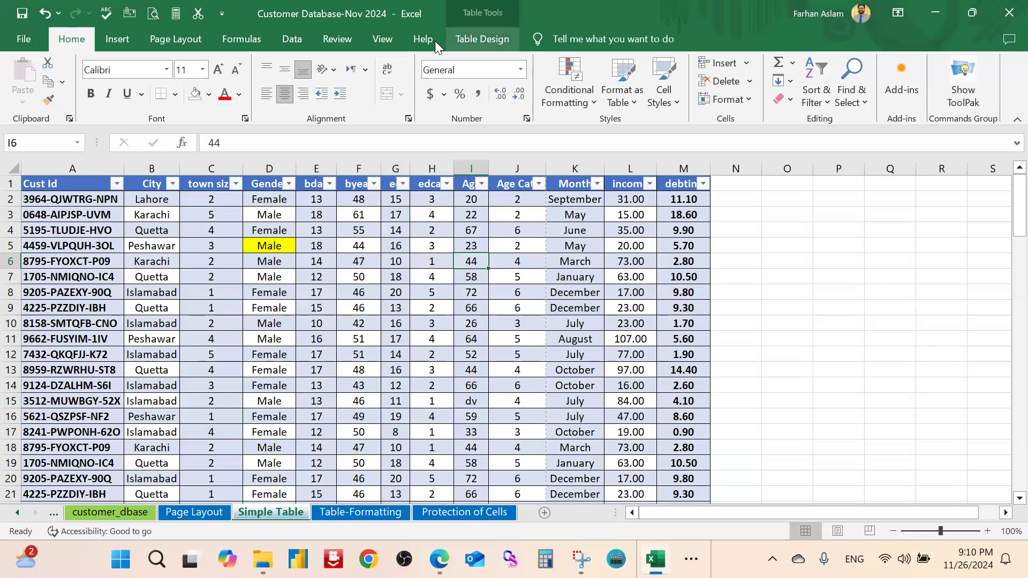
{"action": "left_click", "coordinate": [477, 41]}
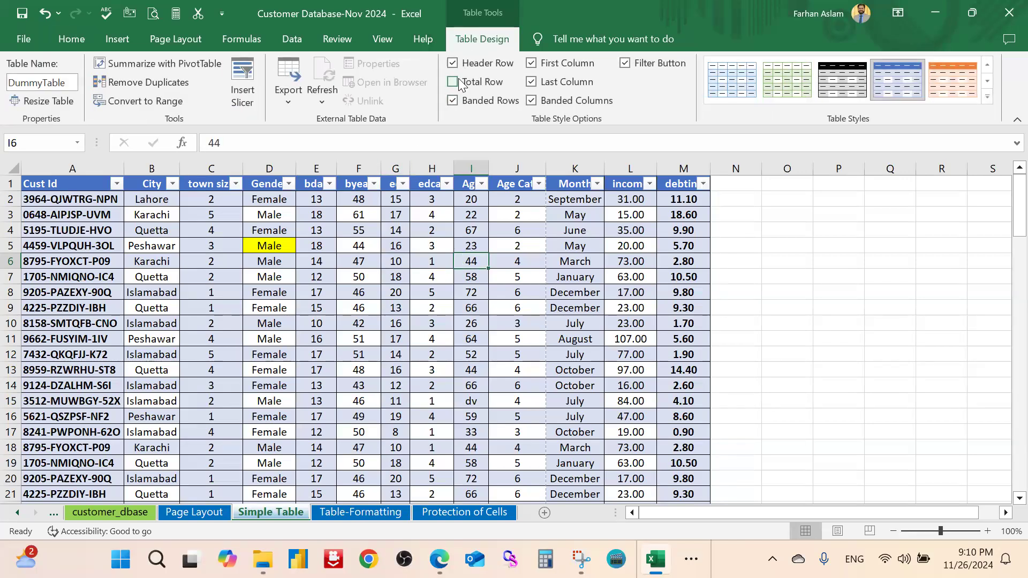
{"action": "left_click", "coordinate": [453, 82]}
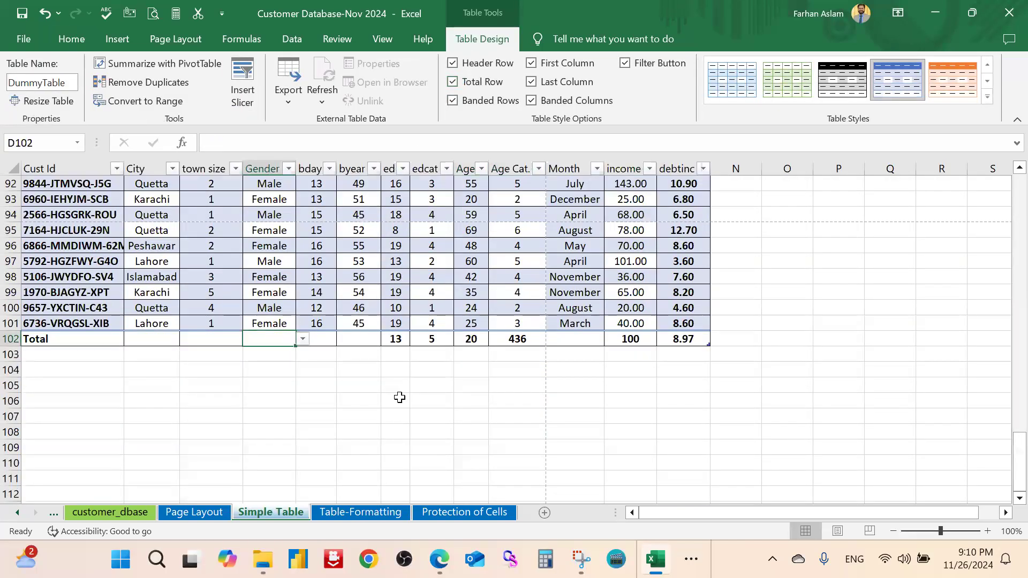
{"action": "scroll", "coordinate": [274, 285], "scroll_direction": "up", "scroll_amount": 20}
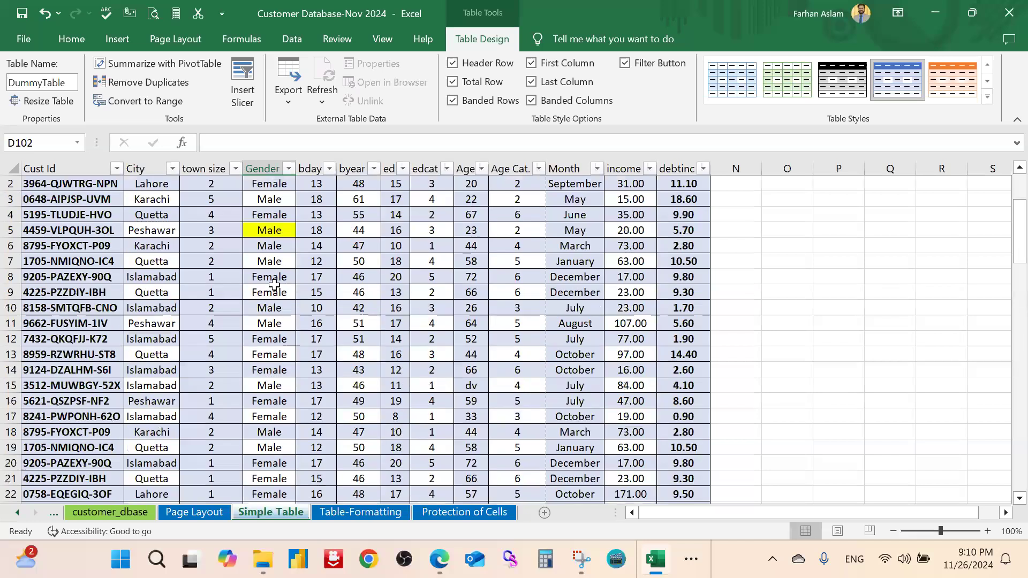
{"action": "scroll", "coordinate": [274, 285], "scroll_direction": "up", "scroll_amount": 1}
{"action": "left_click", "coordinate": [269, 262]}
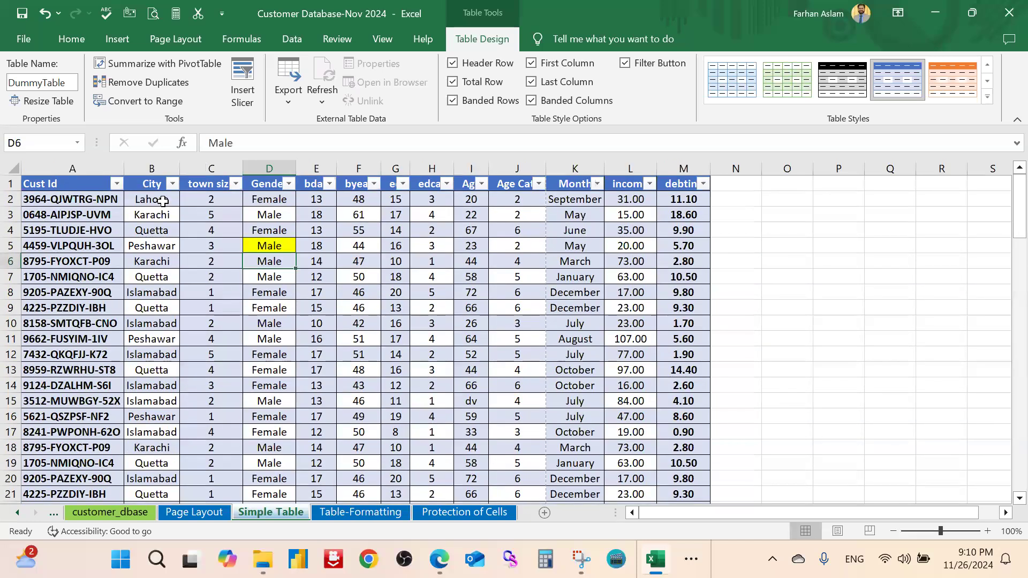
Select the whole table from the Cust Id header across and down
{"action": "left_click", "coordinate": [80, 187]}
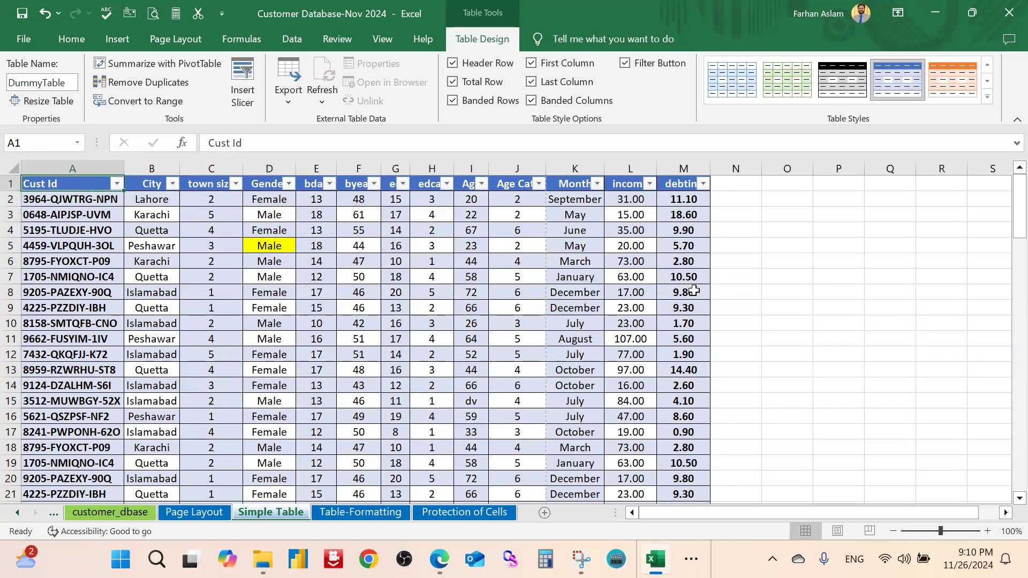
{"action": "key", "text": "ctrl+shift+Right"}
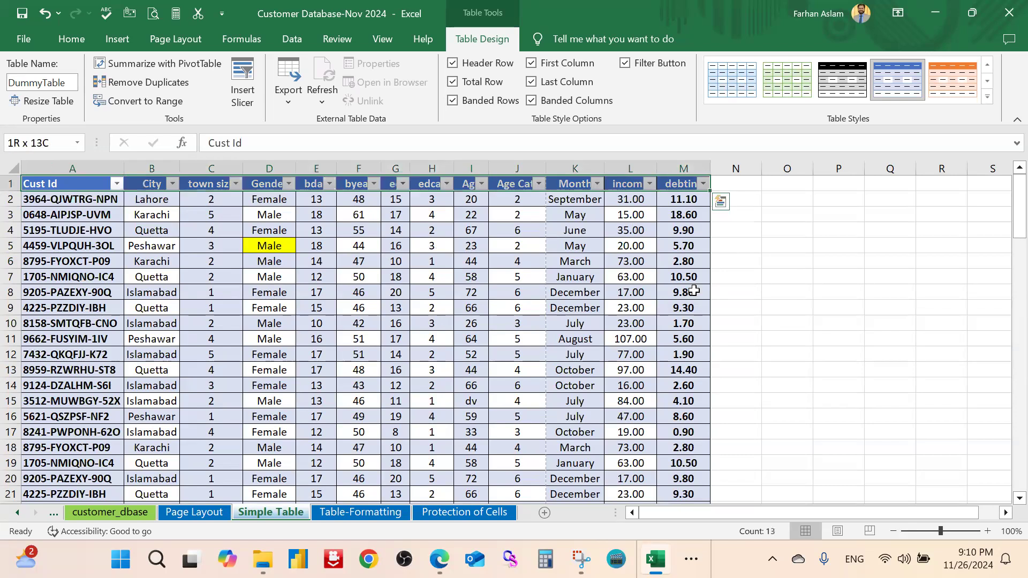
{"action": "key", "text": "ctrl+shift+Down"}
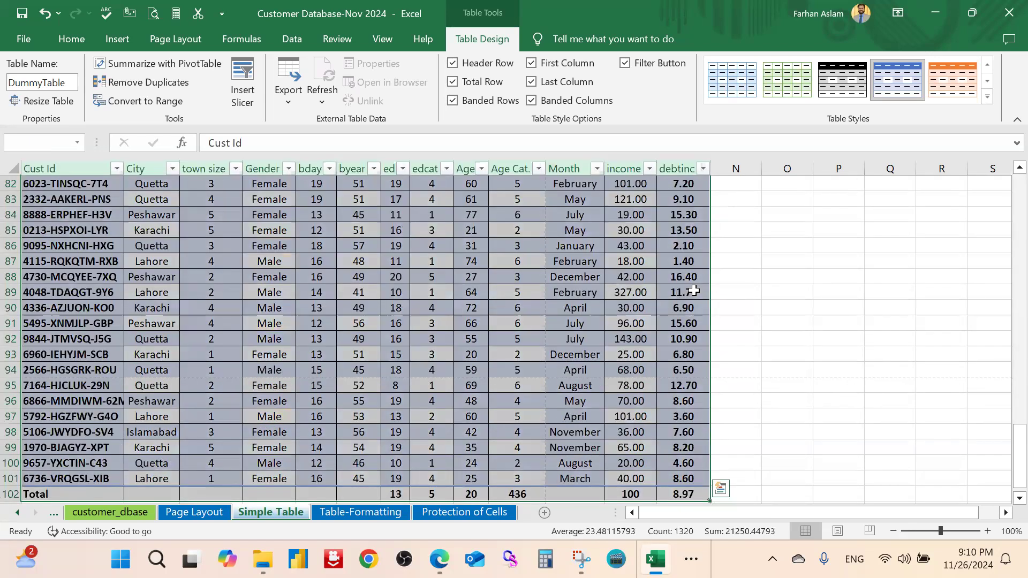
{"action": "scroll", "coordinate": [557, 180], "scroll_direction": "up", "scroll_amount": 17}
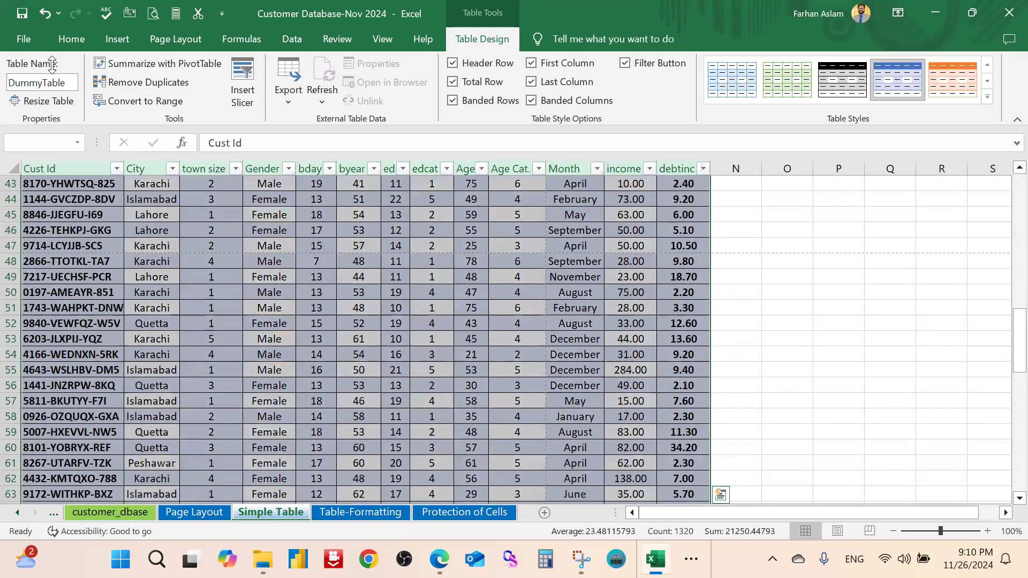
Apply Clear Formats from the Home tab to strip the table's formatting
{"action": "left_click", "coordinate": [68, 39]}
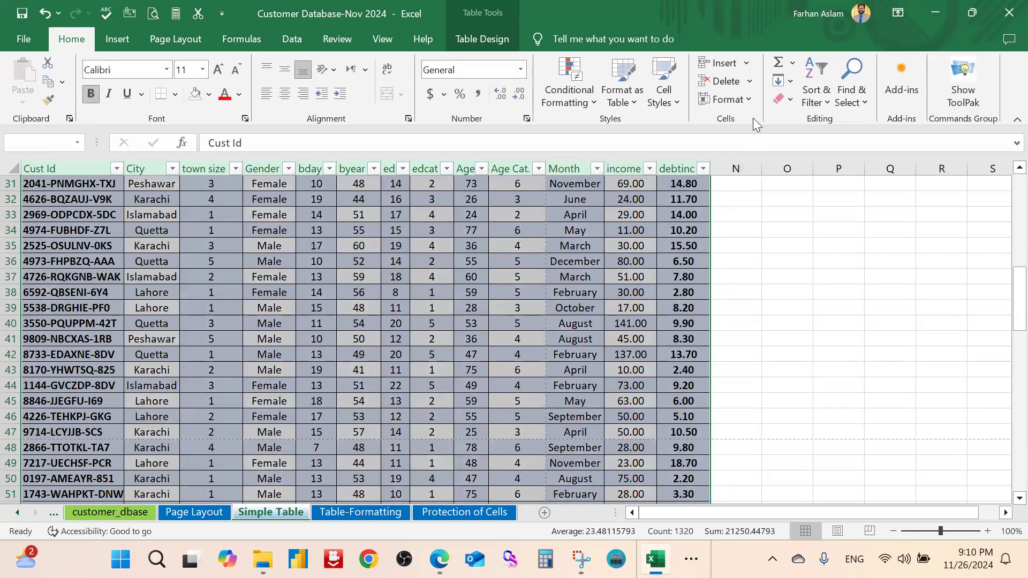
{"action": "left_click", "coordinate": [752, 99]}
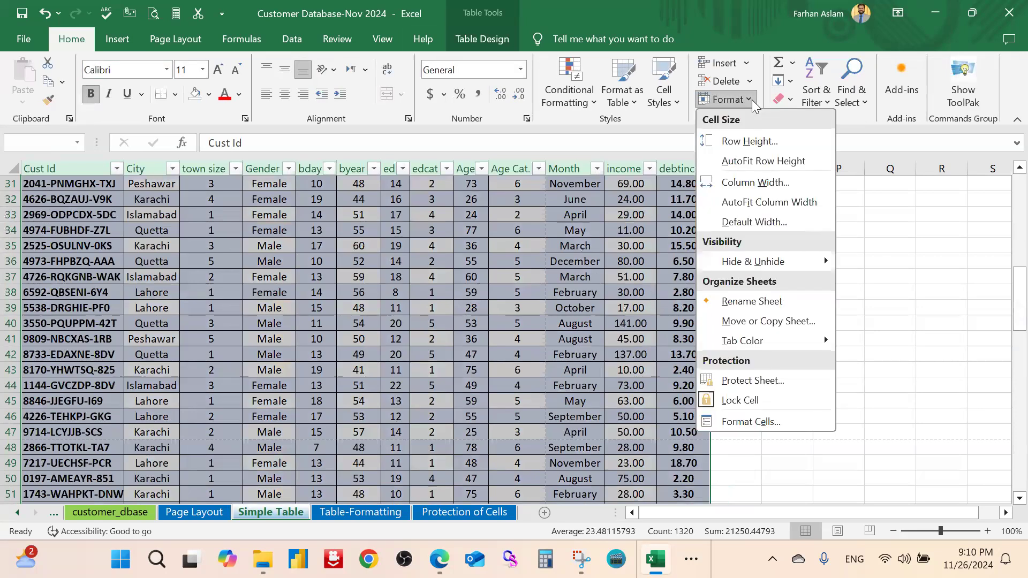
{"action": "left_click", "coordinate": [636, 108]}
{"action": "scroll", "coordinate": [761, 340], "scroll_direction": "down", "scroll_amount": 1}
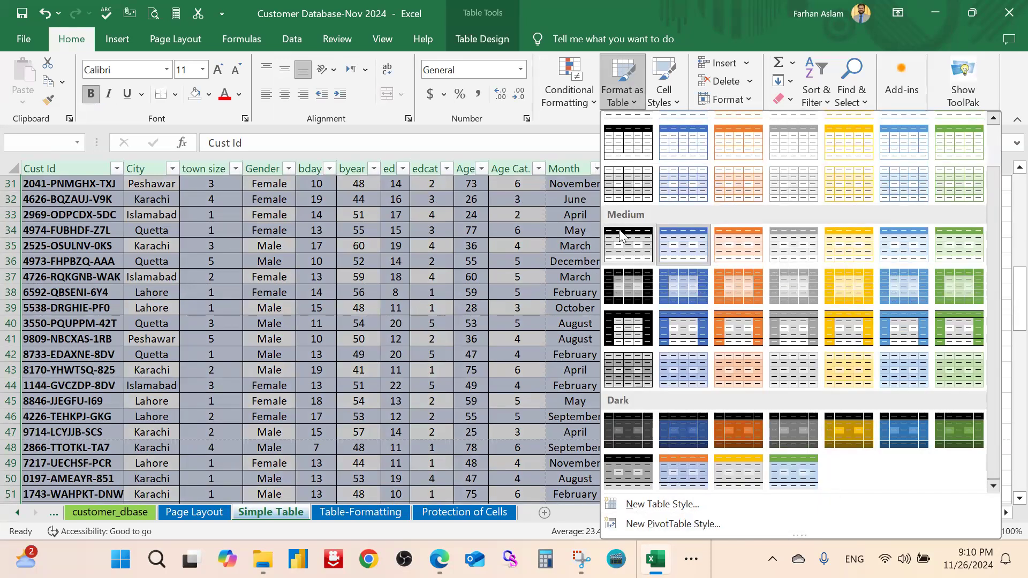
{"action": "left_click", "coordinate": [638, 102]}
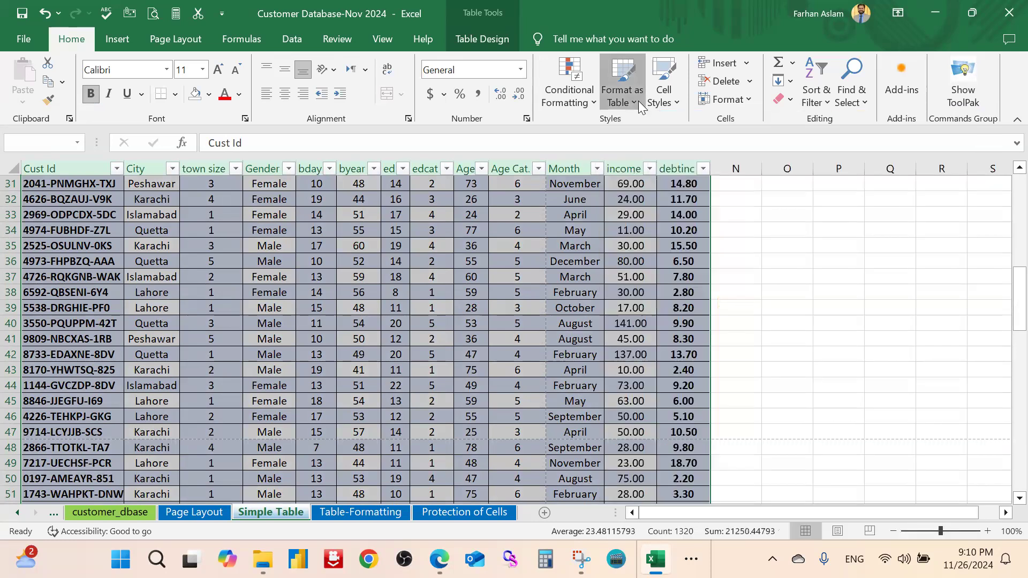
{"action": "left_click", "coordinate": [638, 101]}
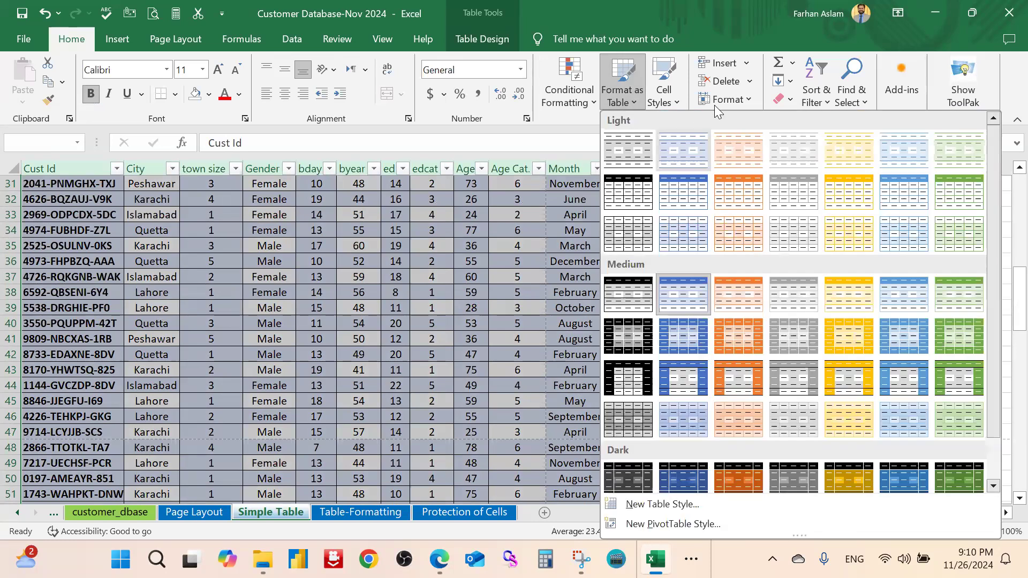
{"action": "left_click", "coordinate": [744, 96]}
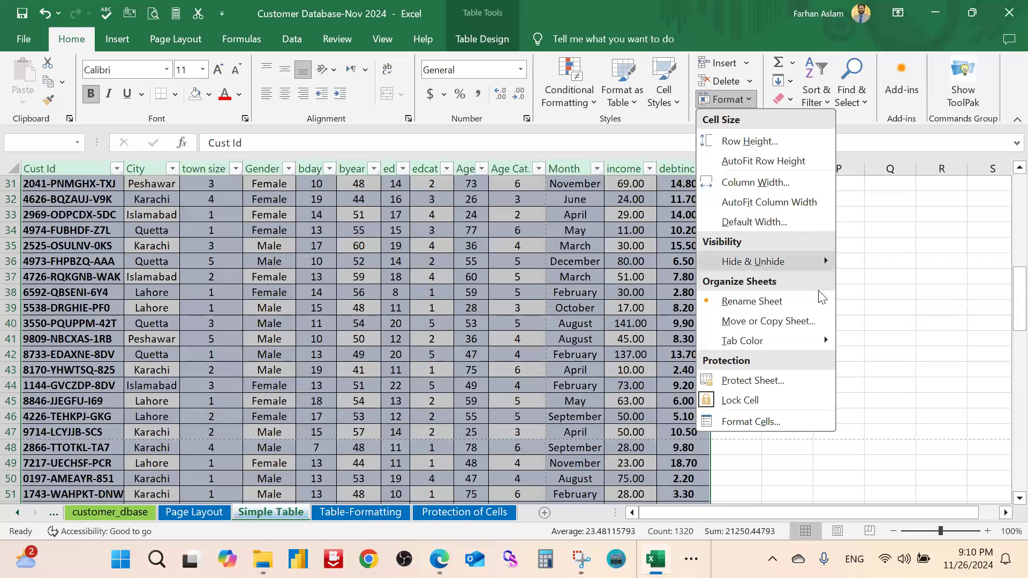
{"action": "left_click", "coordinate": [791, 102]}
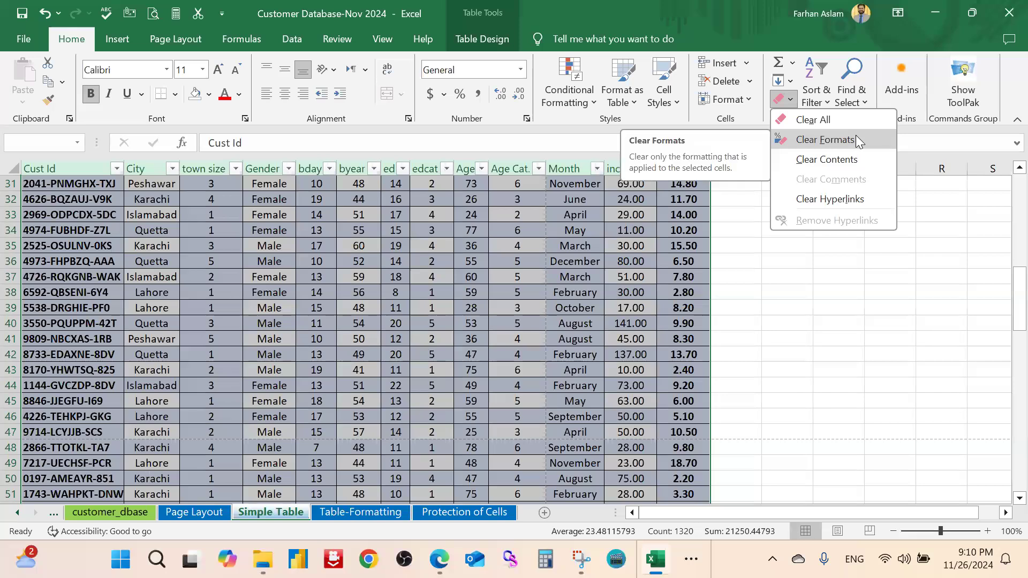
{"action": "left_click", "coordinate": [787, 275]}
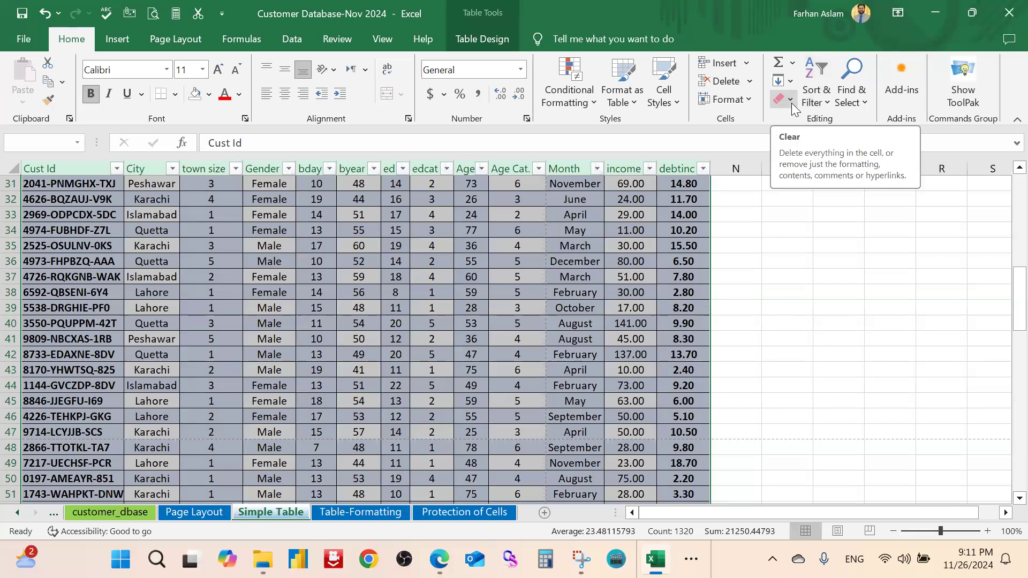
{"action": "left_click", "coordinate": [749, 102]}
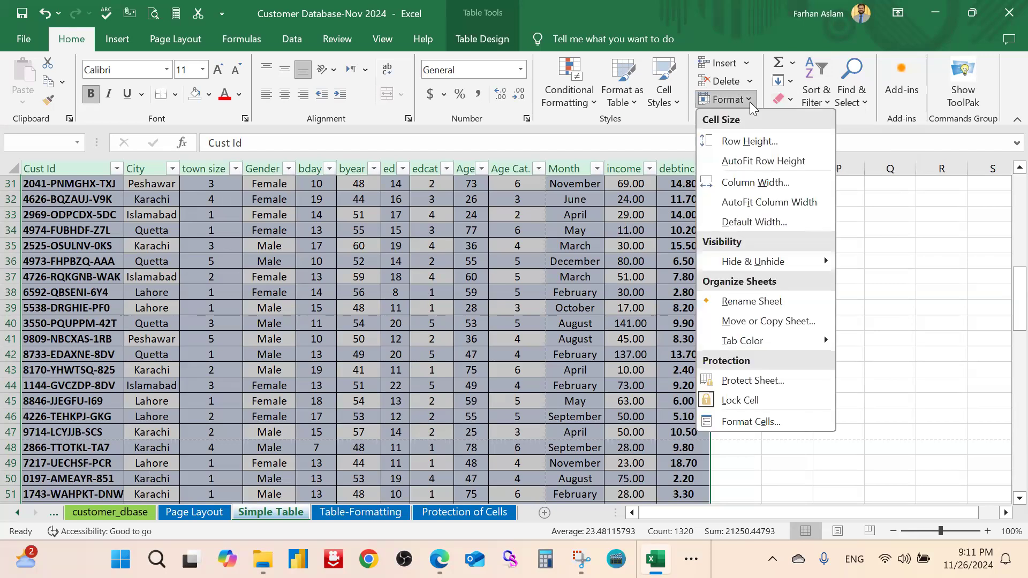
{"action": "left_click", "coordinate": [790, 101]}
{"action": "left_click", "coordinate": [839, 143]}
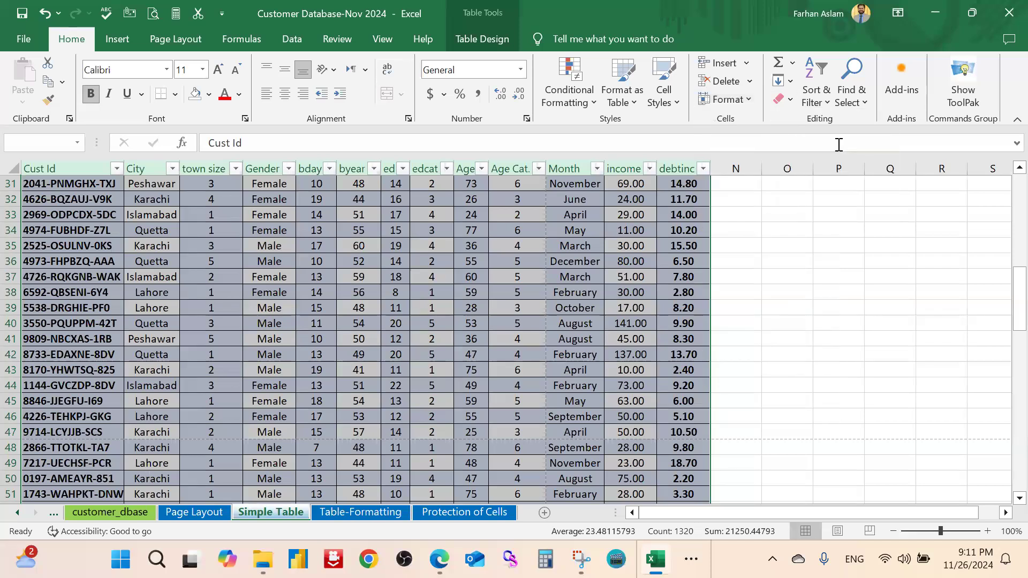
{"action": "left_click", "coordinate": [796, 242]}
Type 'Education' in N1 to extend the table to column N
{"action": "scroll", "coordinate": [466, 279], "scroll_direction": "down", "scroll_amount": 4}
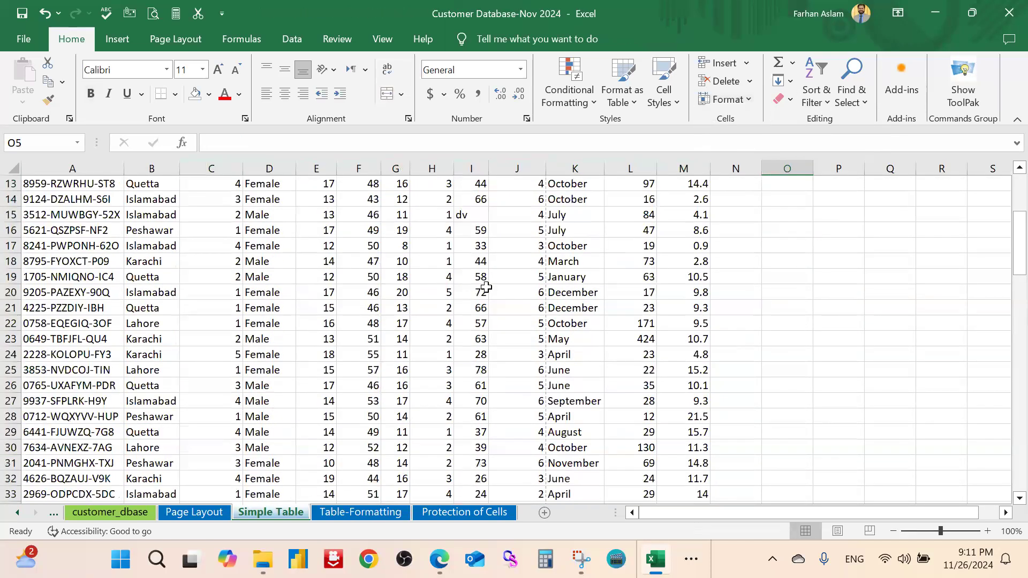
{"action": "scroll", "coordinate": [488, 287], "scroll_direction": "down", "scroll_amount": 20}
{"action": "scroll", "coordinate": [504, 290], "scroll_direction": "down", "scroll_amount": 10}
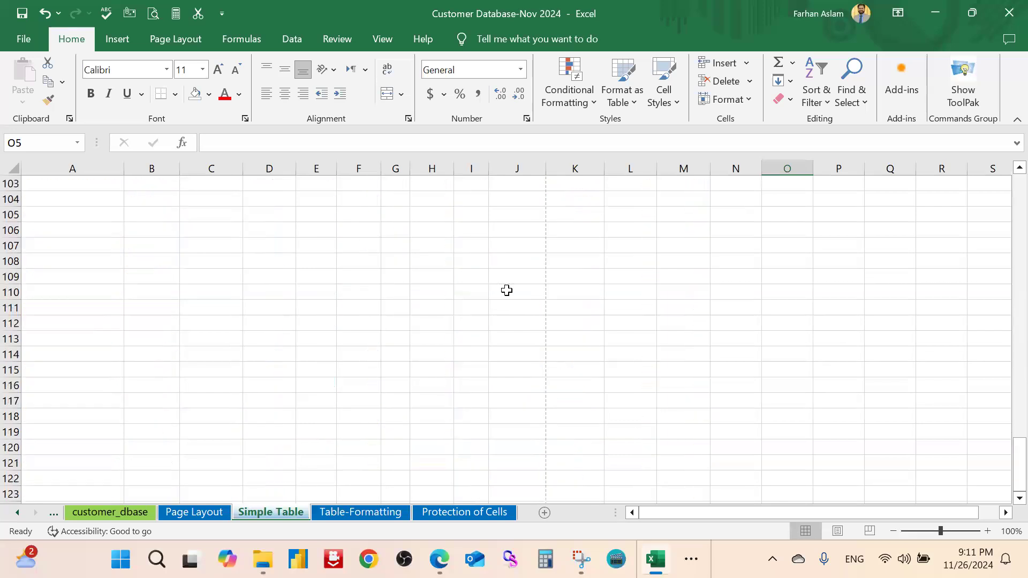
{"action": "scroll", "coordinate": [504, 290], "scroll_direction": "up", "scroll_amount": 4}
{"action": "scroll", "coordinate": [598, 311], "scroll_direction": "up", "scroll_amount": 20}
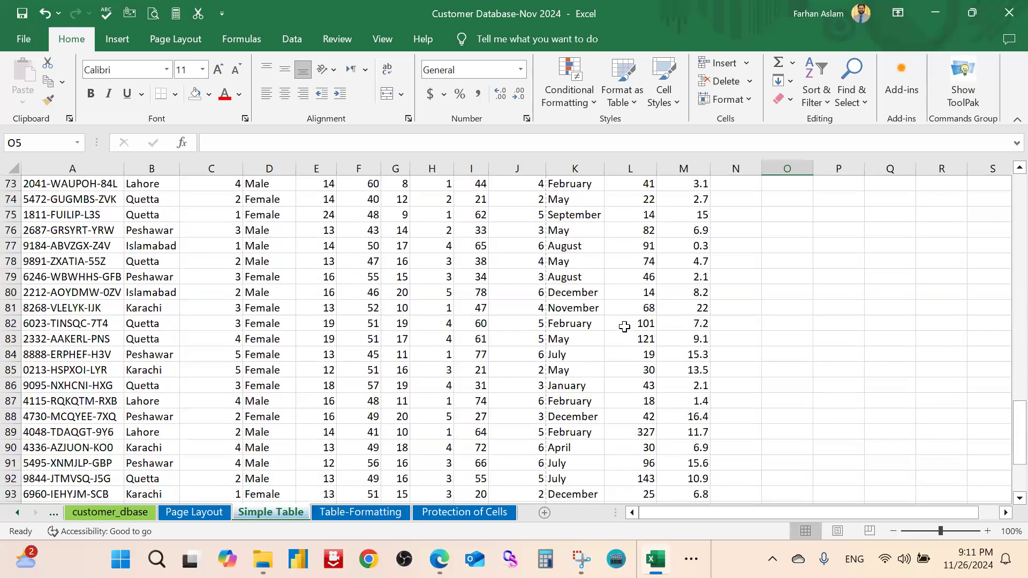
{"action": "scroll", "coordinate": [721, 205], "scroll_direction": "up", "scroll_amount": 5}
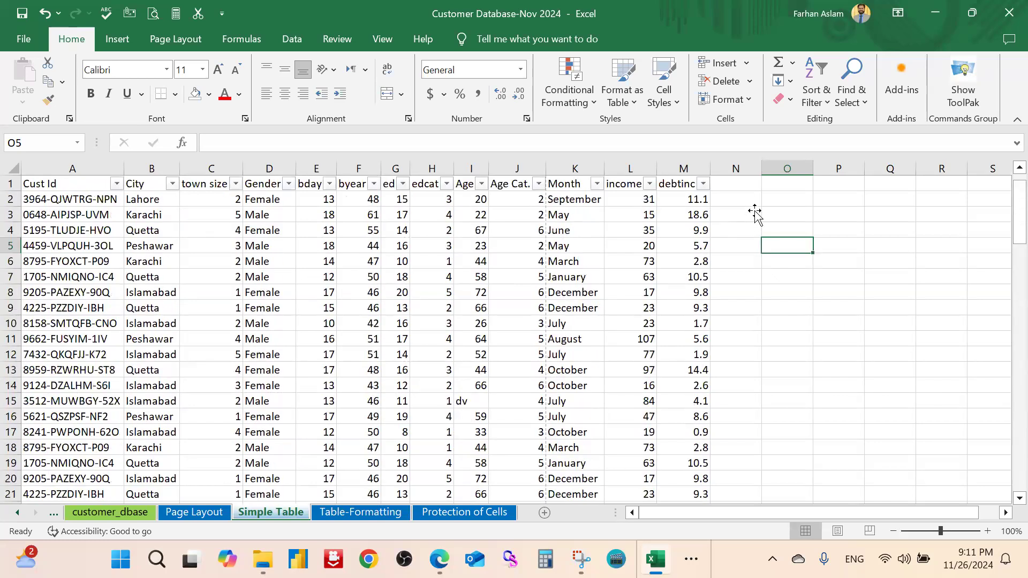
{"action": "left_click", "coordinate": [747, 196]}
{"action": "key", "text": "Up"}
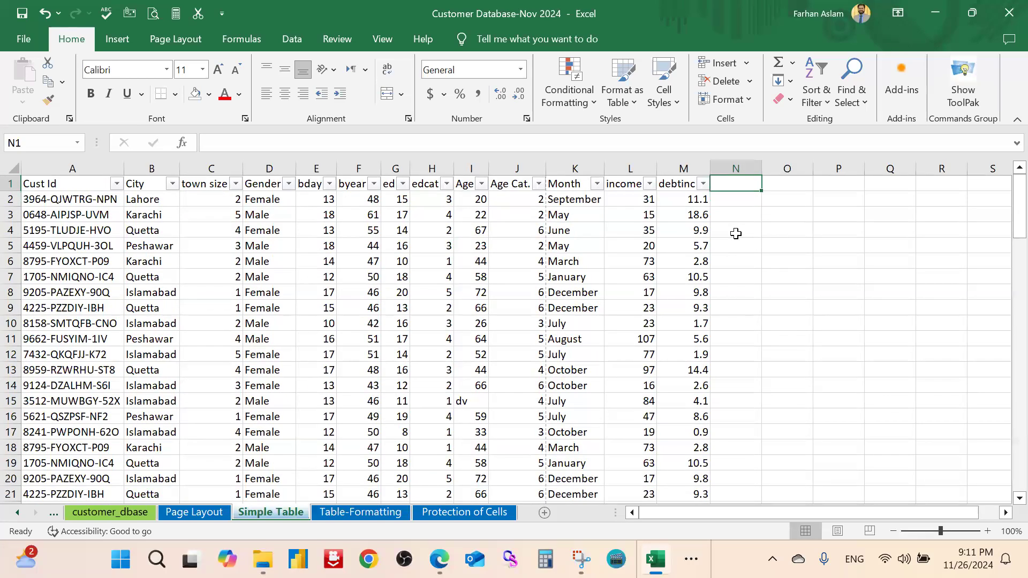
{"action": "type", "text": "Educat"}
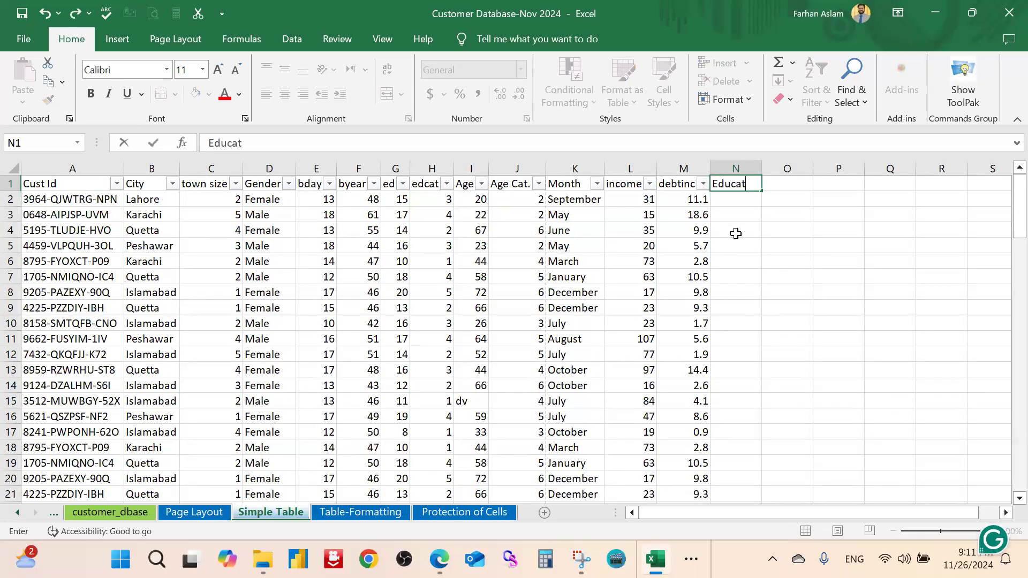
{"action": "type", "text": "ion"}
{"action": "key", "text": "Return"}
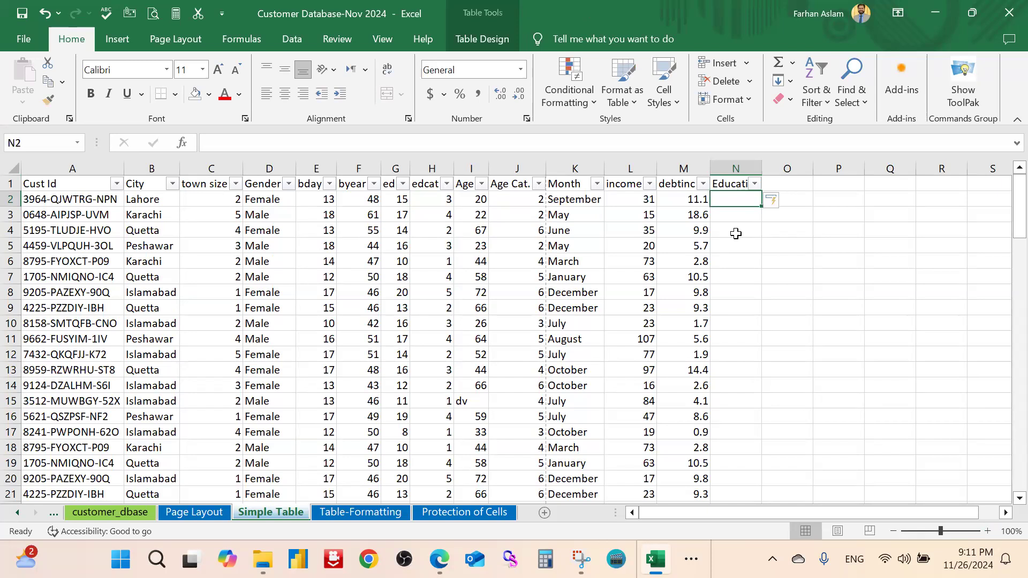
Scroll down to review the Total row 102, then back to the top
{"action": "scroll", "coordinate": [736, 234], "scroll_direction": "down", "scroll_amount": 20}
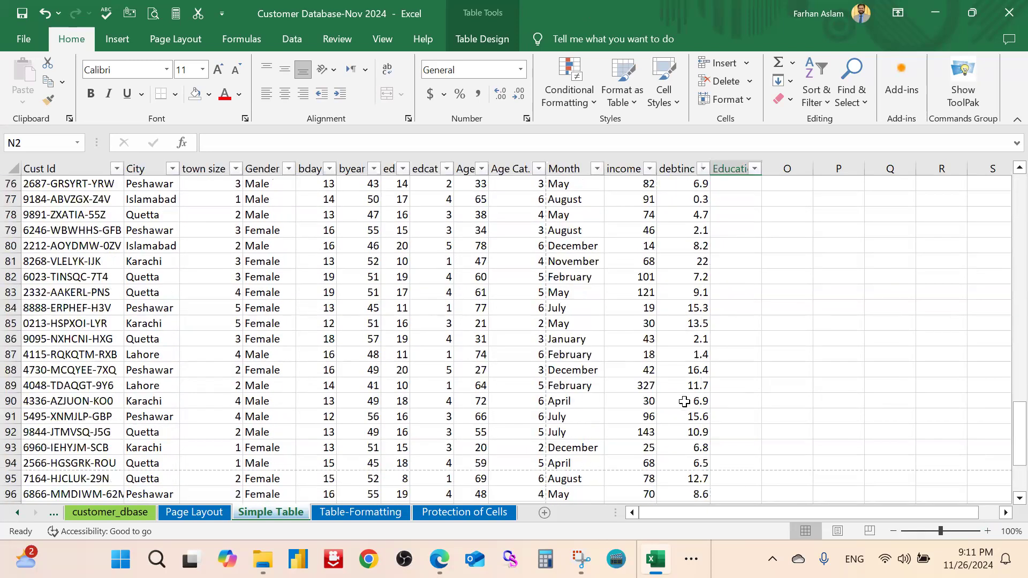
{"action": "scroll", "coordinate": [684, 402], "scroll_direction": "down", "scroll_amount": 7}
{"action": "scroll", "coordinate": [684, 402], "scroll_direction": "up", "scroll_amount": 4}
{"action": "left_click", "coordinate": [10, 448]}
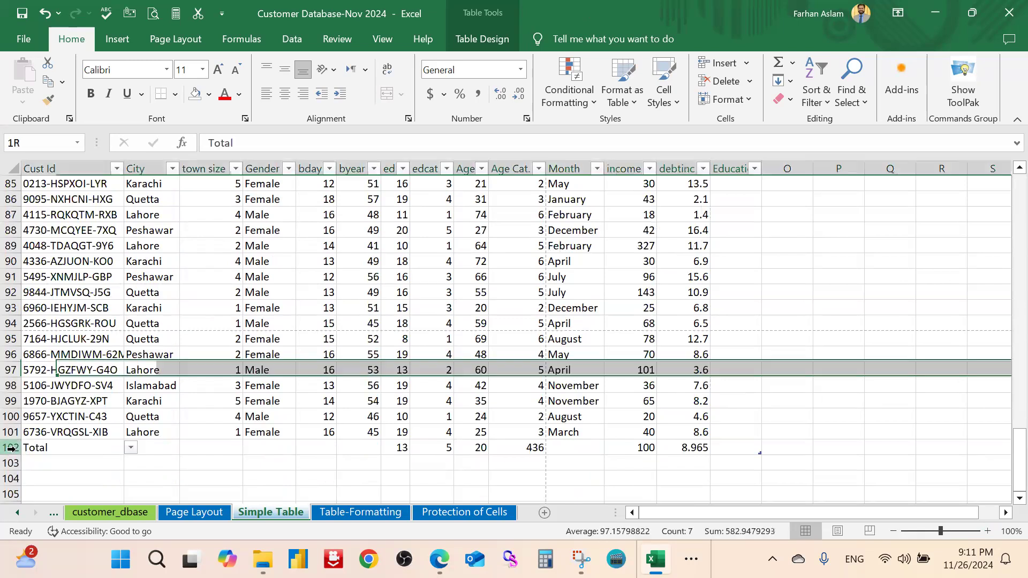
{"action": "scroll", "coordinate": [751, 283], "scroll_direction": "up", "scroll_amount": 13}
{"action": "scroll", "coordinate": [750, 283], "scroll_direction": "up", "scroll_amount": 15}
Clear the Education header so N1 reverts to Column1, then select the whole table
{"action": "left_click", "coordinate": [787, 230]}
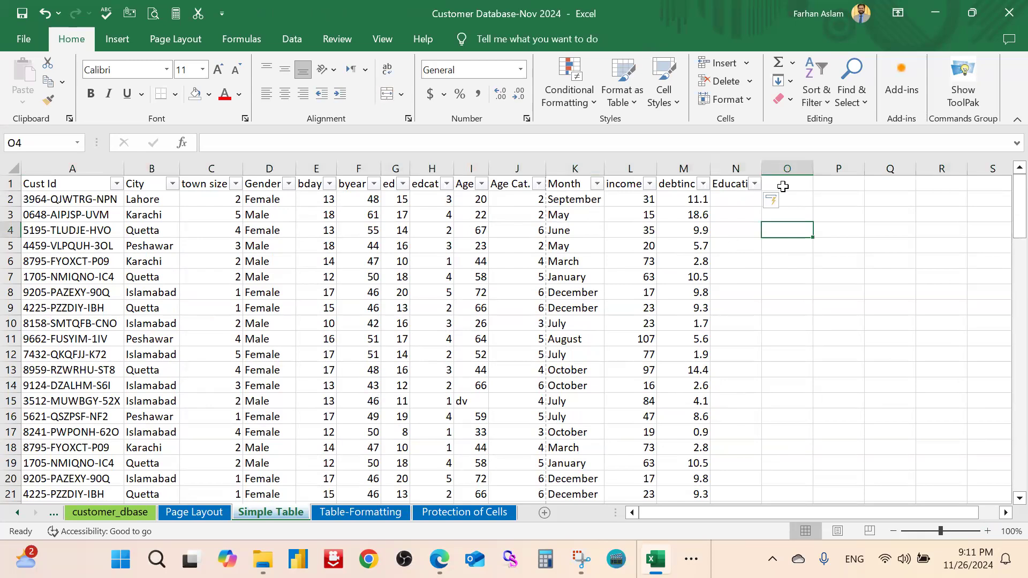
{"action": "left_click", "coordinate": [738, 202]}
{"action": "left_click", "coordinate": [734, 184]}
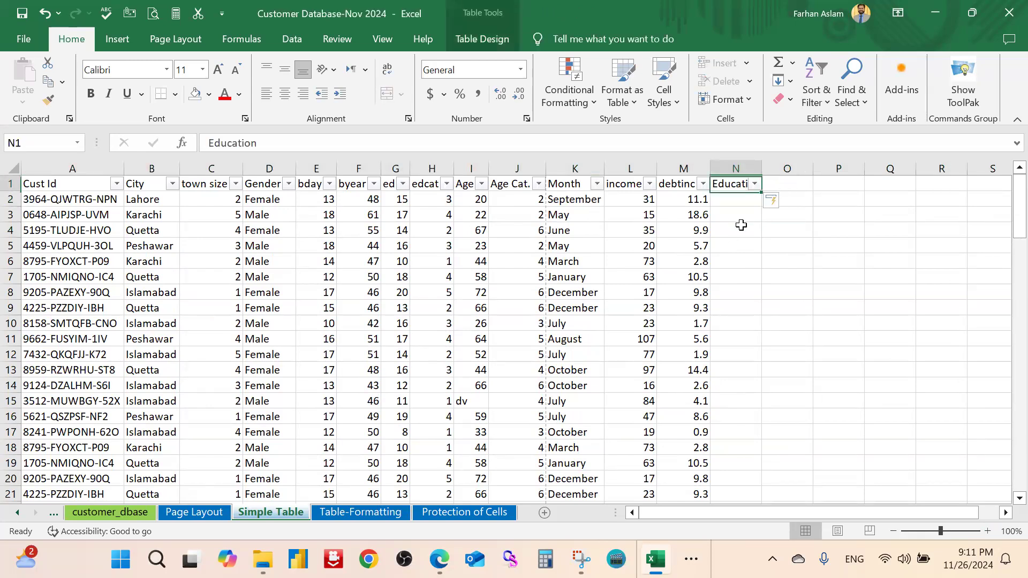
{"action": "key", "text": "Delete"}
{"action": "left_click", "coordinate": [819, 228]}
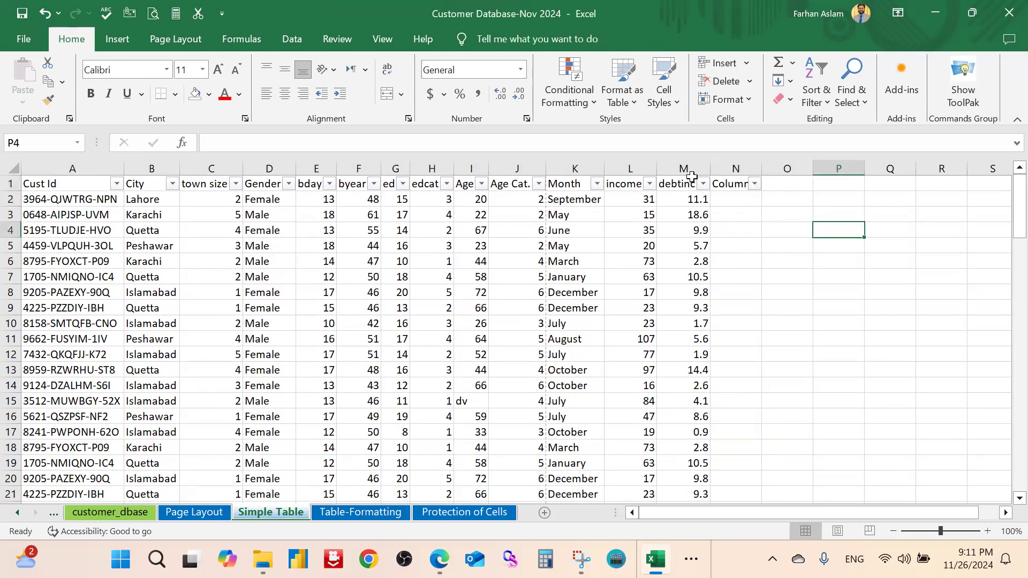
{"action": "left_click", "coordinate": [56, 185]}
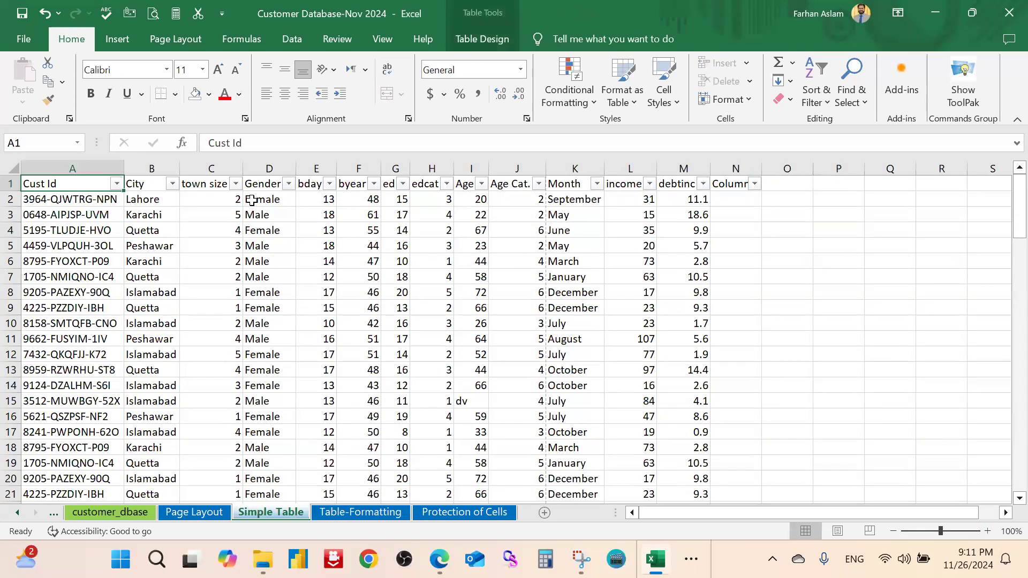
{"action": "key", "text": "ctrl+shift+Right"}
{"action": "key", "text": "ctrl+shift+Down"}
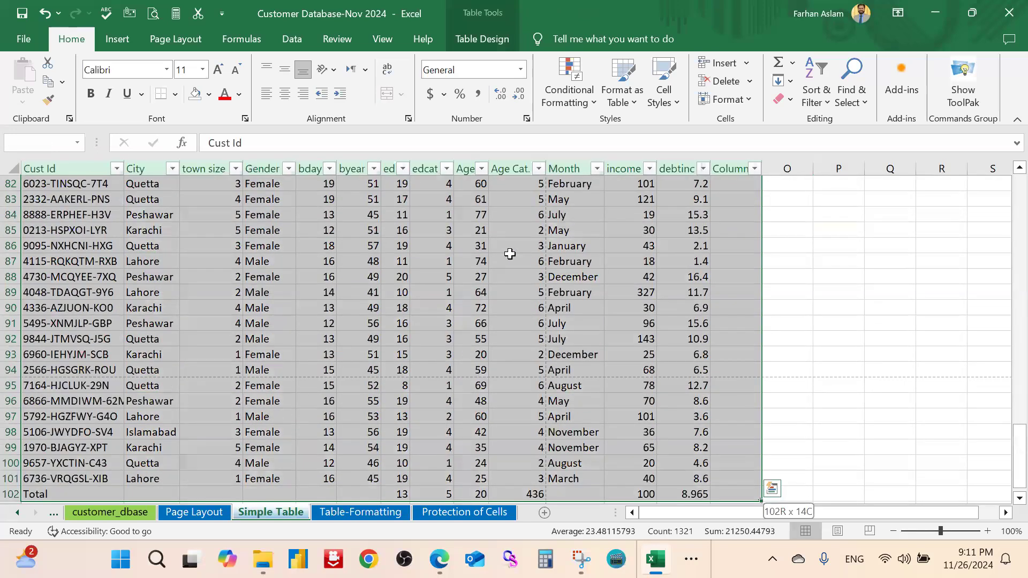
Convert DummyTable to a normal range, confirming with Yes
{"action": "left_click", "coordinate": [496, 40]}
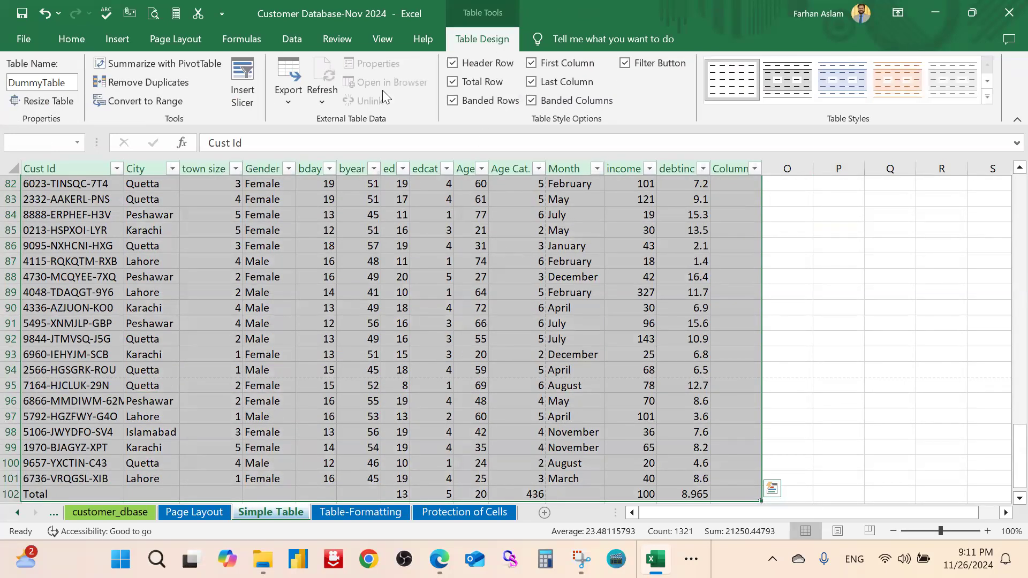
{"action": "left_click", "coordinate": [149, 101]}
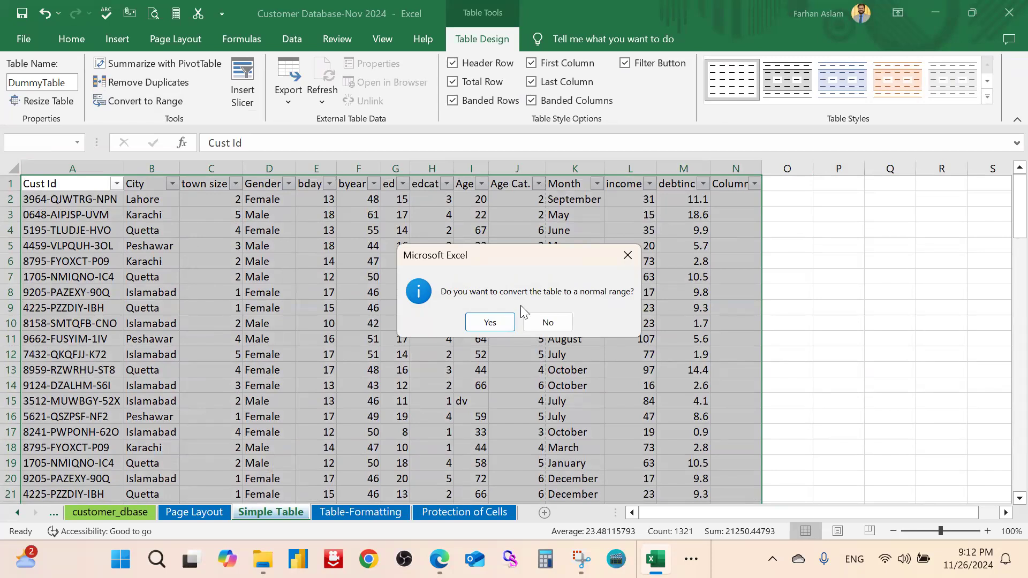
{"action": "left_click", "coordinate": [489, 323]}
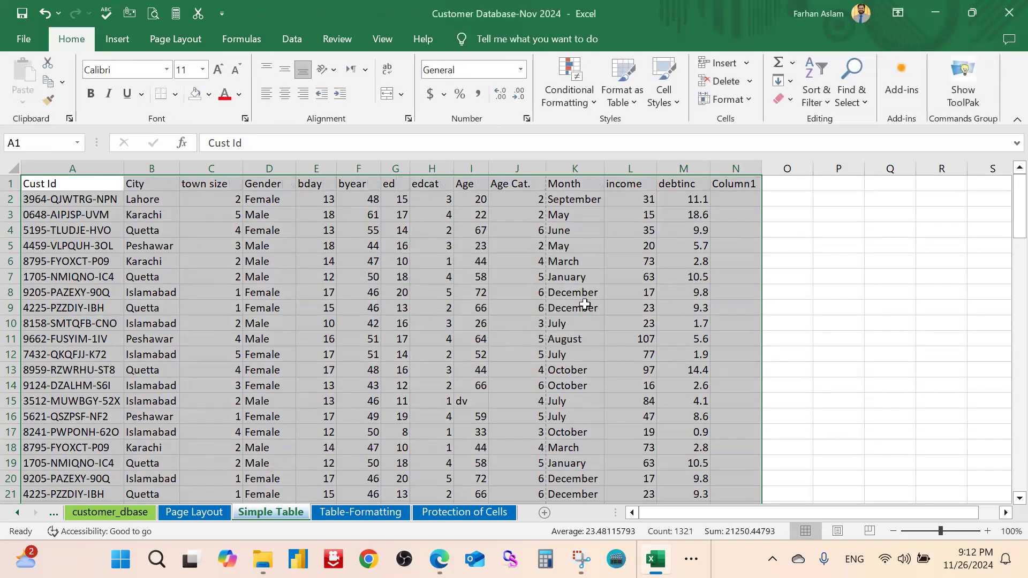
{"action": "left_click", "coordinate": [519, 318]}
Check the former Total row 102, including the J102 total formula
{"action": "scroll", "coordinate": [406, 321], "scroll_direction": "down", "scroll_amount": 6}
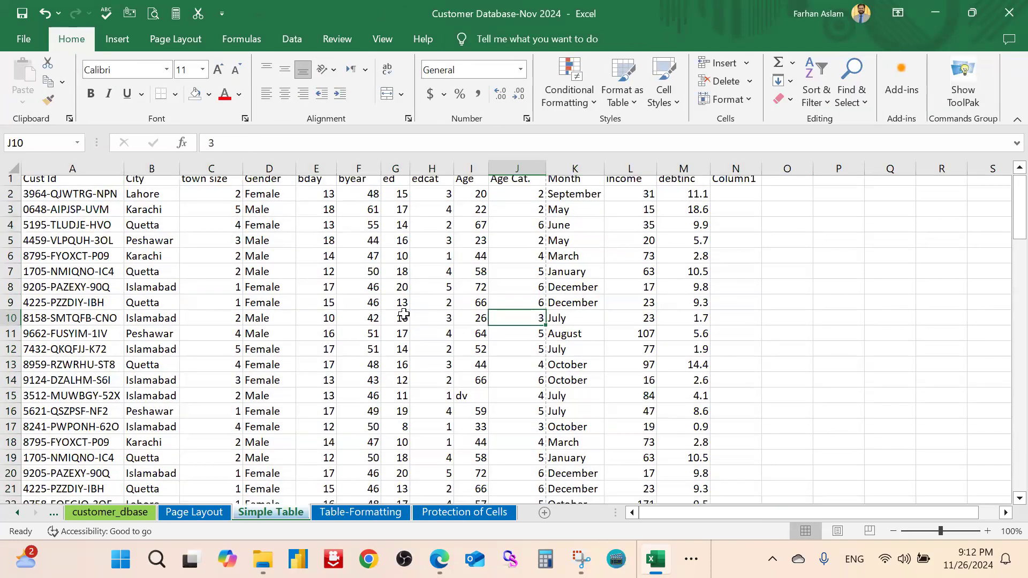
{"action": "scroll", "coordinate": [405, 326], "scroll_direction": "down", "scroll_amount": 20}
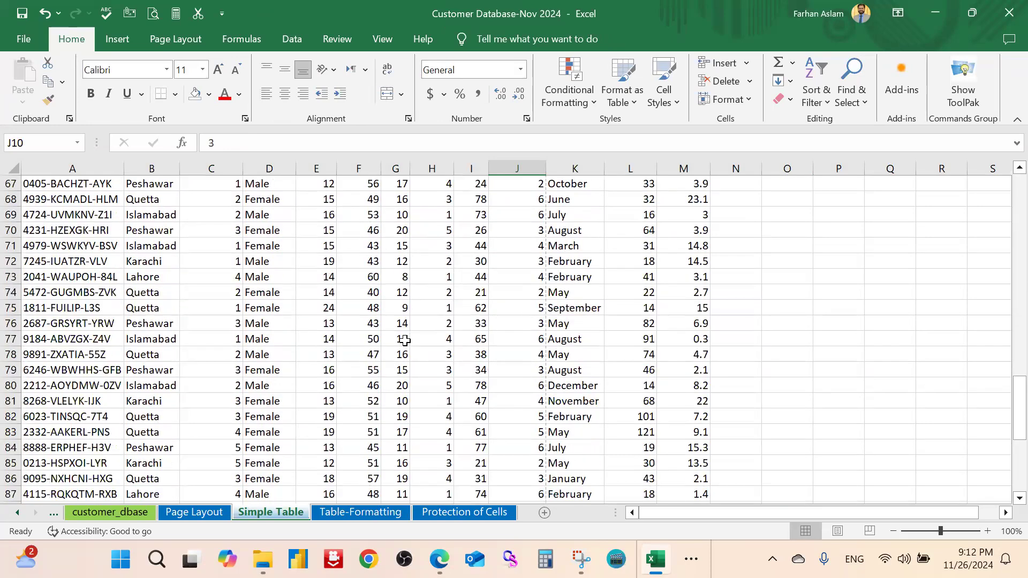
{"action": "scroll", "coordinate": [405, 341], "scroll_direction": "down", "scroll_amount": 2}
{"action": "left_click", "coordinate": [537, 356]}
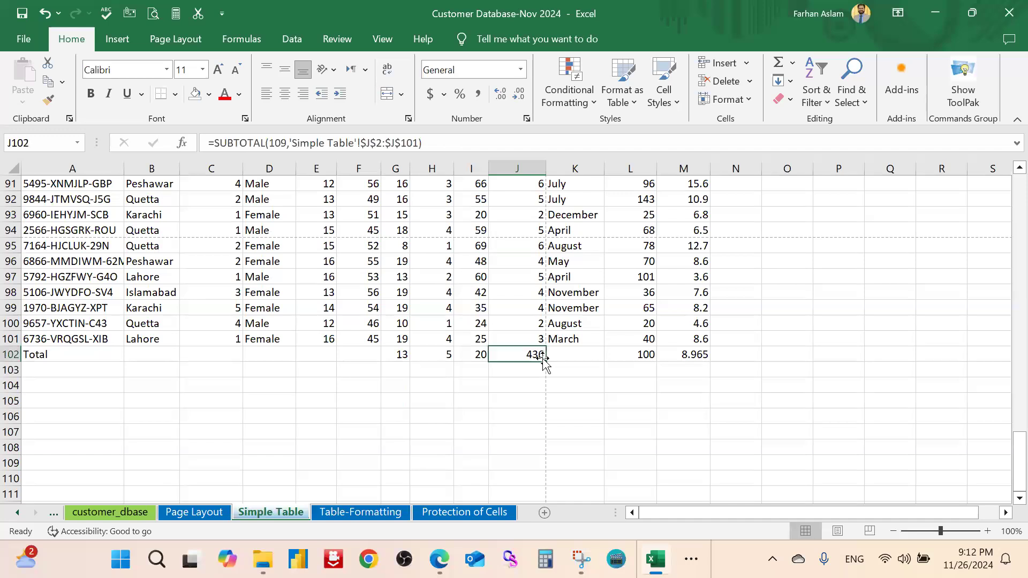
{"action": "left_click", "coordinate": [471, 368]}
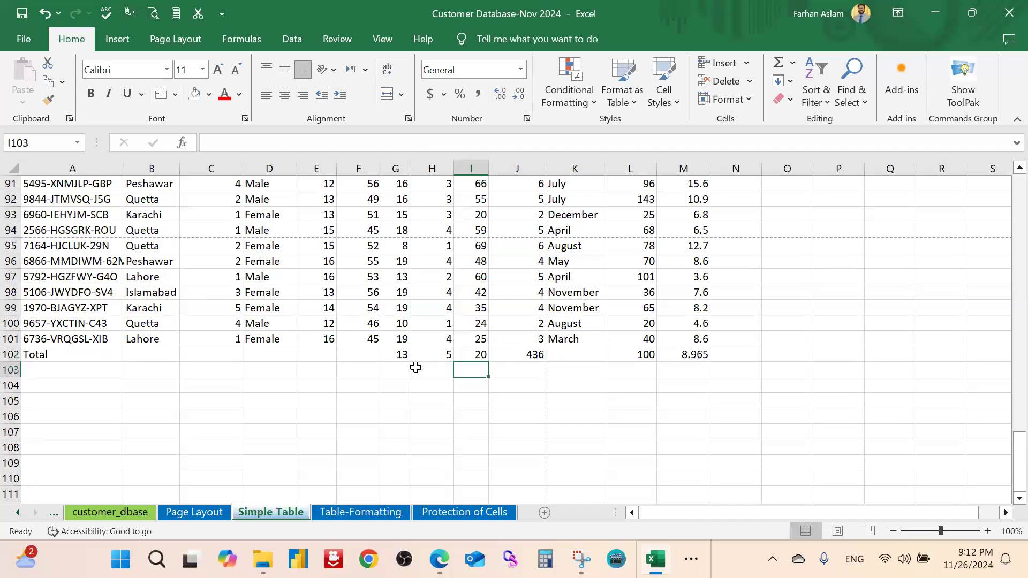
{"action": "left_click", "coordinate": [10, 354]}
{"action": "right_click", "coordinate": [12, 355]}
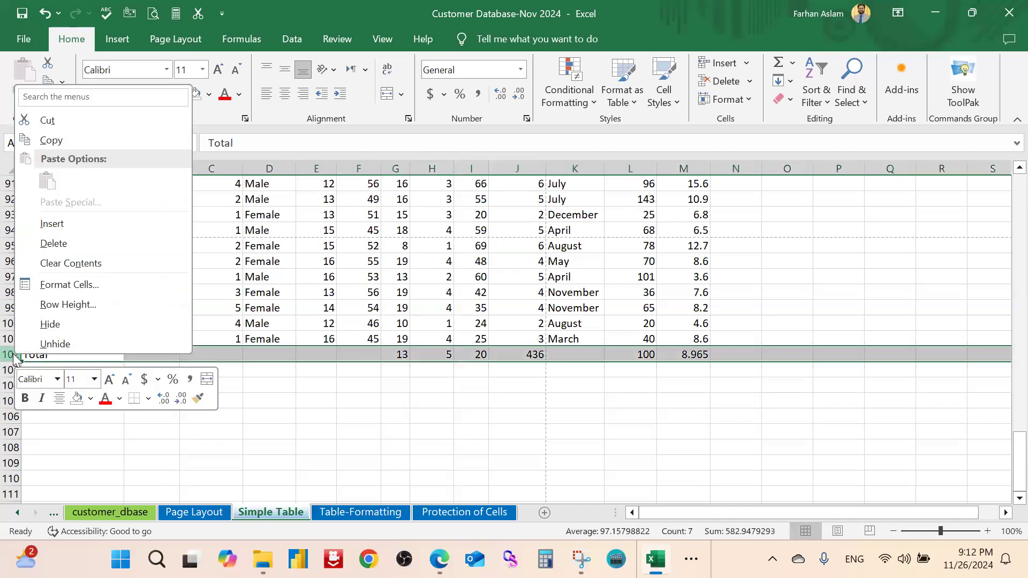
{"action": "key", "text": "Escape"}
{"action": "scroll", "coordinate": [822, 372], "scroll_direction": "up", "scroll_amount": 7}
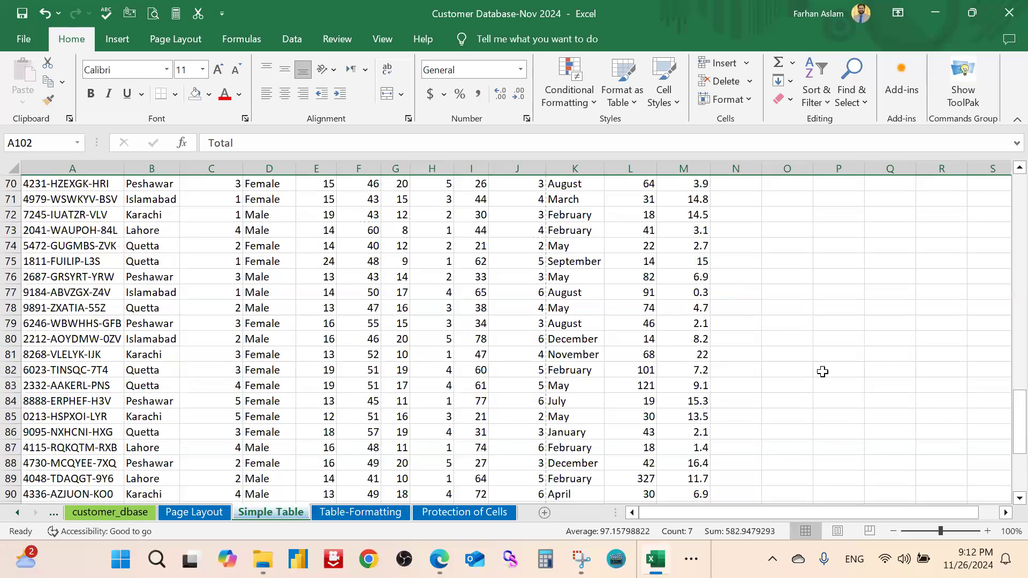
{"action": "scroll", "coordinate": [823, 372], "scroll_direction": "up", "scroll_amount": 20}
{"action": "left_click", "coordinate": [784, 185]}
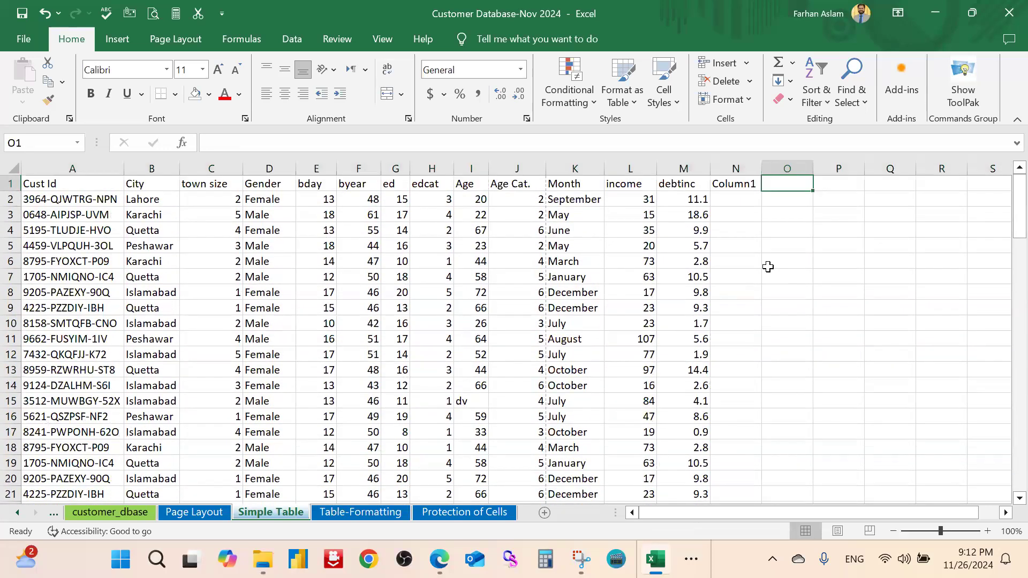
Enter 'School' in cell O1 beside the Column1 header and verify it reads correctly
{"action": "type", "text": "School"}
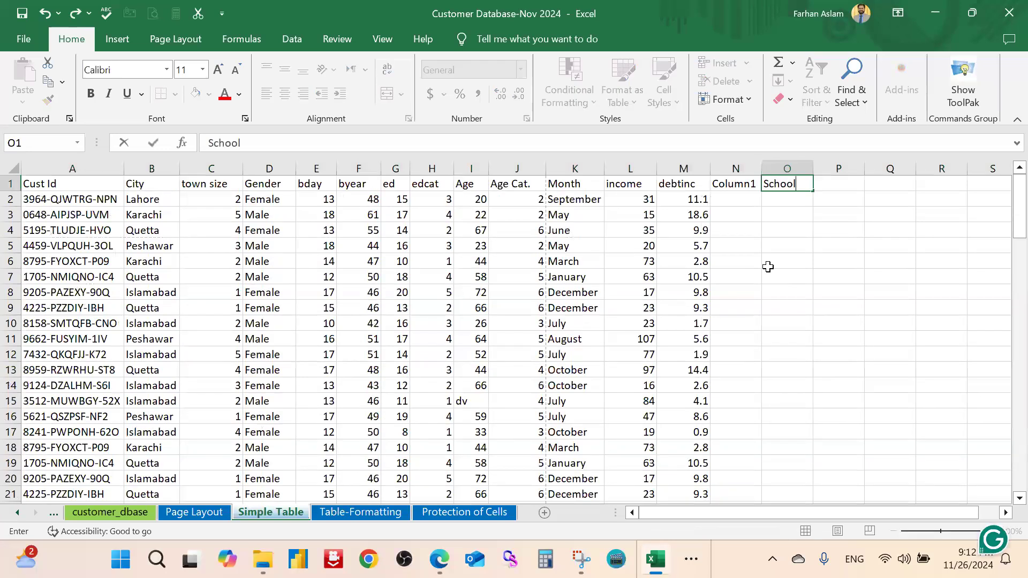
{"action": "key", "text": "Return"}
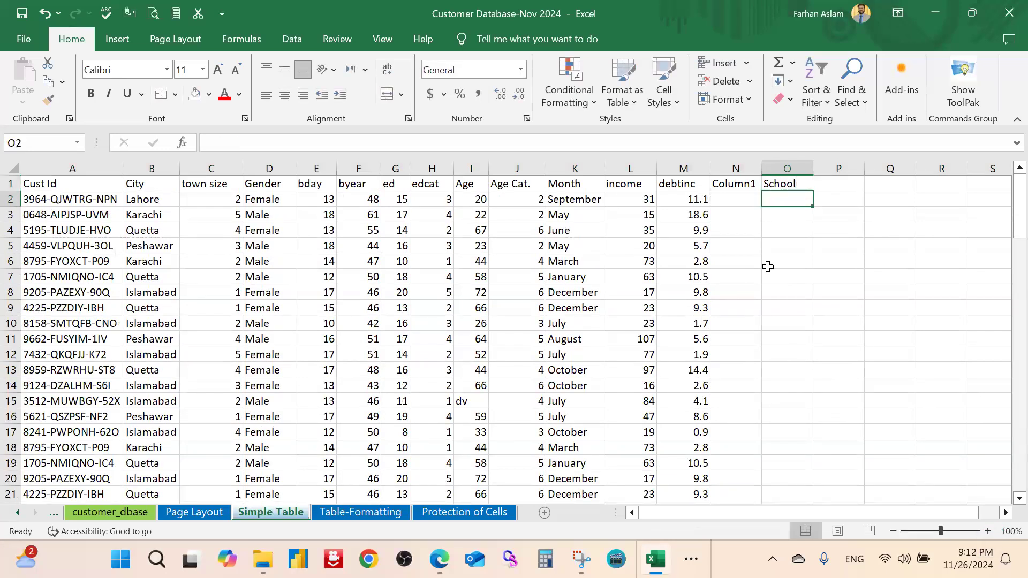
{"action": "left_click", "coordinate": [793, 183]}
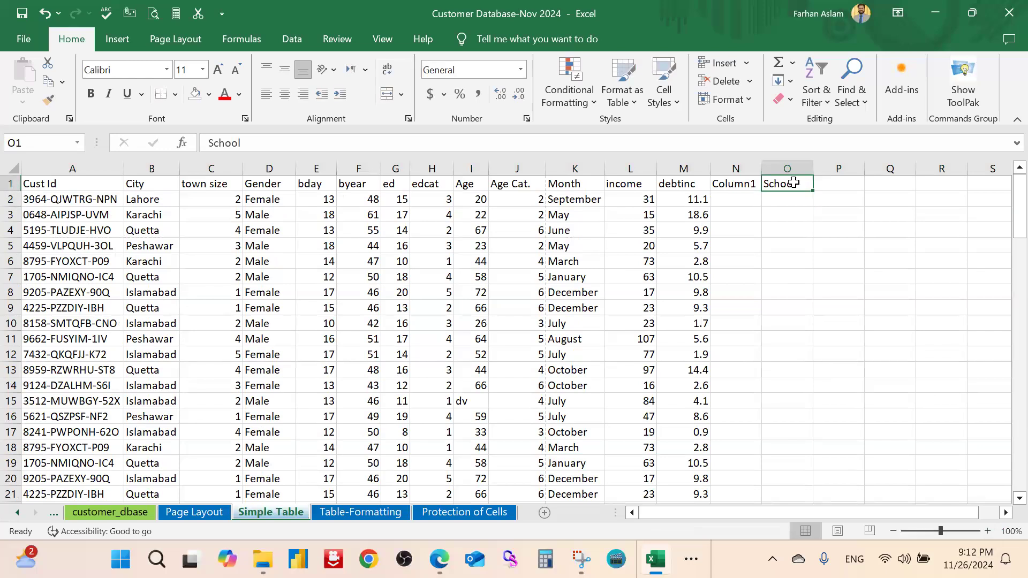
{"action": "left_click", "coordinate": [745, 187]}
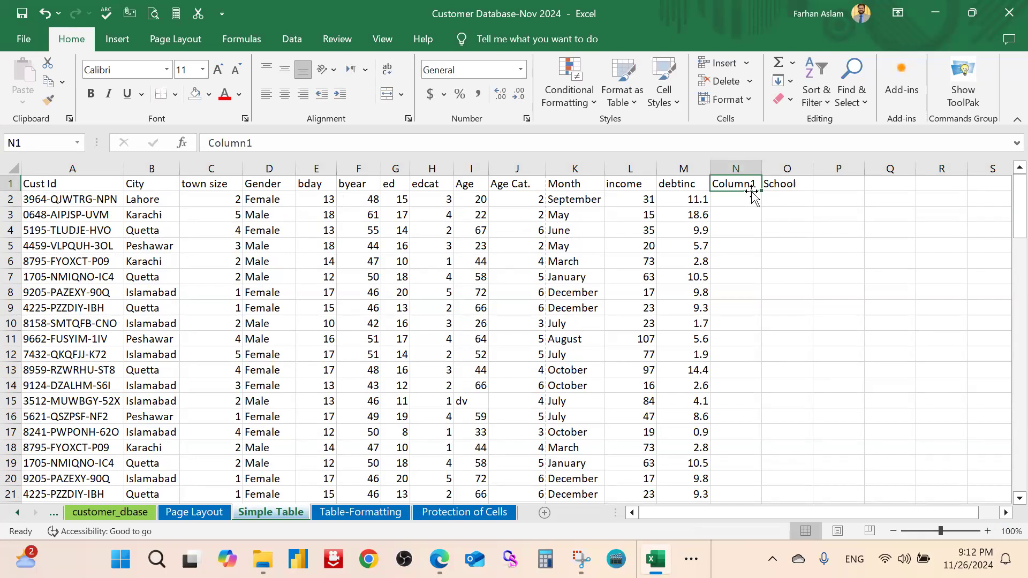
{"action": "left_click", "coordinate": [775, 190]}
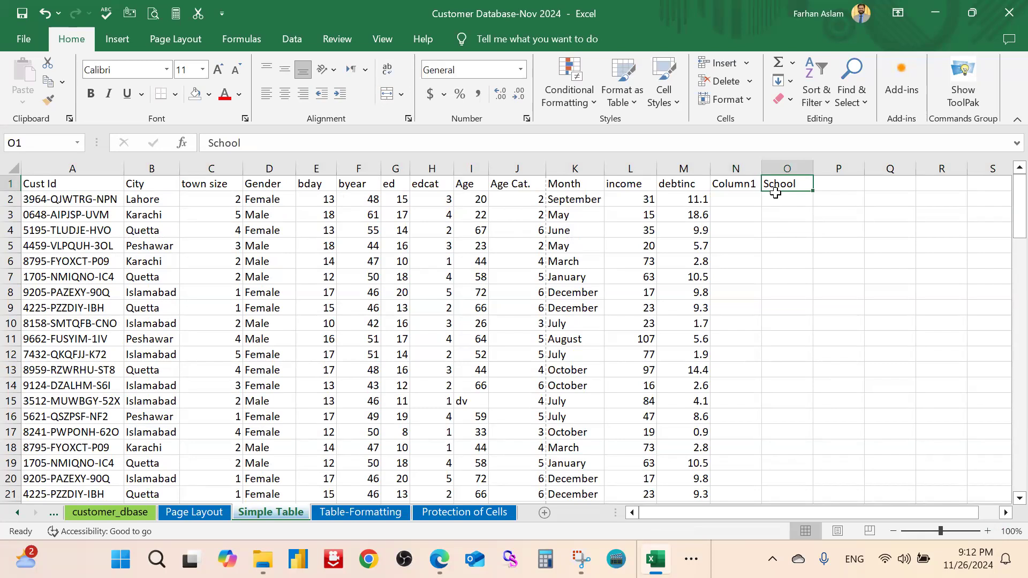
{"action": "left_click", "coordinate": [334, 138]}
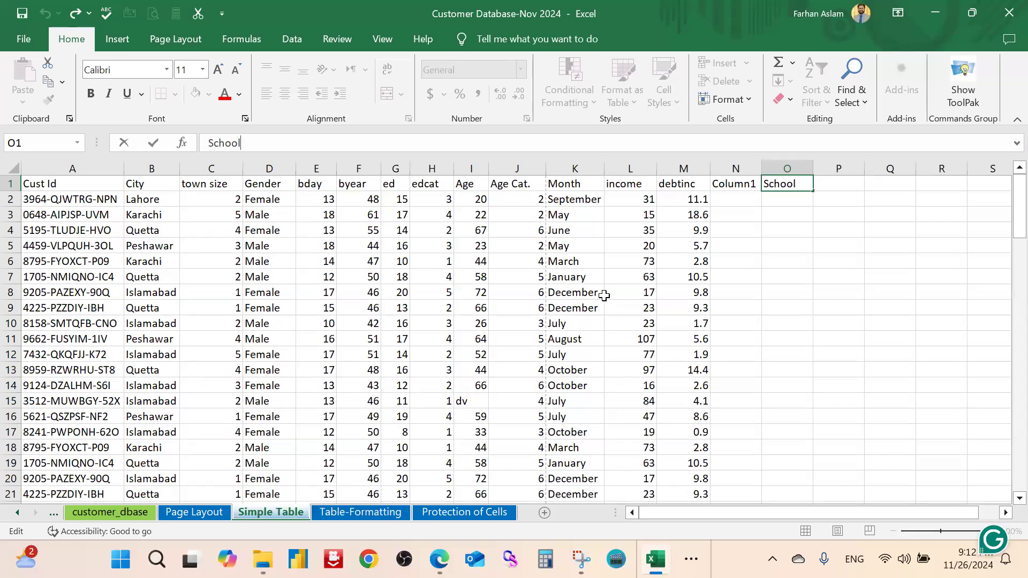
{"action": "left_click", "coordinate": [780, 292]}
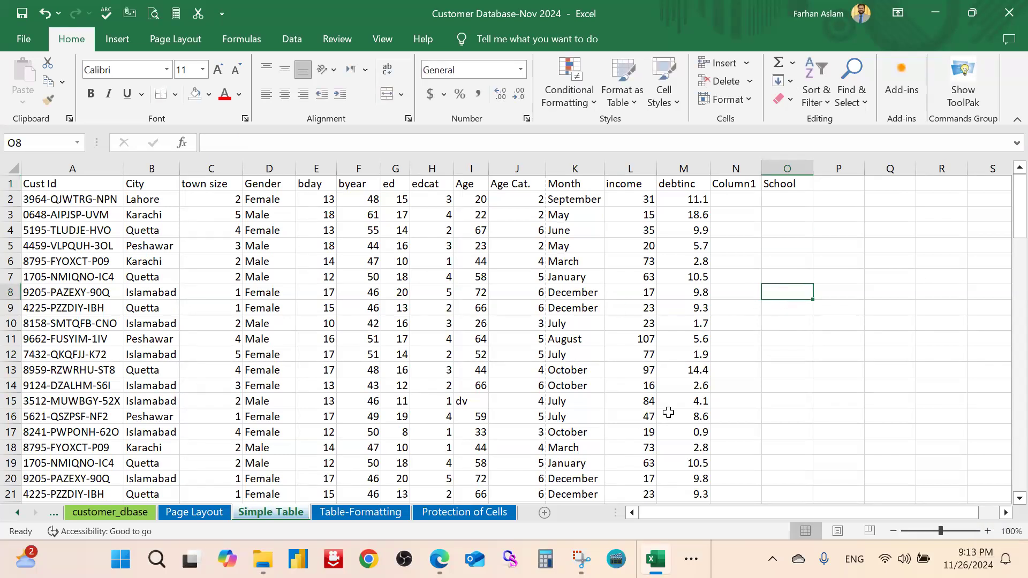